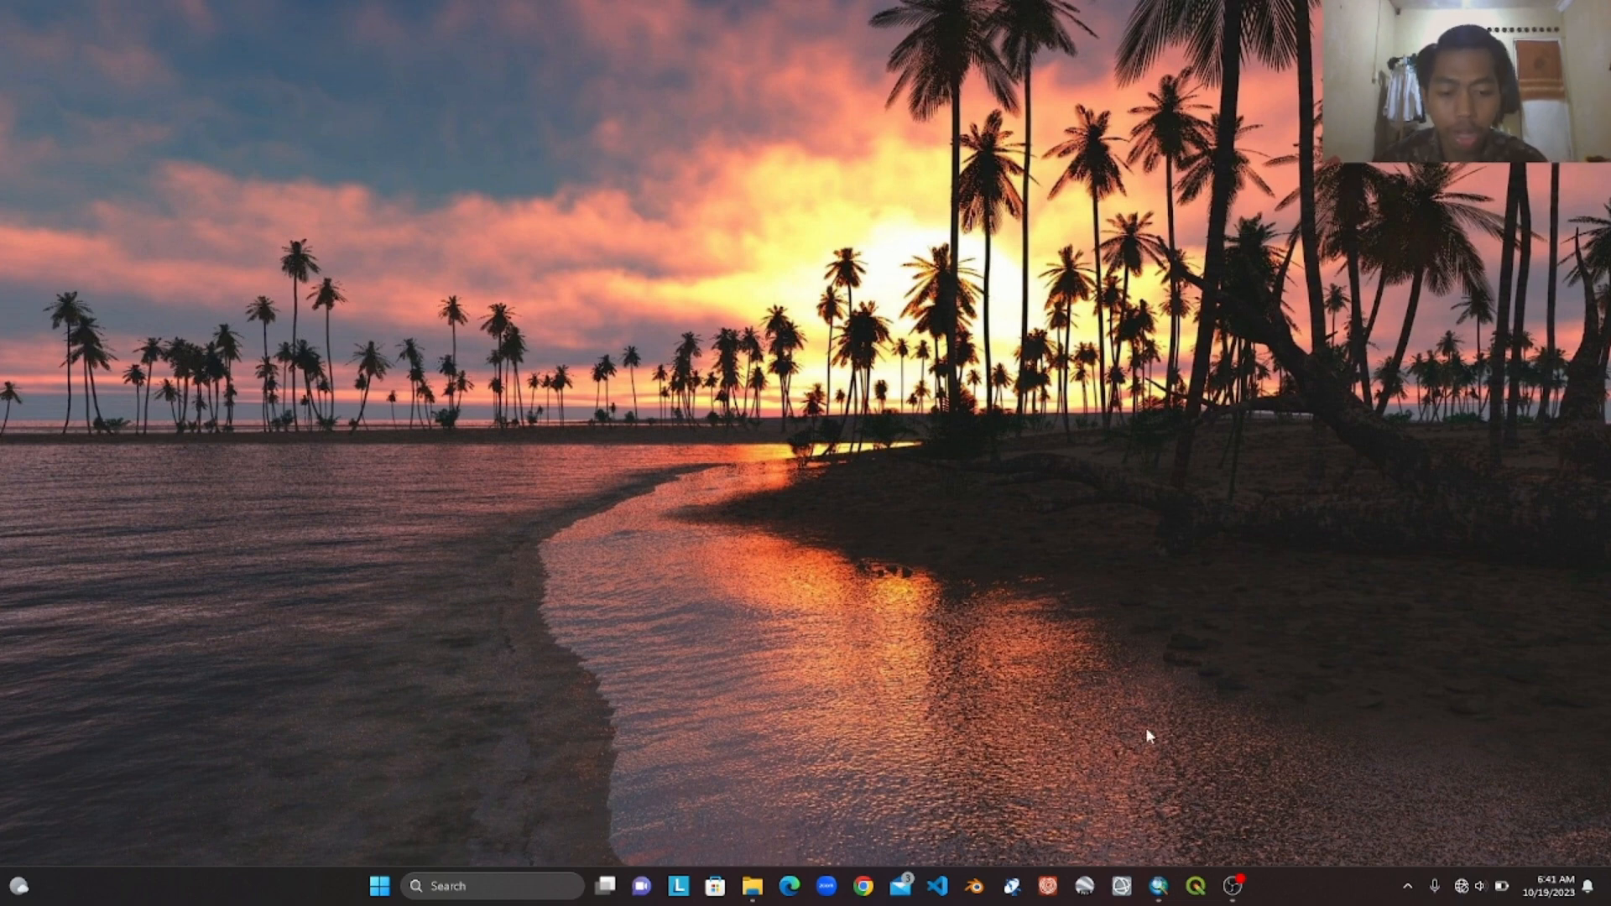
- Load Citra_Padang-47s-dy2.tif from BAHAN PETA > CITRA PLAIDES > 01_CITRA KOTA PADANG_2 > 01_CITRA KOTA PADANG on drive D into the blank ArcMap document
left_click(1159, 886)
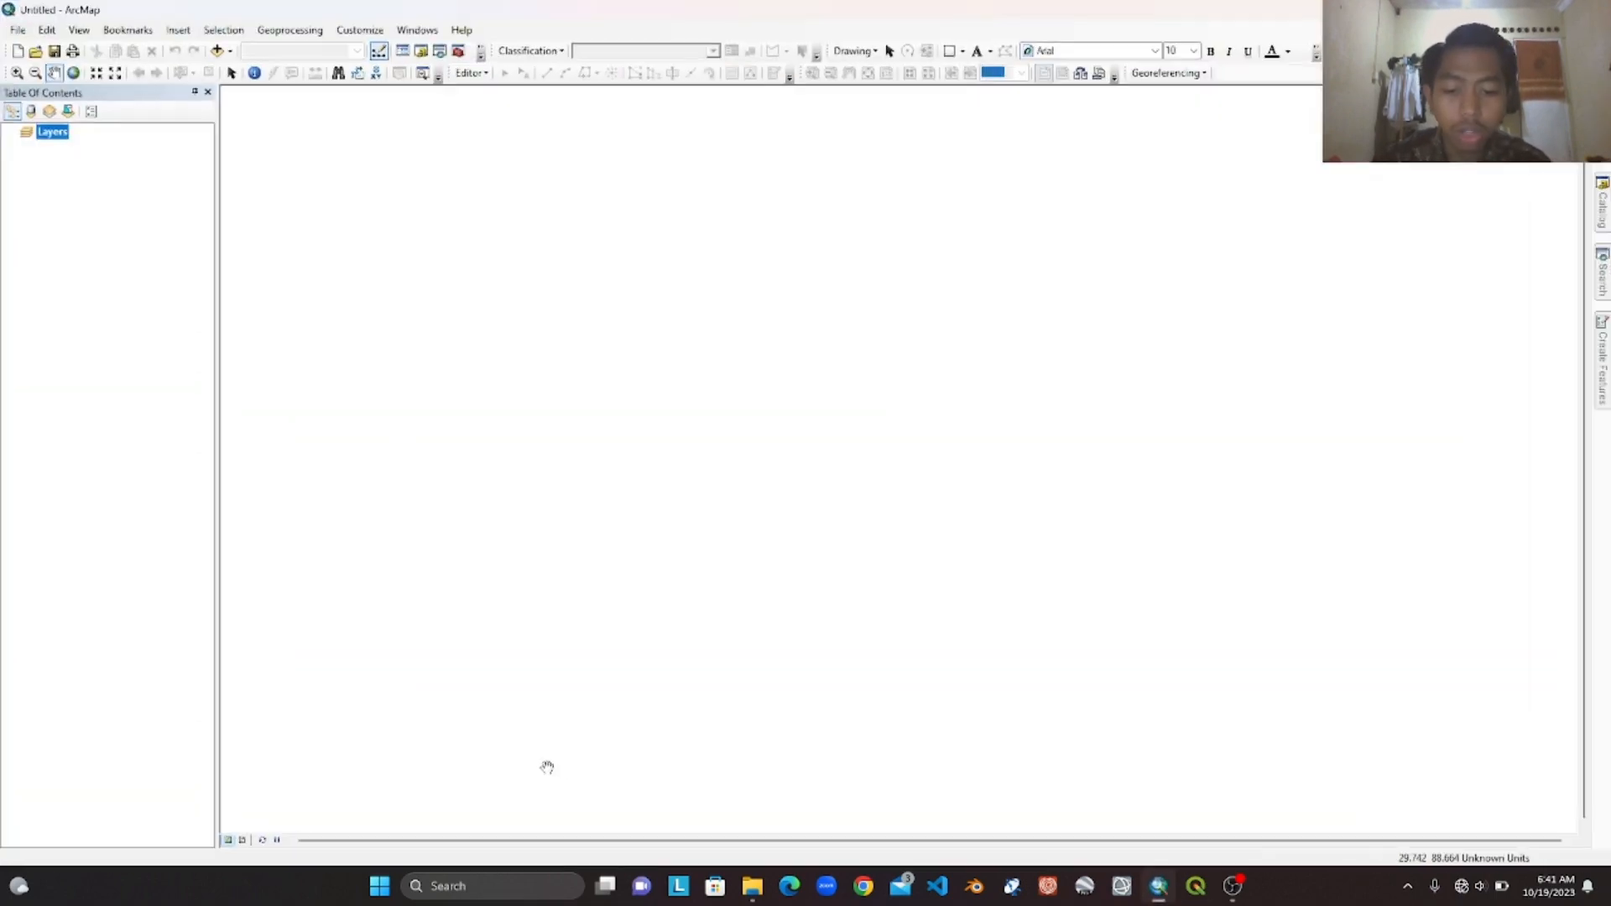
left_click(751, 886)
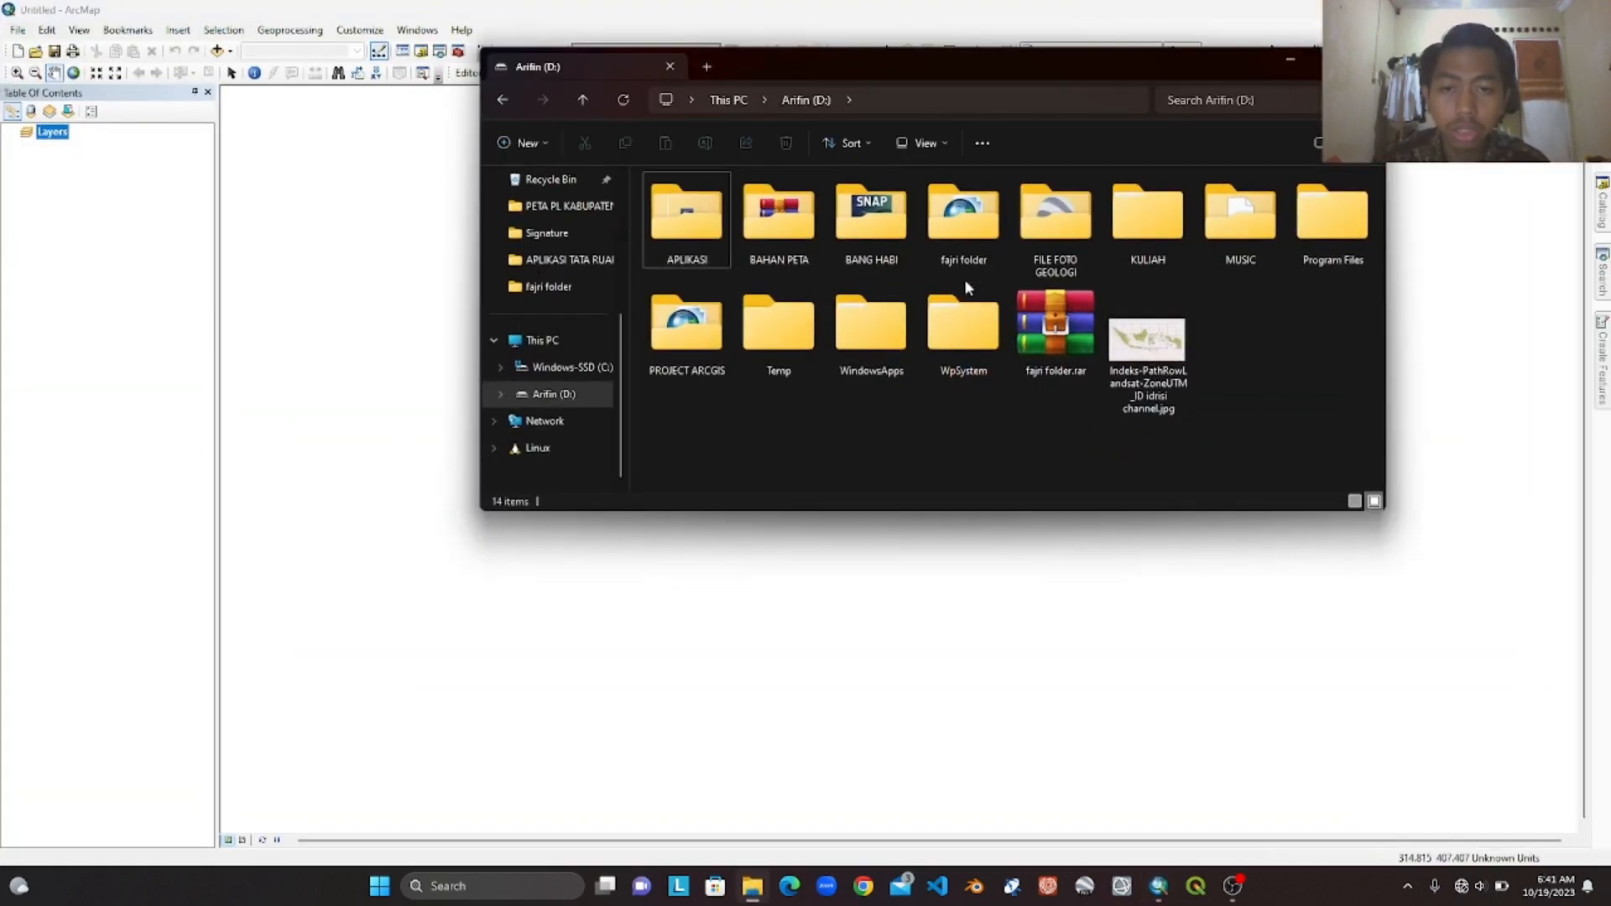
double_click(775, 256)
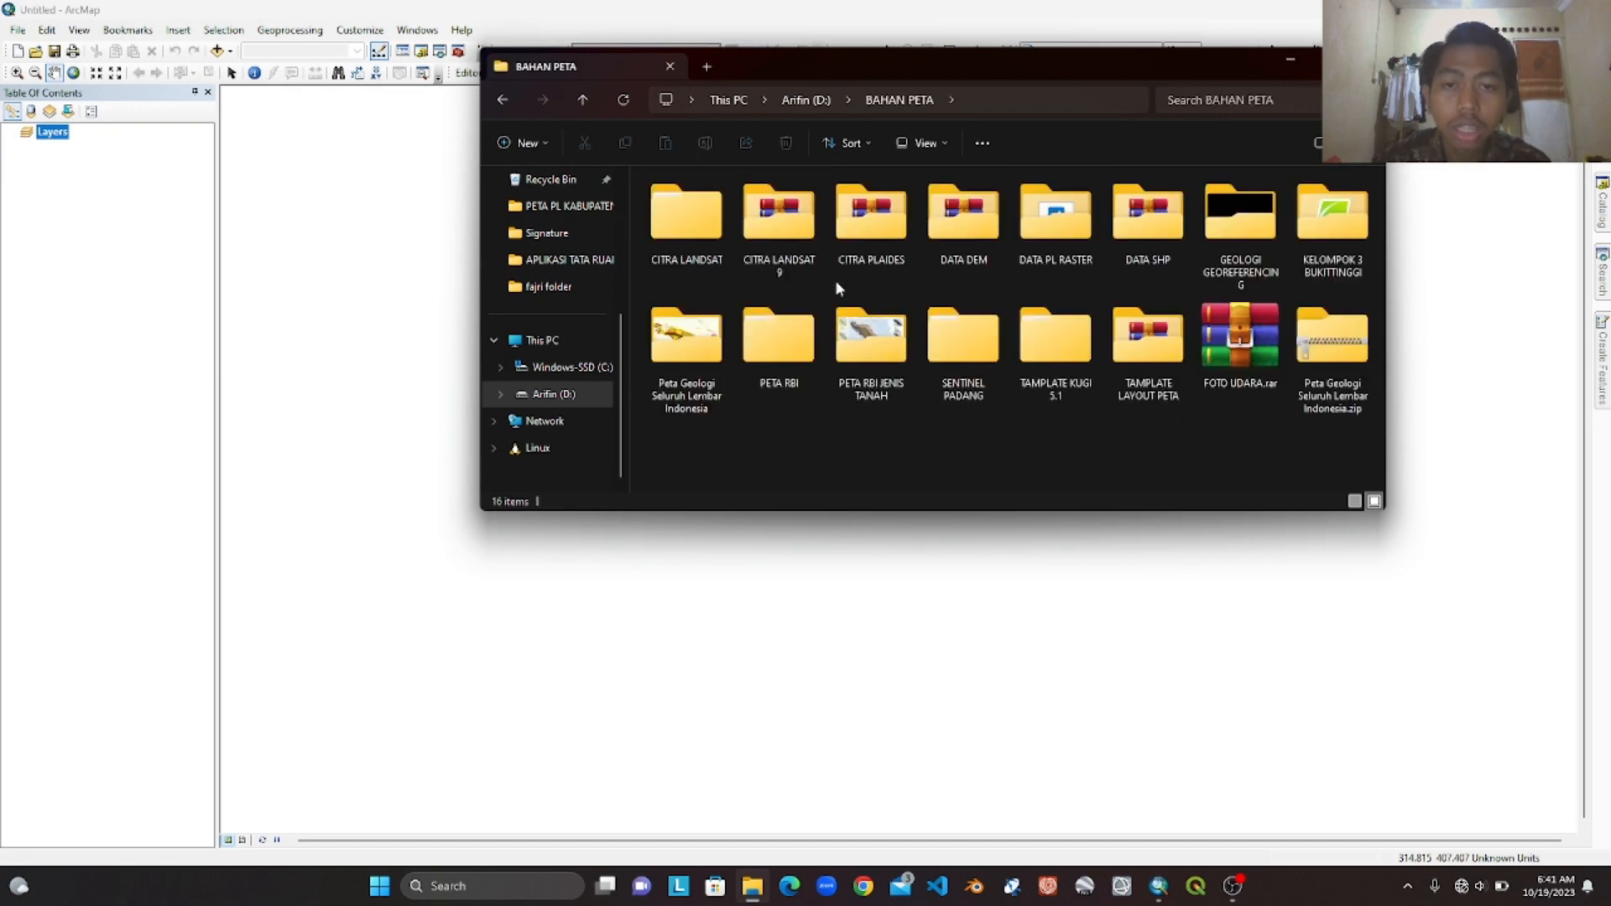
double_click(881, 243)
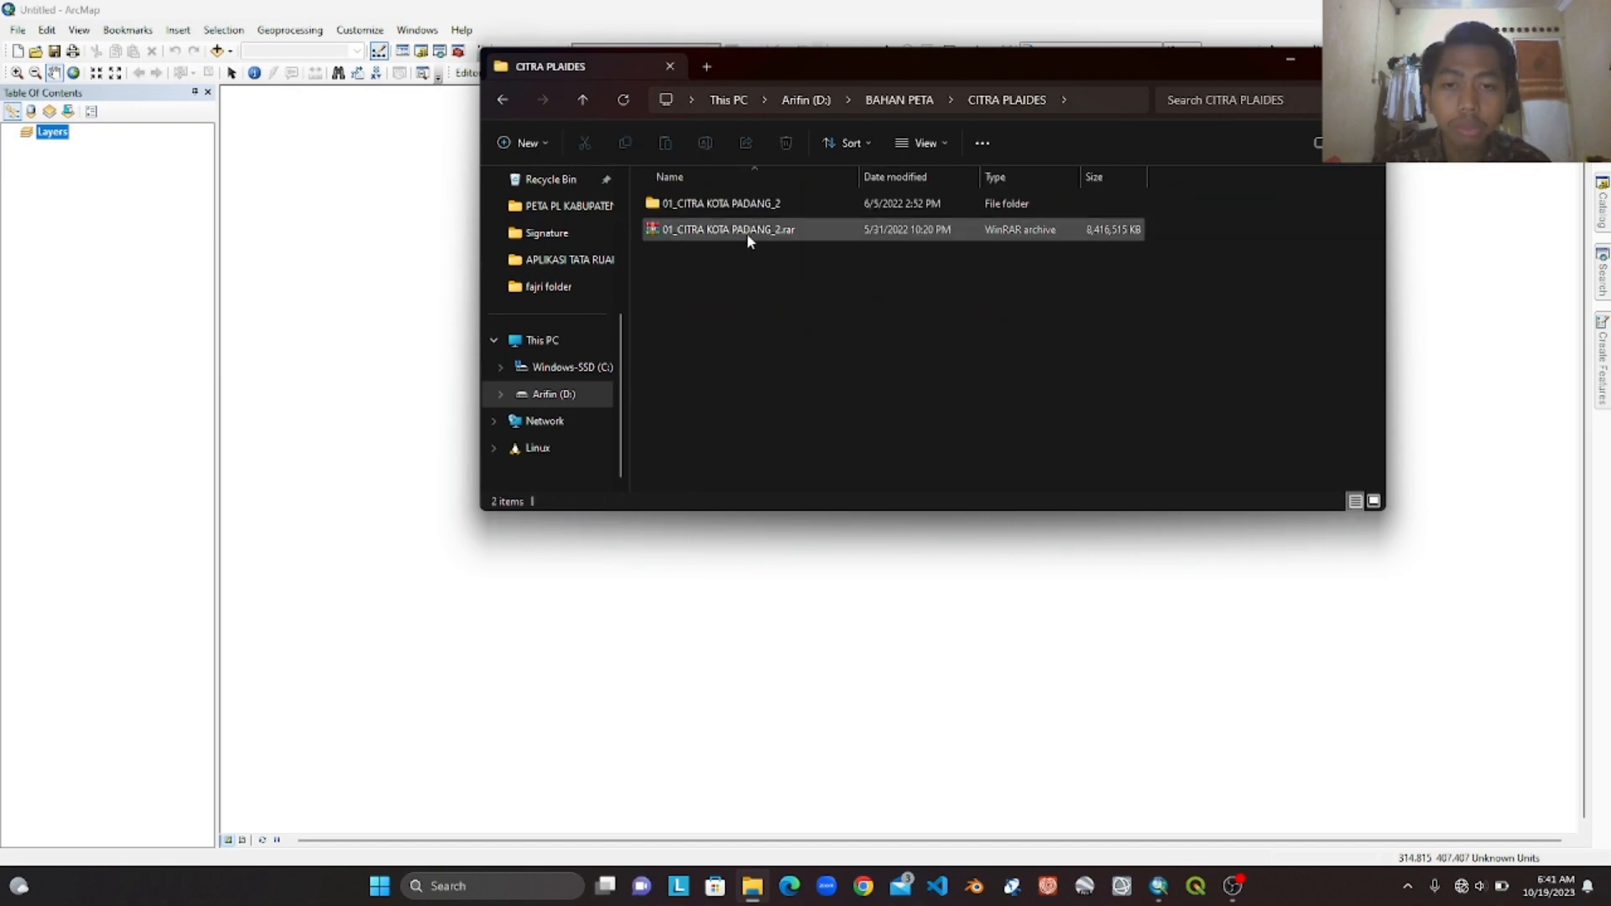
double_click(763, 208)
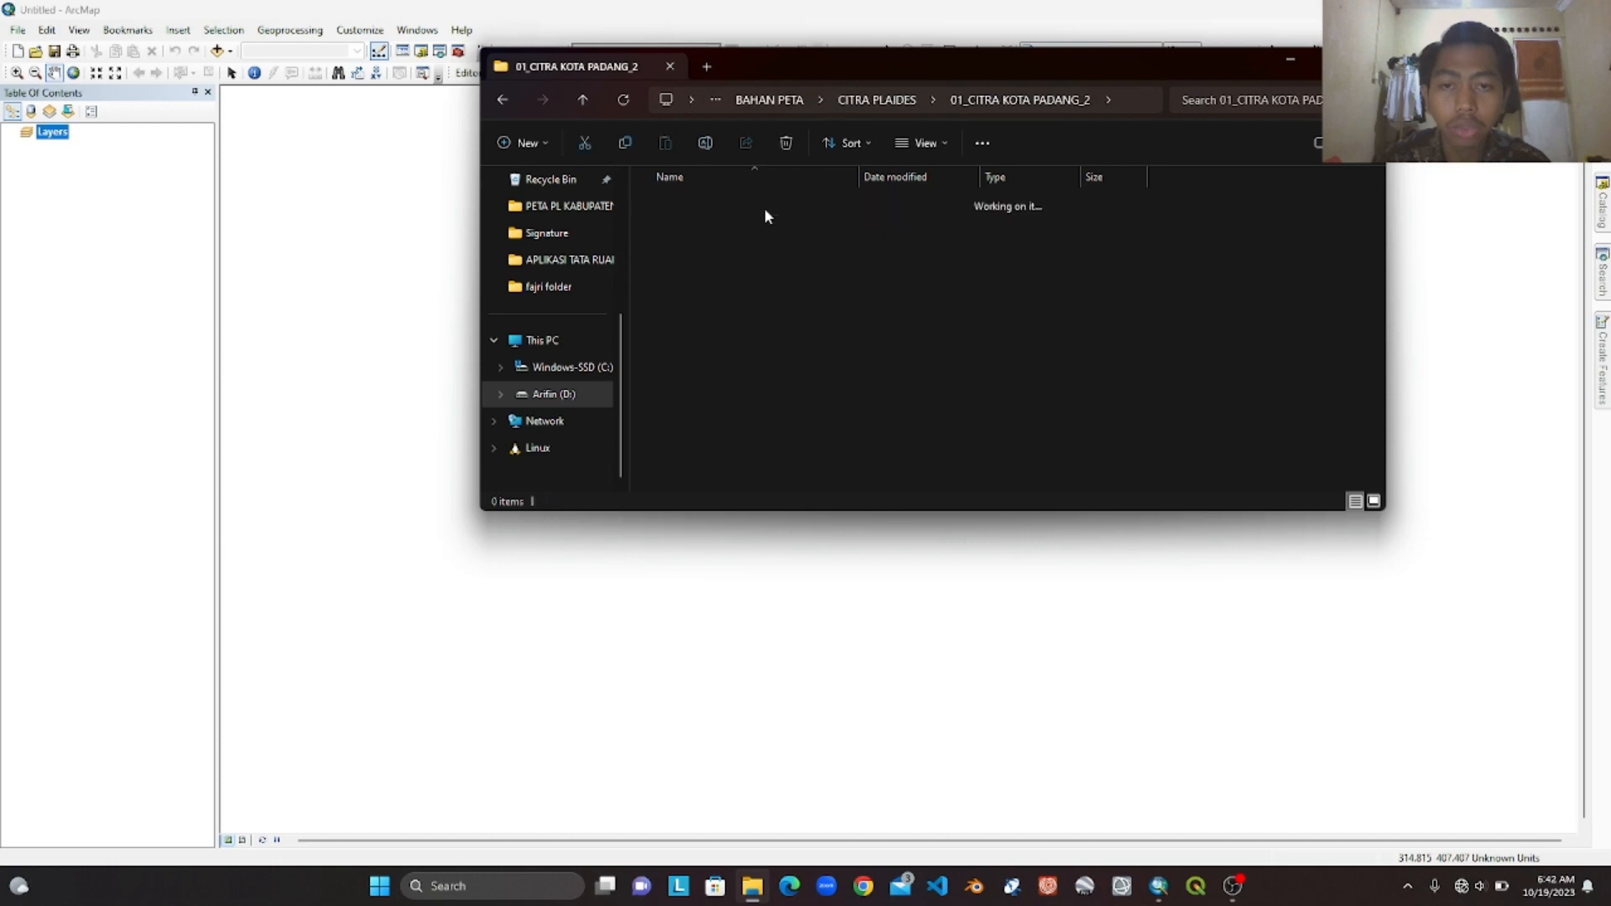
double_click(765, 205)
left_click_drag(768, 230, 828, 603)
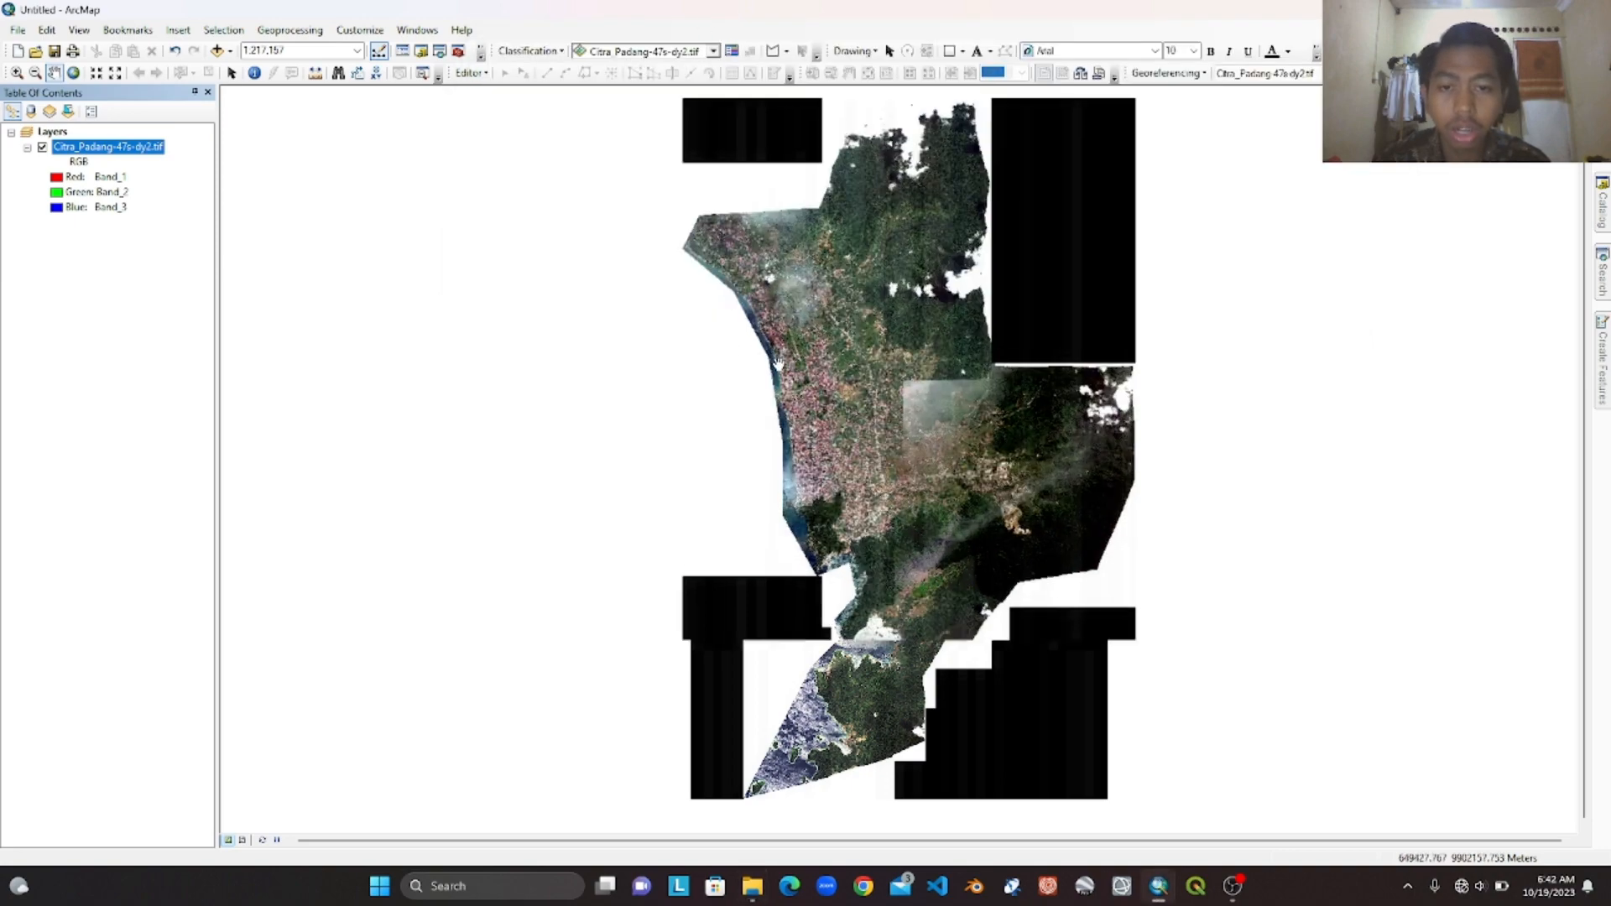
- Examine the dense coastal settlement west of the airport runway on the Padang satellite image at close scale
scroll(777, 363, "down", 5)
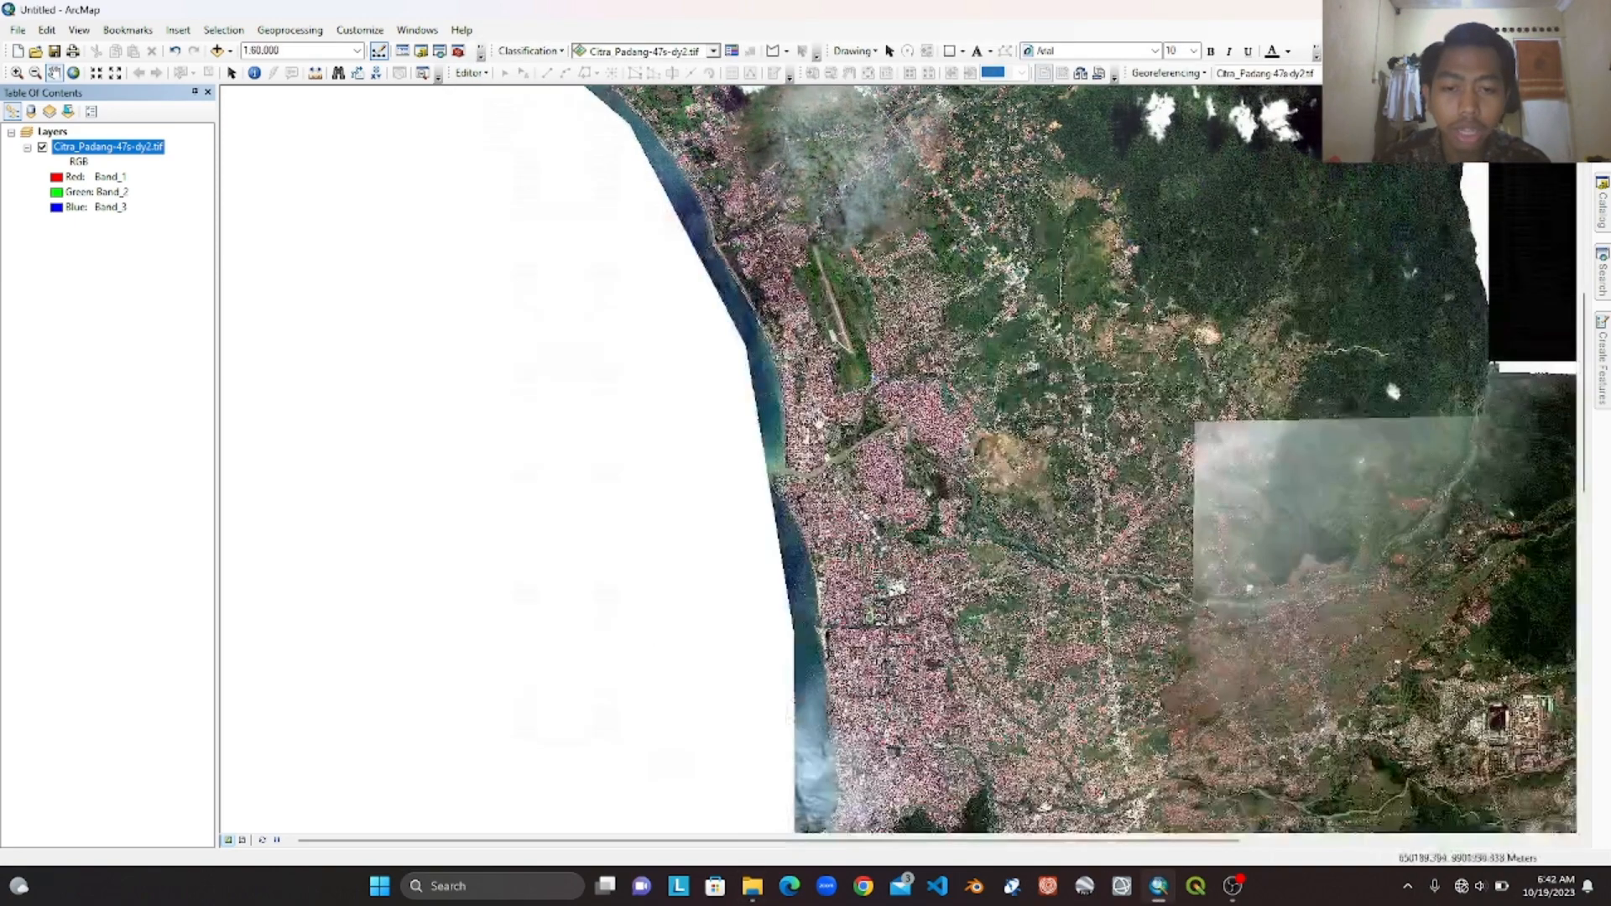
left_click_drag(826, 369, 820, 480)
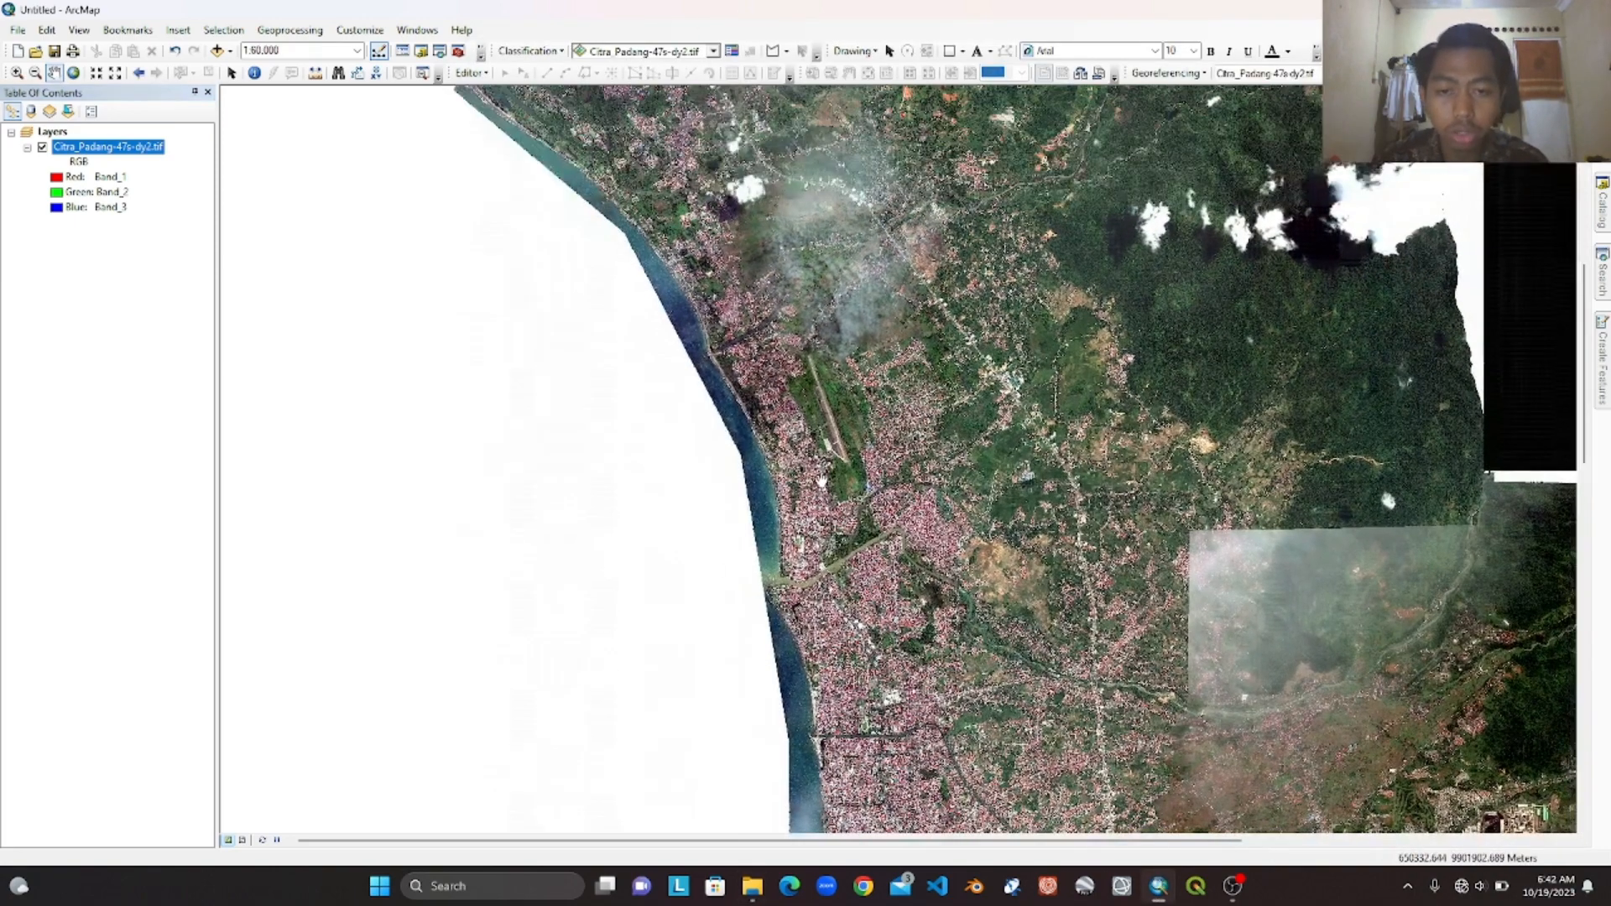
scroll(801, 509, "down", 6)
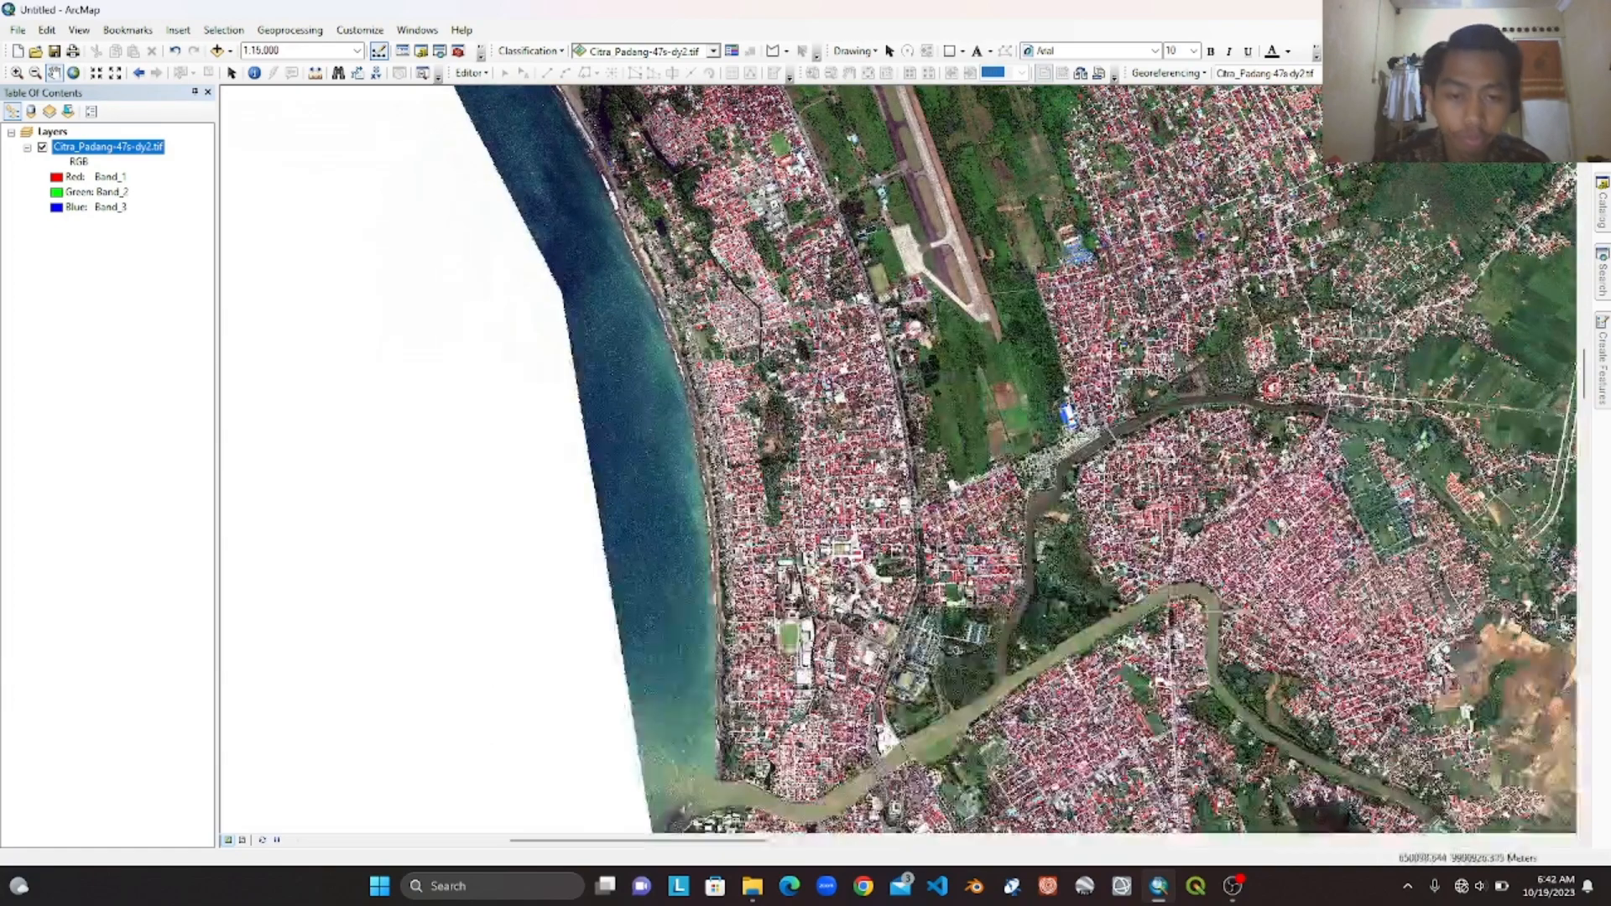
left_click_drag(833, 542, 803, 554)
scroll(718, 465, "down", 1)
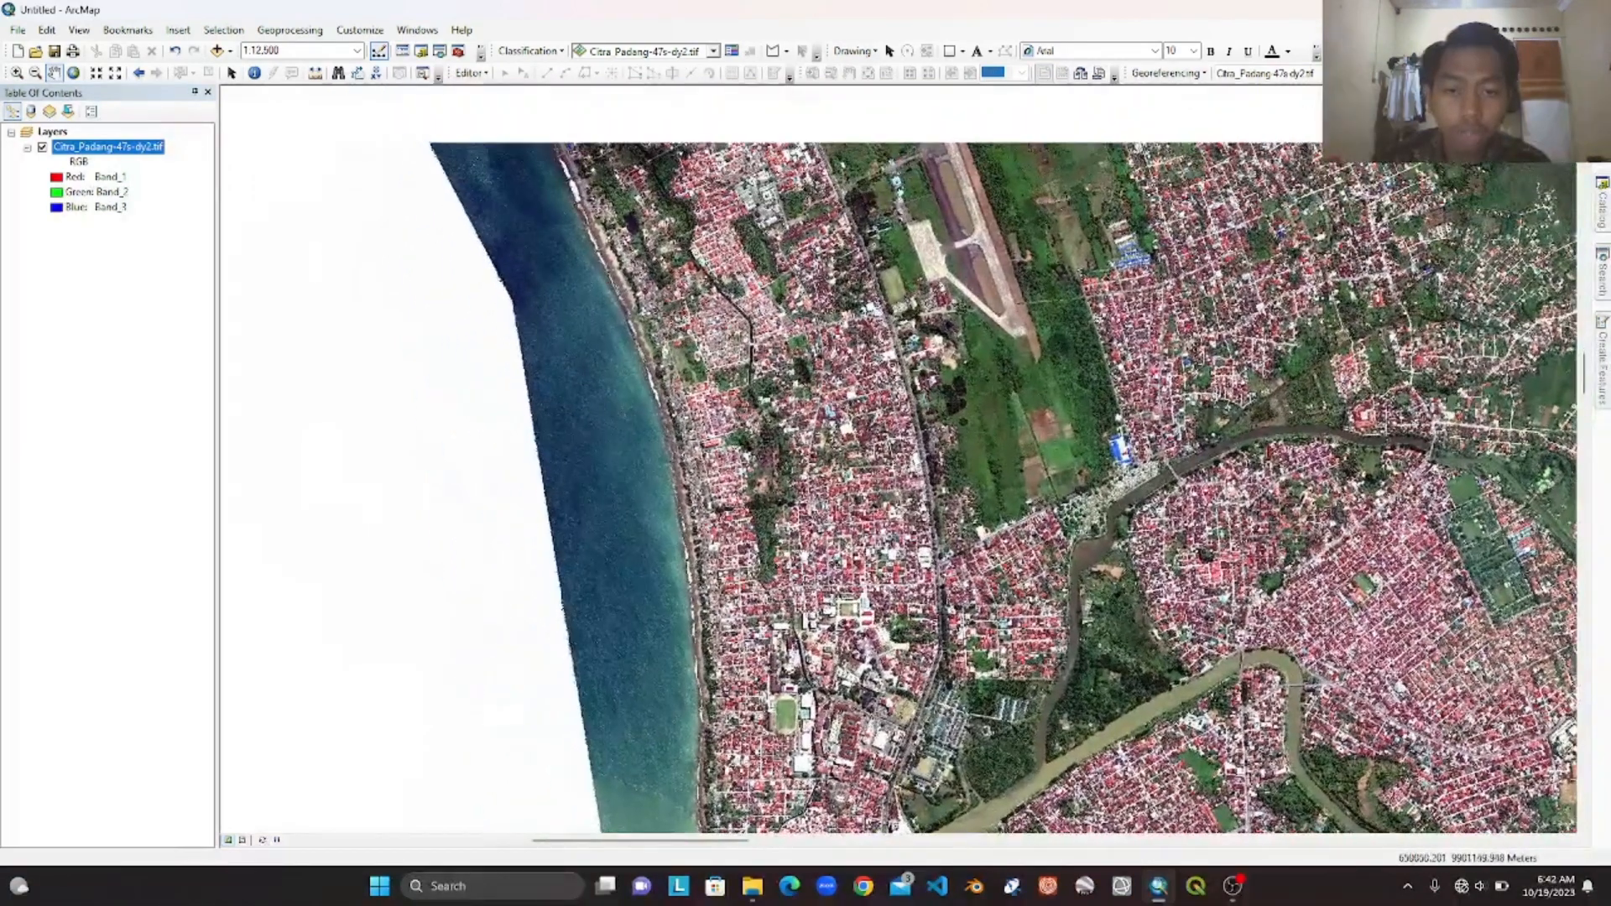
left_click_drag(788, 490, 874, 498)
scroll(1041, 599, "down", 3)
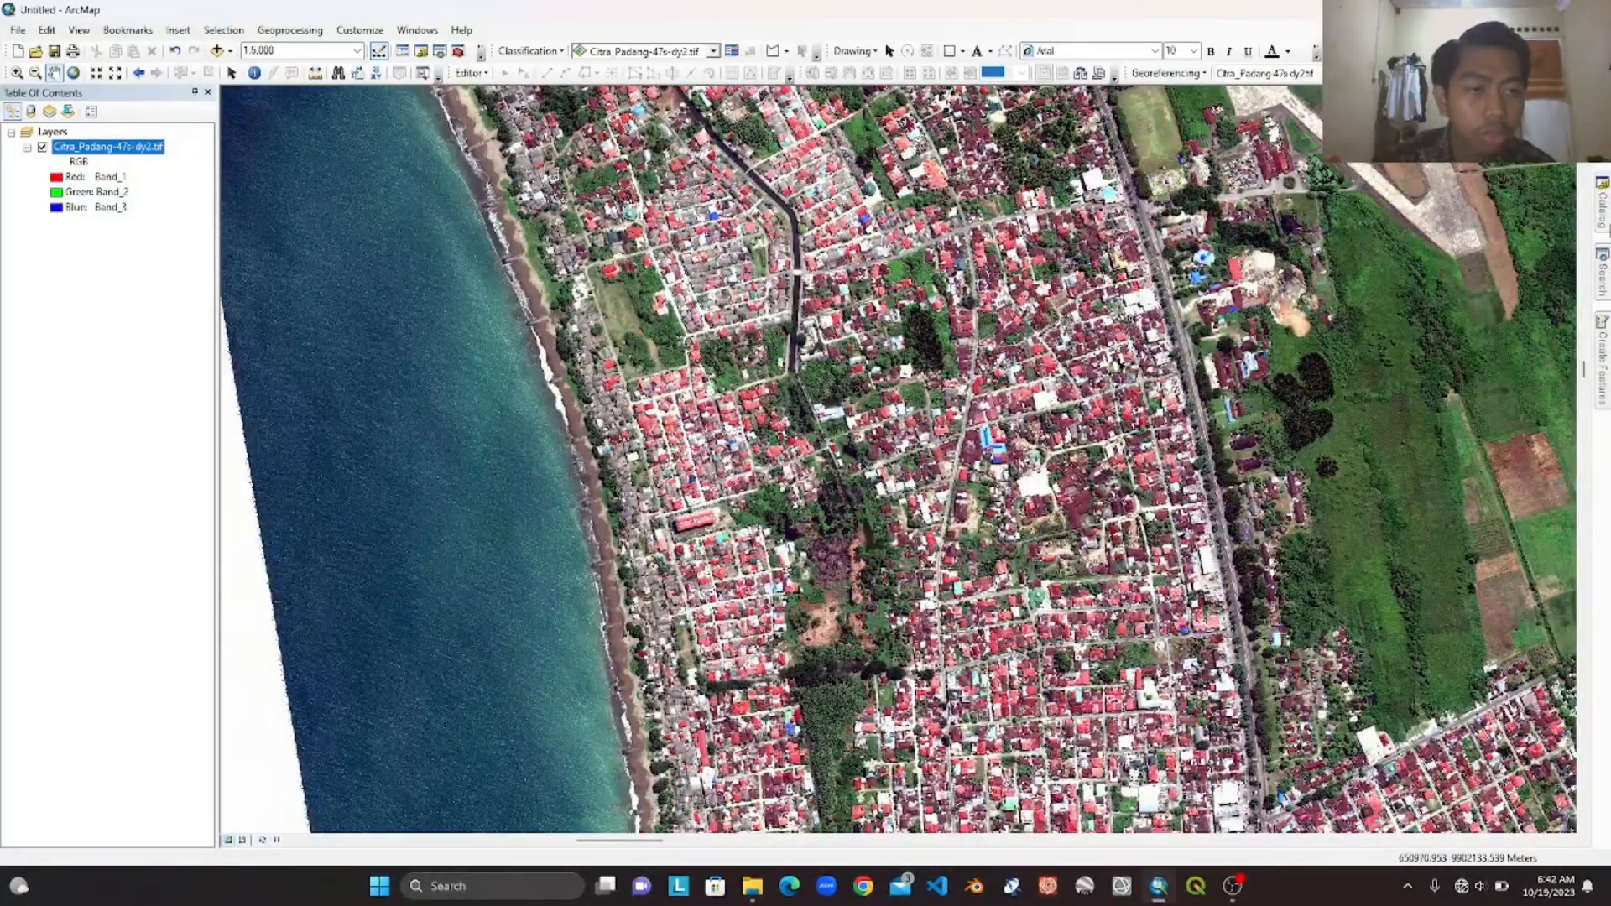
- Browse the catalog to the folder D:\KULIAH > SEMESTER 7 > TATA RUANG > APLIKASI TATA RUANG
left_click(1603, 207)
scroll(1470, 537, "down", 8)
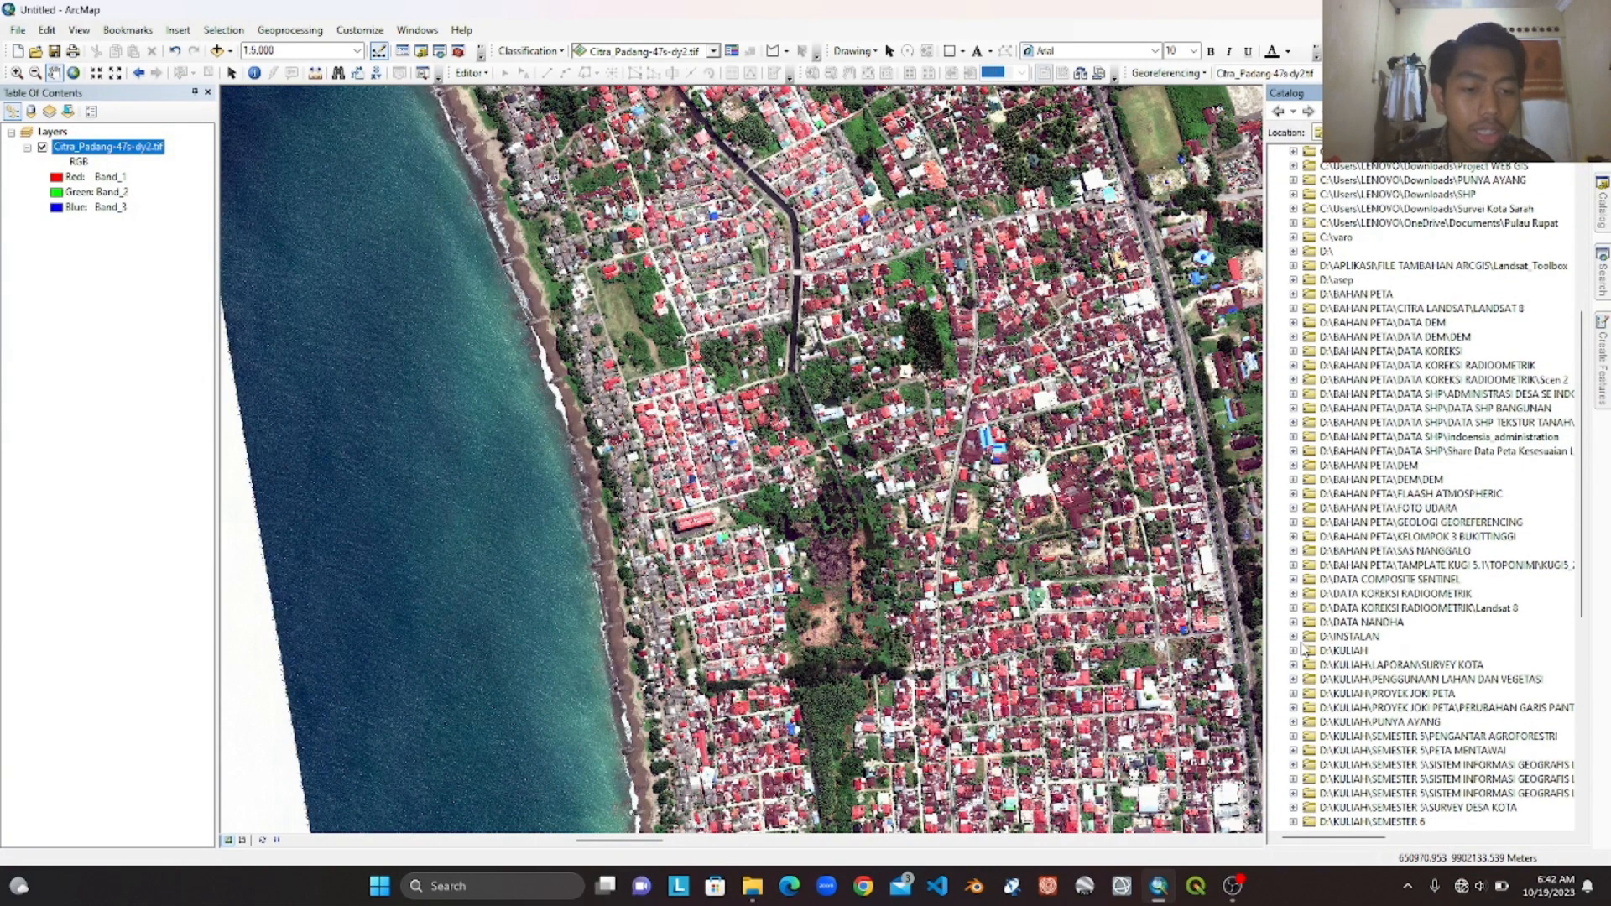
left_click(1293, 650)
scroll(1309, 587, "down", 6)
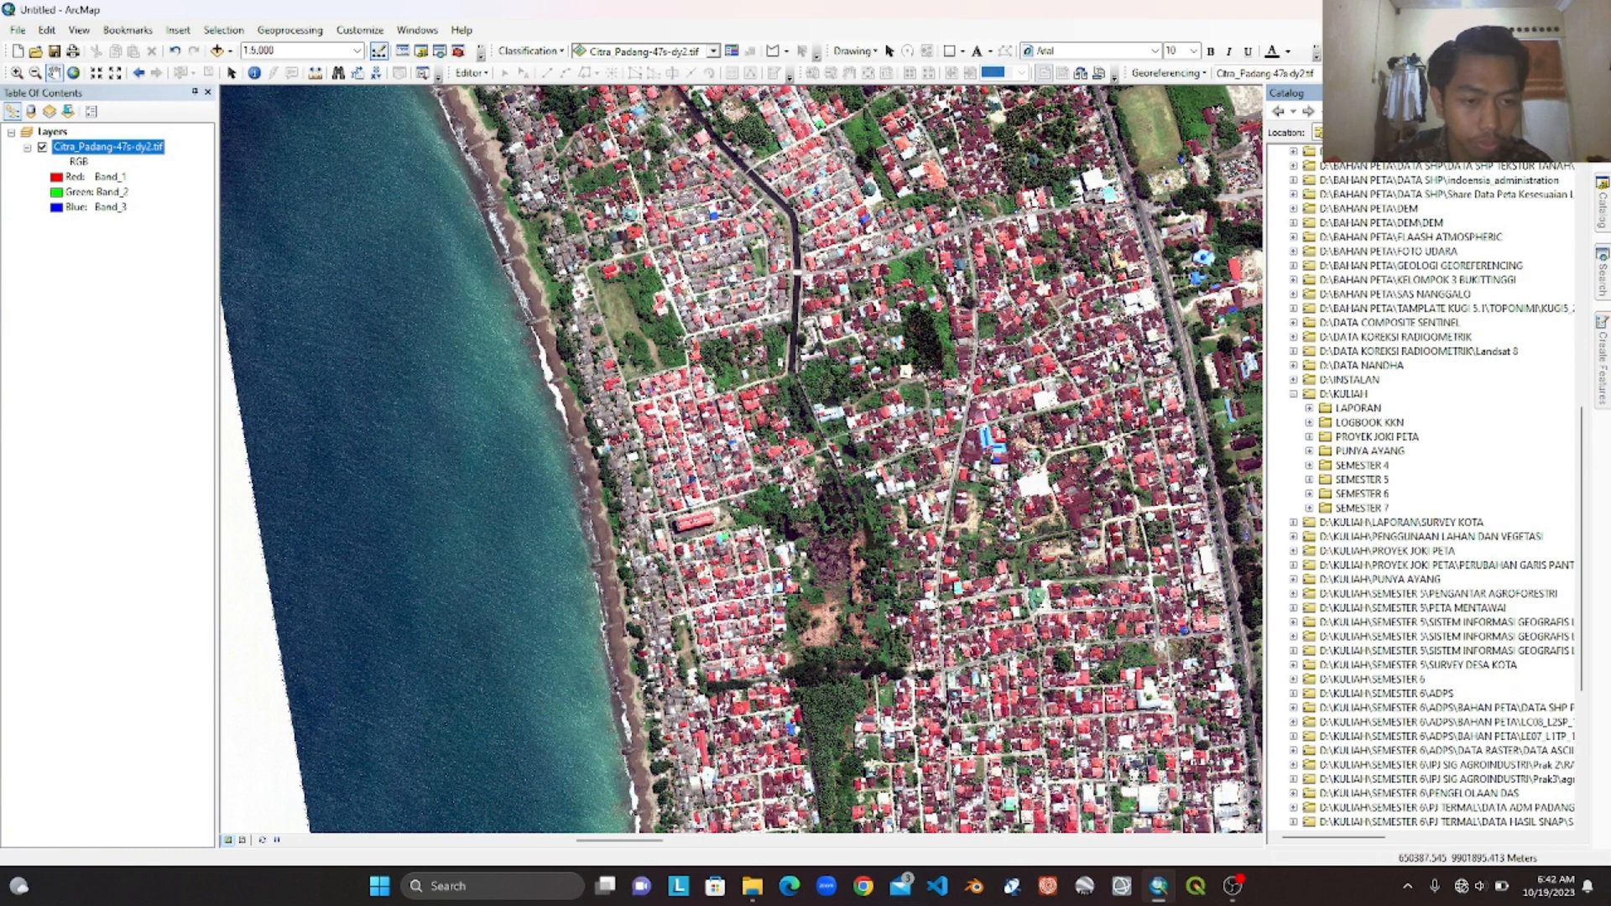
left_click(1308, 509)
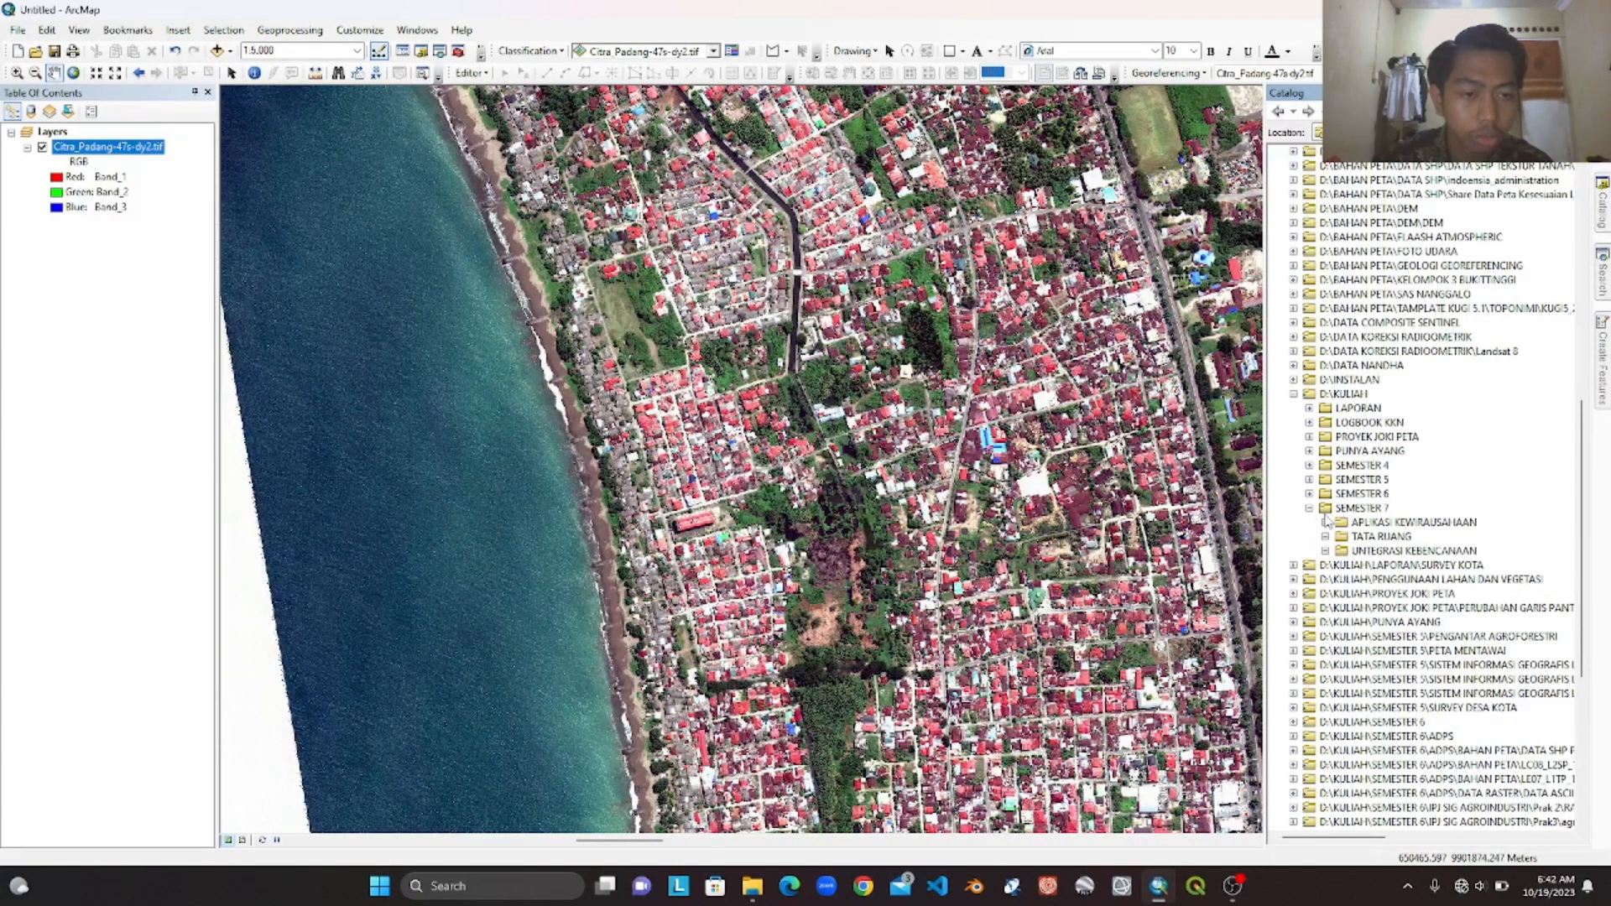
scroll(1329, 520, "down", 3)
left_click(1326, 409)
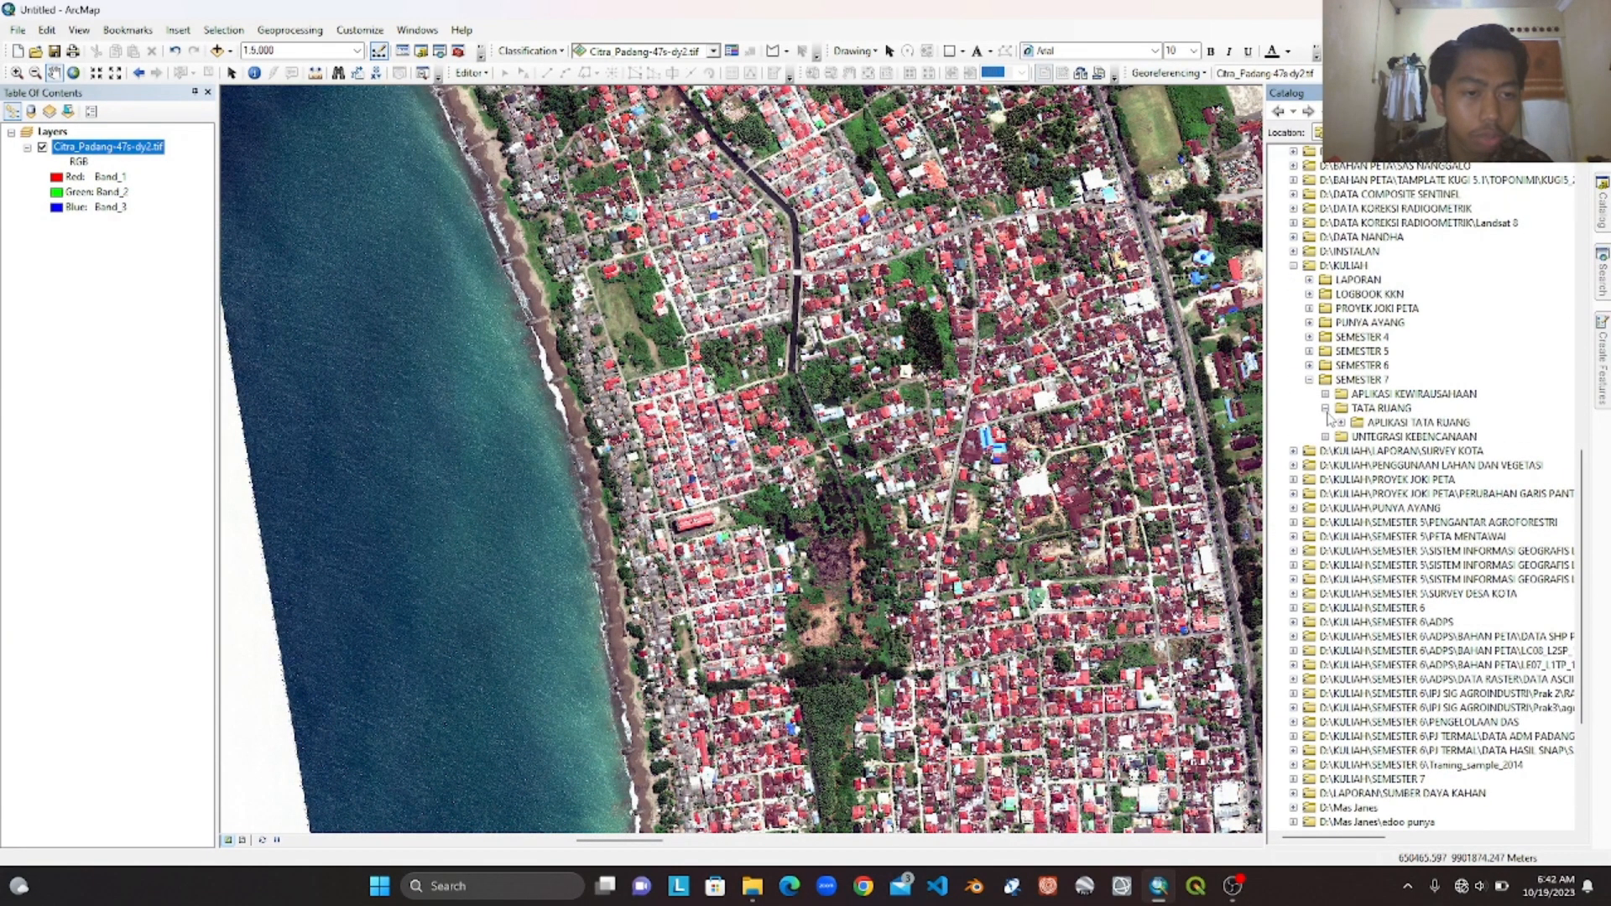
left_click(1340, 422)
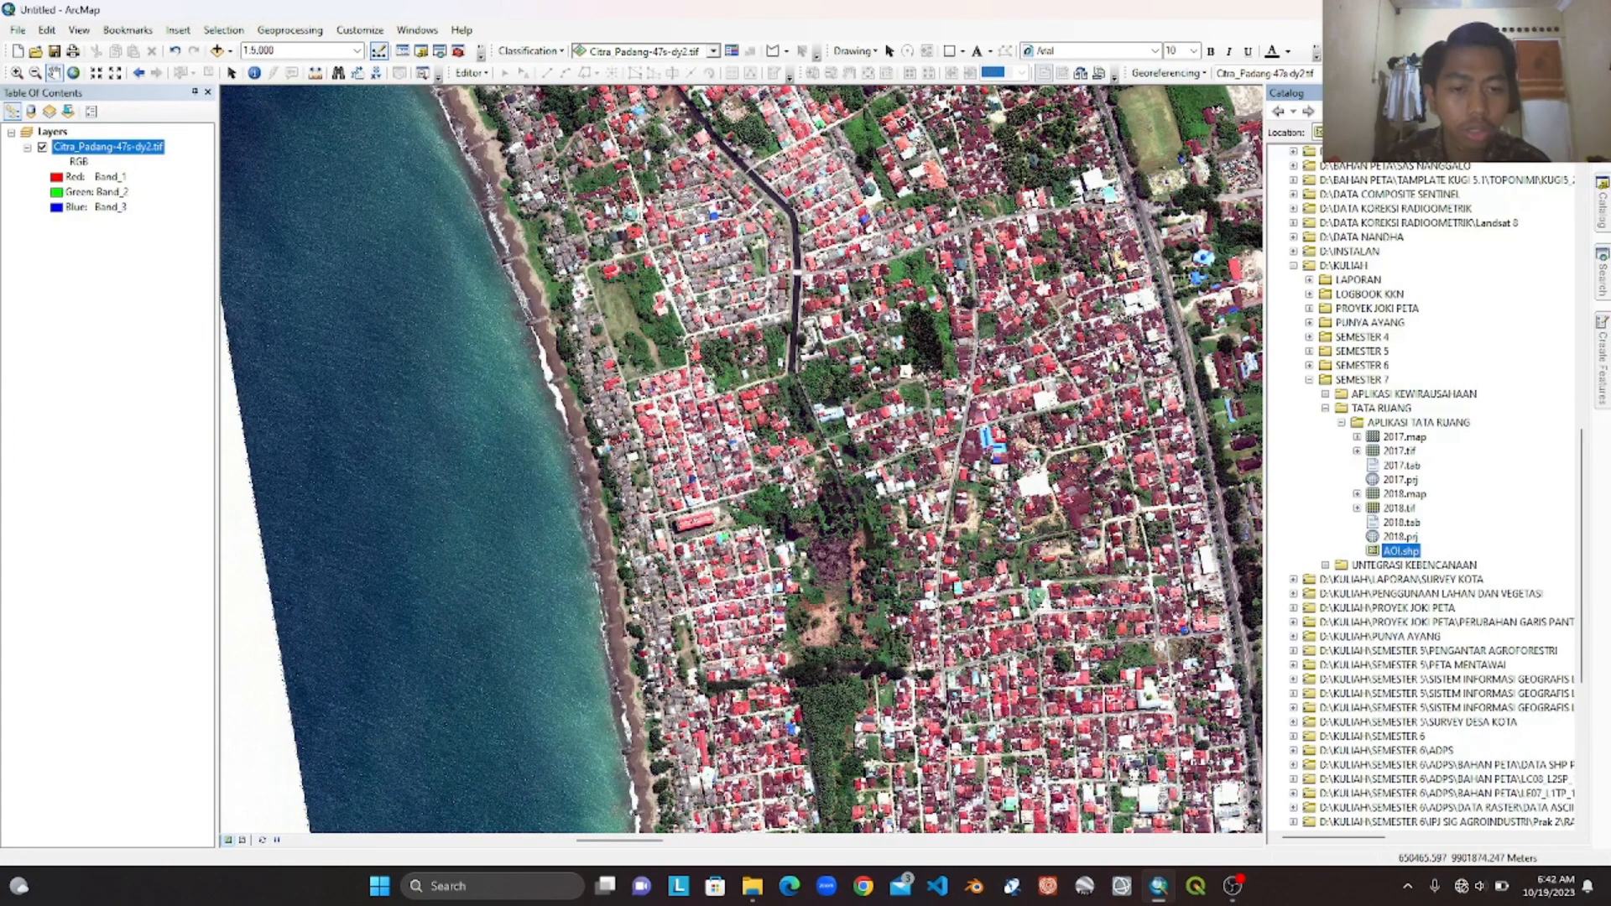
- Add the AOI.shp shapefile to the map on top of the Padang satellite image and inspect its coverage
left_click_drag(1401, 550, 1155, 546)
scroll(971, 449, "up", 4)
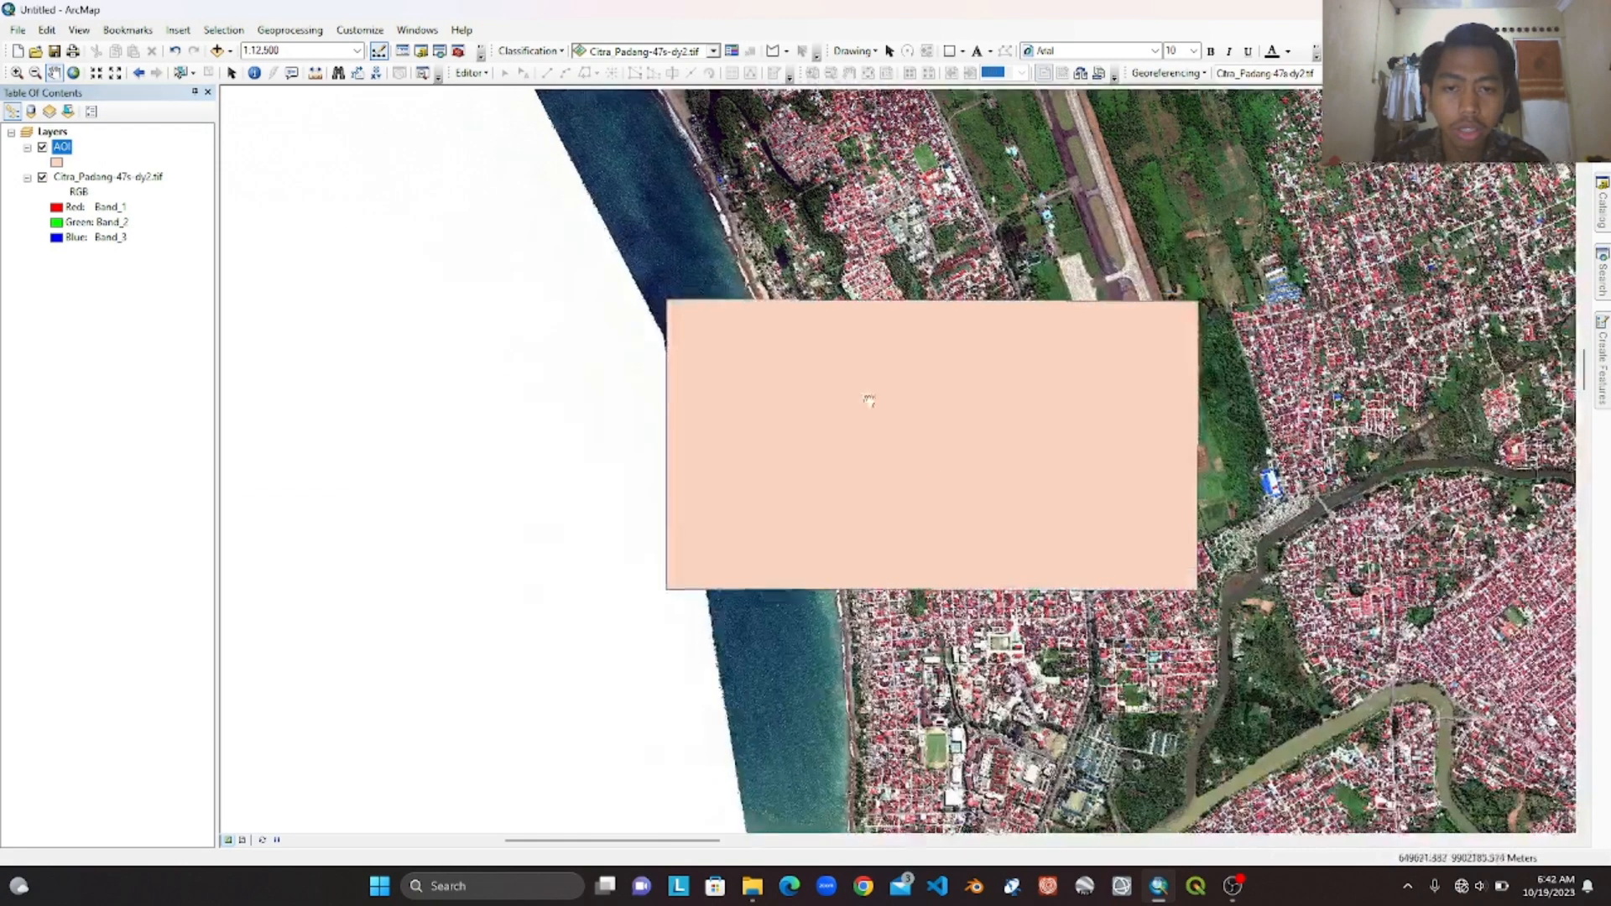
left_click_drag(870, 395, 874, 492)
scroll(904, 521, "down", 3)
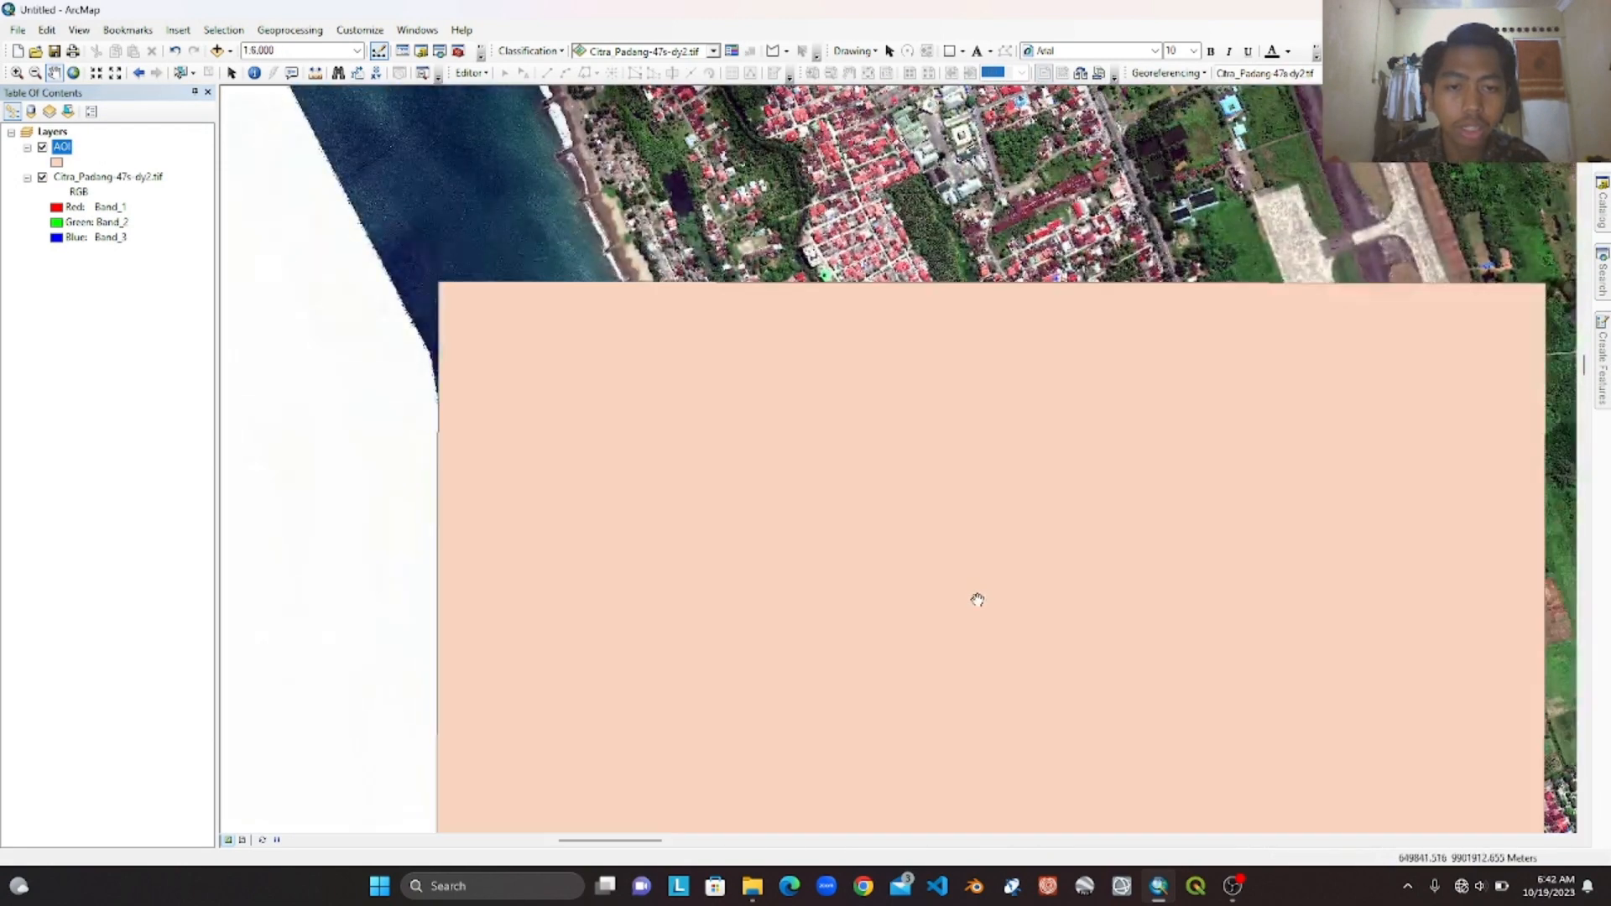
left_click_drag(974, 596, 917, 478)
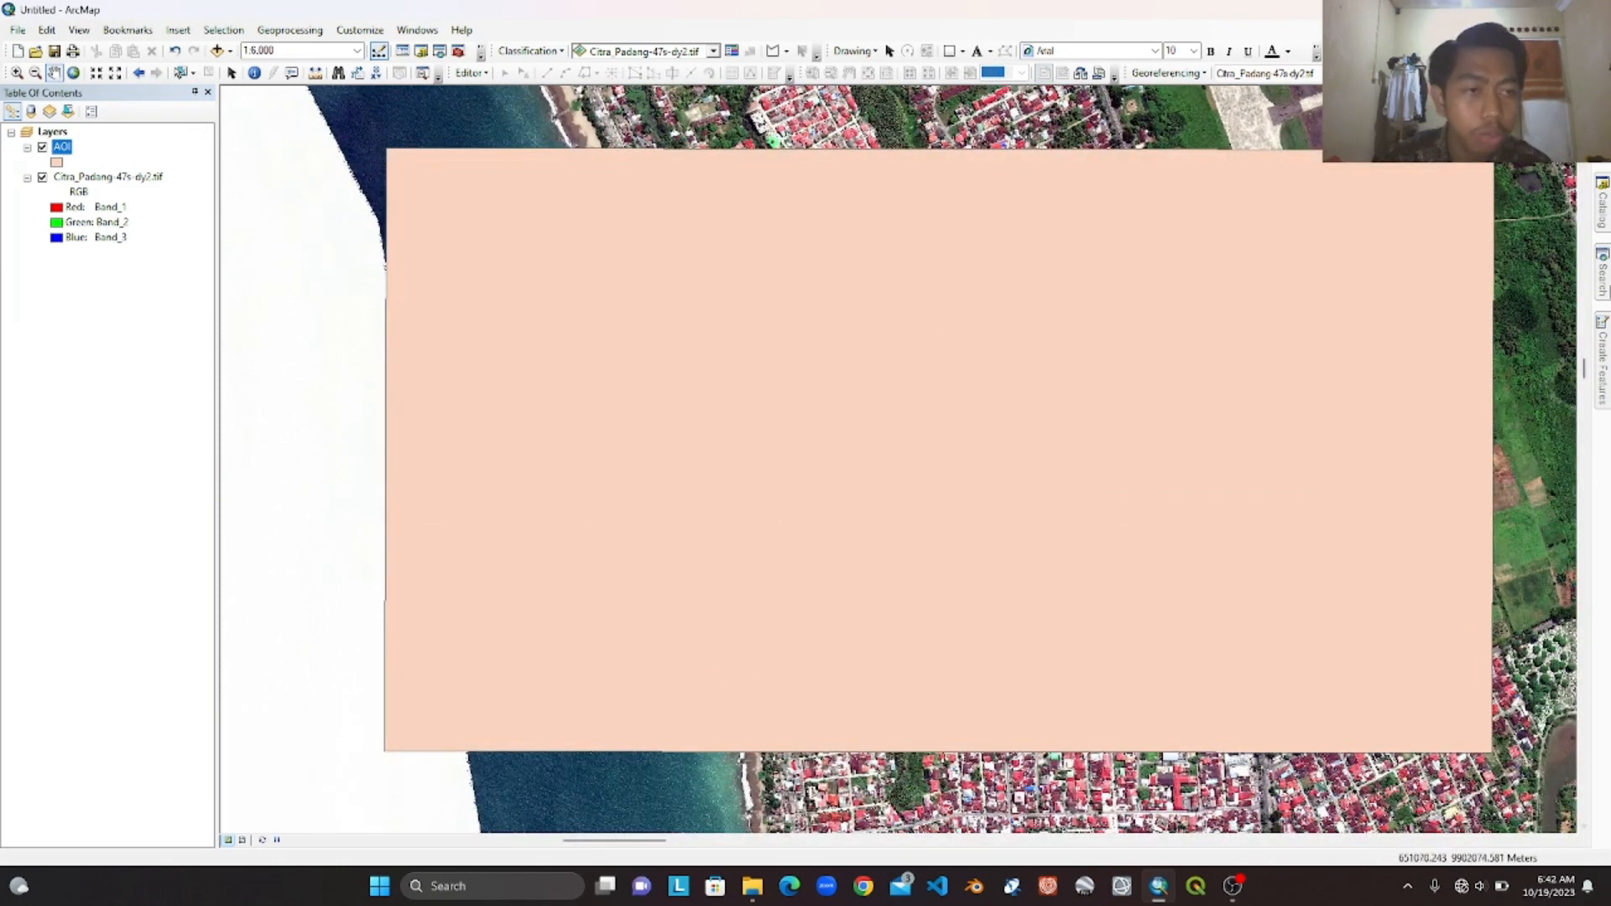
- Search for the Layer To KML conversion tool, set AOI as its layer, and cancel the conversion
mouse_move(1607, 290)
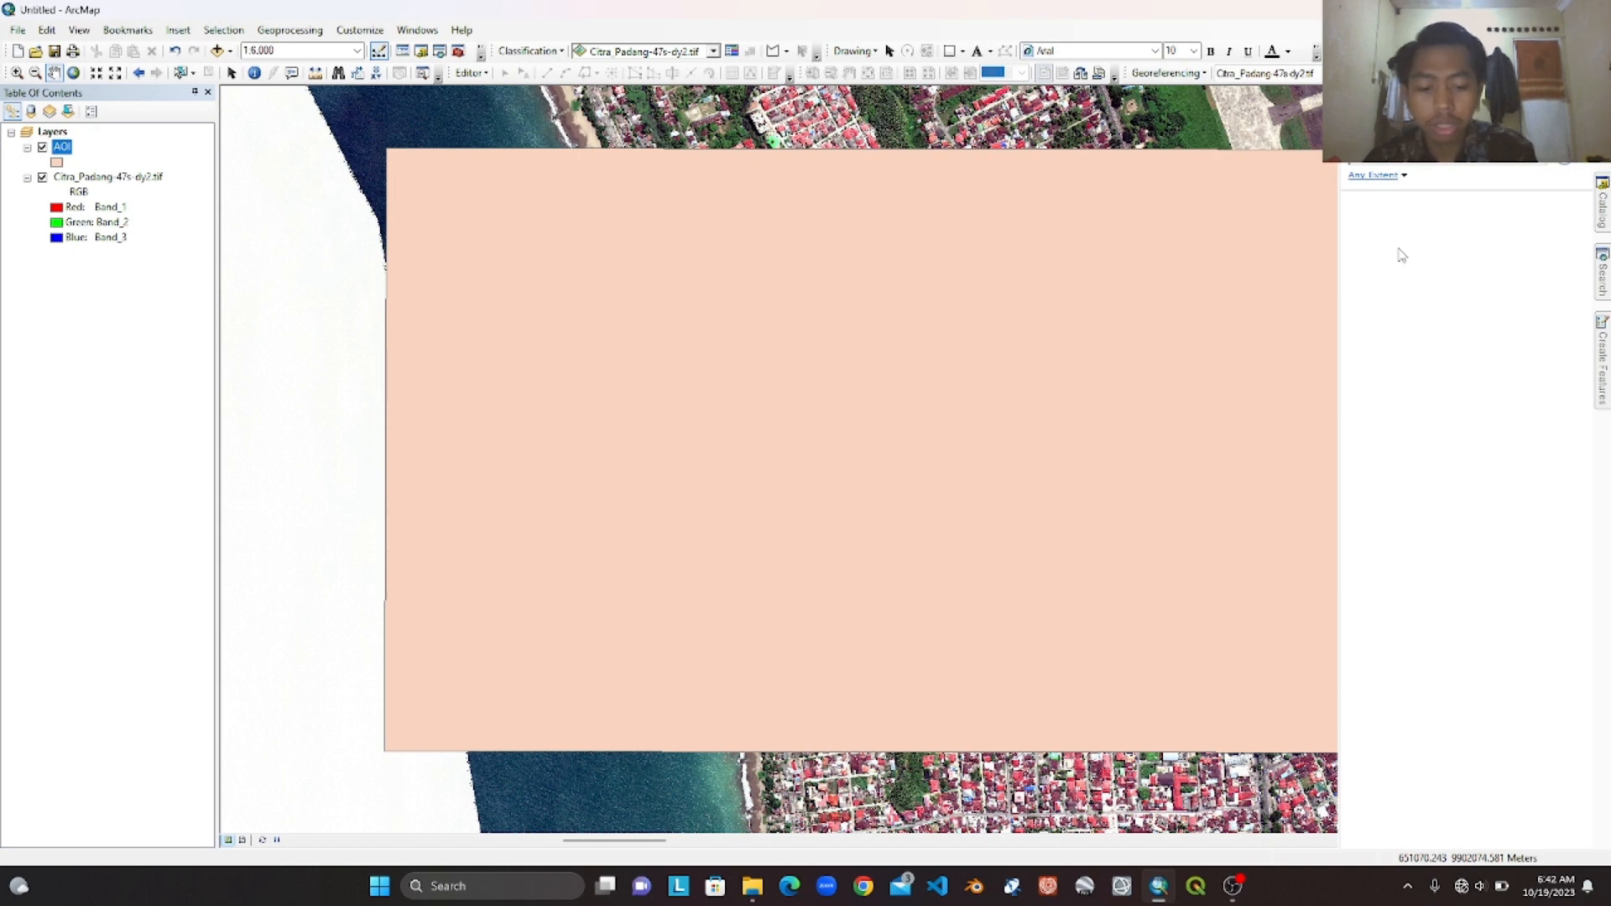
key("Return")
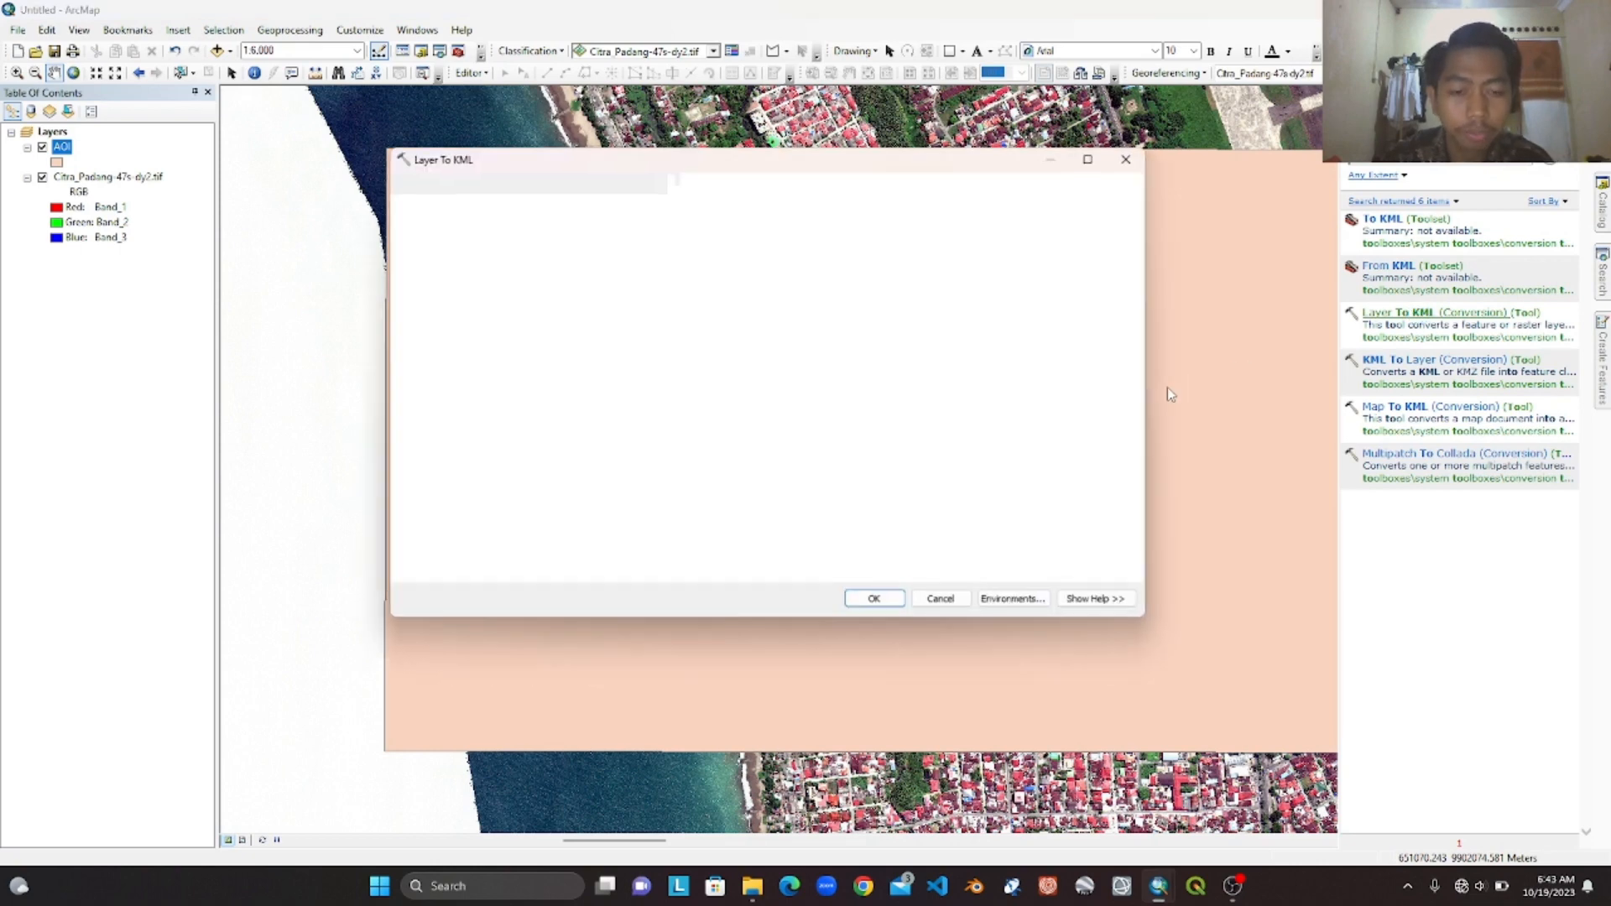
left_click(1085, 205)
left_click(477, 222)
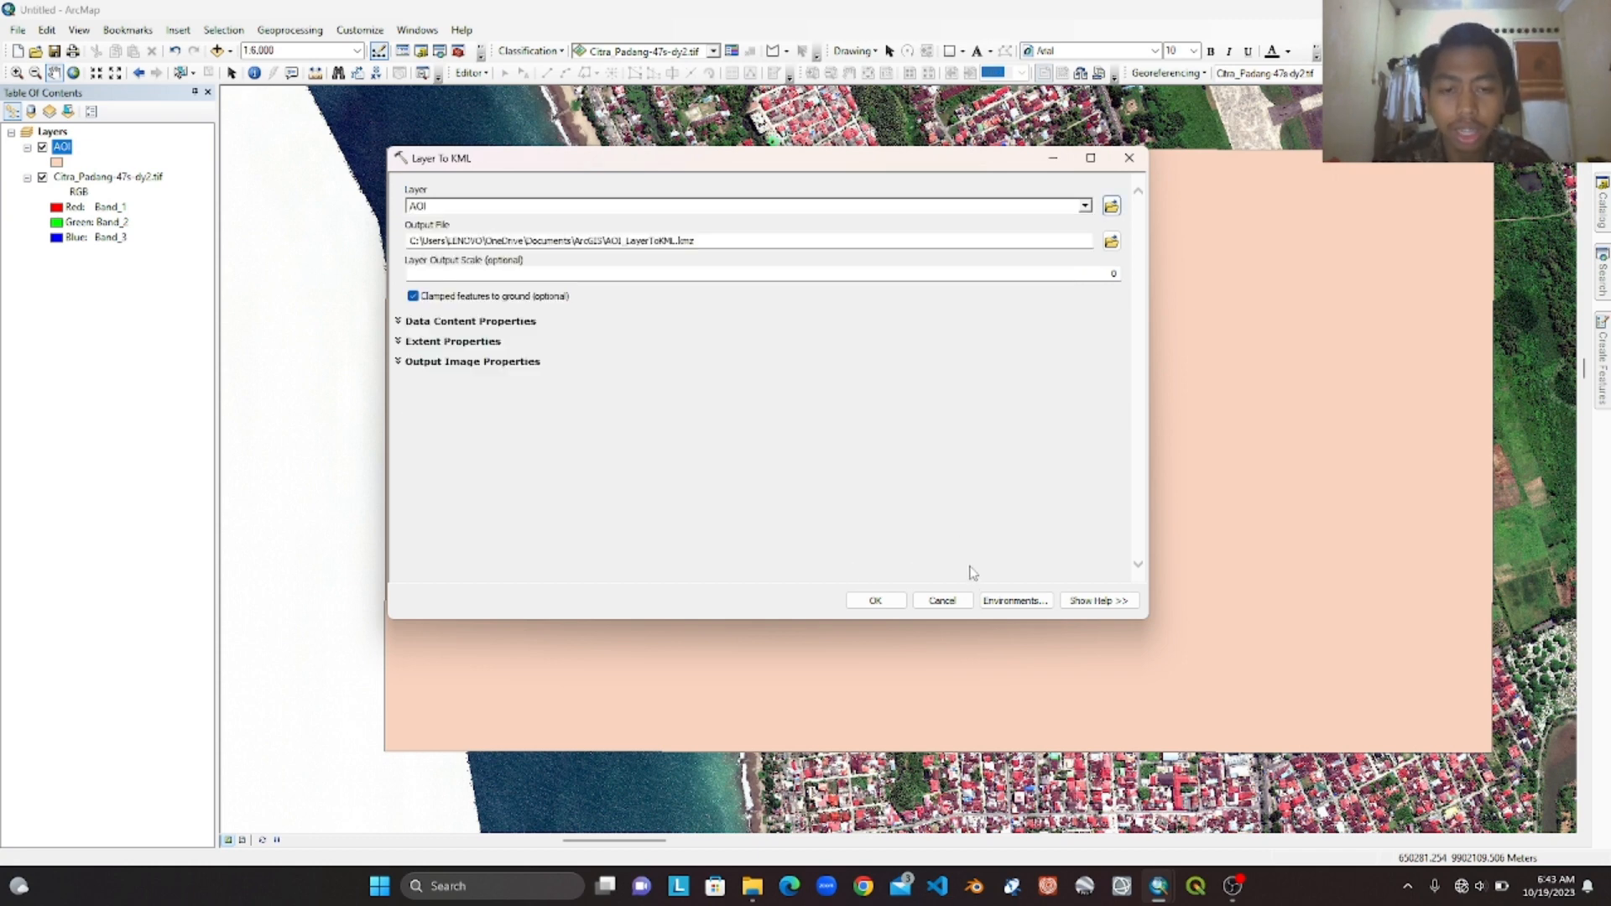
left_click(949, 602)
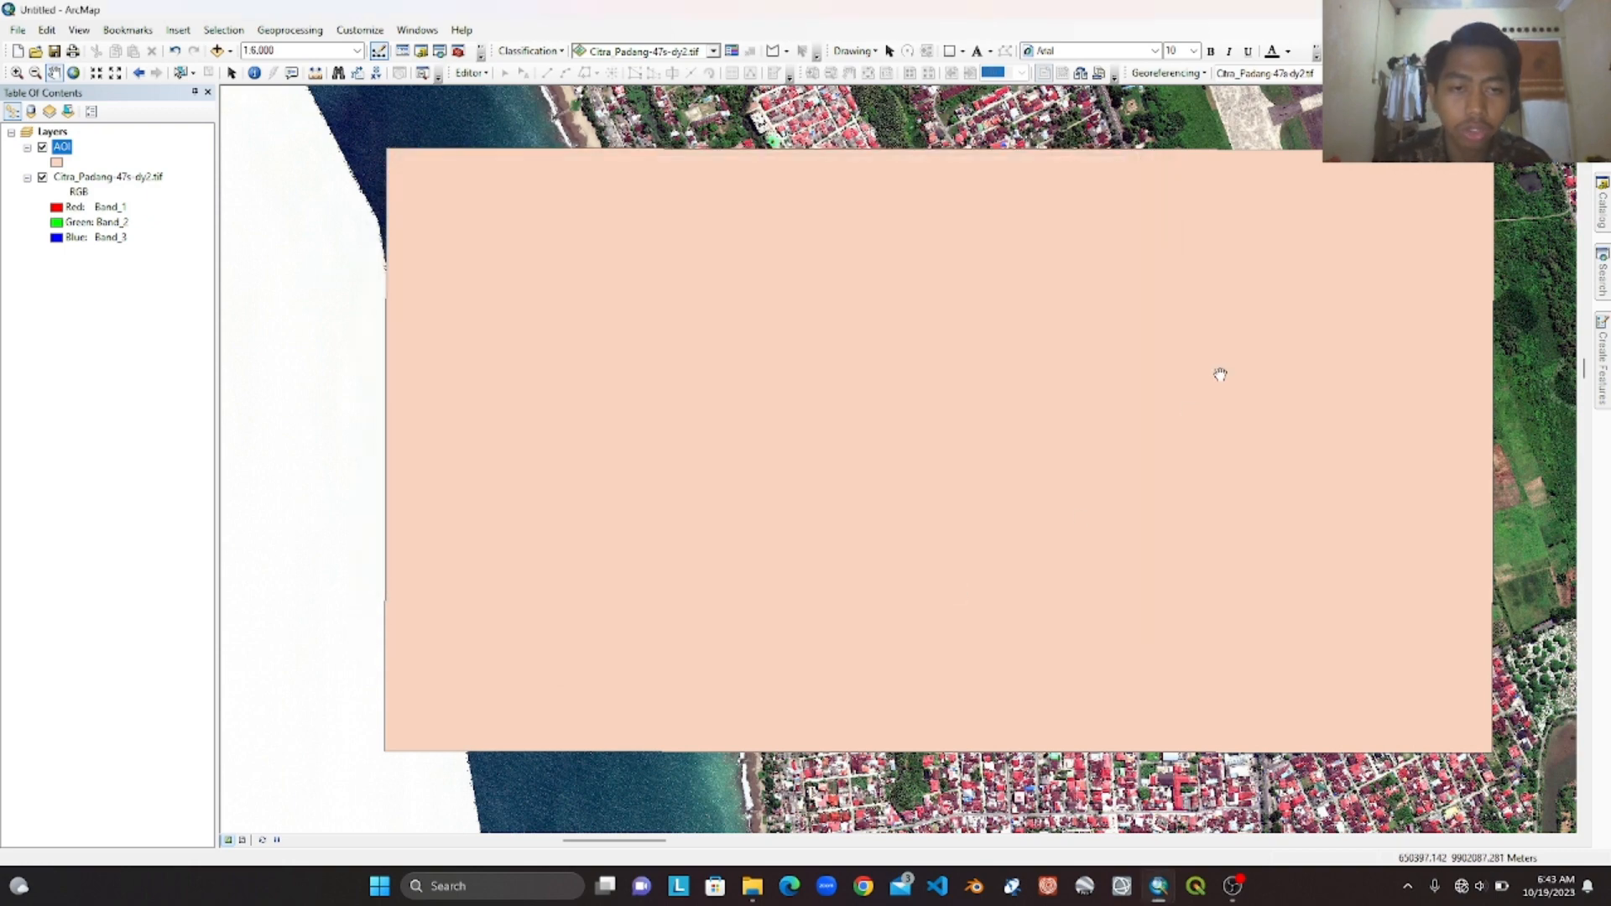
- Close ArcMap without saving the changes to the untitled document
left_click(1592, 9)
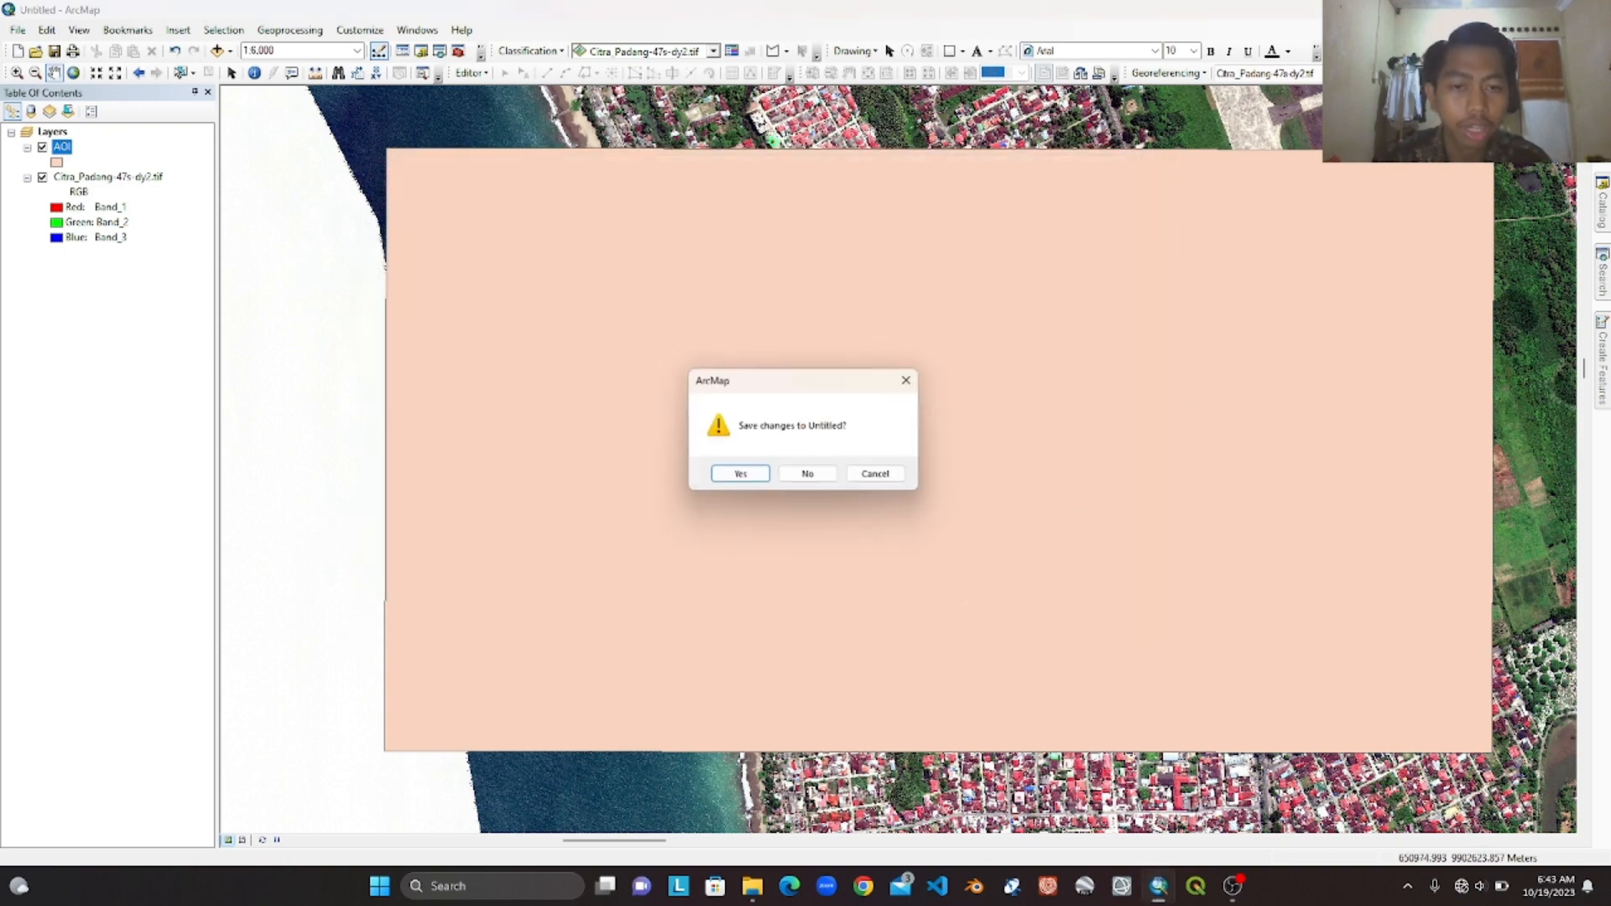
key("Right")
key("Return")
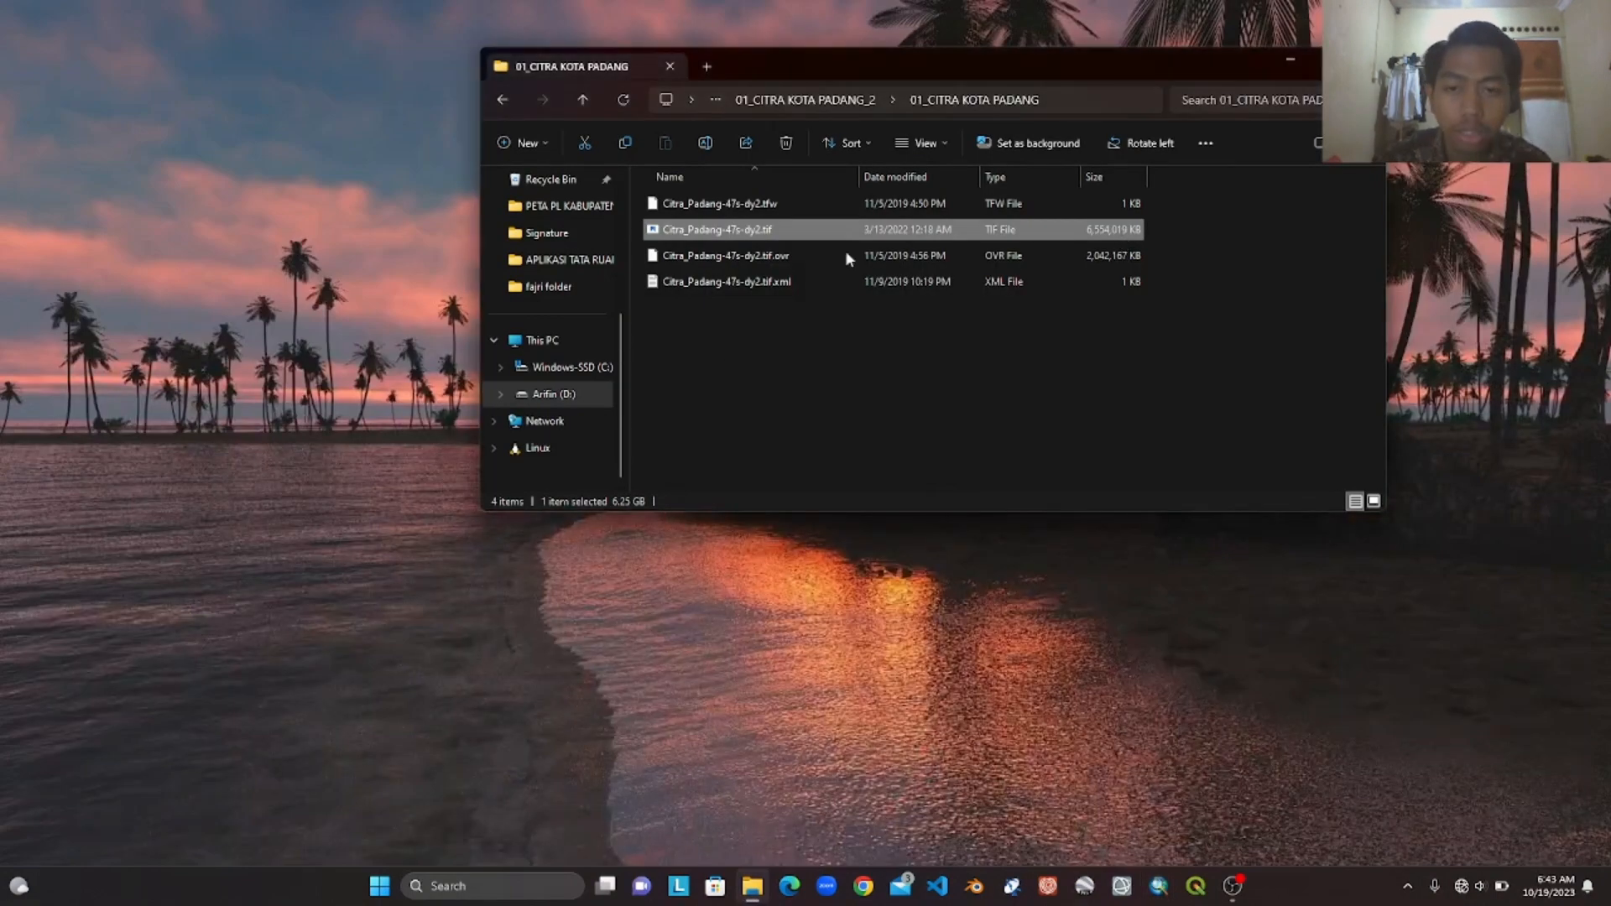
- Launch SASPlanet.exe from the SAS.Planet.Nightly.180131.9744-gisenglish.com folder under D:\APLIKASI\FILE APK RAR\SAS PLANET 2017
left_click(564, 393)
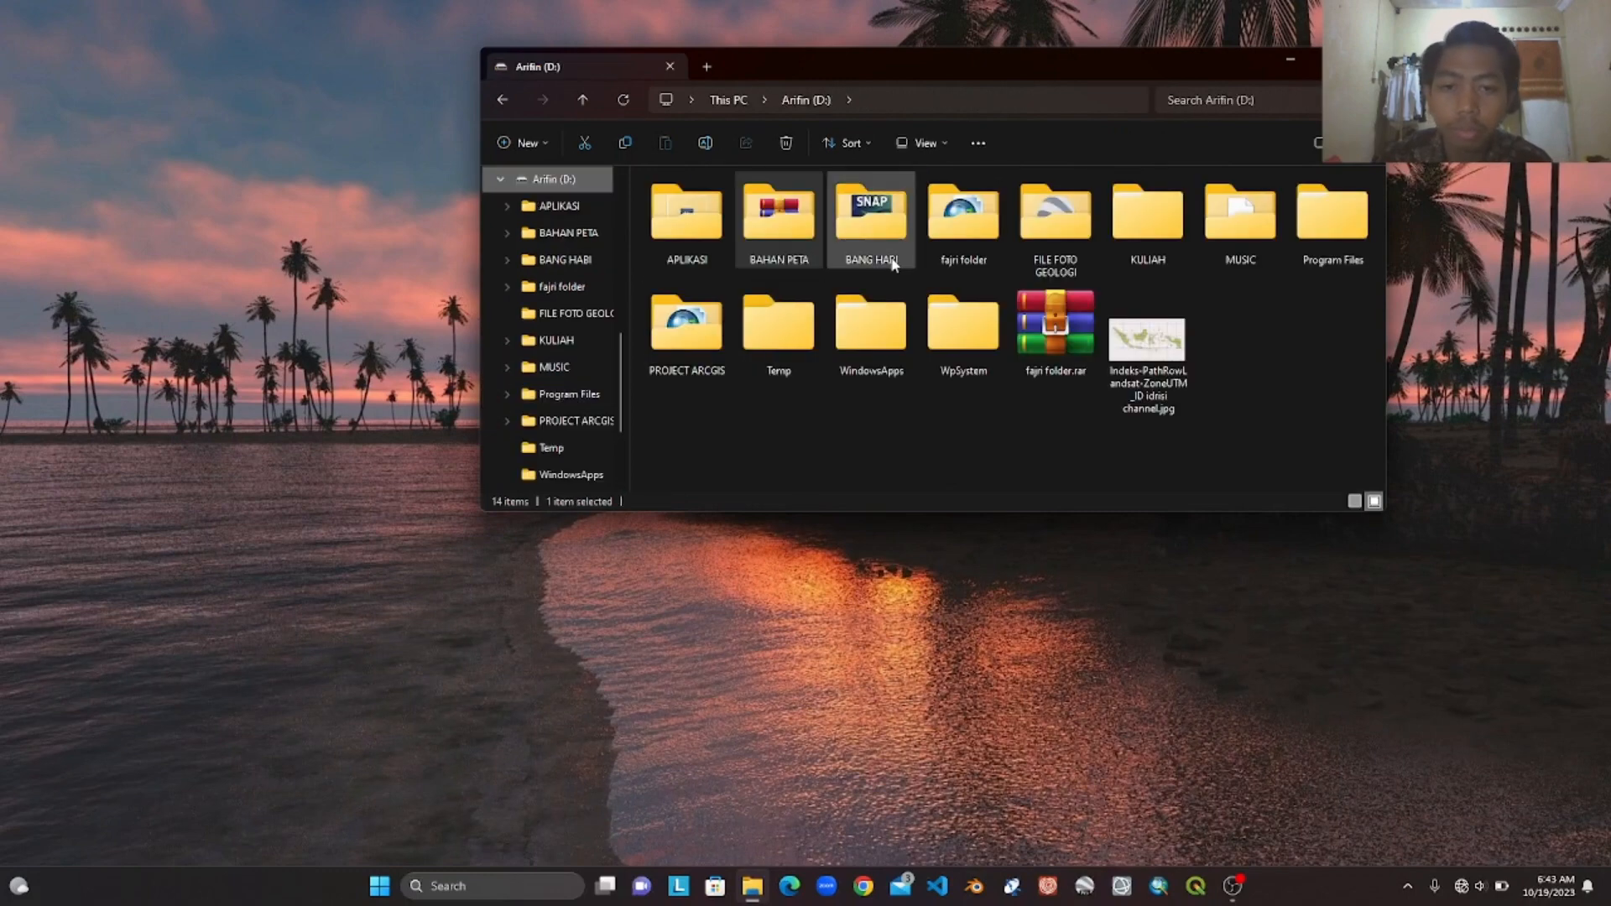
double_click(768, 225)
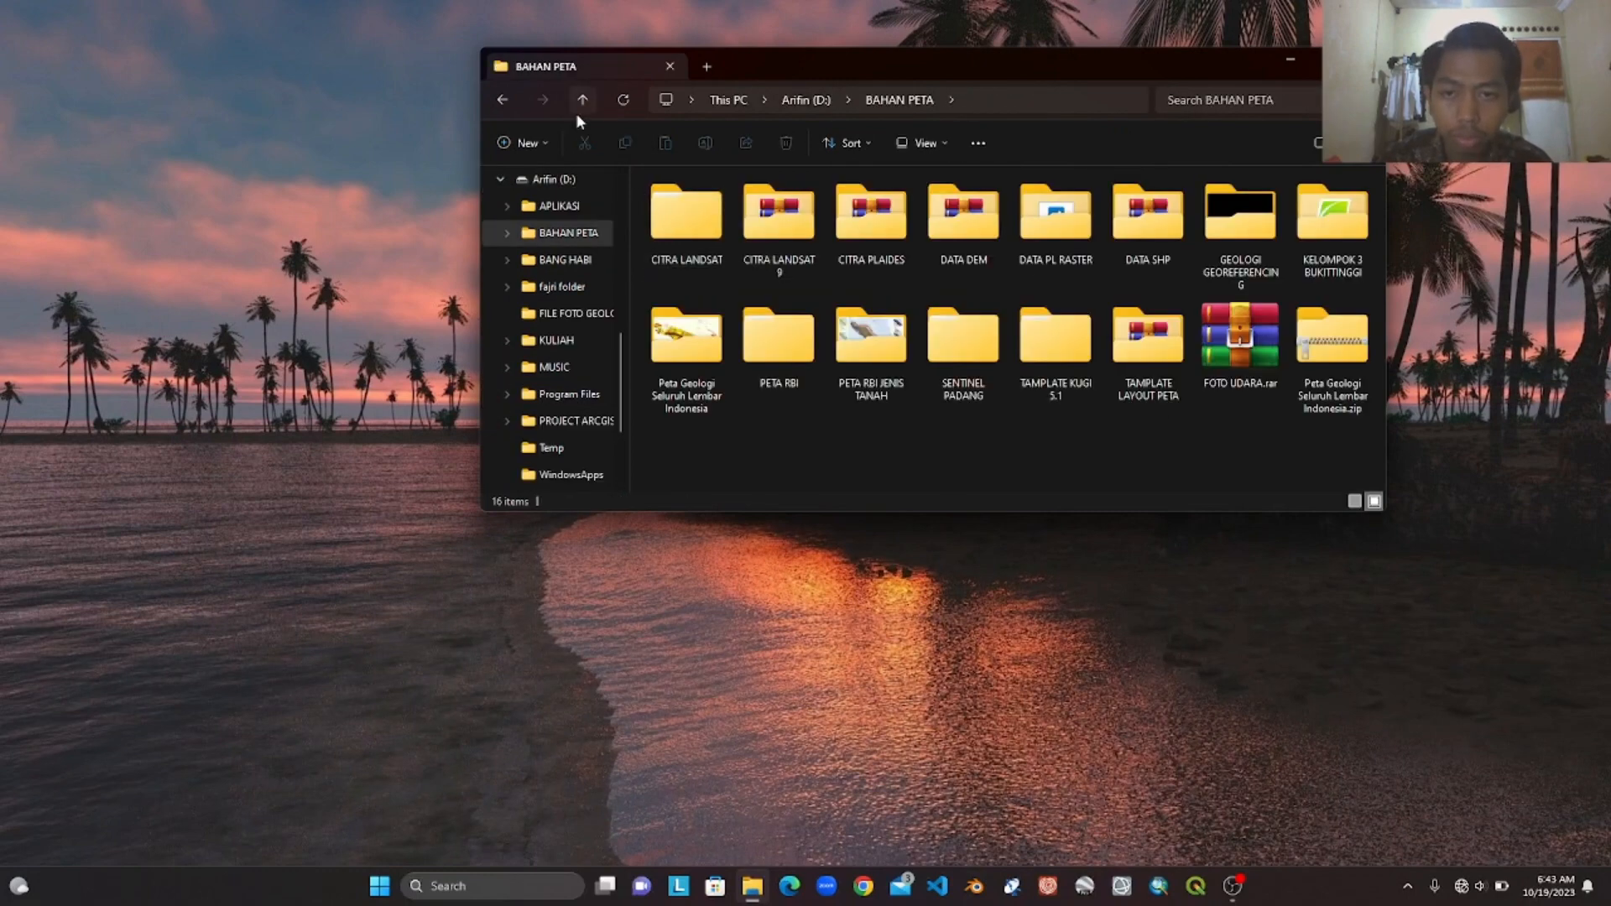
key("alt+Up")
double_click(675, 212)
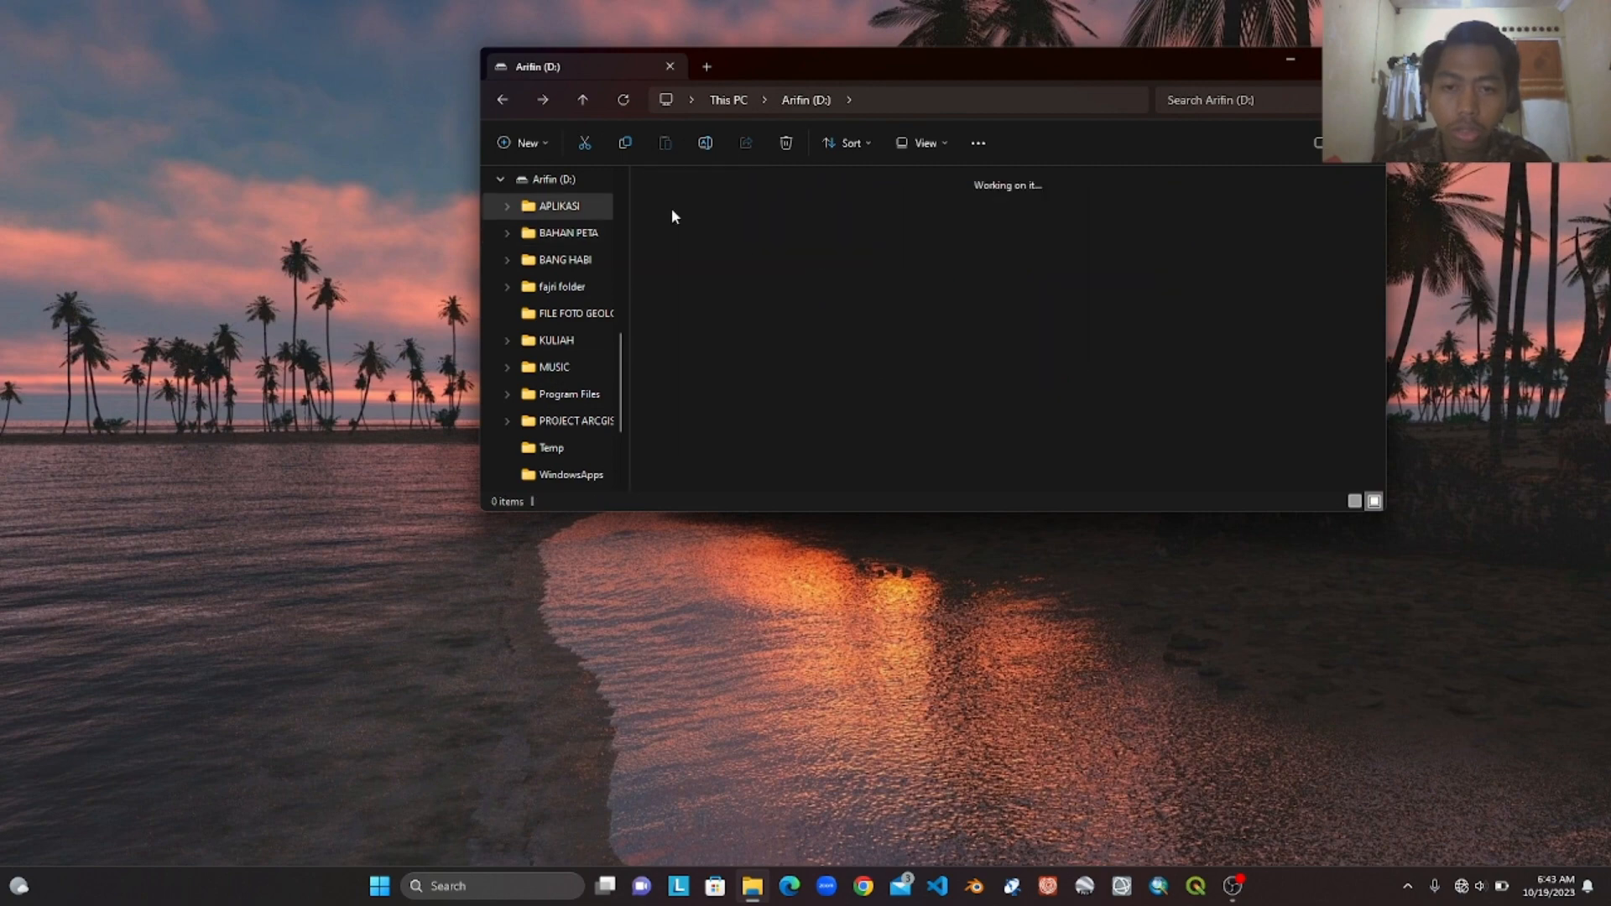
double_click(956, 225)
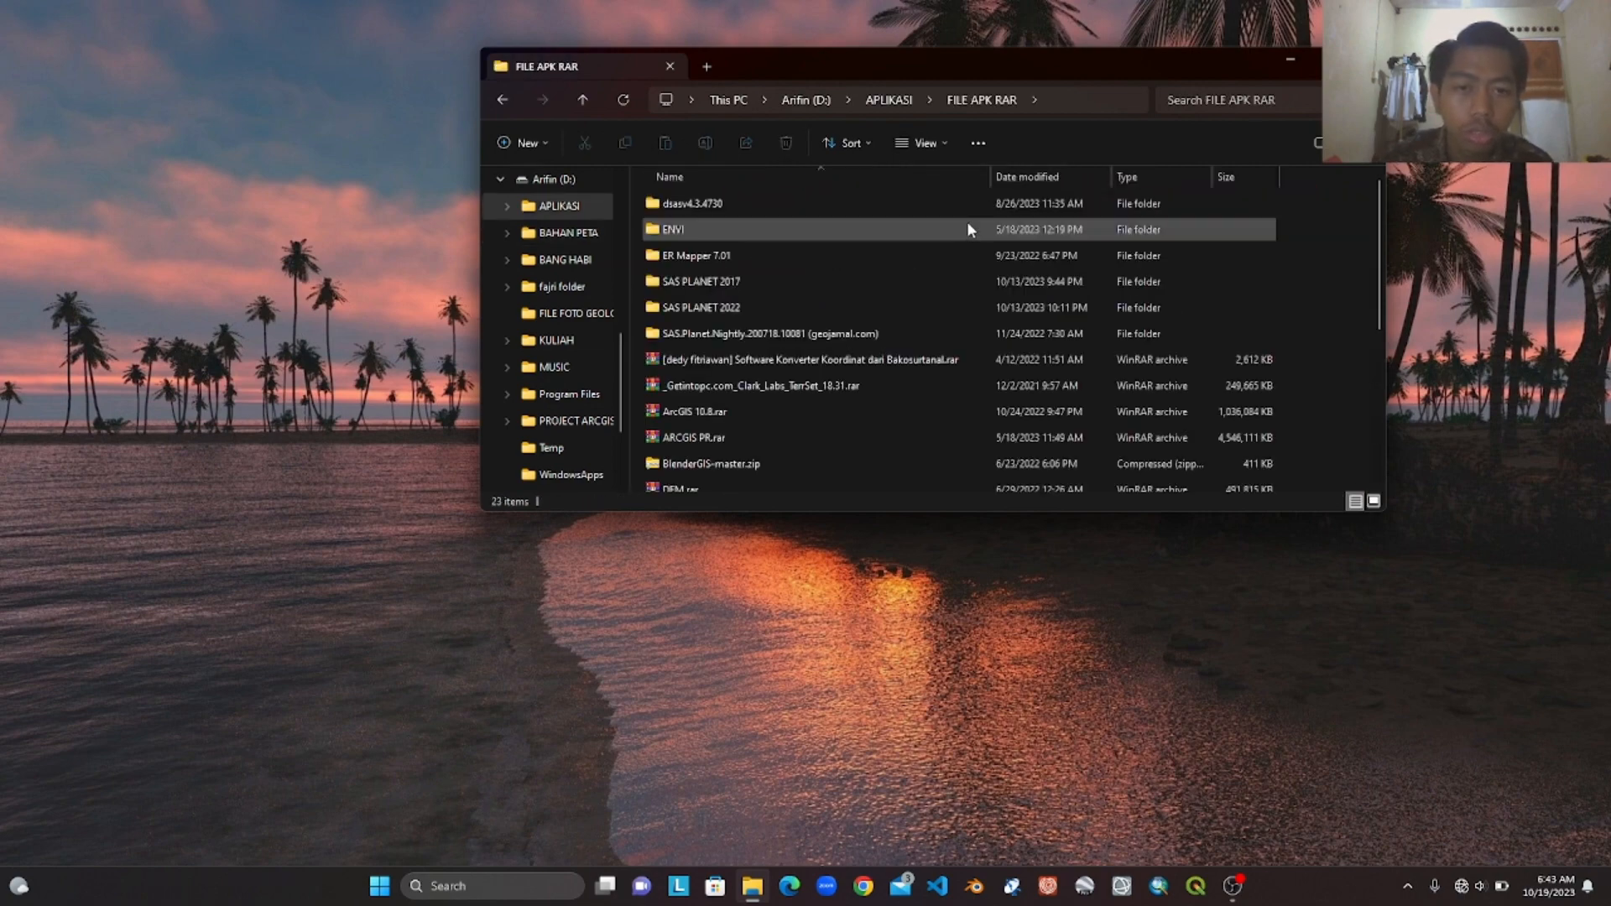
double_click(793, 279)
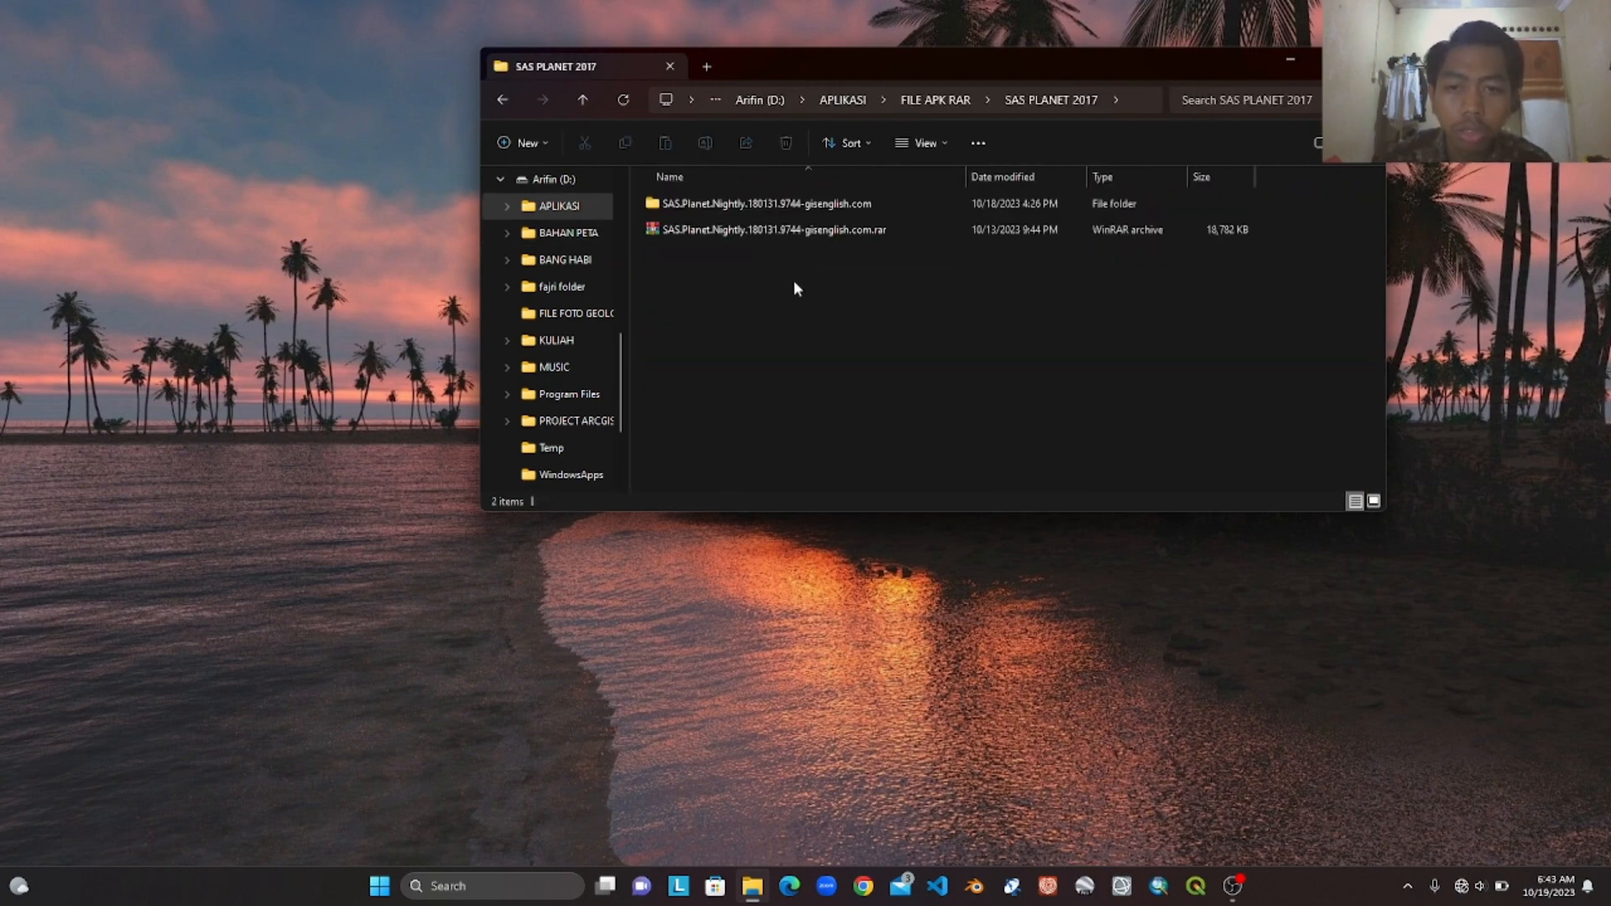
double_click(738, 205)
scroll(821, 344, "down", 9)
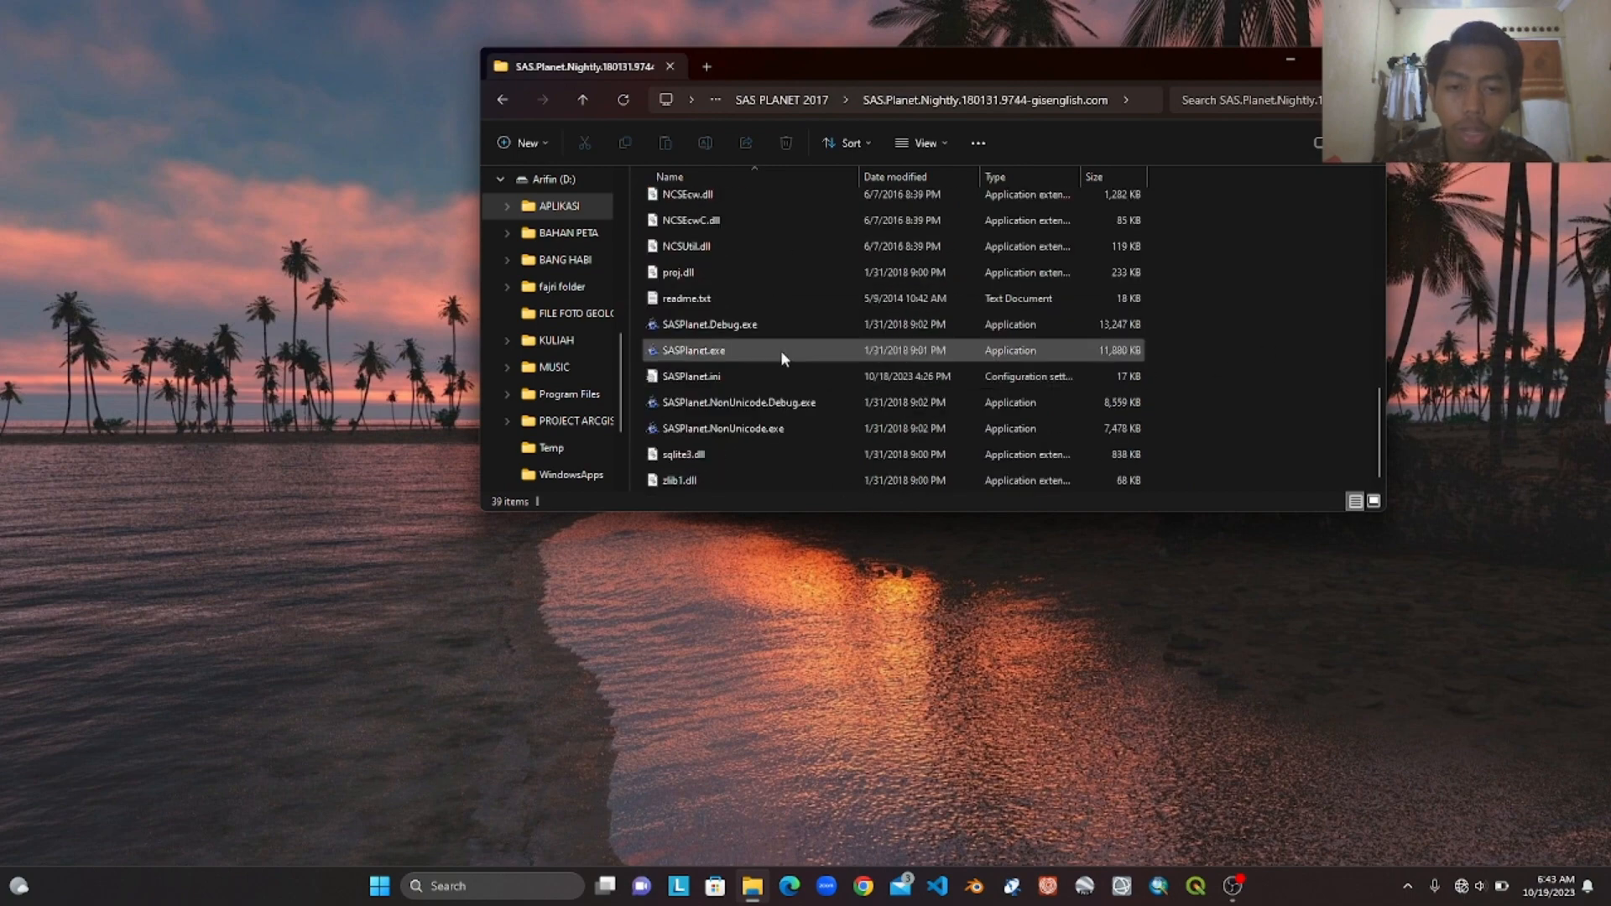
left_click(739, 359)
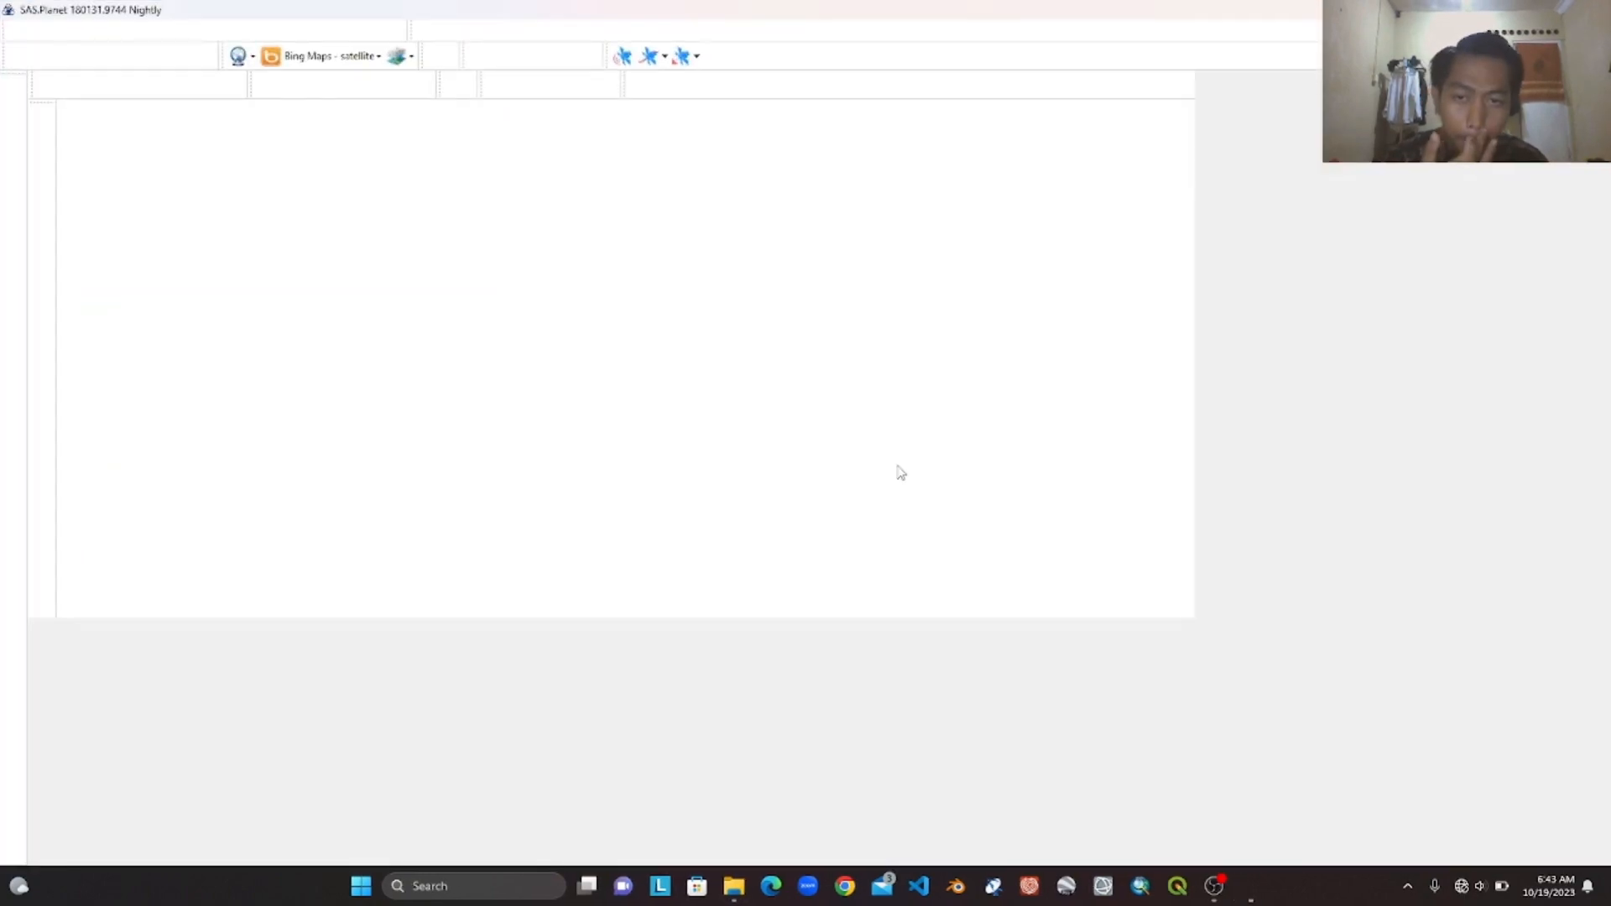
- Zoom the SAS.Planet map out to level z16 and bring the whole area-of-interest rectangle into view
scroll(780, 499, "down", 2)
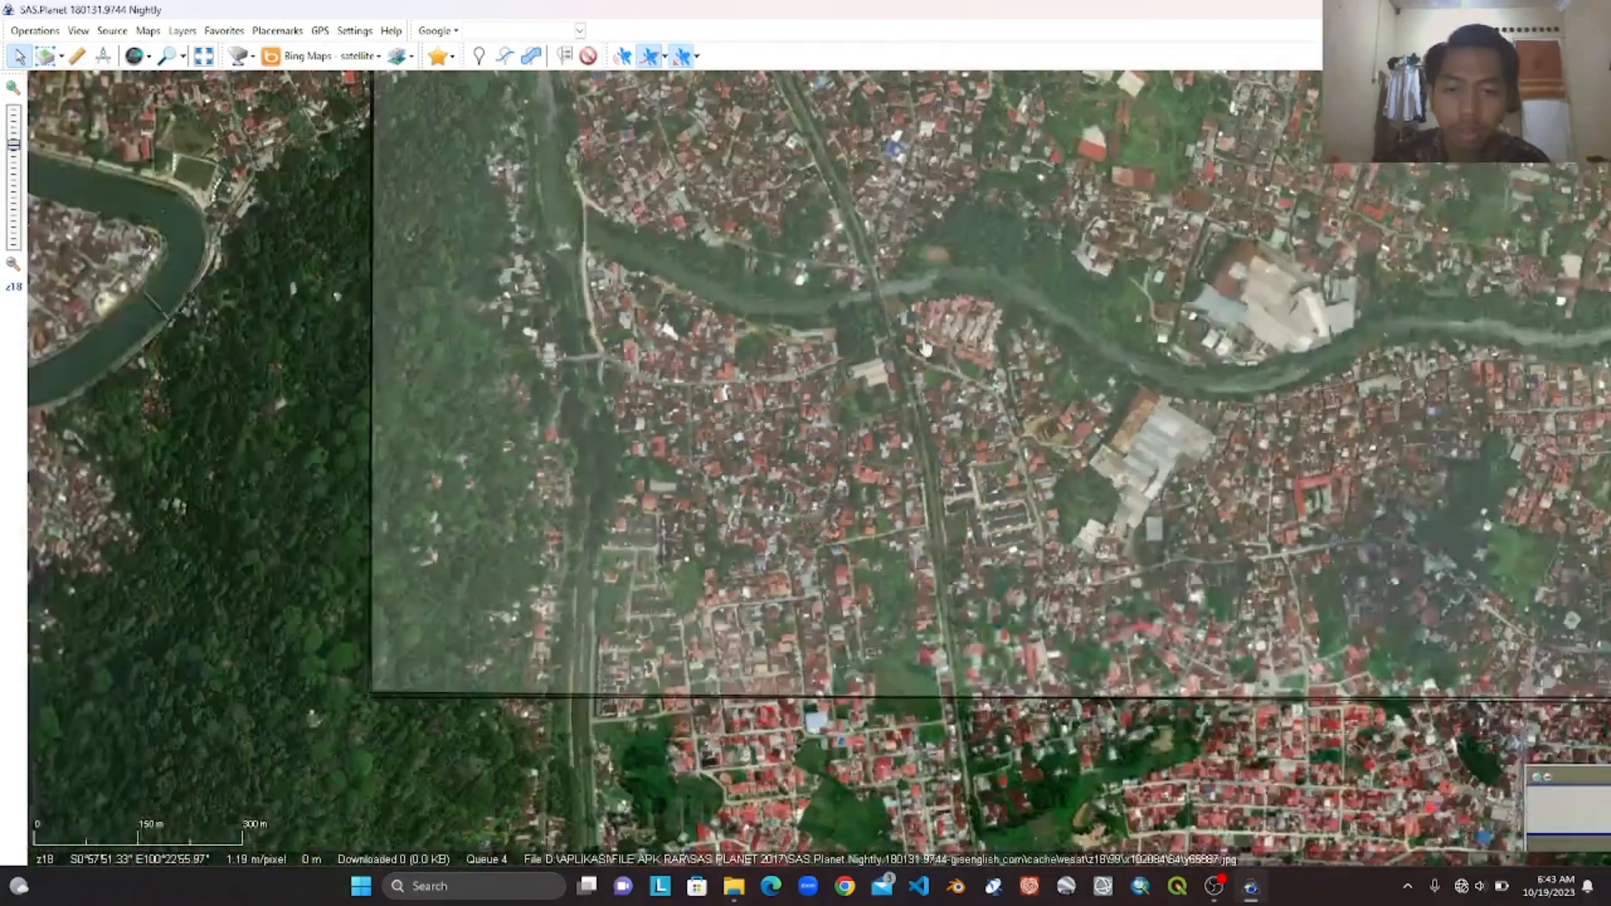
left_click_drag(921, 344, 847, 430)
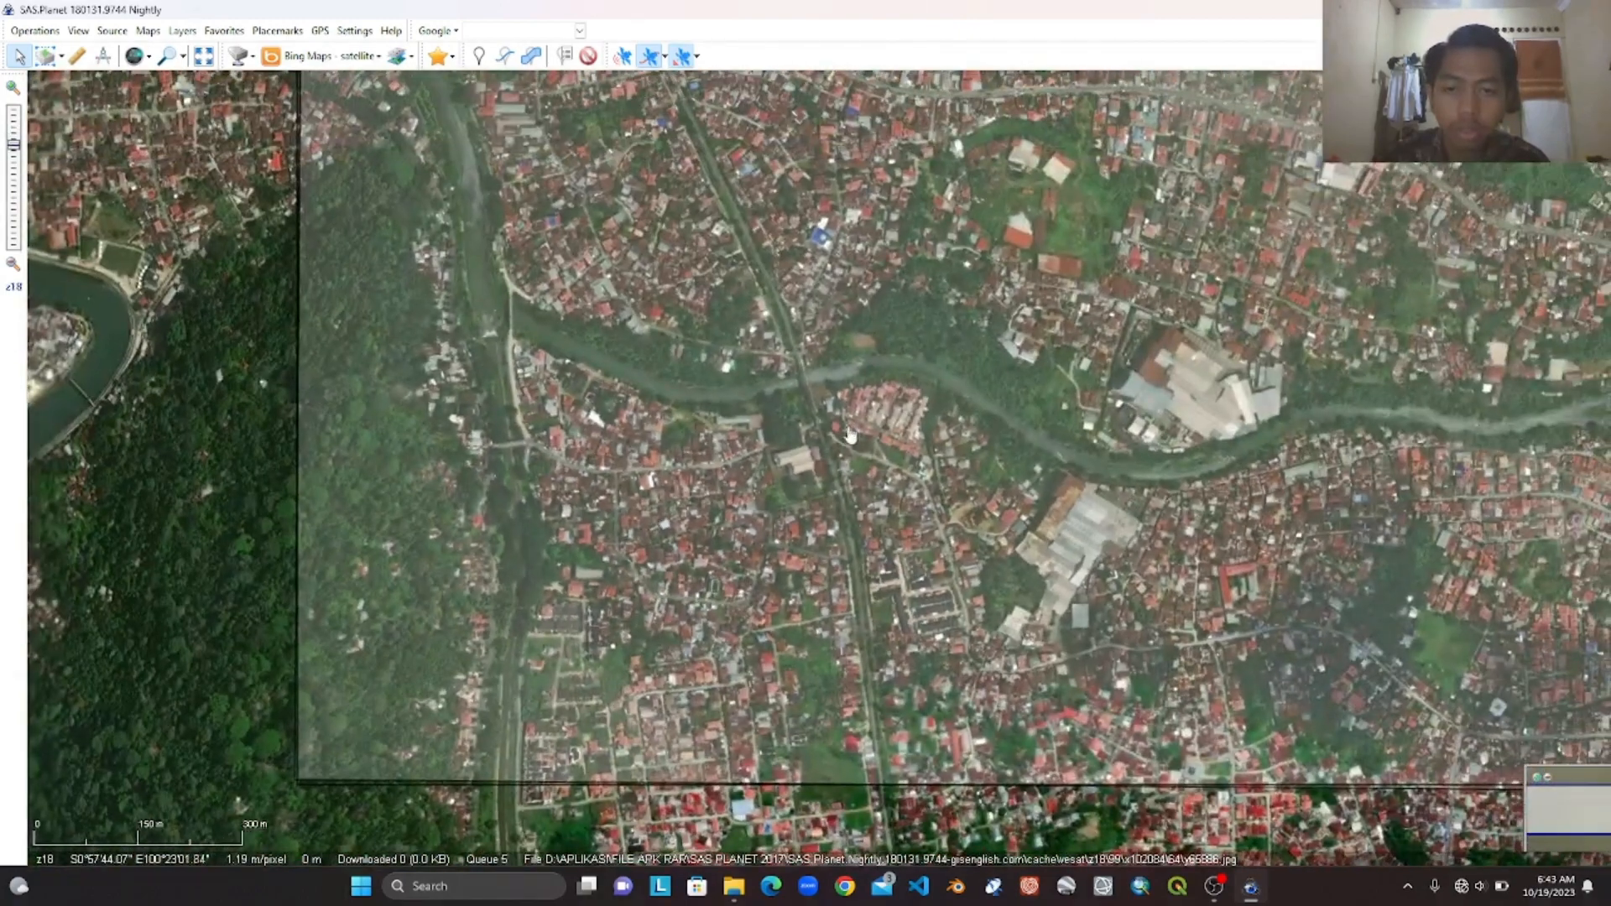
scroll(847, 429, "down", 1)
left_click_drag(1132, 472, 1089, 481)
scroll(772, 431, "down", 1)
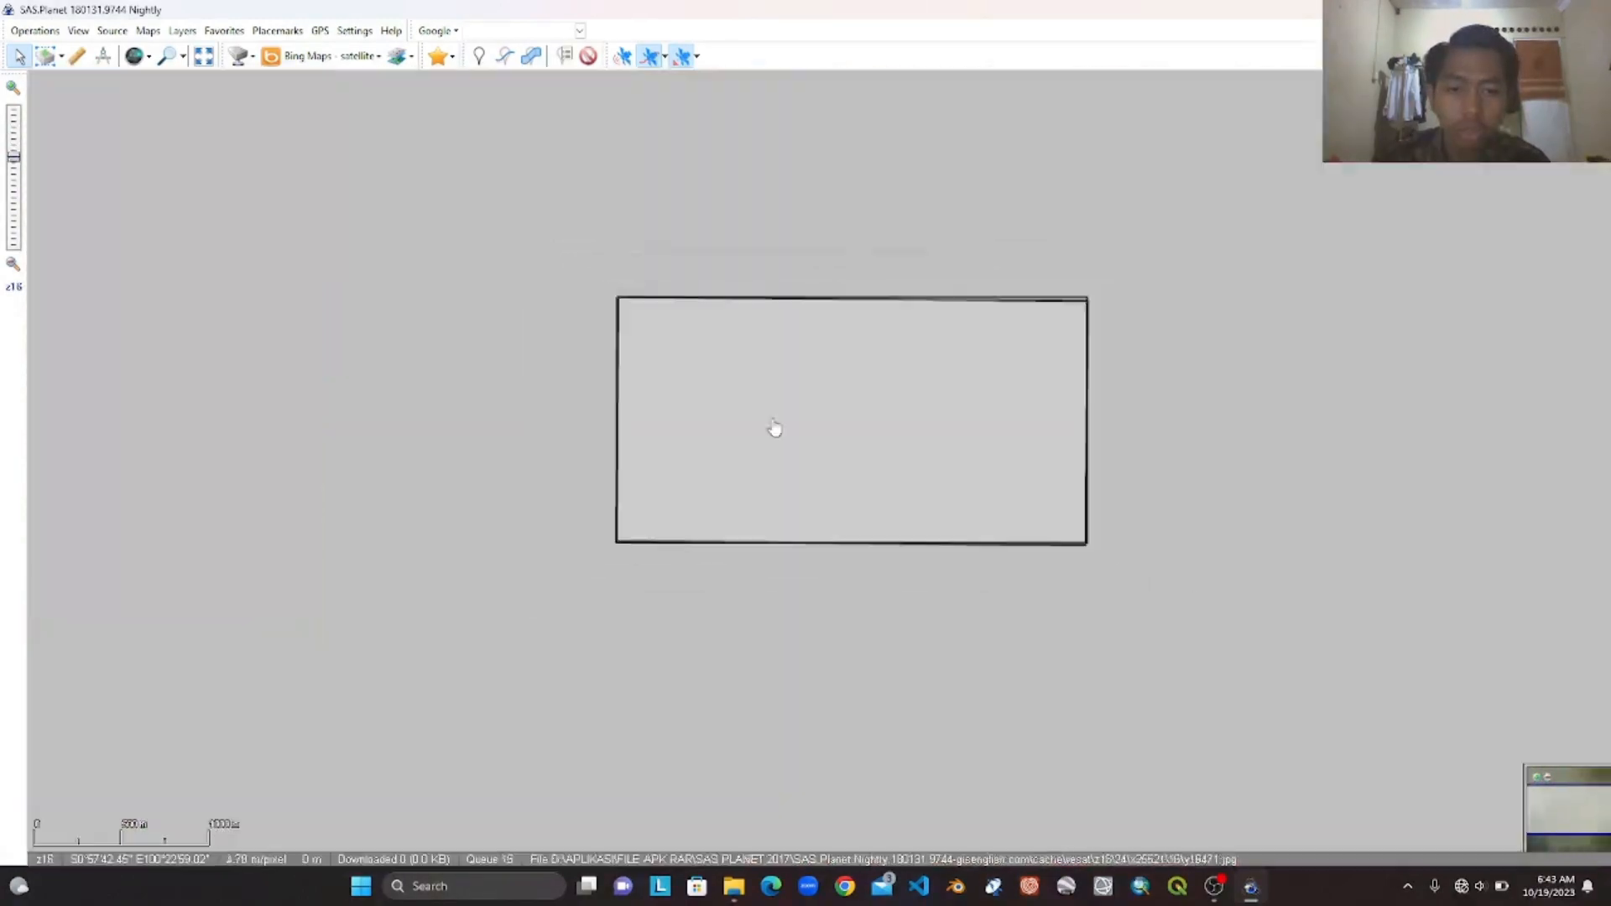
- Start opening a file and browse to the D:\KULIAH\SEMESTER 7\TATA RUANG\APLIKASI TATA RUANG folder
scroll(773, 431, "up", 1)
left_click_drag(772, 432, 1104, 487)
left_click_drag(1267, 537, 680, 430)
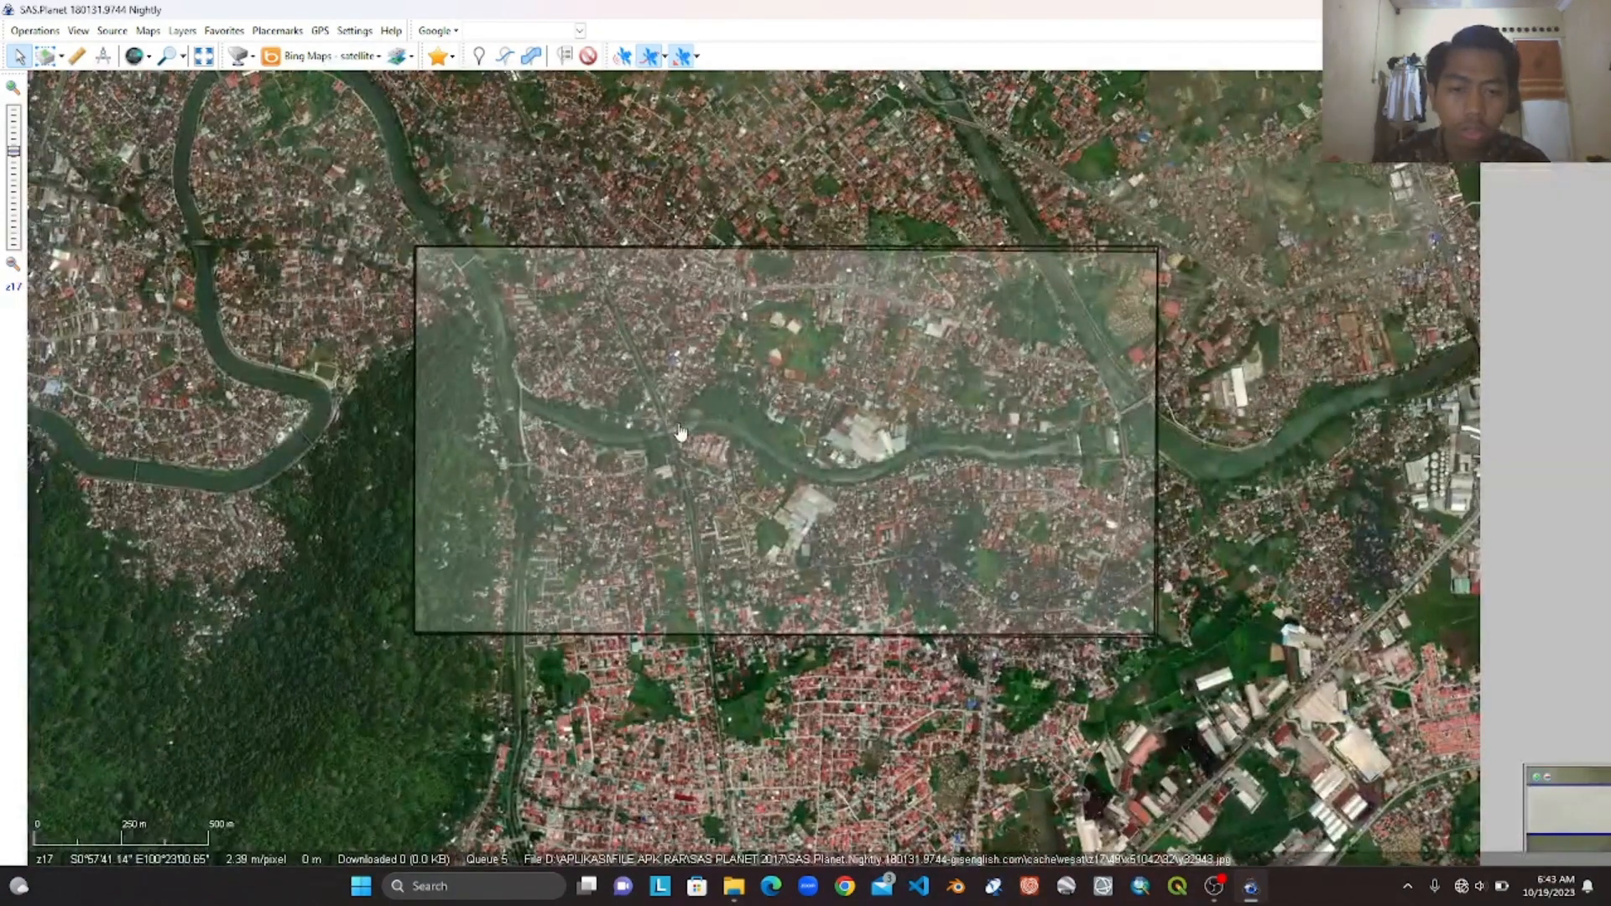
left_click(34, 31)
left_click(46, 69)
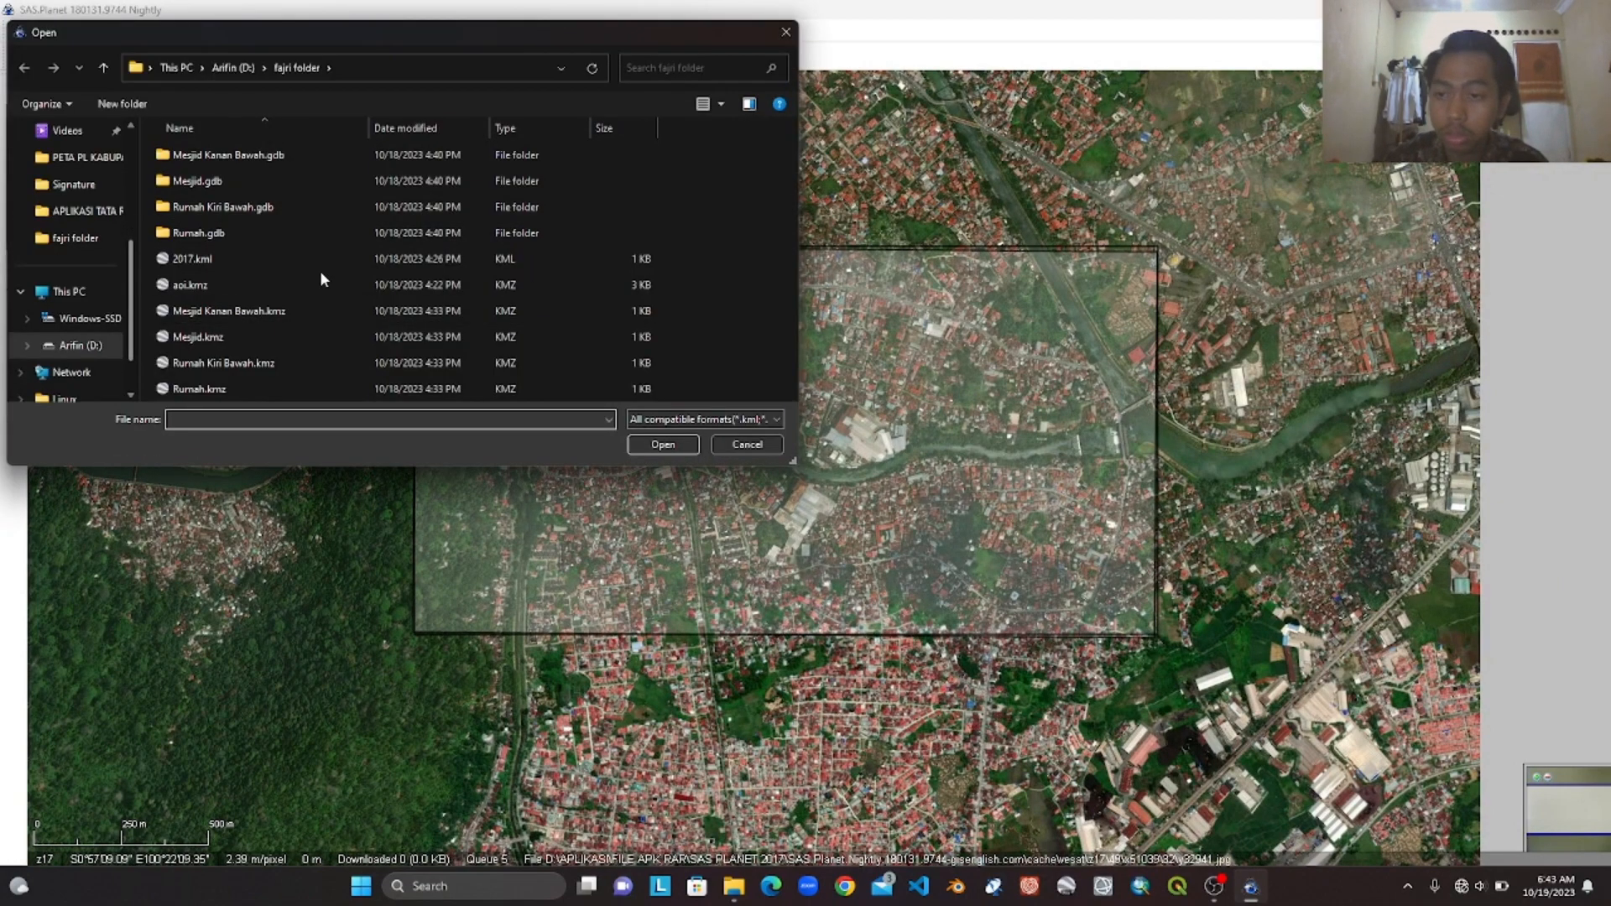
left_click(81, 345)
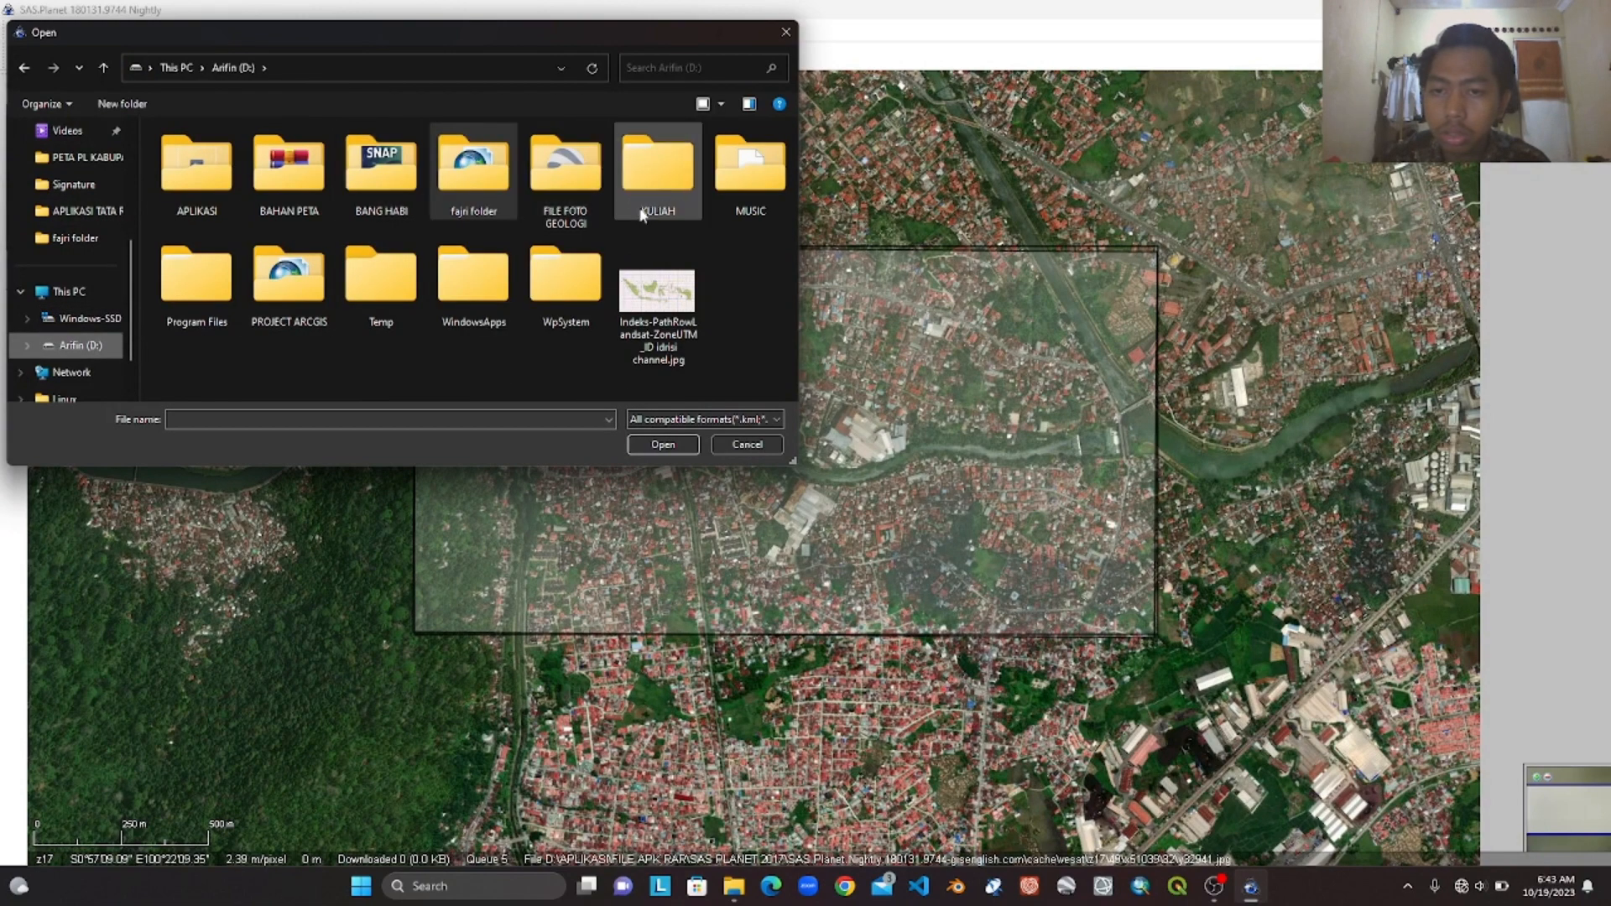
double_click(658, 181)
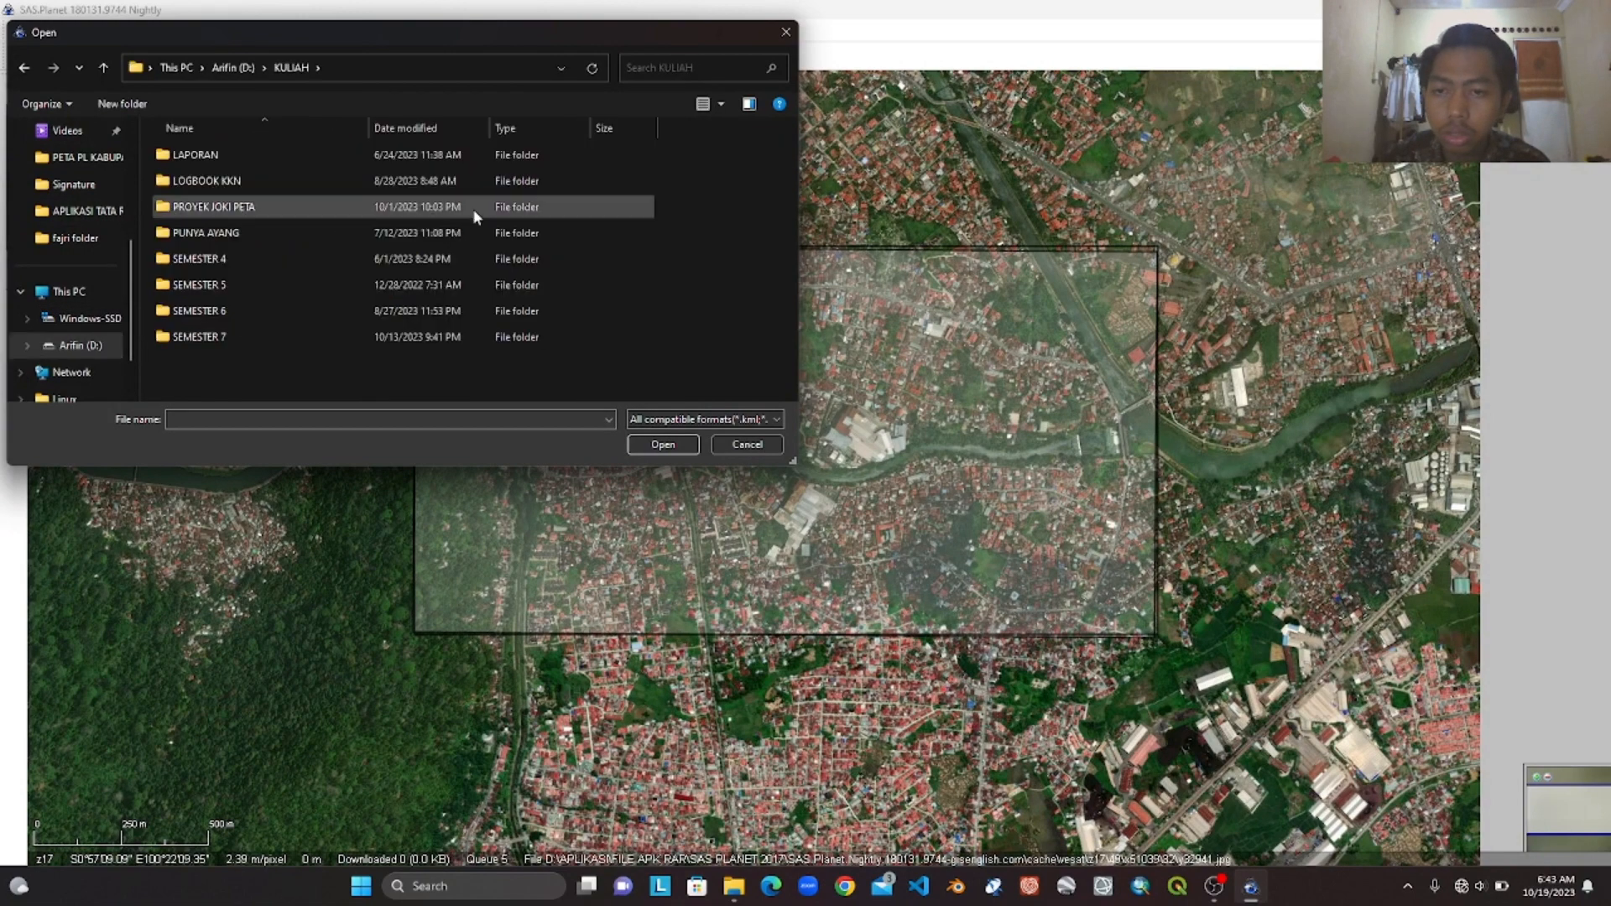
double_click(344, 337)
double_click(329, 185)
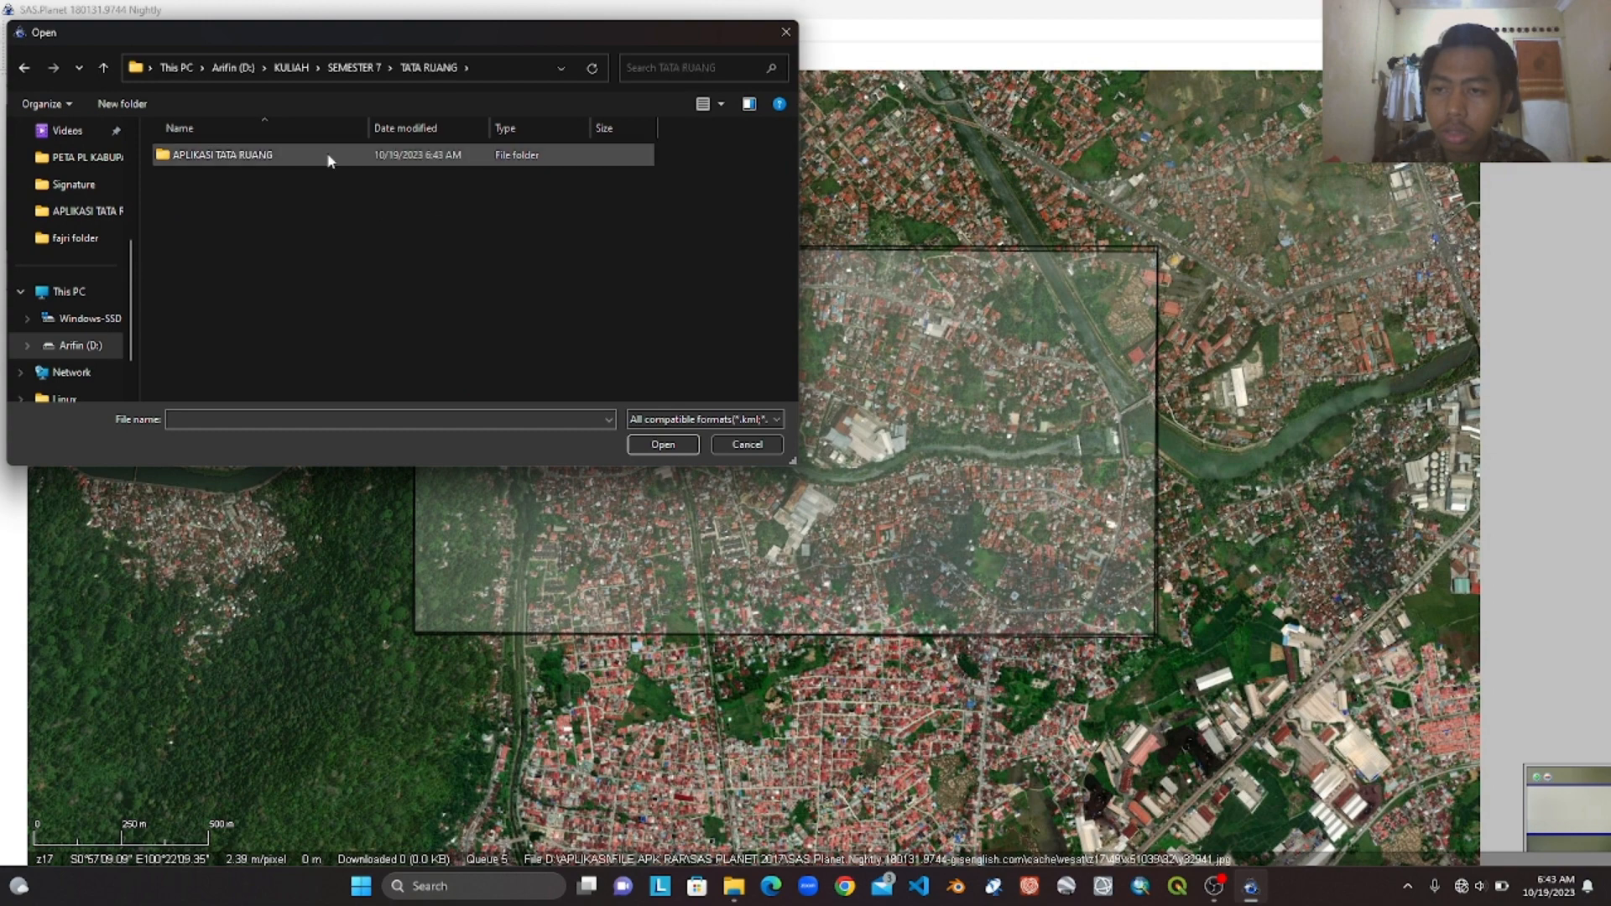
double_click(326, 155)
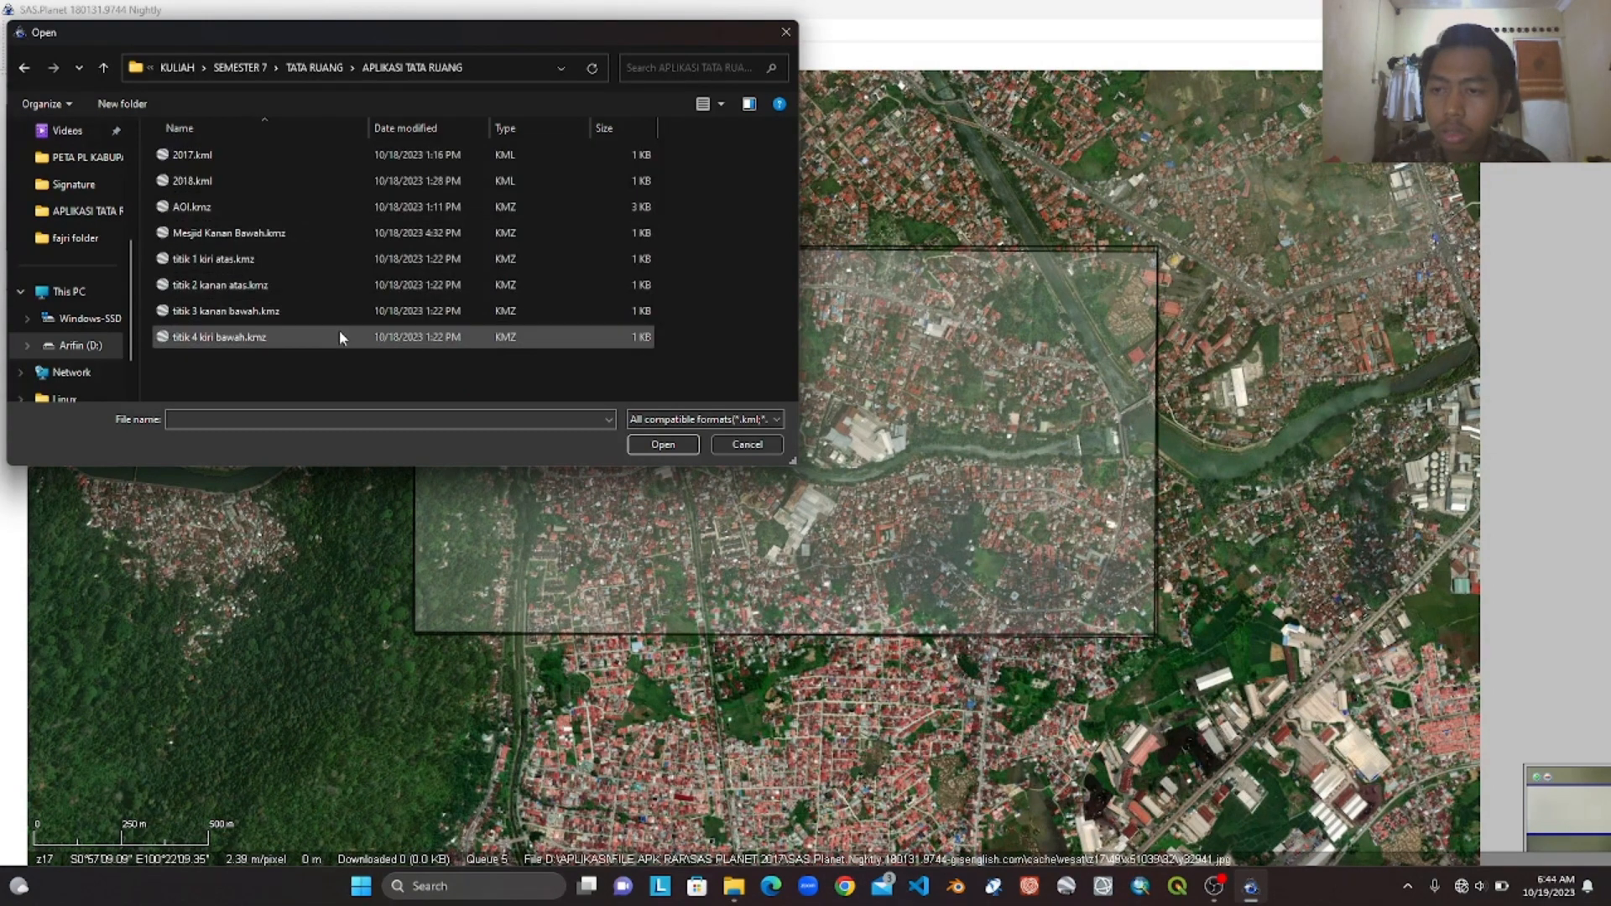
- Import AOI.kmz with the default import settings and fit the map to the imported item
left_click(321, 206)
left_click(658, 445)
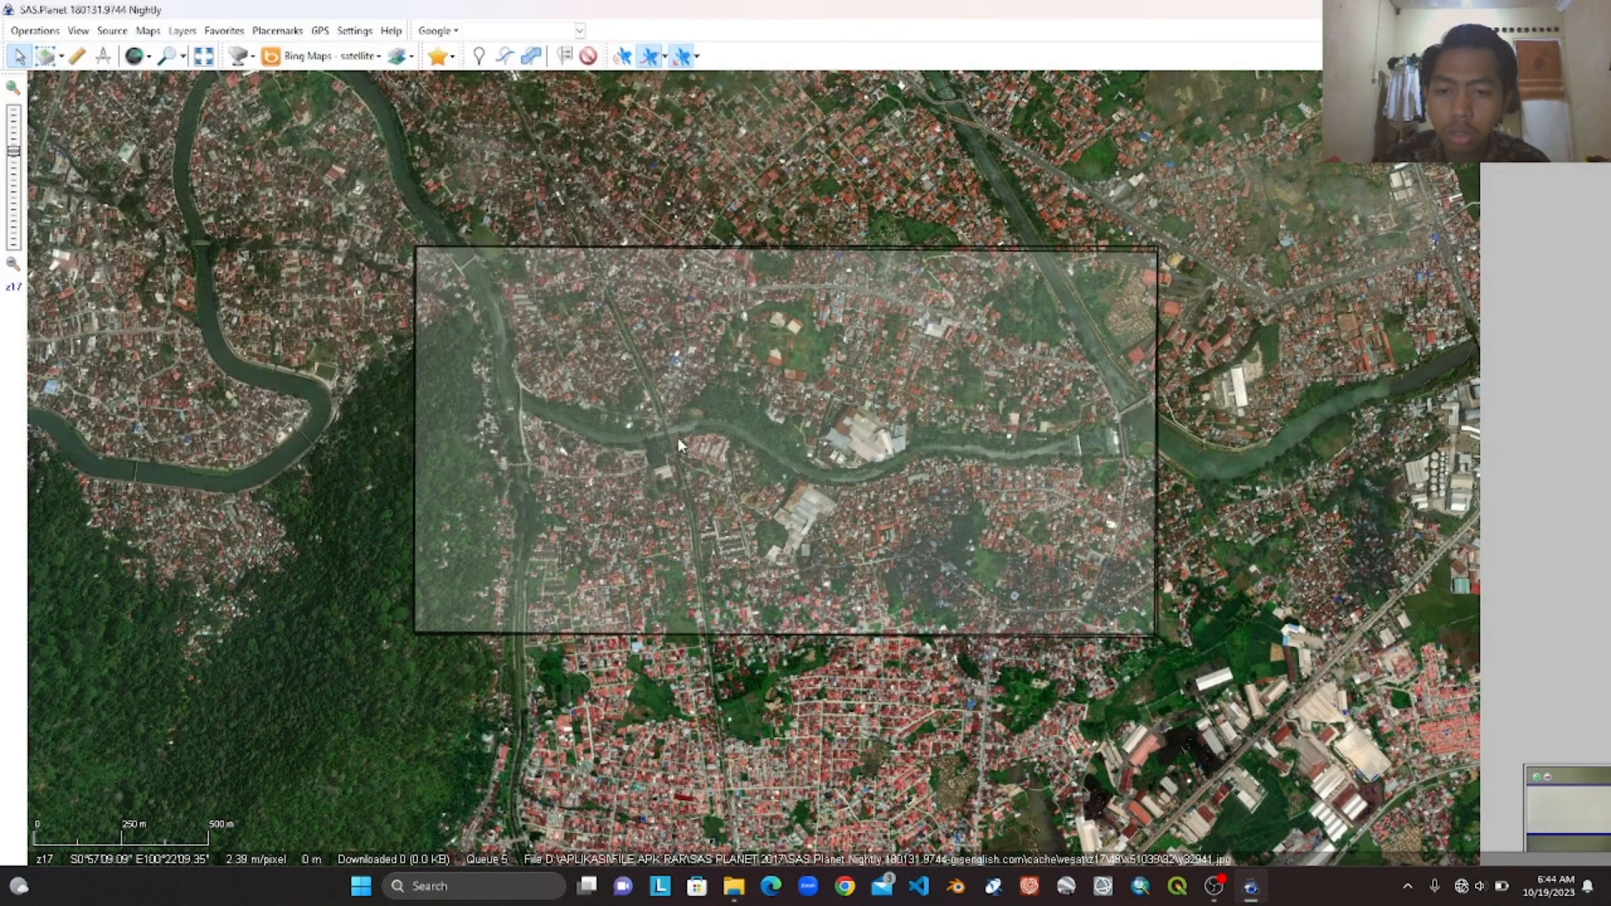
left_click(973, 594)
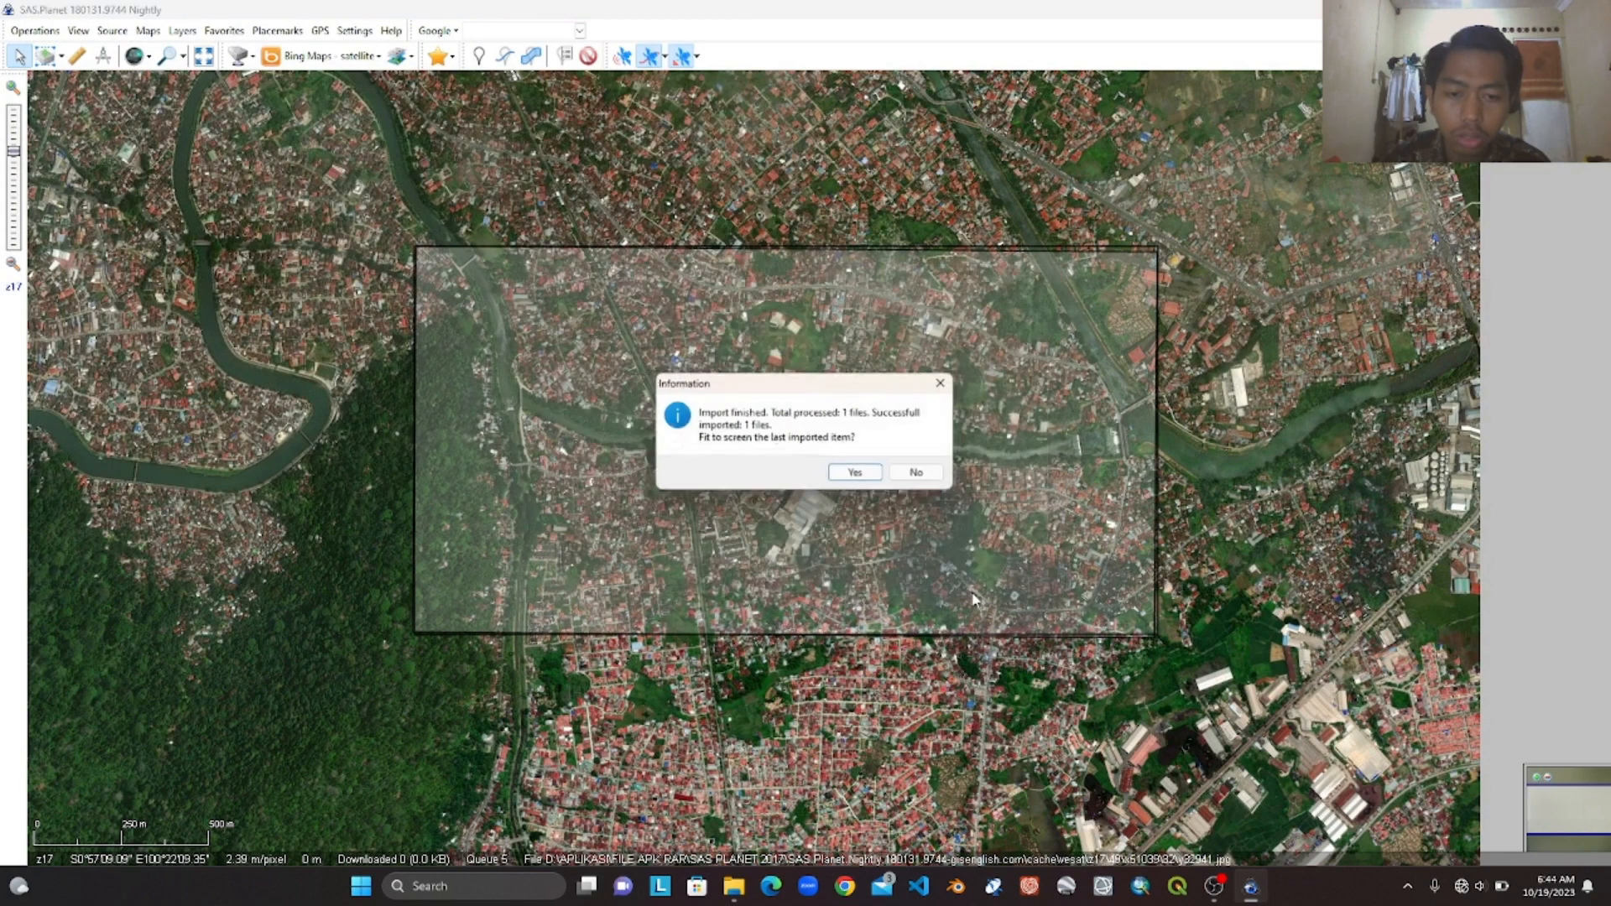
left_click(872, 475)
- Examine the imported area-of-interest rectangle and the satellite imagery around it, ending at zoom level z17
left_click_drag(931, 566, 969, 581)
left_click_drag(877, 541, 789, 462)
left_click_drag(597, 369, 696, 417)
scroll(714, 413, "down", 1)
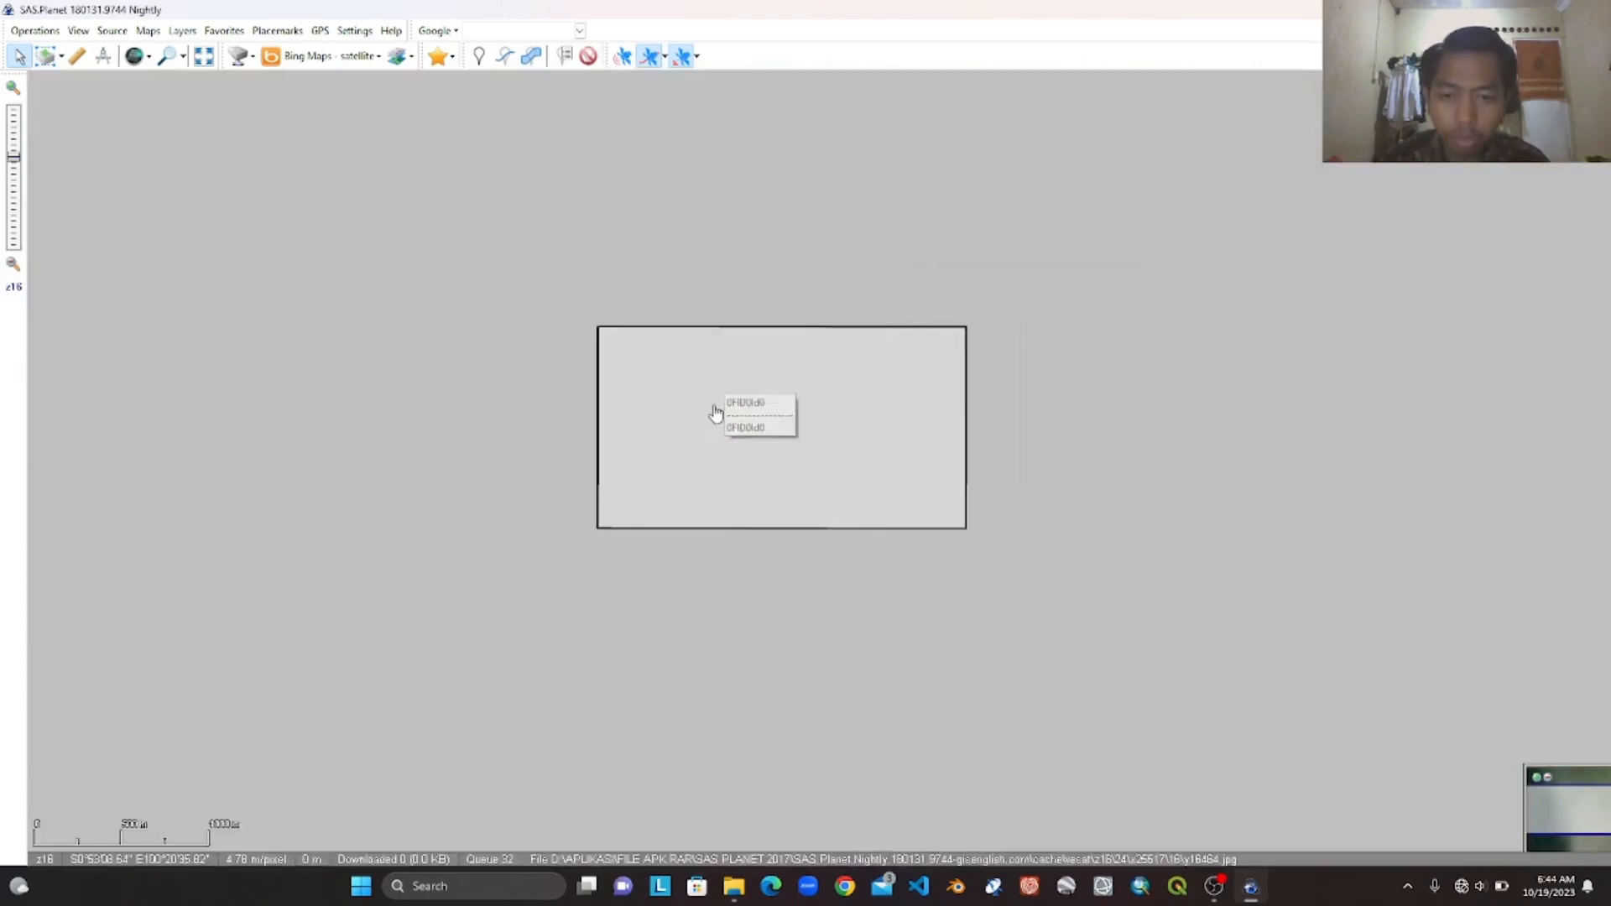
scroll(717, 413, "up", 1)
left_click_drag(839, 462, 809, 468)
scroll(809, 468, "up", 1)
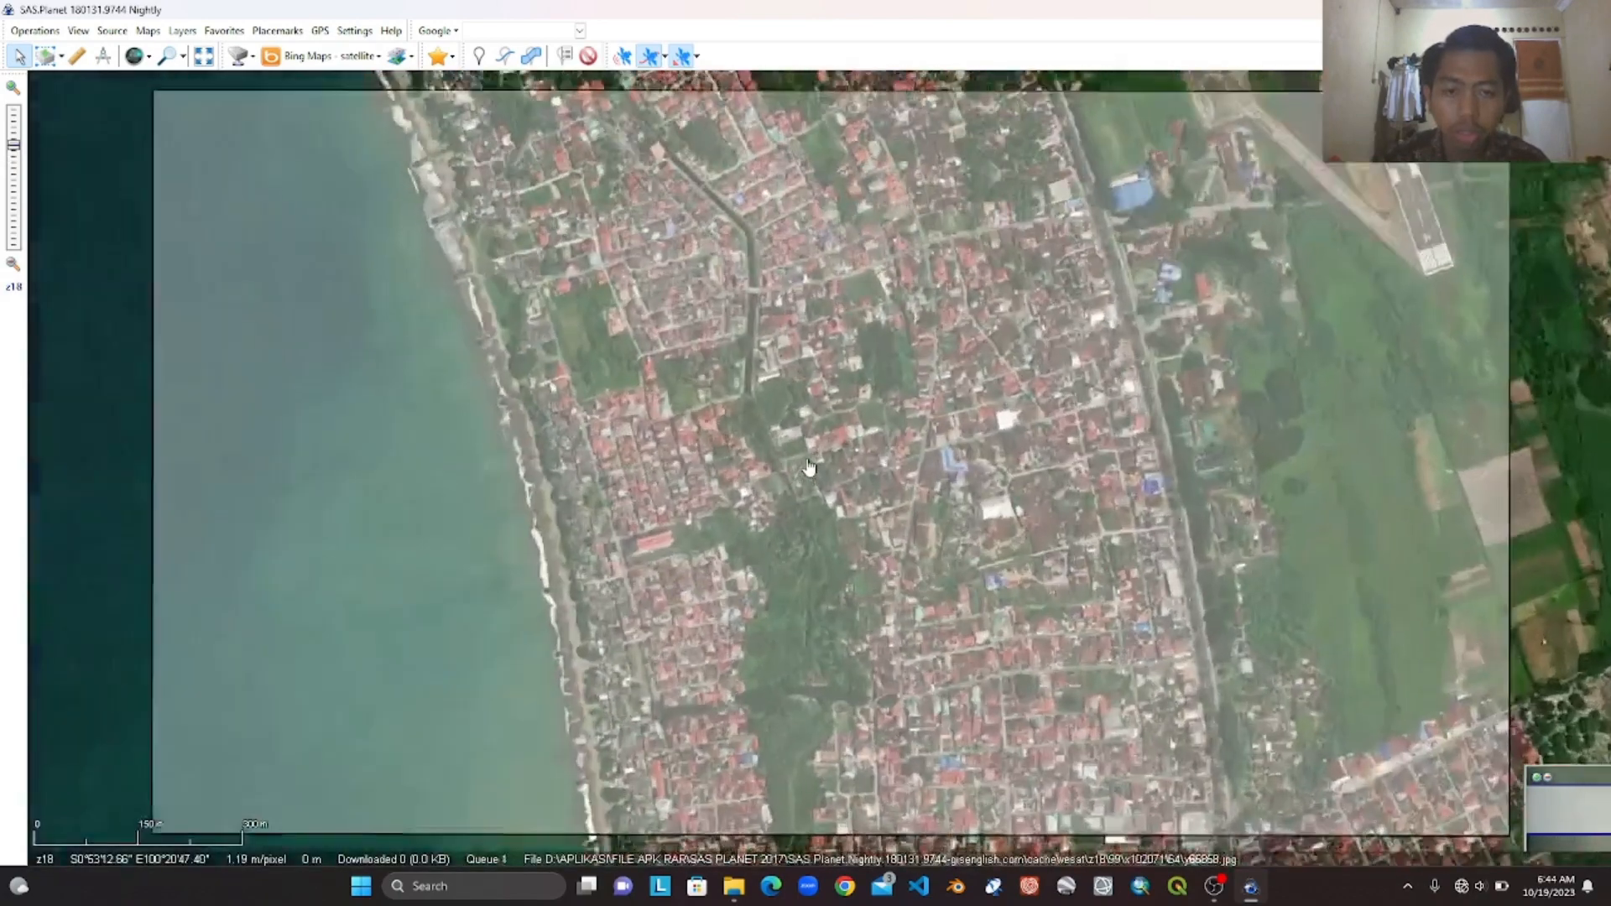
scroll(807, 472, "down", 1)
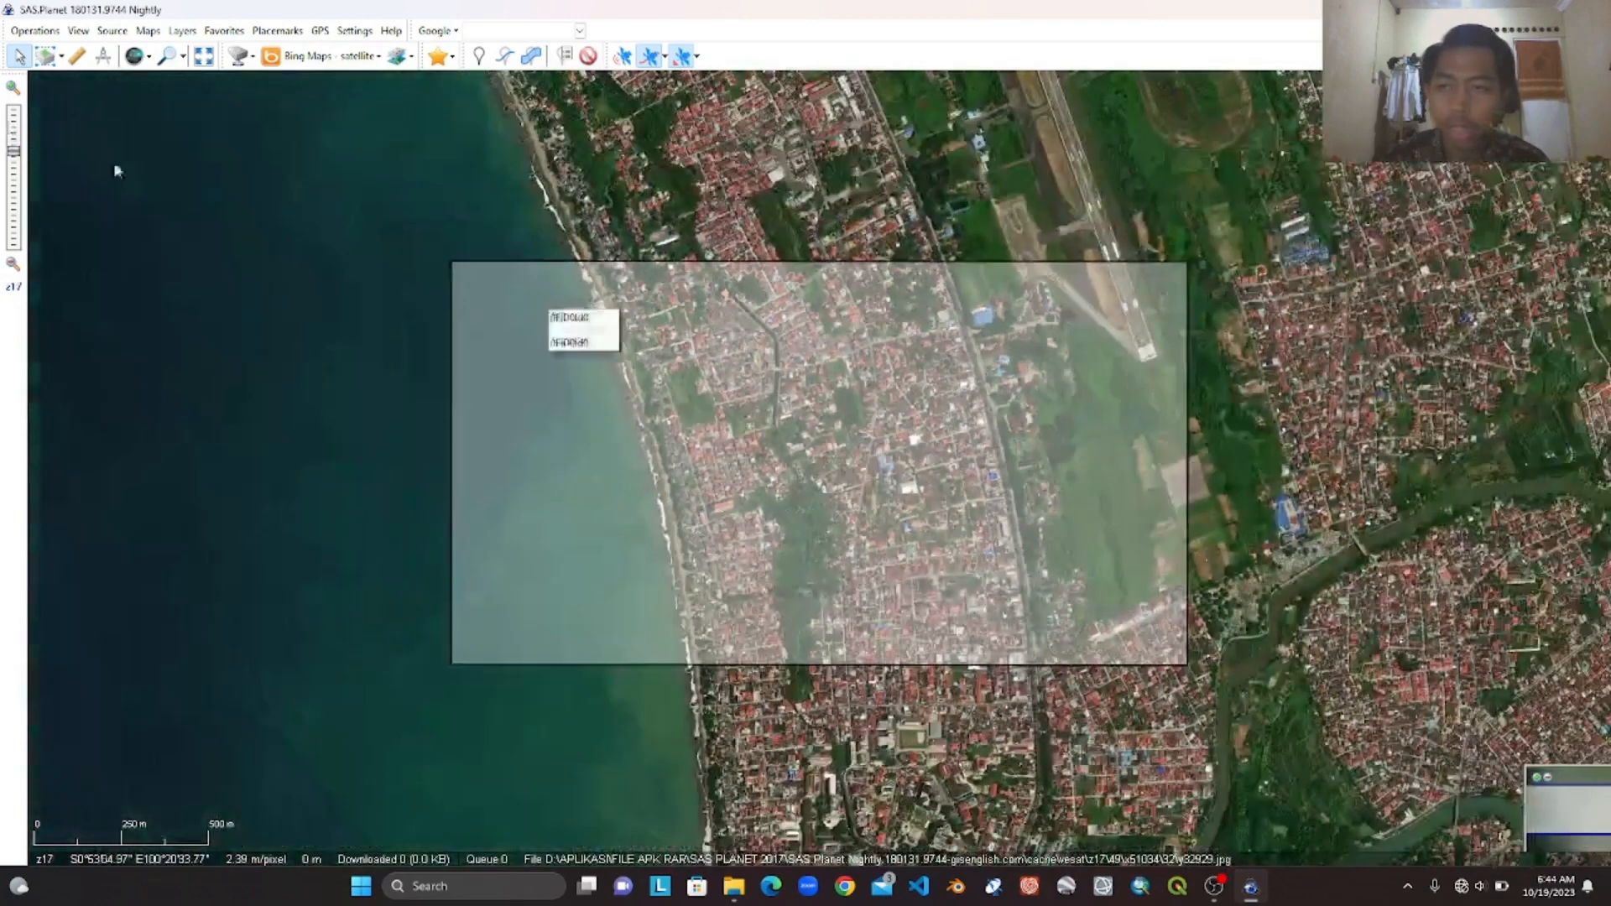
left_click(36, 35)
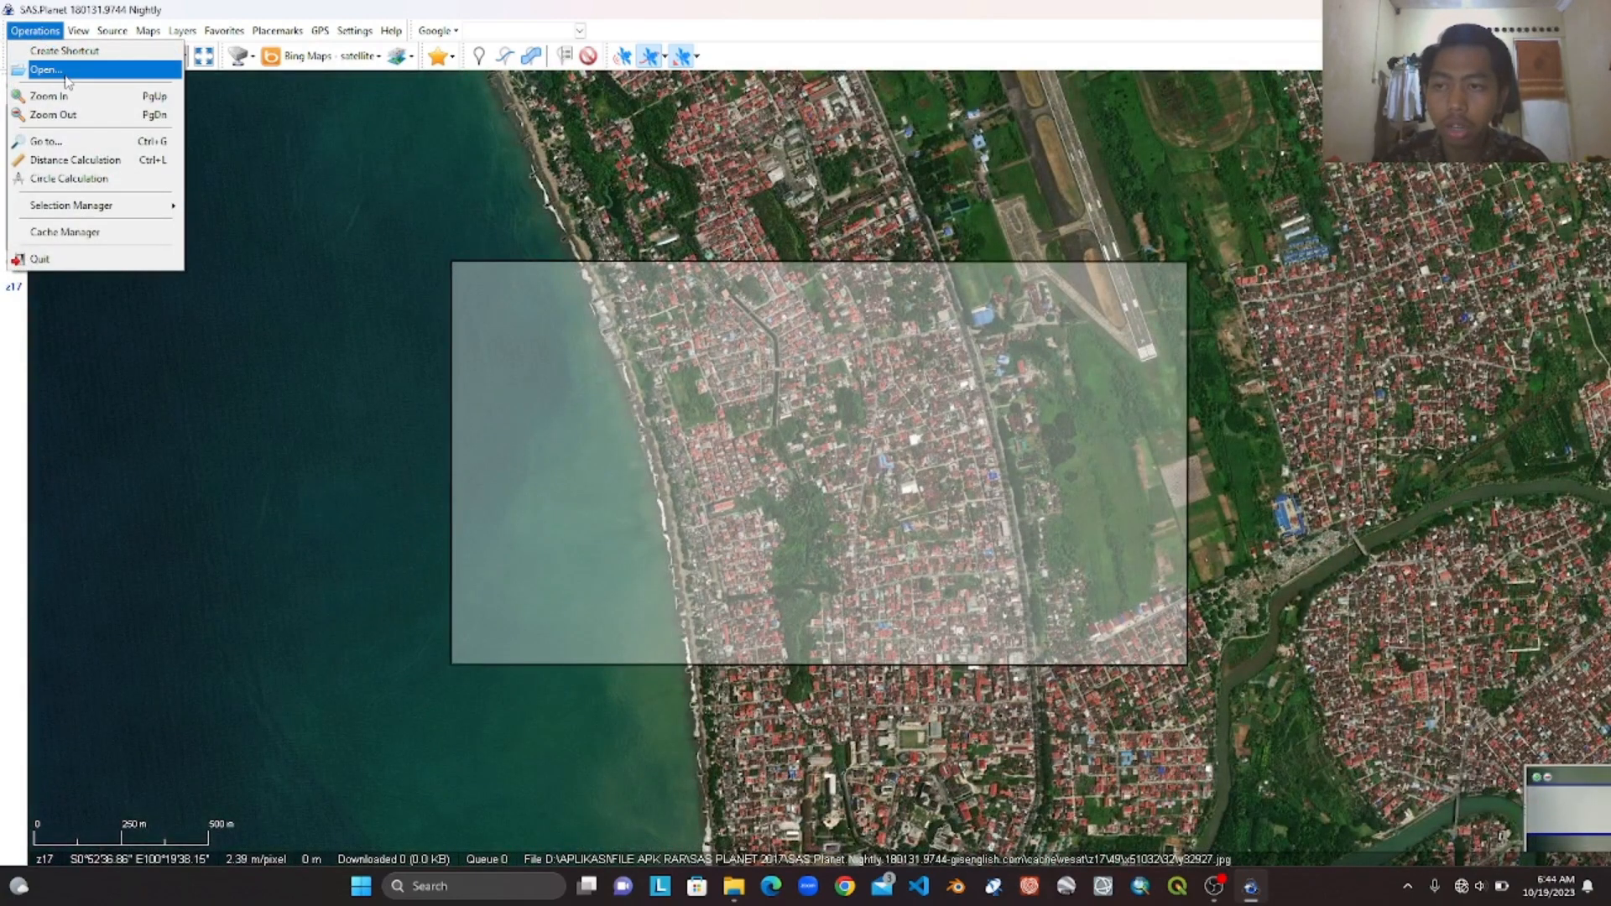
left_click(64, 73)
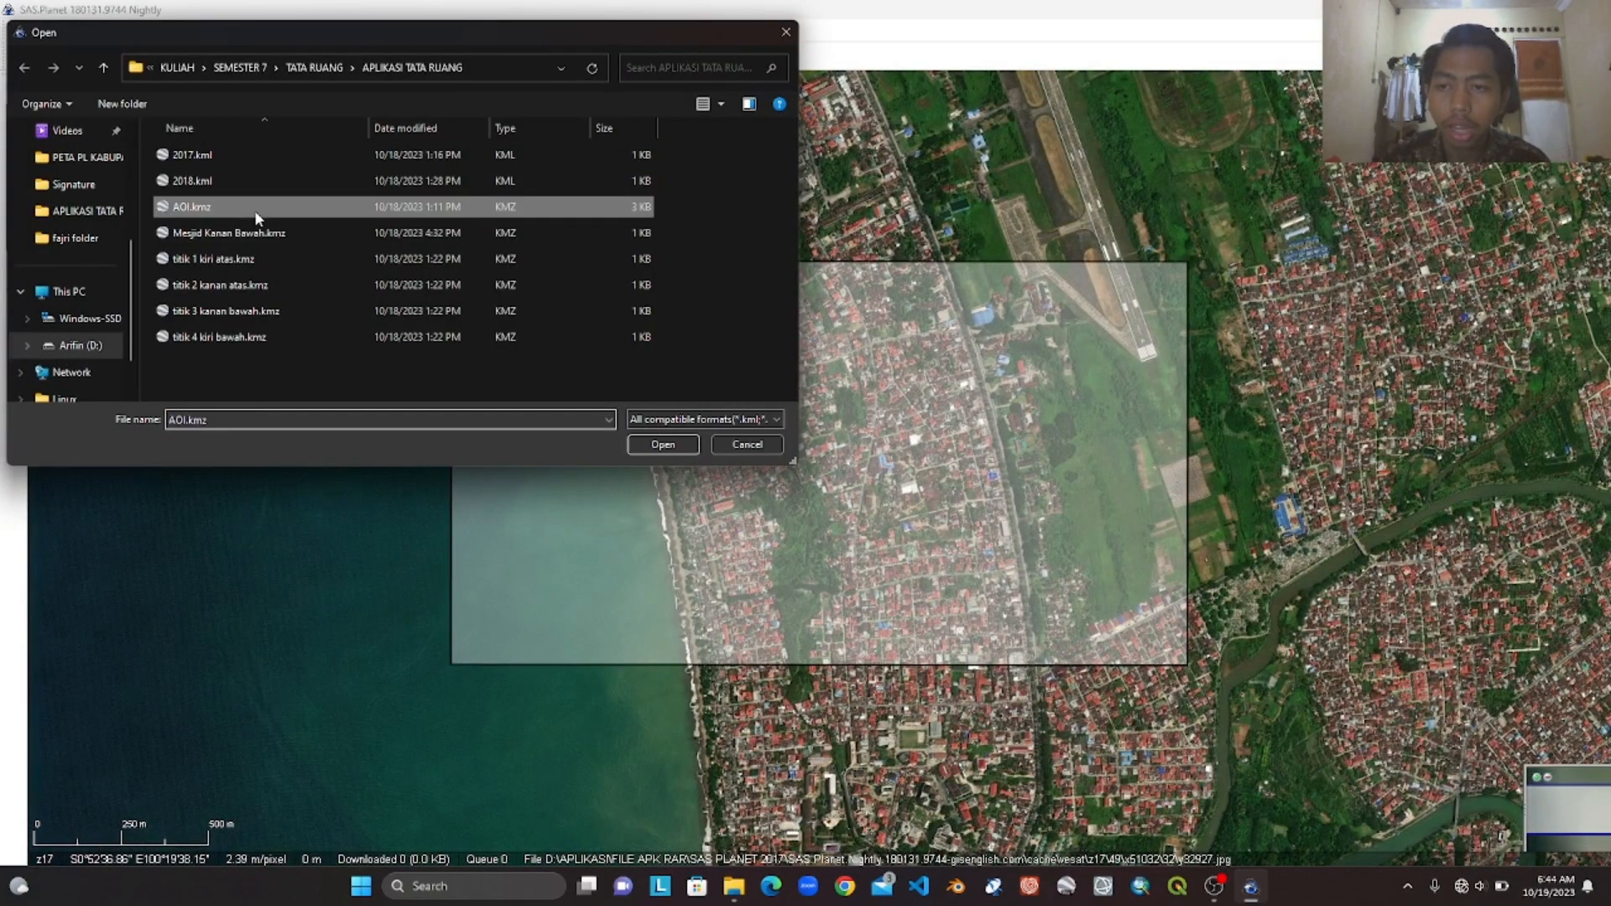
left_click(254, 208)
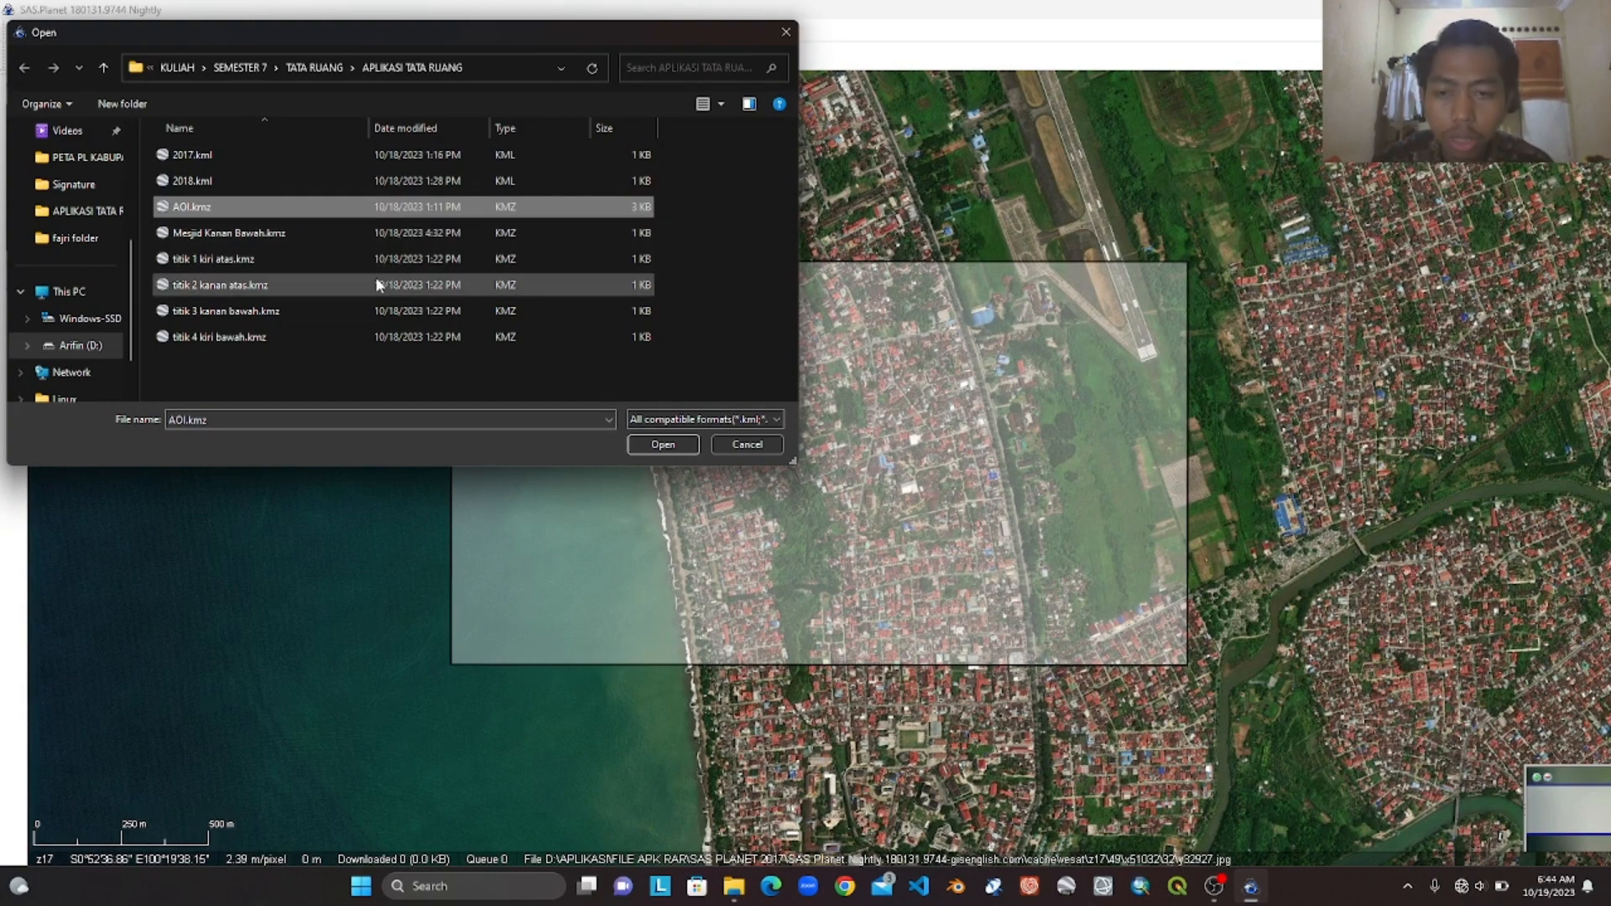
left_click(732, 445)
- Make a rectangular selection from corner to corner of the area of interest and move the Selection Manager clear of it
left_click_drag(826, 461, 847, 454)
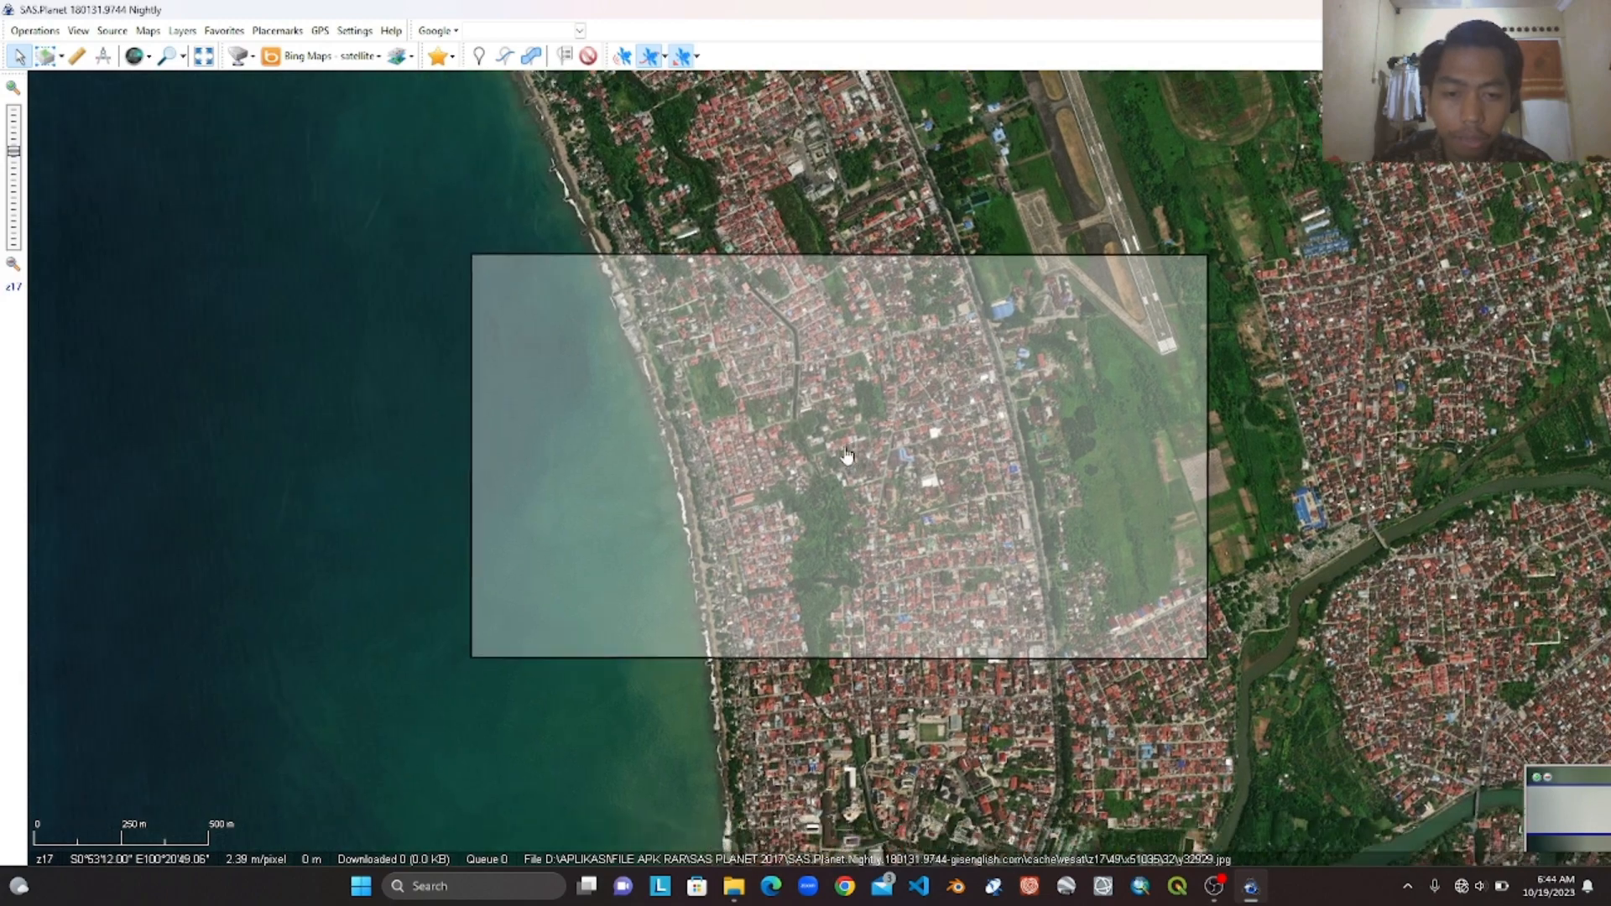
scroll(847, 438, "down", 1)
scroll(847, 438, "up", 1)
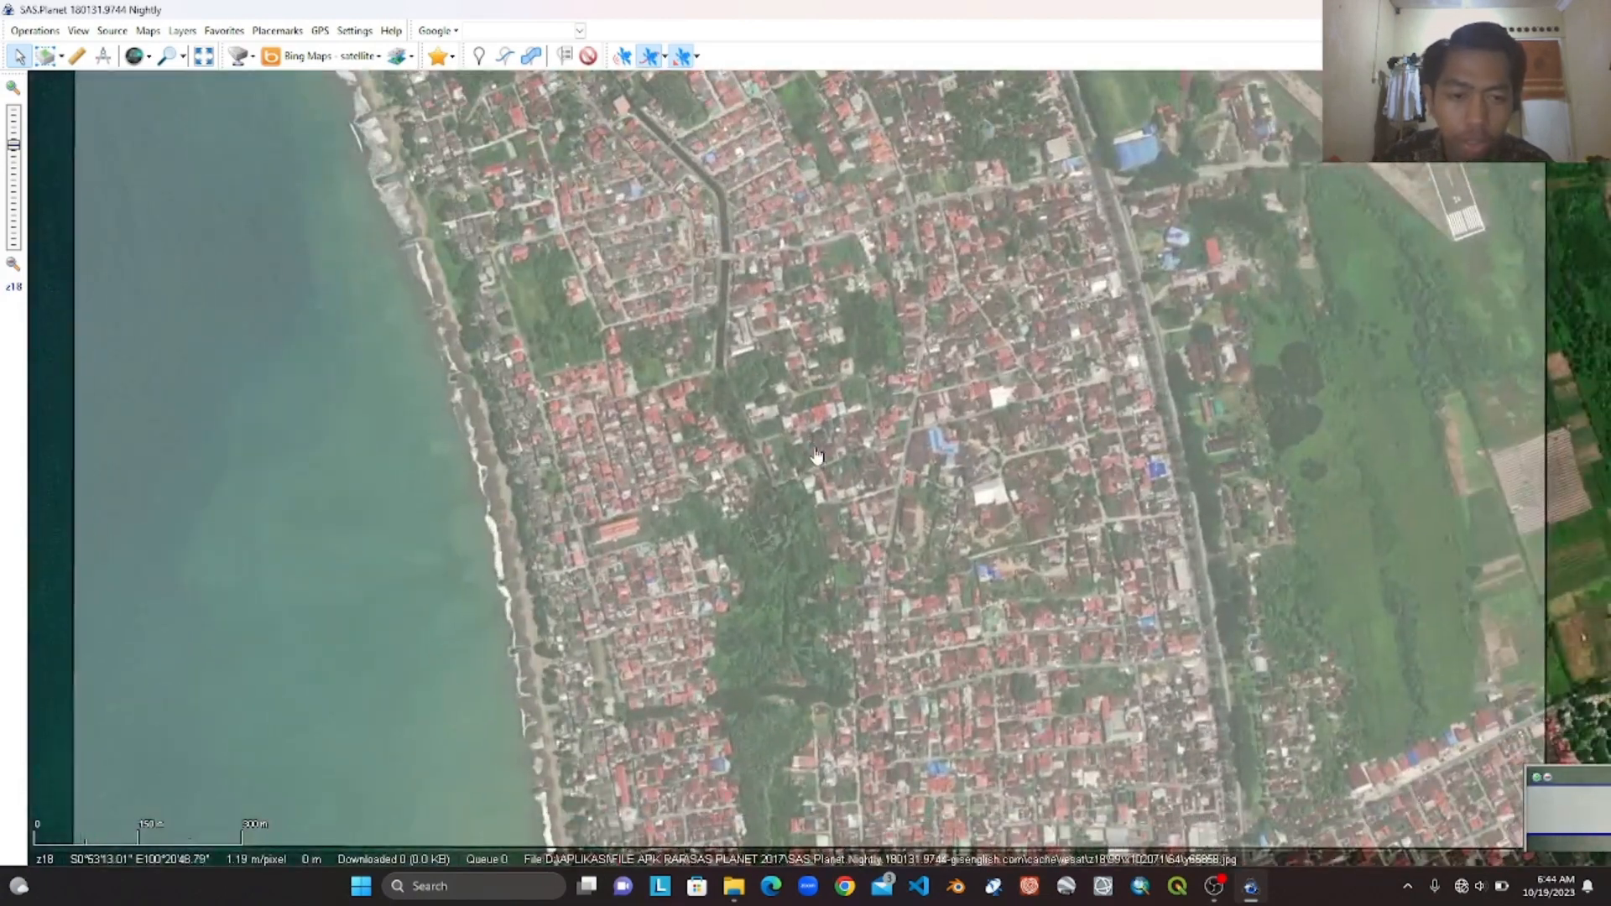
scroll(847, 441, "down", 1)
left_click_drag(820, 486, 826, 516)
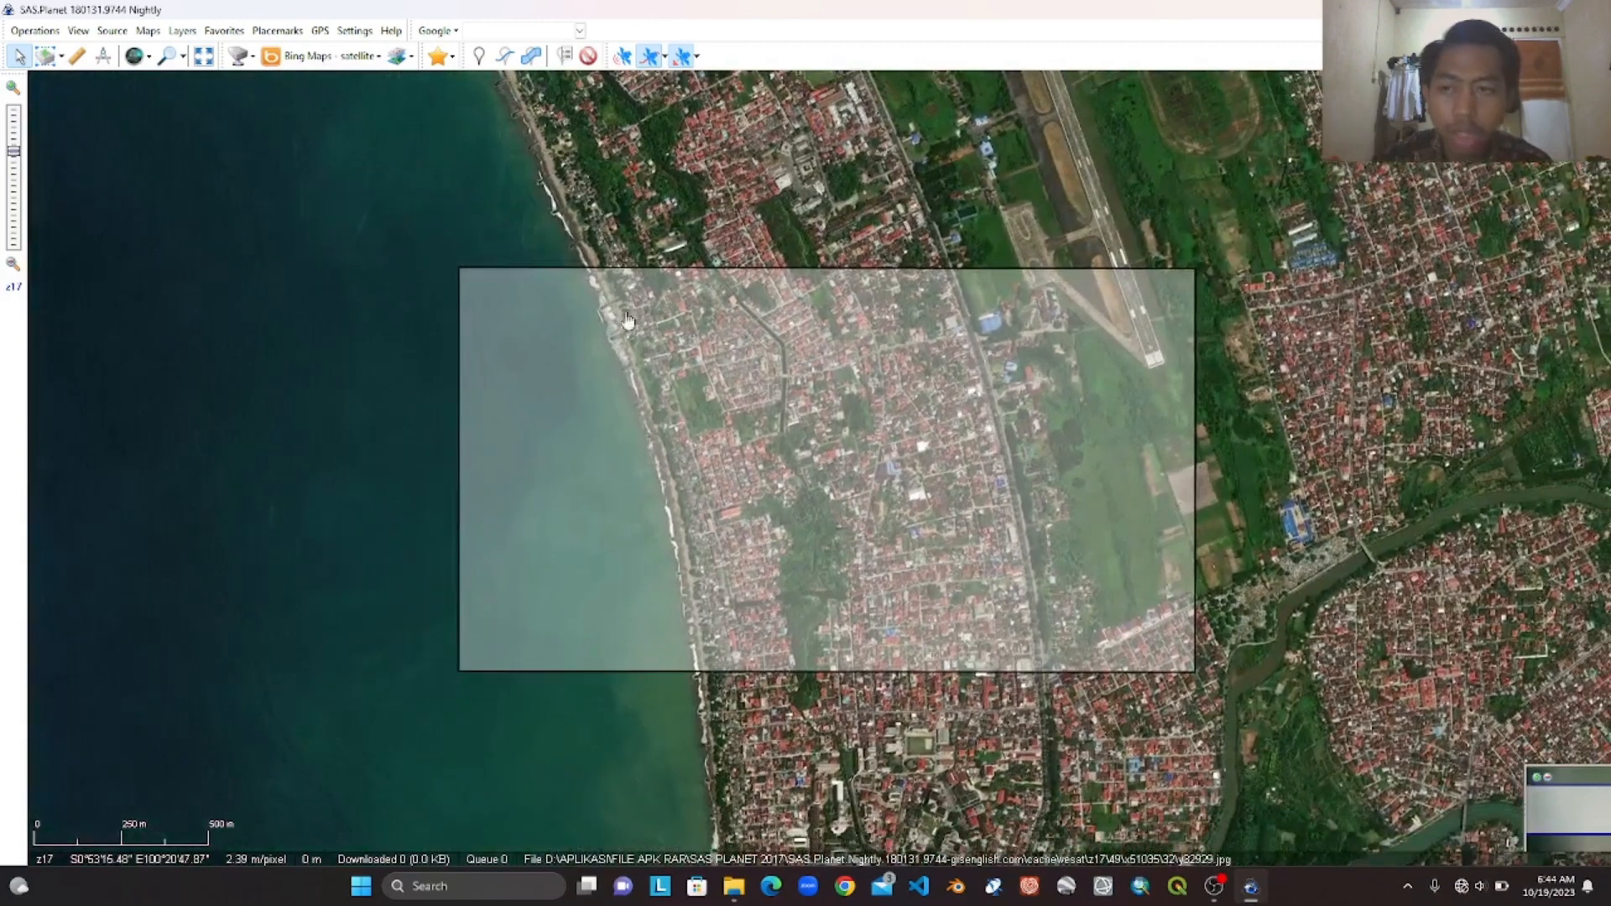
left_click(39, 63)
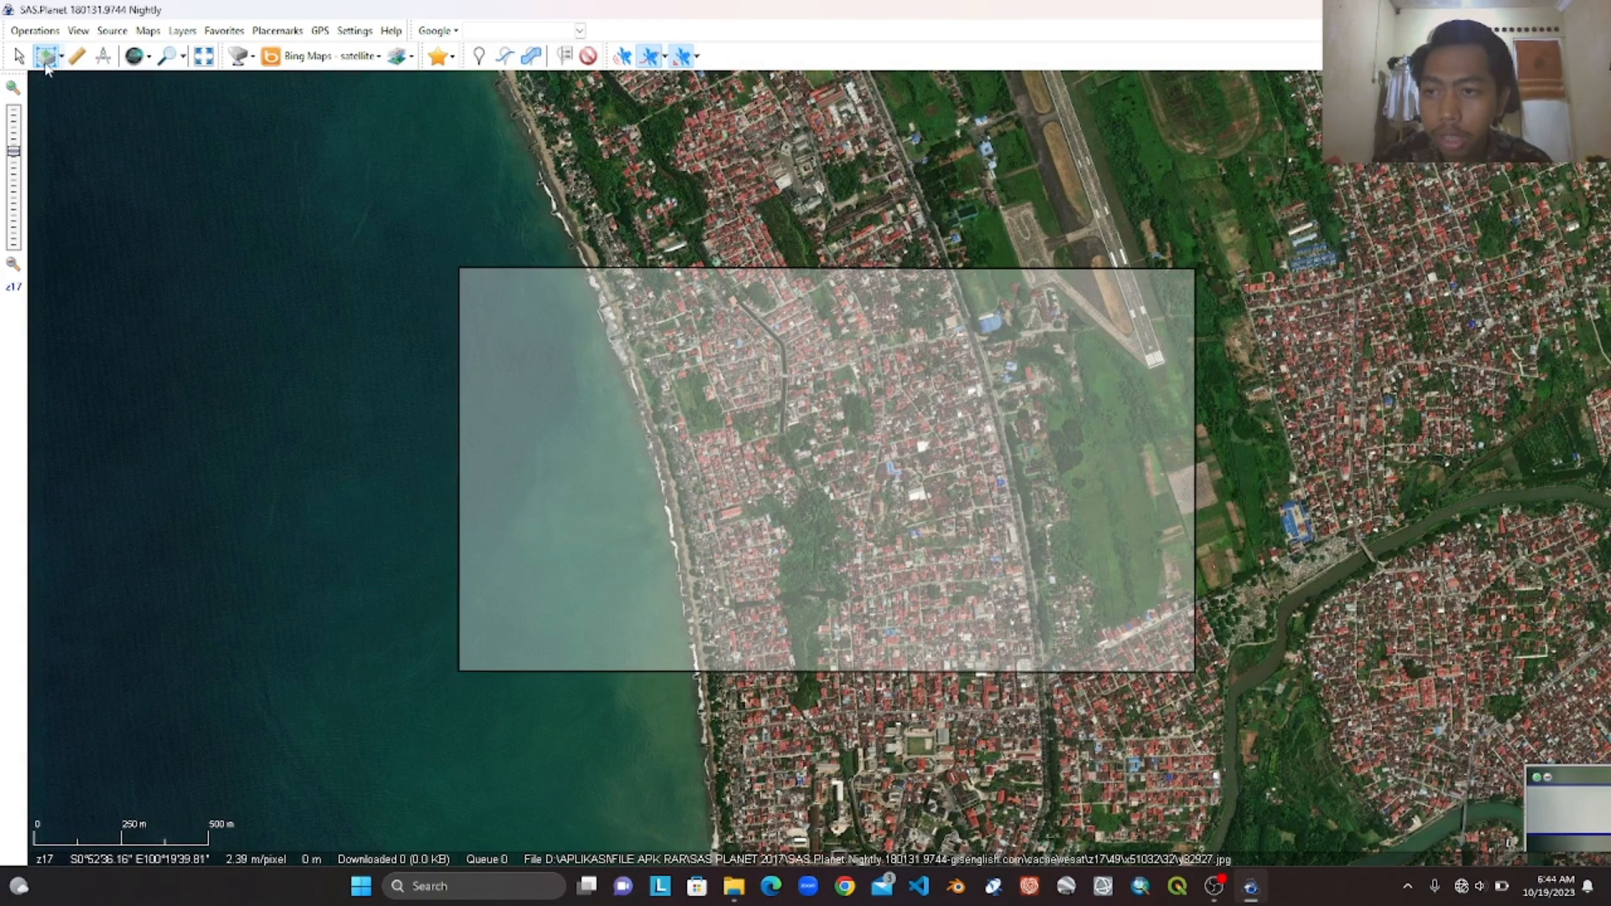
left_click(461, 277)
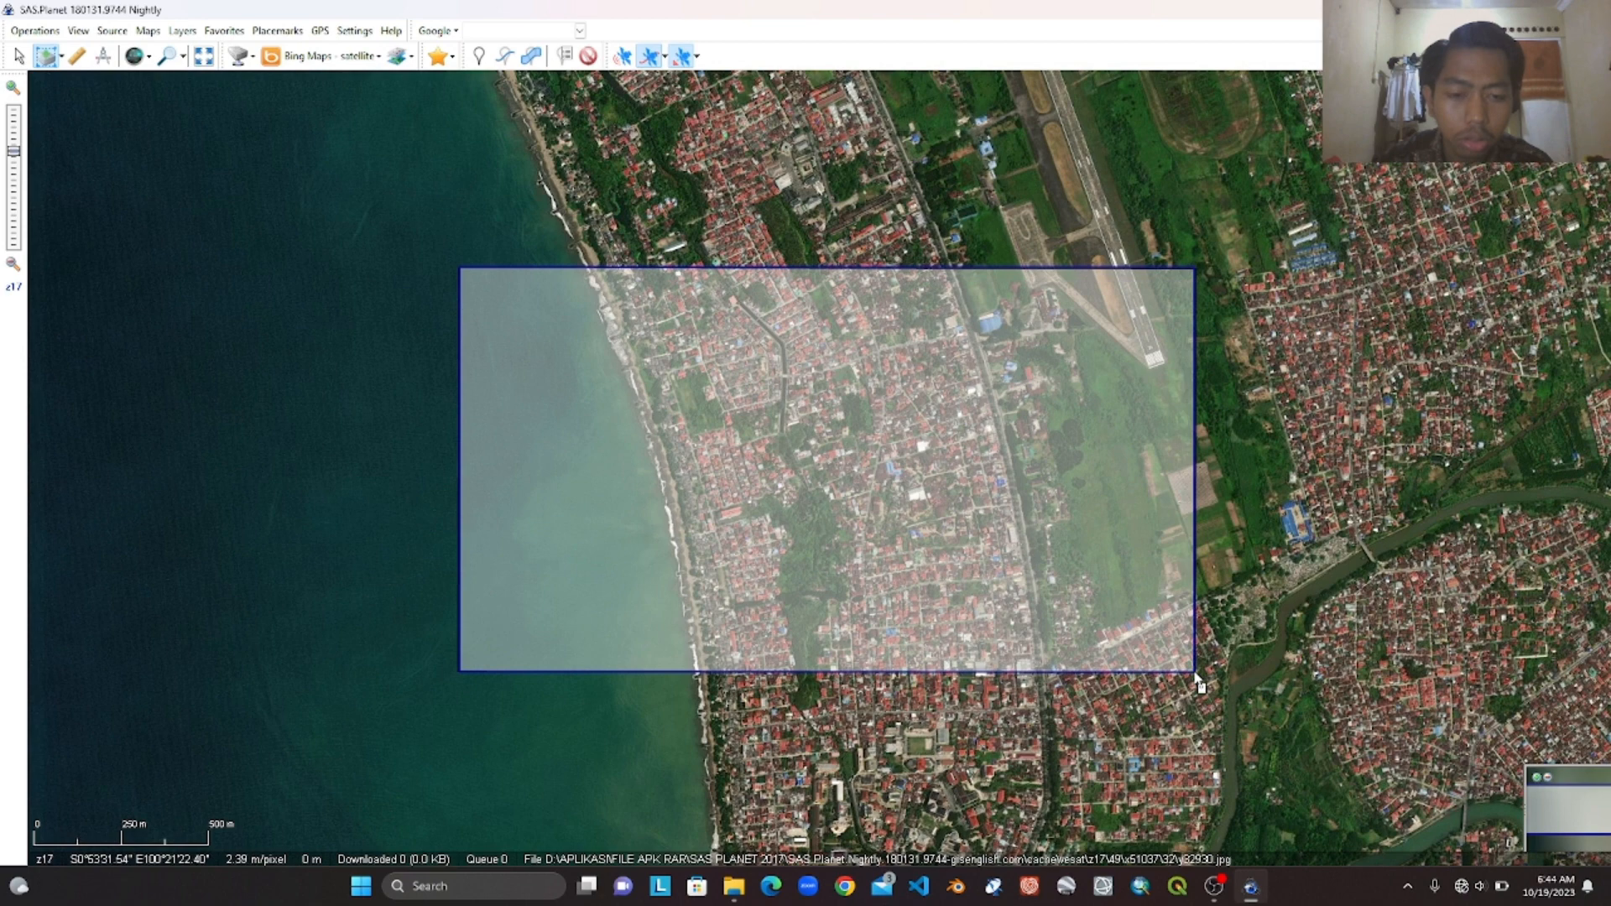
left_click(927, 560)
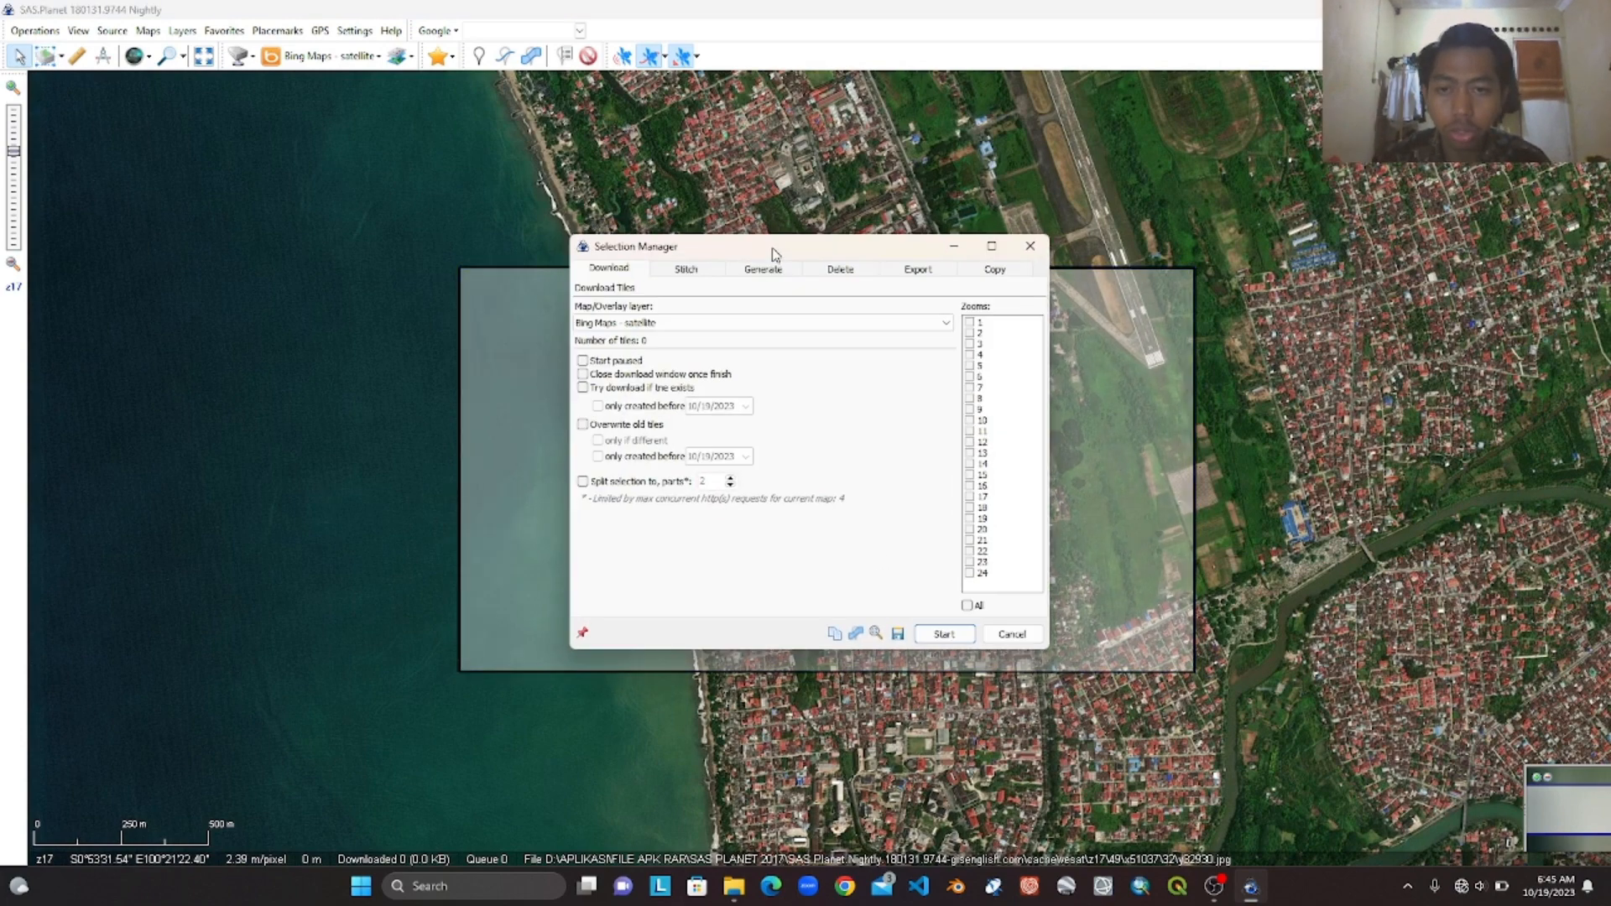
left_click_drag(769, 237, 491, 252)
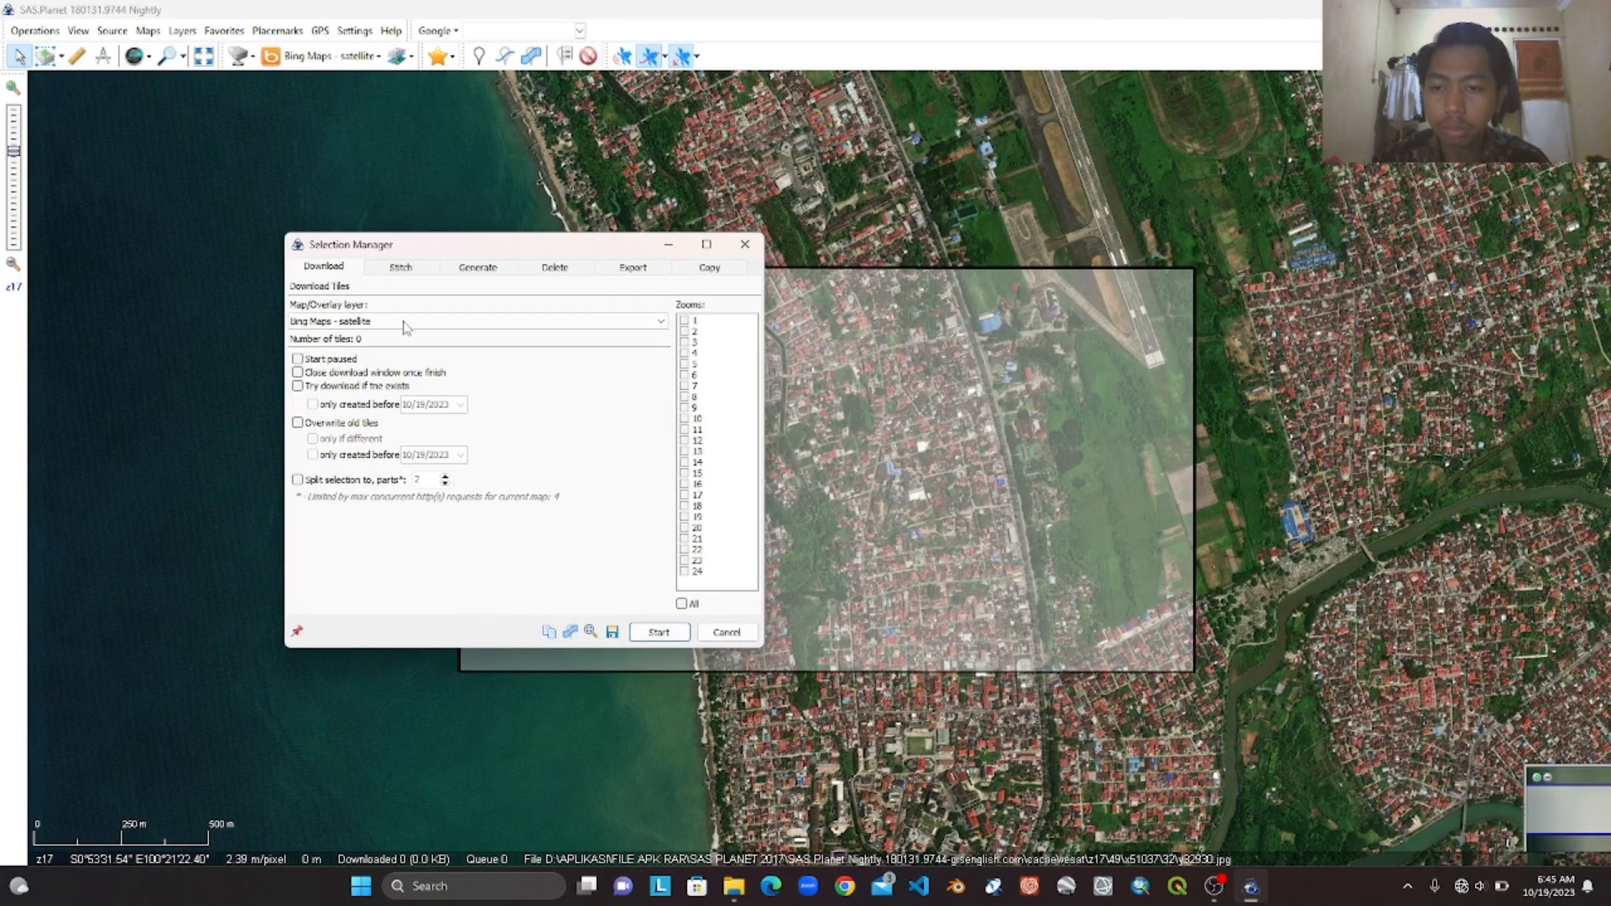
- Set the selection's Stitch output format to GeoTIFF and its projection to Geographic (Latitude/Longitude) / WGS84 / EPSG:4326
left_click(400, 268)
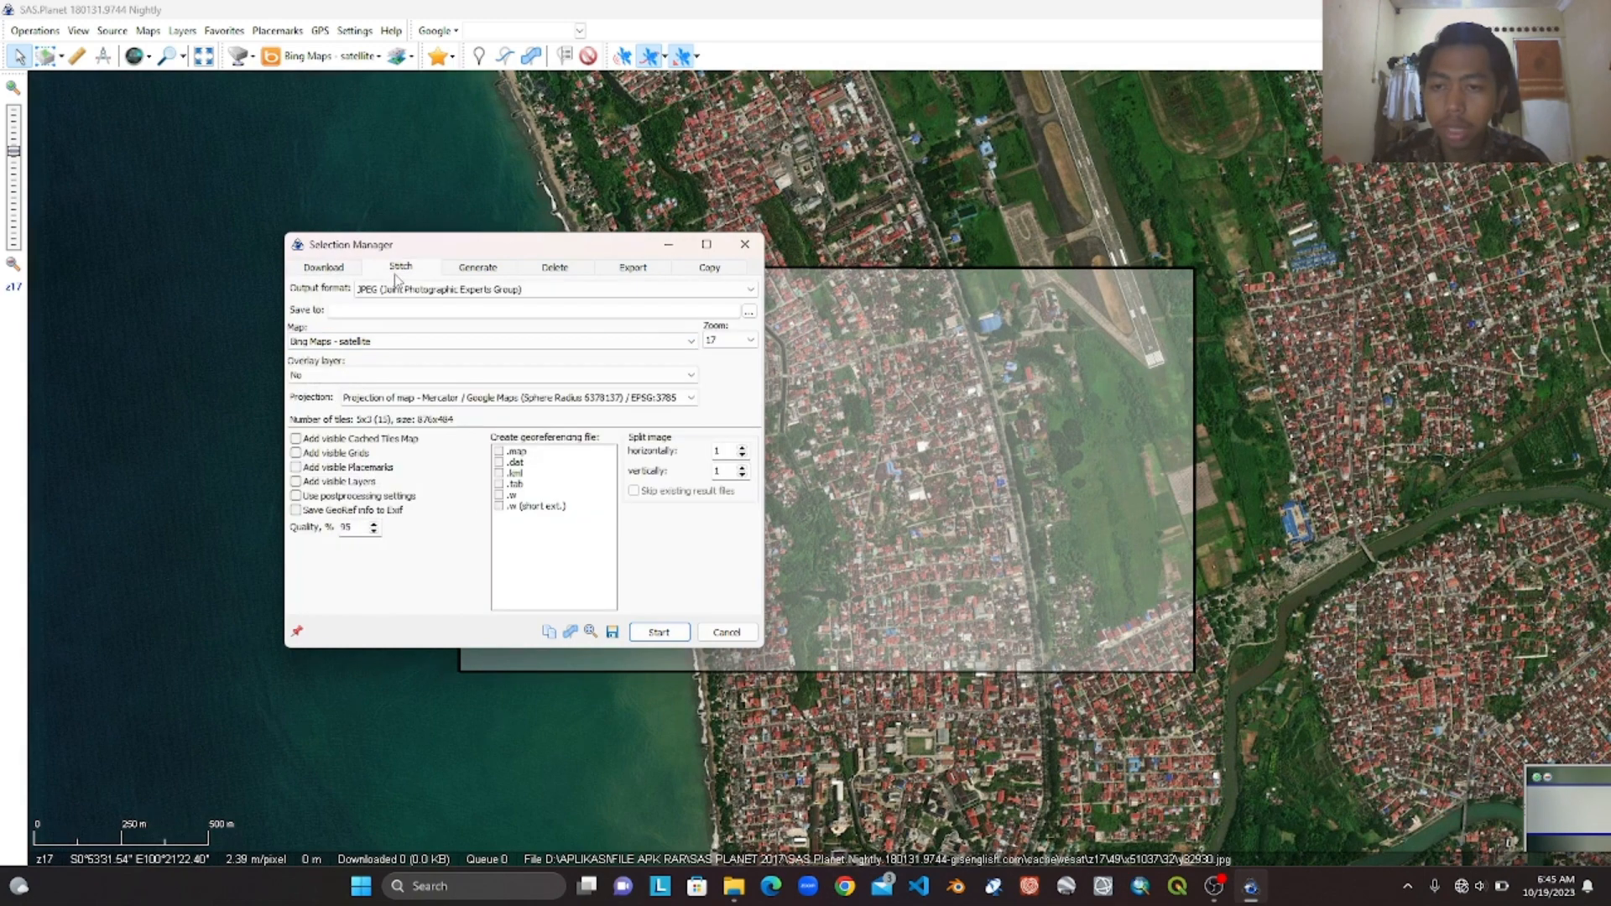
left_click(433, 290)
left_click(538, 373)
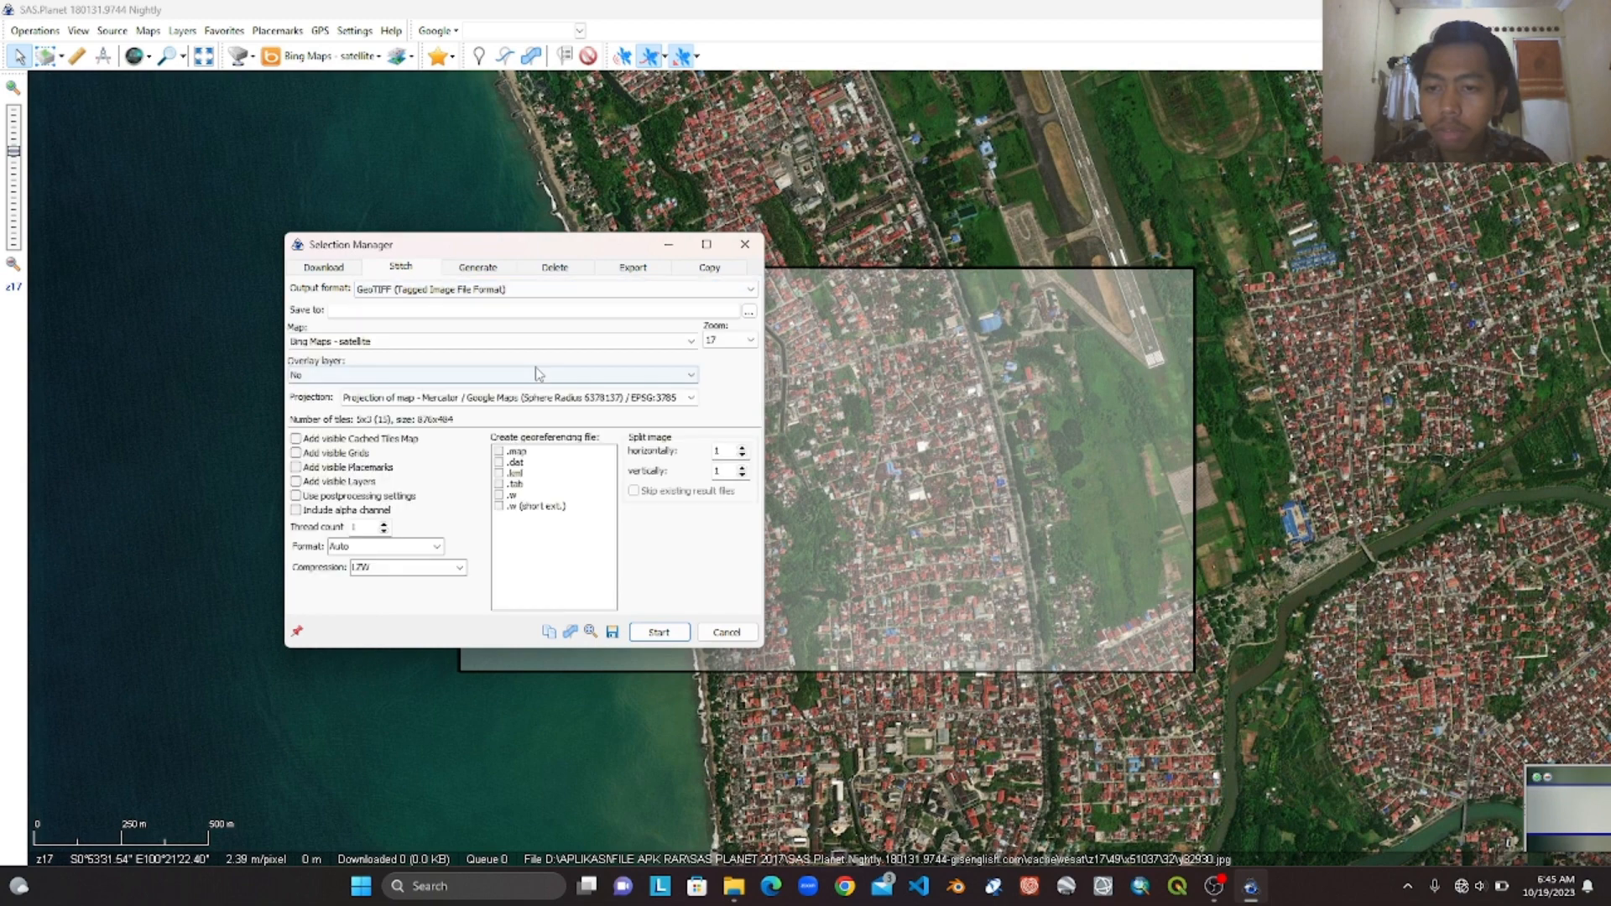
left_click(400, 397)
left_click(416, 456)
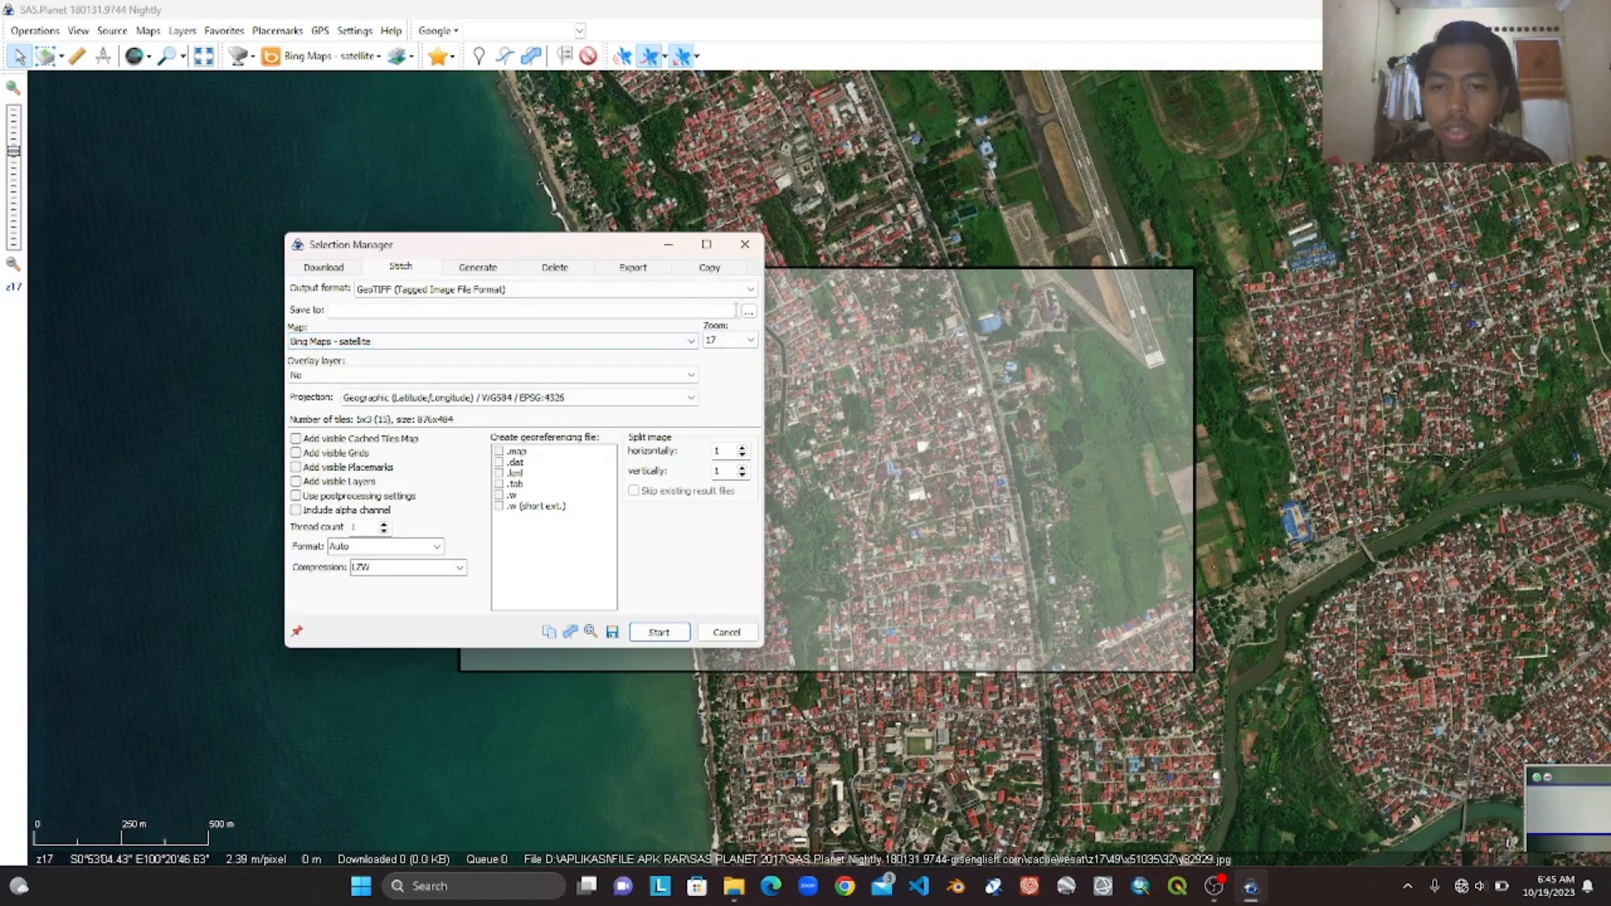
left_click(749, 312)
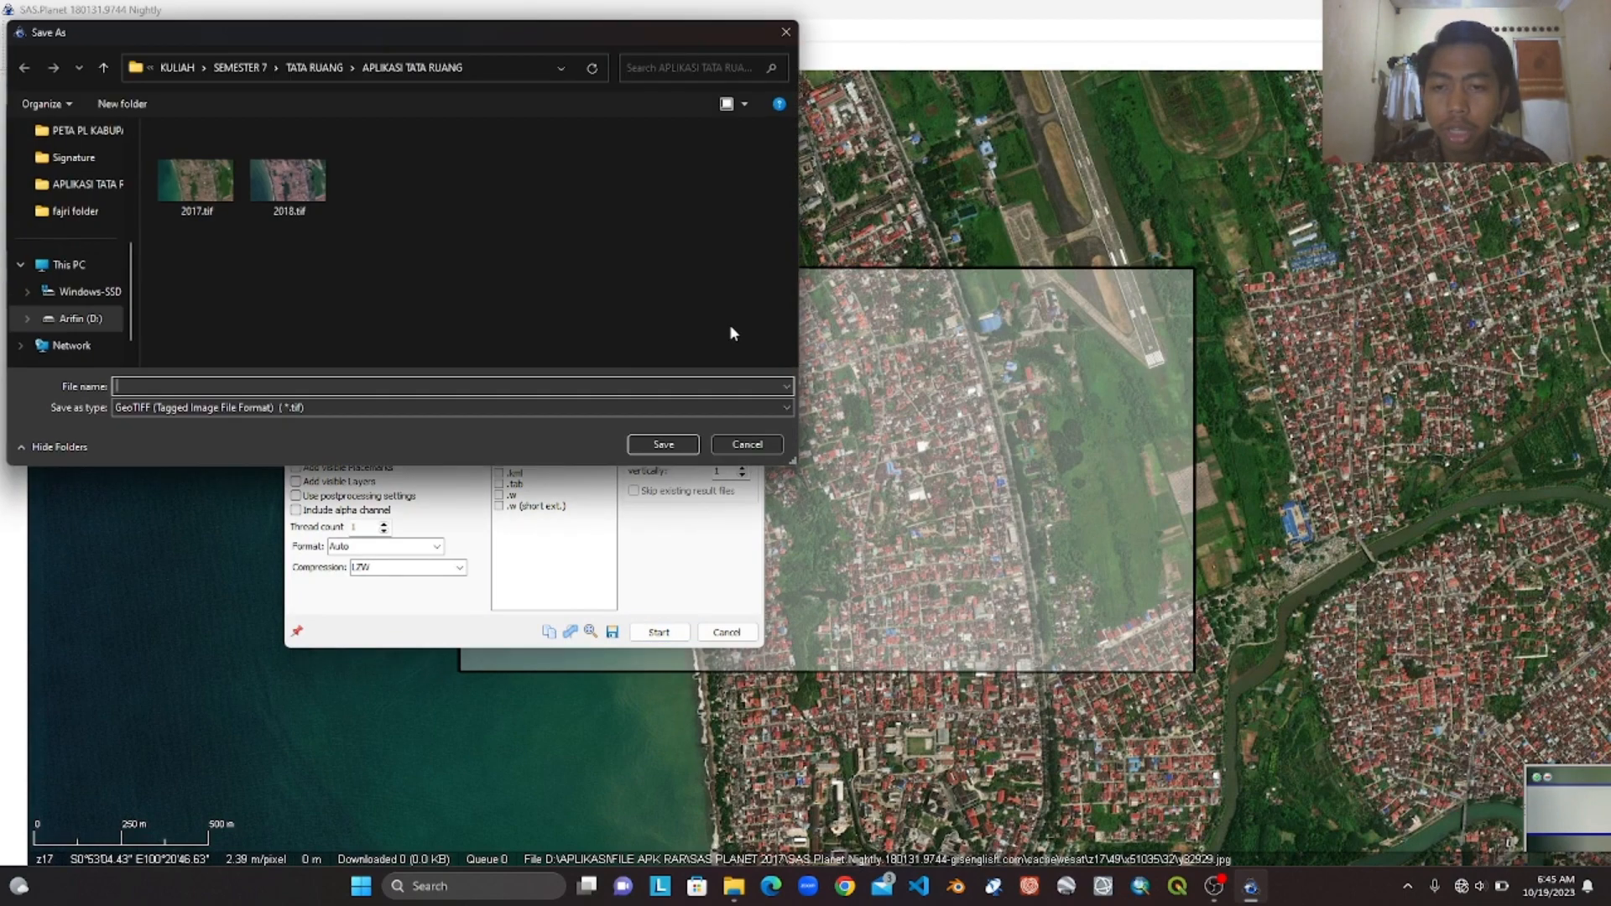
left_click(103, 323)
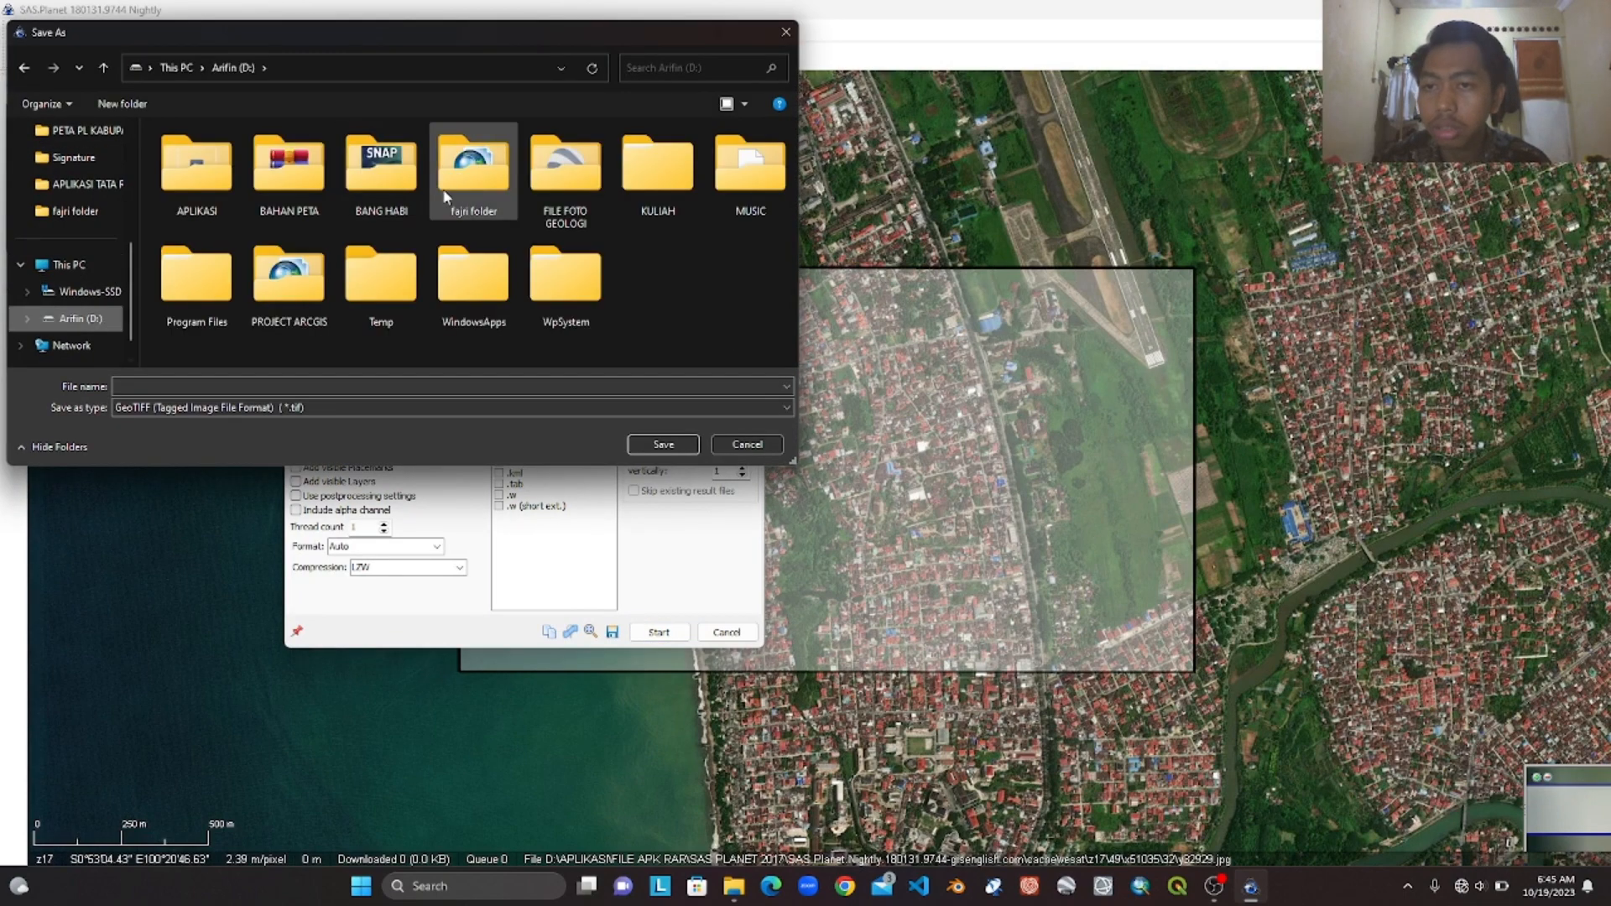
double_click(662, 178)
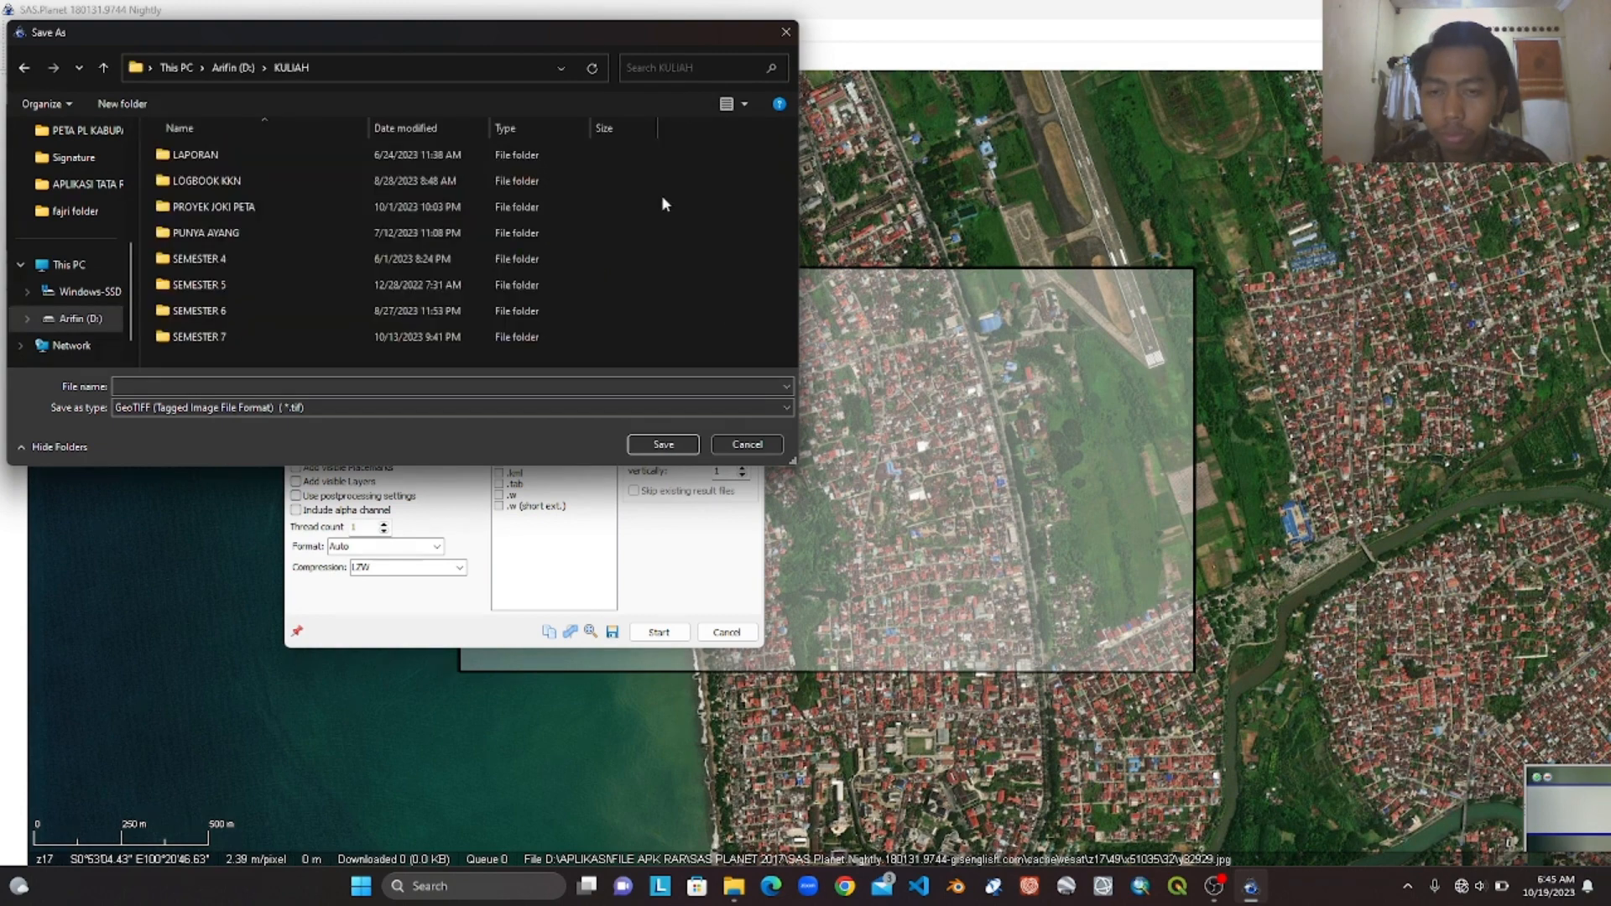
double_click(269, 337)
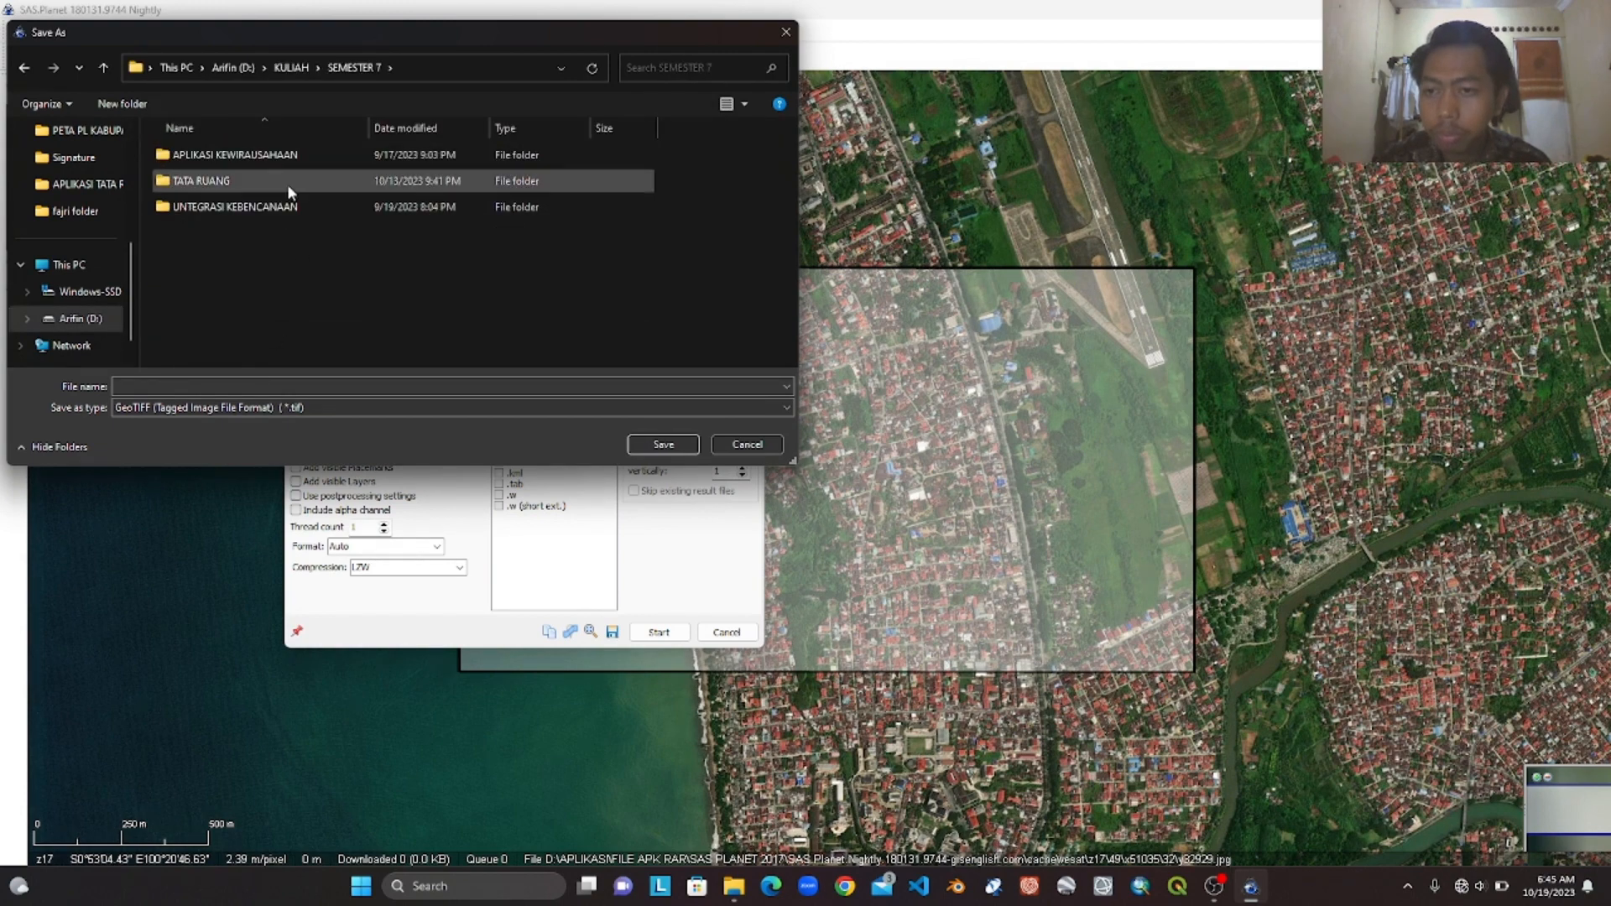
double_click(279, 178)
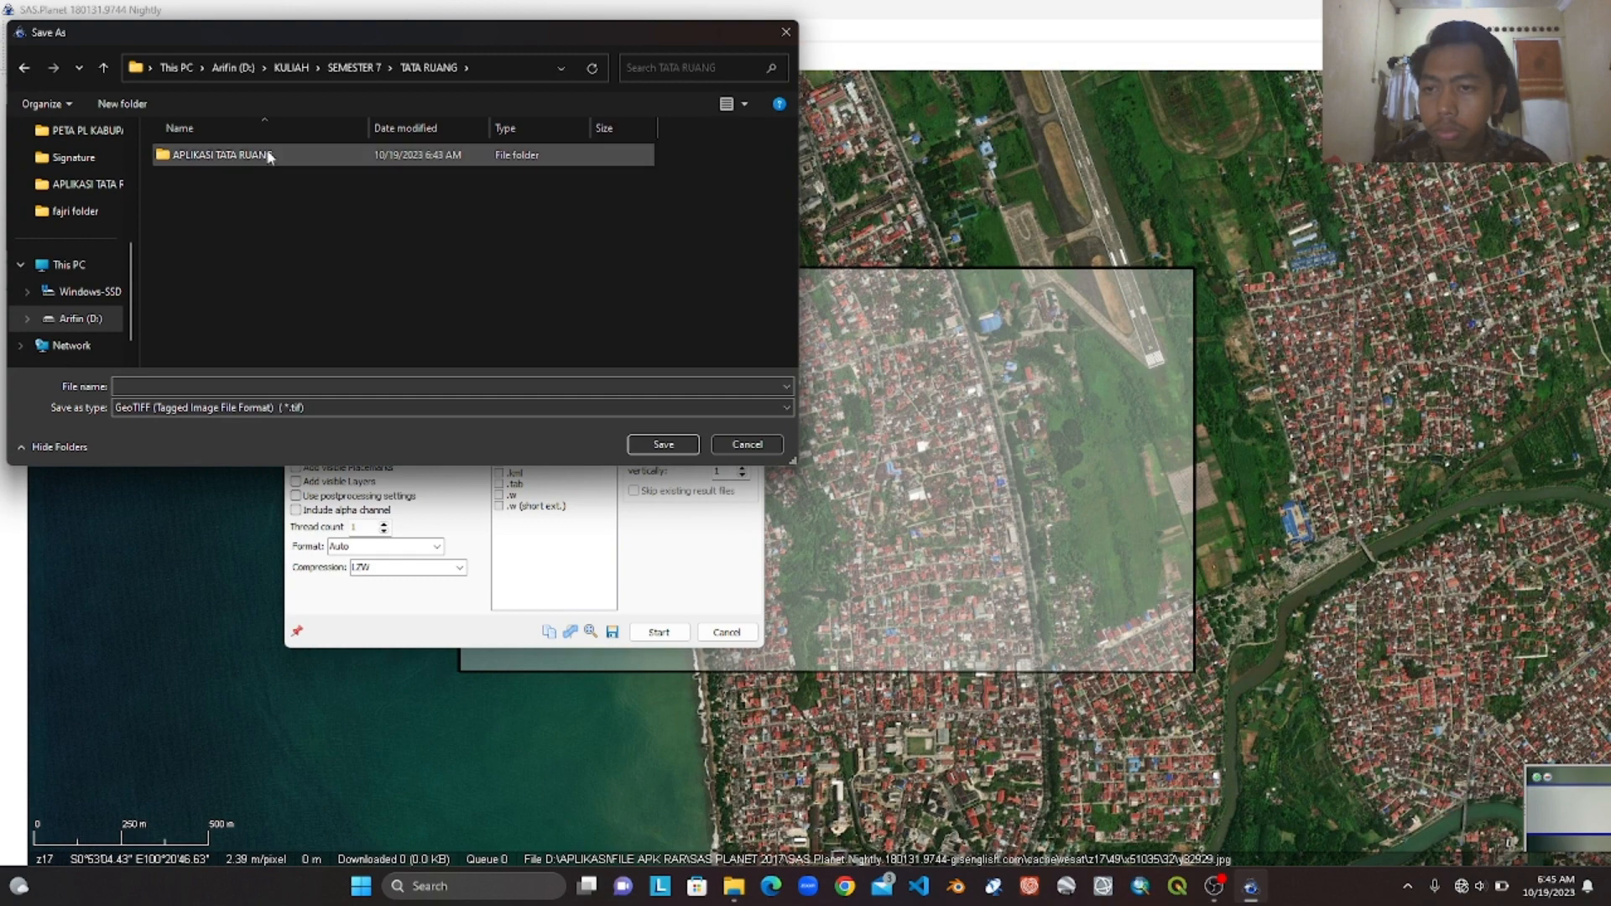
double_click(269, 156)
left_click(198, 214)
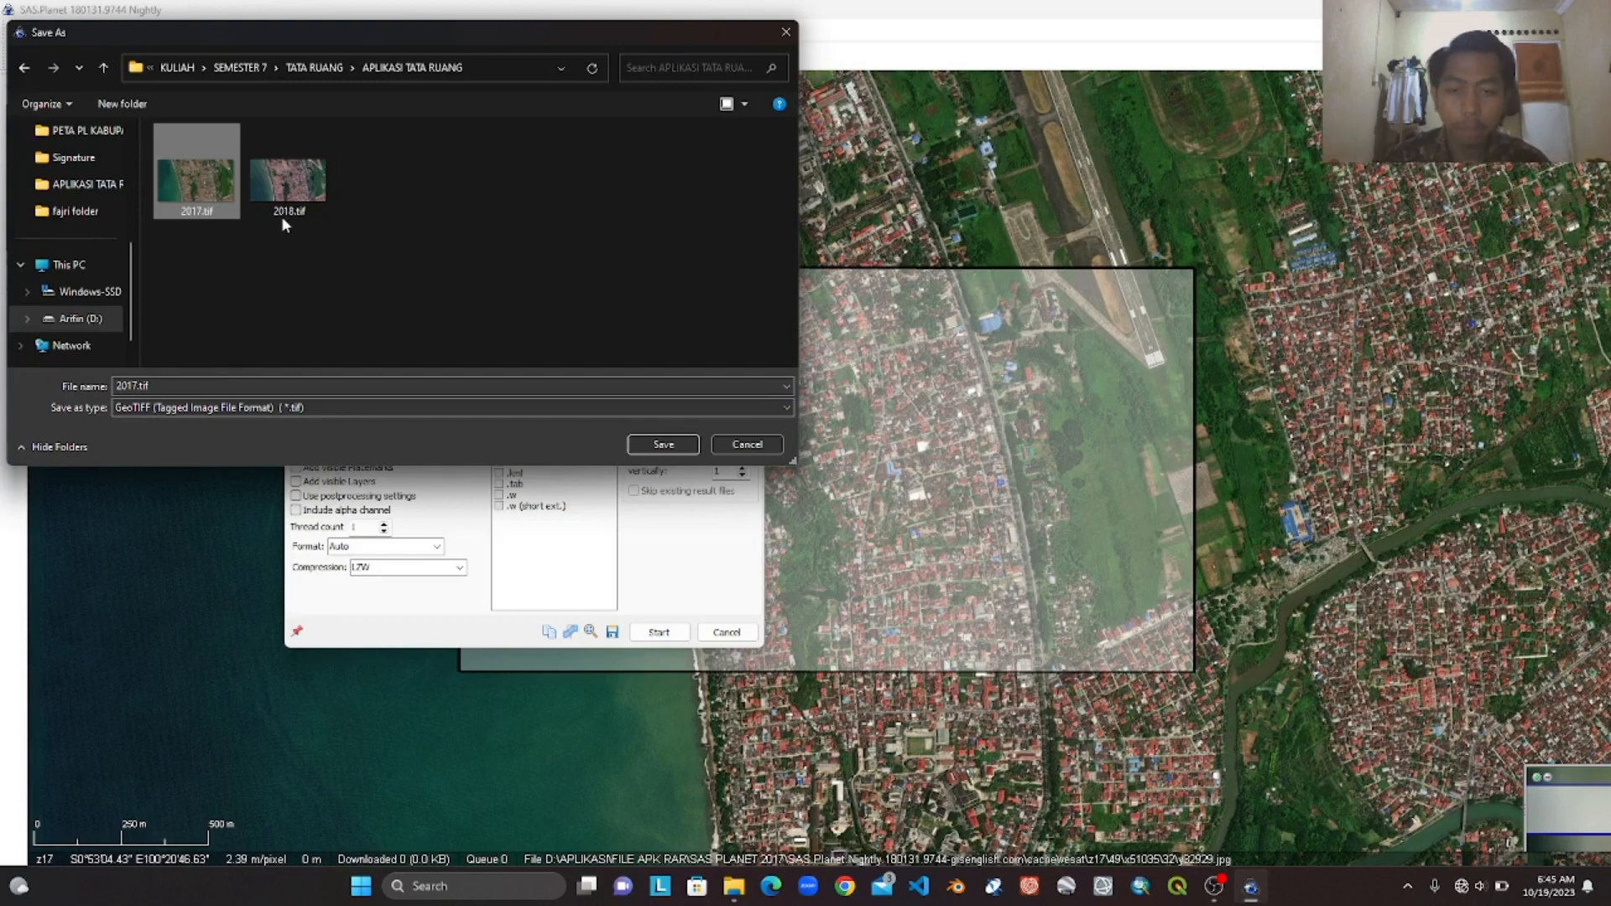
left_click(746, 445)
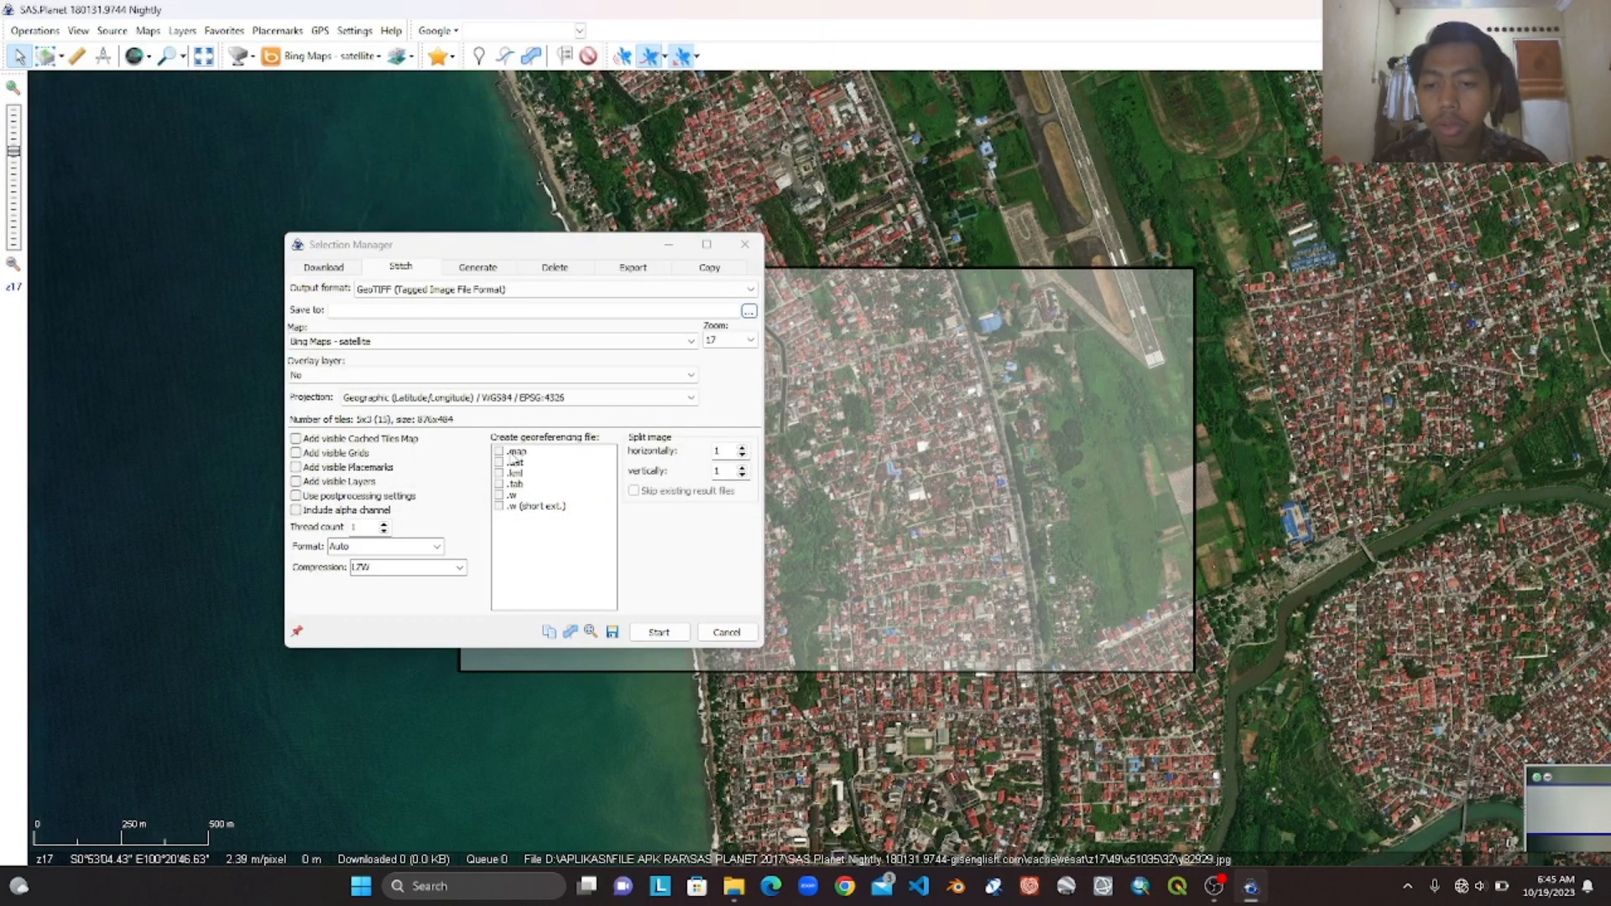
- Enable the .map, .dat, .kml, .tab, .w and .w (short ext.) georeferencing files for the stitched image
left_click(500, 453)
left_click(499, 461)
left_click(499, 472)
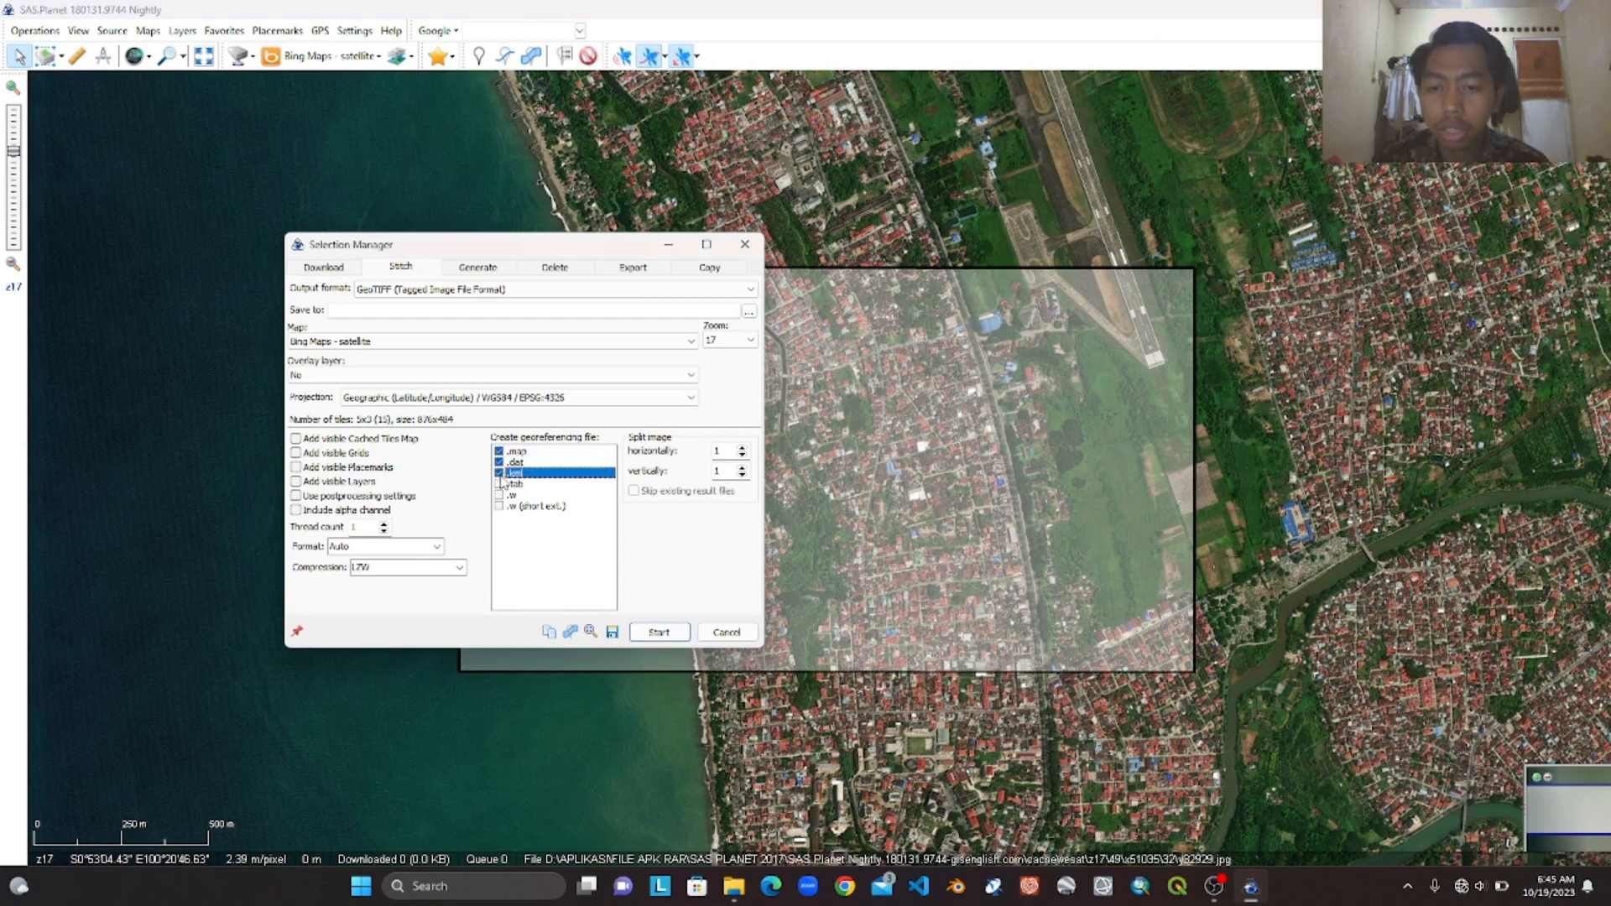
left_click(499, 484)
left_click(500, 495)
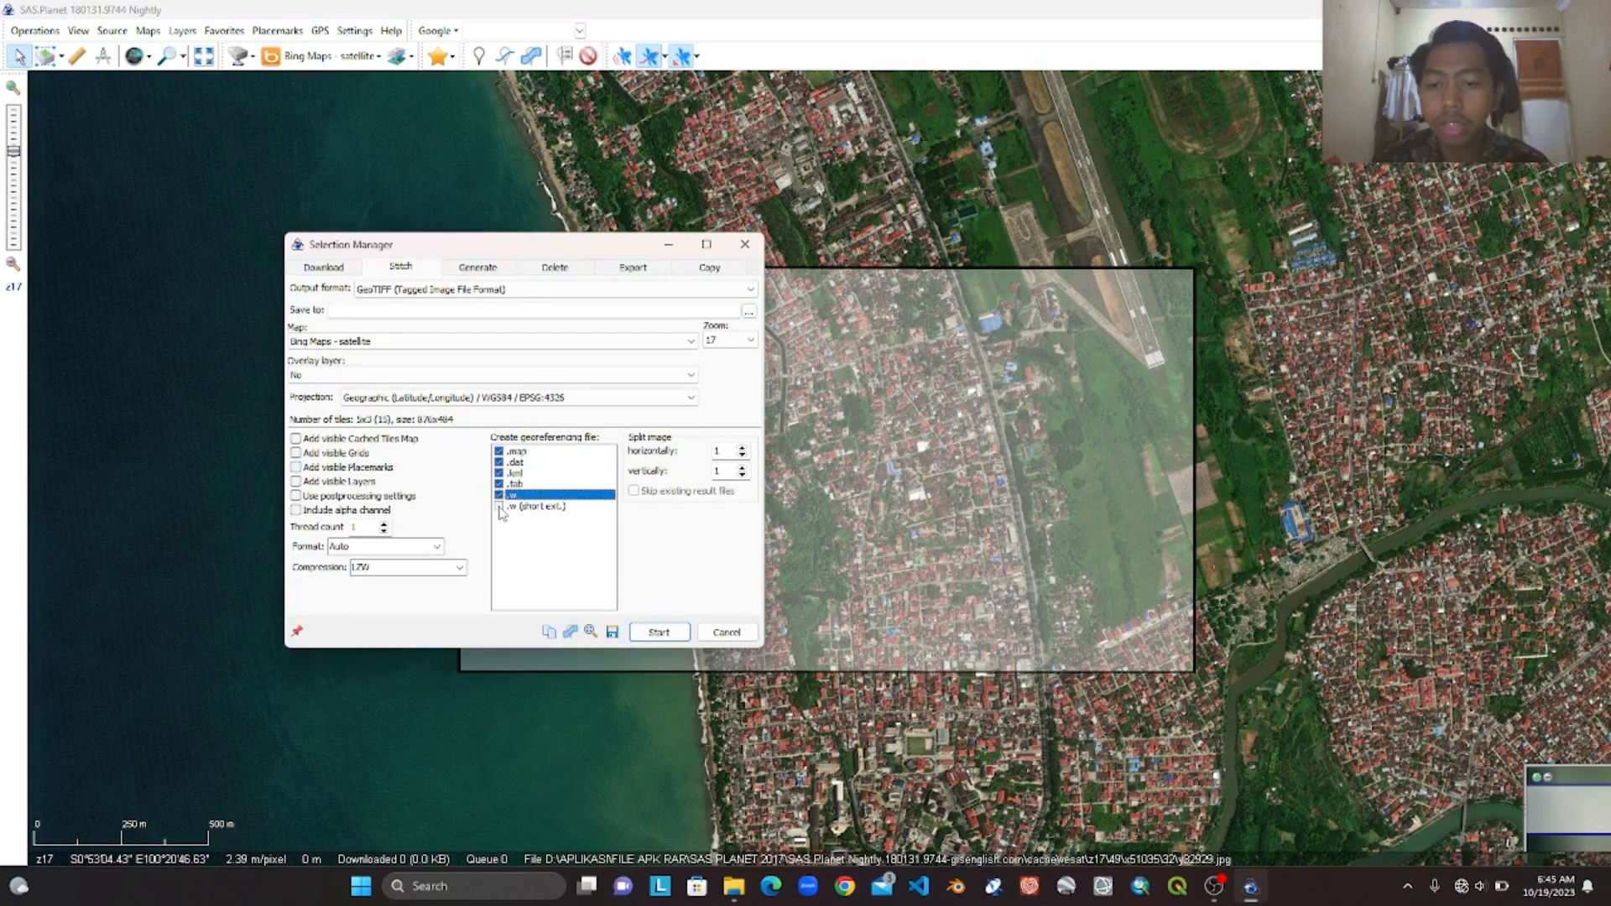
left_click(499, 506)
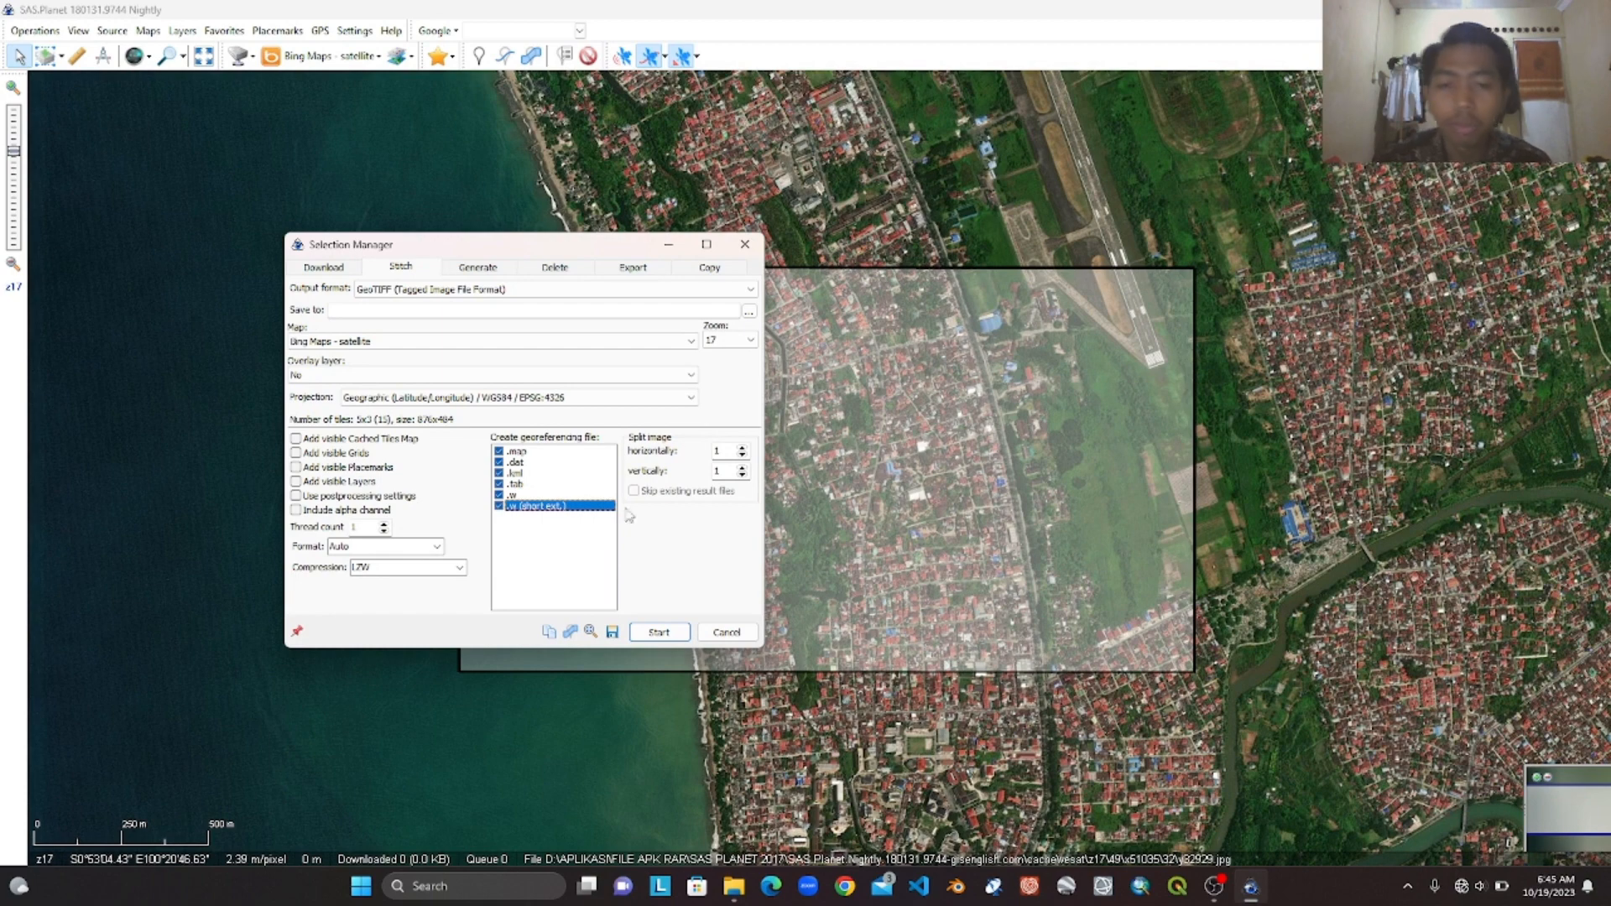
- Set the stitch zoom of the selection to 21 and move the Selection Manager clear of the selected area
left_click(751, 340)
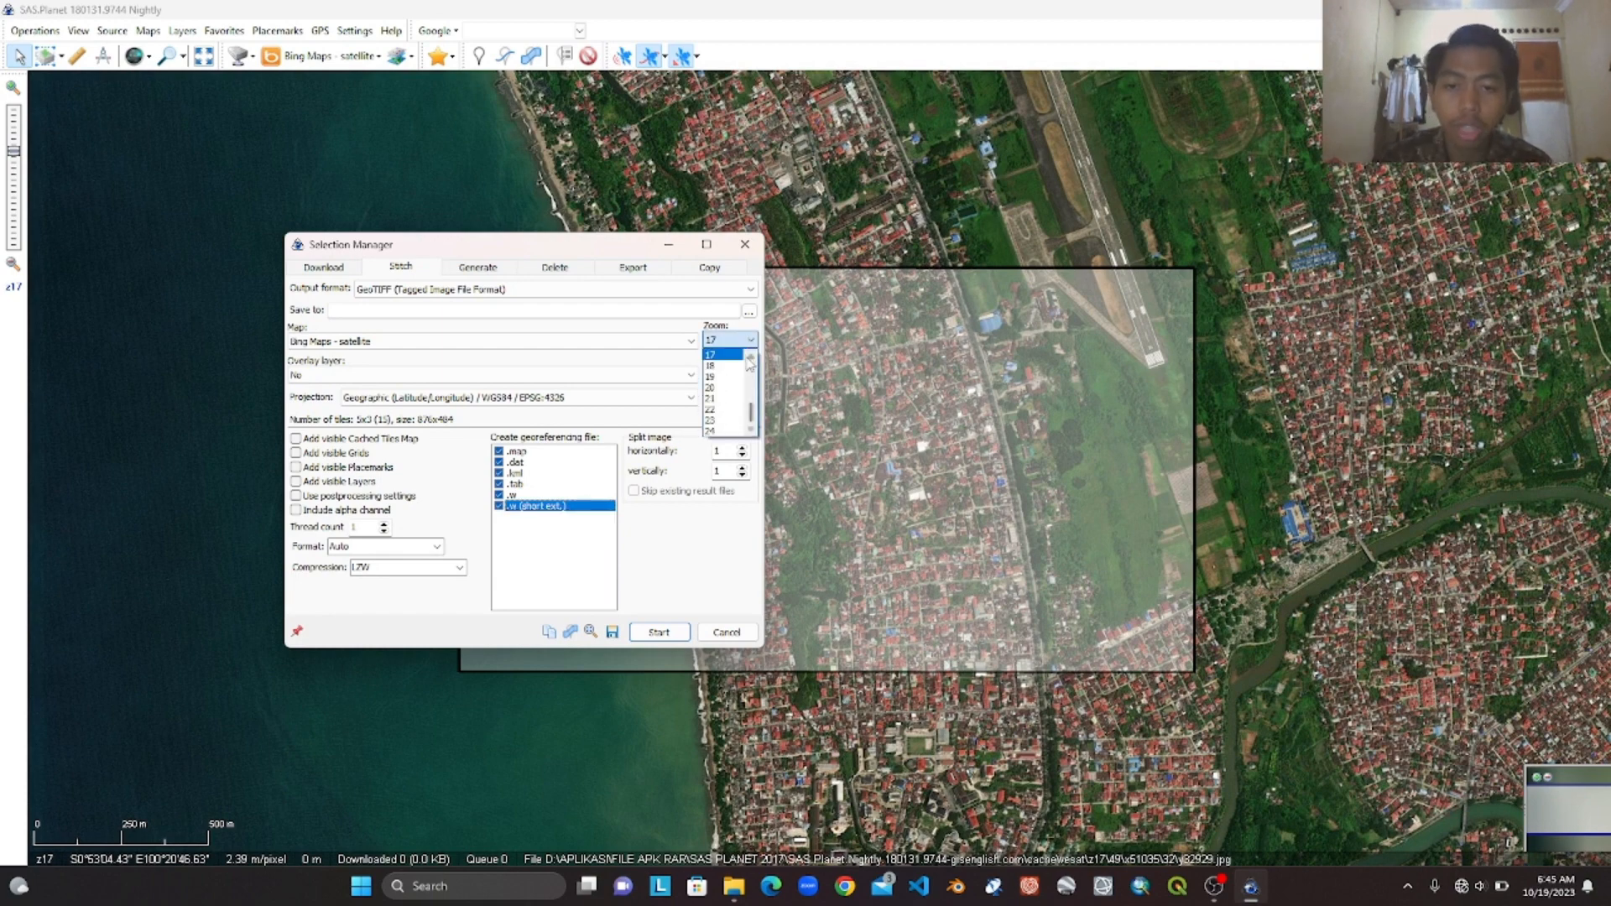
left_click(722, 404)
left_click_drag(539, 236, 298, 120)
- Examine the Bing satellite imagery in the selection's northwestern coastal corner at increasing zoom levels up to z21
left_click_drag(620, 331, 803, 333)
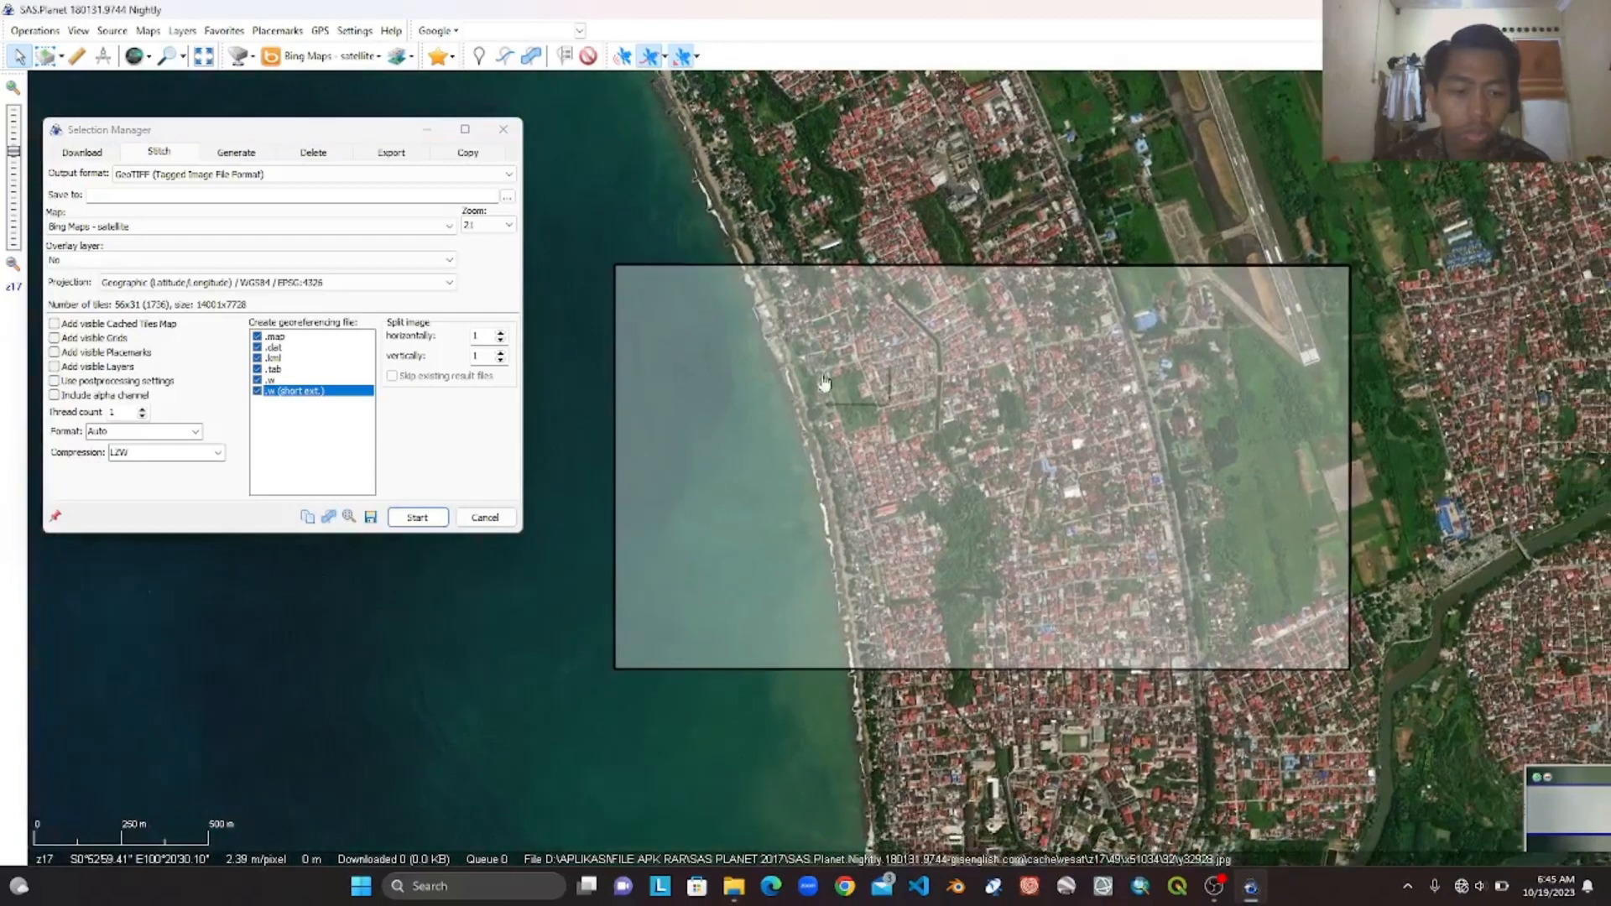
scroll(827, 368, "up", 1)
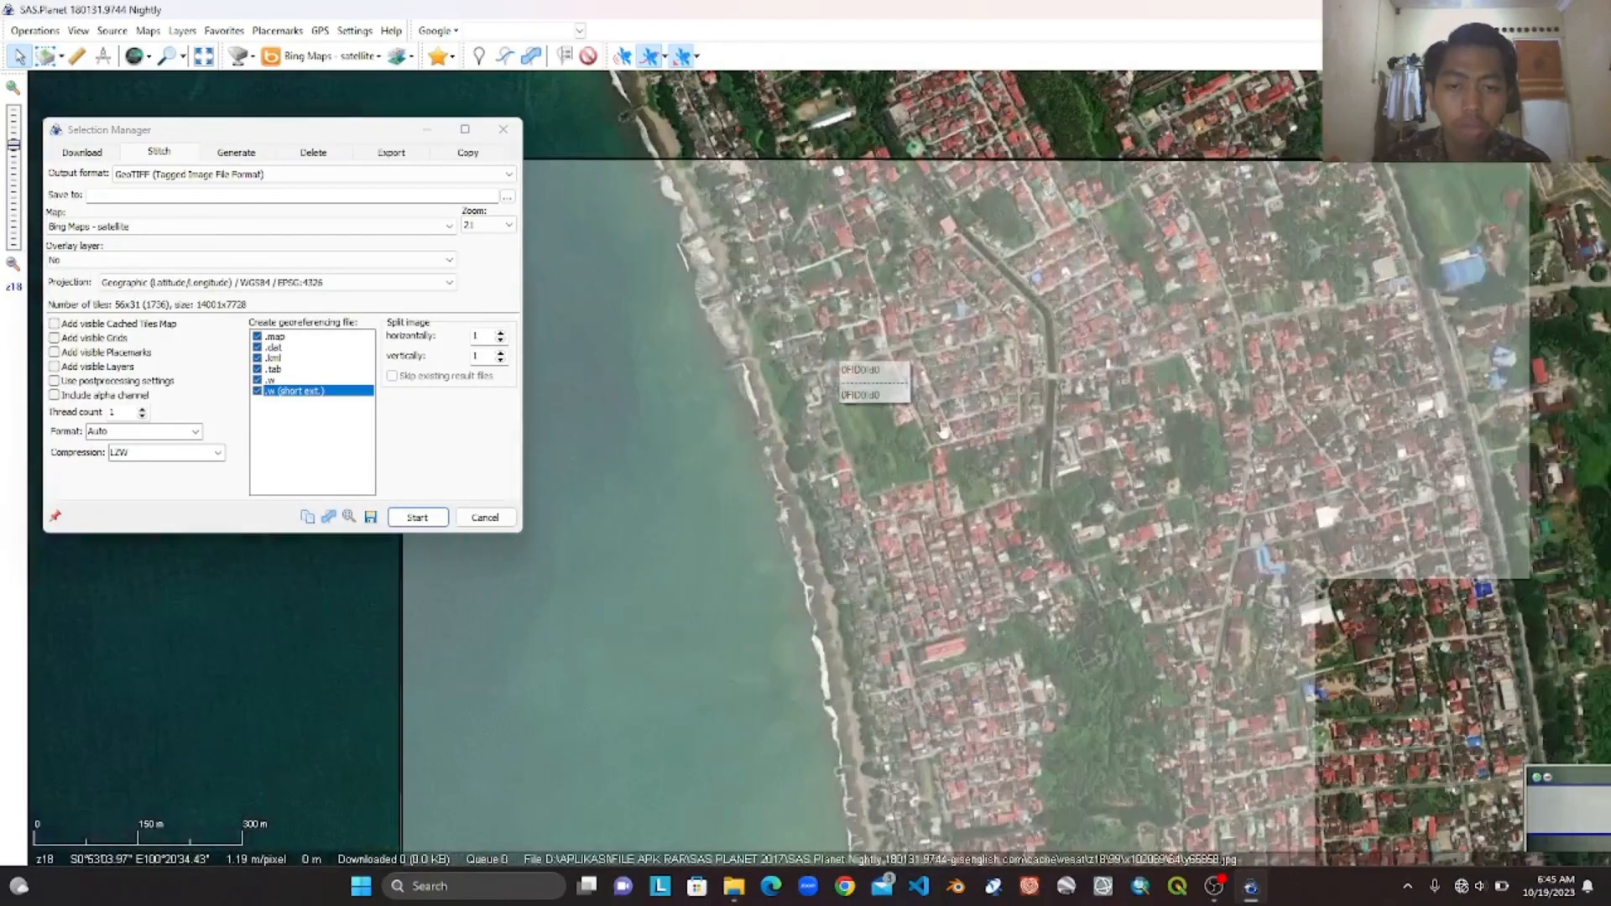
left_click_drag(1106, 475, 993, 442)
left_click_drag(1141, 497, 1014, 422)
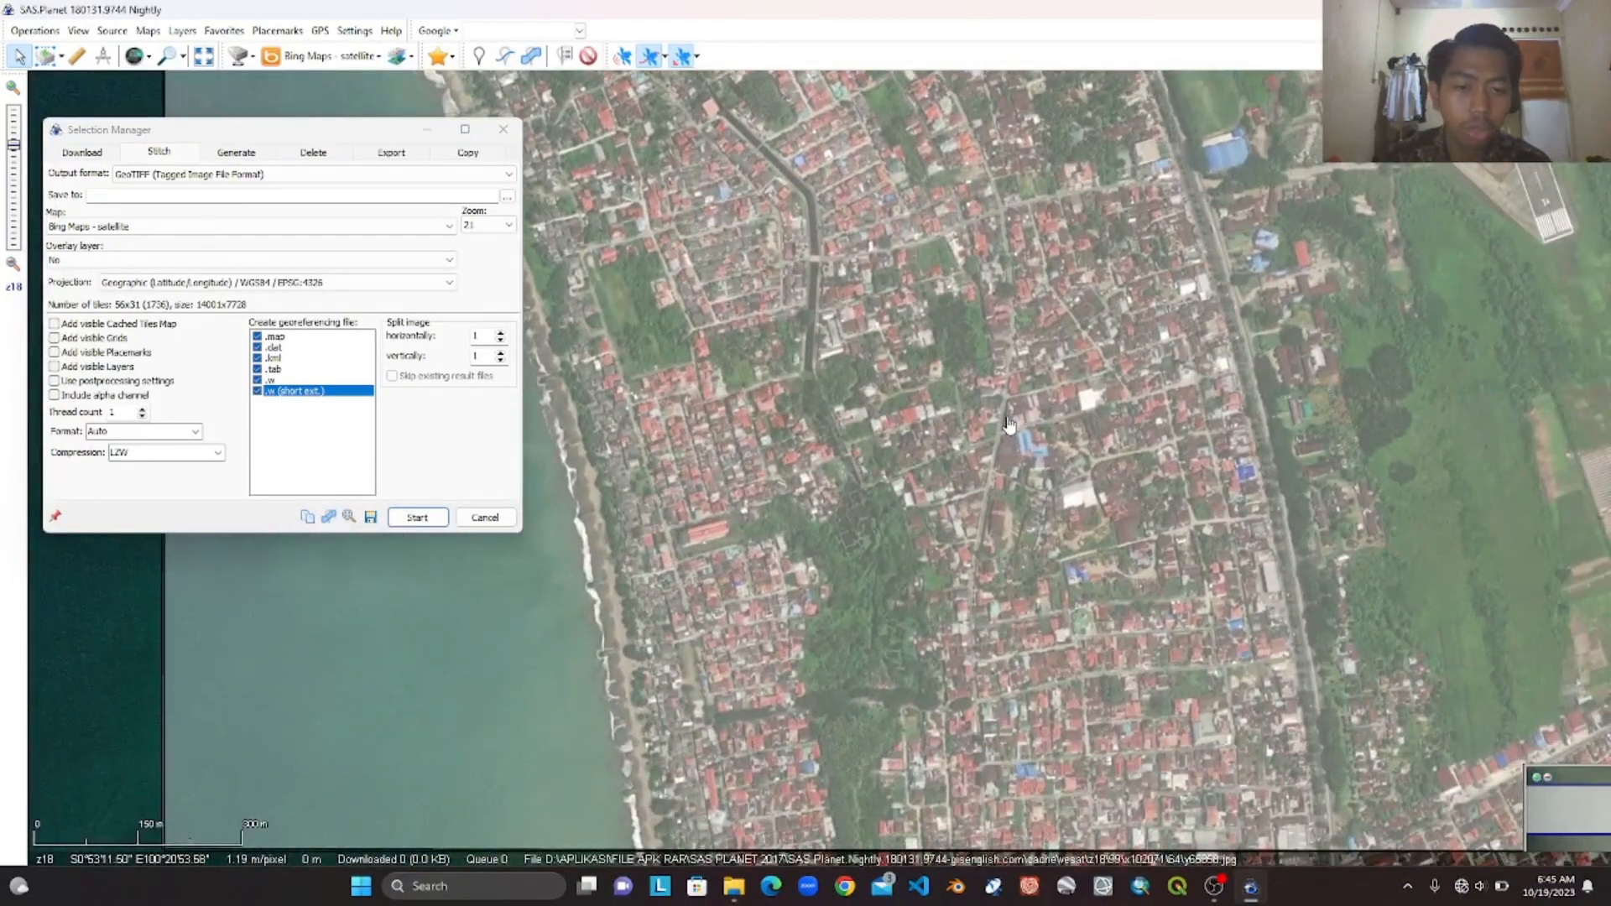
scroll(1014, 422, "down", 1)
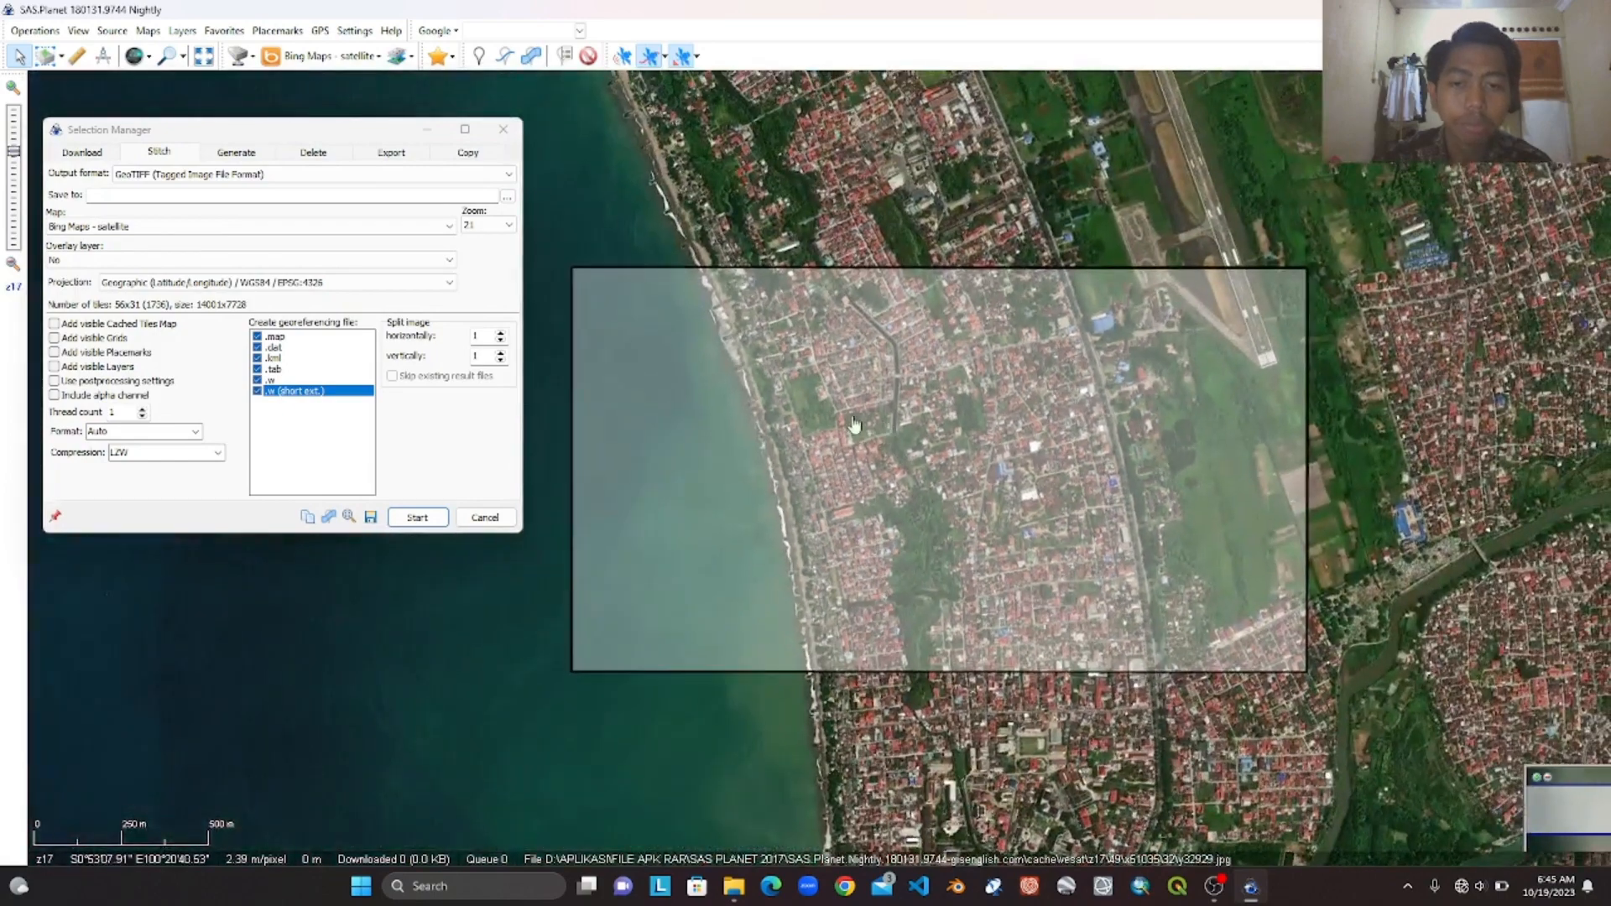
scroll(835, 422, "up", 1)
left_click_drag(998, 532, 843, 242)
left_click_drag(753, 161, 965, 428)
left_click_drag(657, 210, 812, 345)
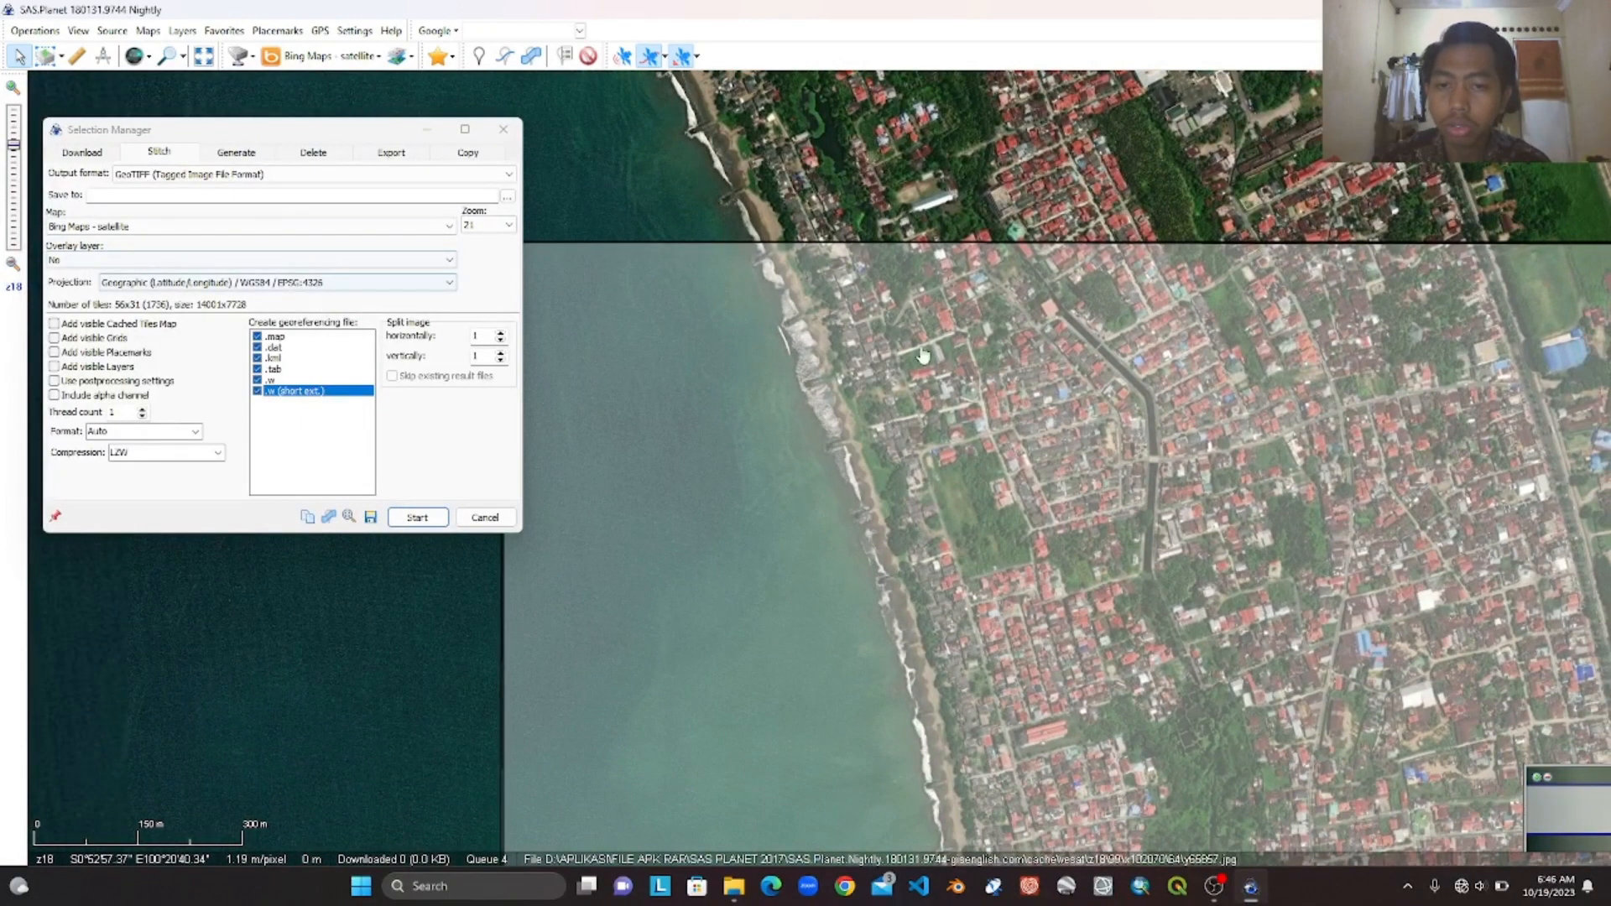
scroll(895, 363, "up", 2)
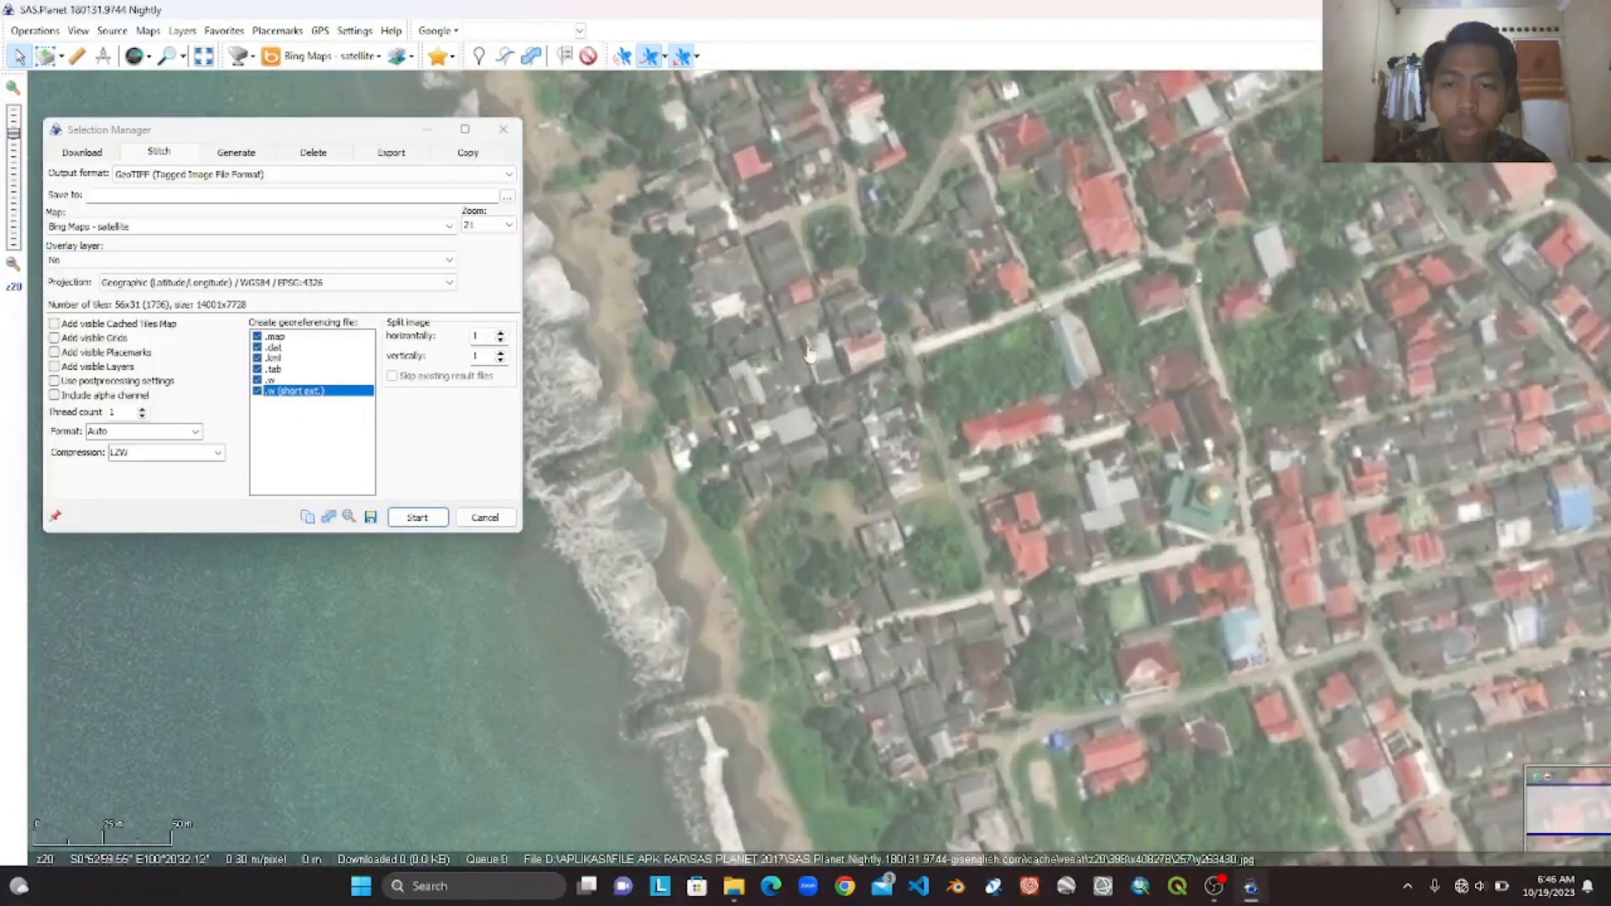
scroll(980, 434, "up", 1)
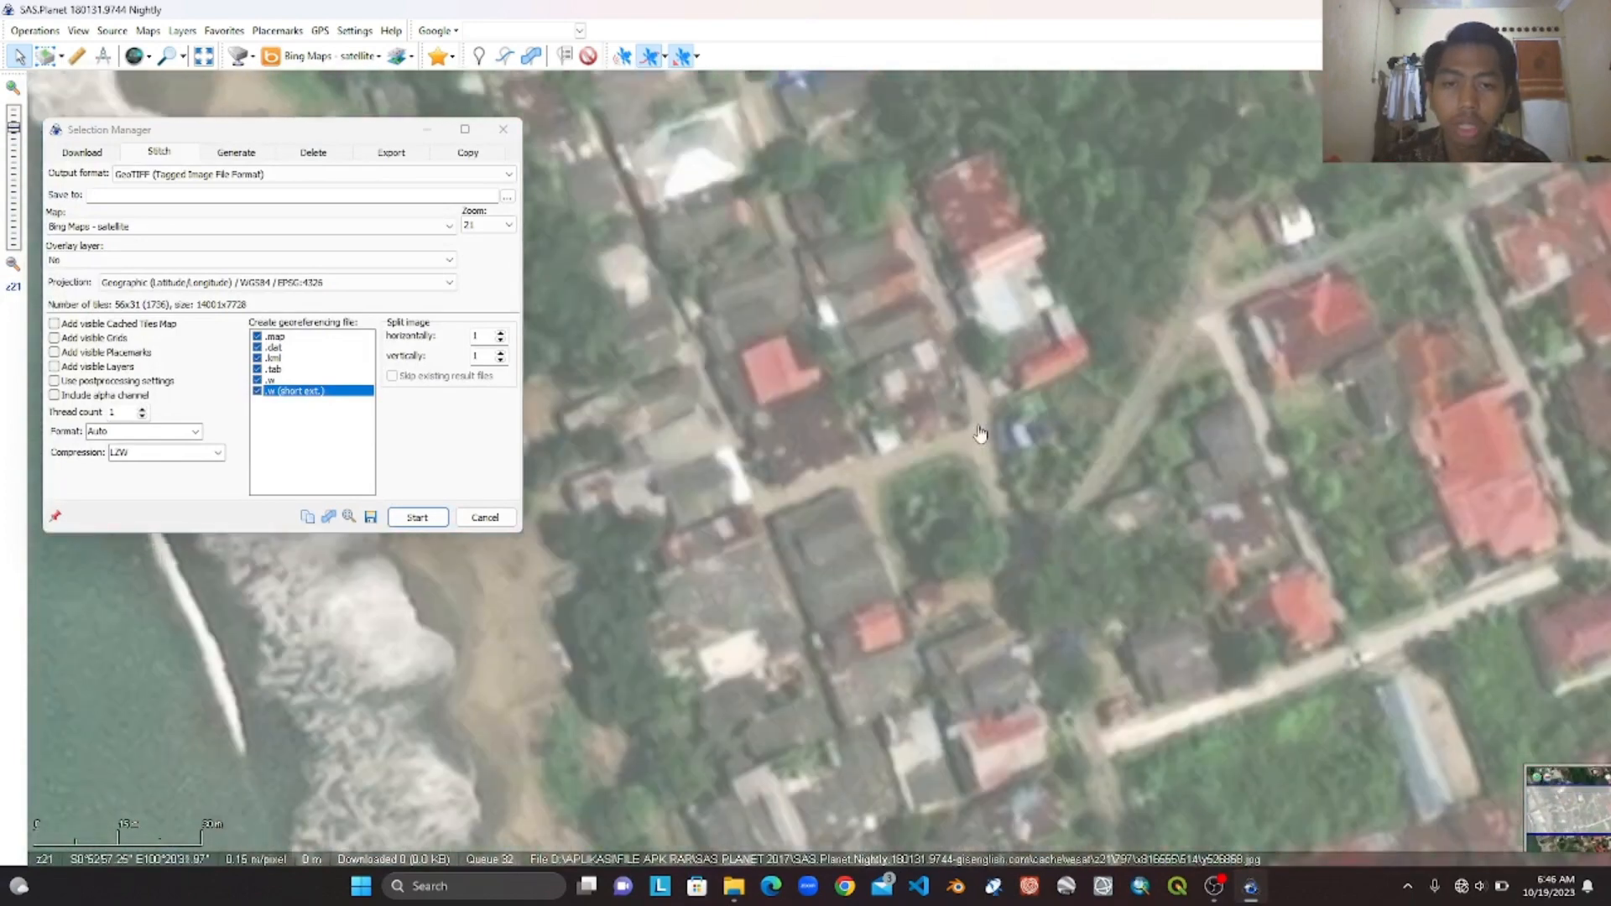
left_click_drag(980, 434, 1131, 751)
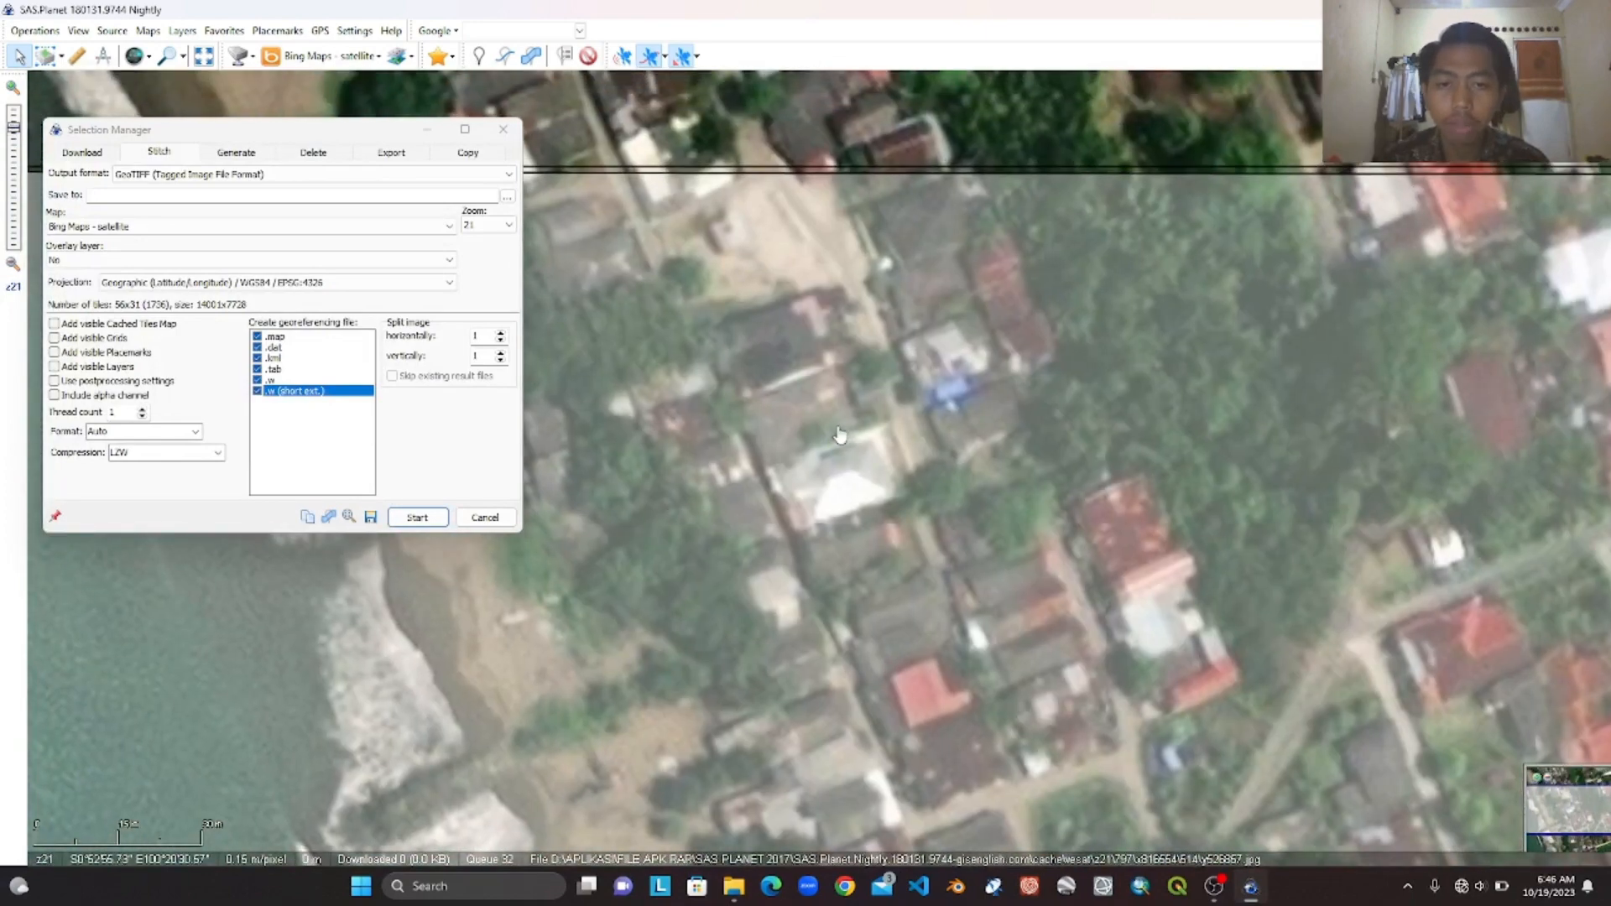
left_click_drag(730, 444, 839, 366)
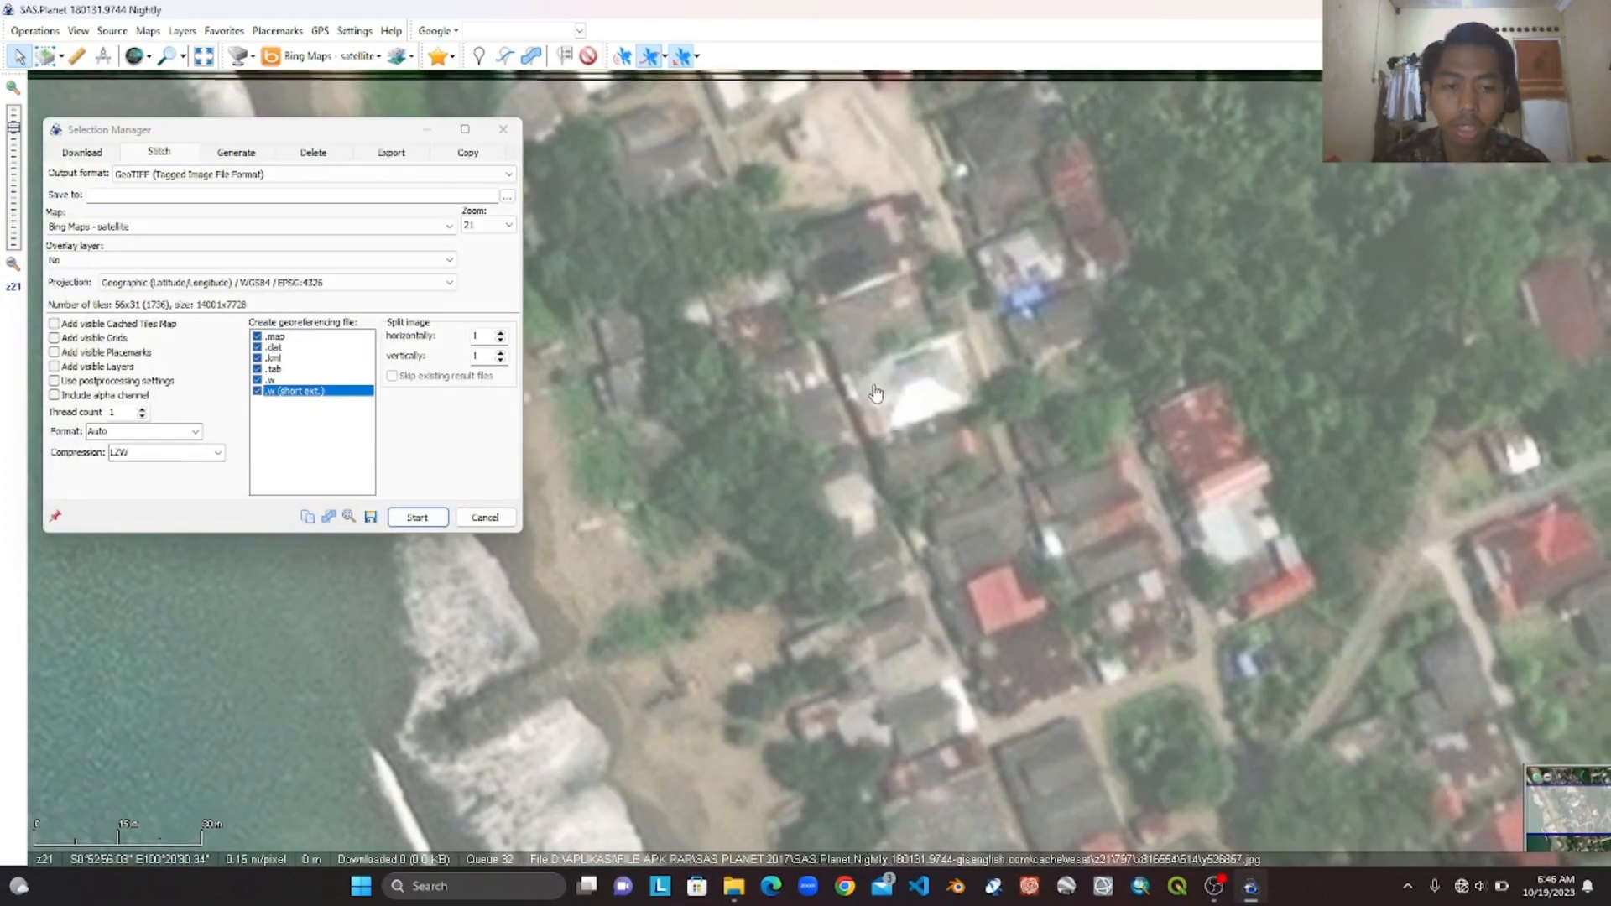
scroll(876, 392, "up", 1)
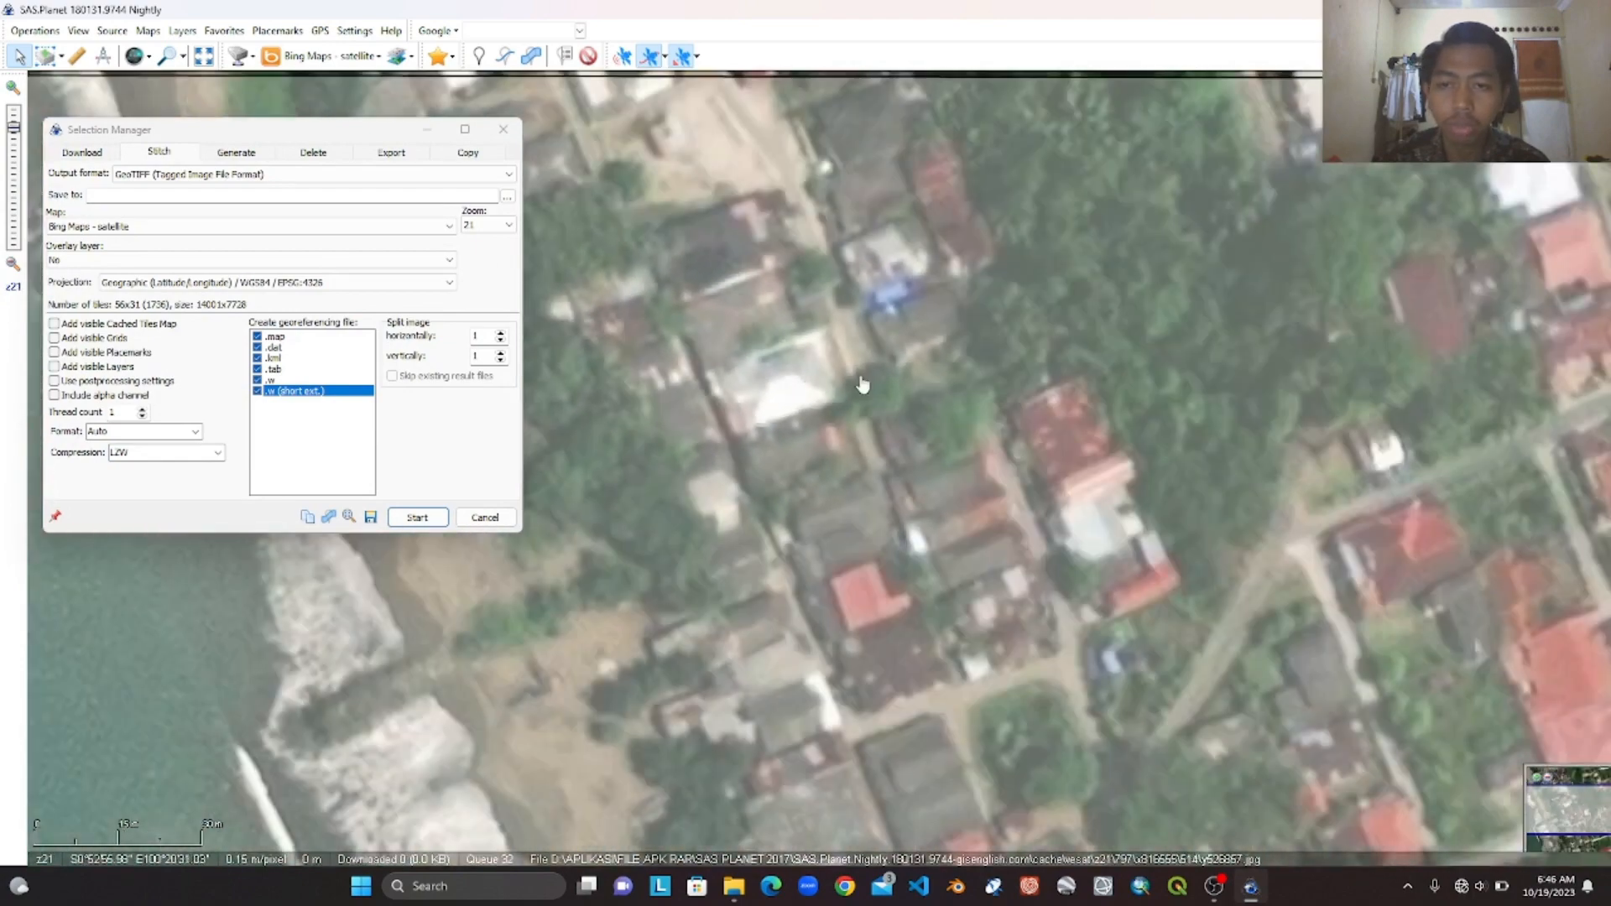
- Inspect the imagery along the selection's northern edge at z20, from the coast eastward to the airport runway
scroll(863, 384, "down", 1)
left_click_drag(1258, 453, 806, 378)
left_click_drag(1149, 386, 907, 503)
left_click_drag(1162, 508, 823, 403)
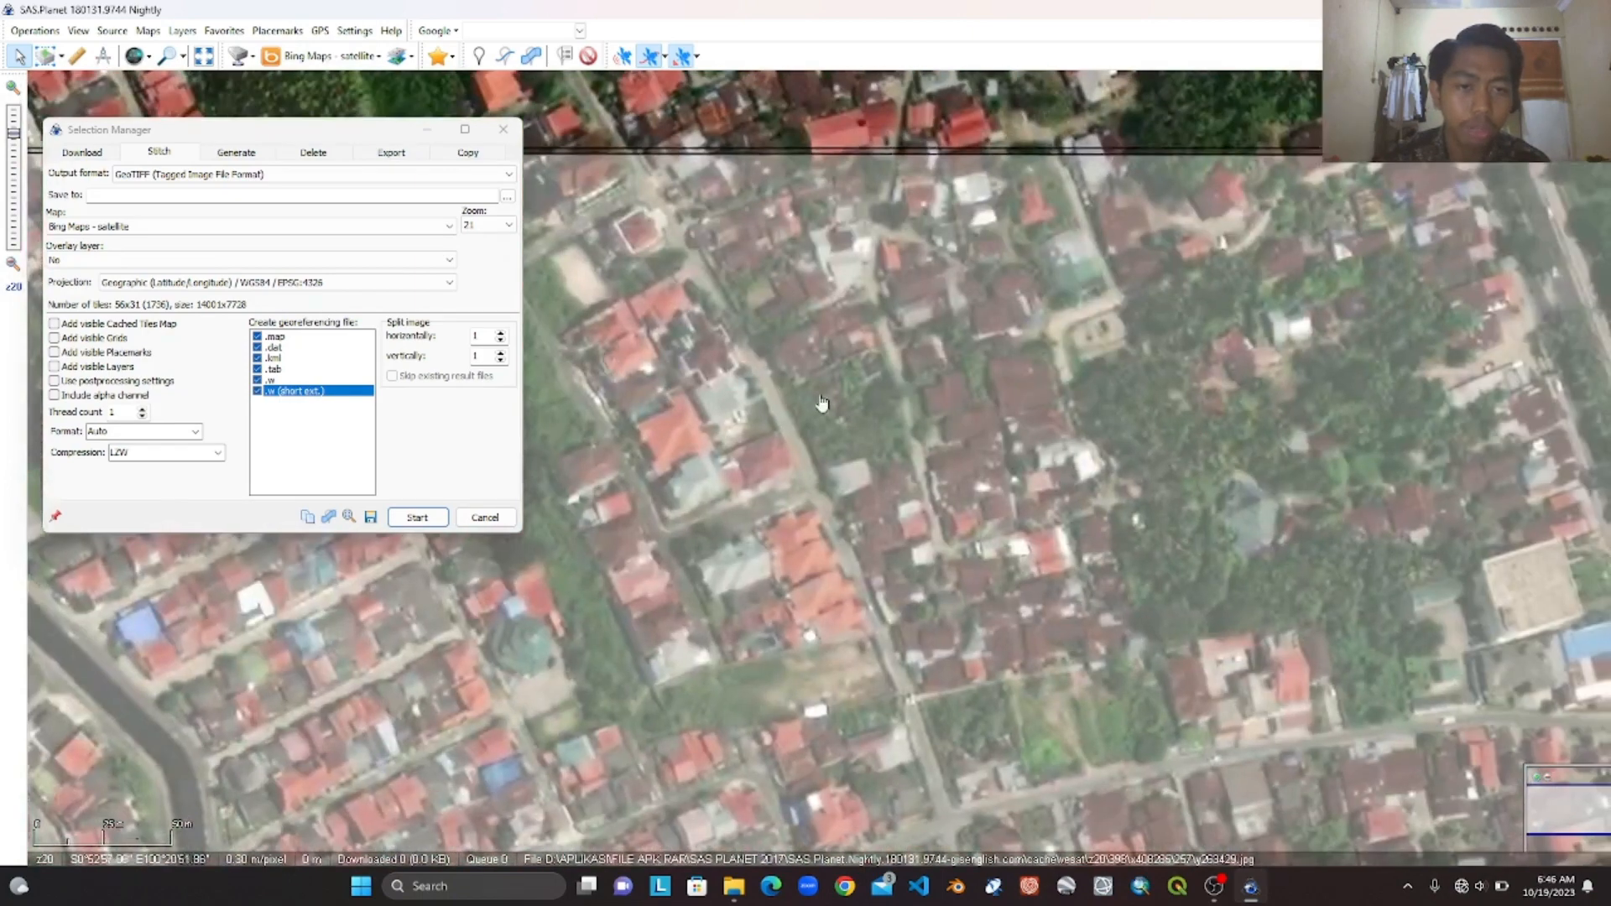
left_click_drag(1192, 455, 789, 384)
left_click_drag(1217, 386, 738, 386)
left_click_drag(941, 386, 789, 583)
left_click_drag(1272, 555, 702, 425)
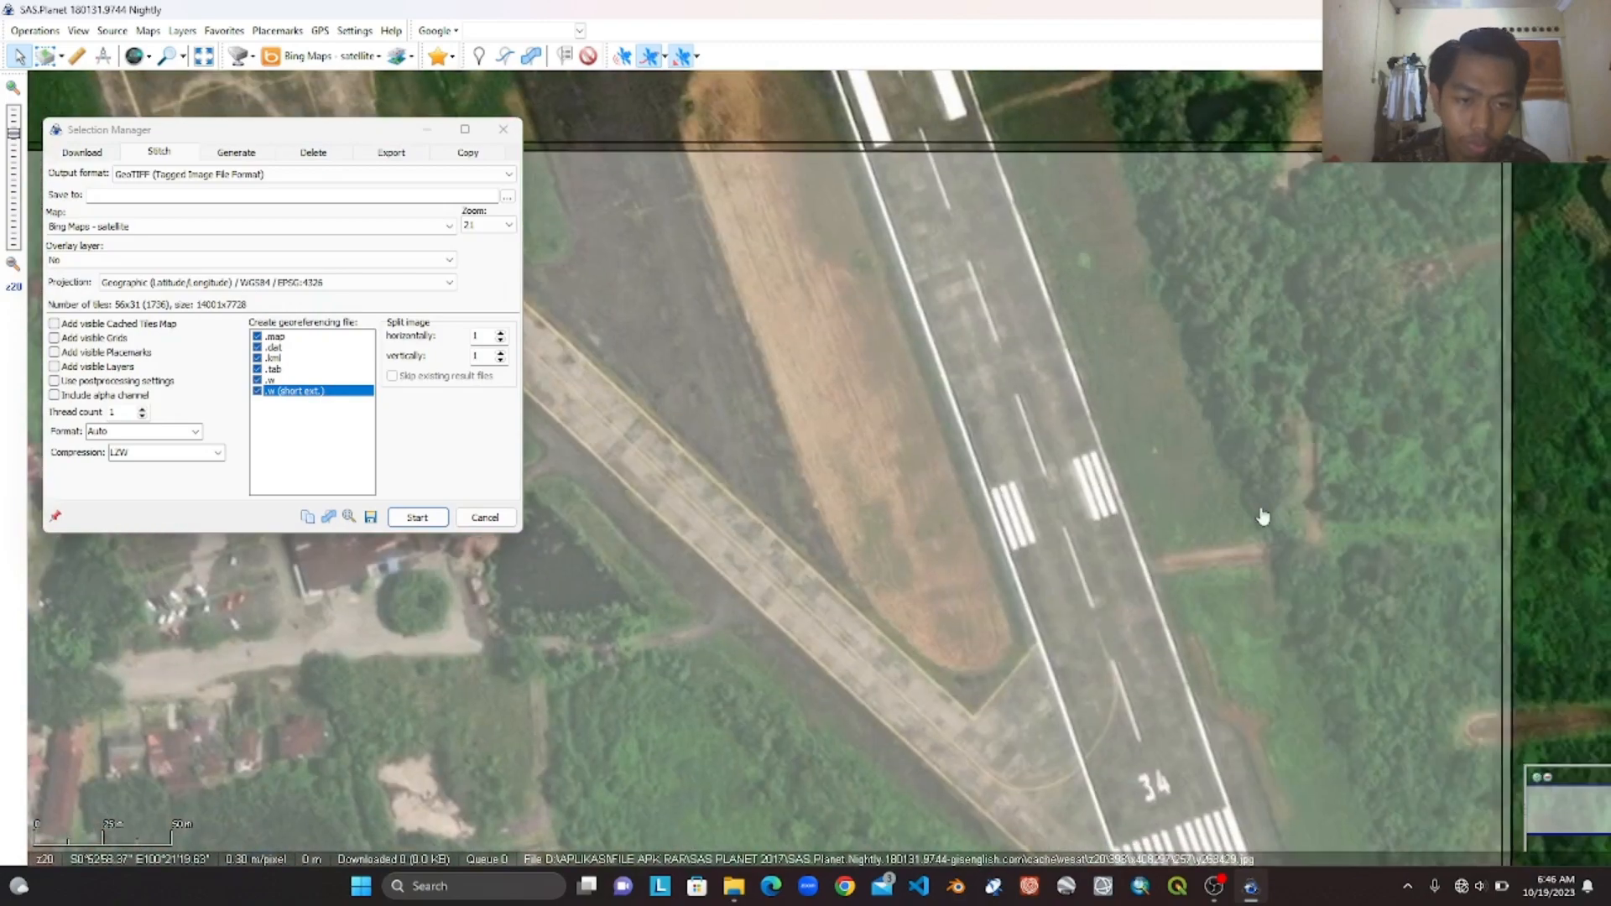
- Inspect the imagery down the selection's eastern side at z20, from the runway to the southern edge
left_click_drag(1175, 596, 1233, 306)
left_click_drag(1183, 646, 1241, 230)
left_click_drag(1129, 617, 1211, 252)
left_click_drag(1083, 470, 1170, 138)
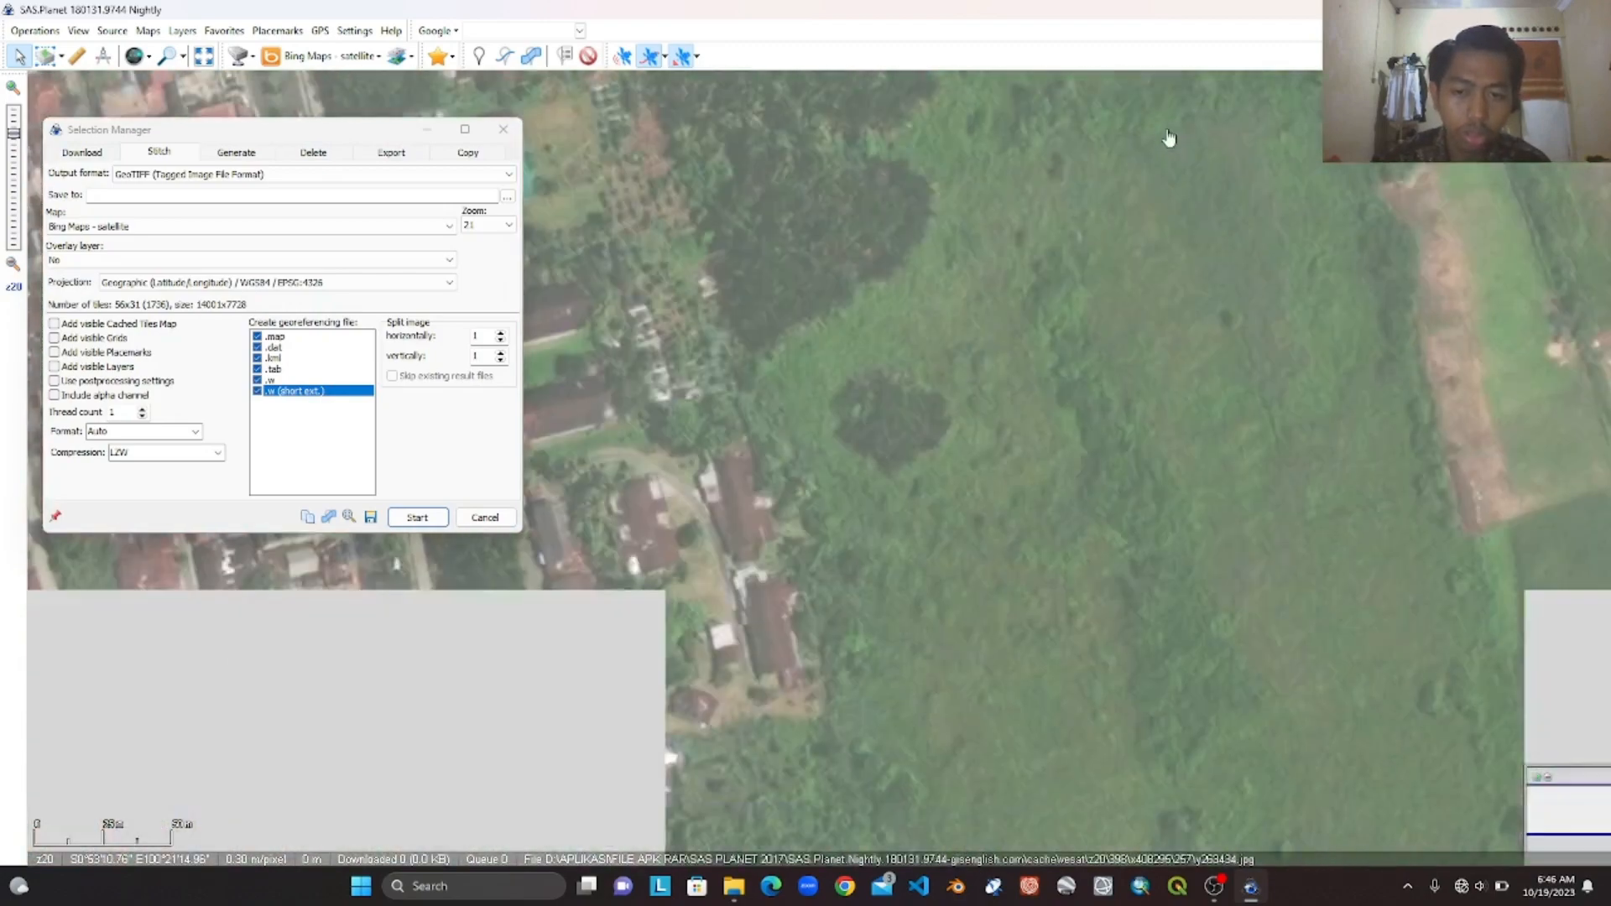
left_click_drag(1049, 671, 1130, 420)
left_click_drag(1040, 630, 1107, 335)
left_click_drag(1124, 747, 1175, 445)
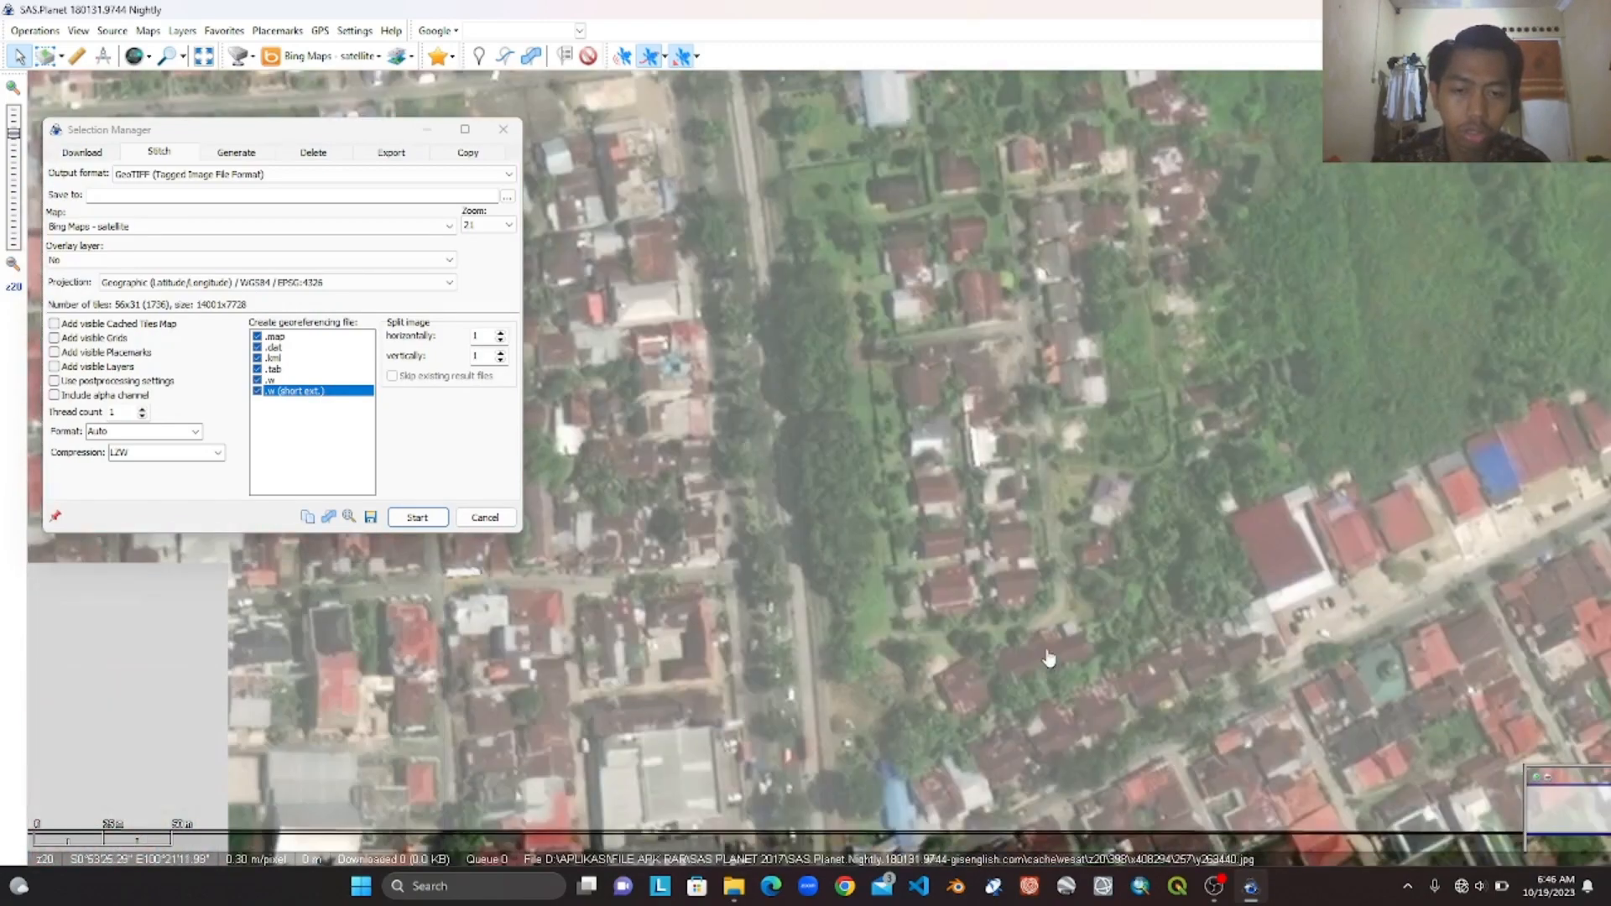
- Inspect the imagery along the selection's southern edge westward to the coast, ending with a z18 overview
left_click_drag(1049, 658, 1103, 252)
left_click_drag(991, 361, 1066, 629)
left_click_drag(881, 352, 1217, 646)
left_click_drag(948, 579, 1279, 550)
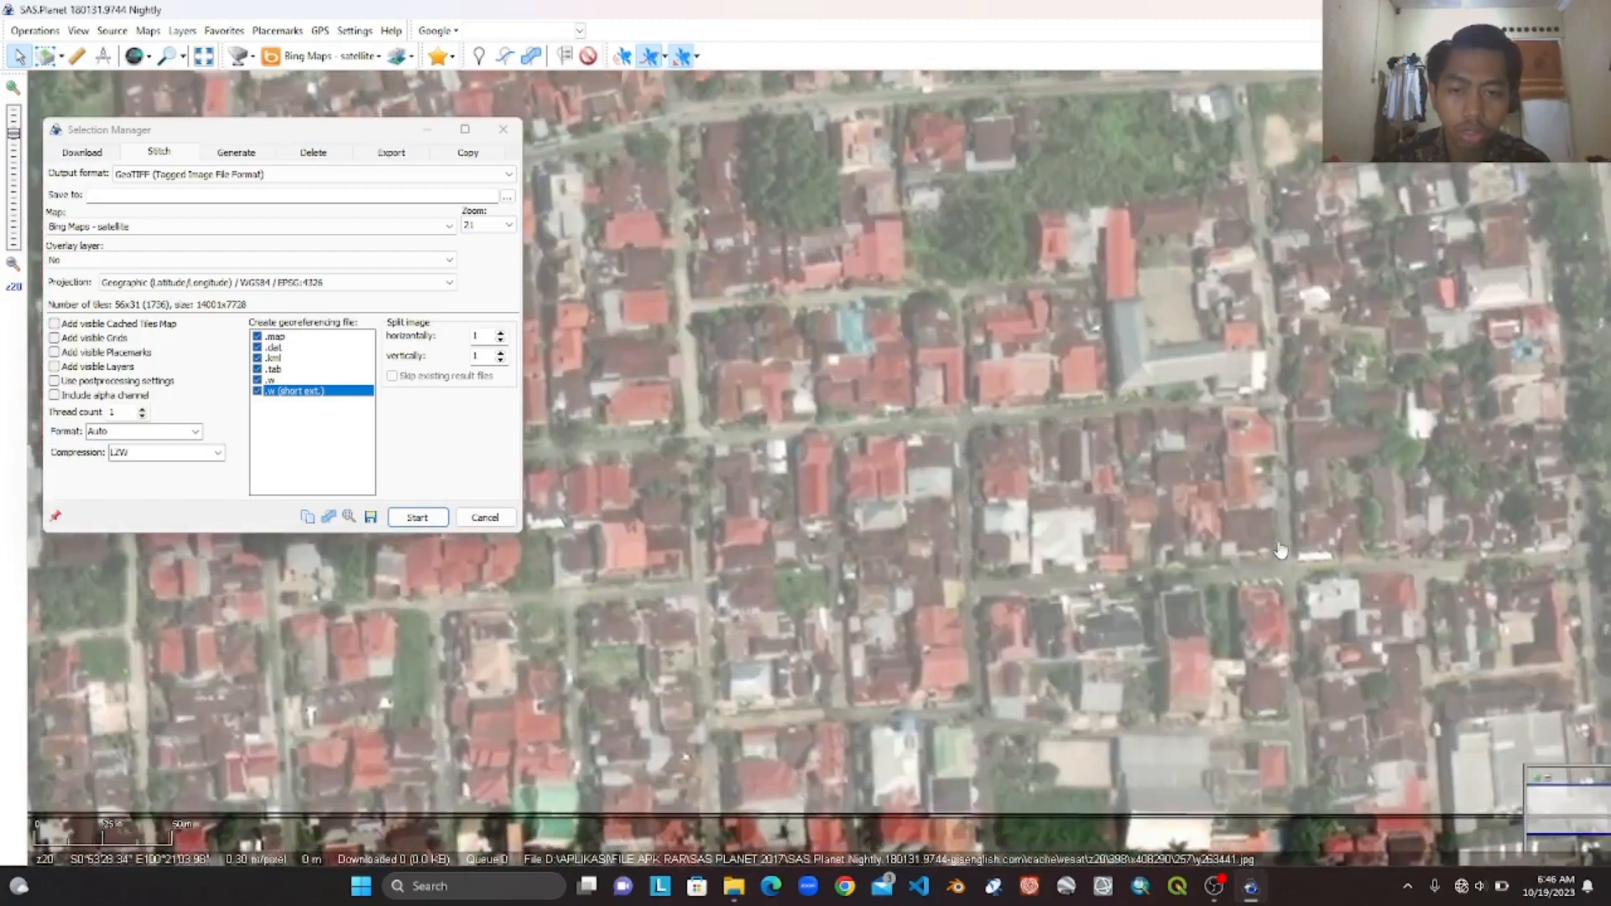
left_click_drag(940, 545, 1275, 562)
left_click_drag(940, 579, 1238, 553)
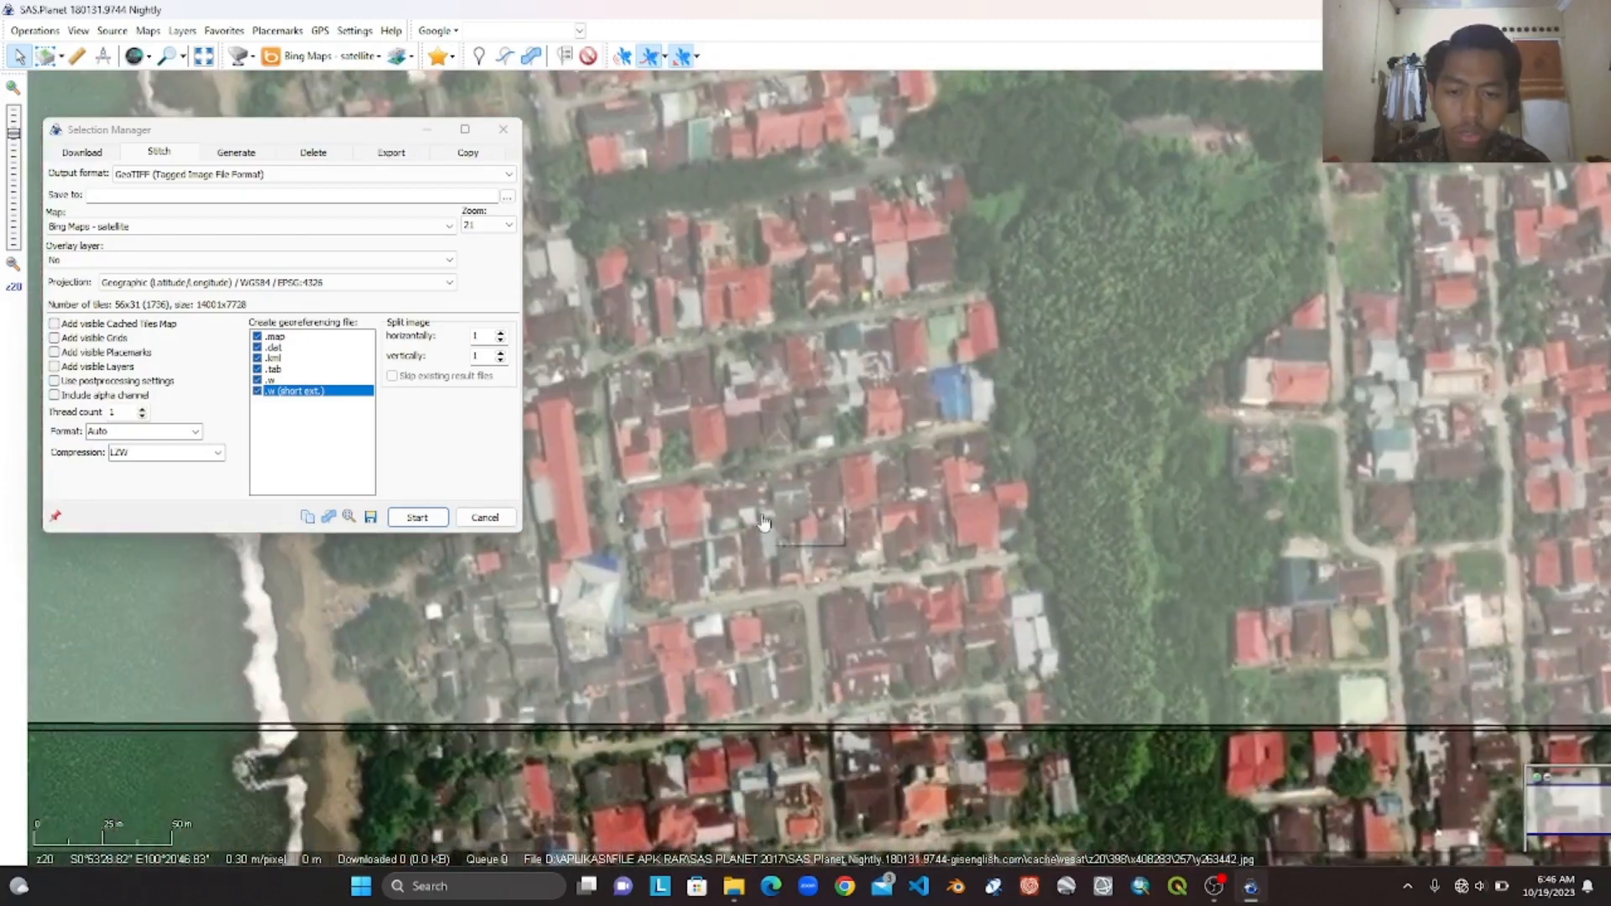
left_click_drag(764, 522, 1174, 647)
left_click_drag(915, 504, 1200, 587)
left_click_drag(1258, 537, 1005, 693)
scroll(1005, 692, "up", 1)
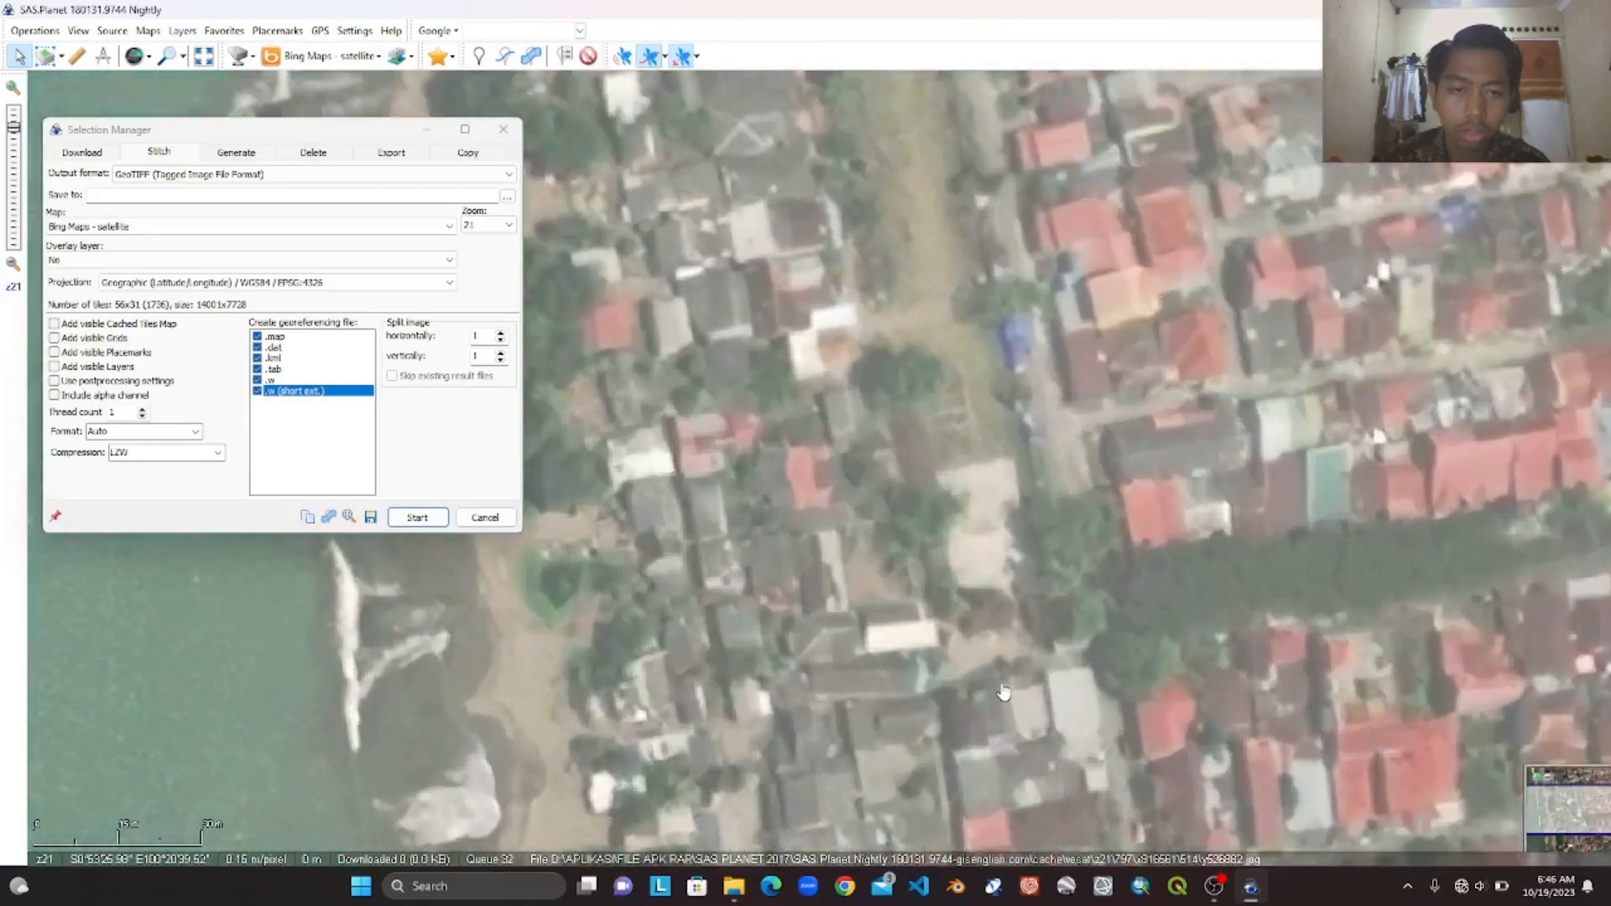
scroll(1004, 692, "down", 3)
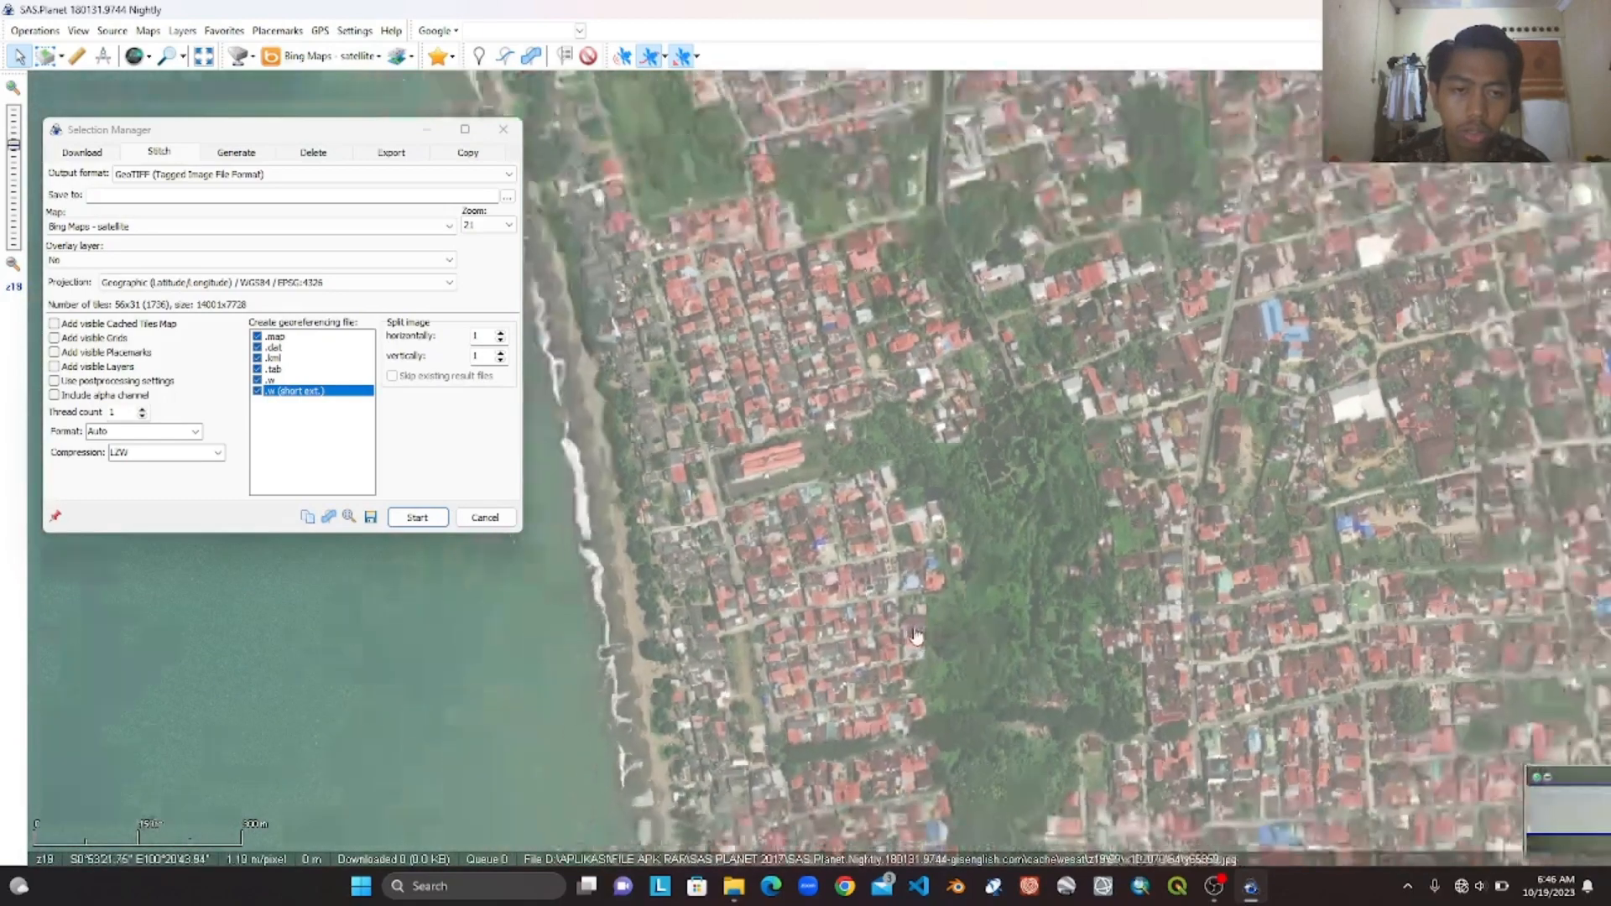
left_click_drag(1210, 532, 1064, 618)
left_click_drag(811, 670, 967, 511)
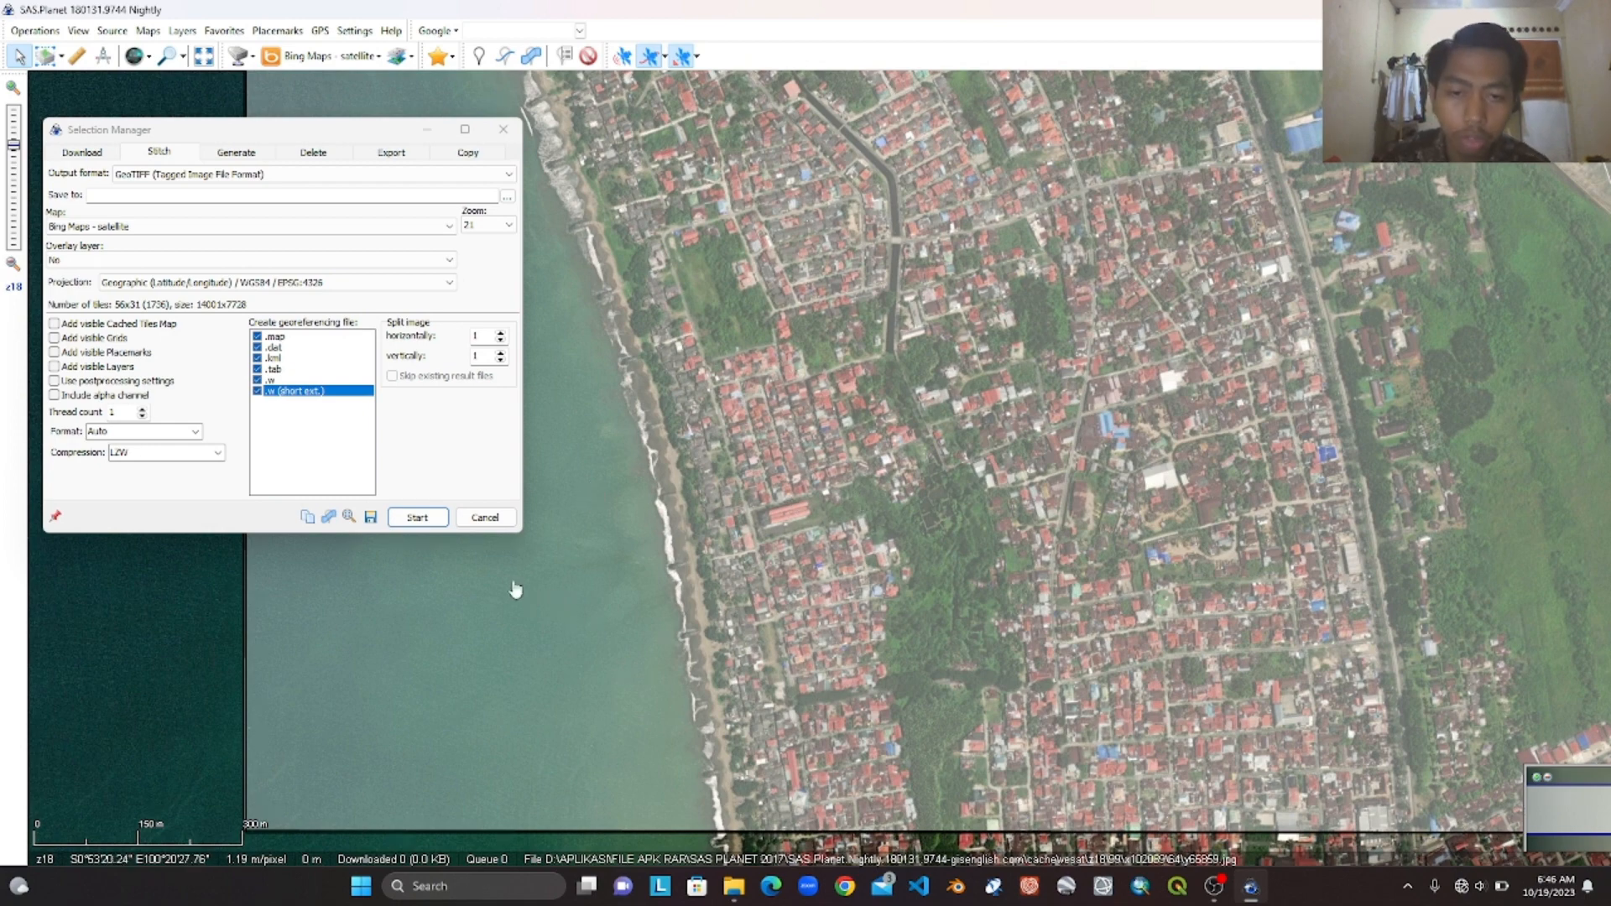
- Cancel the stitch export, close SAS.Planet and start ArcMap with a blank map
left_click(487, 518)
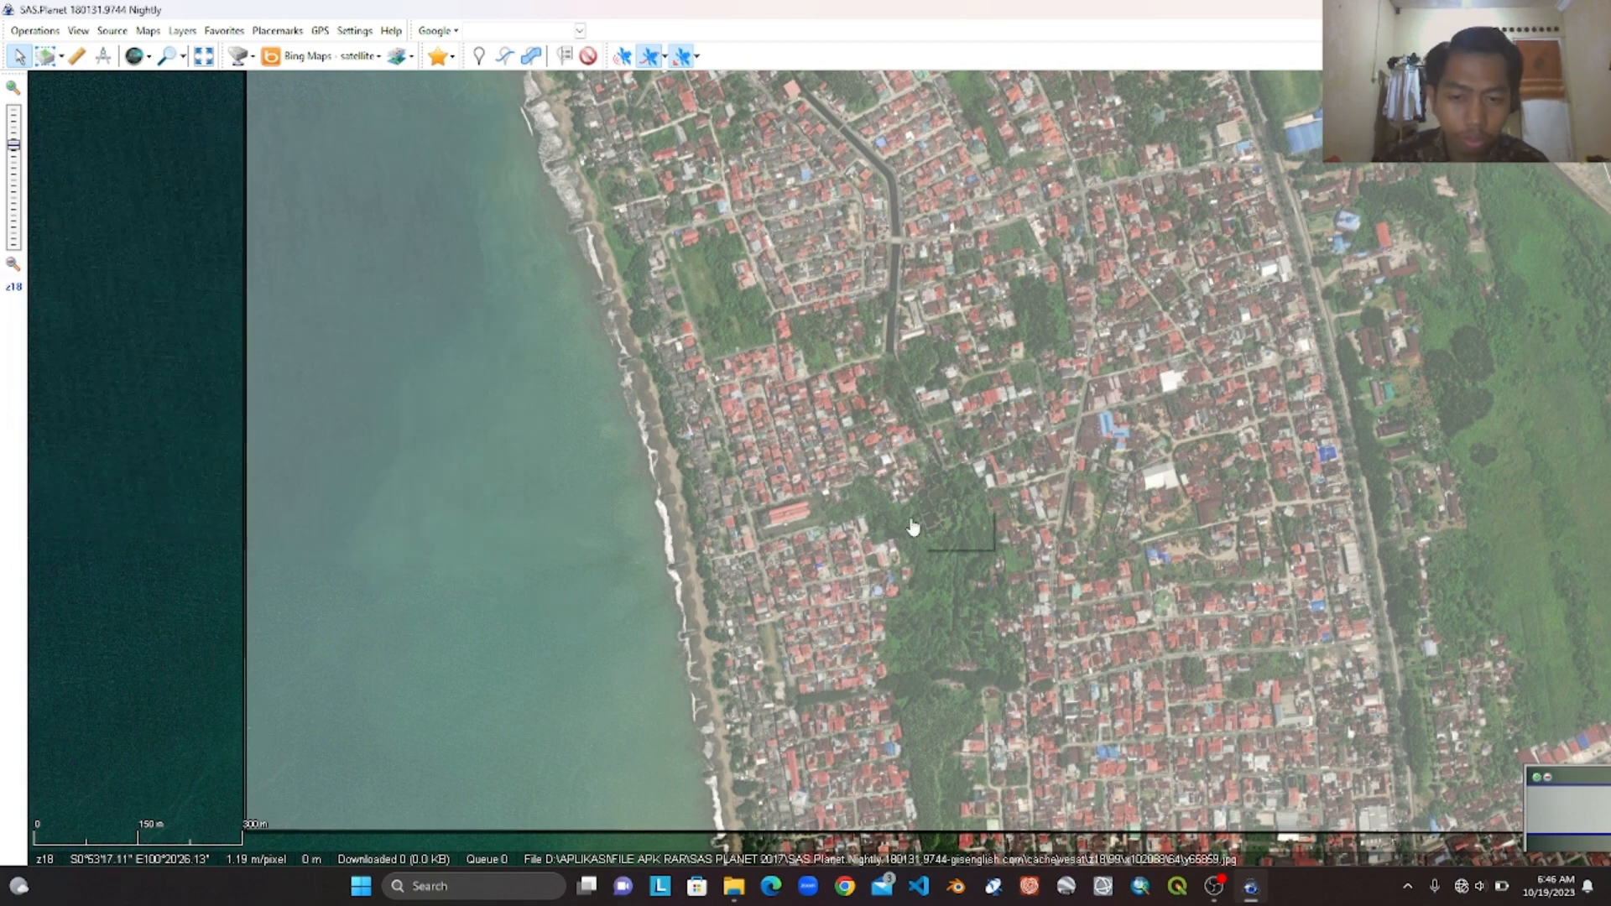
left_click(1590, 10)
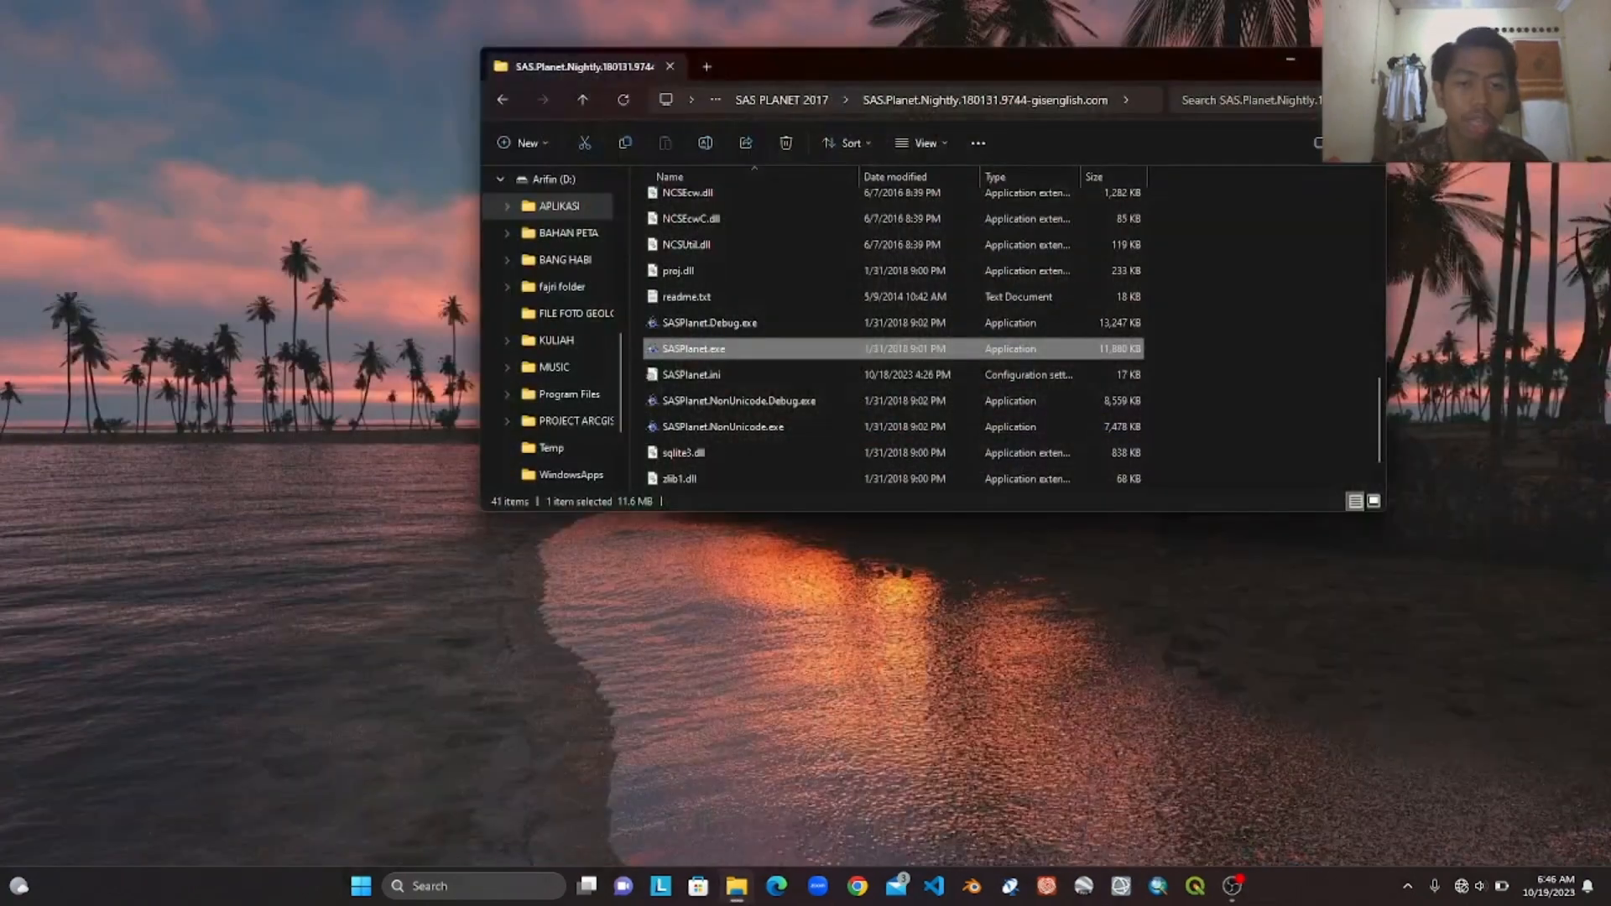
left_click(1162, 886)
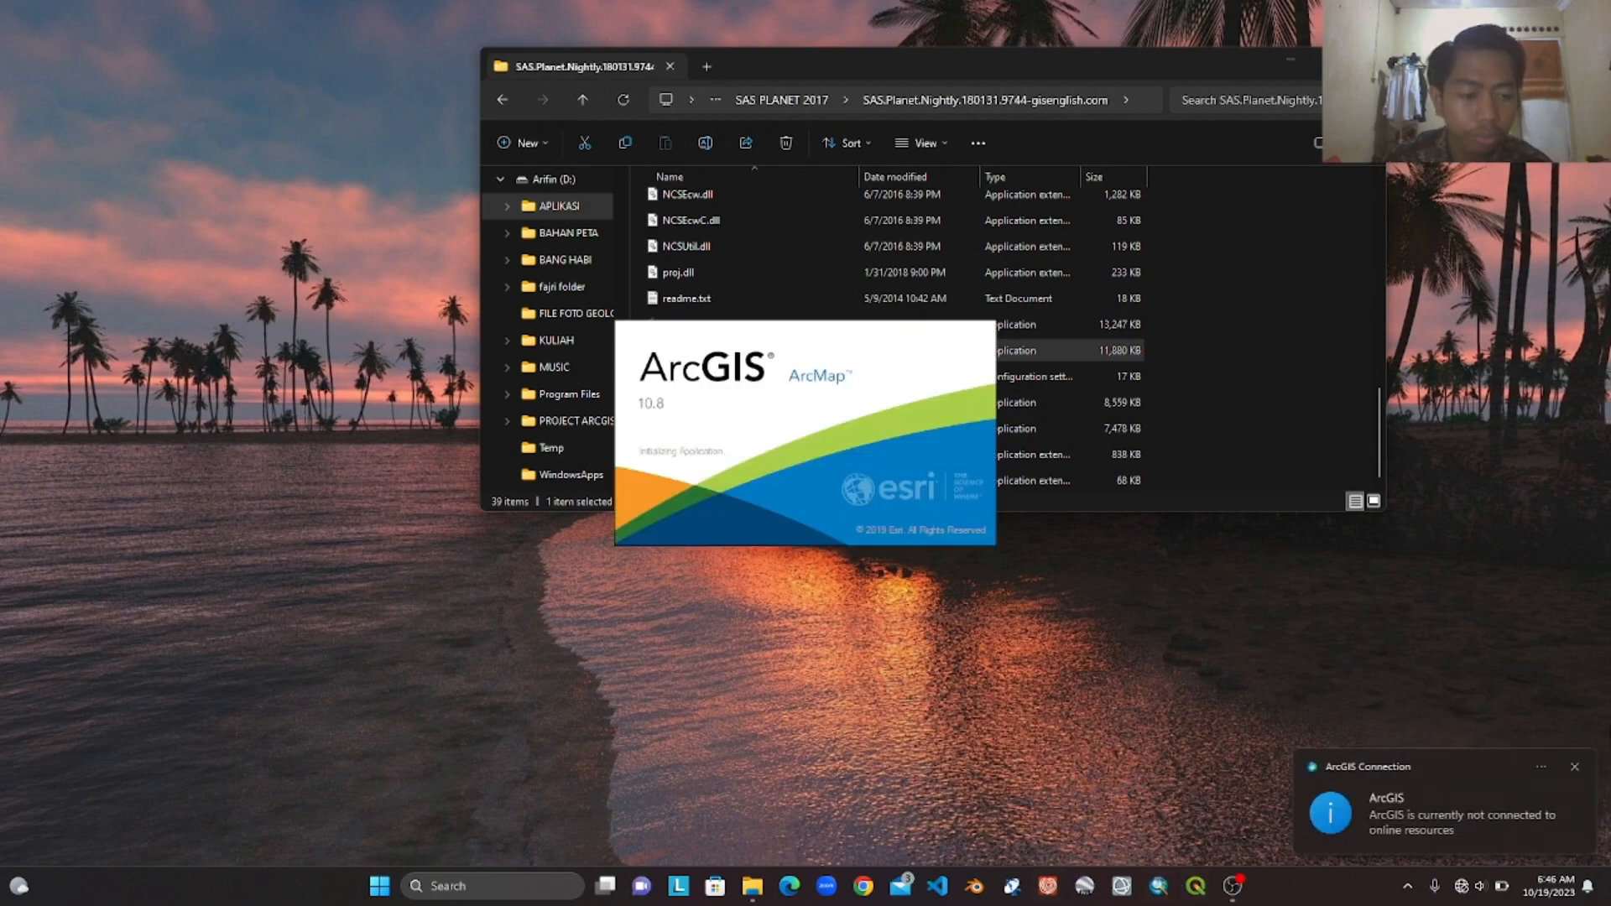
left_click(1574, 767)
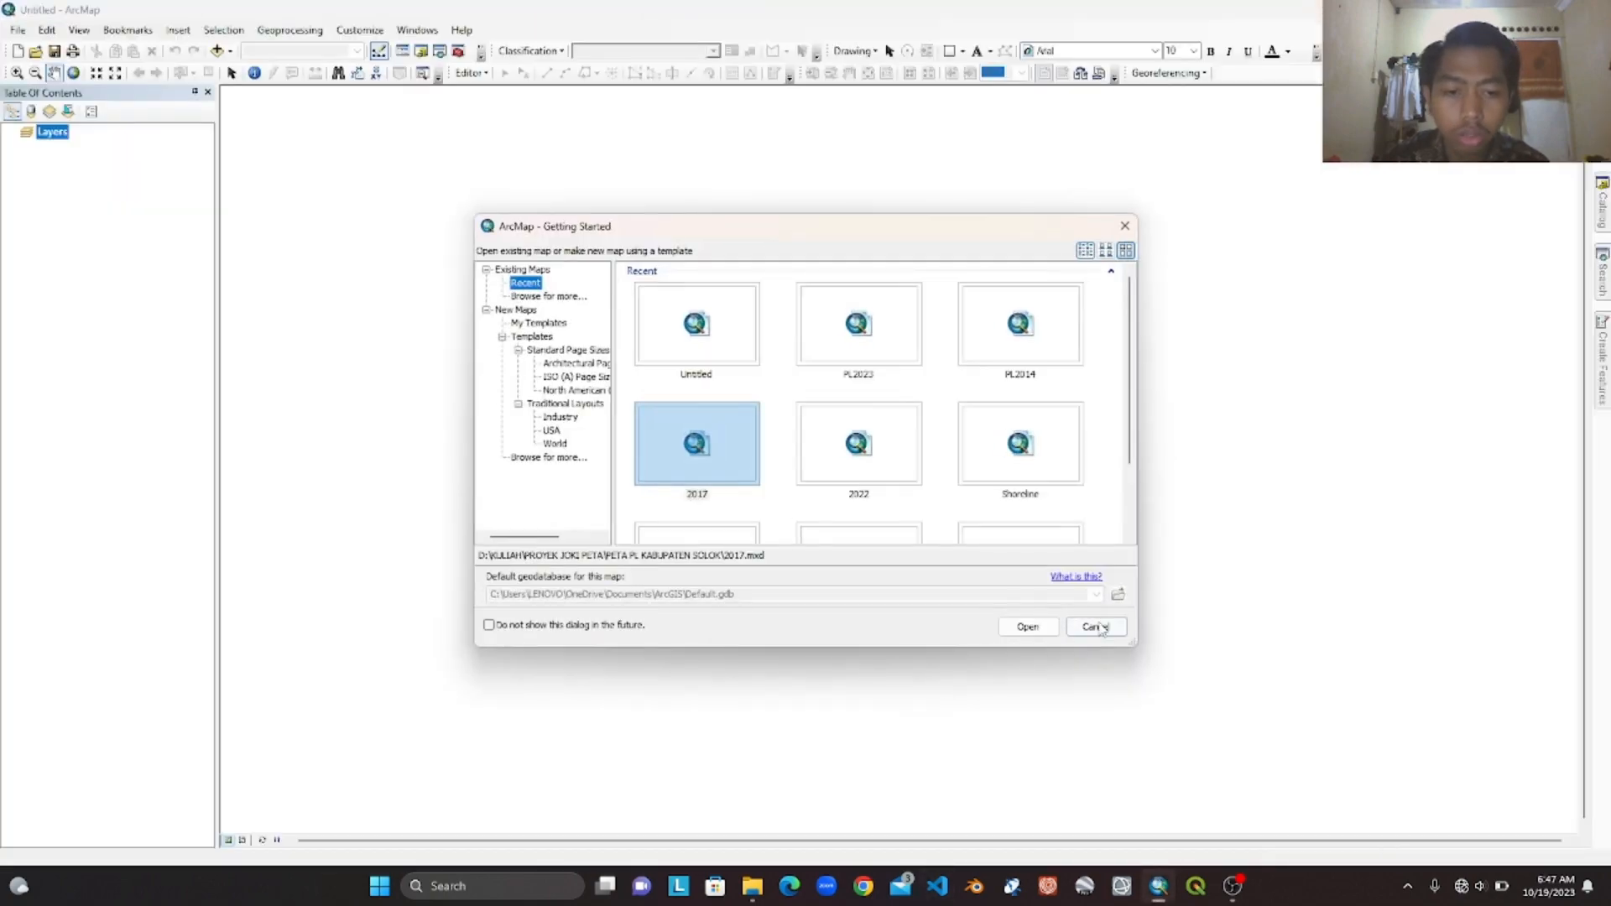
left_click(1101, 628)
- Switch to File Explorer and open KULIAH > SEMESTER 7 > TATA RUANG > APLIKASI TATA RUANG on drive D
left_click(752, 886)
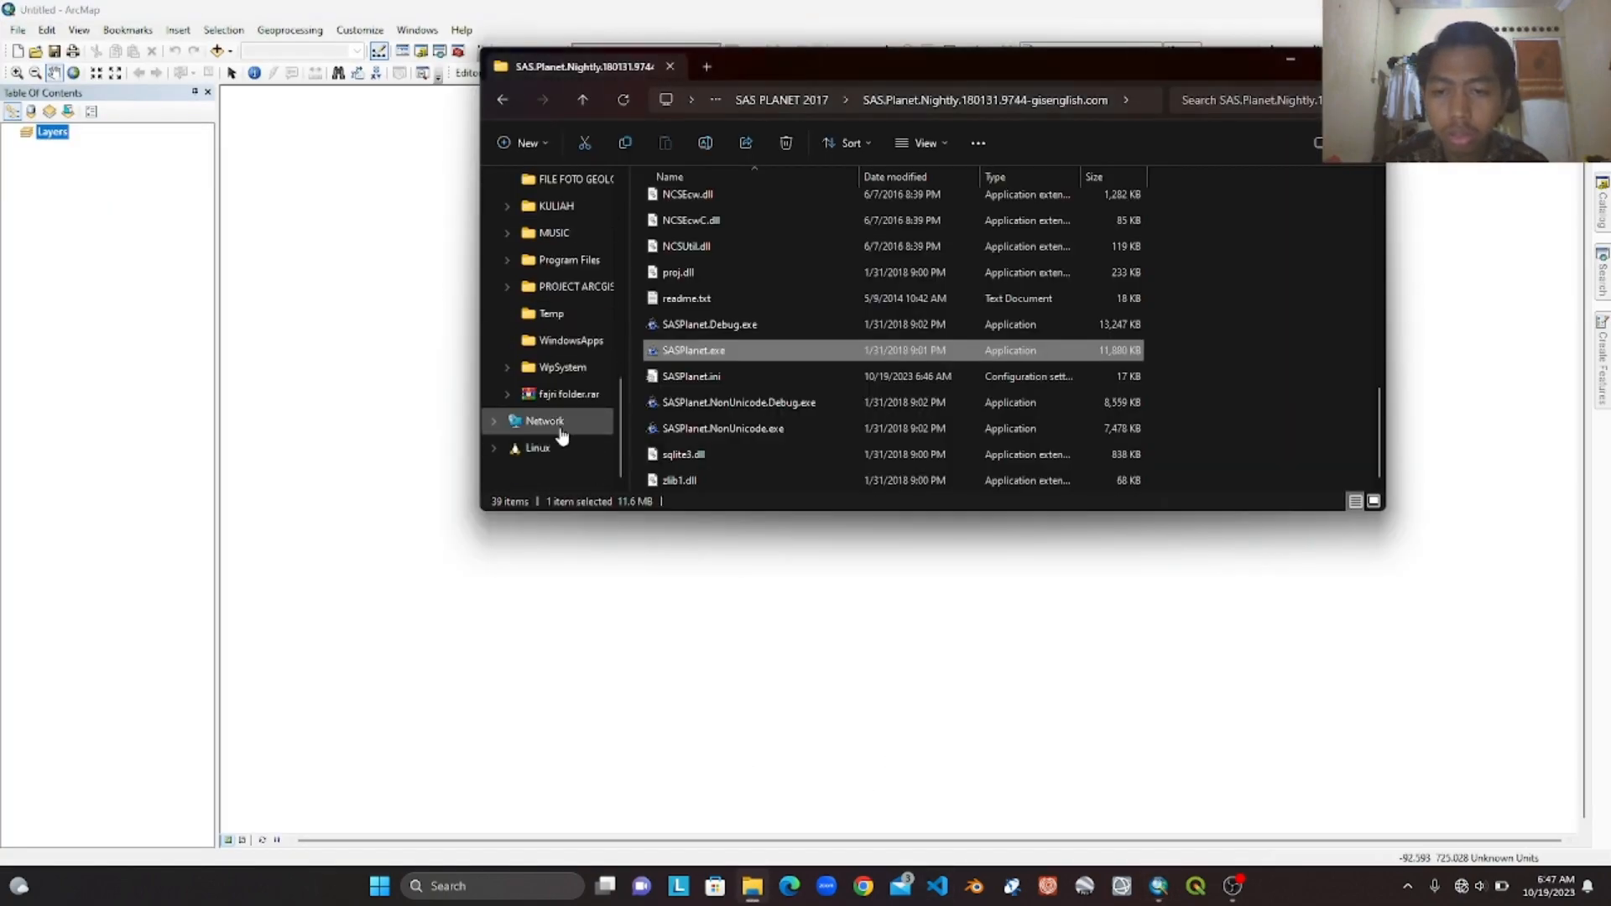
scroll(560, 433, "up", 5)
left_click(550, 447)
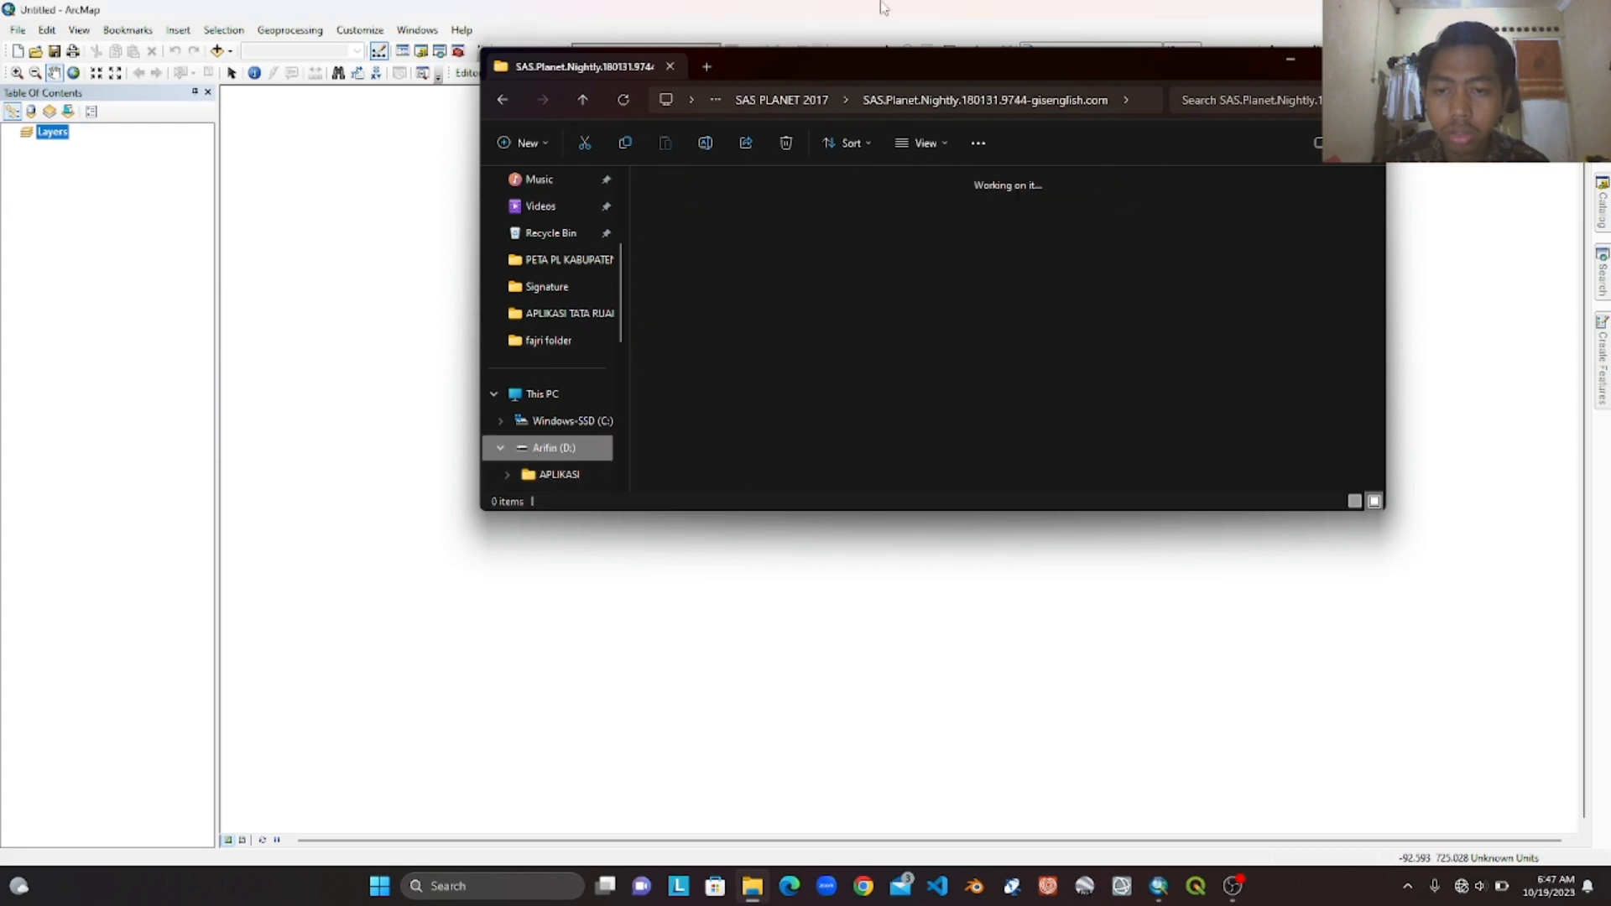
left_click(1116, 234)
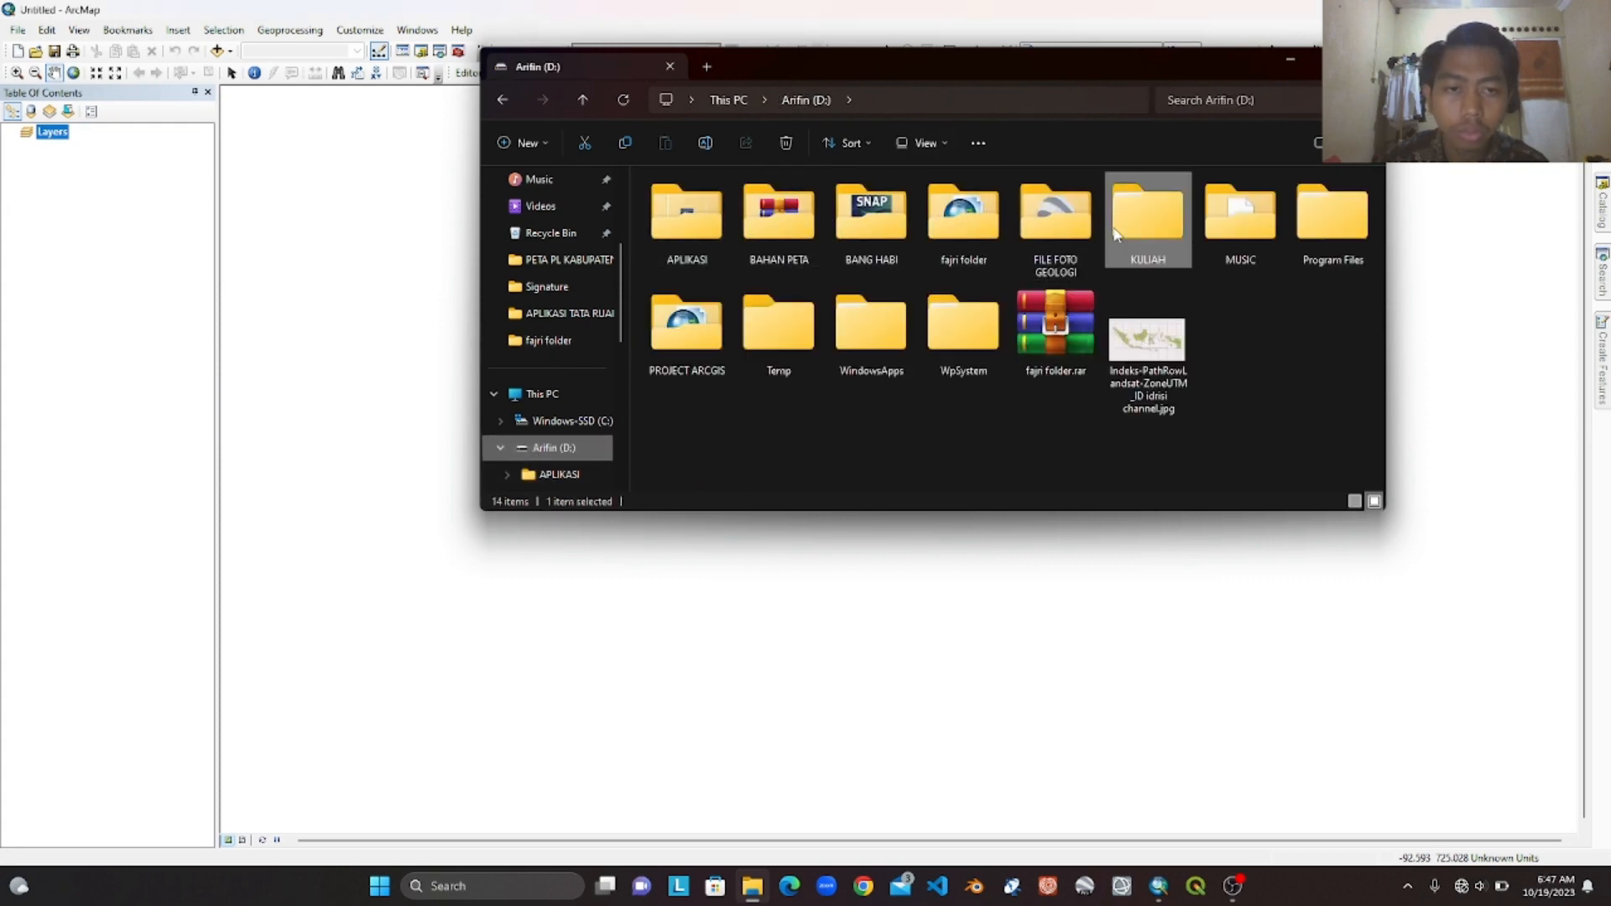
double_click(1116, 235)
left_click(697, 392)
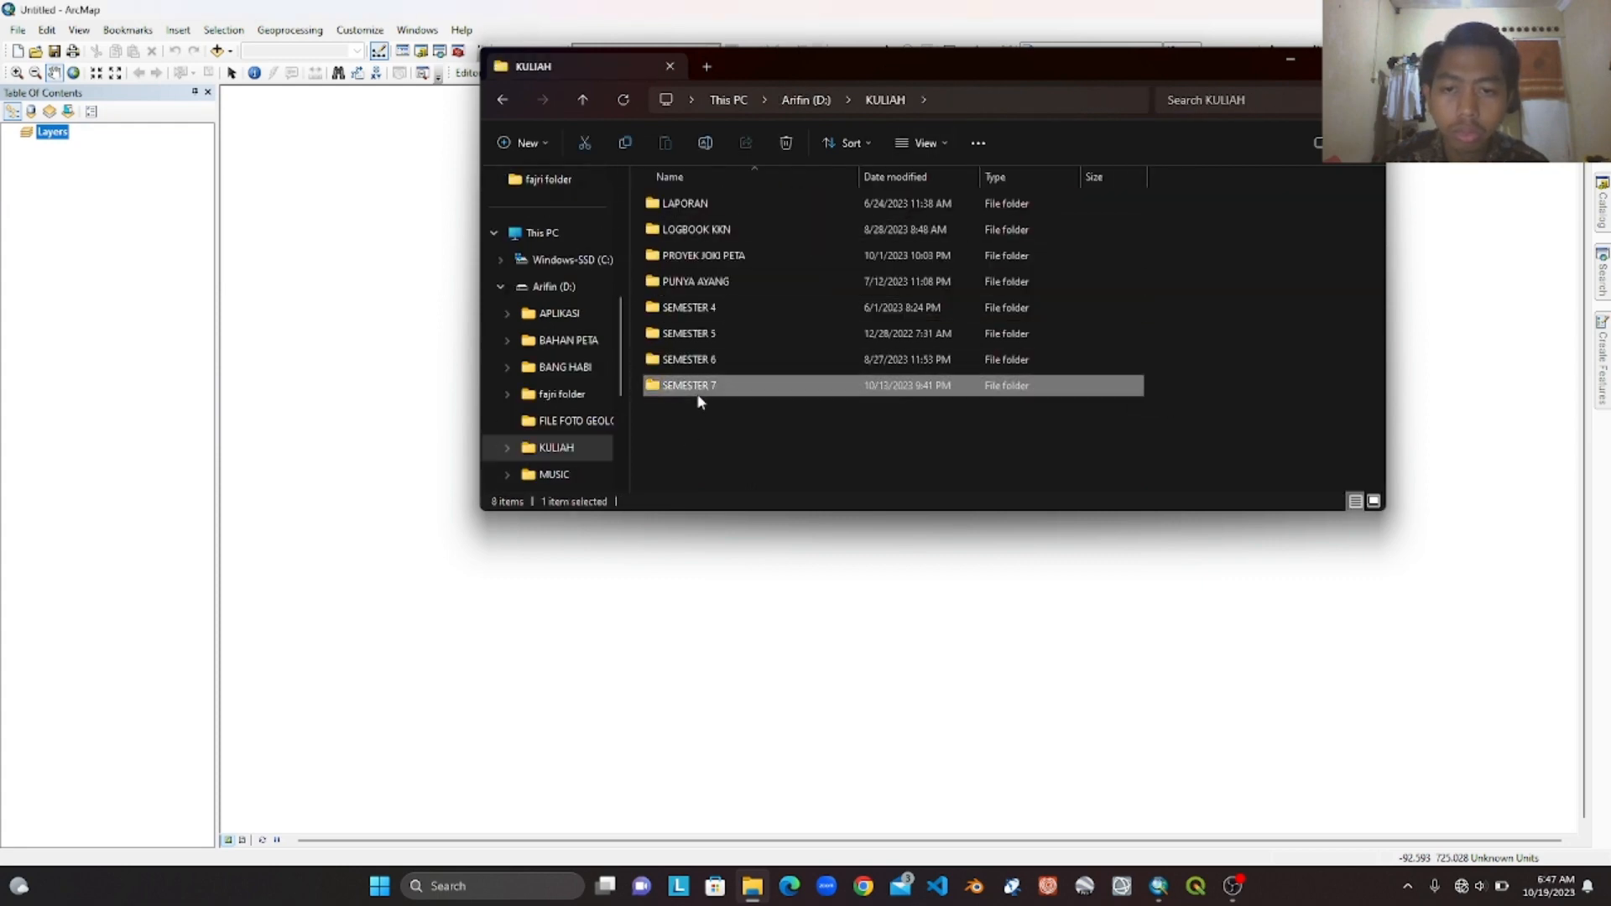
double_click(697, 387)
double_click(693, 230)
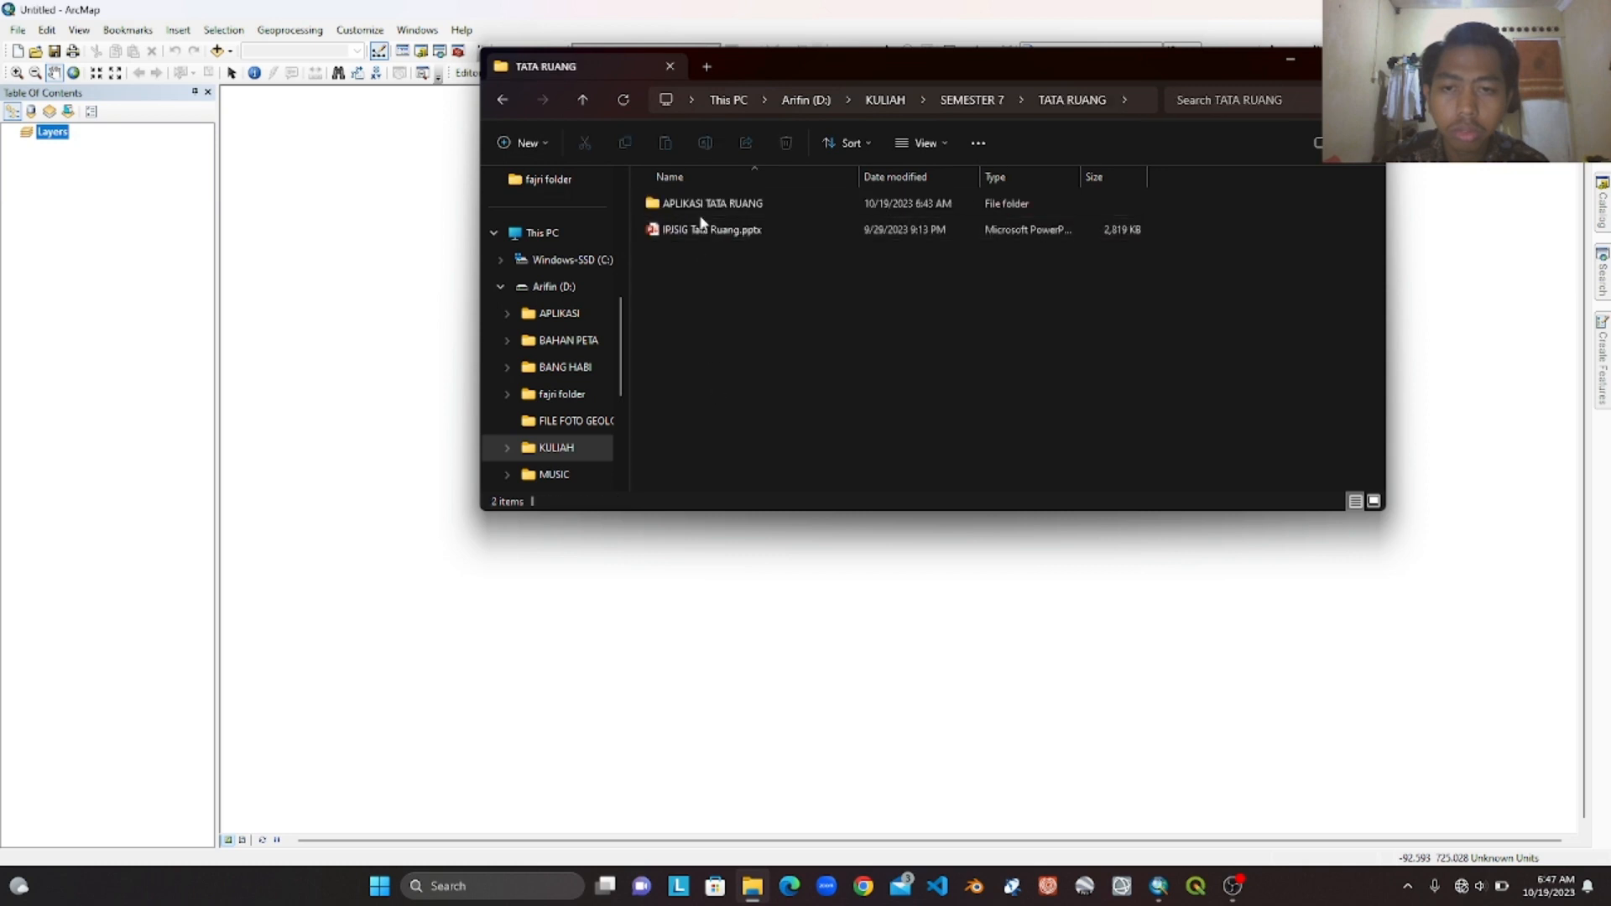
double_click(703, 206)
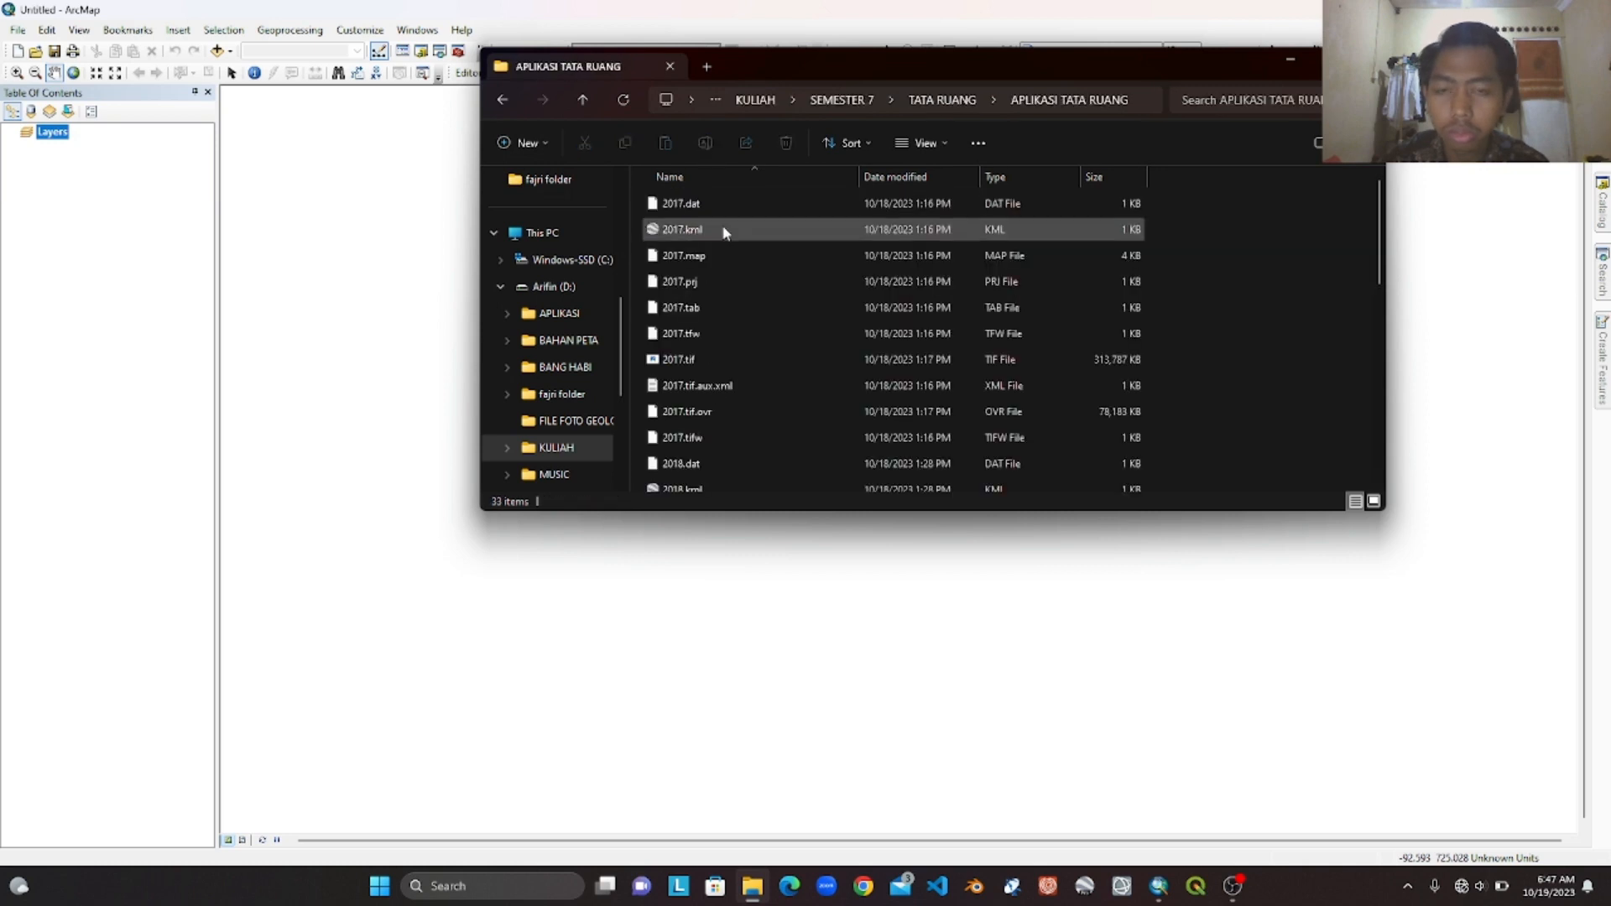
- Add the 2018.tif image from the folder to the blank ArcMap map and look over its extent
scroll(776, 334, "down", 2)
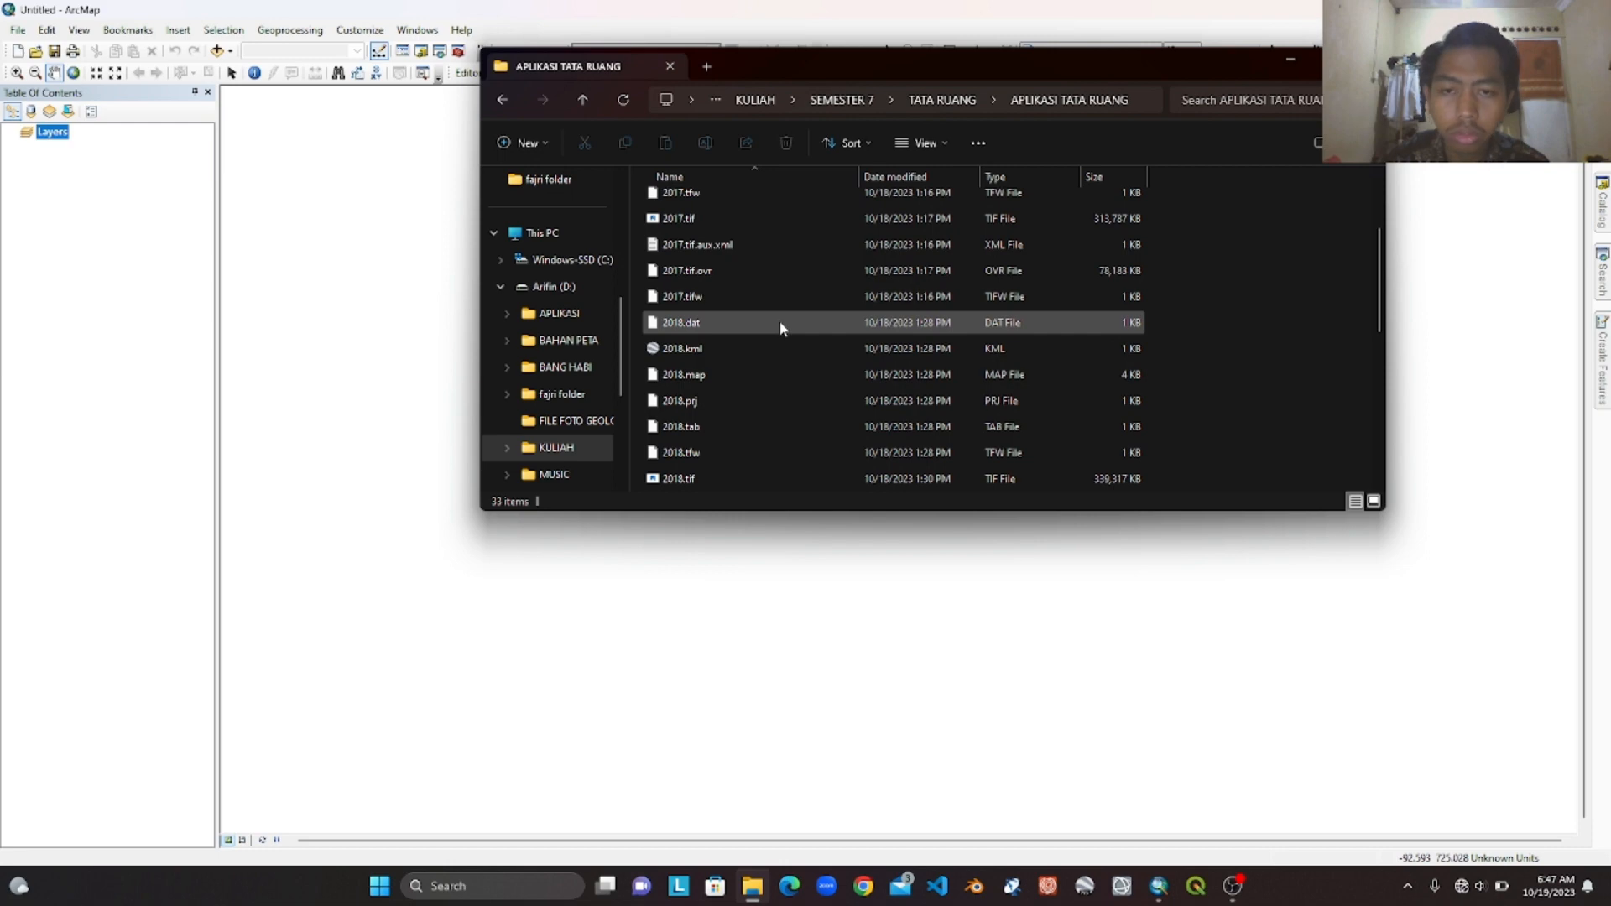
scroll(779, 321, "down", 2)
left_click(740, 322)
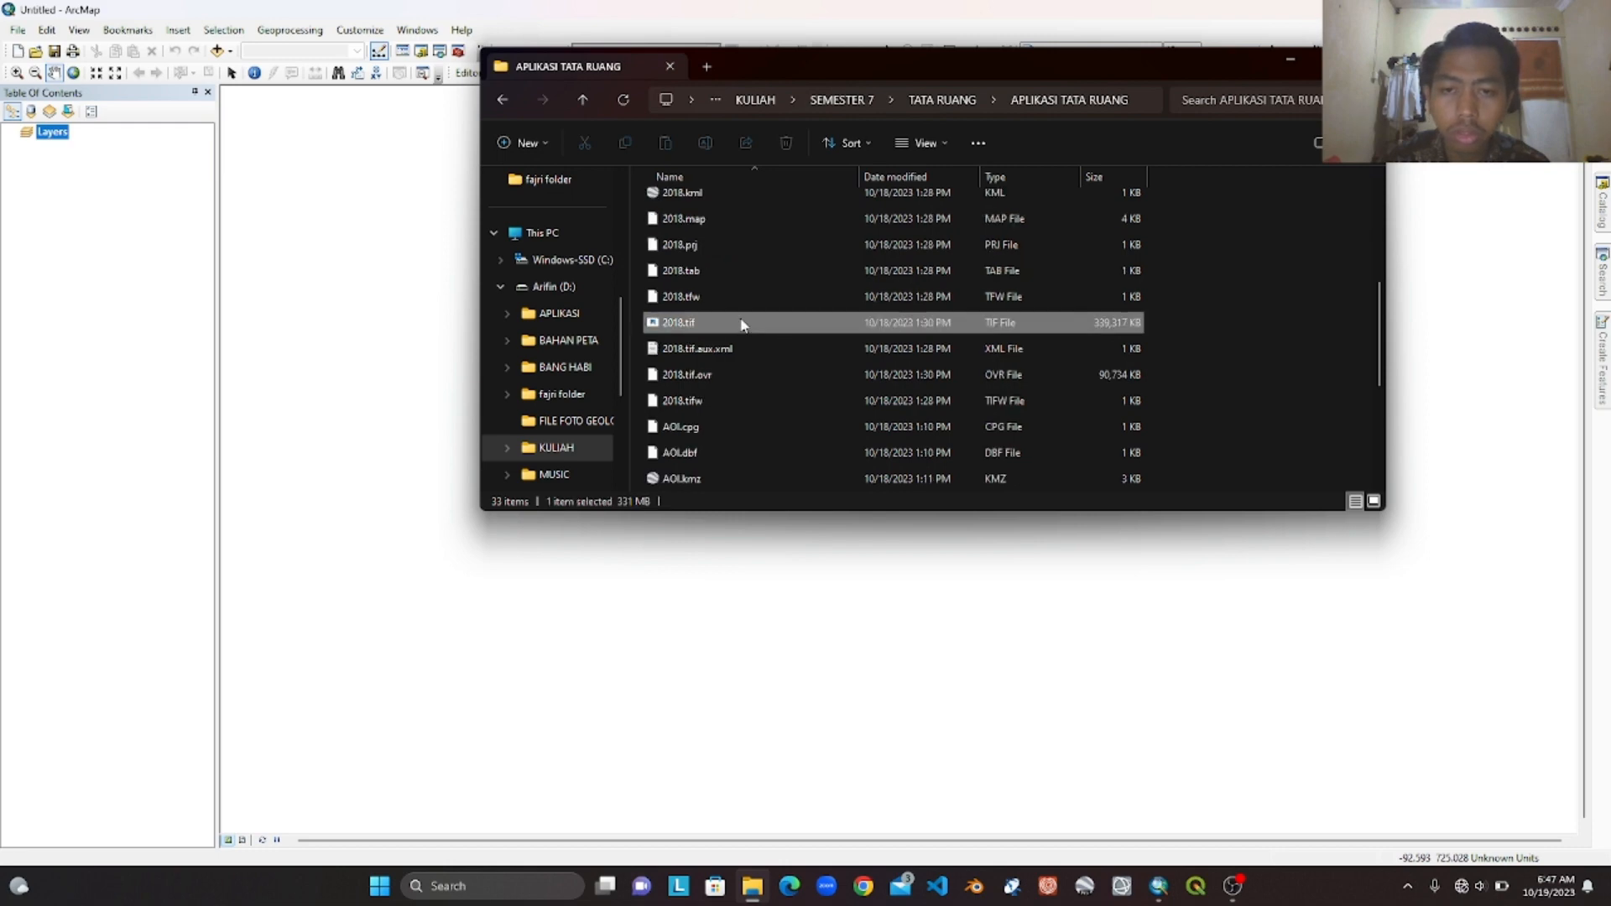
left_click_drag(740, 323, 837, 593)
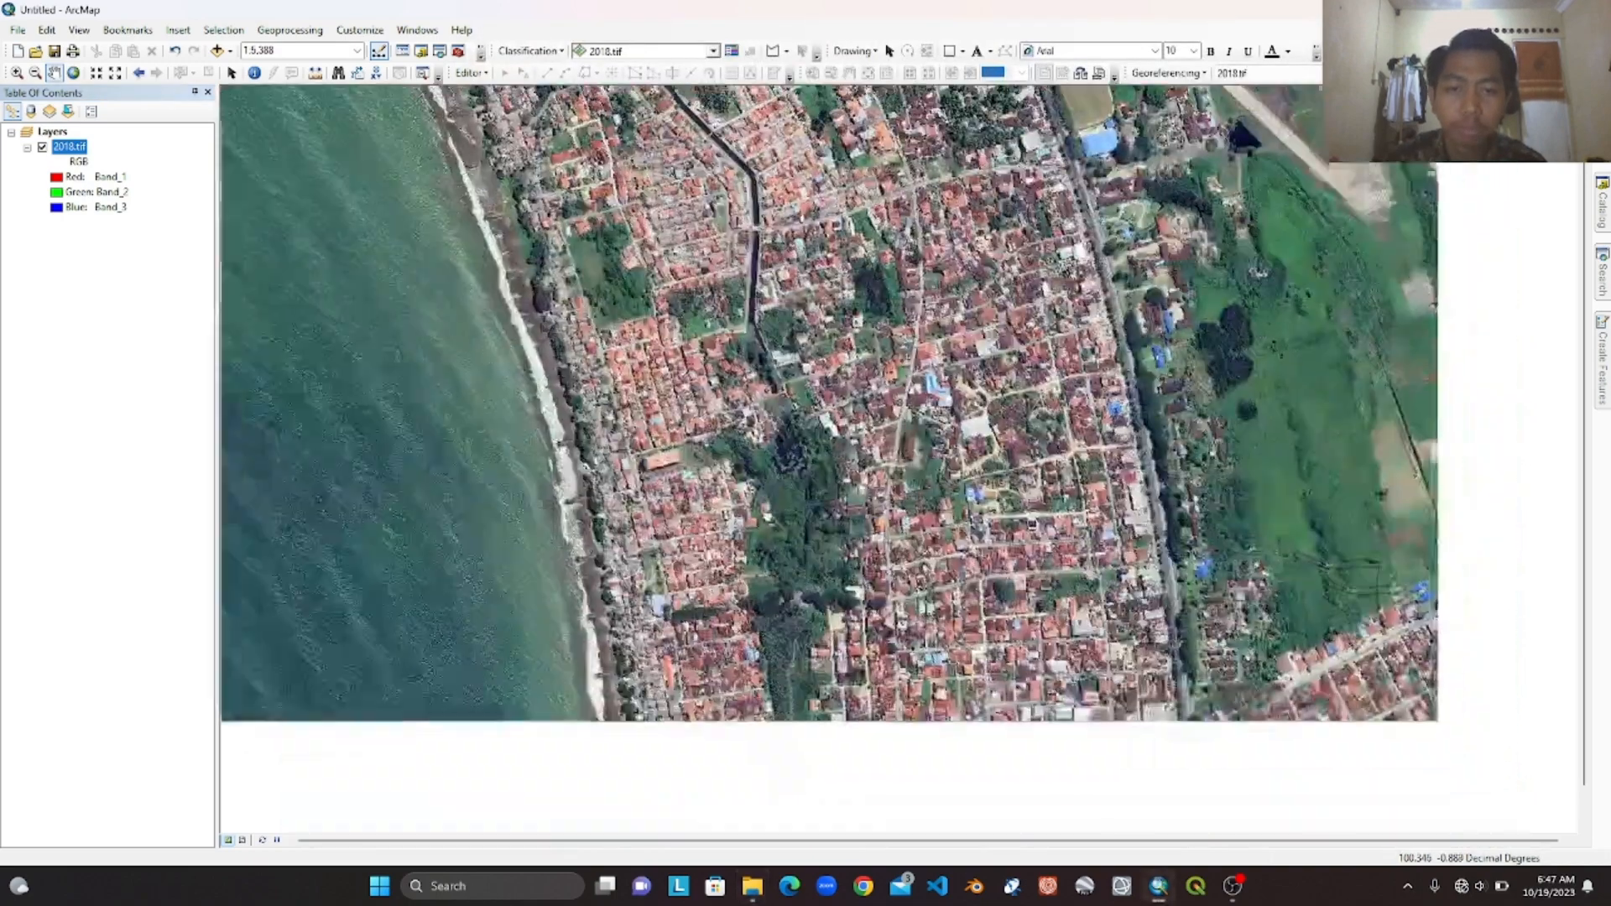
left_click_drag(833, 454, 846, 495)
left_click_drag(847, 495, 874, 533)
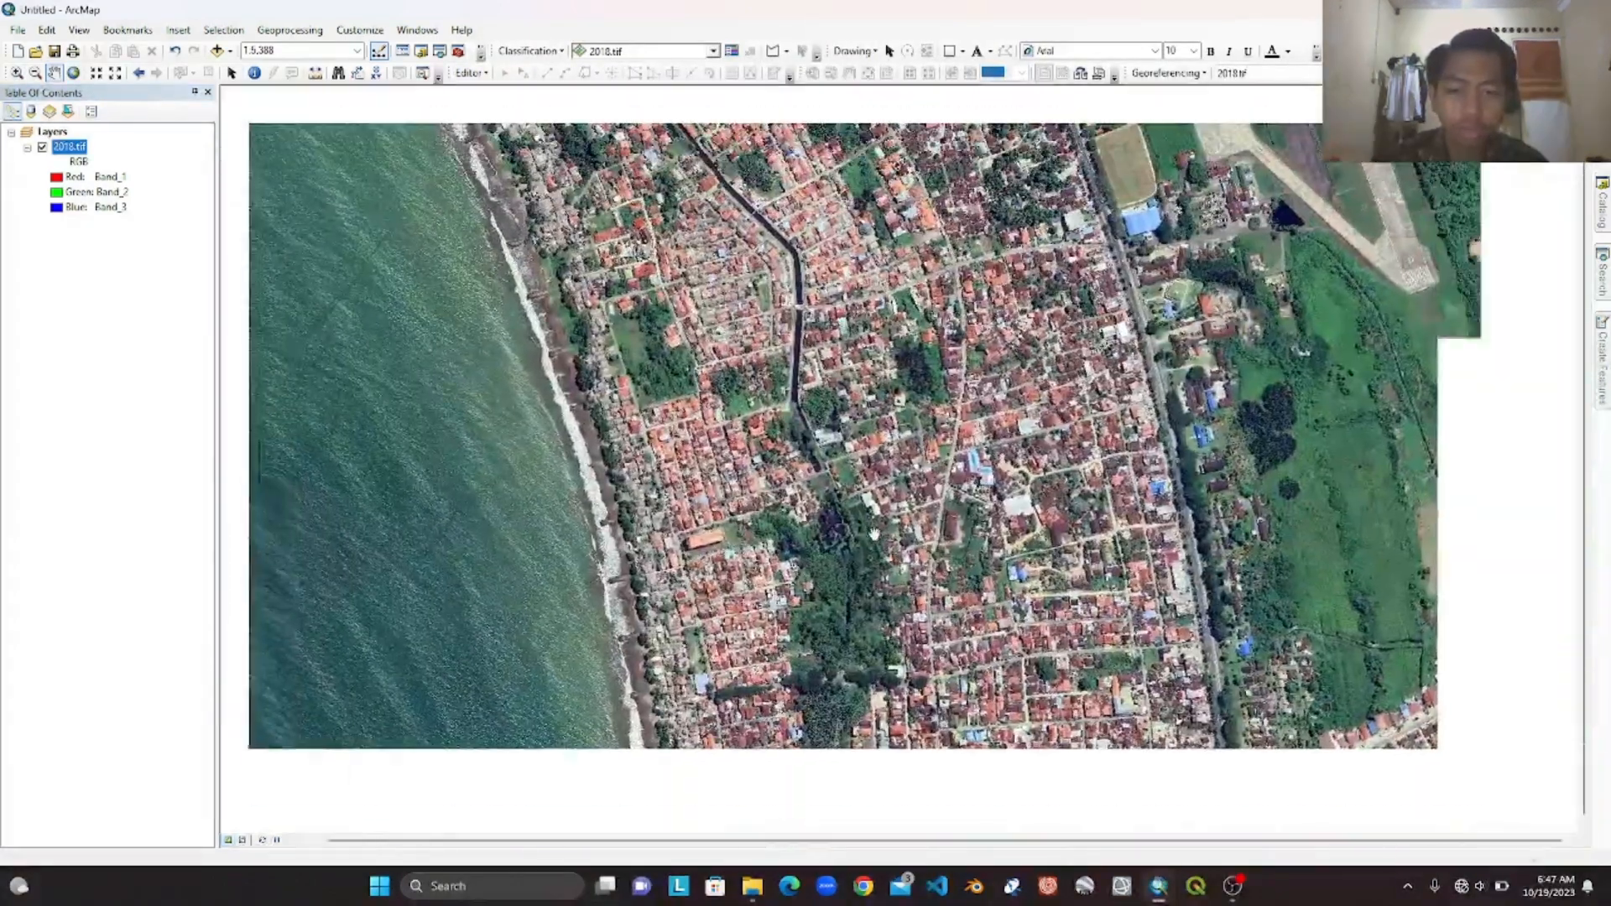
scroll(874, 534, "up", 1)
left_click_drag(839, 446, 929, 491)
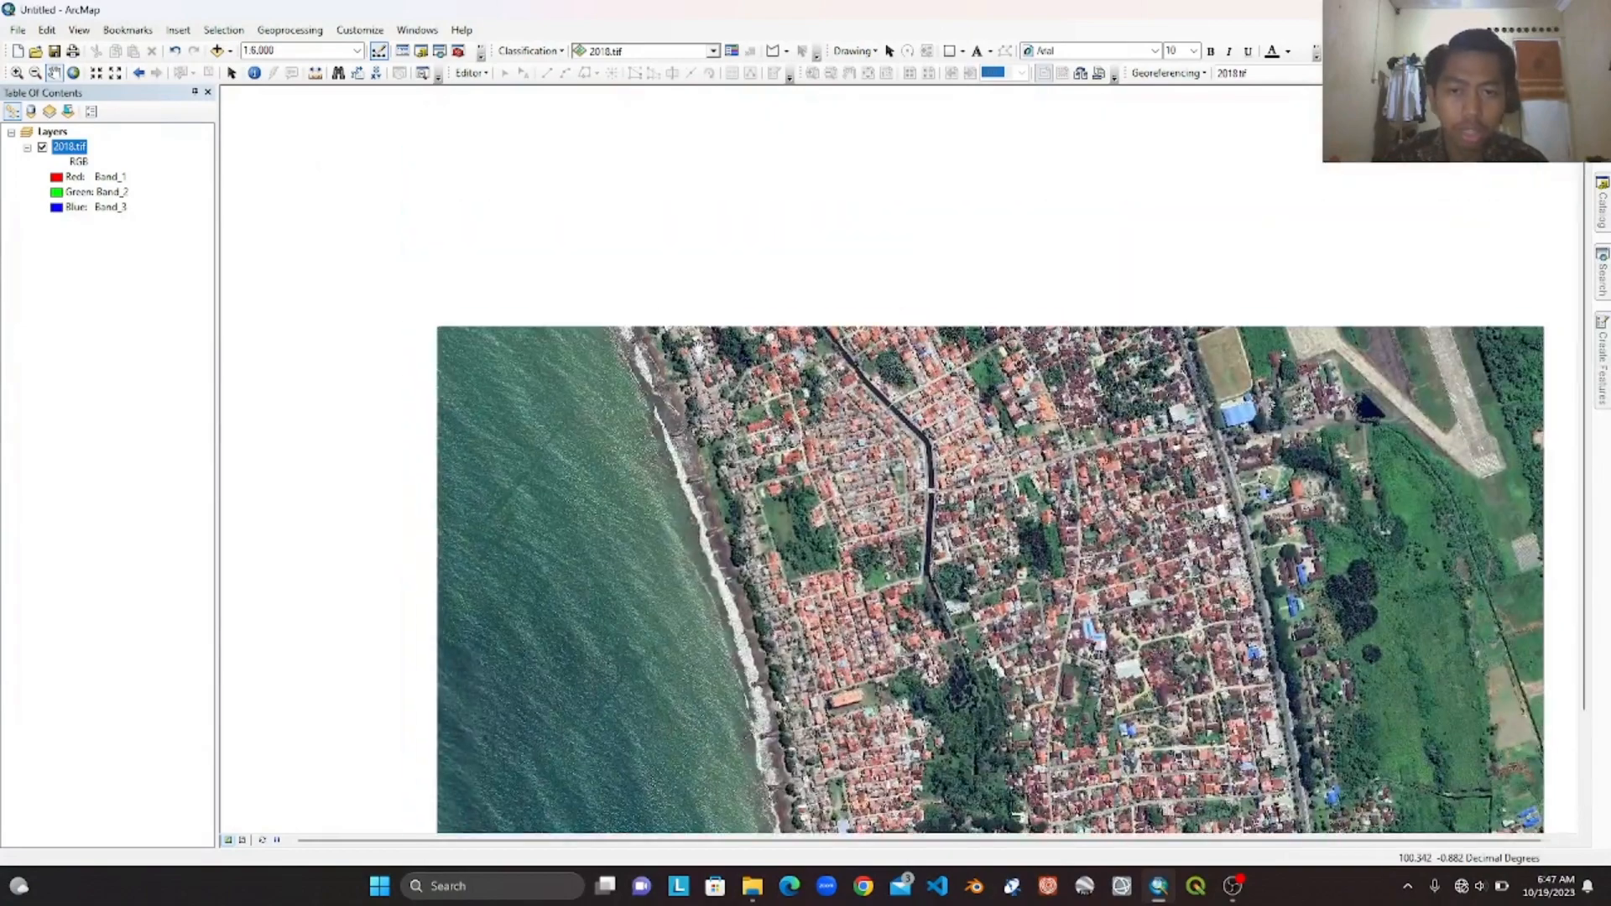
- Inspect the 2018.tif image close up along the northern coast and at its full extent
scroll(684, 338, "down", 3)
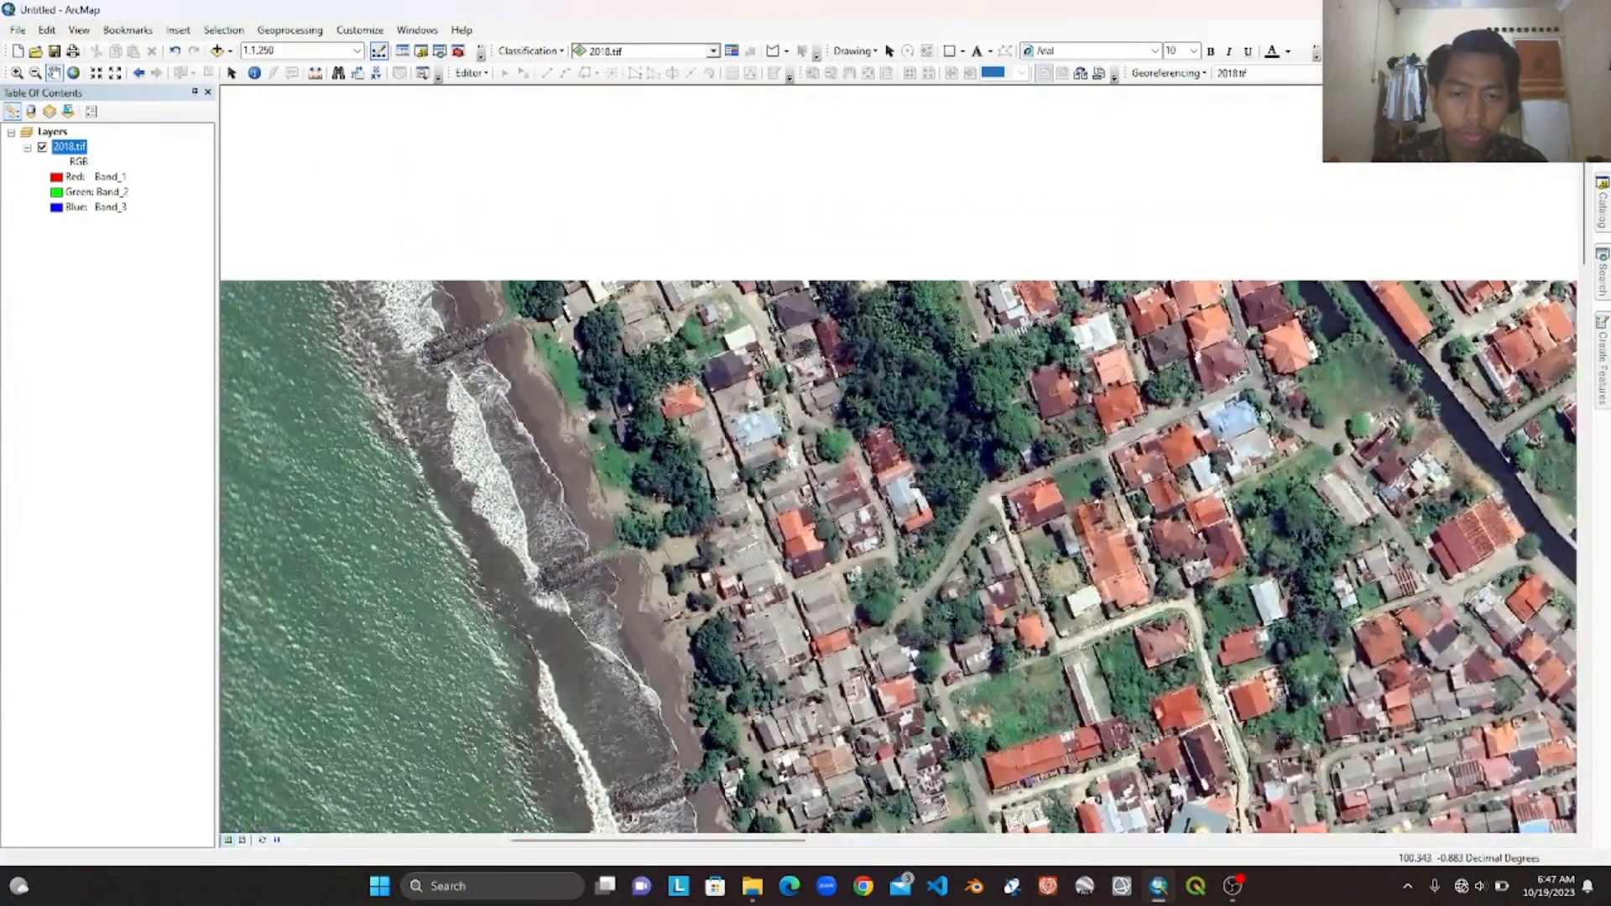
left_click_drag(1131, 654, 1009, 511)
scroll(1010, 511, "up", 1)
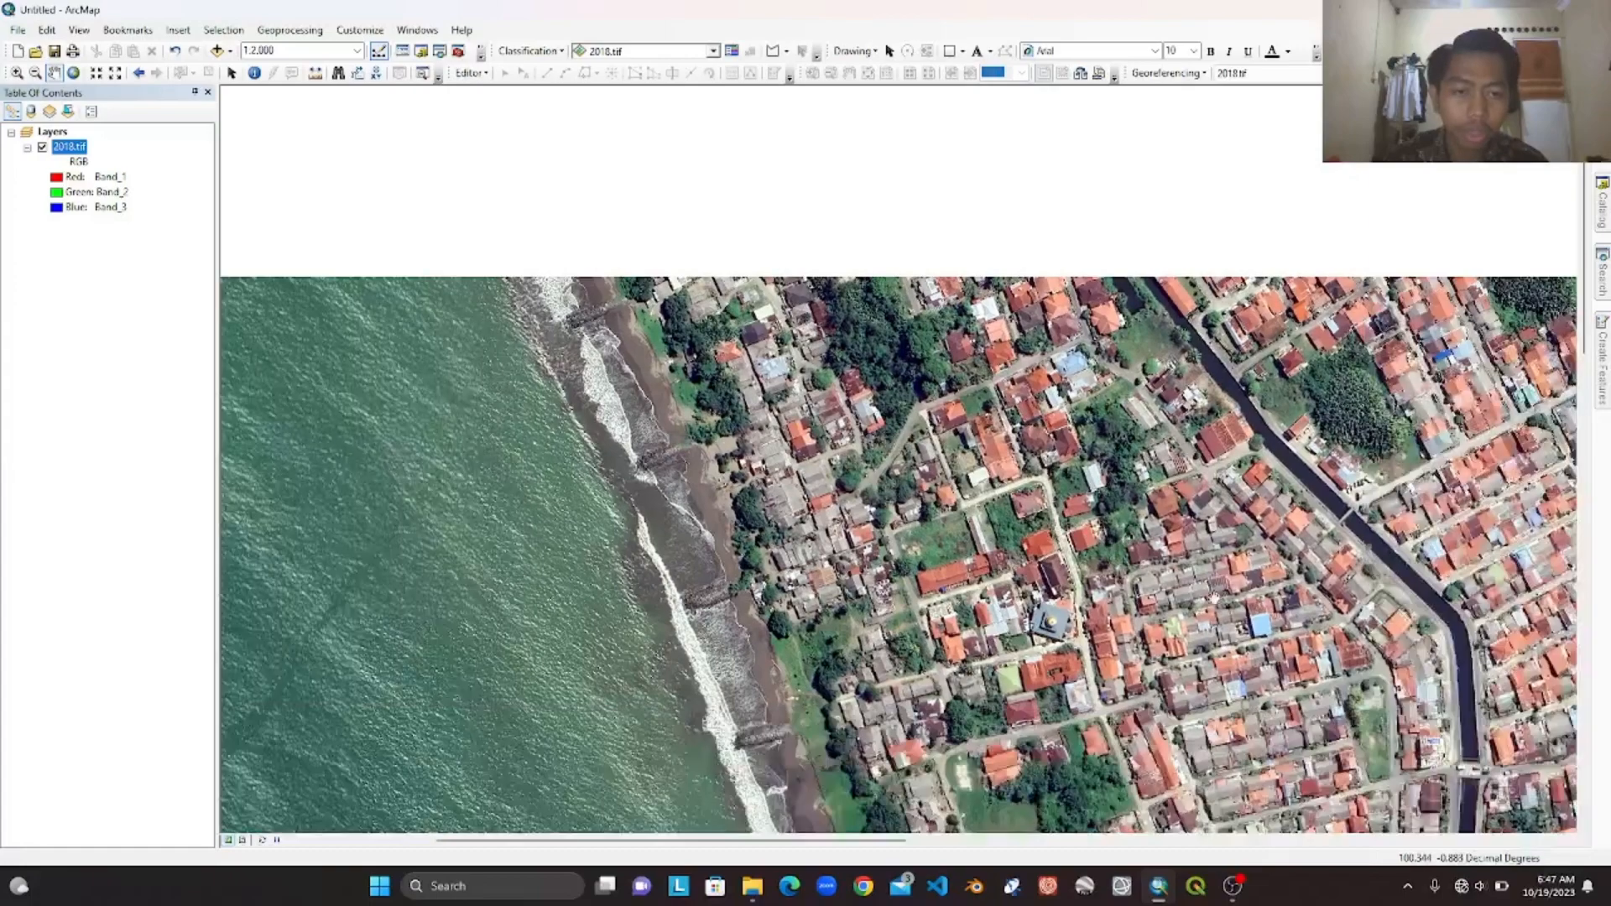
left_click_drag(1234, 609, 1087, 486)
scroll(1087, 486, "up", 2)
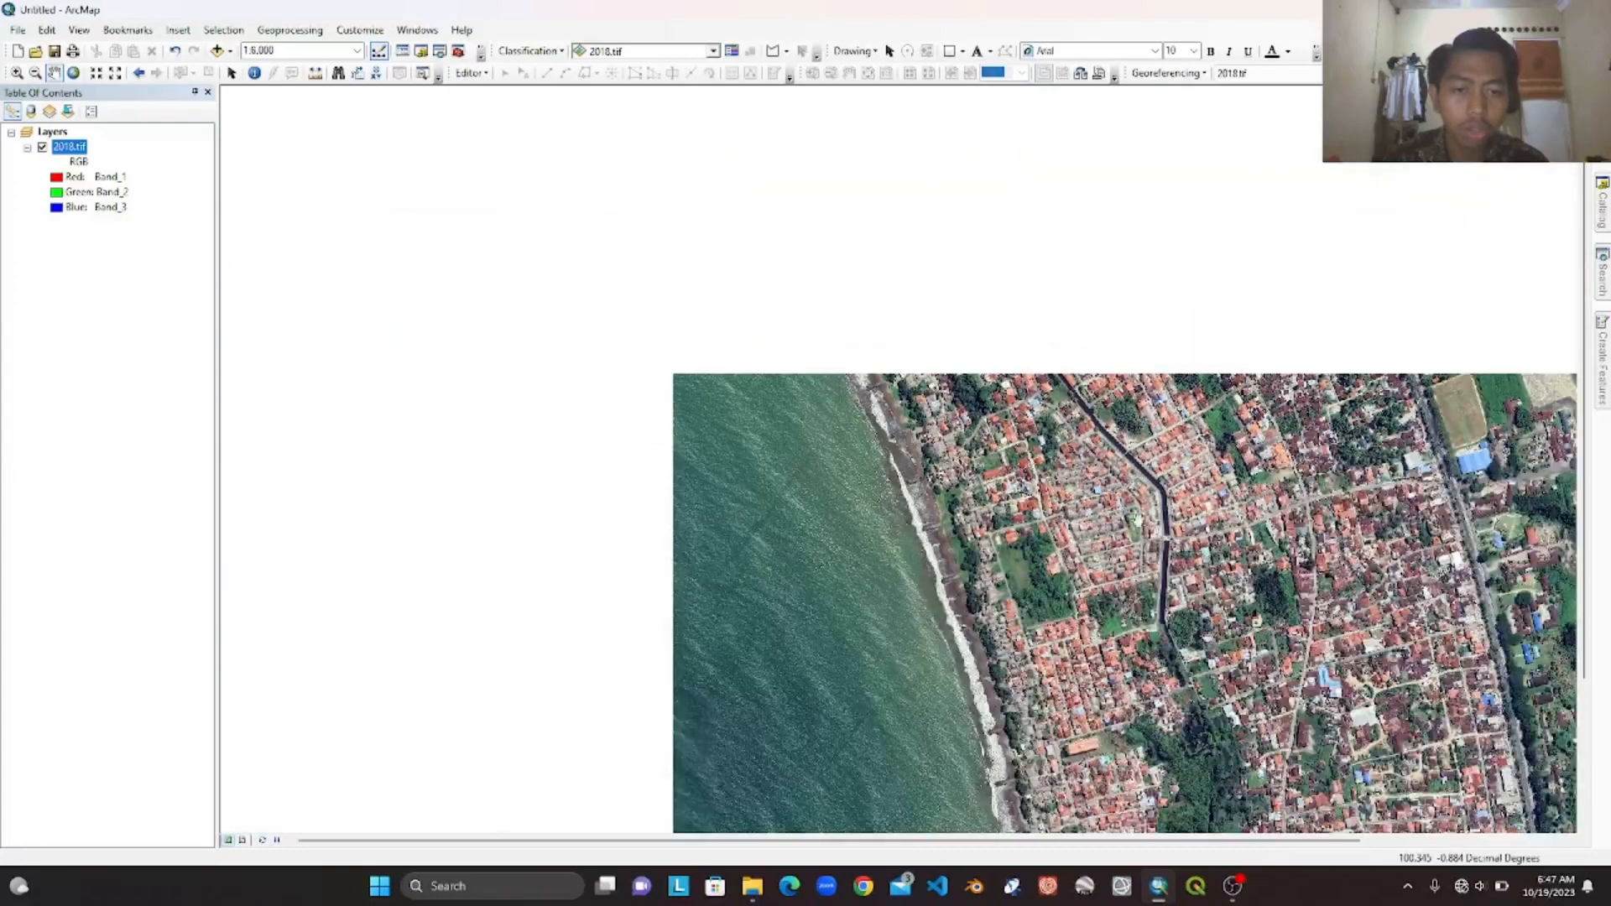
left_click_drag(1326, 612, 1041, 404)
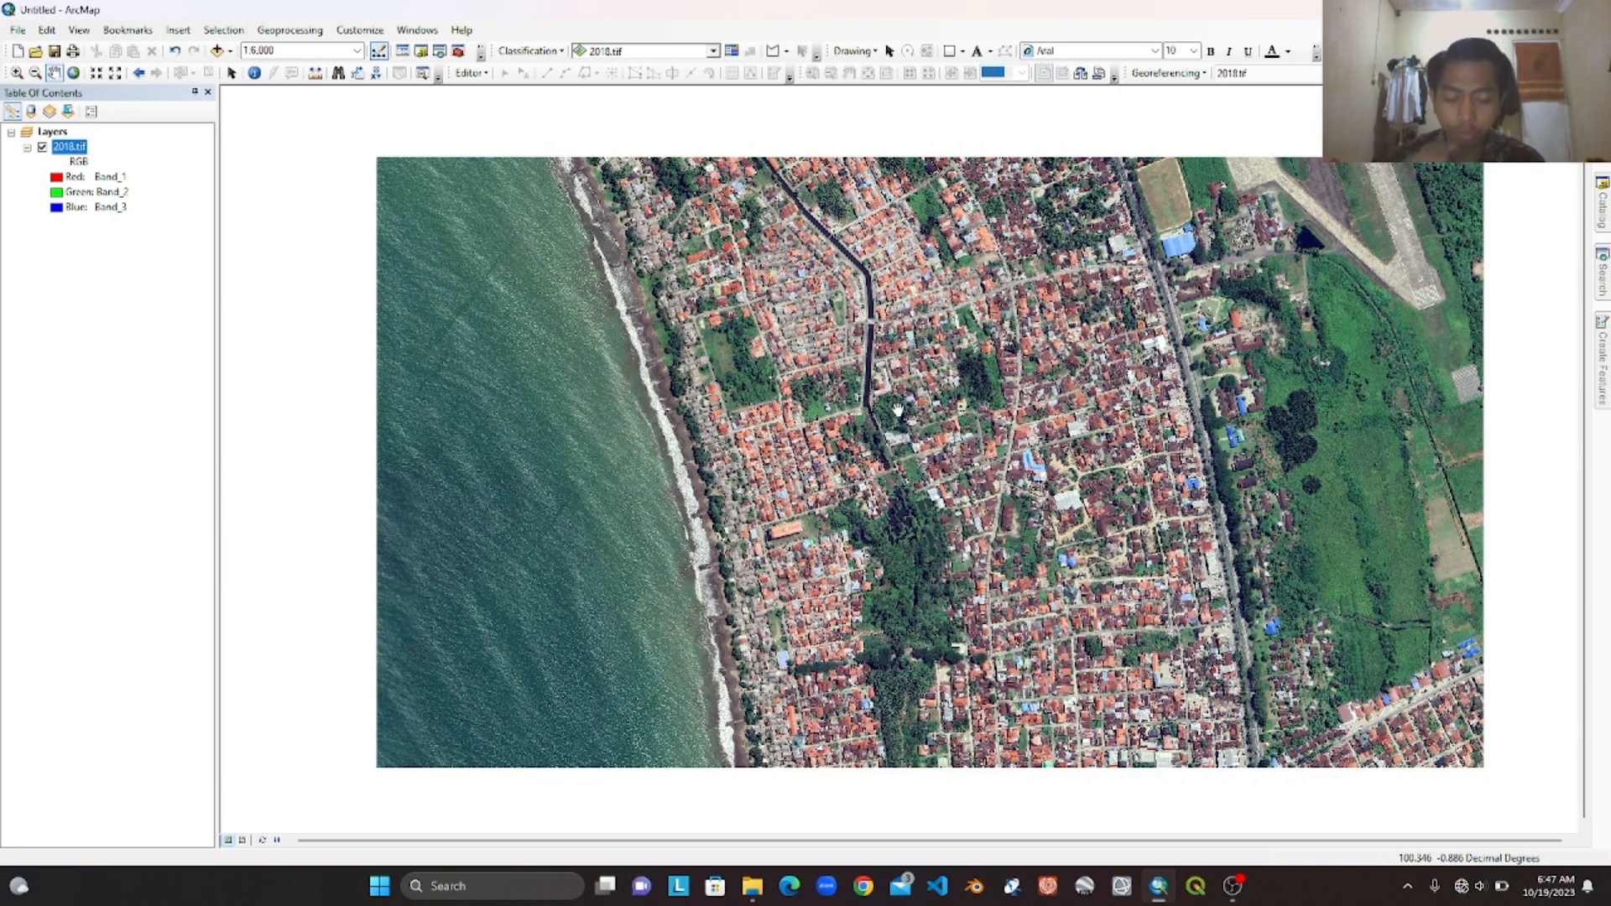
left_click_drag(787, 334, 780, 371)
left_click_drag(947, 412, 909, 370)
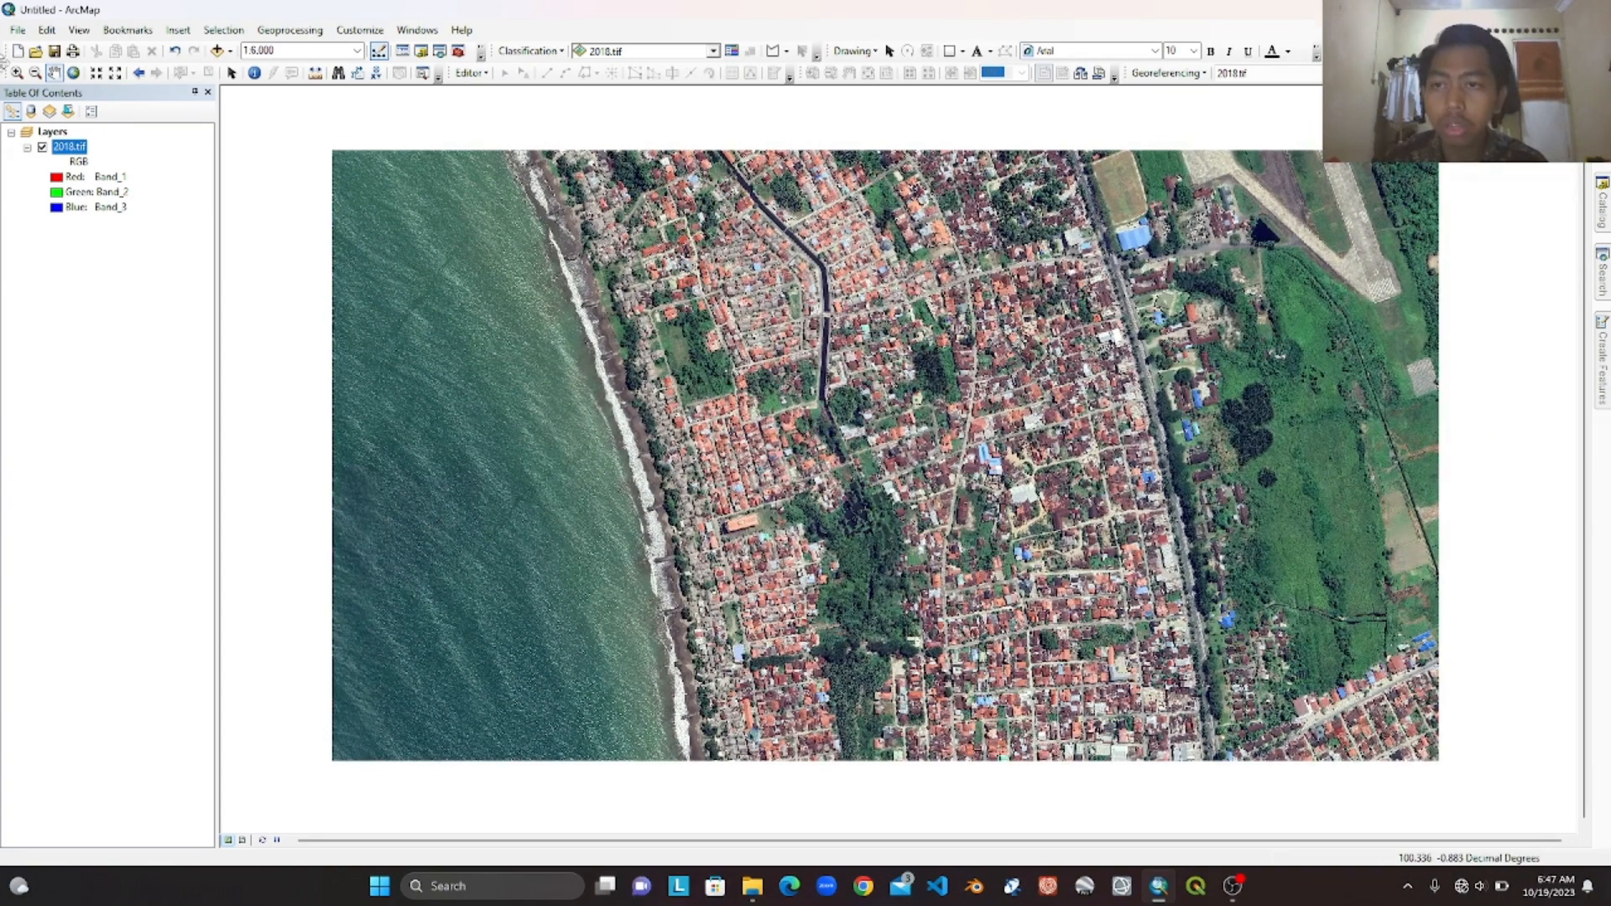
- Add the ADMIN_INDO_KAB_CLEAN_10022016_FIX layer from ADMIN_FIX.gdb in the Indonesia administration shapefile folder to the map
left_click(218, 51)
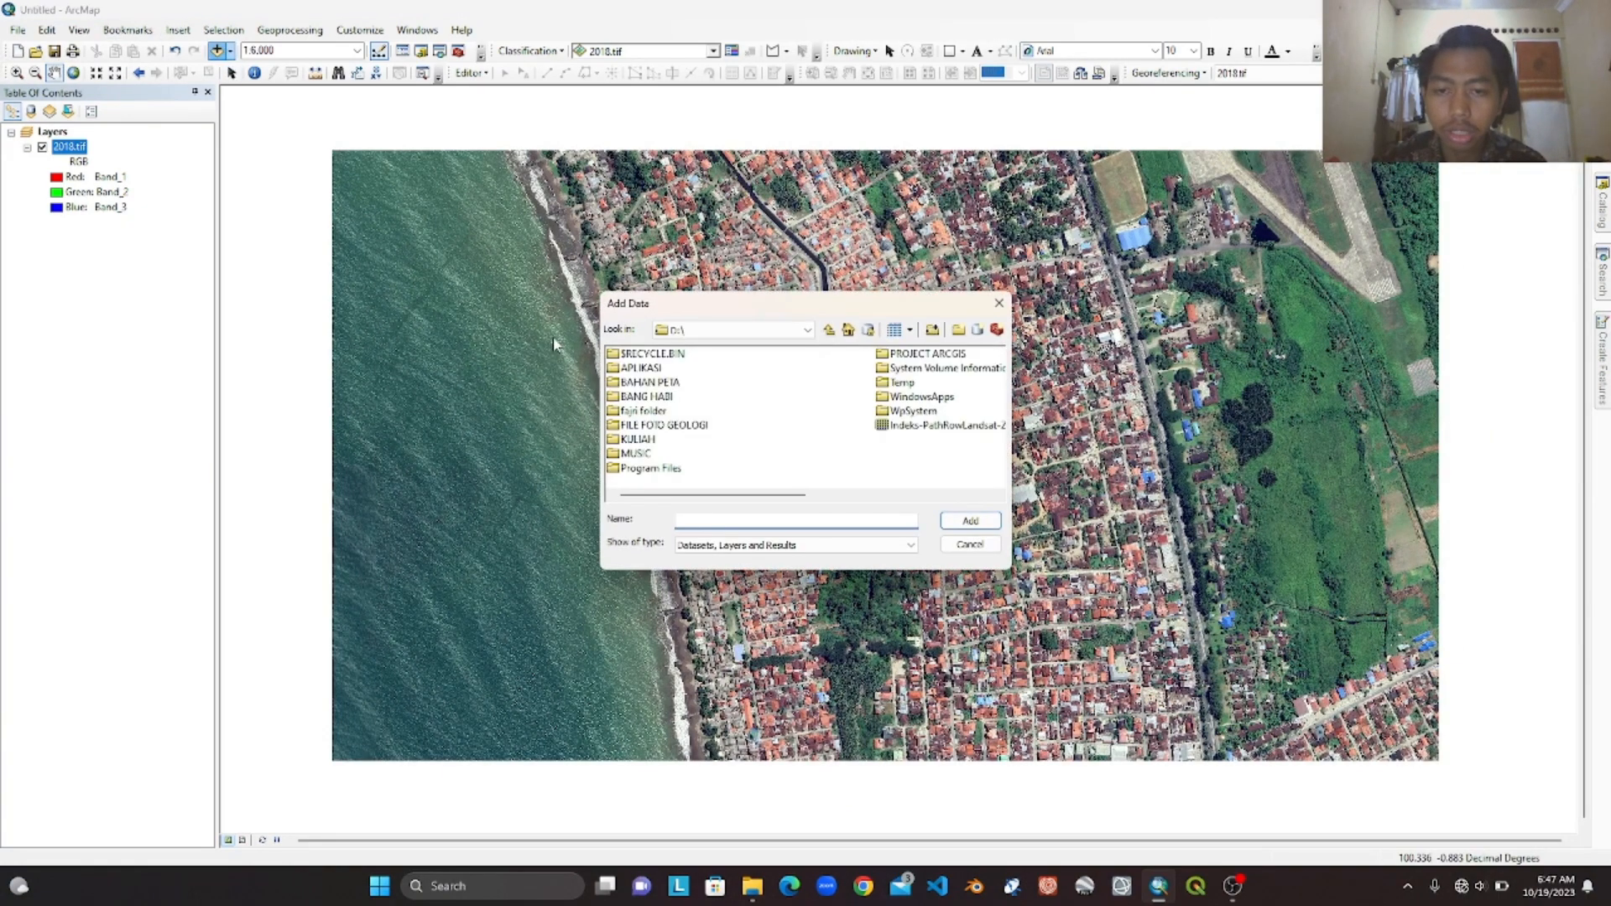
left_click(781, 330)
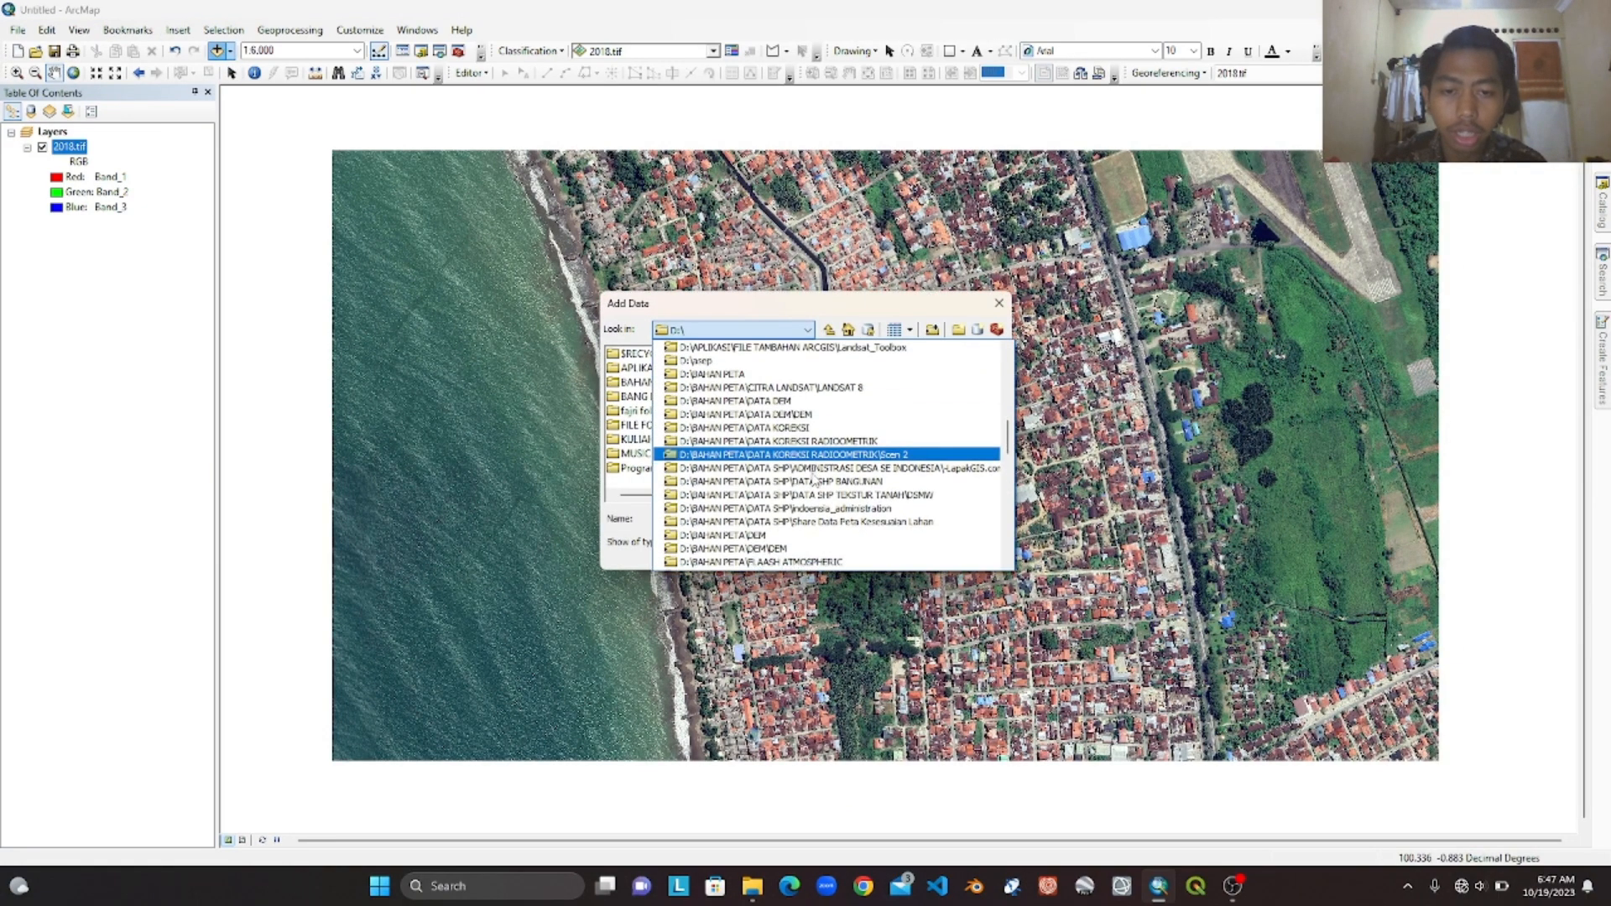
left_click(836, 485)
left_click(645, 356)
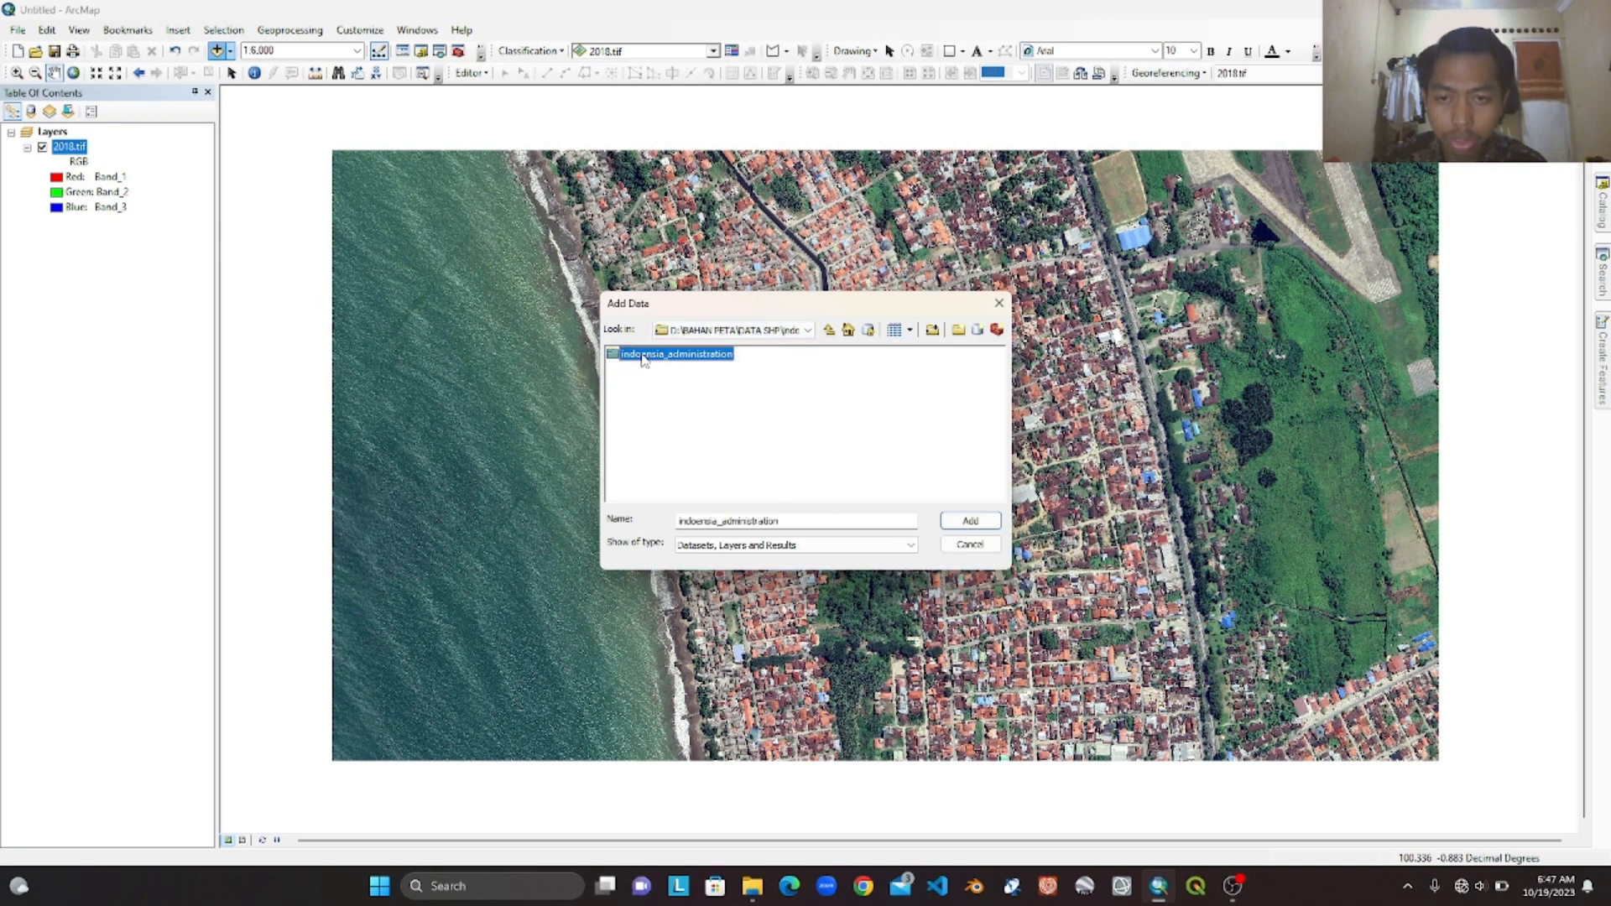
double_click(645, 359)
left_click(702, 383)
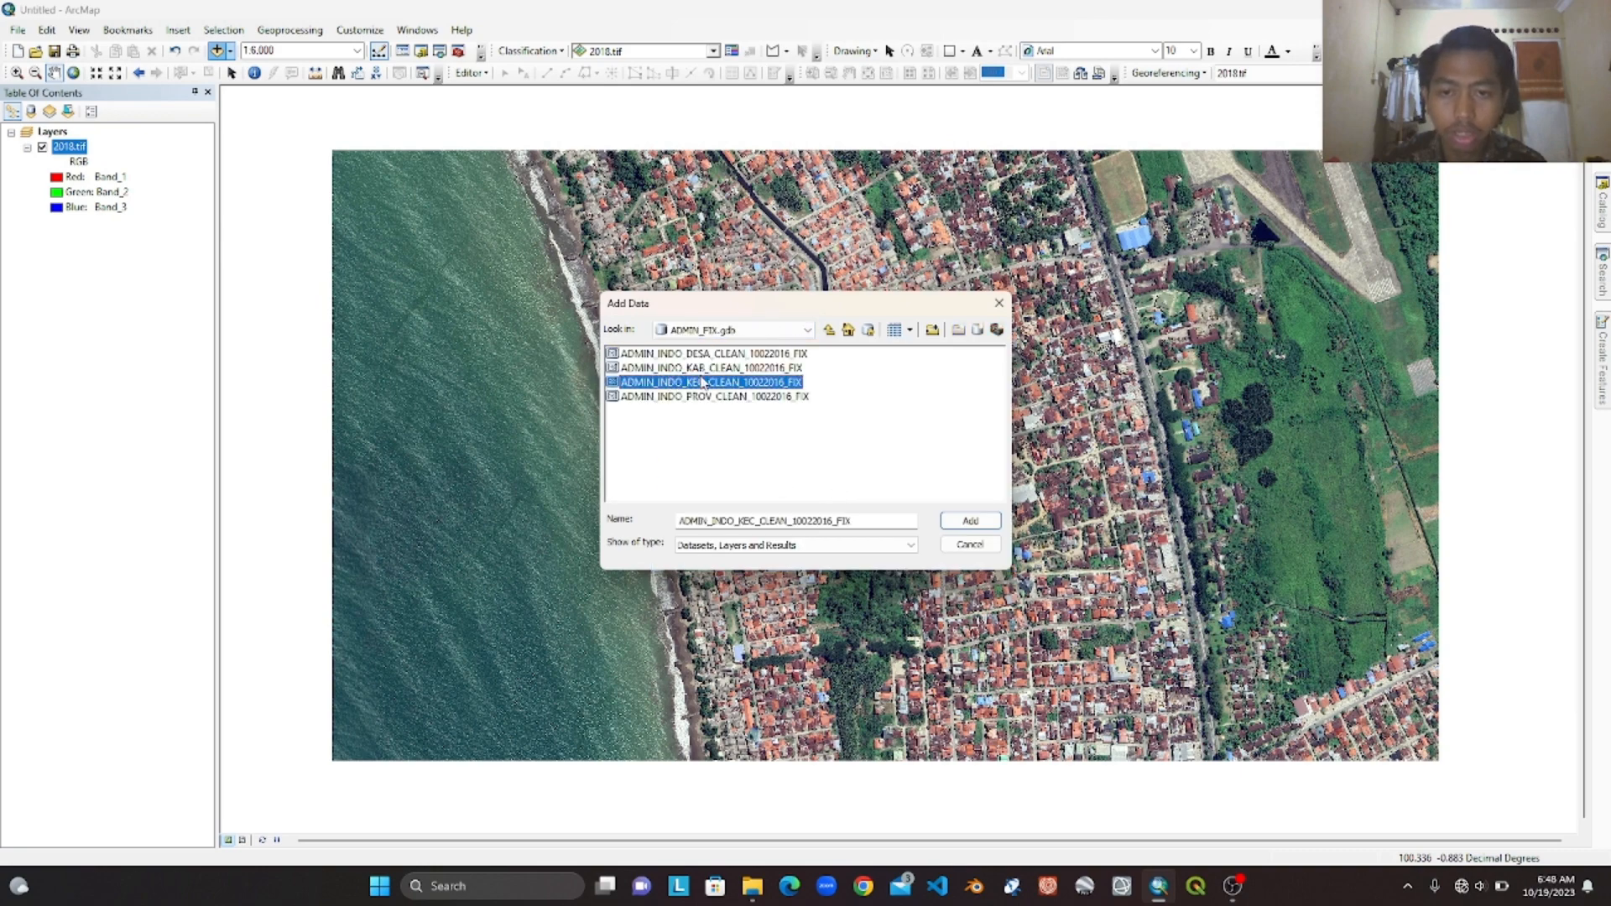
left_click(705, 370)
left_click(969, 522)
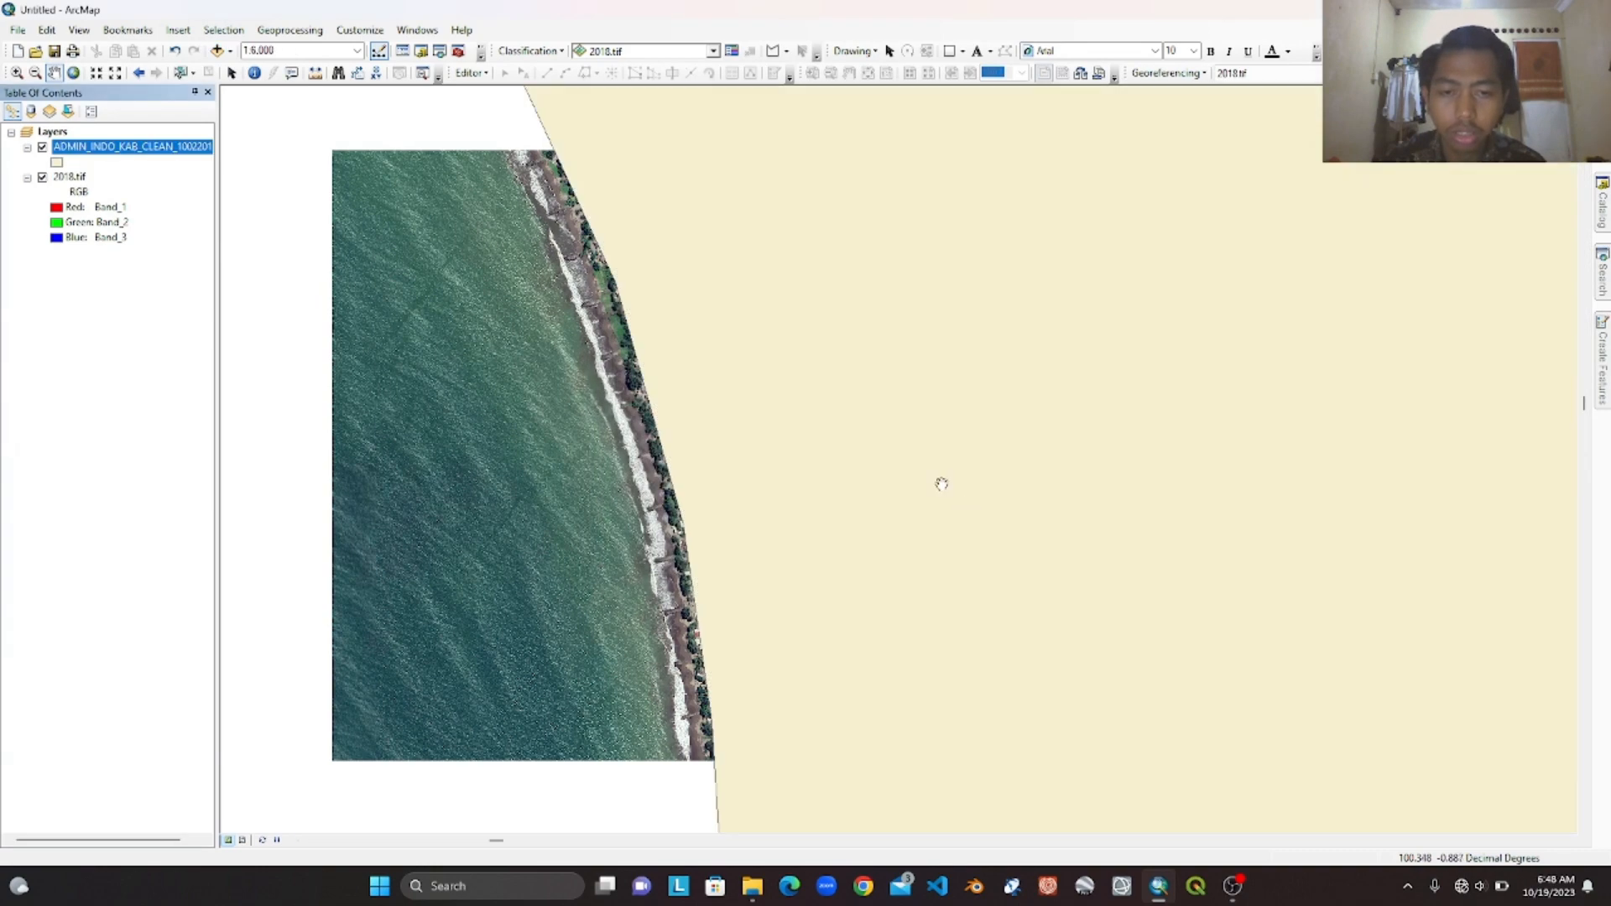
- Check the regency boundary layer against the image's coastline, and remove the boundary layer from the map
left_click_drag(938, 482, 856, 503)
scroll(855, 499, "down", 3)
scroll(855, 499, "down", 2)
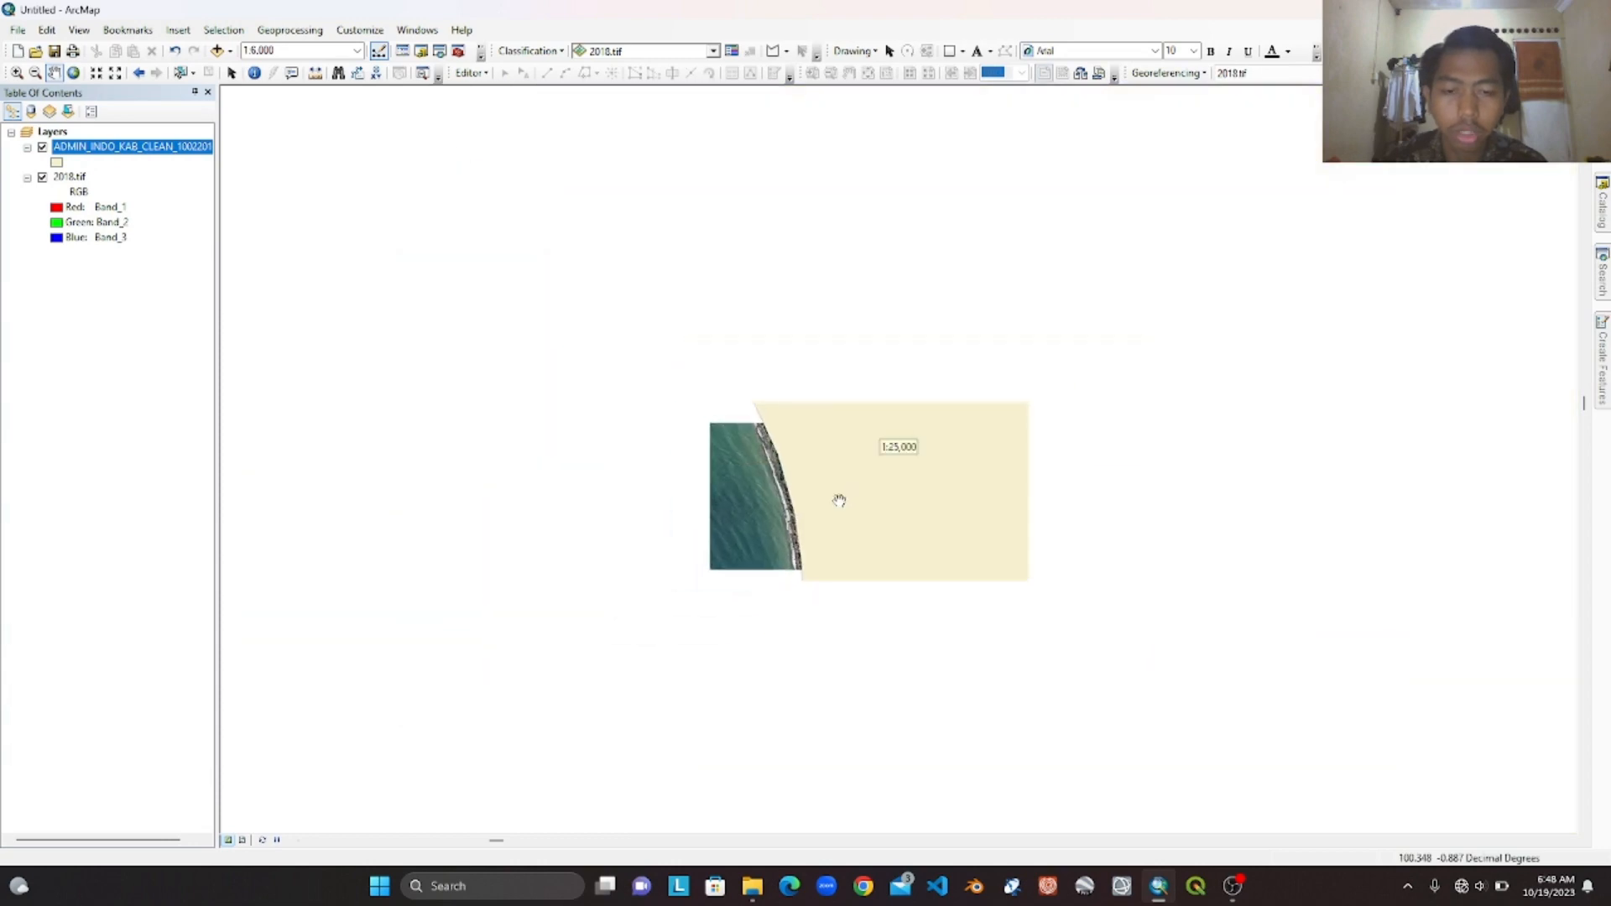
scroll(708, 478, "up", 2)
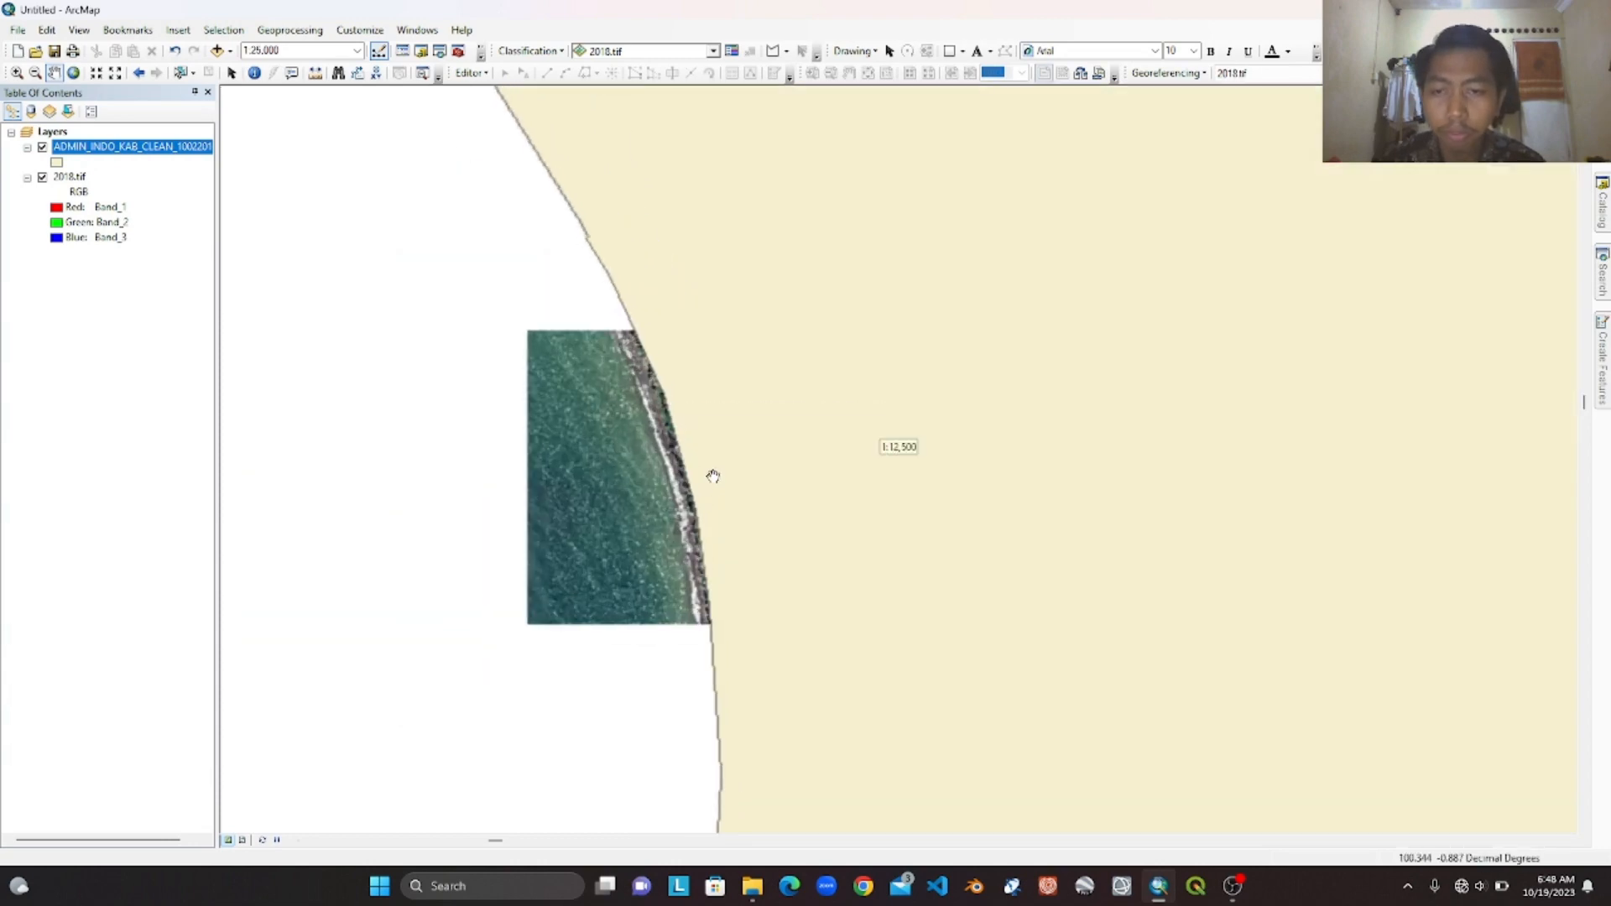
right_click(163, 153)
left_click(188, 173)
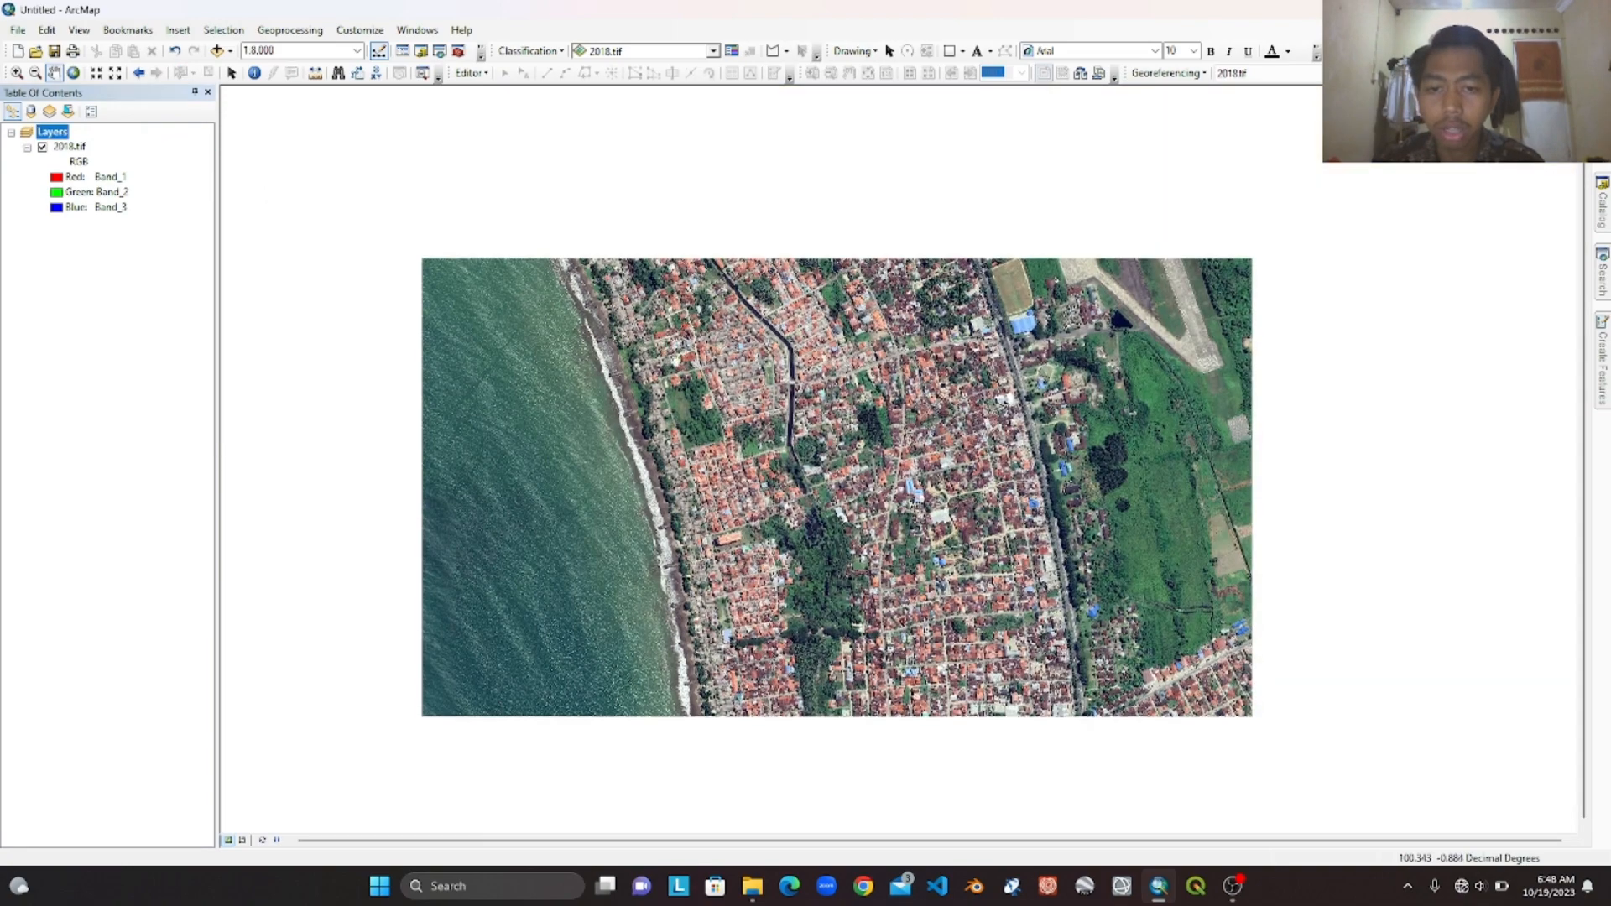
- Examine the image's detail from the northern coast across the canal and housing blocks to the sports field in the east
left_click_drag(662, 345, 704, 362)
scroll(688, 451, "up", 4)
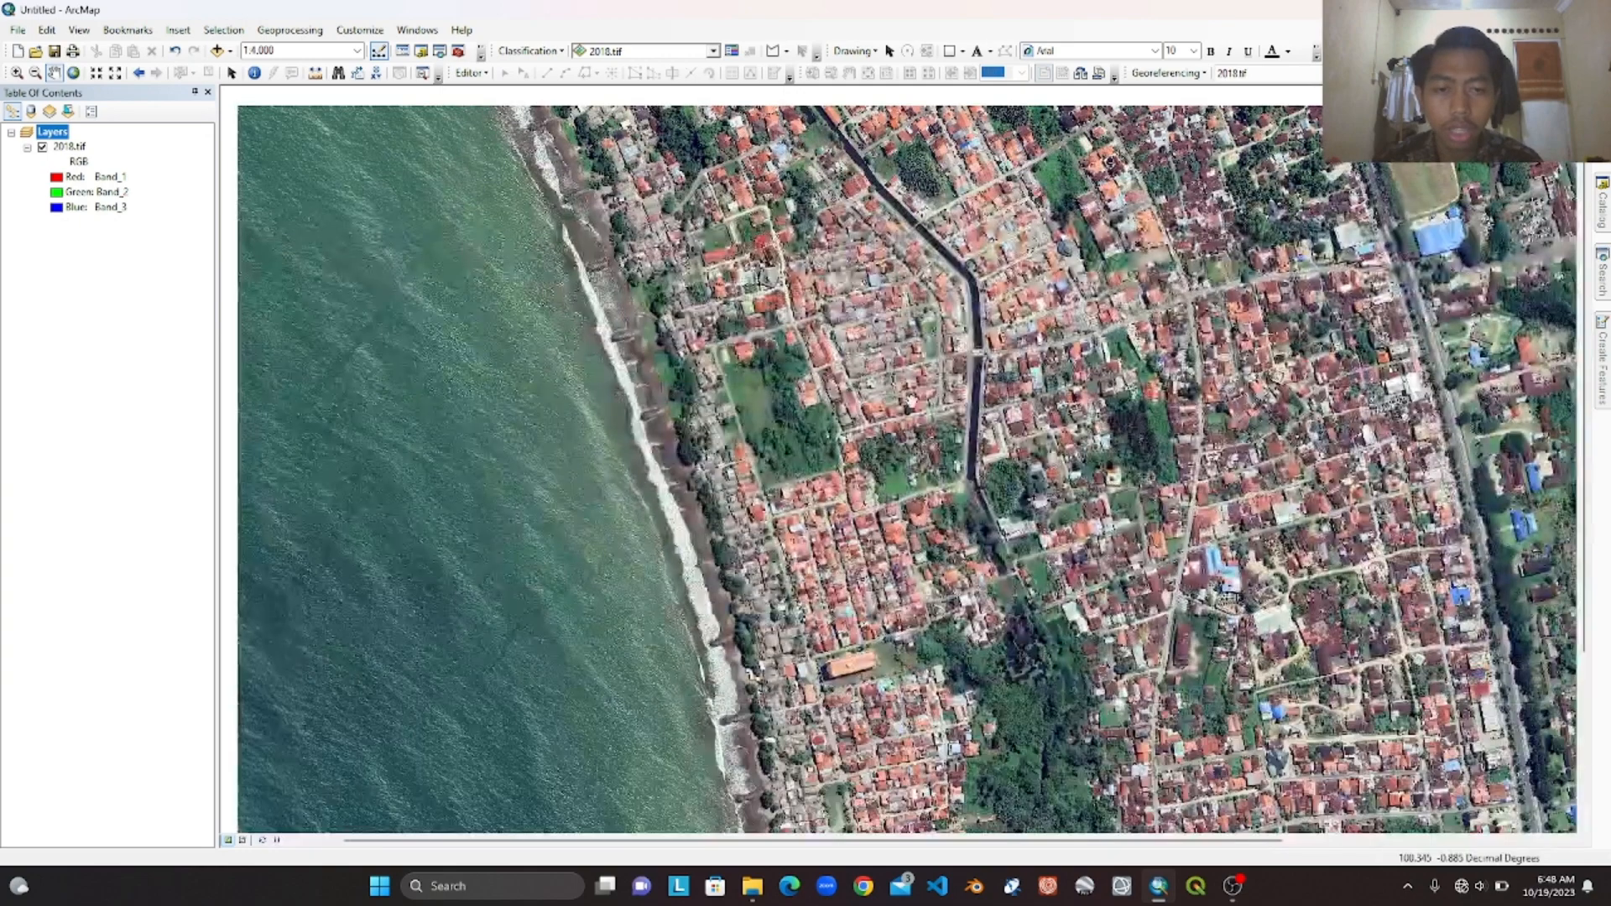
left_click_drag(912, 403, 894, 478)
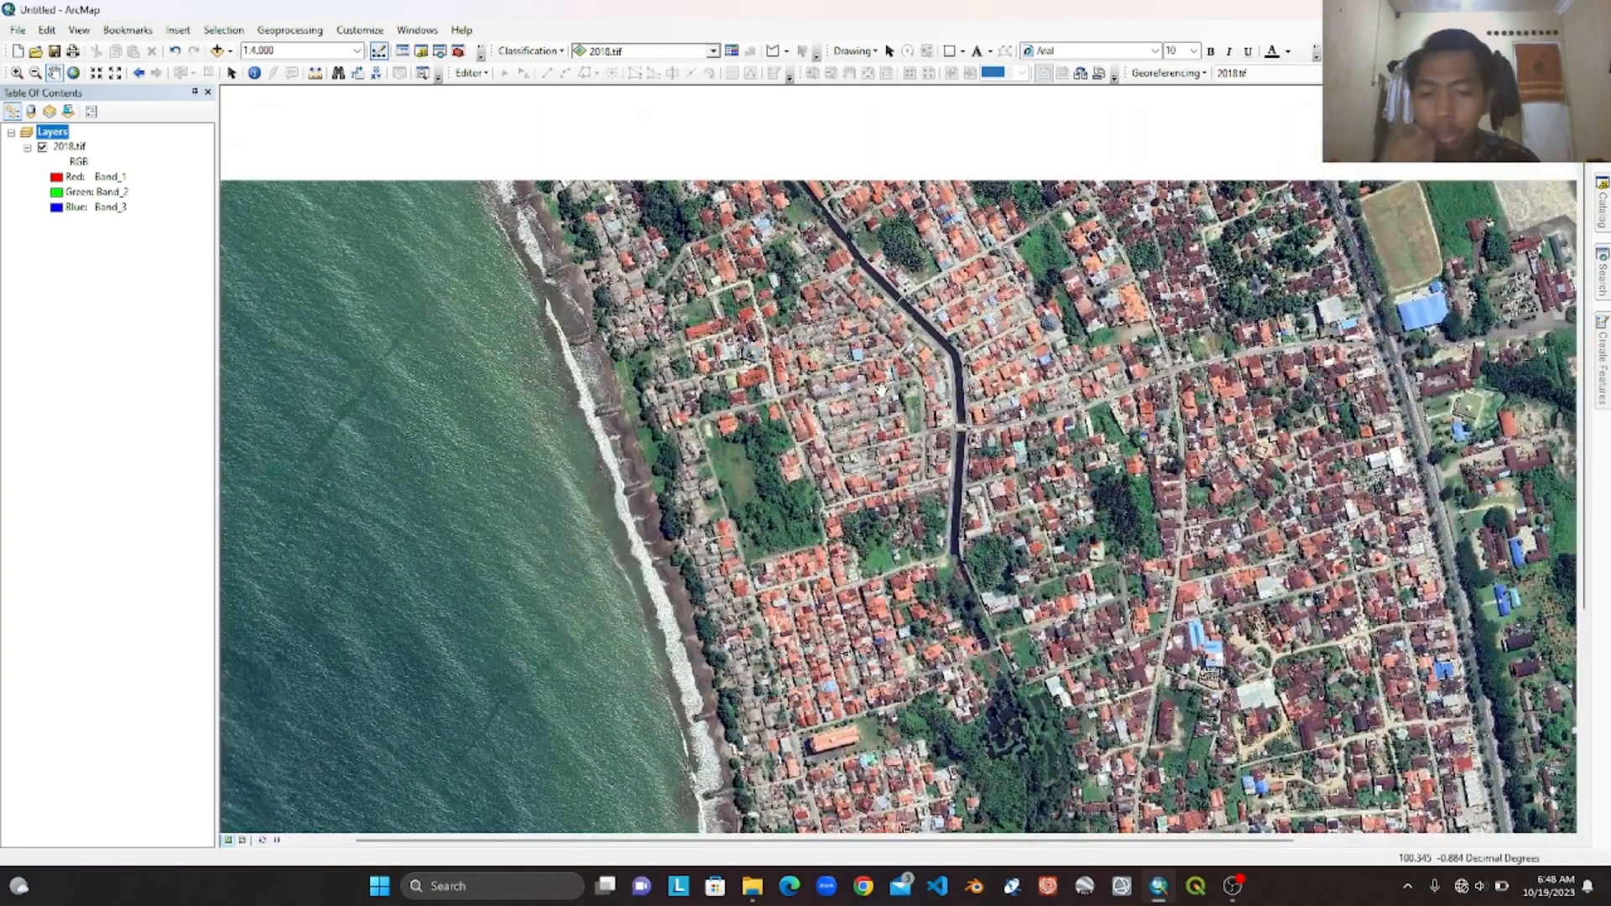
left_click_drag(664, 256, 700, 347)
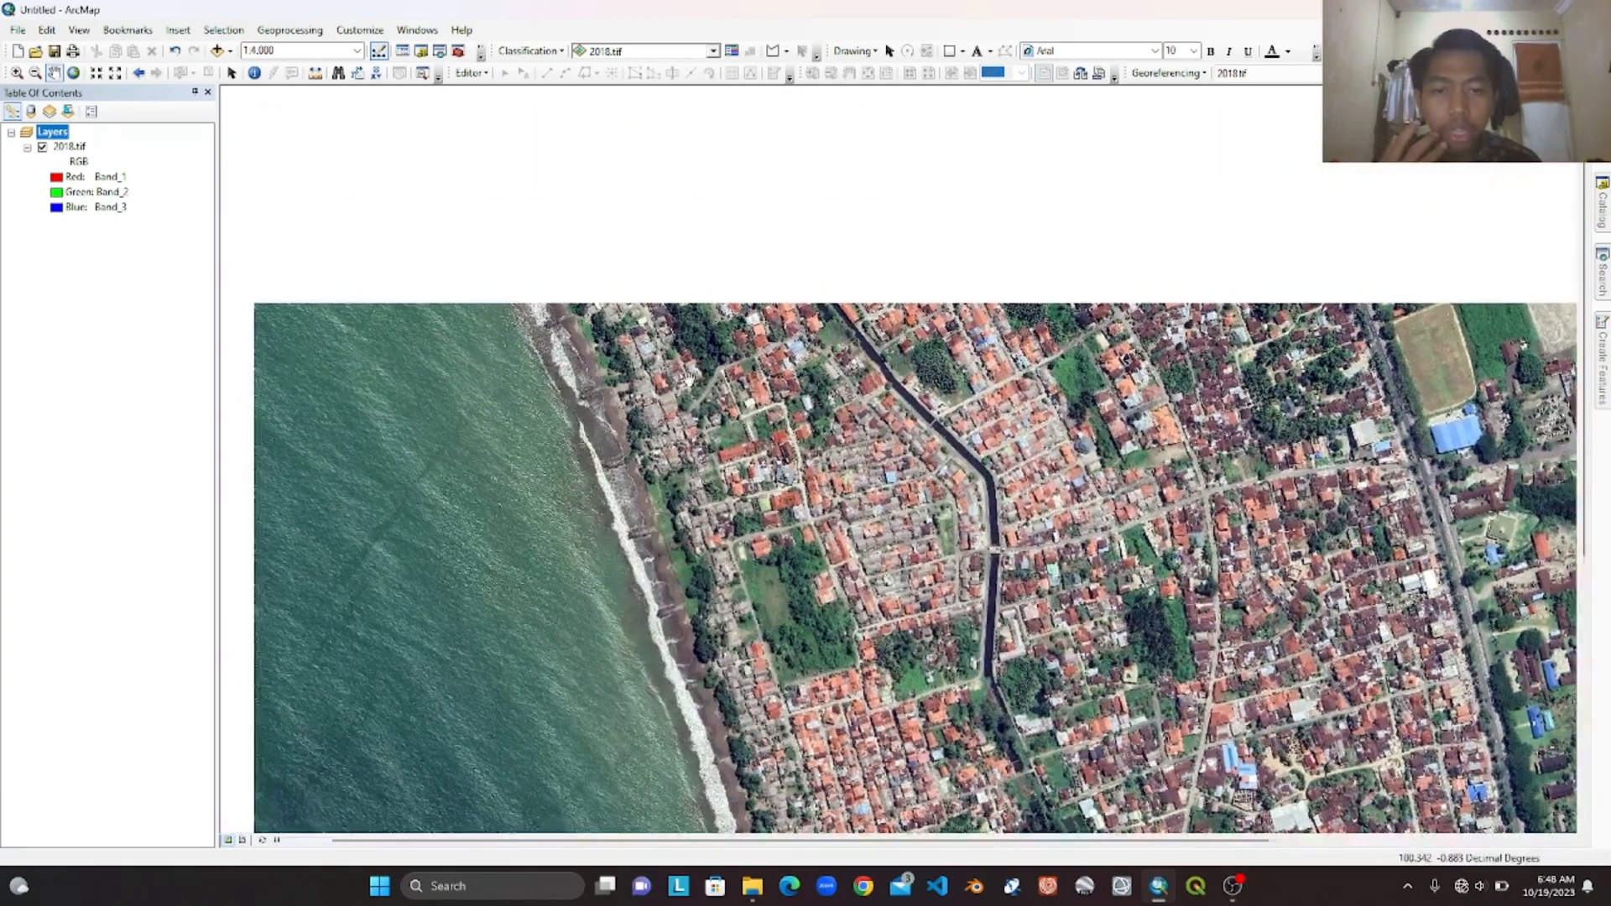
scroll(700, 346, "up", 5)
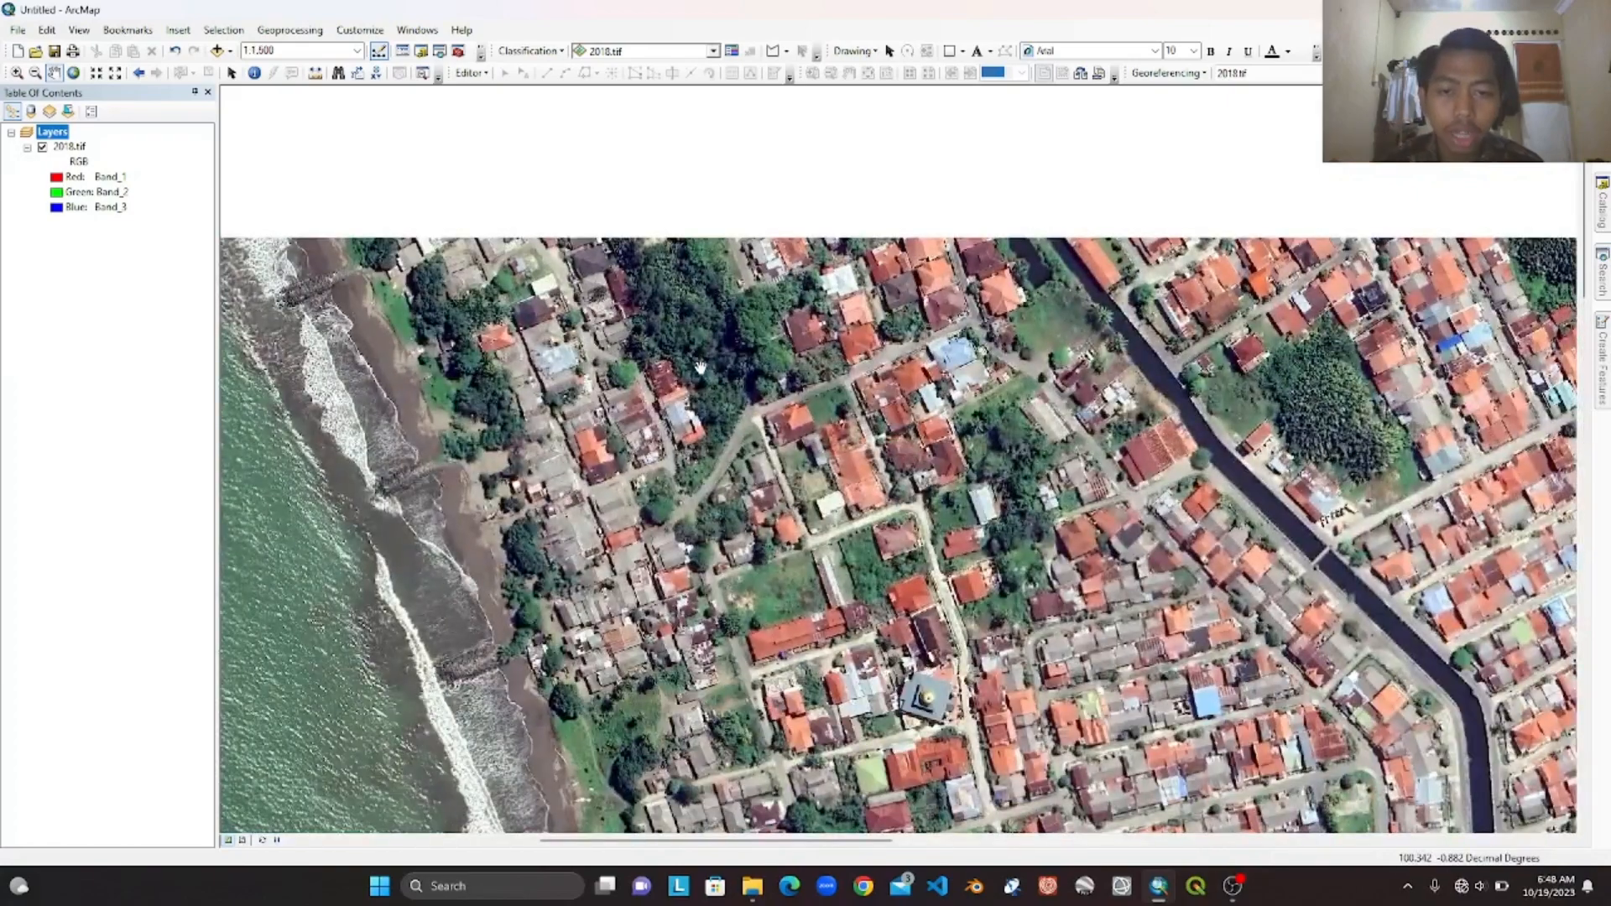
left_click_drag(701, 346, 738, 410)
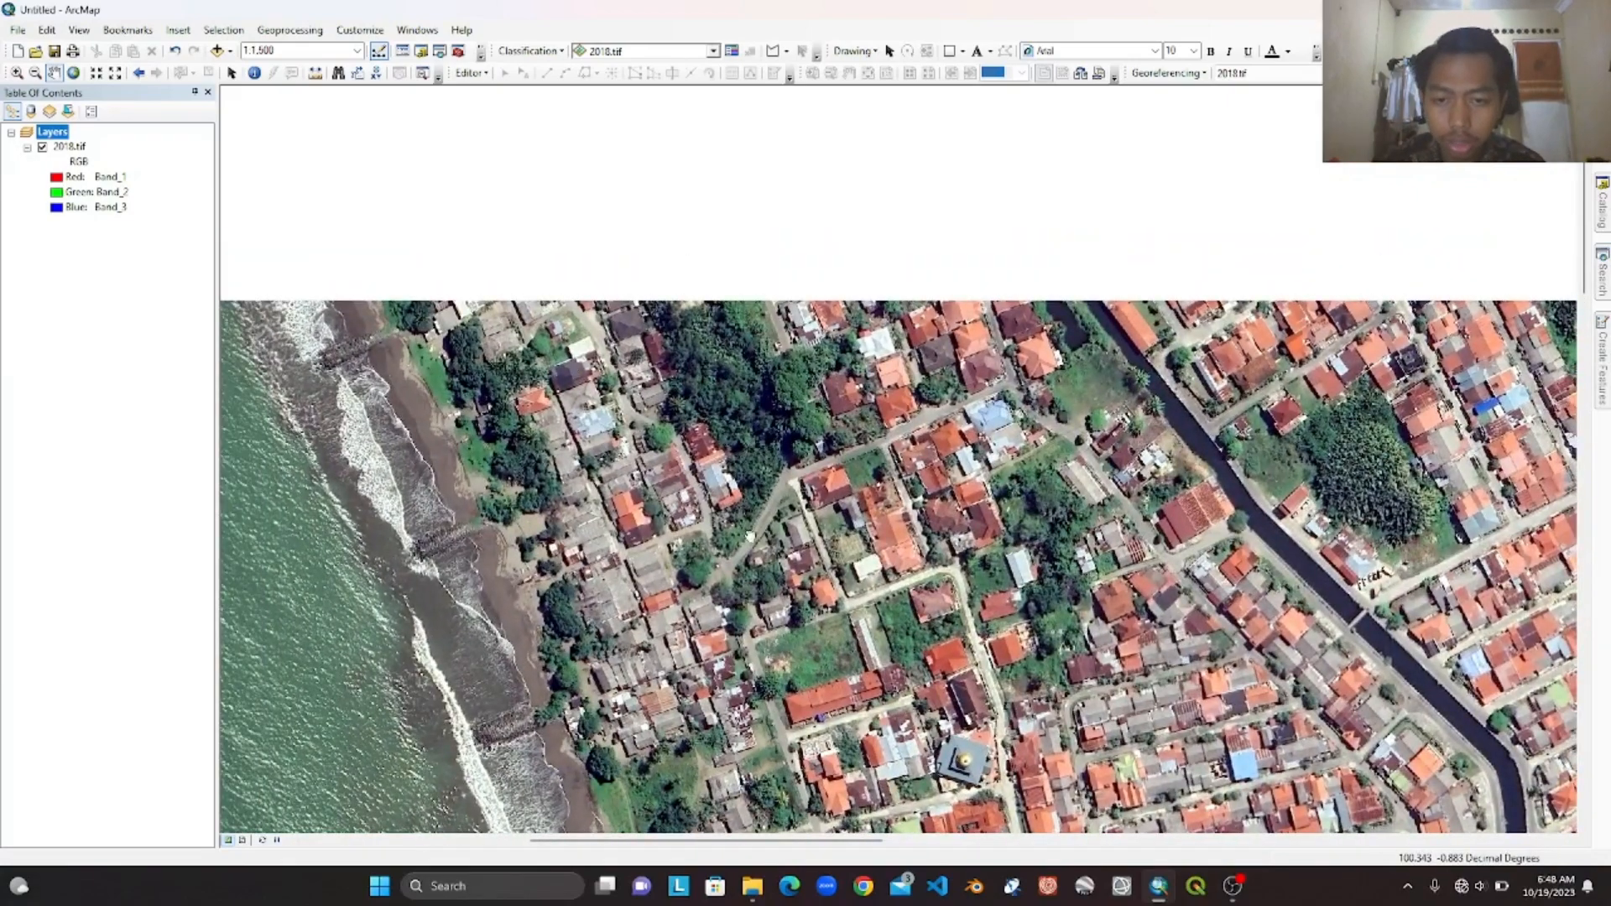
left_click_drag(749, 535, 542, 309)
left_click_drag(923, 403, 736, 502)
left_click_drag(1183, 478, 704, 503)
left_click_drag(1156, 559, 776, 436)
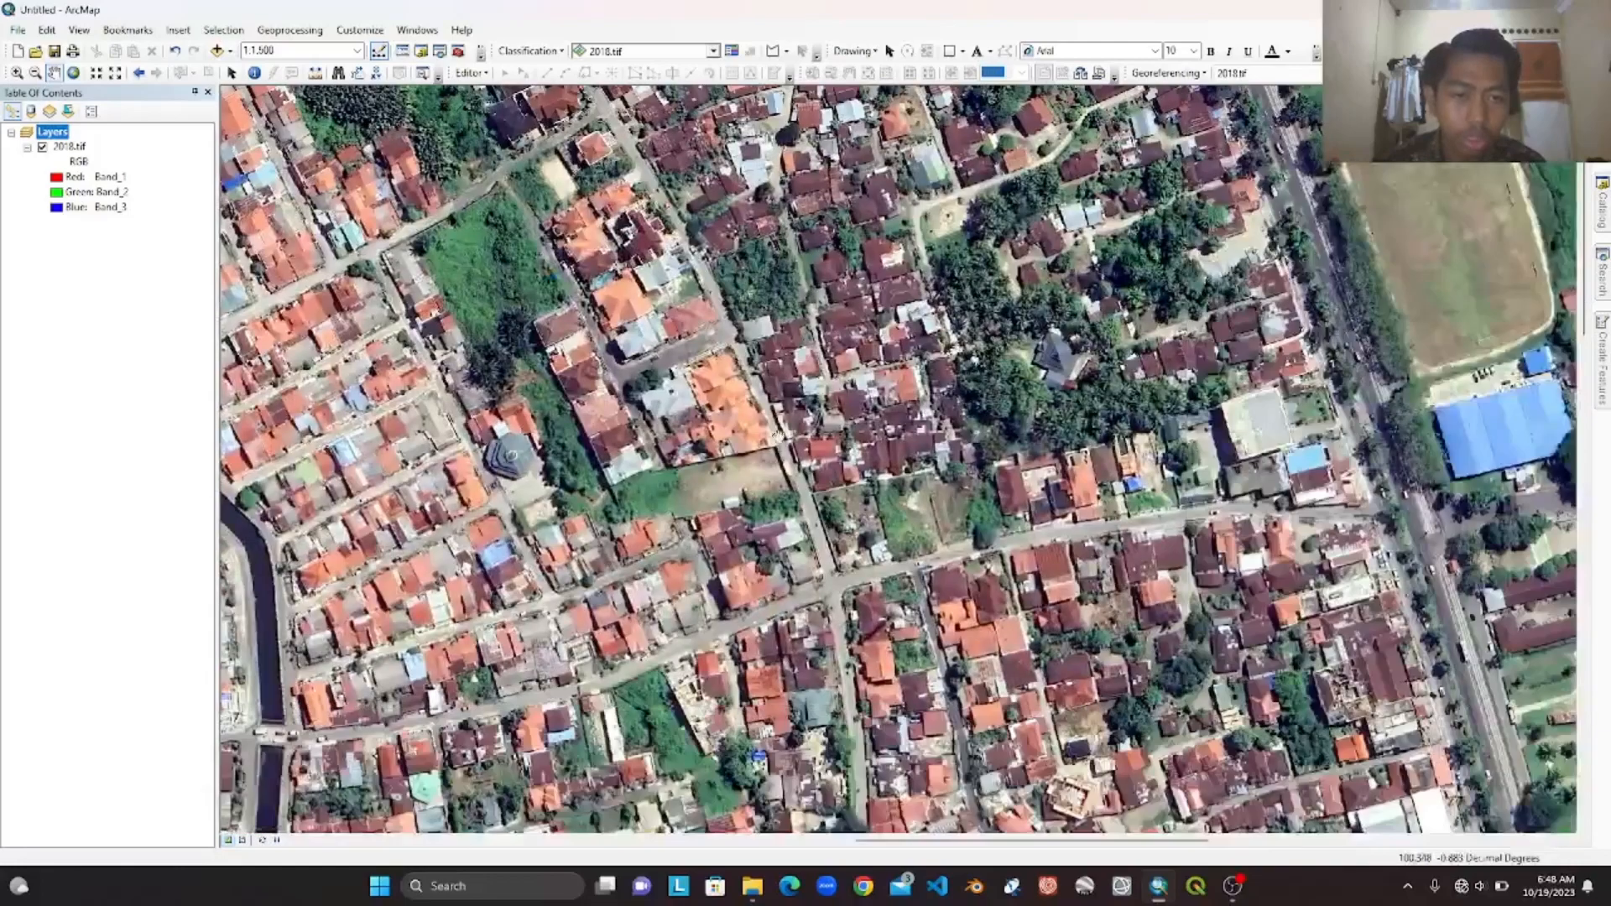
scroll(1010, 484, "up", 4)
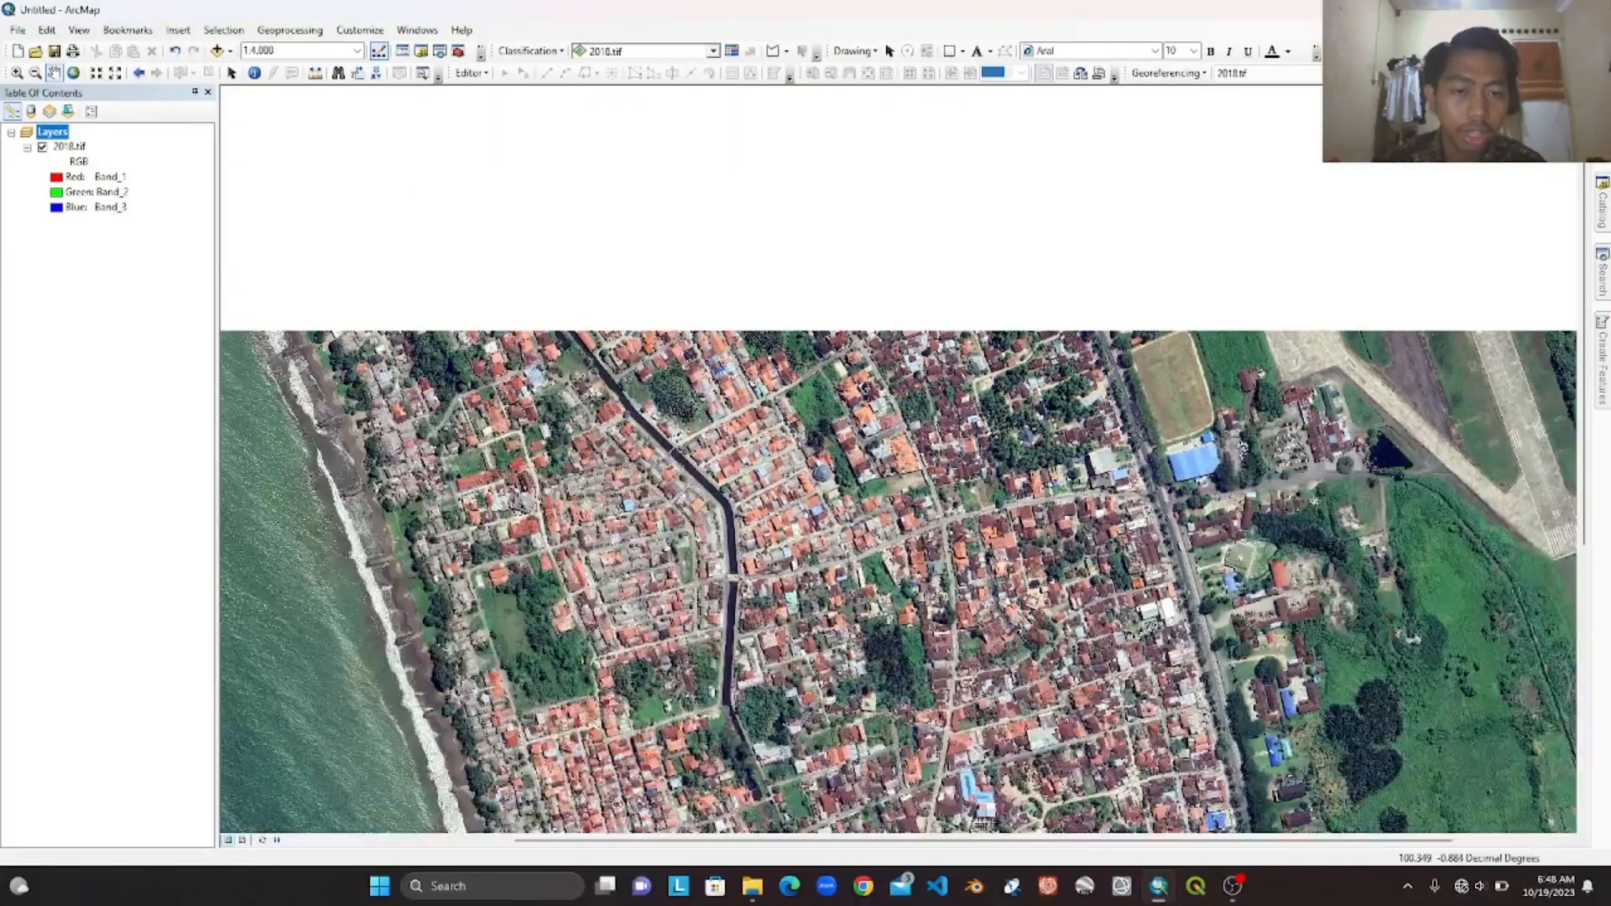
scroll(1011, 496, "up", 1)
scroll(1061, 568, "down", 3)
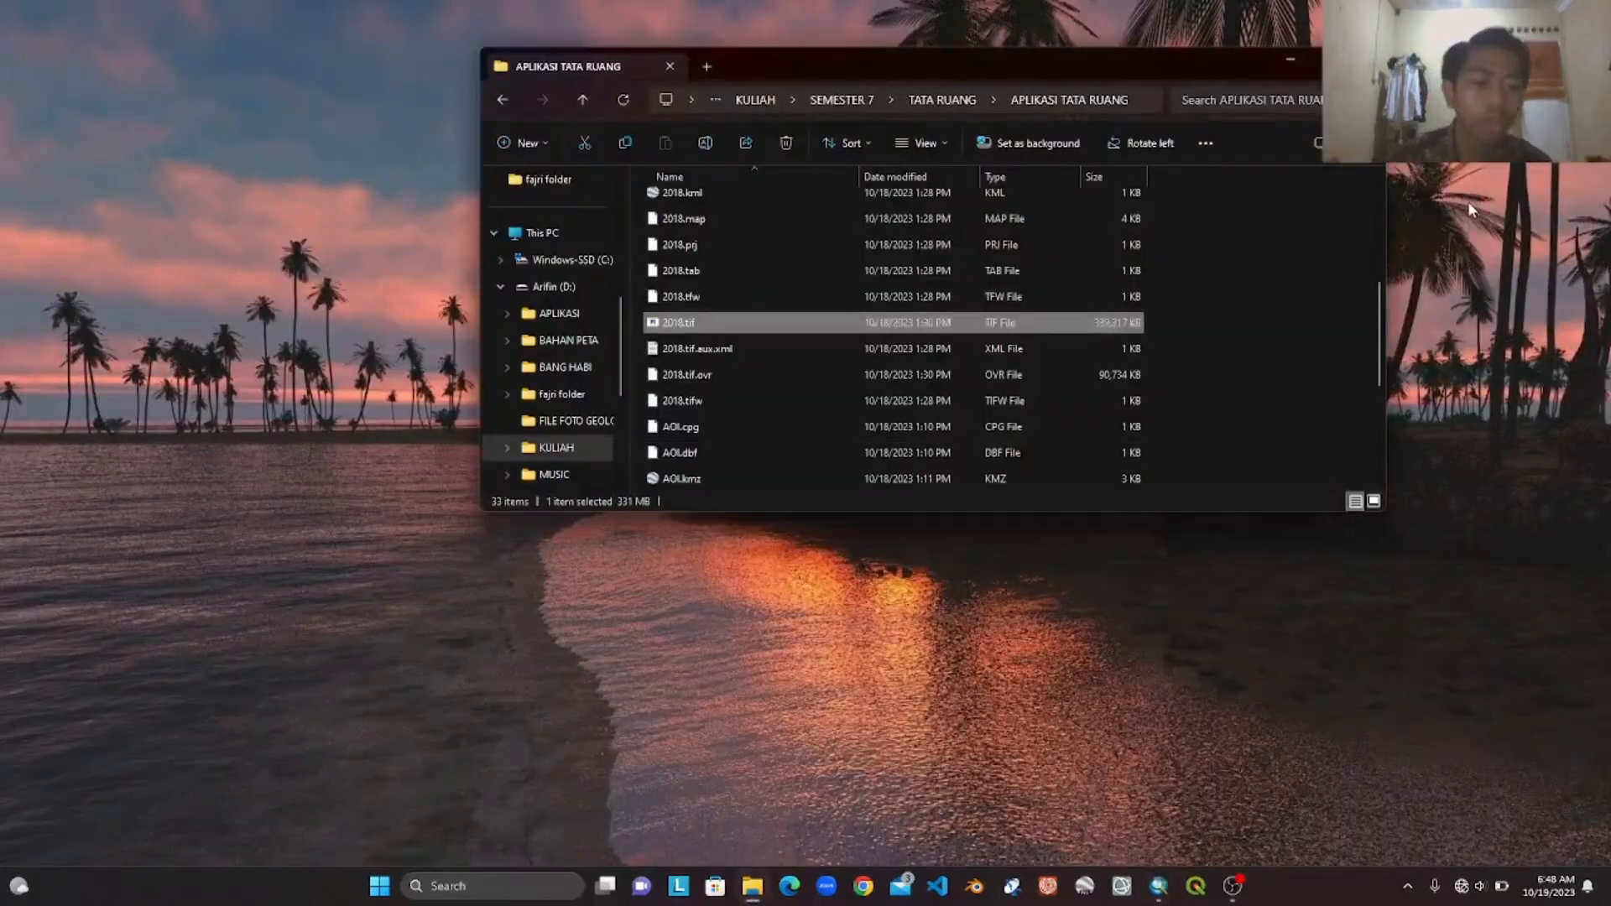
right_click(1467, 209)
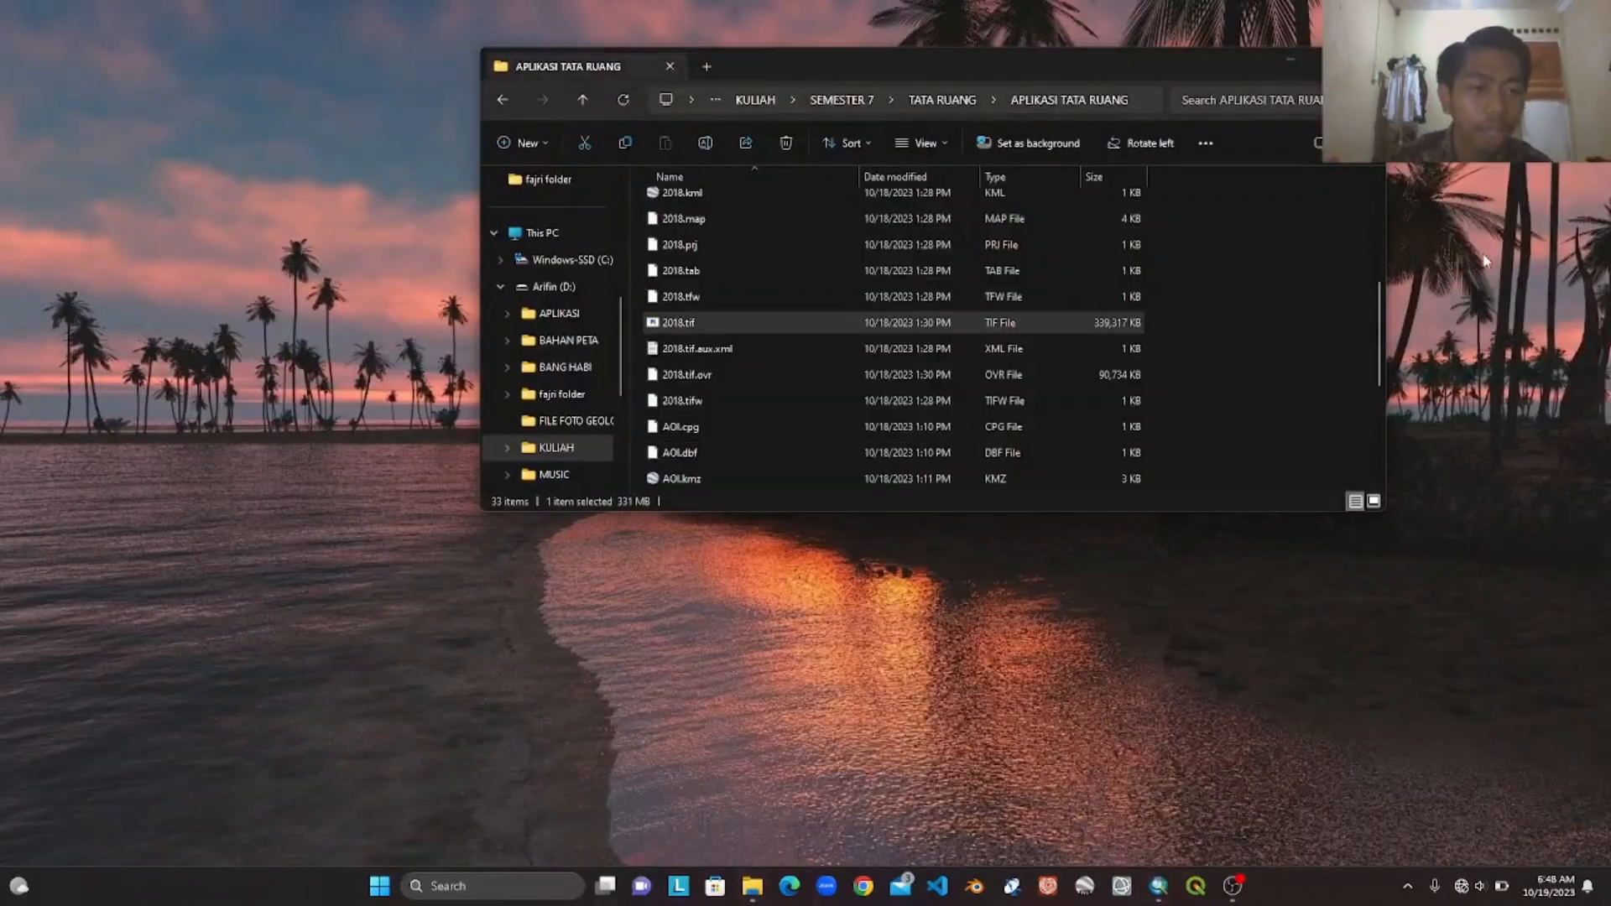
left_click(1401, 274)
right_click(122, 8)
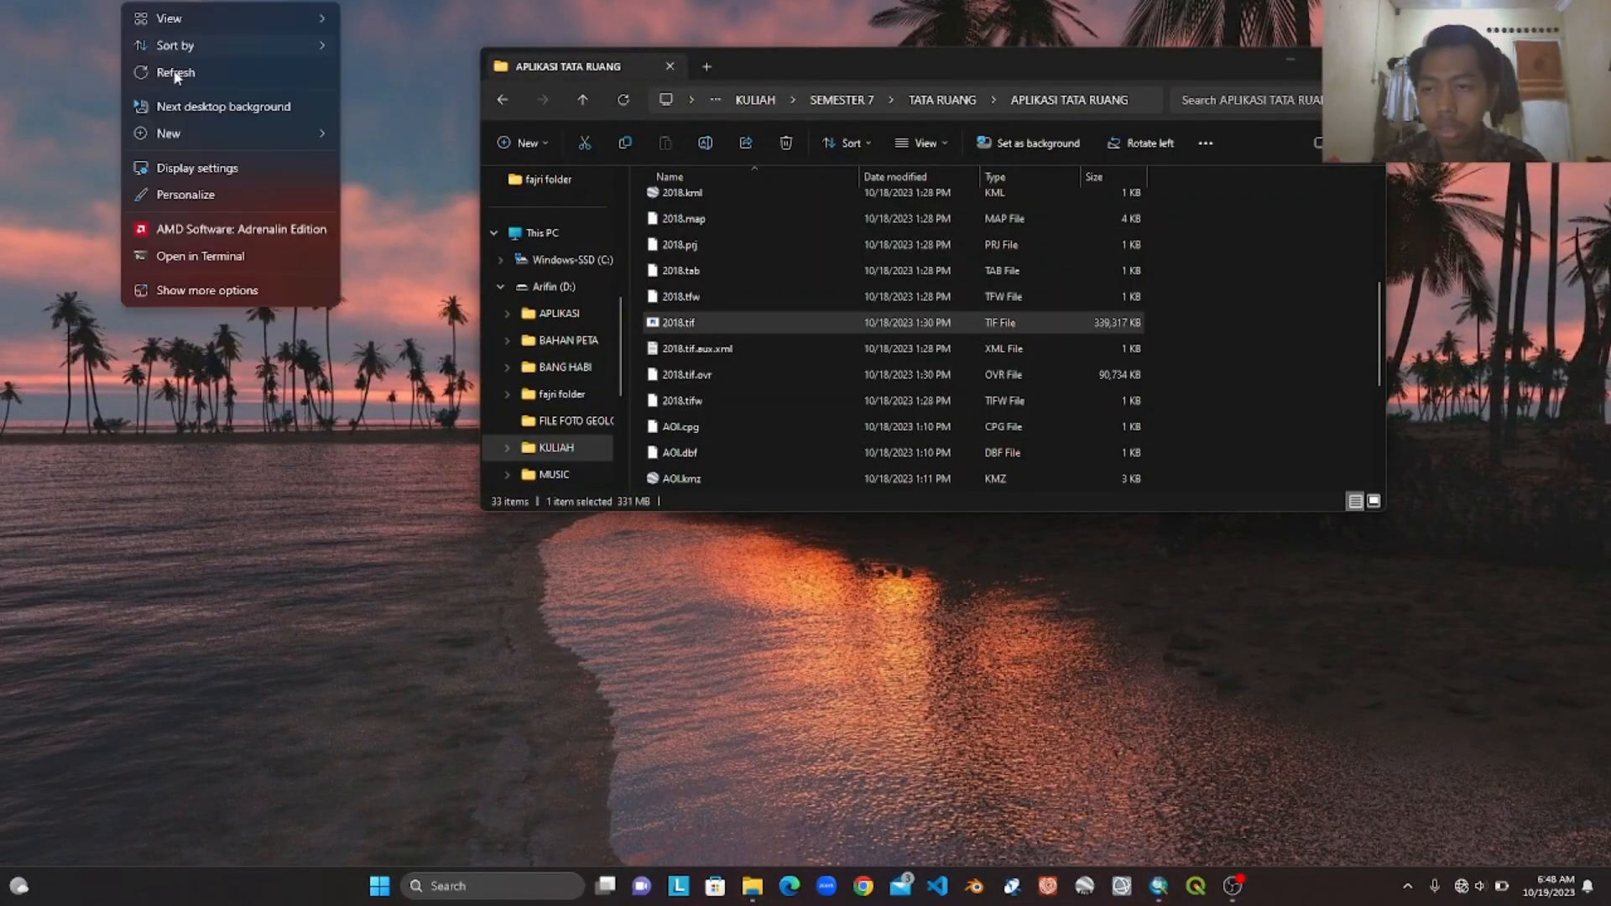
left_click(173, 71)
right_click(173, 70)
left_click(205, 140)
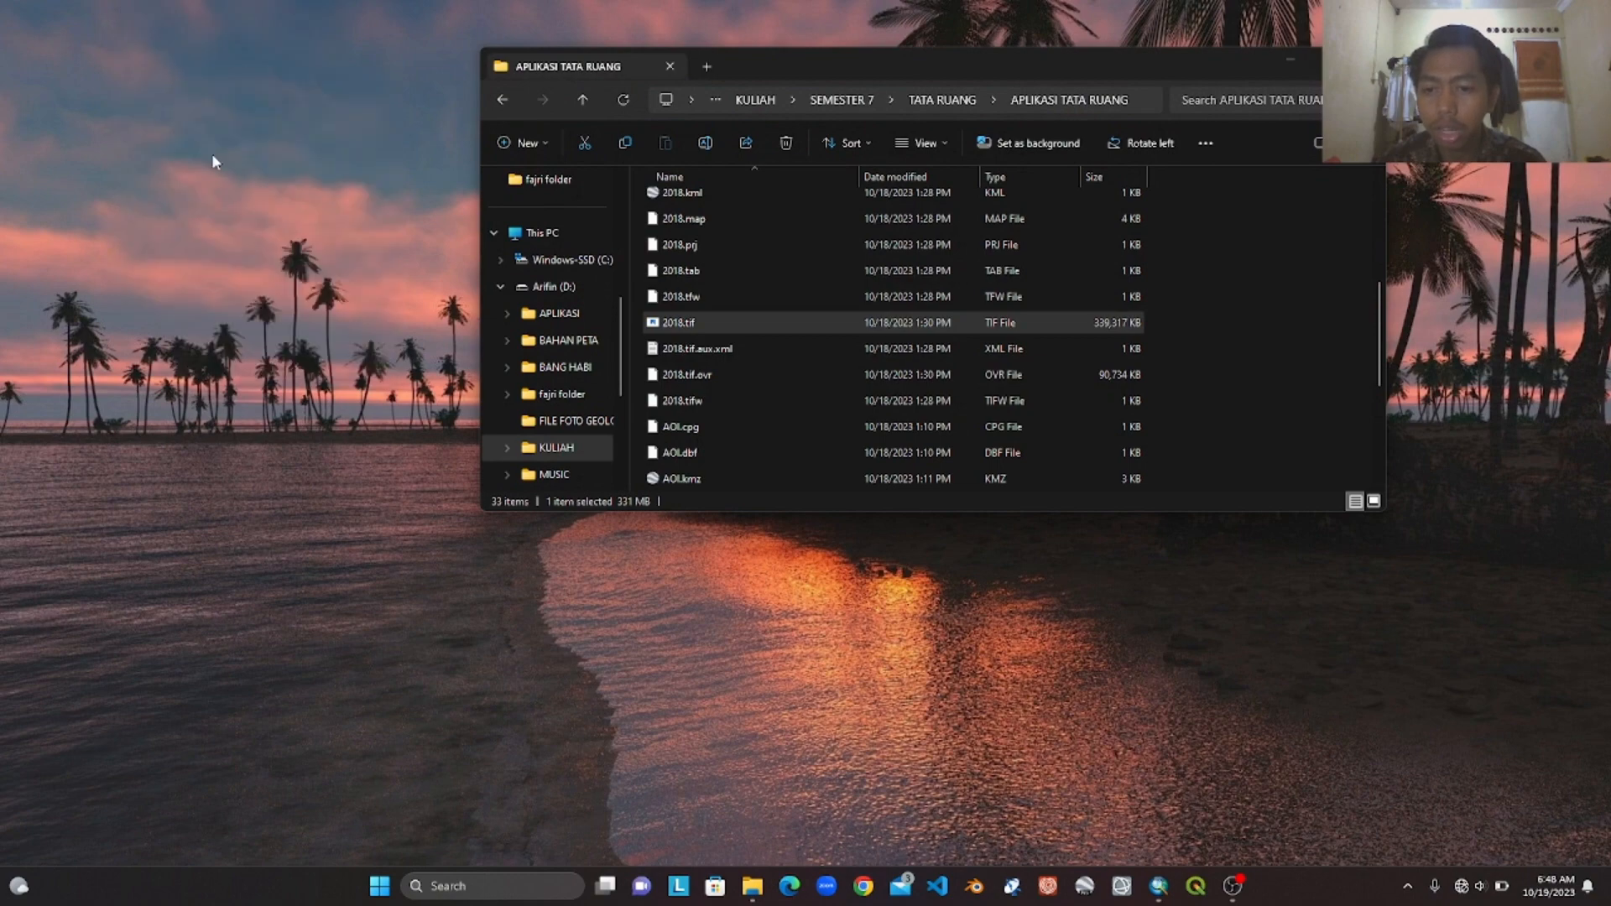
right_click(275, 529)
left_click(320, 354)
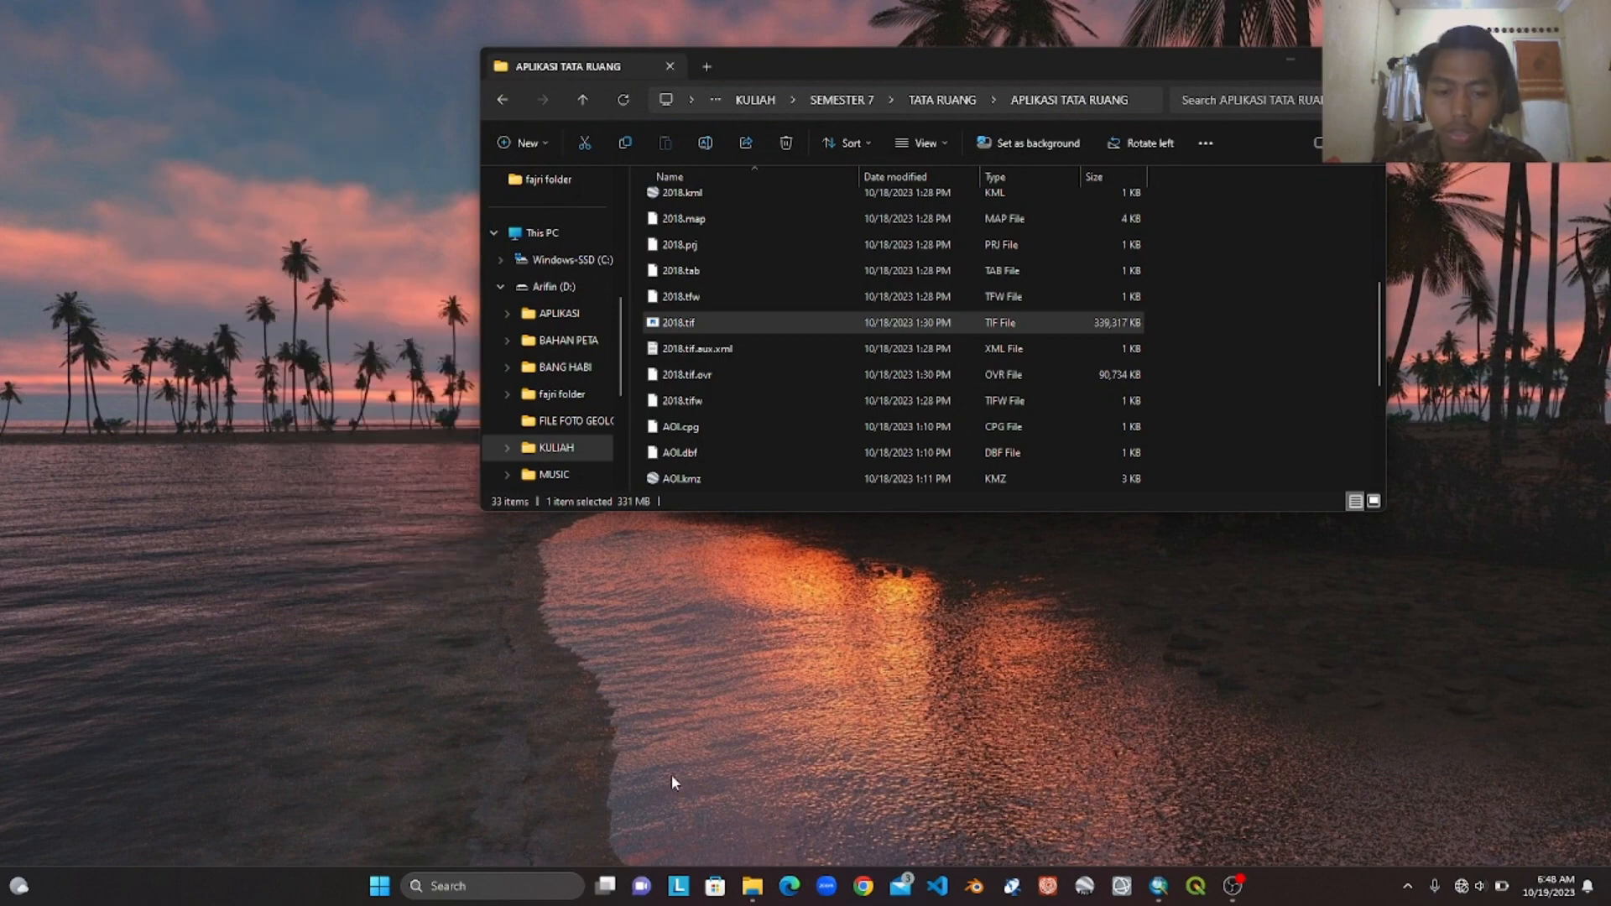
- Start Google Earth Pro, dismiss its connection notices and turn the globe to Southeast Asia
left_click(1091, 889)
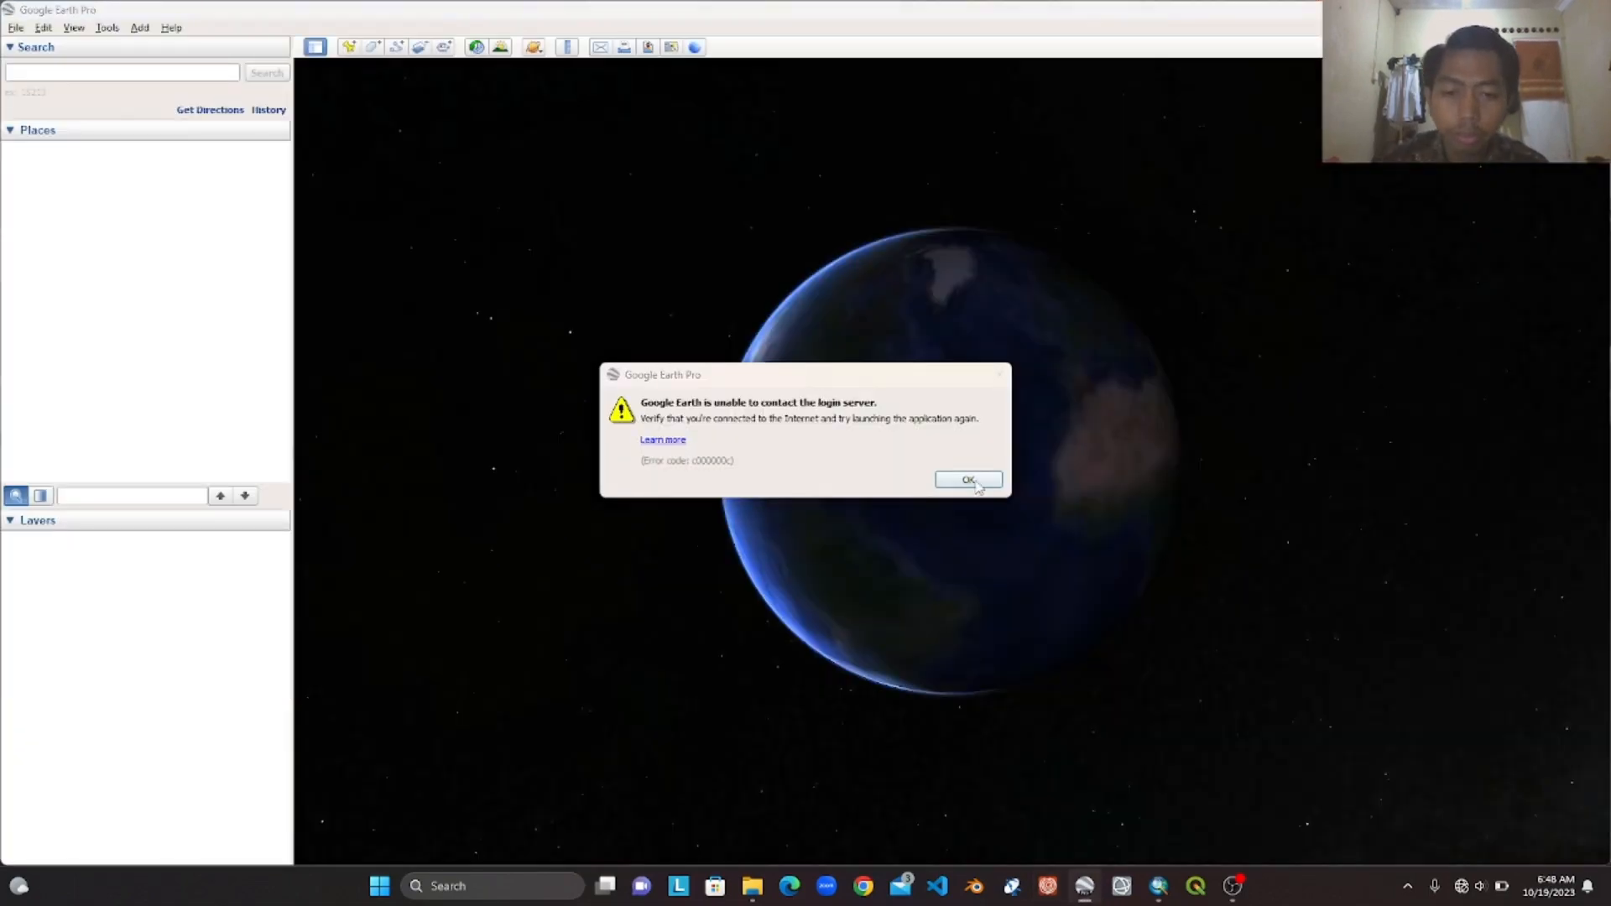
left_click(970, 480)
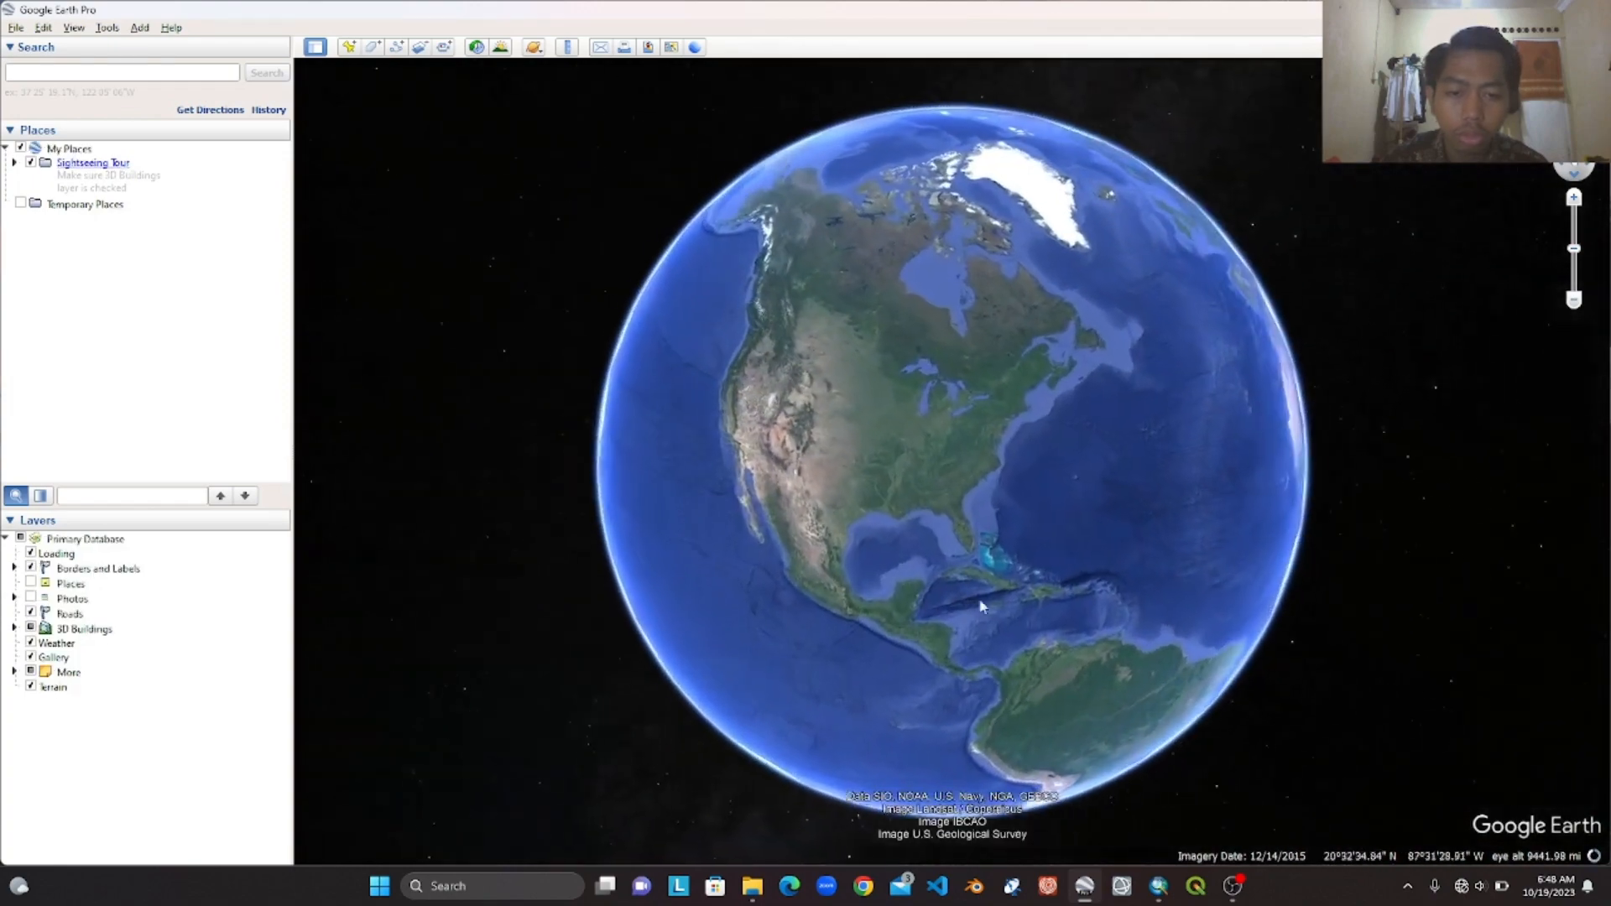
left_click_drag(981, 606, 568, 481)
left_click_drag(888, 589, 579, 478)
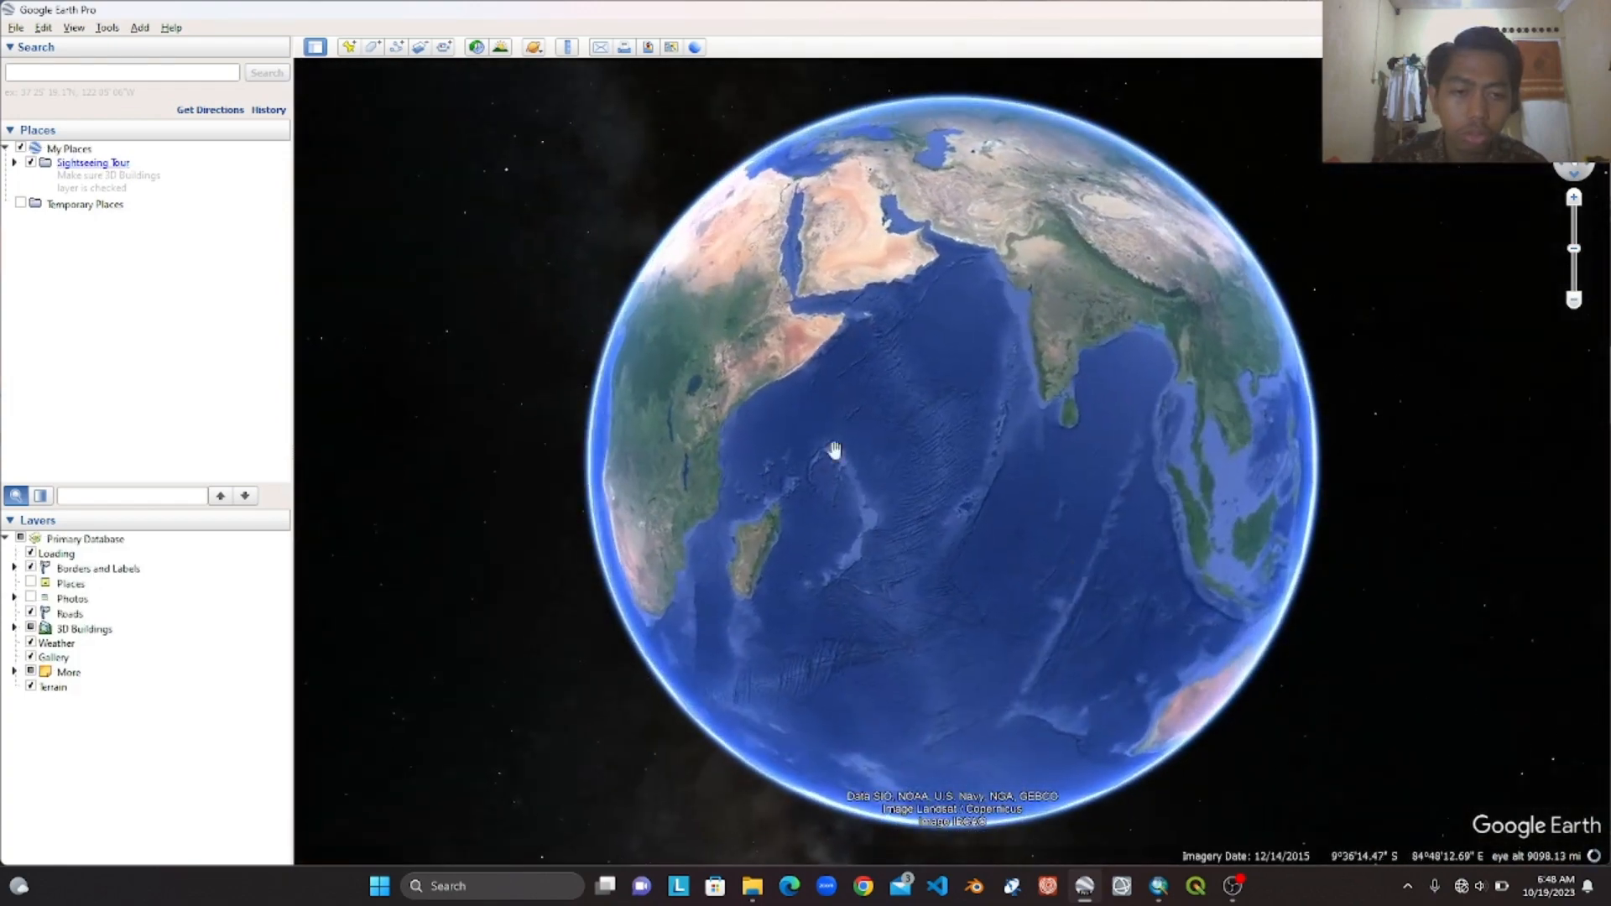
left_click_drag(835, 451, 618, 461)
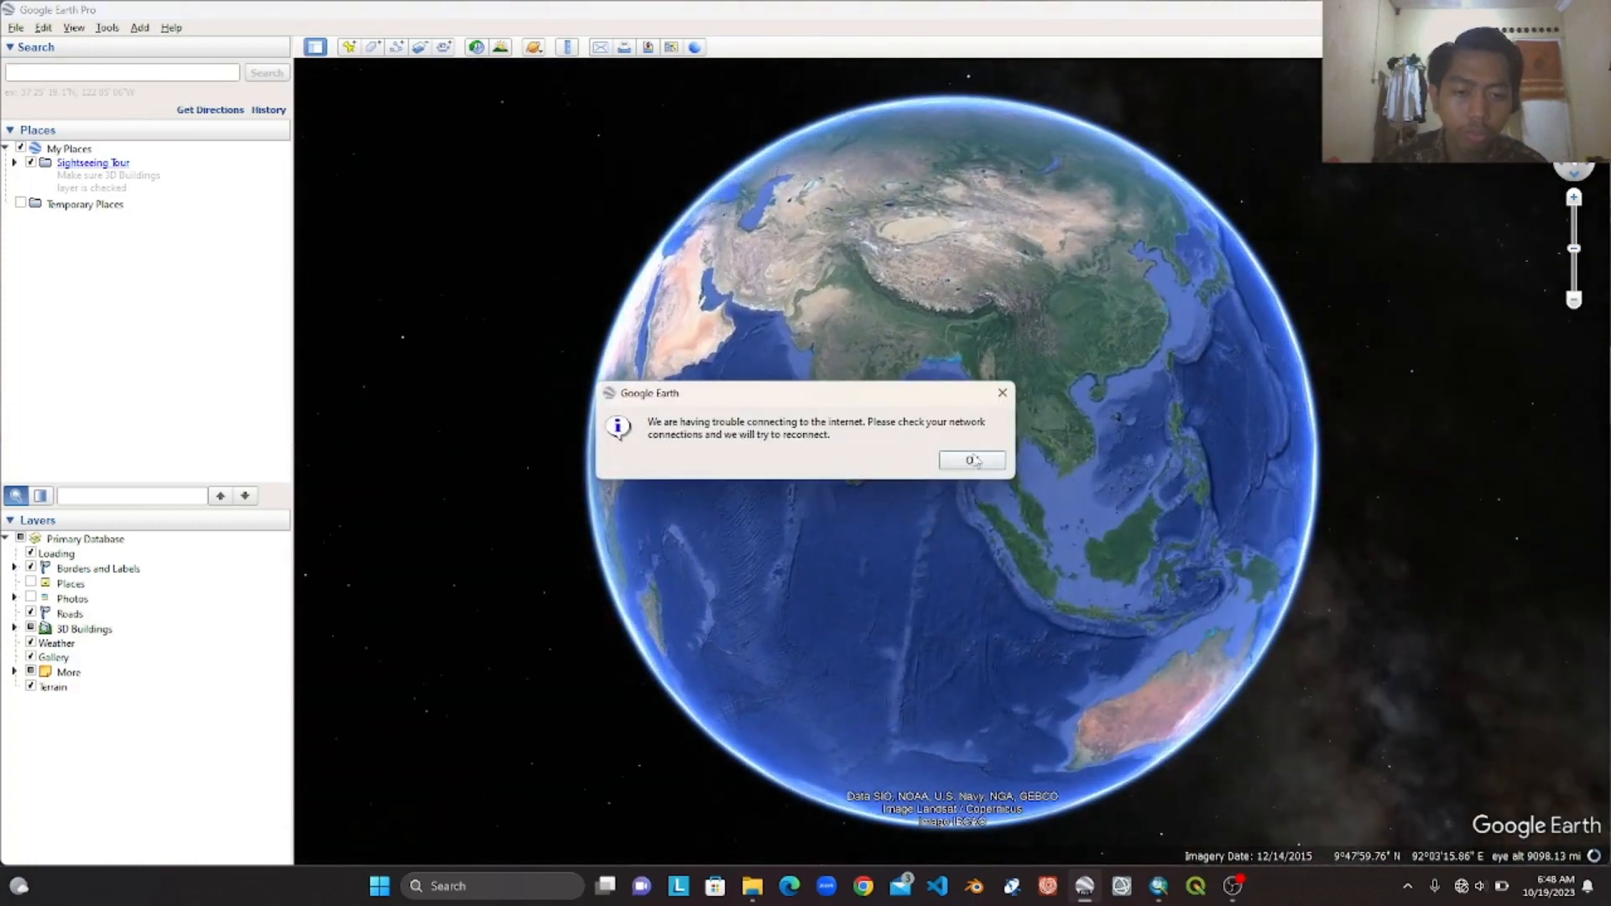
left_click(971, 461)
- Zoom from Southeast Asia to Padang on Sumatra's west coast, following the shoreline north past the river mouth to the housing beside the canal
scroll(1007, 557, "up", 6)
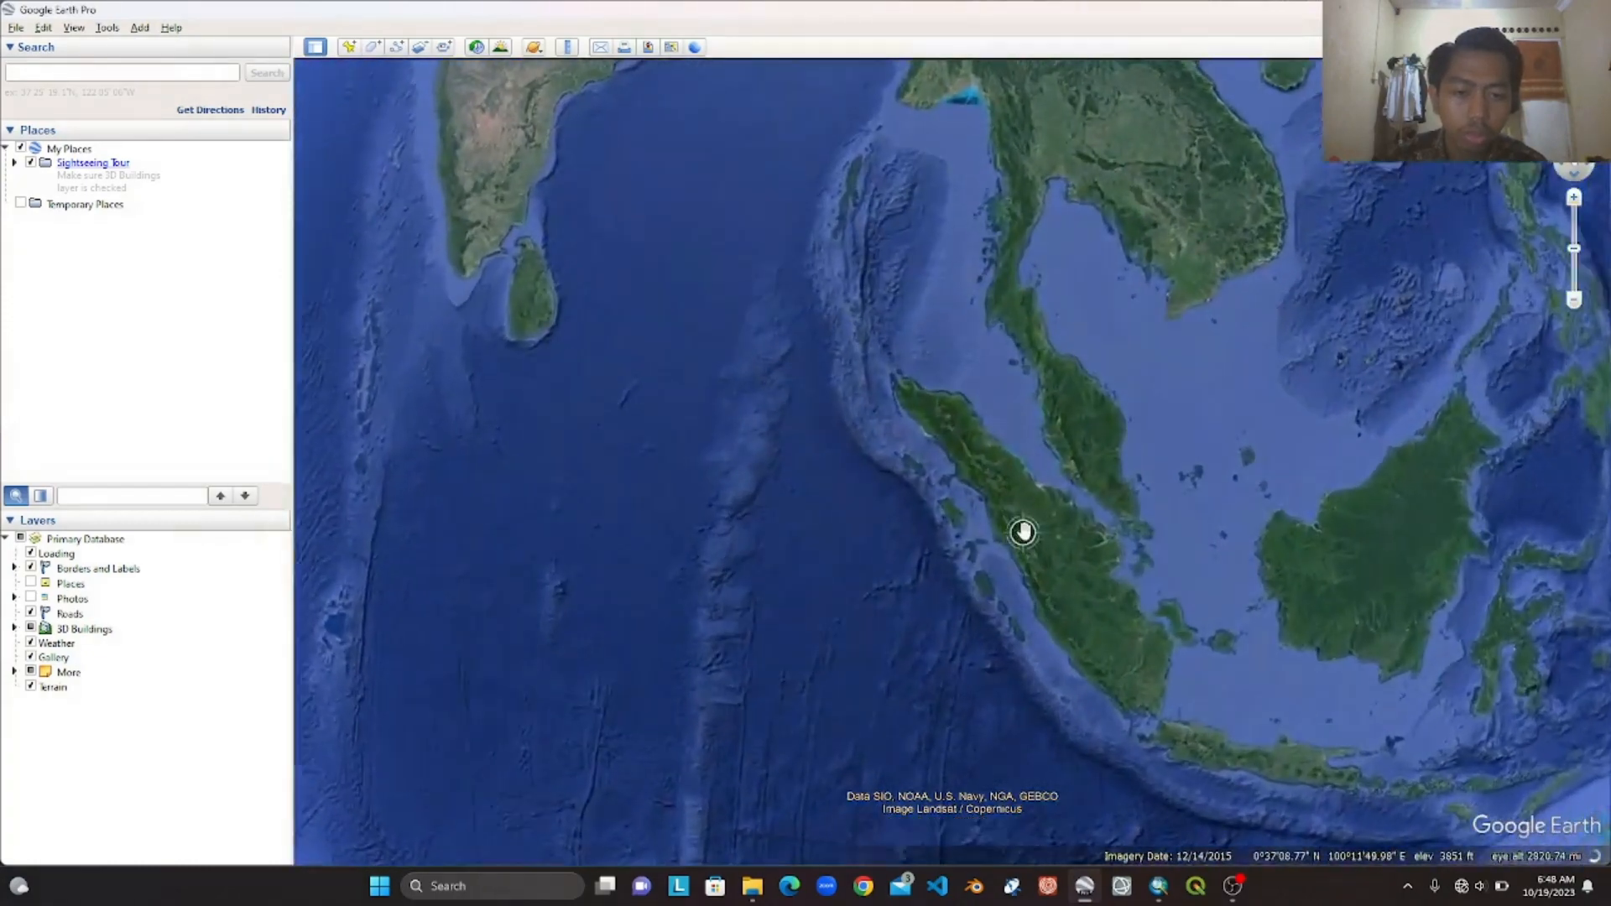
scroll(1022, 531, "up", 5)
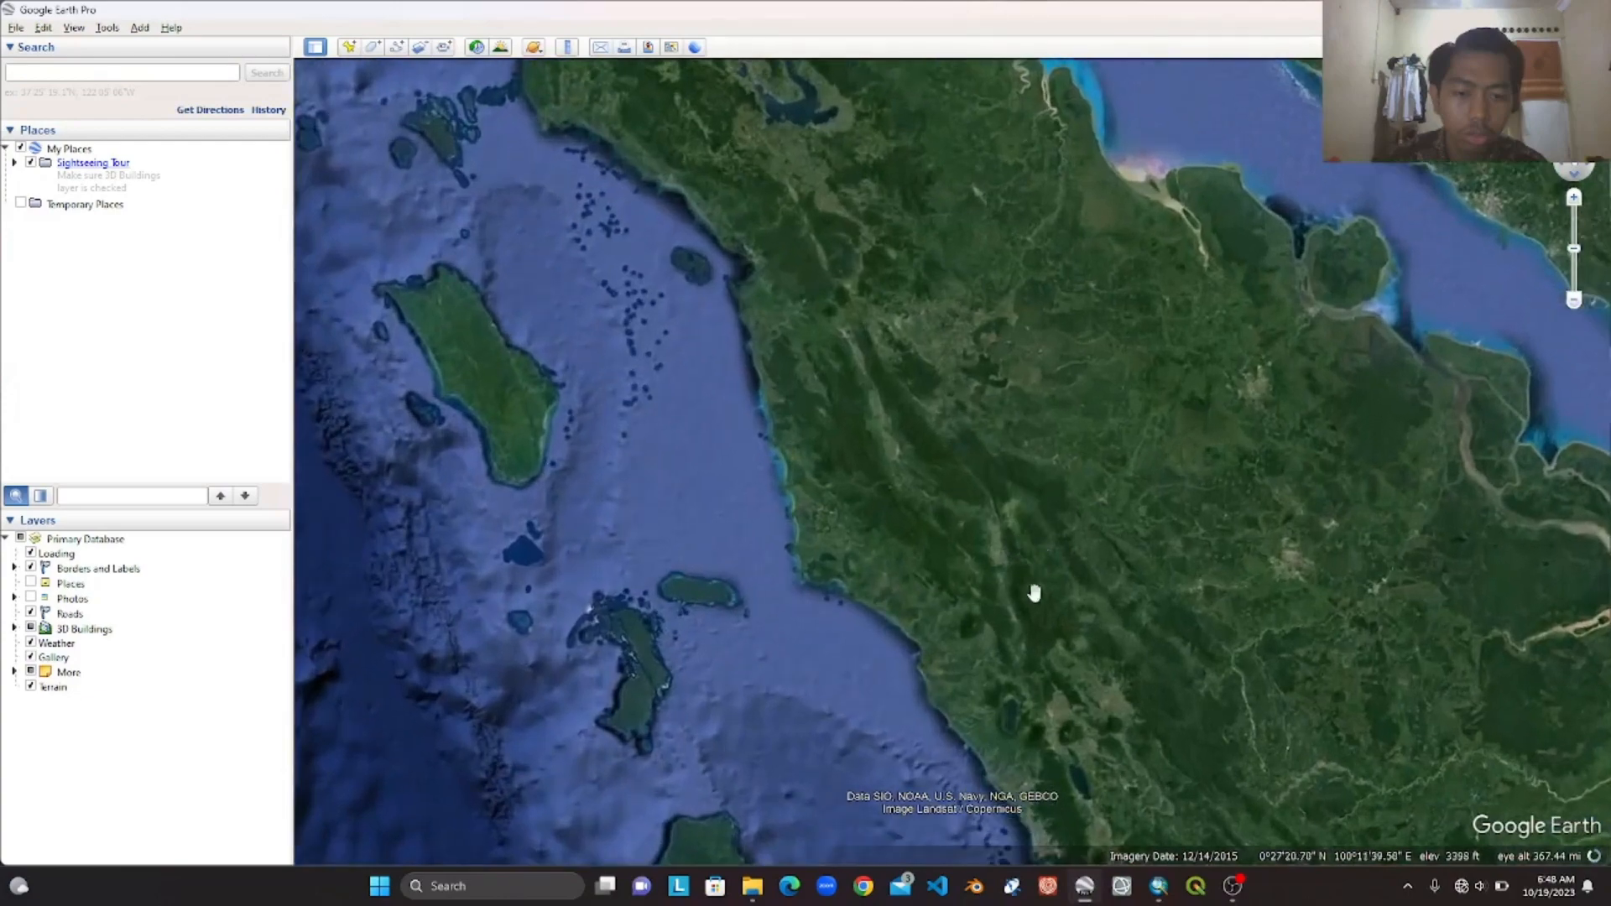
scroll(965, 587, "up", 8)
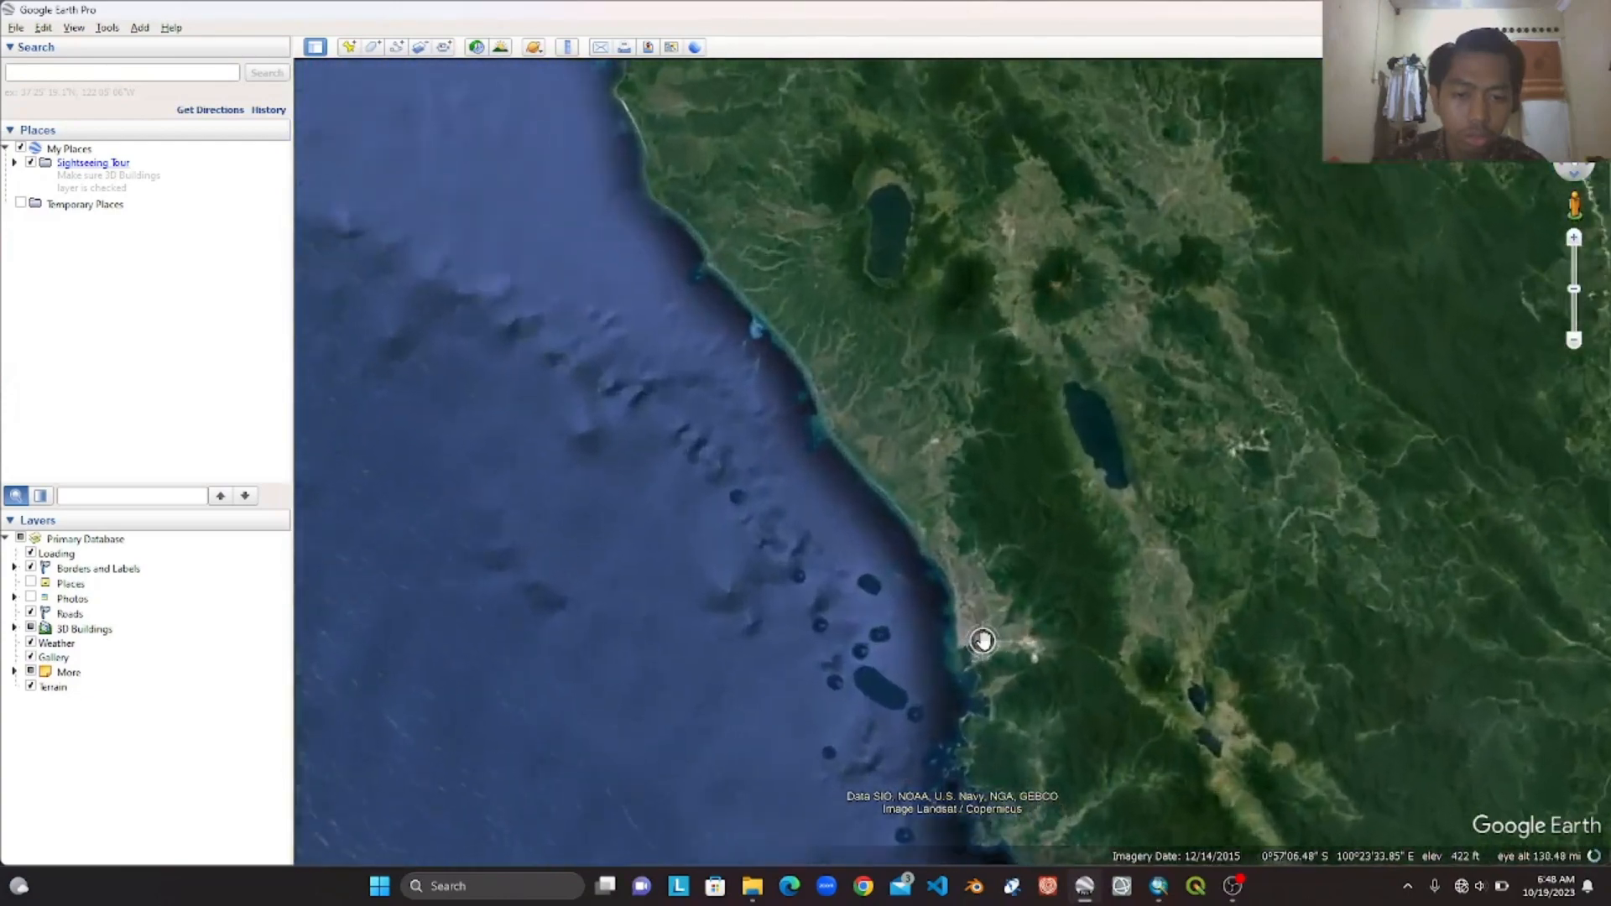
scroll(984, 640, "up", 4)
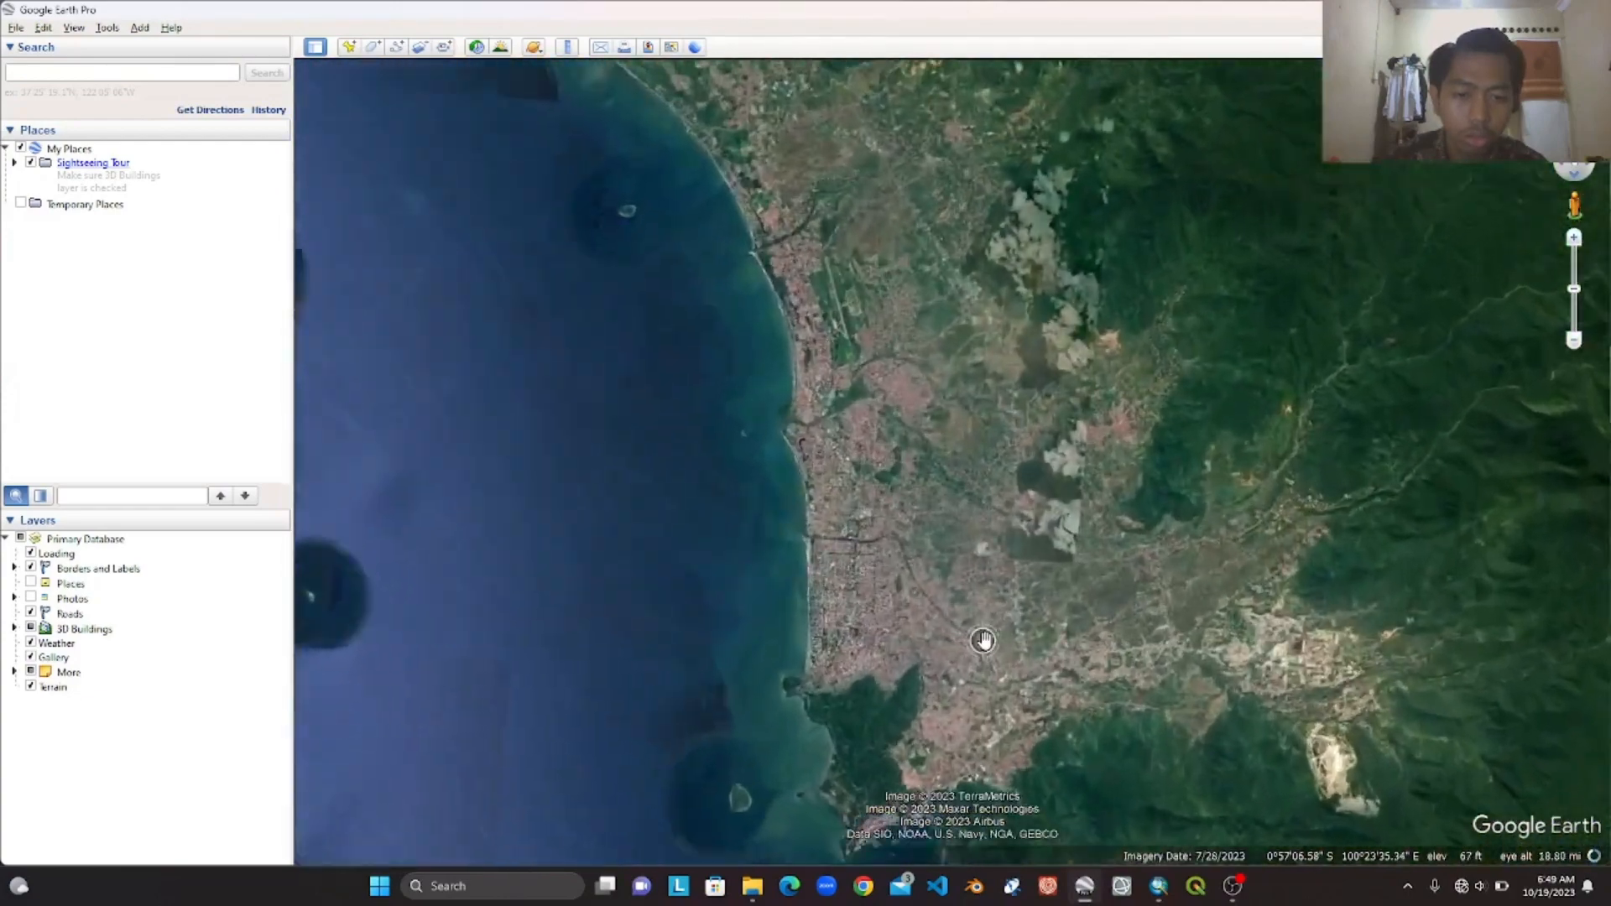
scroll(852, 512, "up", 4)
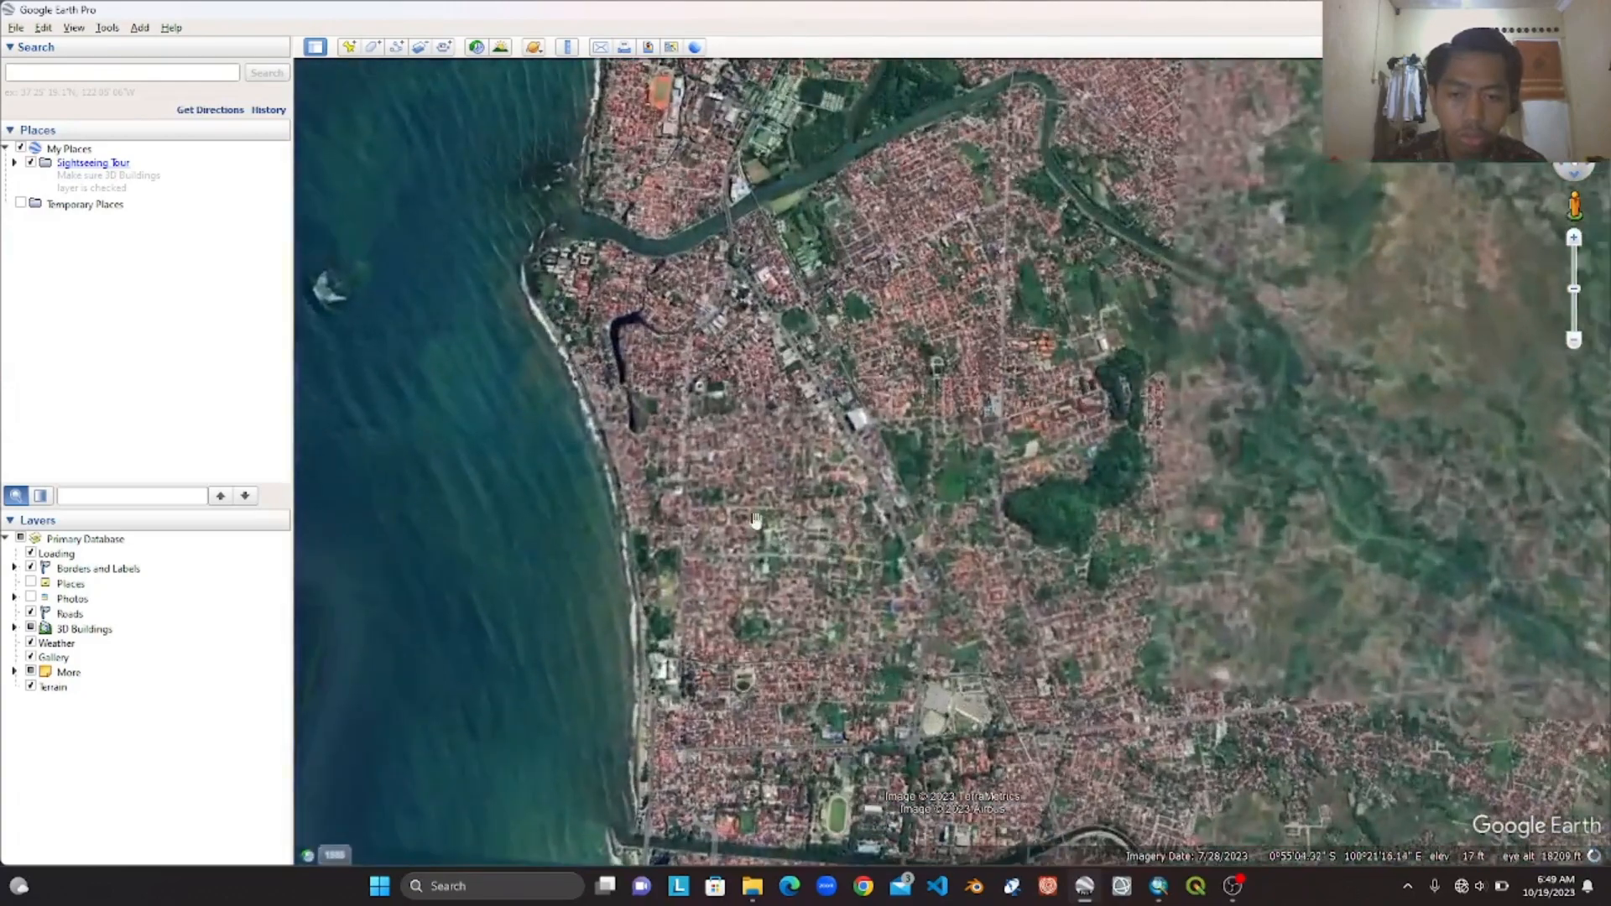
left_click_drag(756, 520, 891, 710)
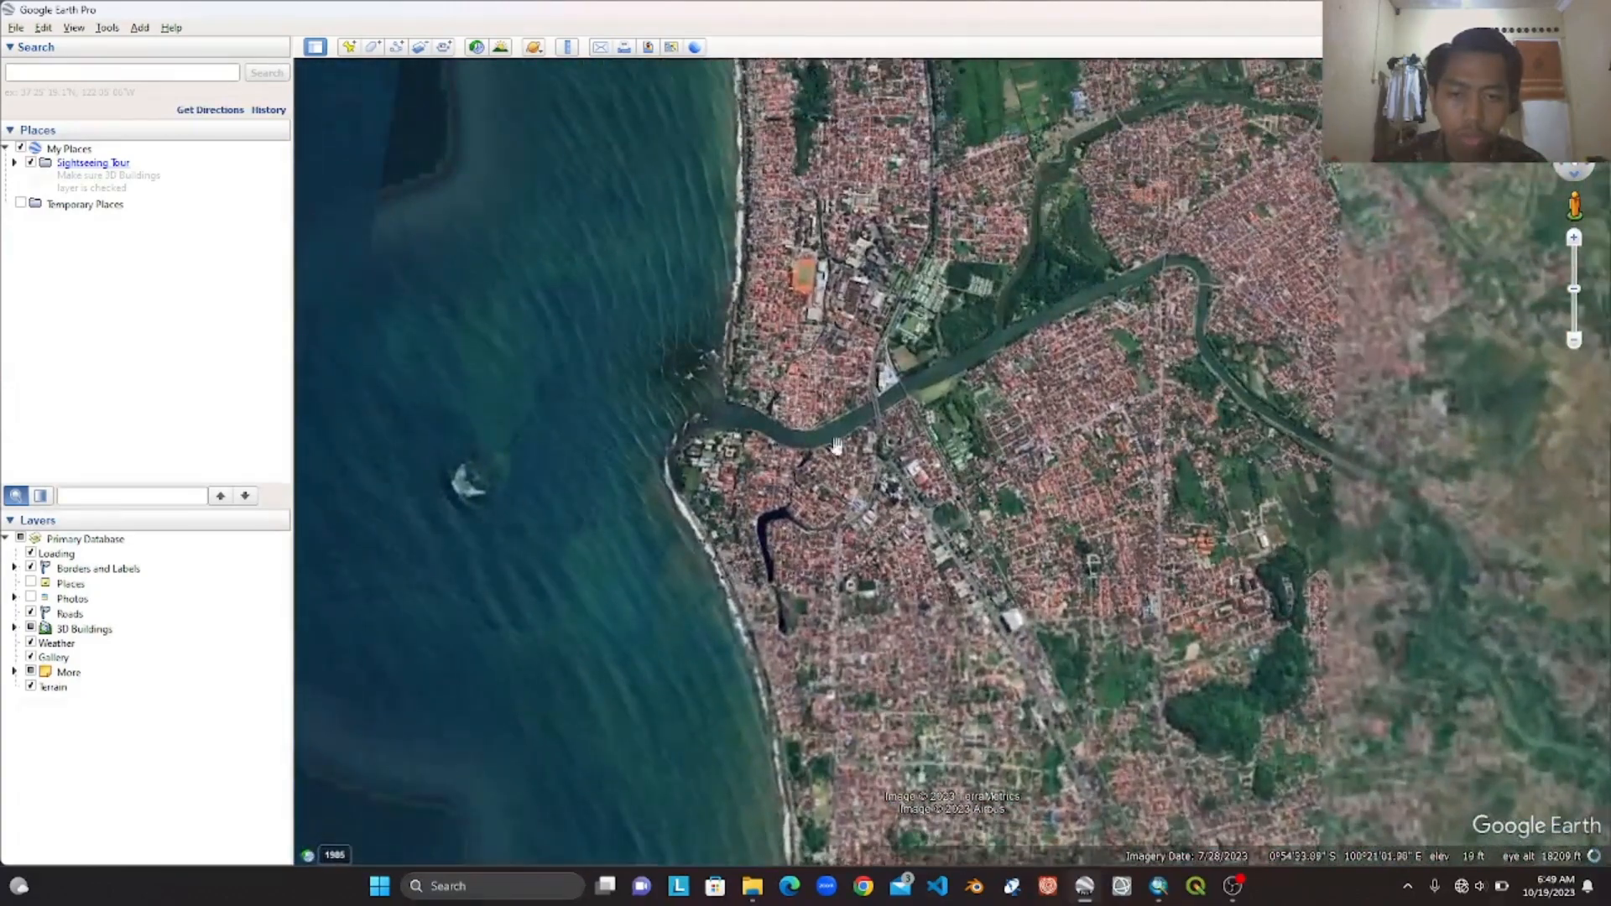
left_click_drag(810, 171, 822, 462)
scroll(823, 462, "up", 5)
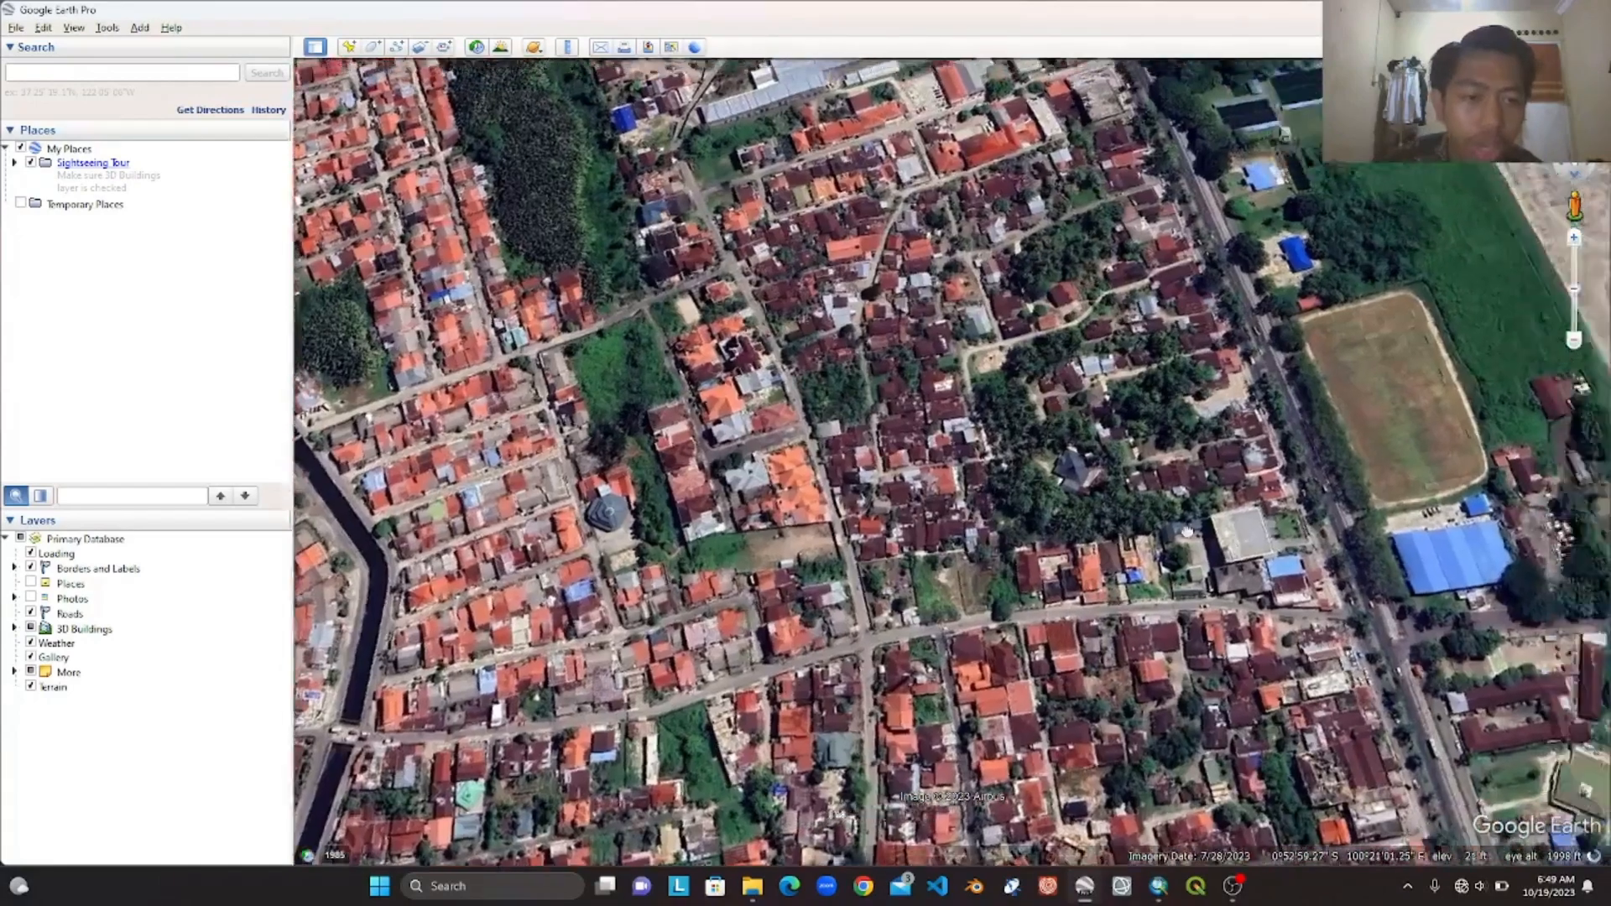
- Examine the imagery around the sports field, the airfield runway, the housing blocks to the south and the canal near the coast
left_click_drag(1188, 531, 911, 534)
left_click_drag(1165, 454, 1136, 515)
left_click_drag(1283, 553, 827, 251)
left_click_drag(983, 534, 1269, 550)
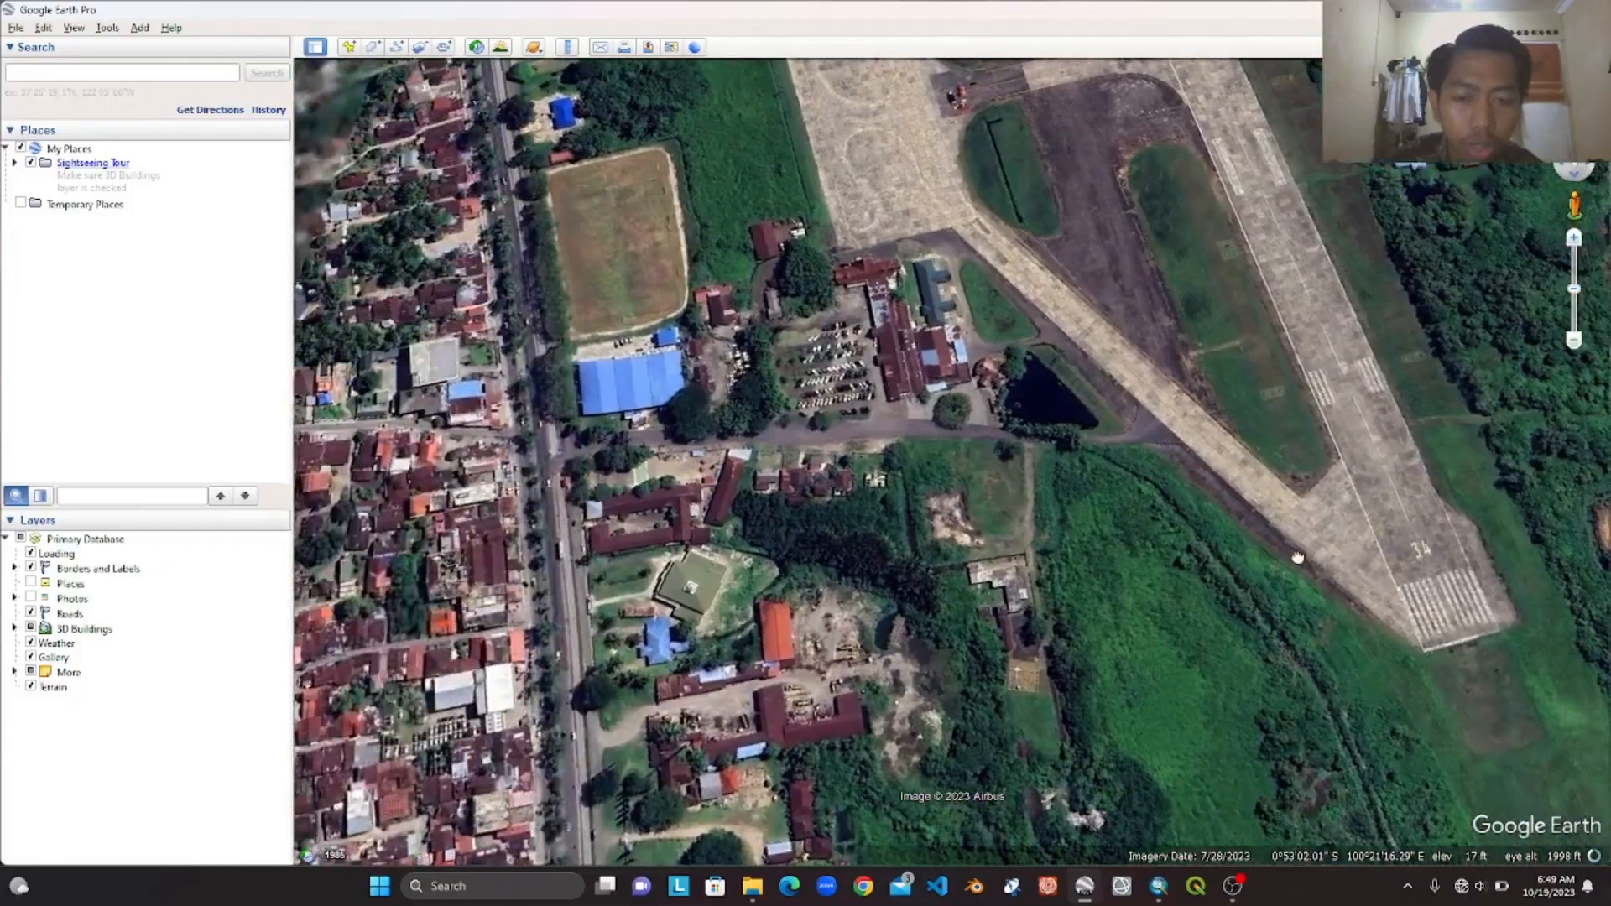
left_click_drag(751, 563, 918, 346)
scroll(964, 426, "down", 5)
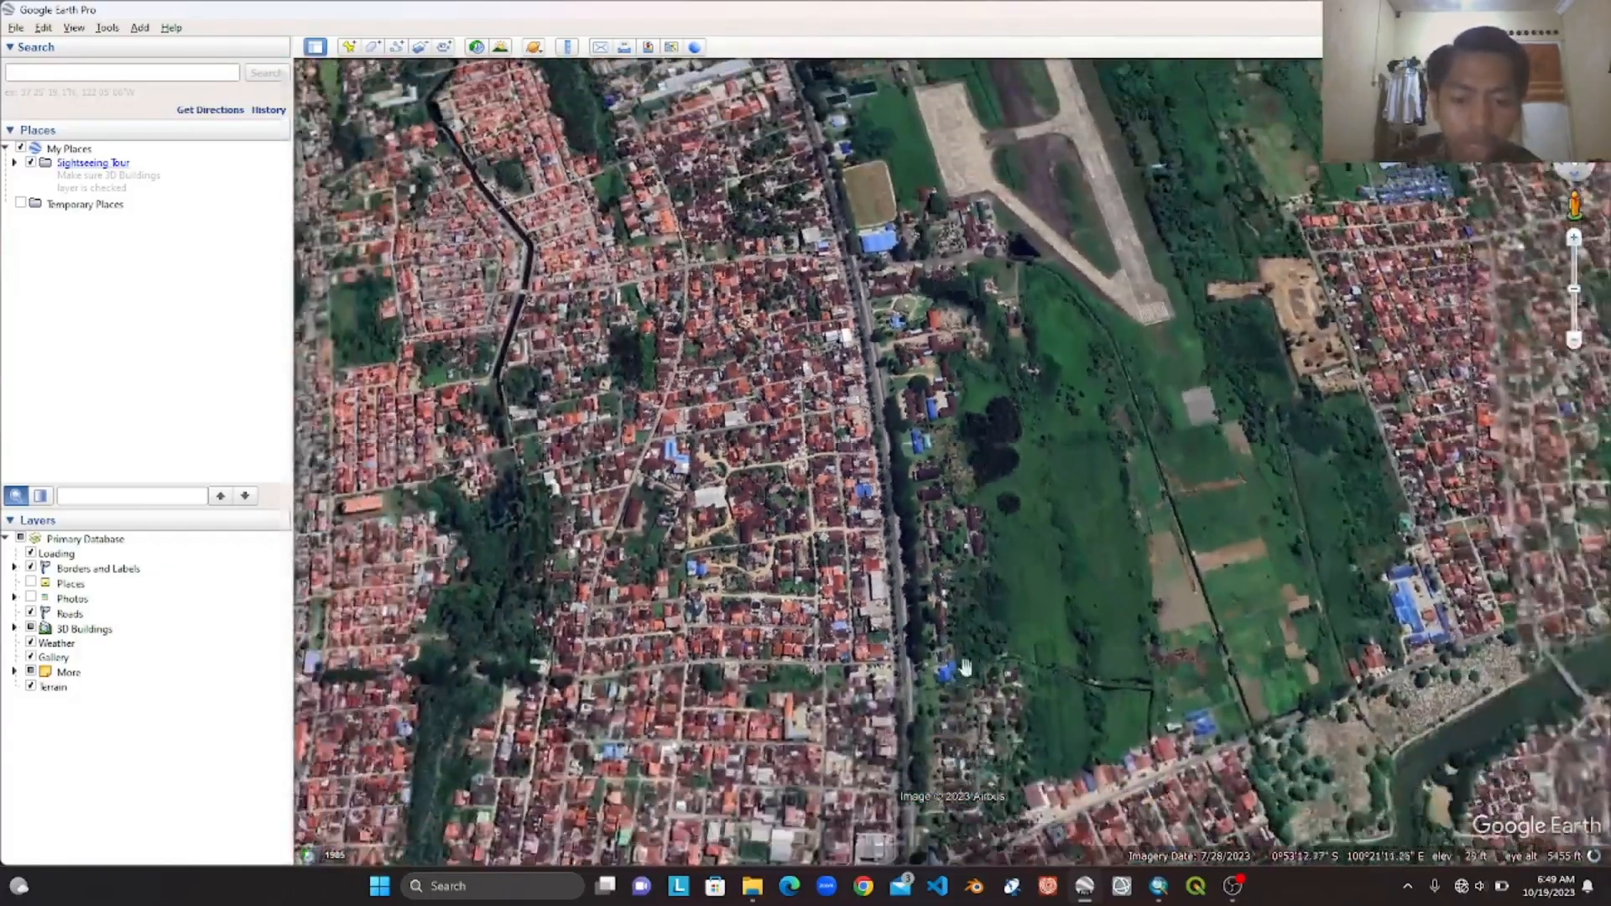
left_click_drag(965, 667, 1057, 496)
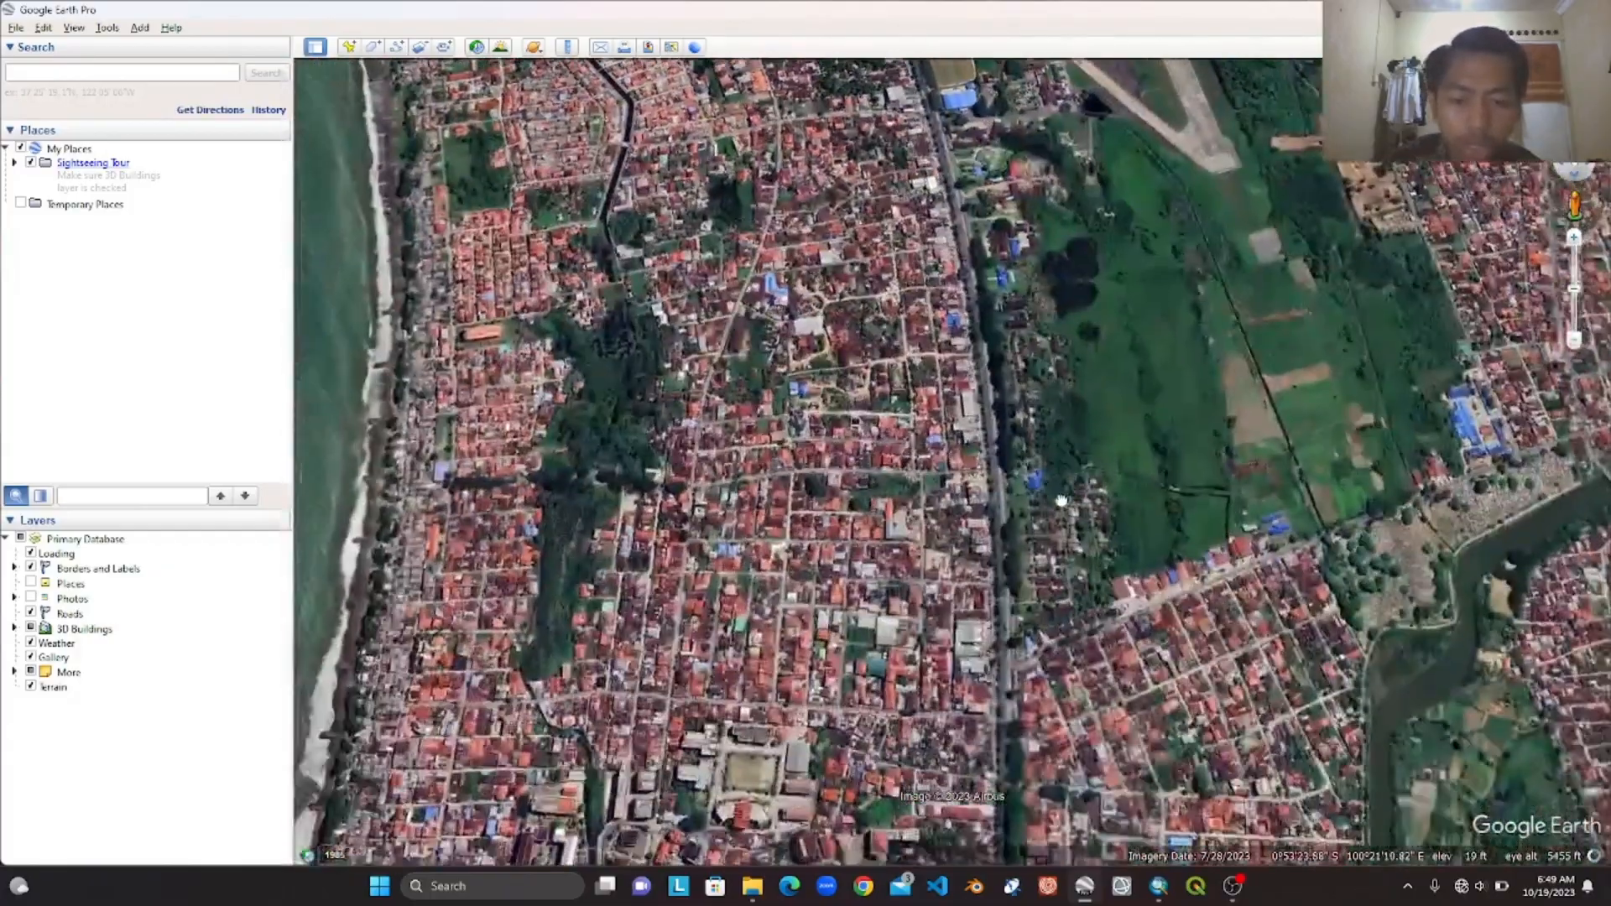
left_click_drag(952, 564, 1074, 495)
left_click_drag(893, 495, 815, 671)
left_click_drag(782, 402, 773, 463)
left_click_drag(615, 363, 662, 385)
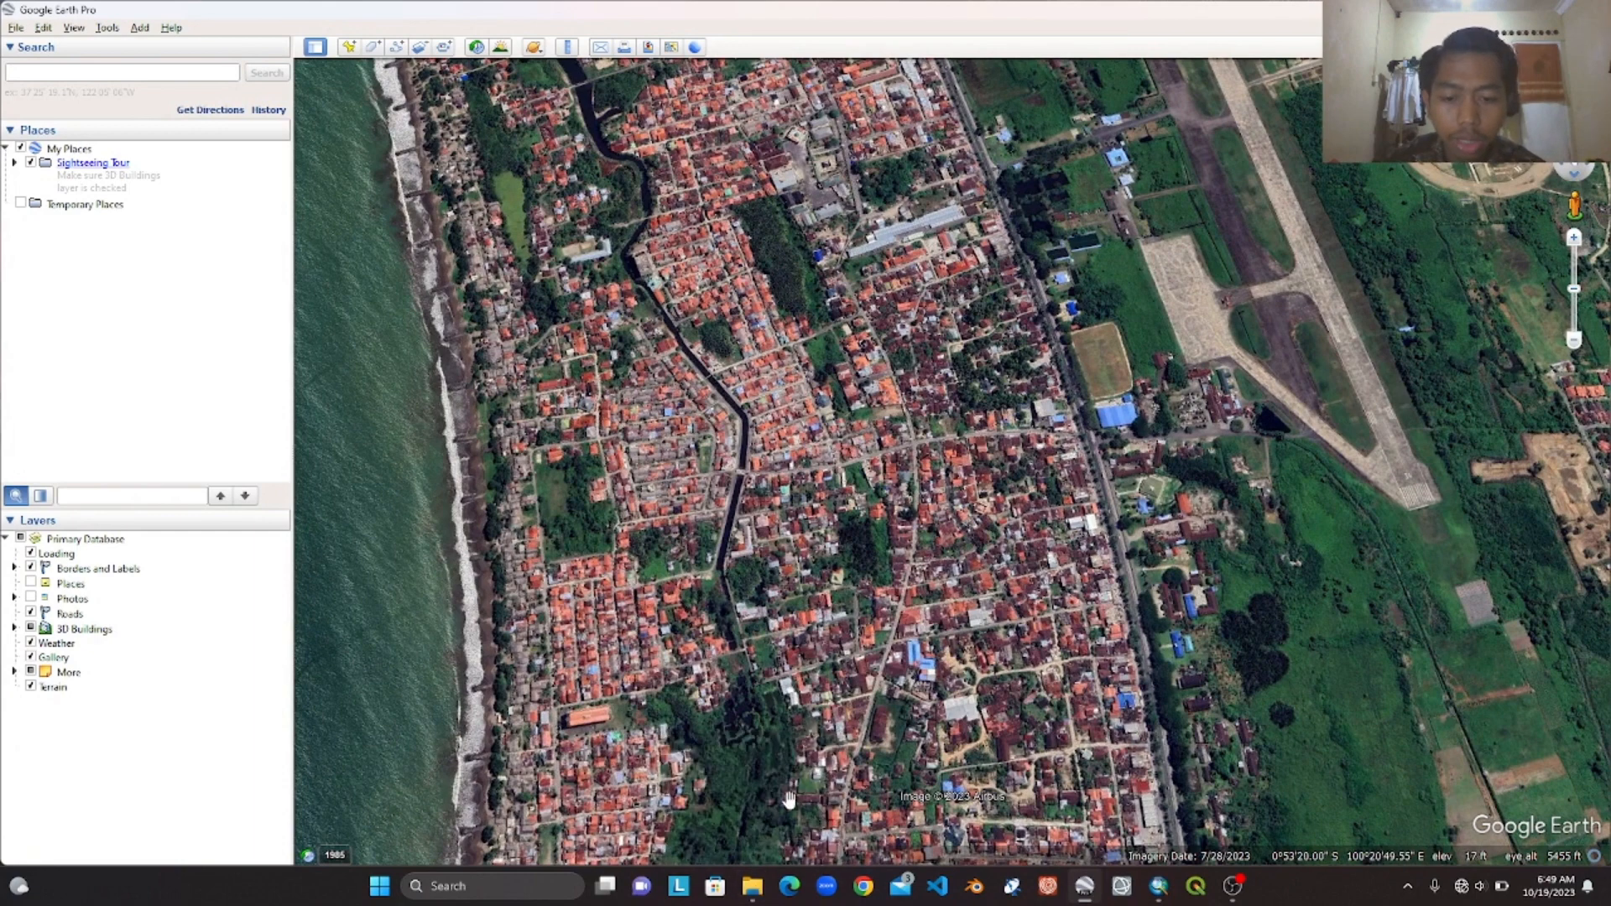
- Load titik 1 kiri atas.kmz, titik 2 kanan atas.kmz, titik 3 kanan bawah.kmz and titik 4 kiri bawah.kmz from the APLIKASI TATA RUANG folder into Google Earth Pro
left_click(753, 887)
scroll(721, 361, "down", 3)
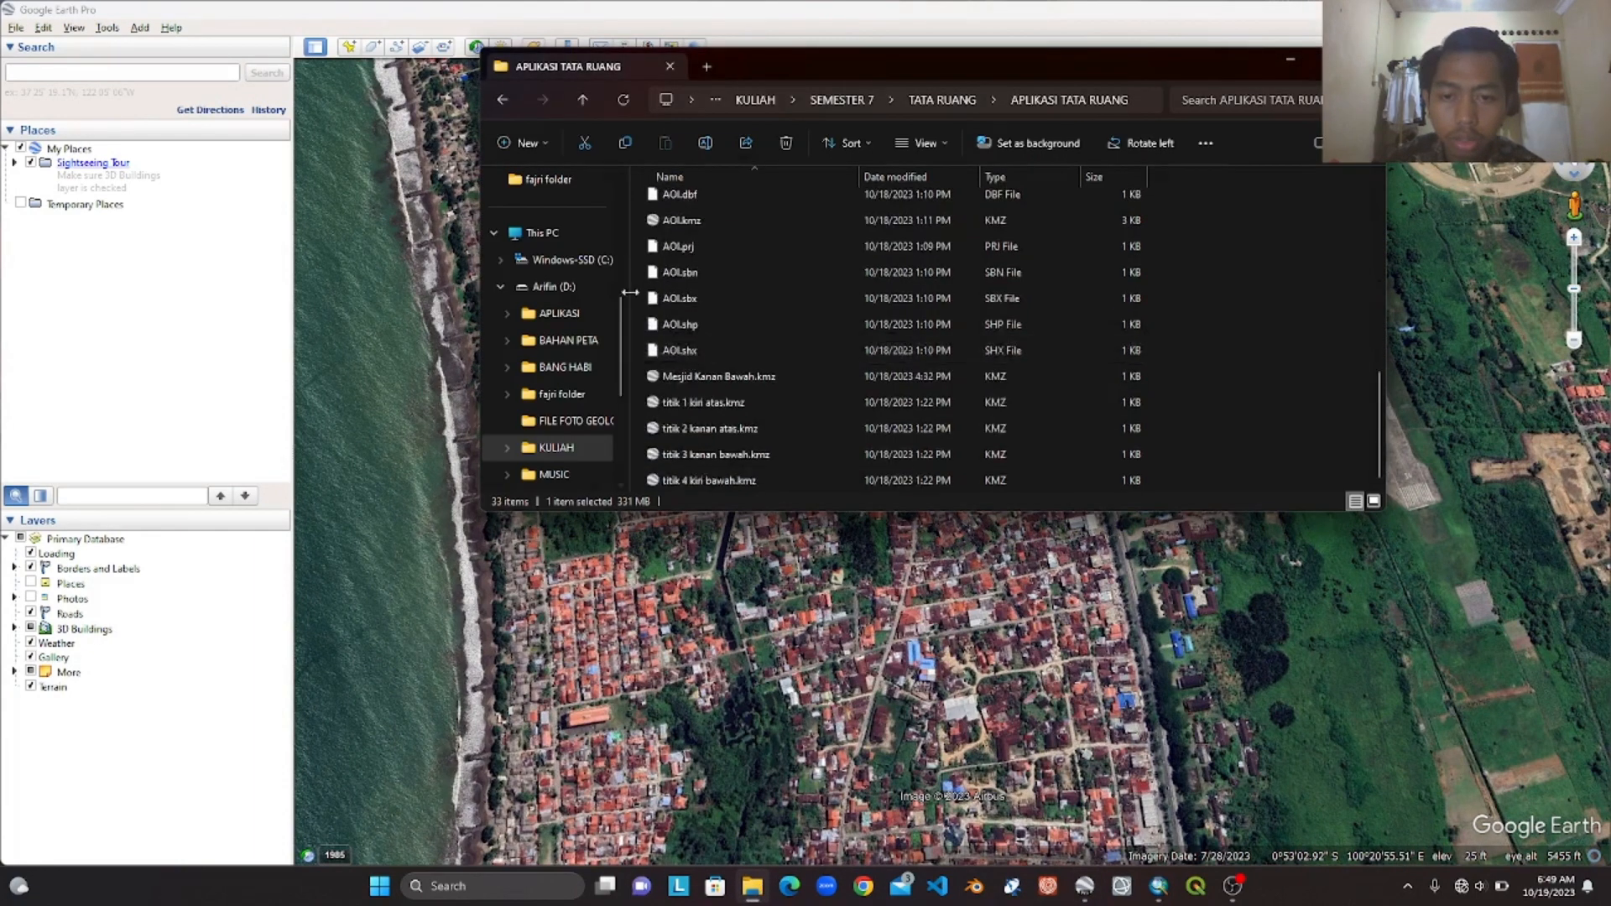
left_click(731, 402)
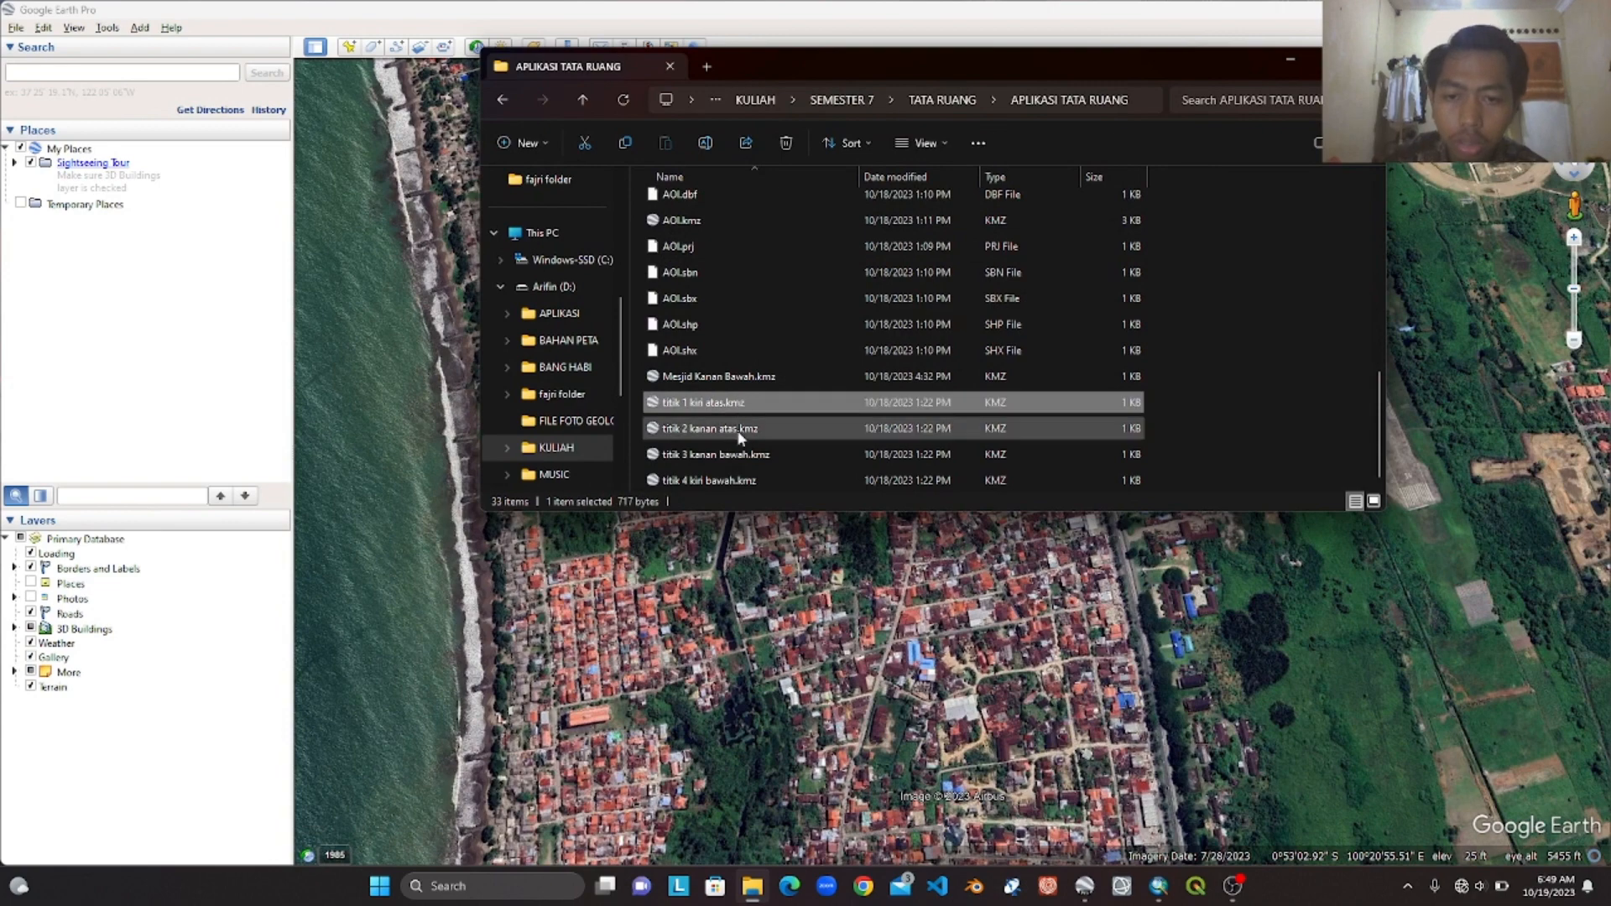
left_click(715, 480, "shift")
left_click_drag(738, 407, 244, 383)
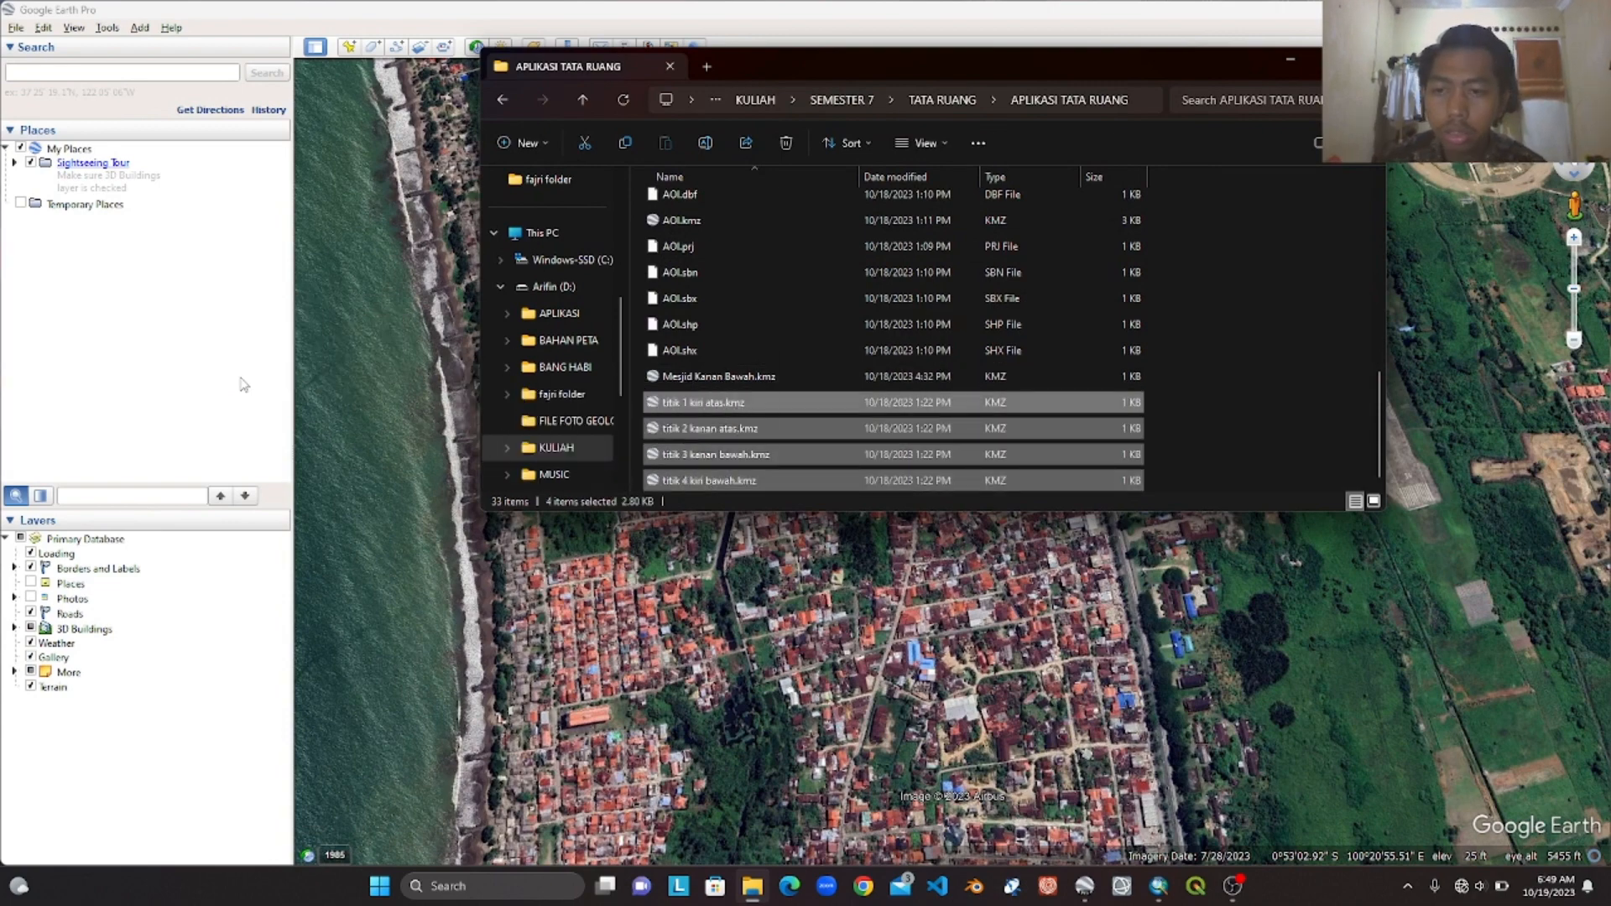
- Inspect the titik 1 kiri atas placemark near the coast and the titik 2 kanan atas placemark on the runway
left_click_drag(766, 414, 782, 664)
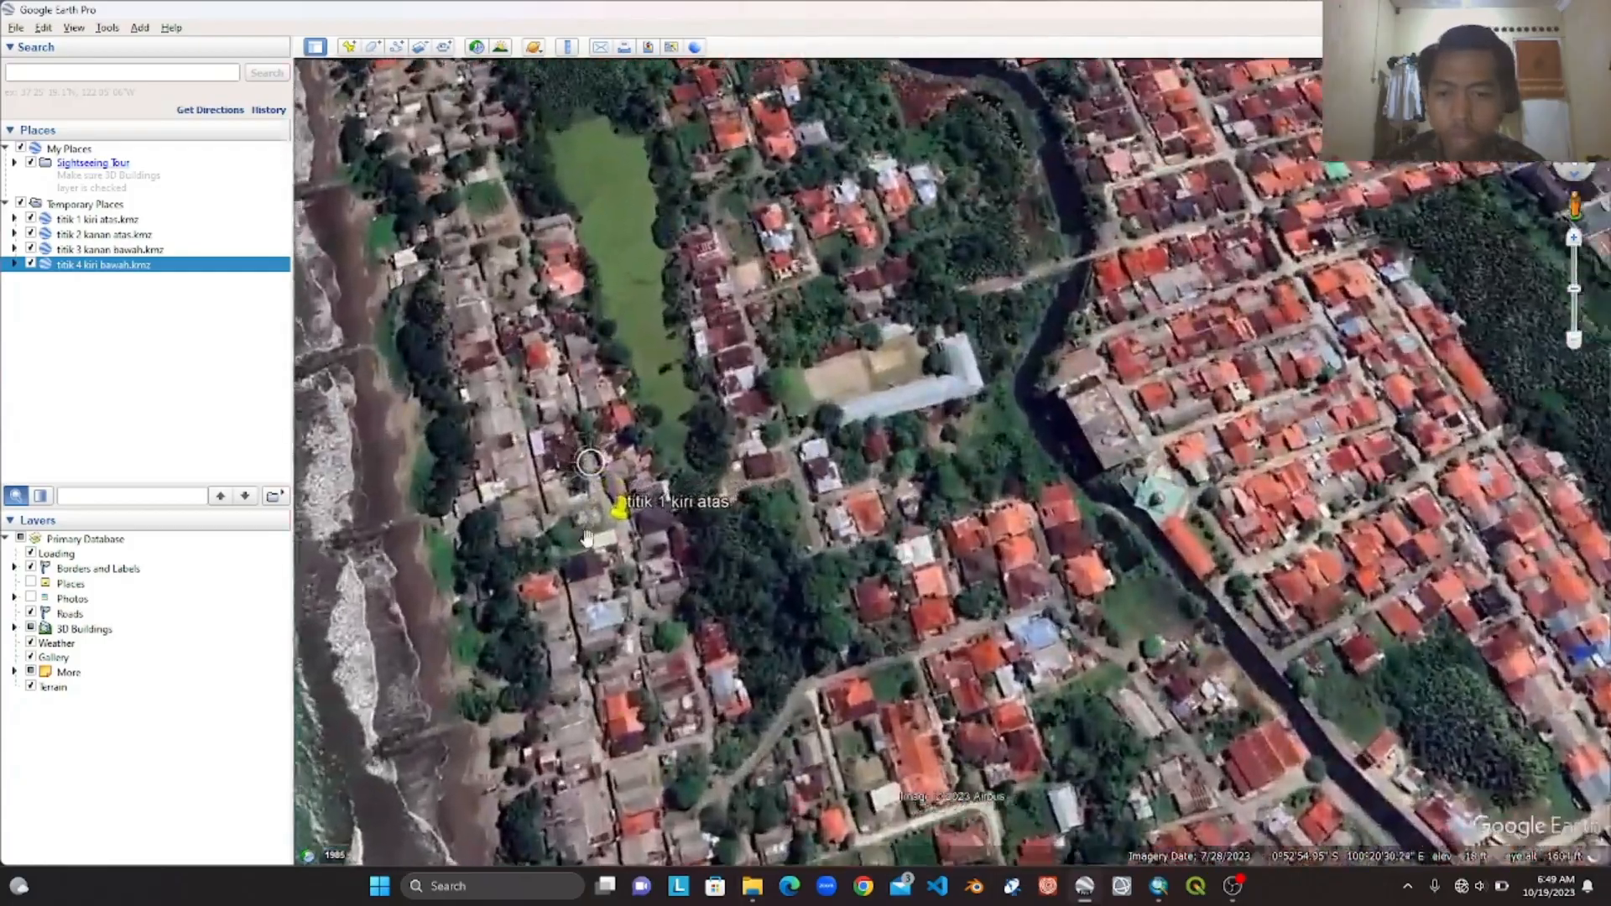
scroll(856, 558, "down", 5)
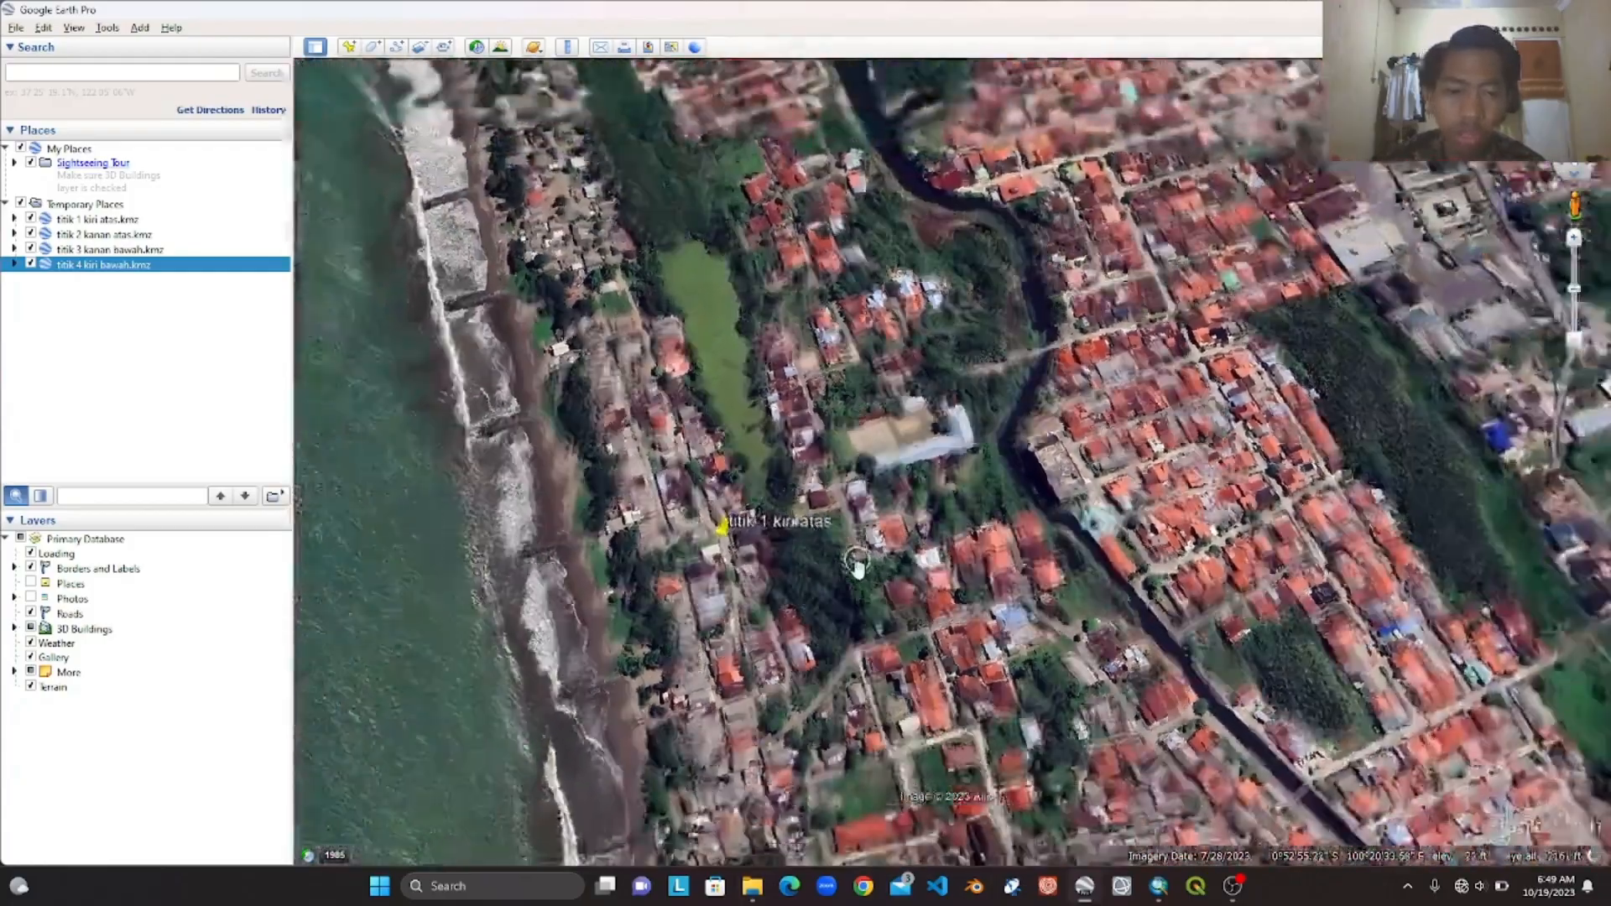
left_click_drag(1053, 603, 639, 460)
left_click_drag(1331, 677, 970, 514)
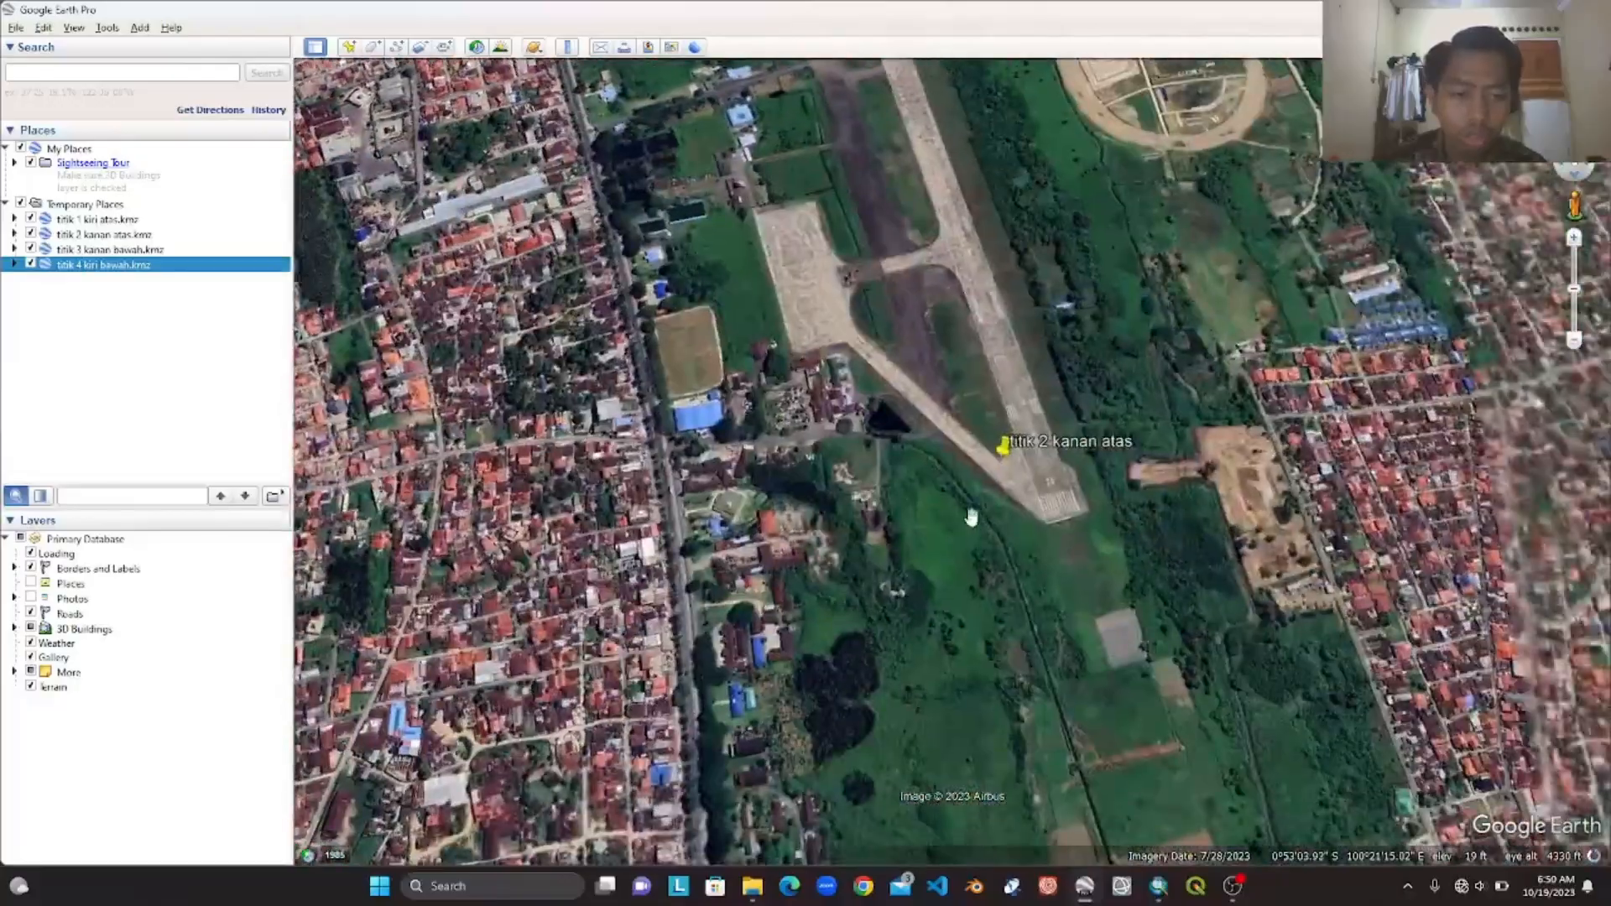
scroll(990, 466, "up", 1)
scroll(990, 467, "up", 4)
left_click_drag(795, 540, 1197, 313)
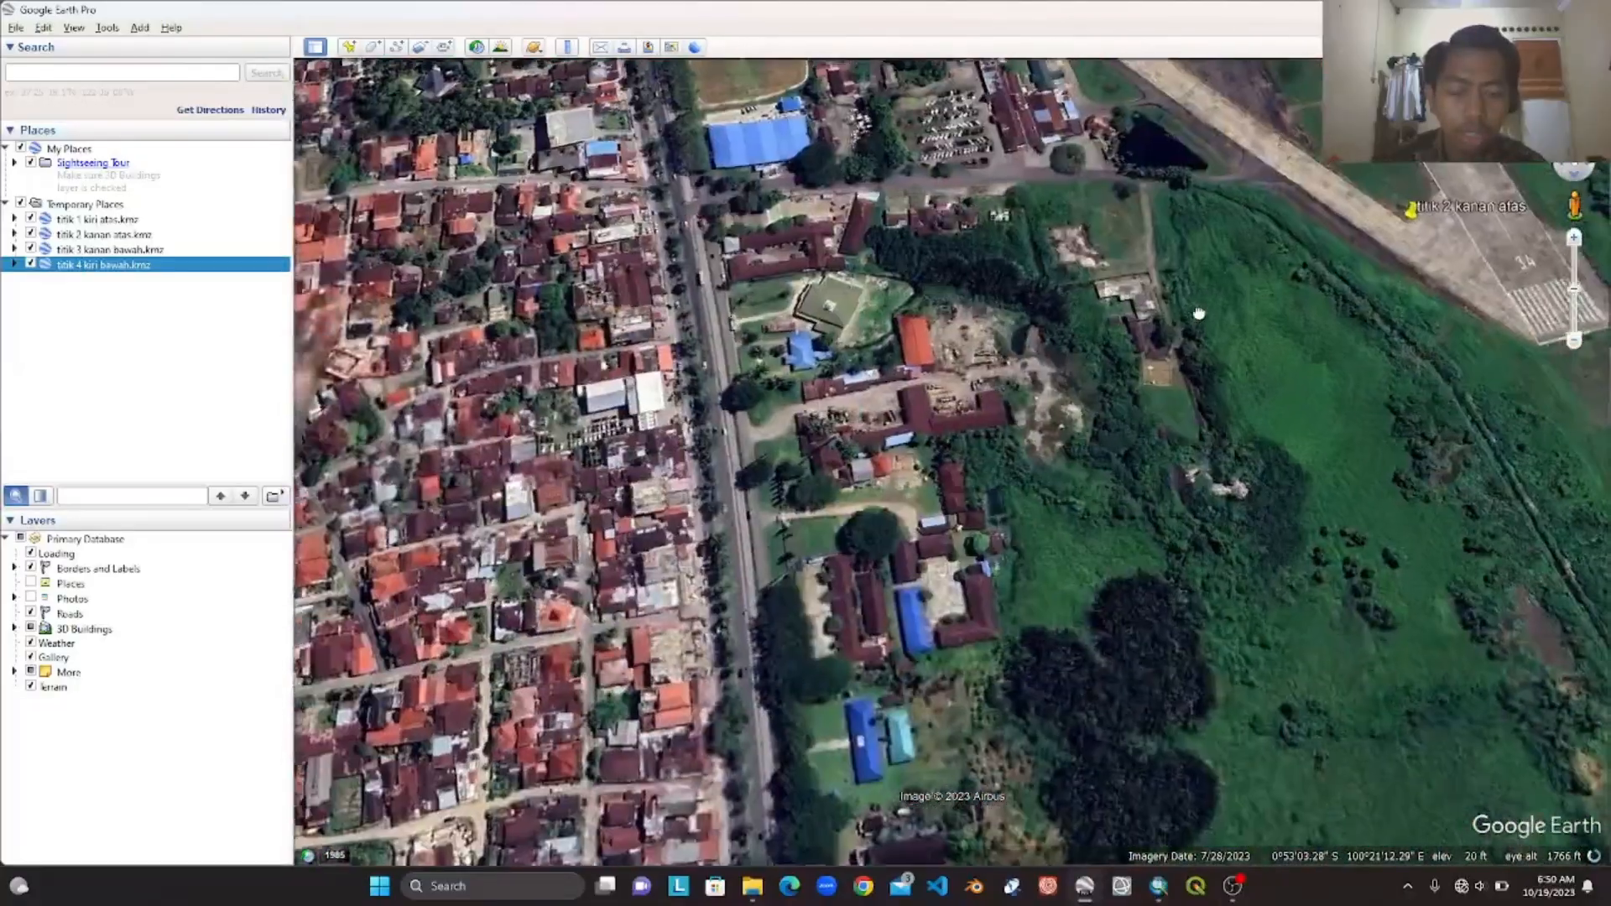
scroll(1096, 472, "down", 1)
scroll(1095, 472, "down", 3)
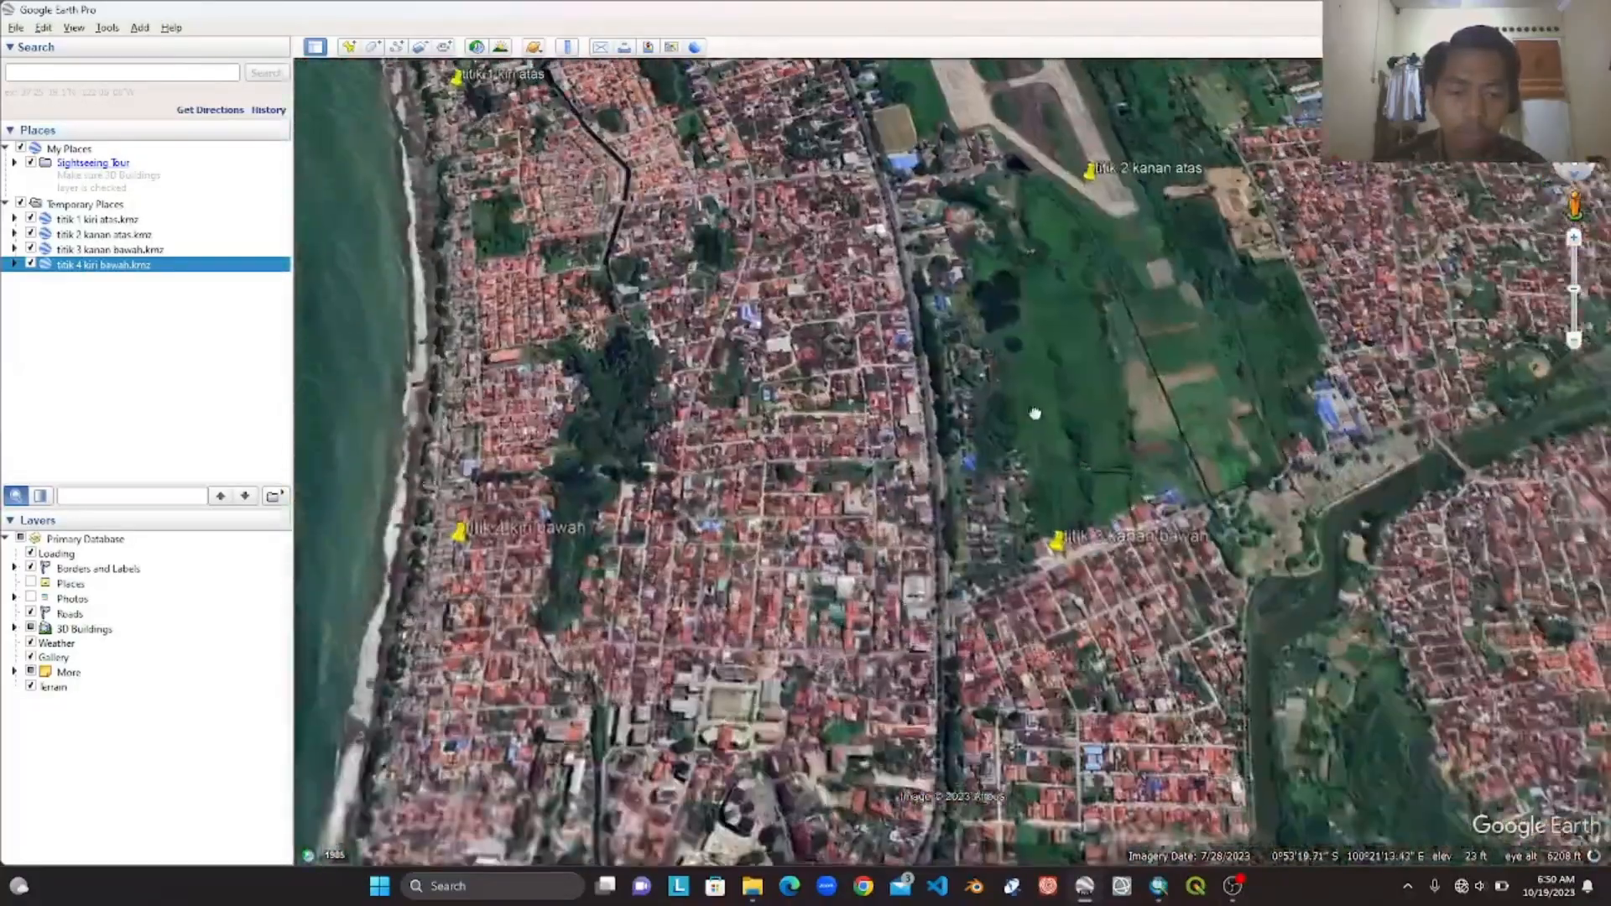
- Inspect the titik 3 kanan bawah placemark beside the road and the titik 4 kiri bawah placemark near the beach
scroll(1062, 532, "up", 4)
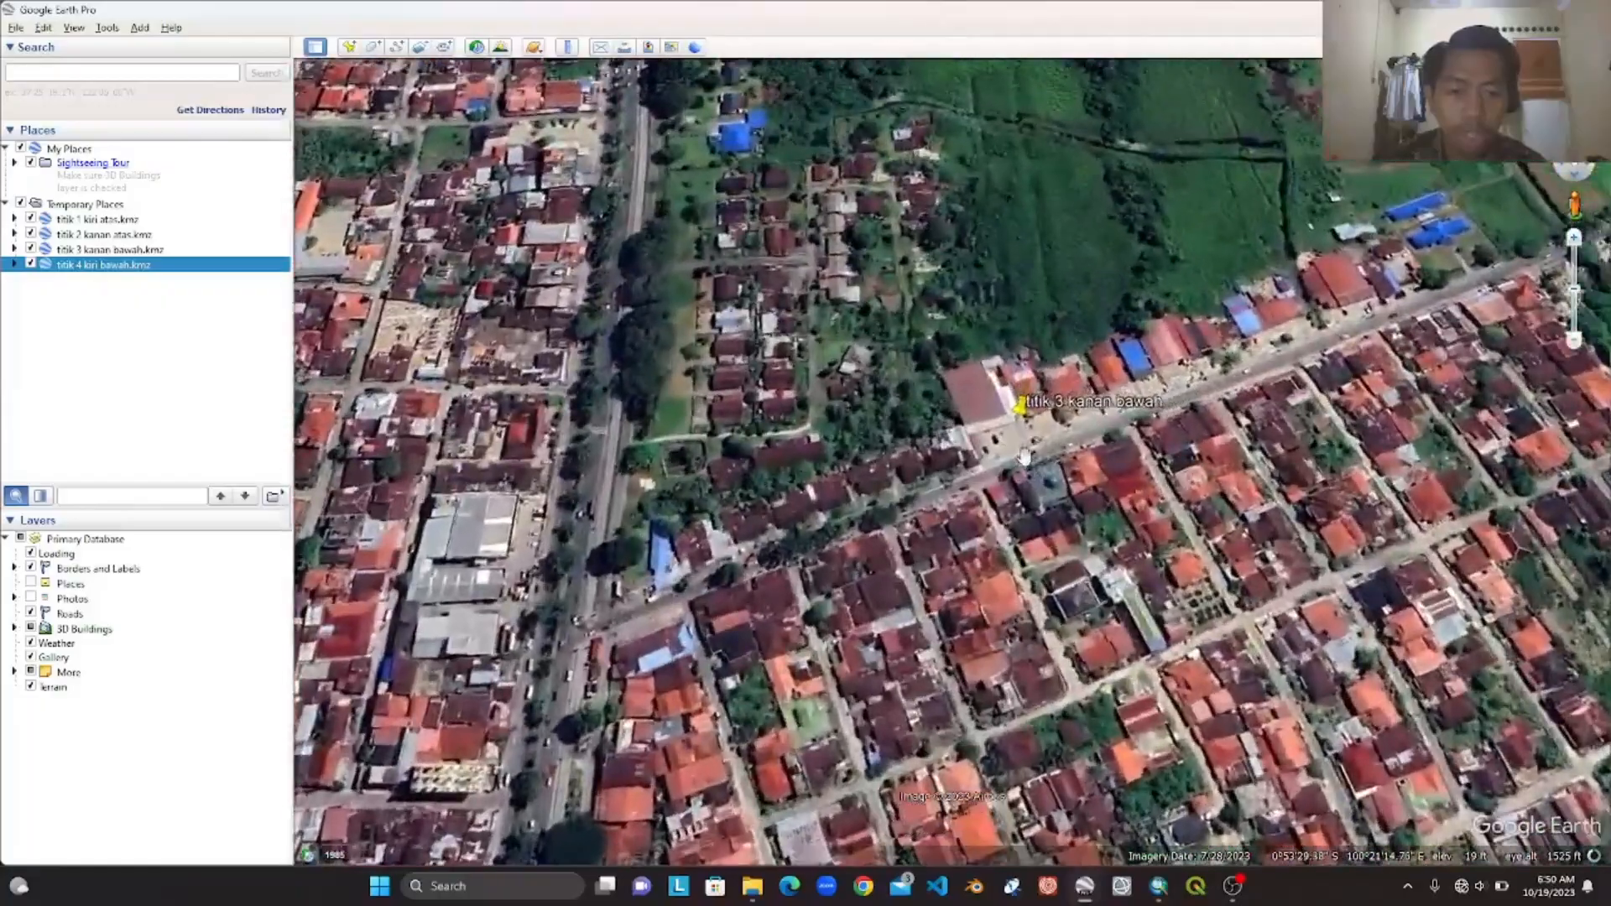
scroll(1017, 442, "up", 1)
left_click_drag(724, 515, 936, 502)
scroll(936, 502, "down", 2)
left_click_drag(512, 496, 756, 479)
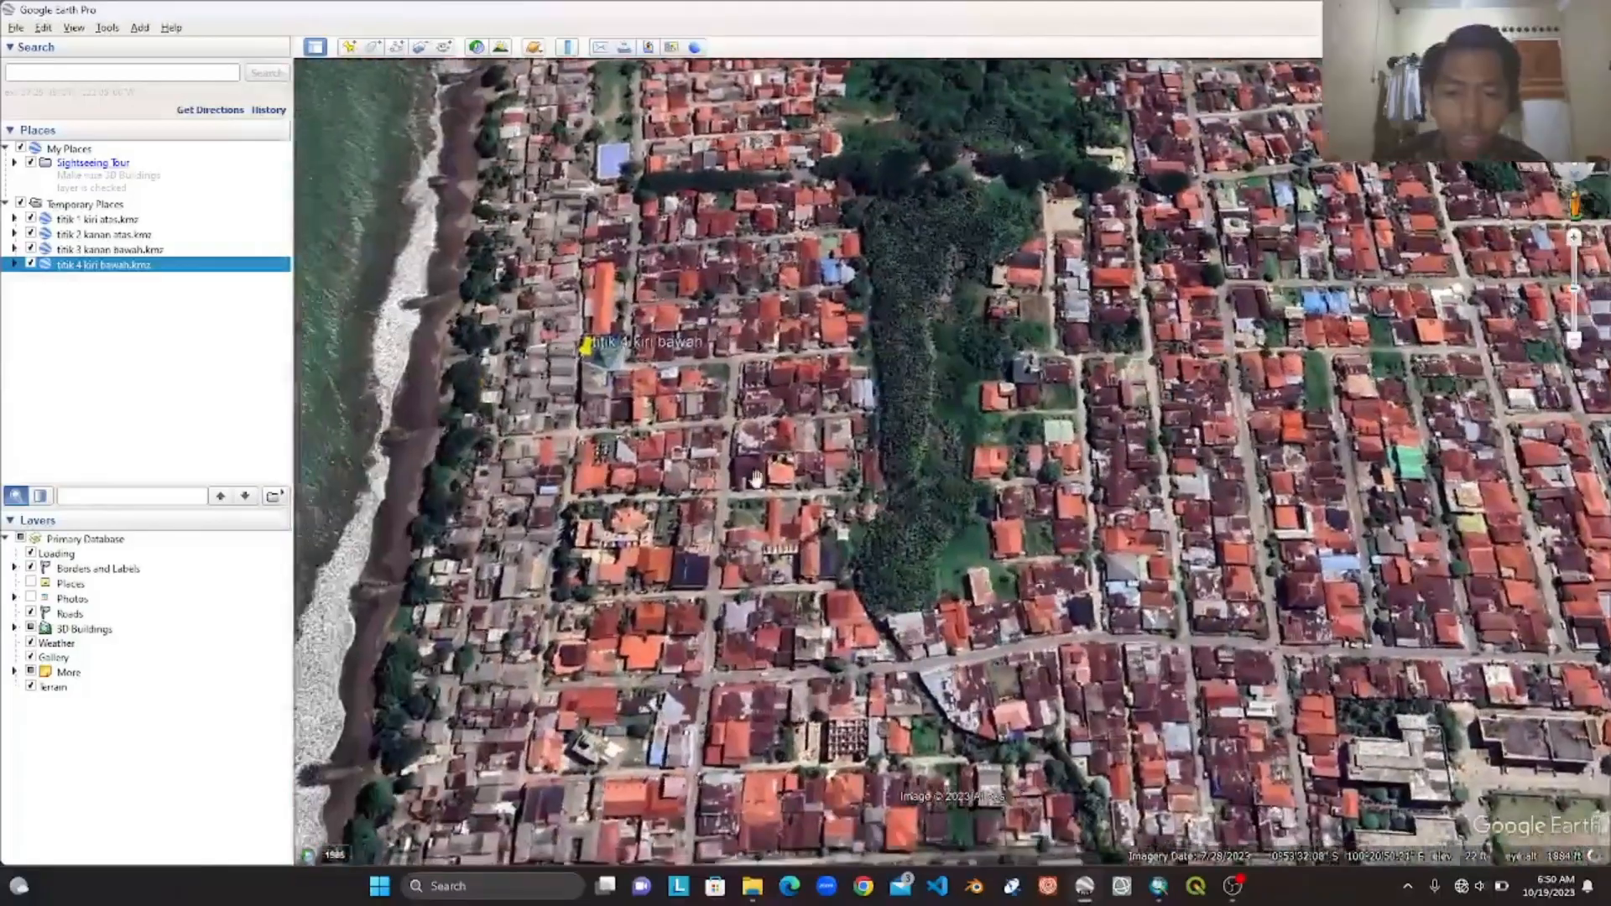
left_click_drag(617, 387, 690, 693)
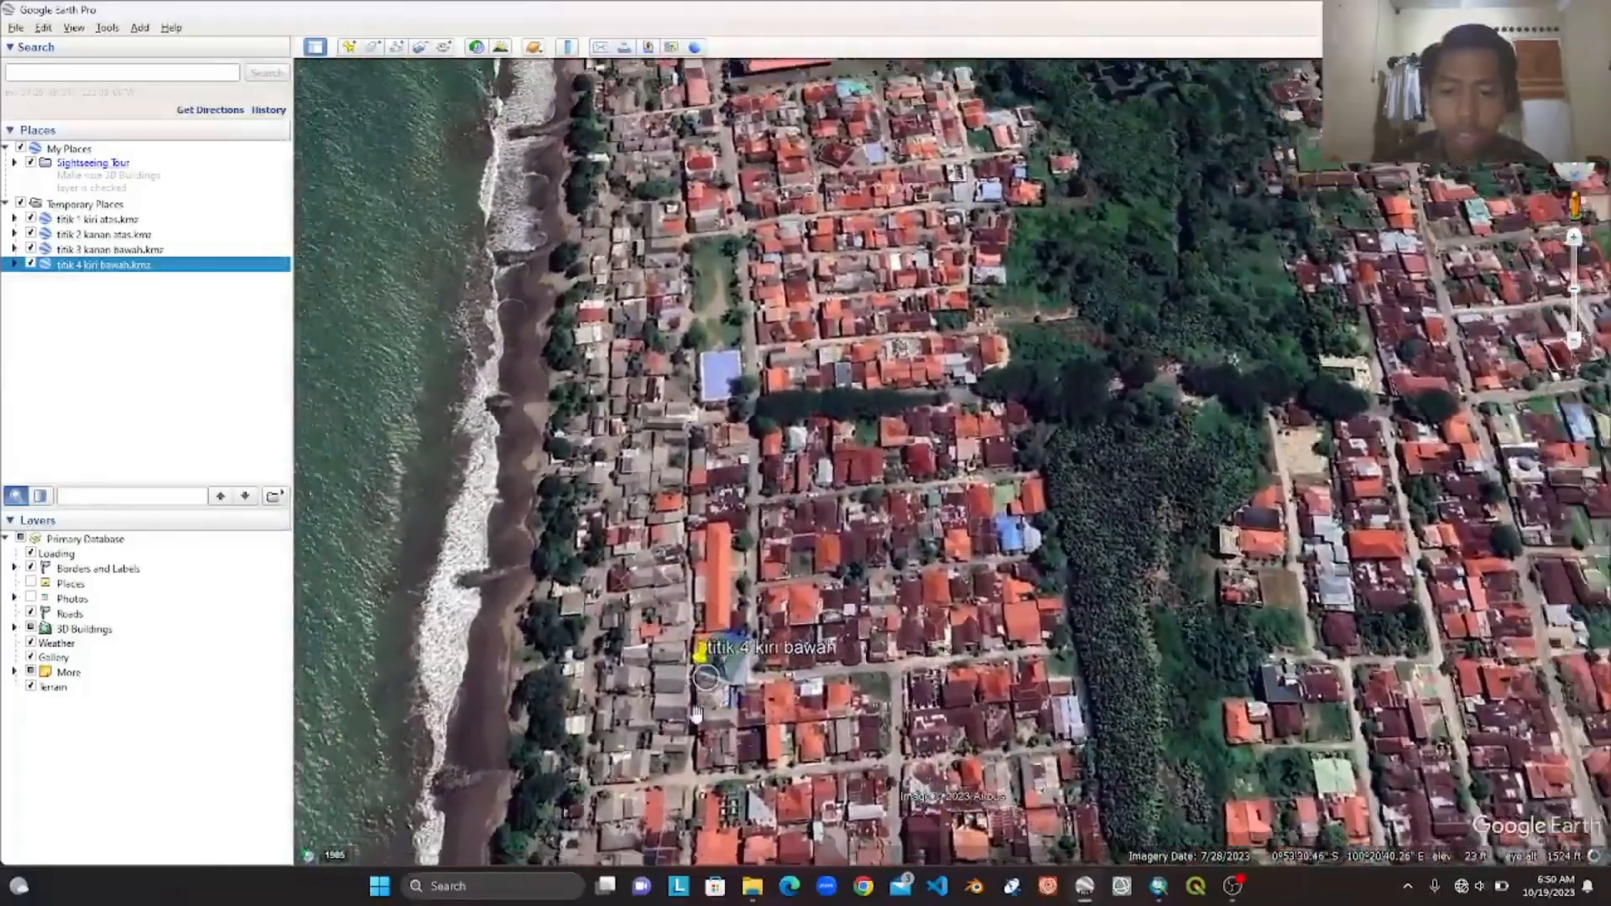
scroll(690, 693, "down", 1)
scroll(690, 693, "down", 3)
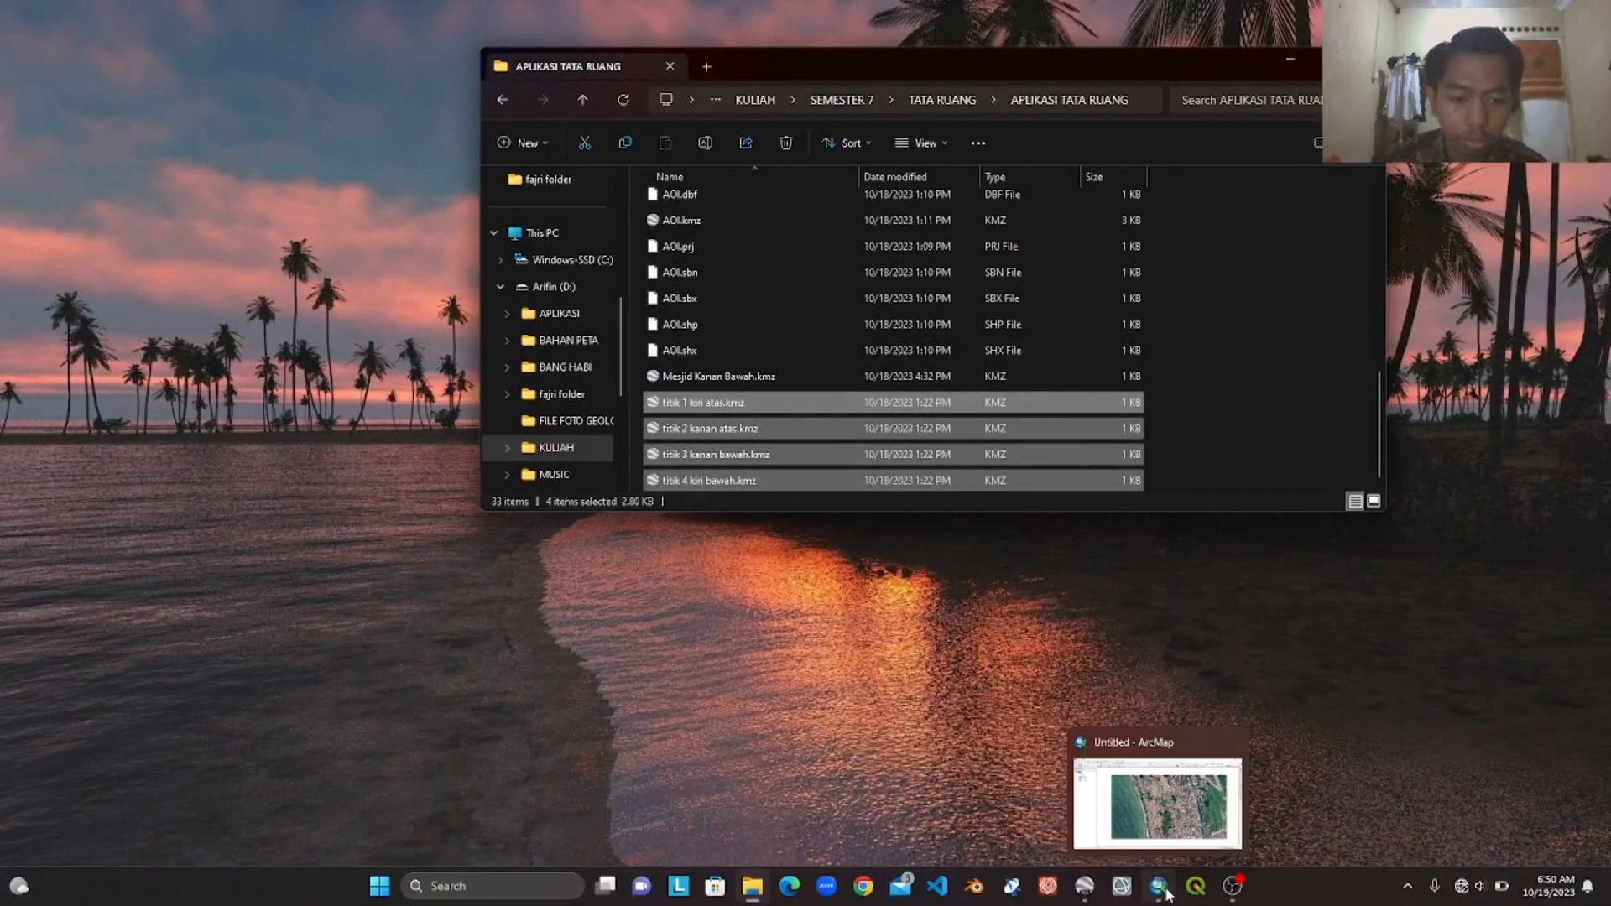
- Switch to ArcMap and look through the catalog's D:\KULIAH\SEMESTER 7\TATA RUANG\APLIKASI TATA RUANG folder for the point files
left_click(1166, 894)
left_click_drag(1060, 603, 1028, 609)
left_click(1606, 223)
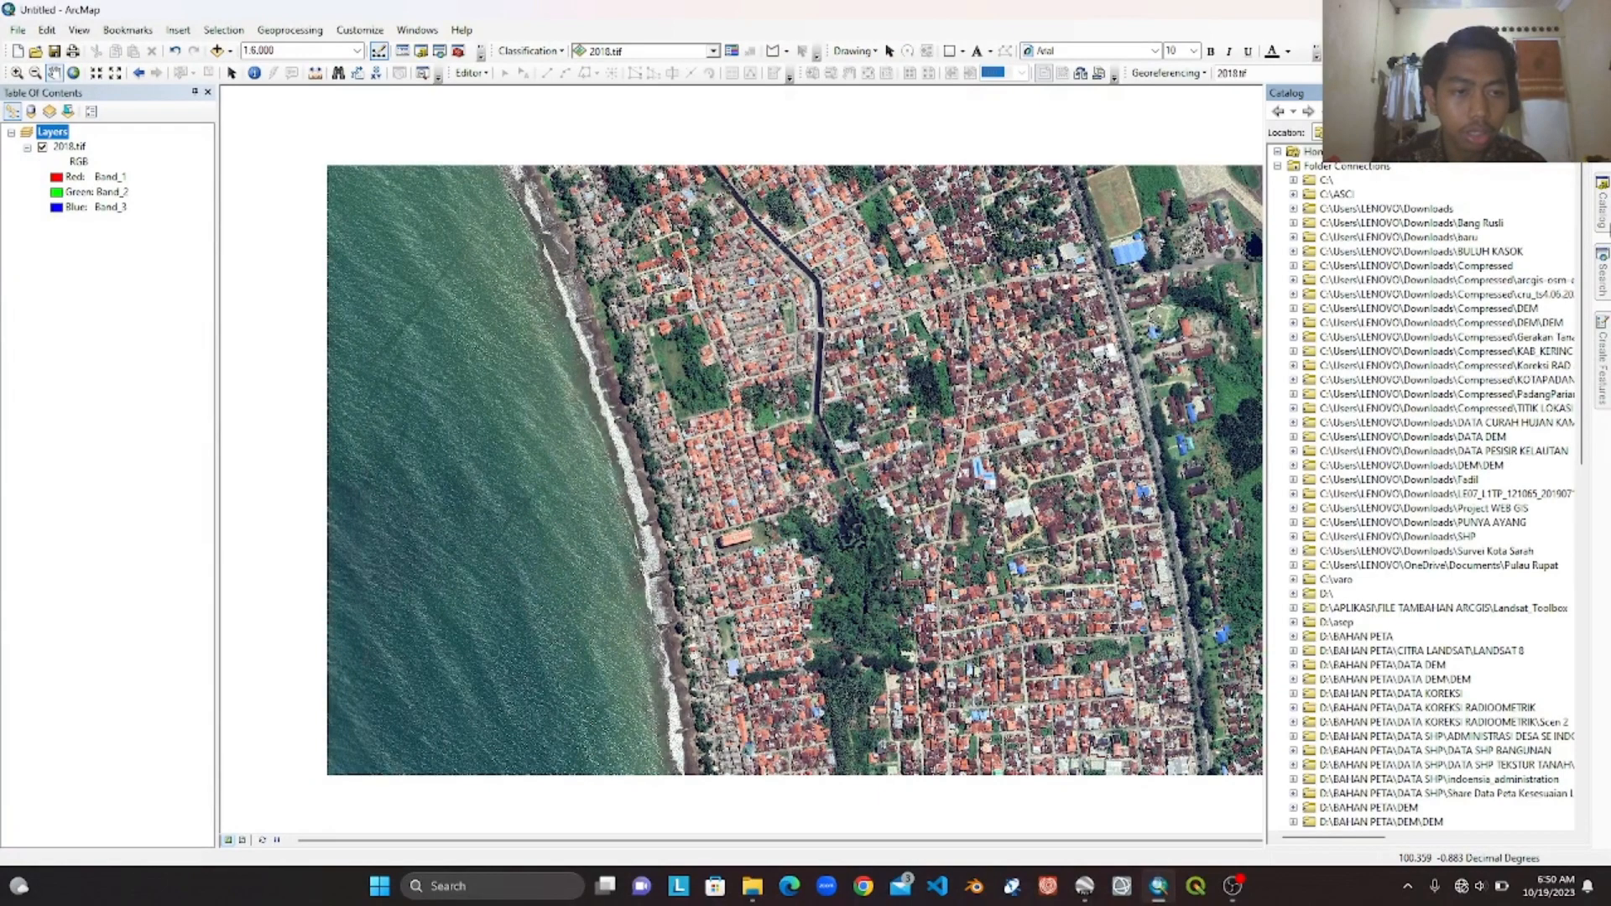
scroll(1380, 601, "down", 7)
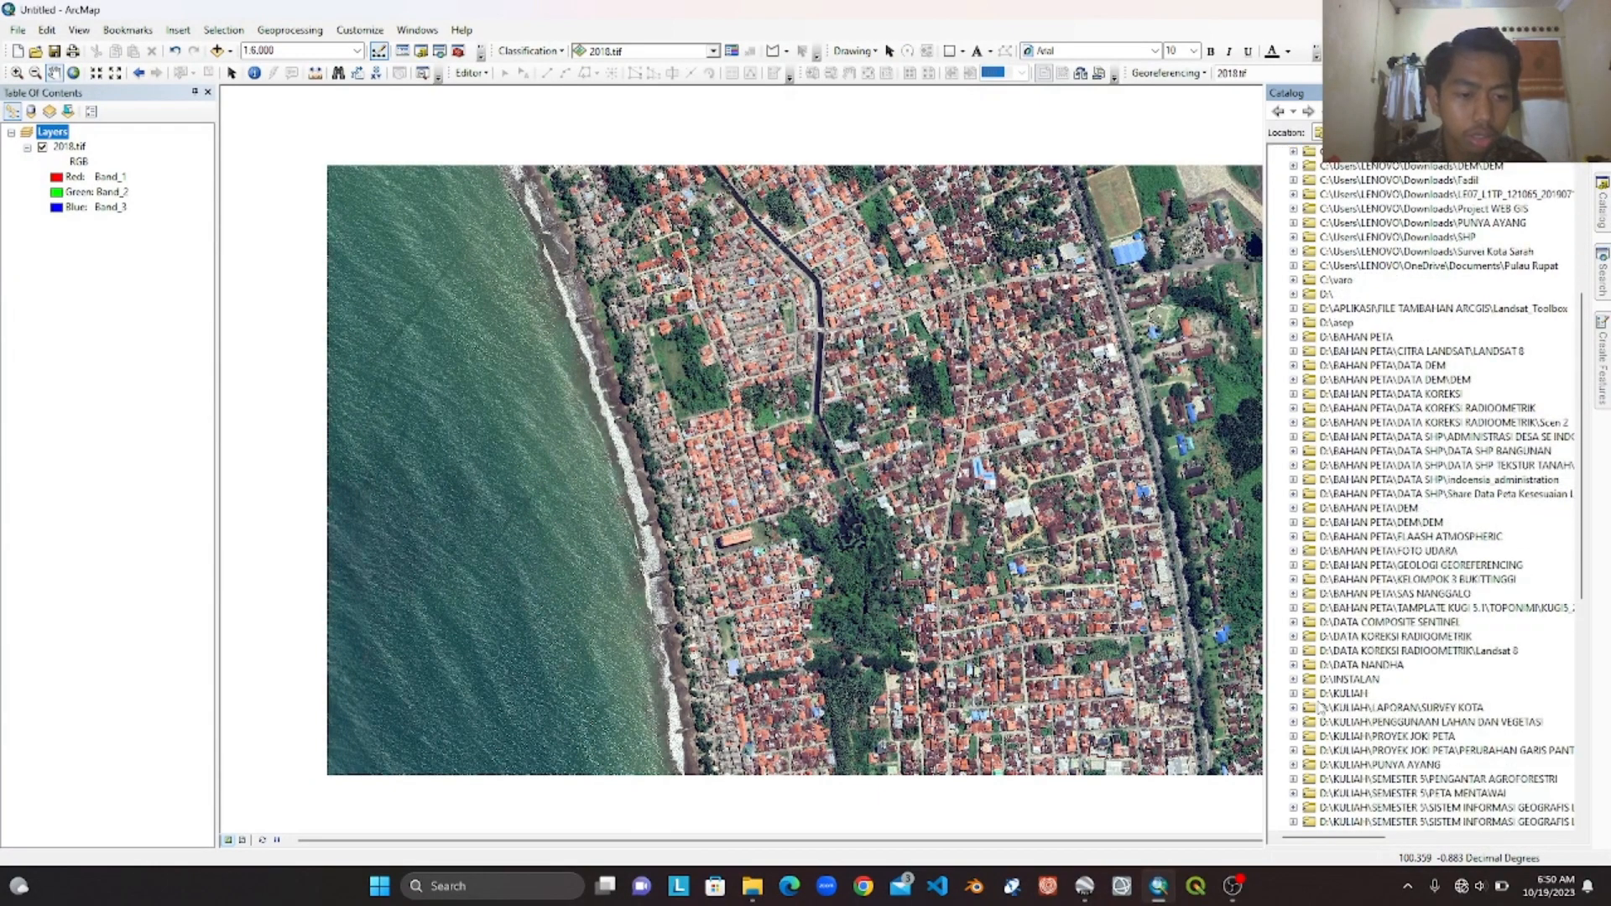
left_click(1293, 693)
scroll(1334, 633, "down", 5)
left_click(1309, 594)
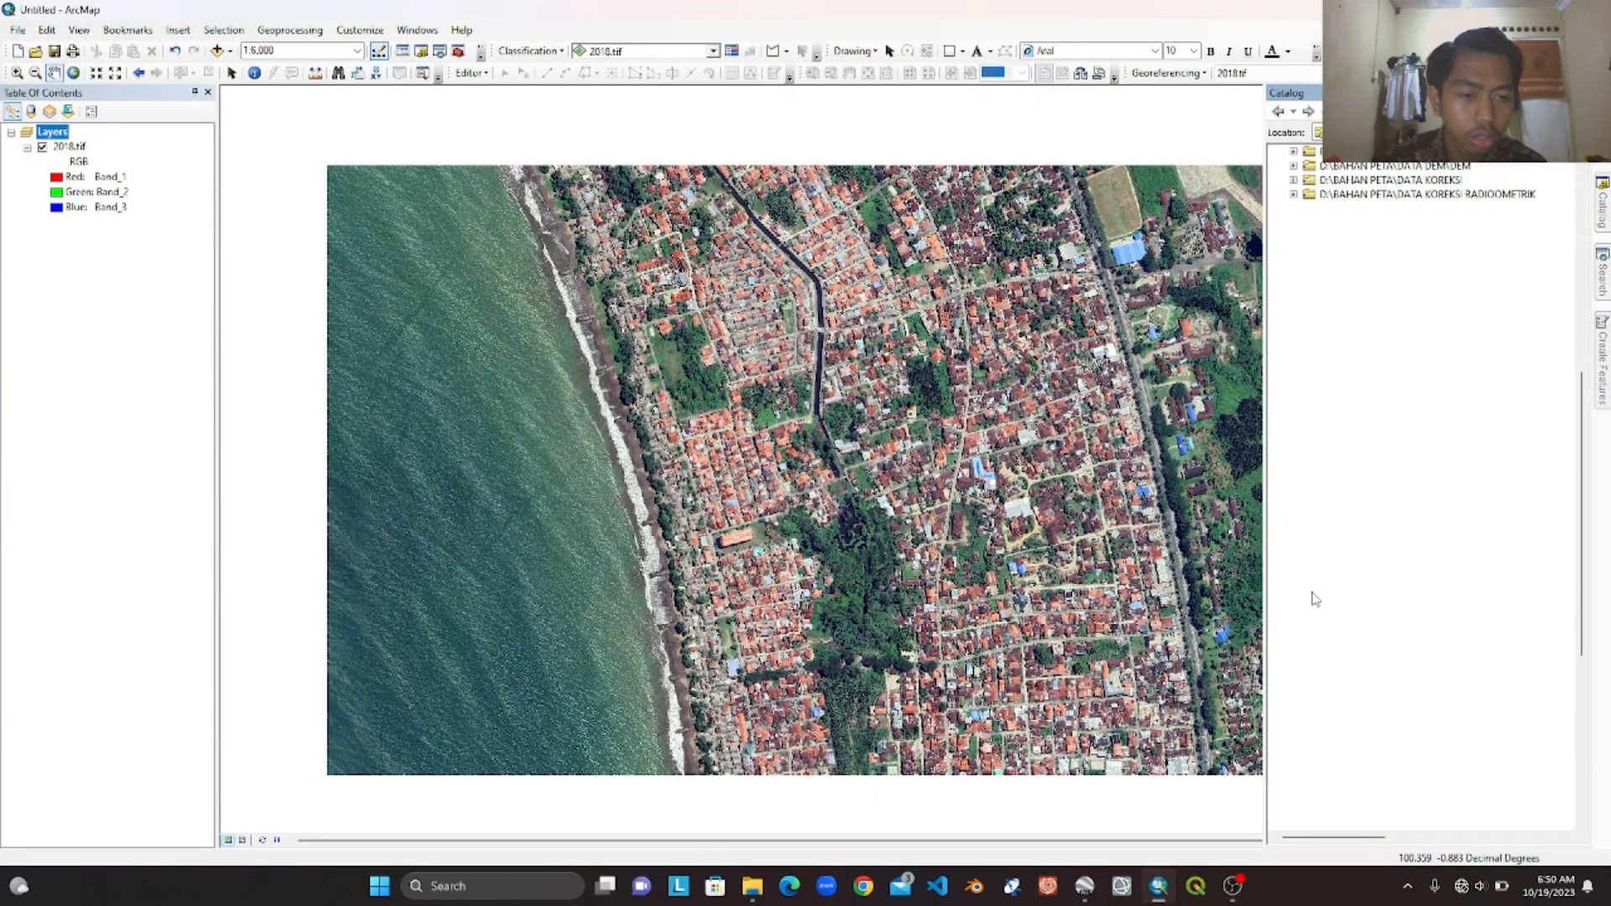
left_click(1325, 621)
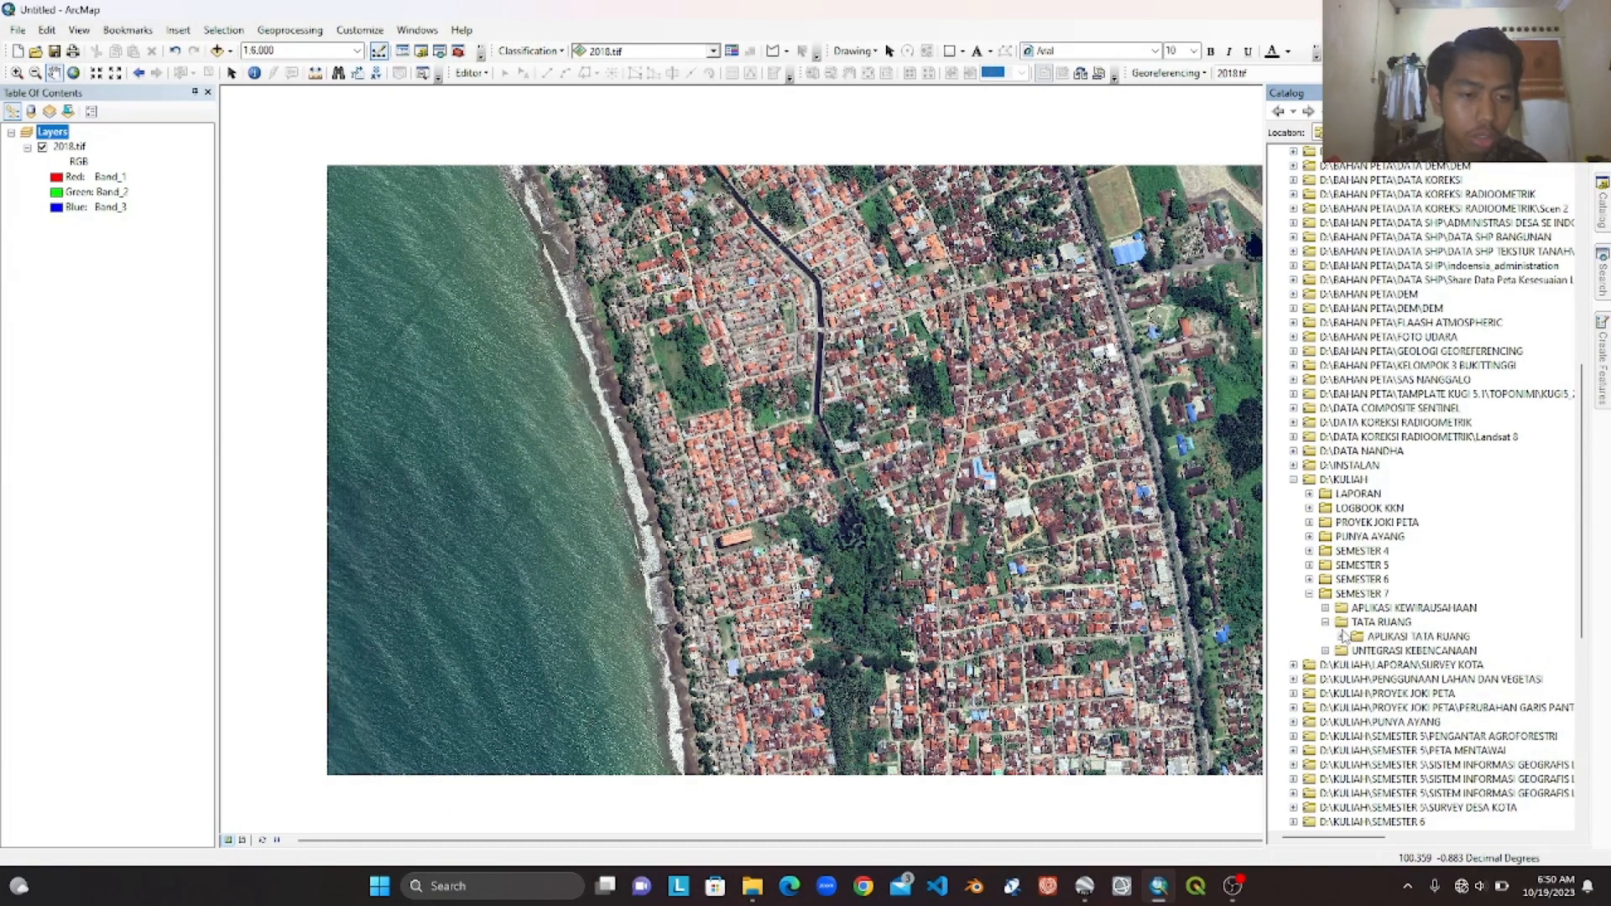
left_click(1341, 636)
scroll(1365, 661, "down", 3)
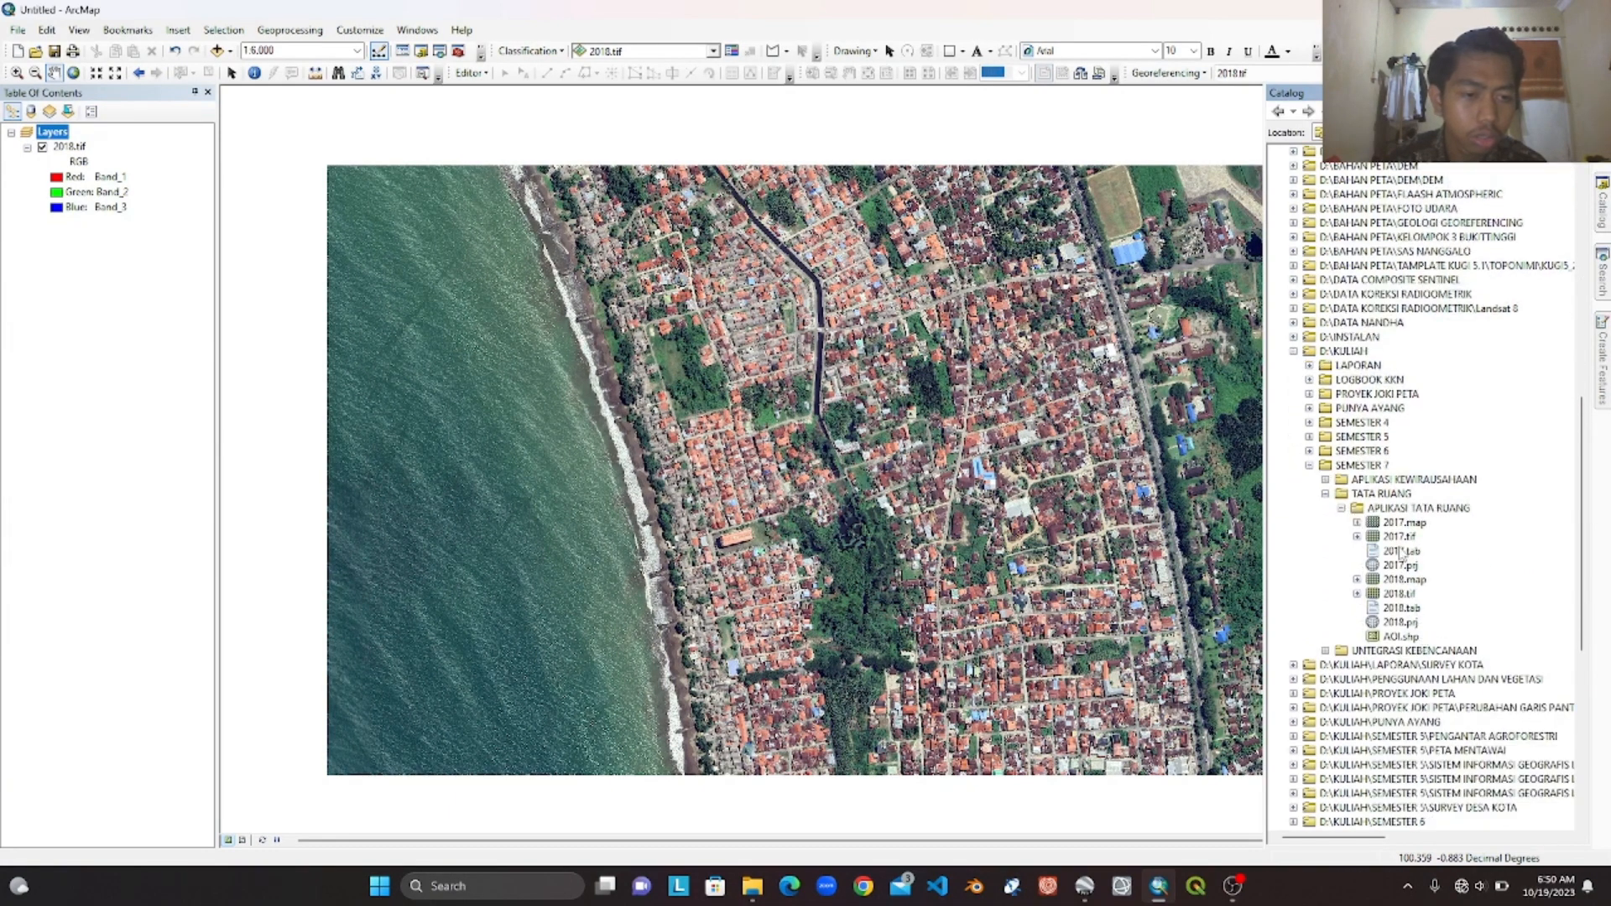
- Start the KML To Layer tool with titik 1 kiri atas.kmz from D:\KULIAH\SEMESTER 7\TATA RUANG\APLIKASI TATA RUANG as the input file
mouse_move(1608, 287)
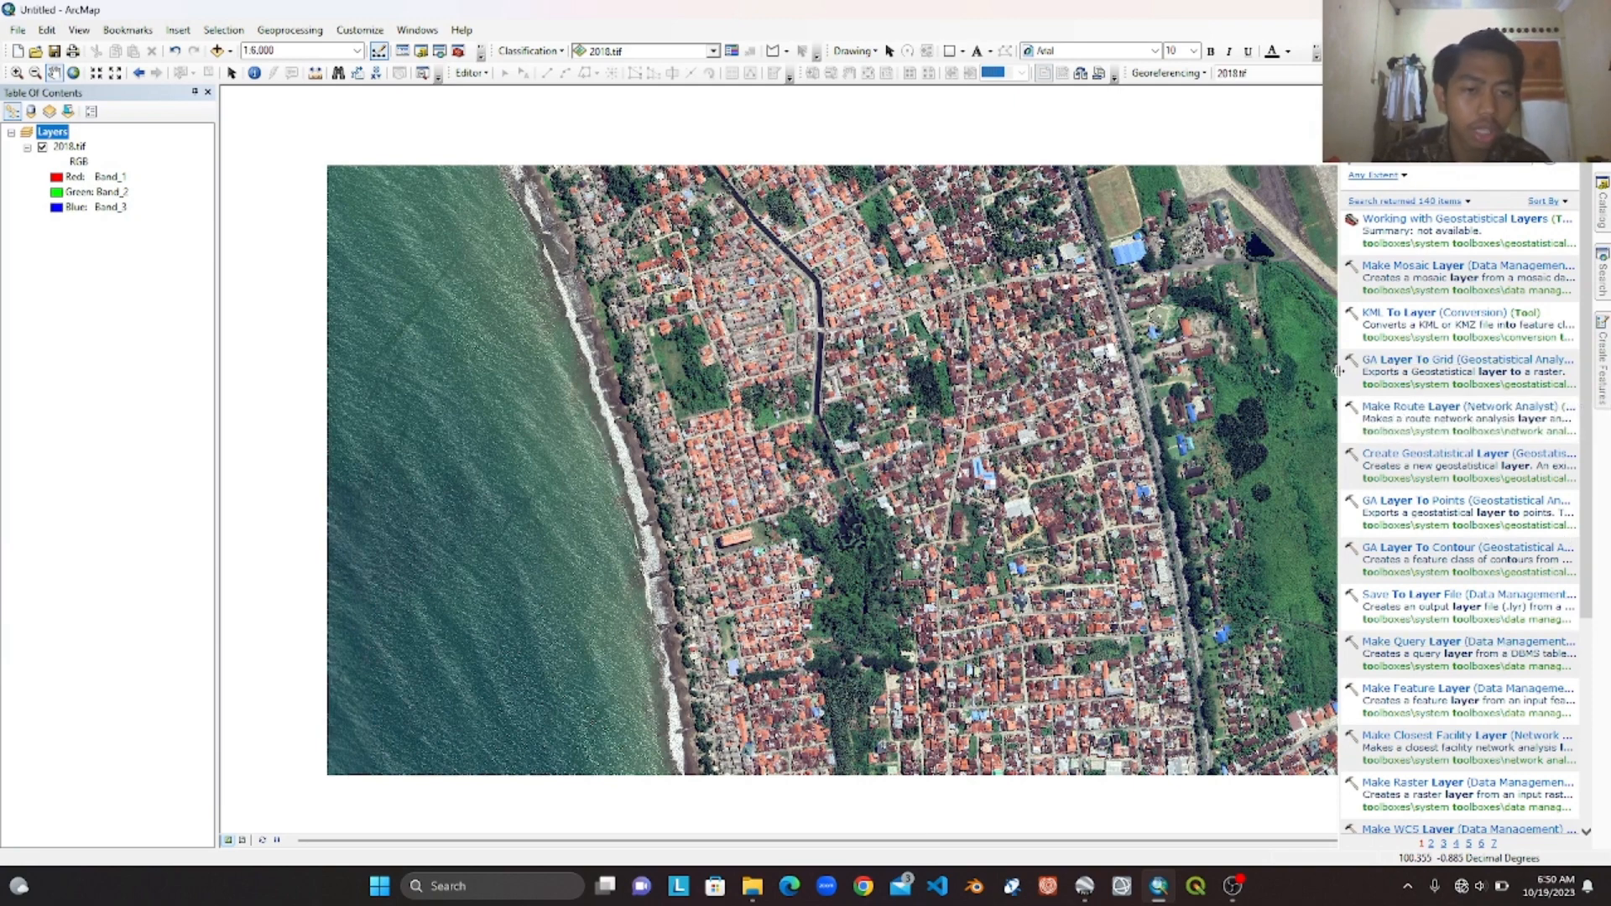
left_click(1411, 313)
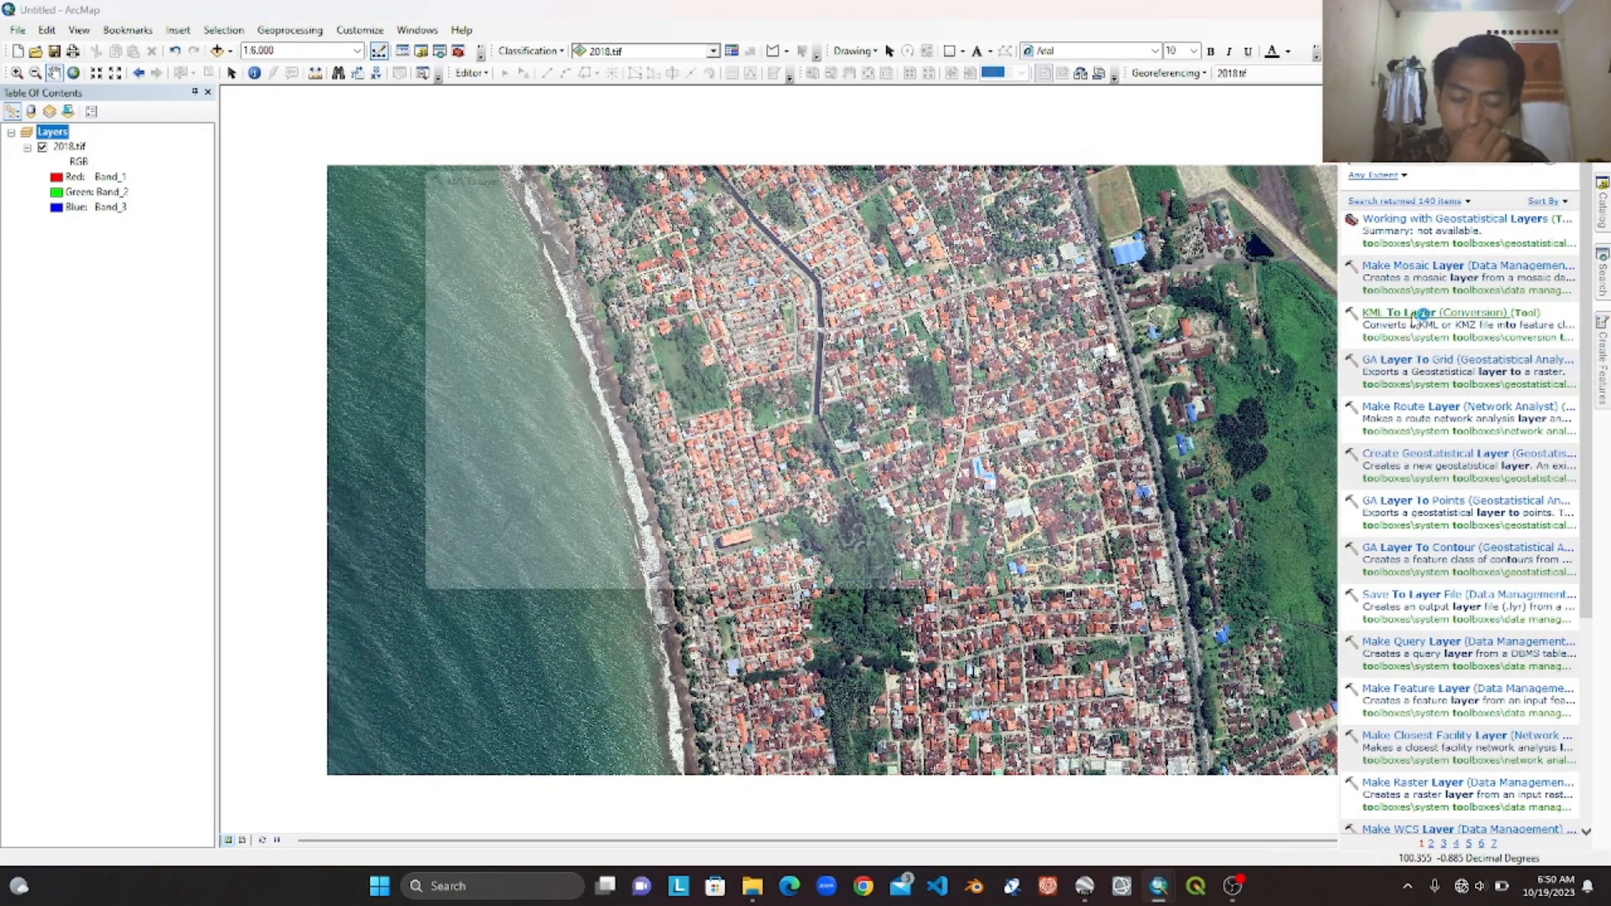
left_click(1111, 205)
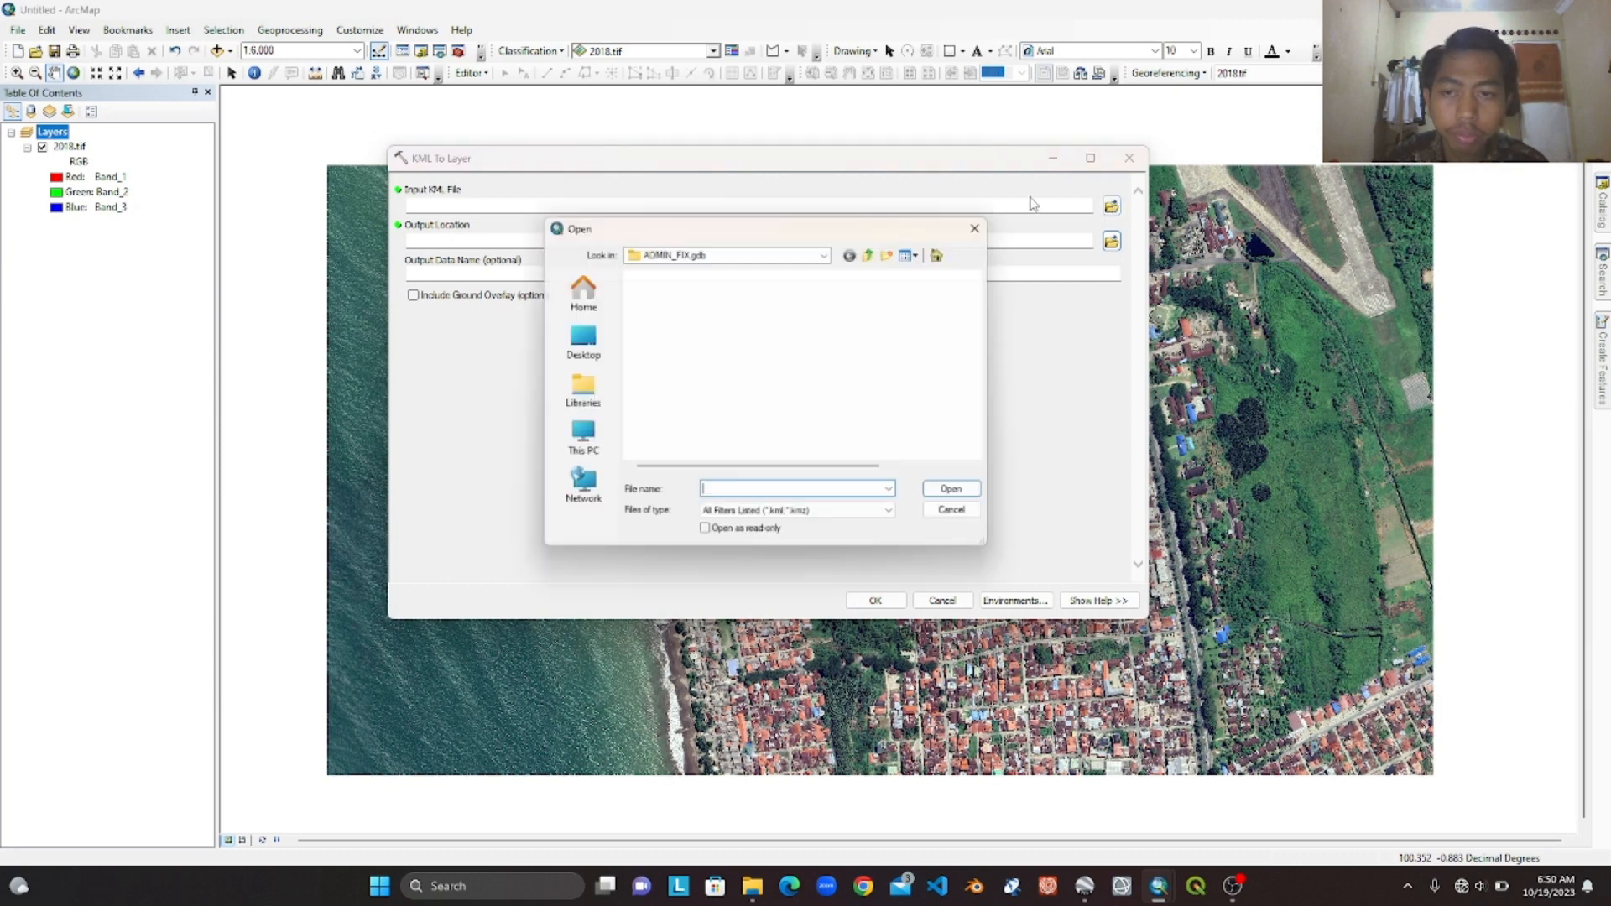
left_click(576, 440)
double_click(731, 362)
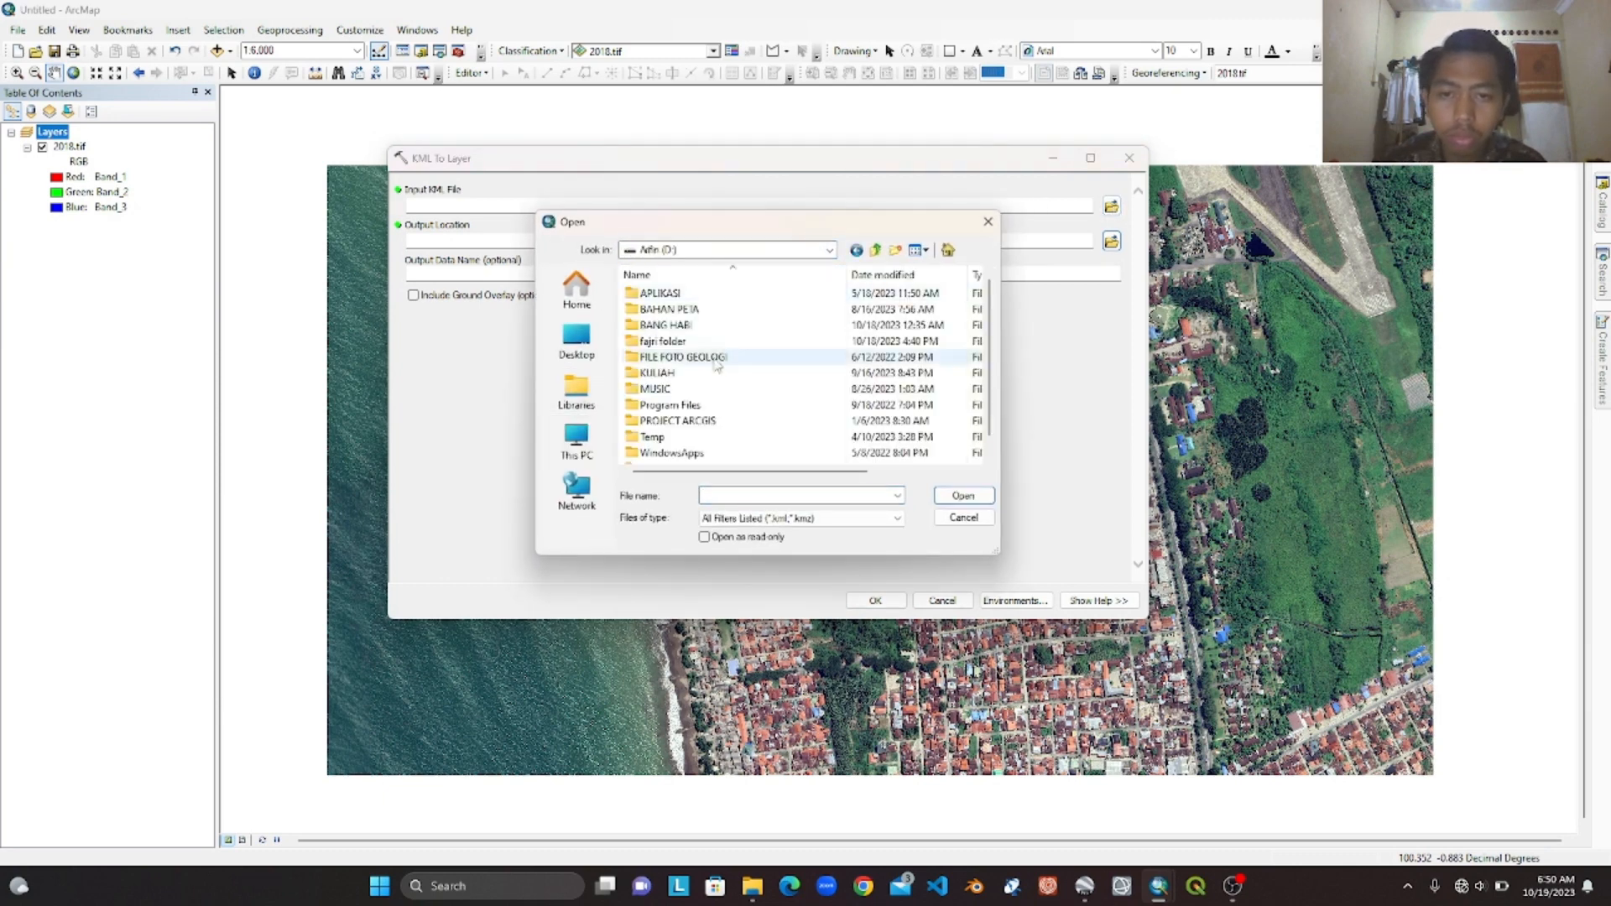
double_click(694, 375)
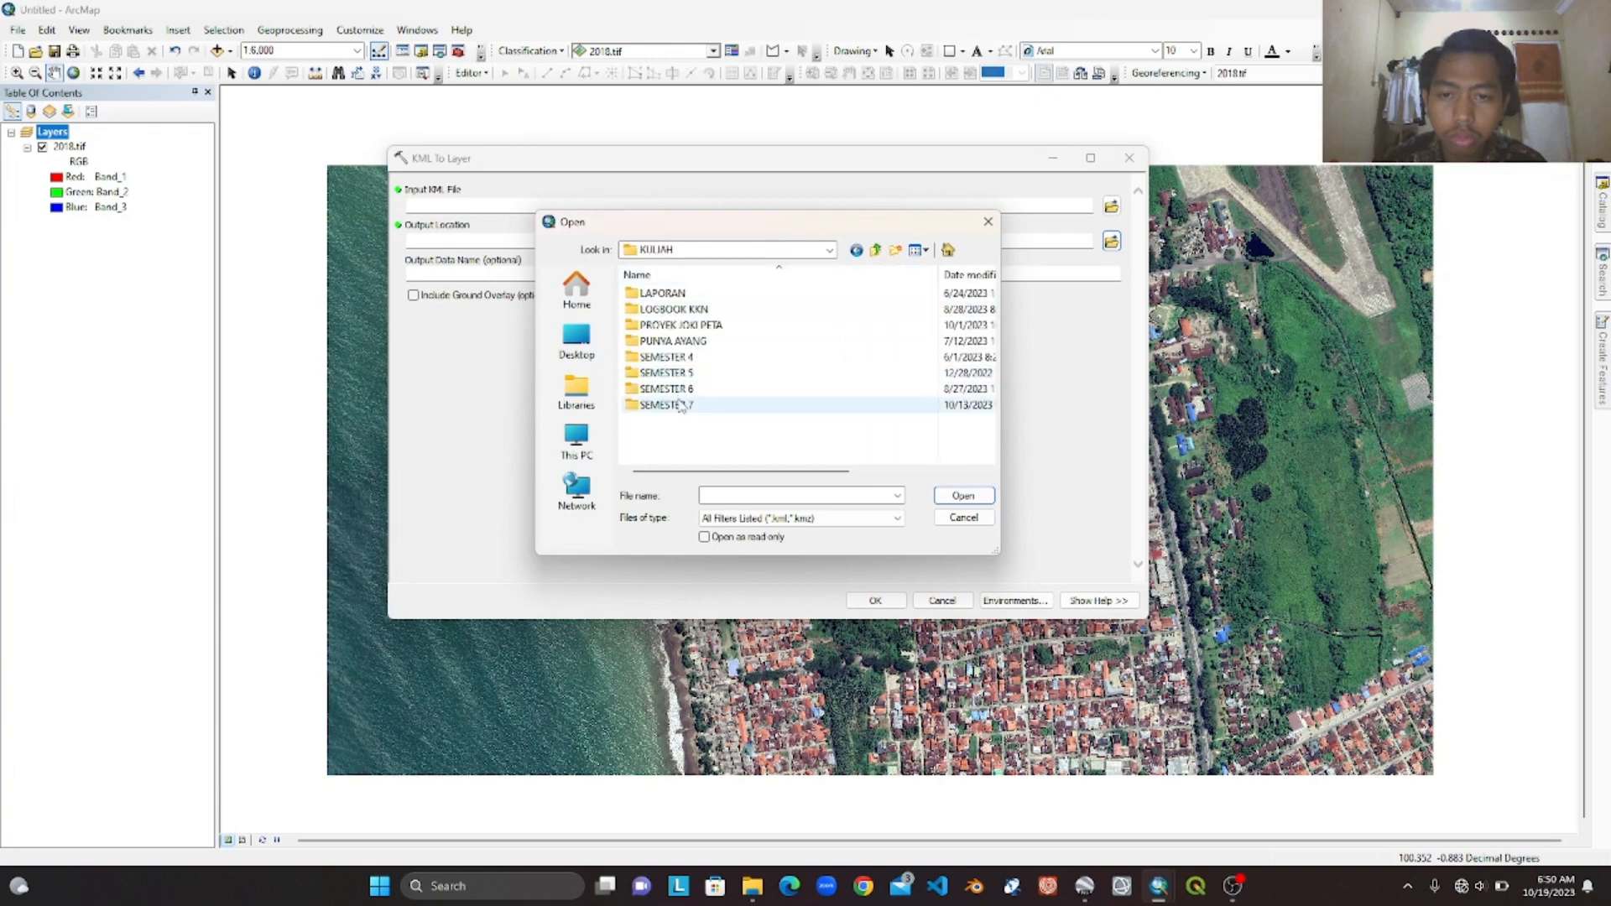
double_click(671, 405)
double_click(667, 311)
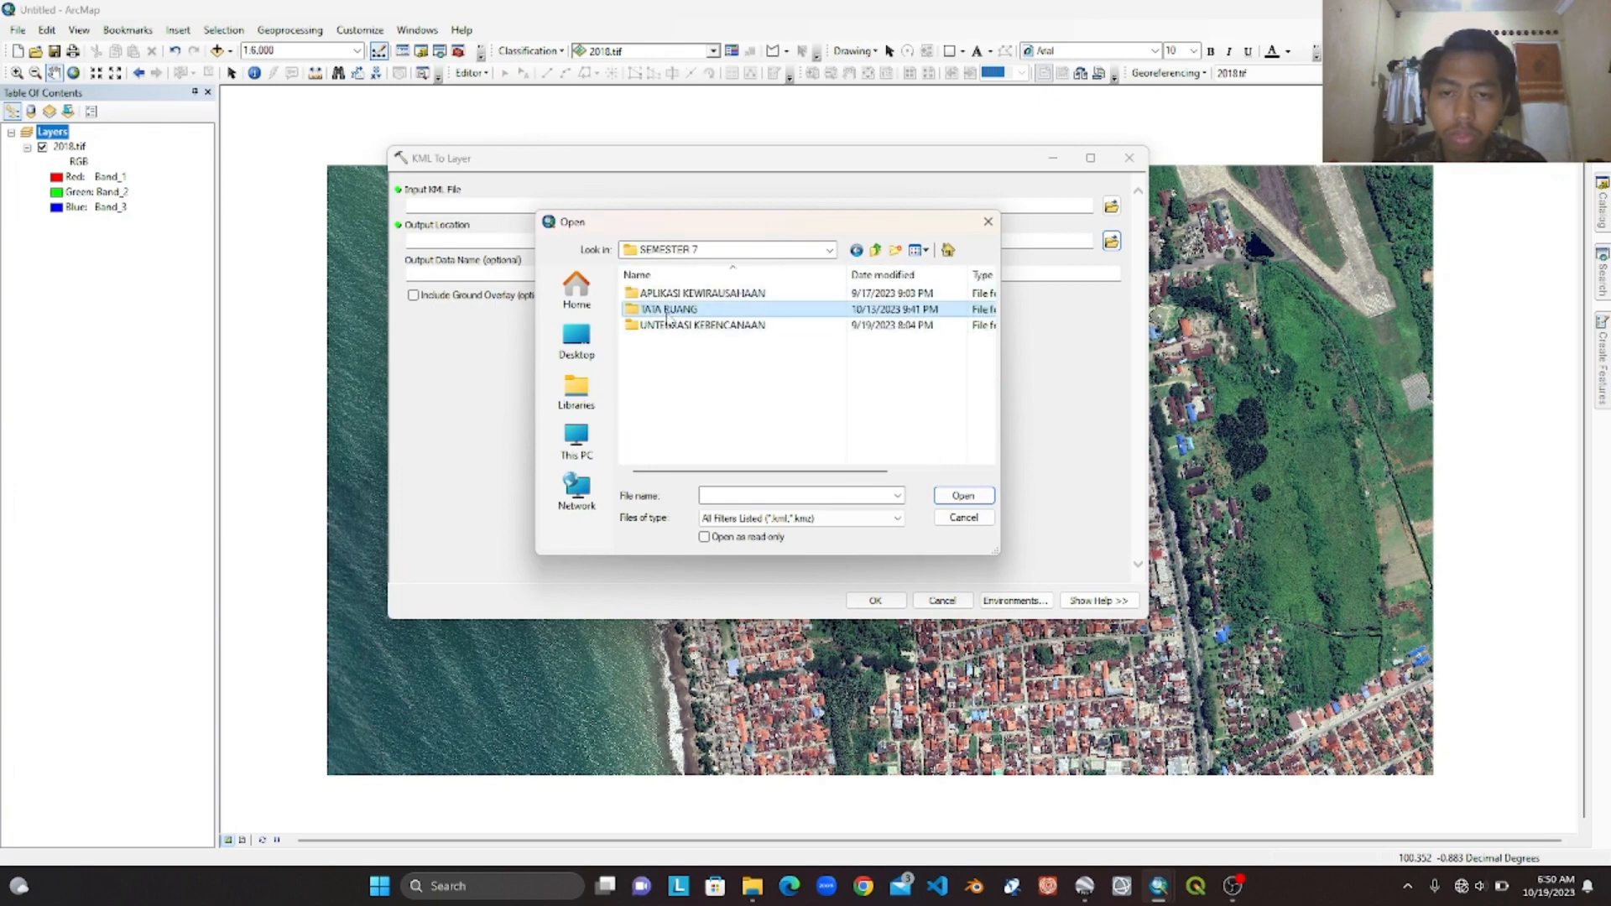
double_click(678, 294)
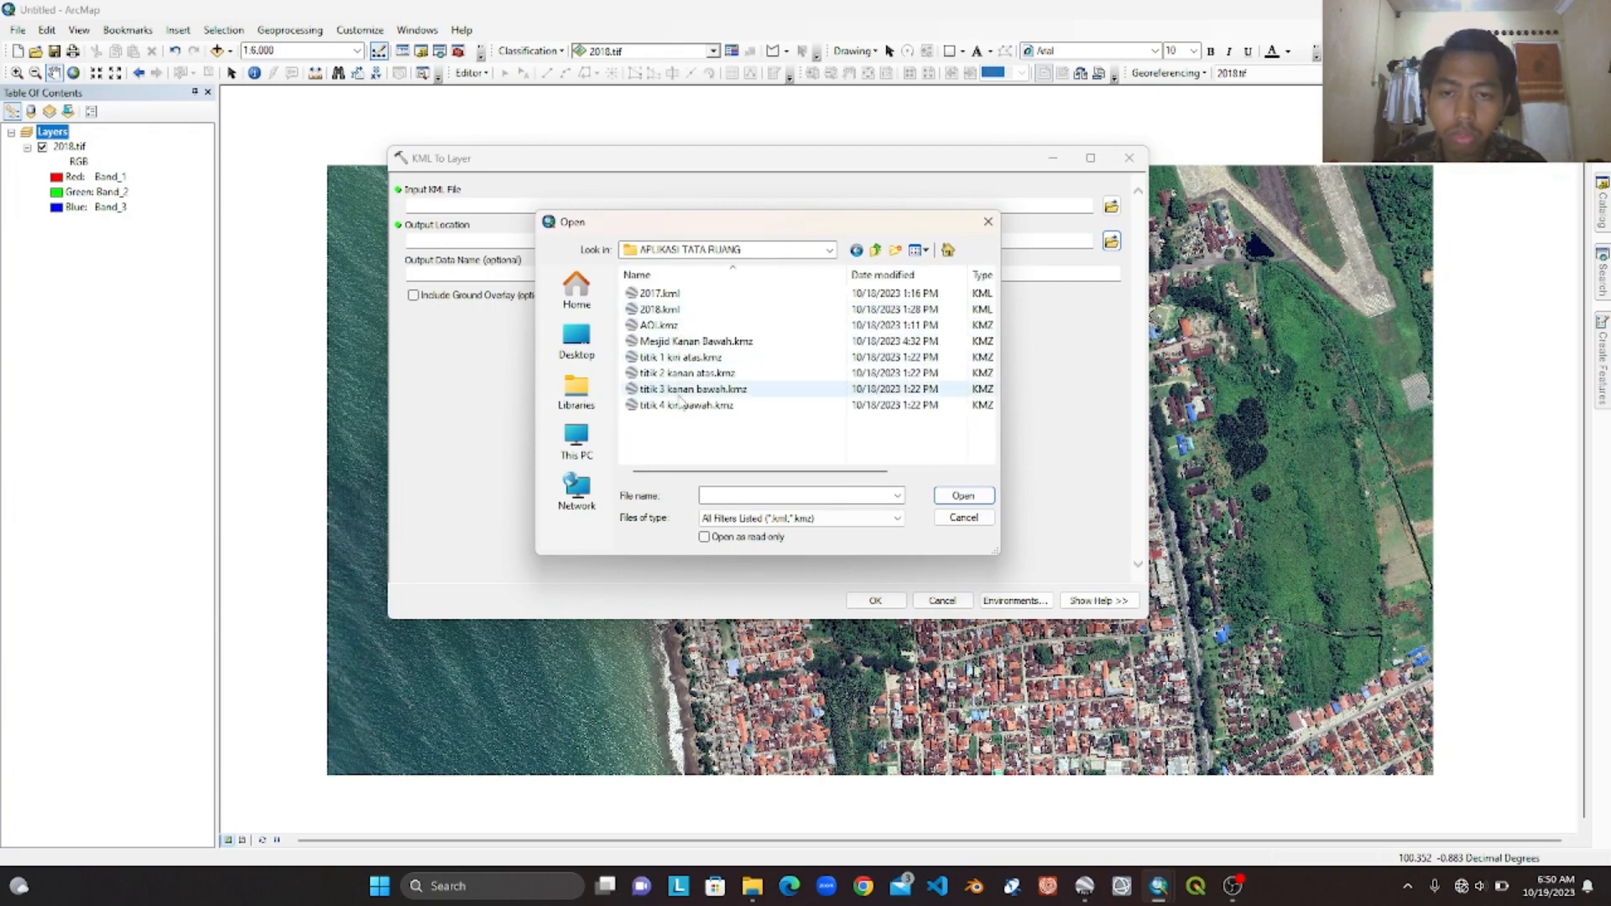
left_click(683, 357)
left_click(965, 497)
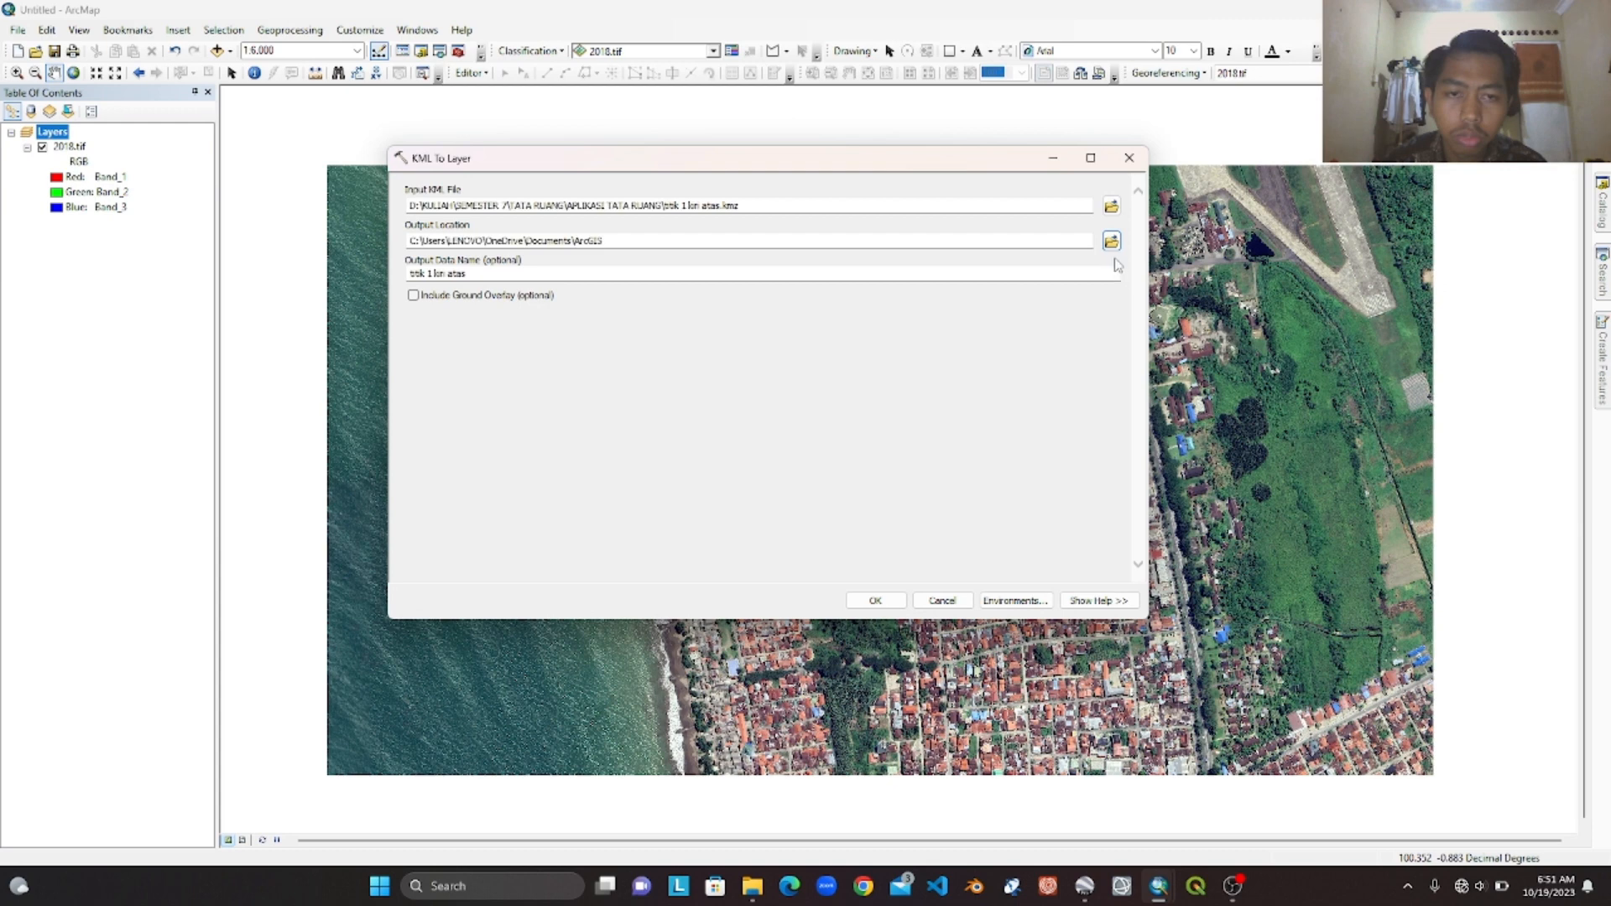
- Set the output location to D:\KULIAH\SEMESTER 7\TATA RUANG\APLIKASI TATA RUANG and run the conversion of titik 1 kiri atas
left_click(1108, 240)
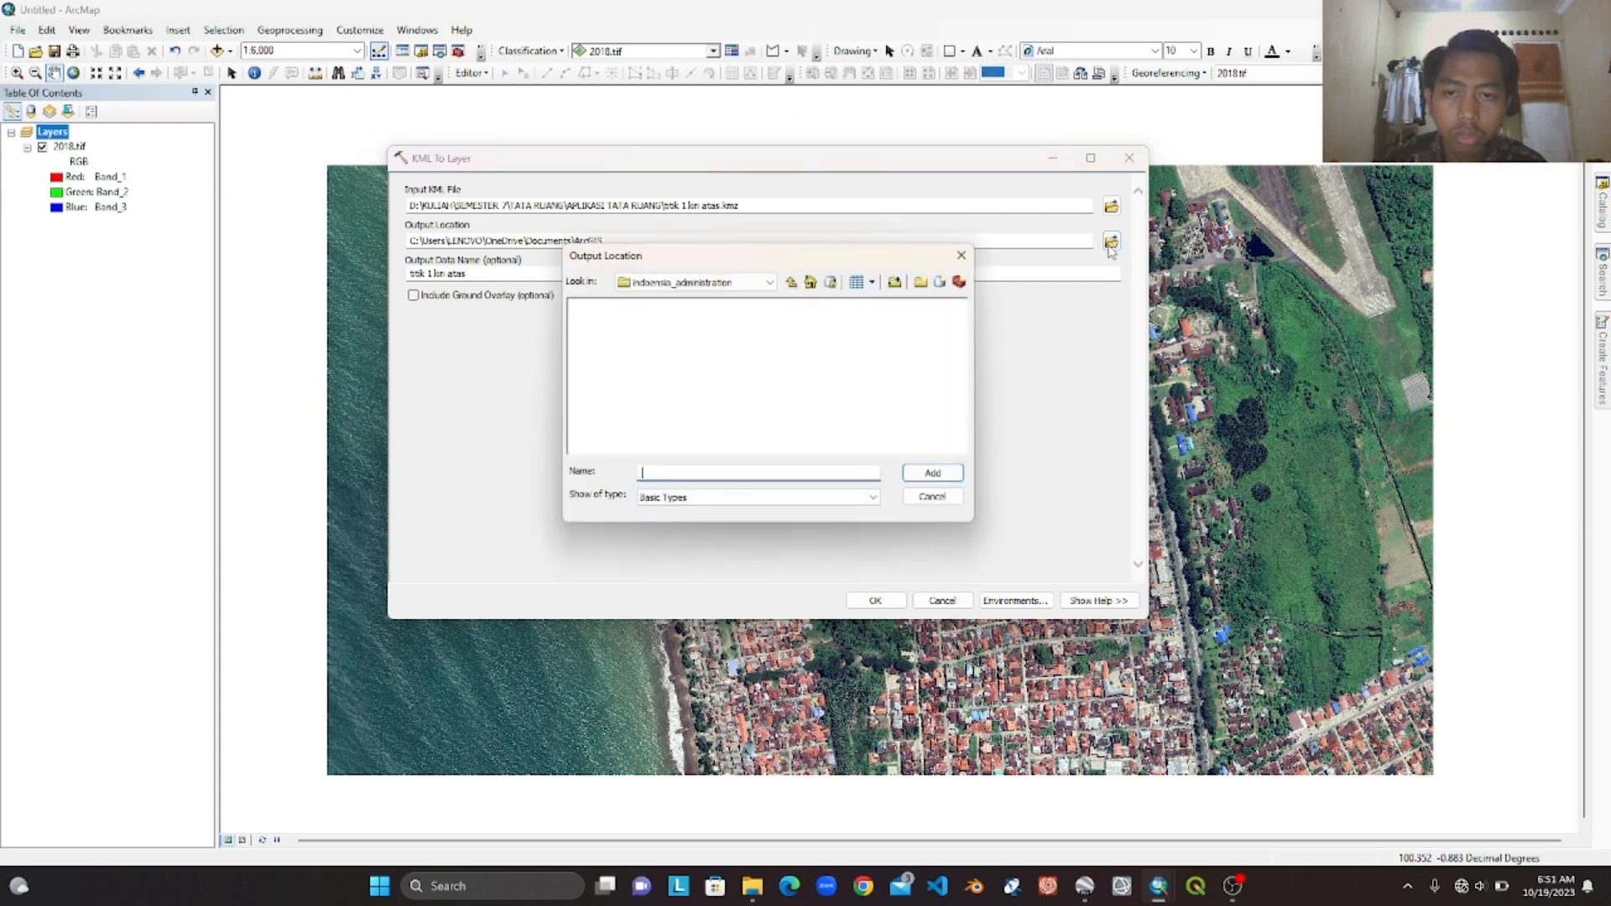
left_click(751, 287)
left_click(687, 496)
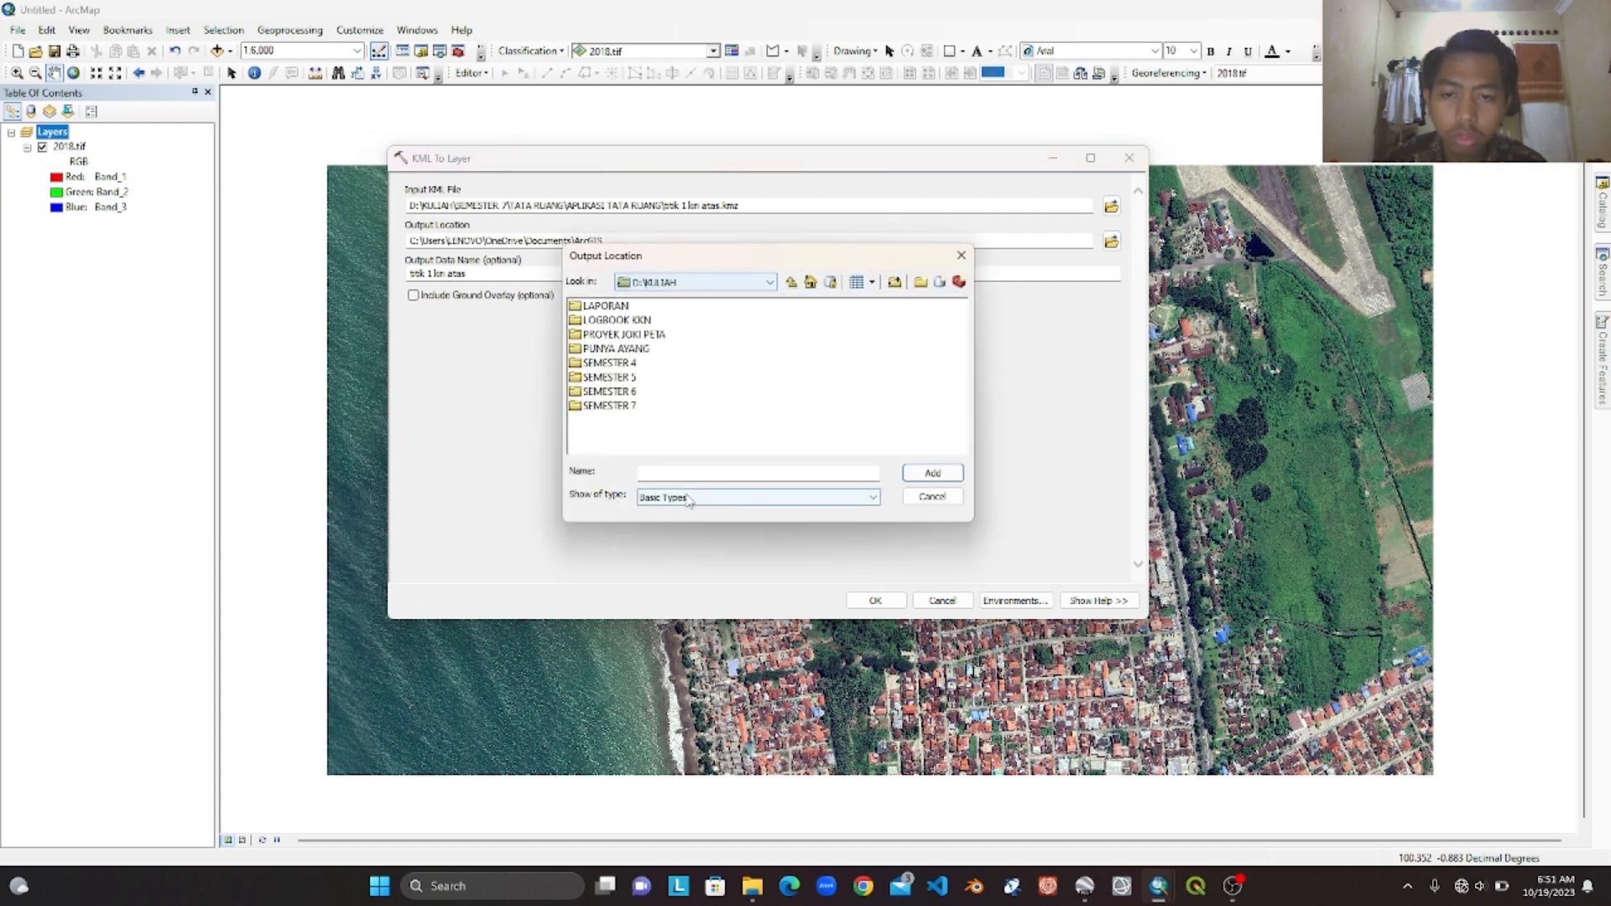
double_click(599, 406)
double_click(621, 321)
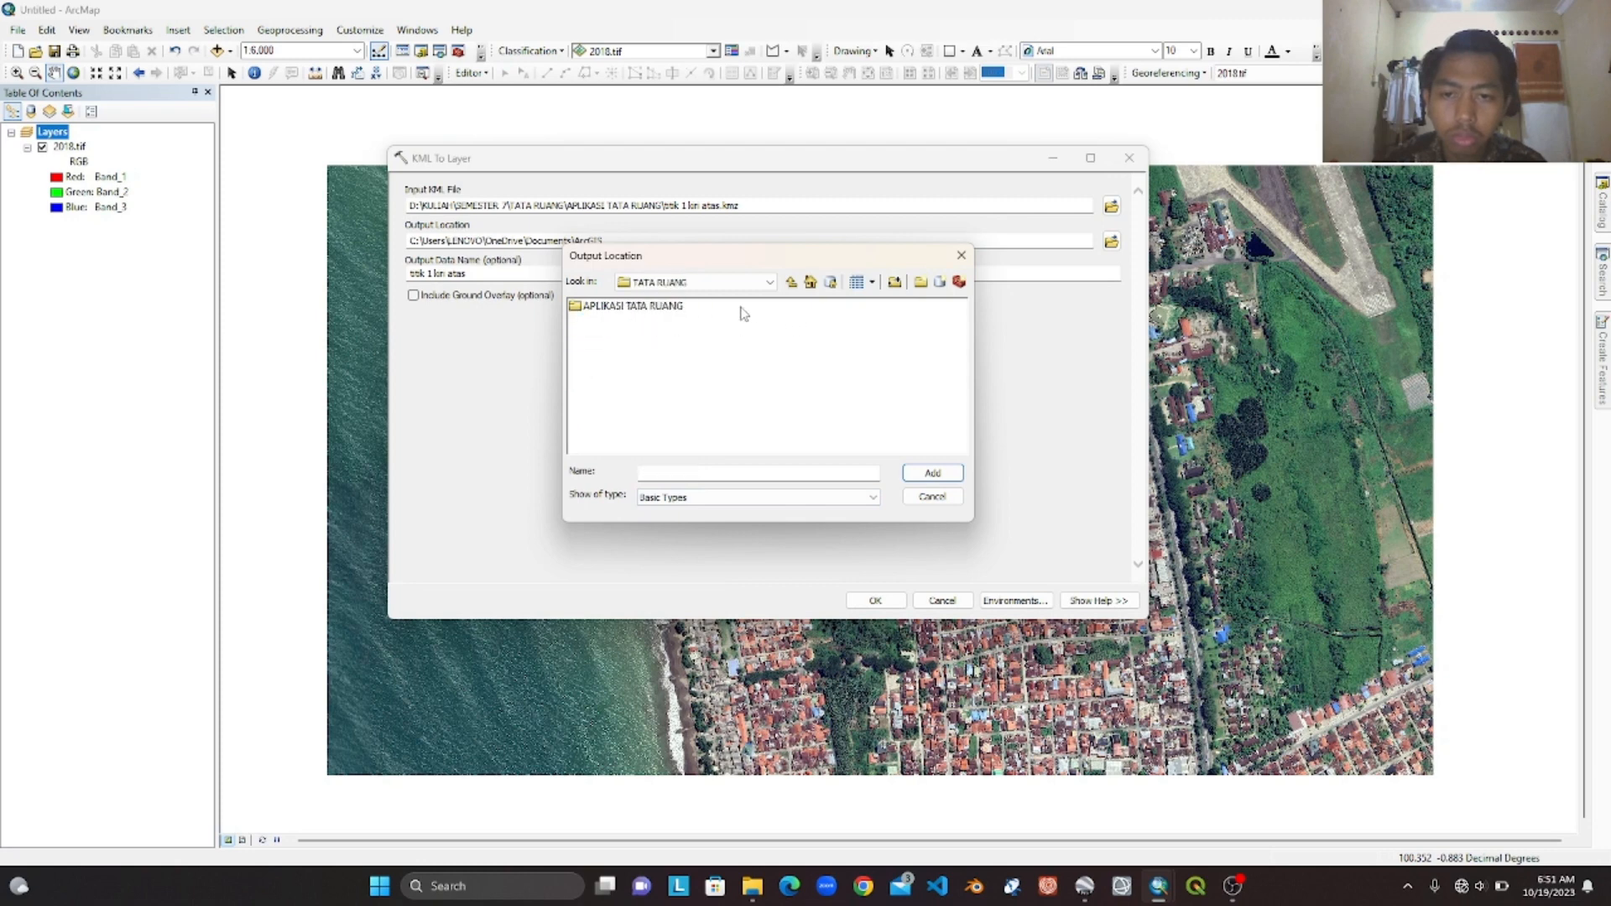
left_click(924, 472)
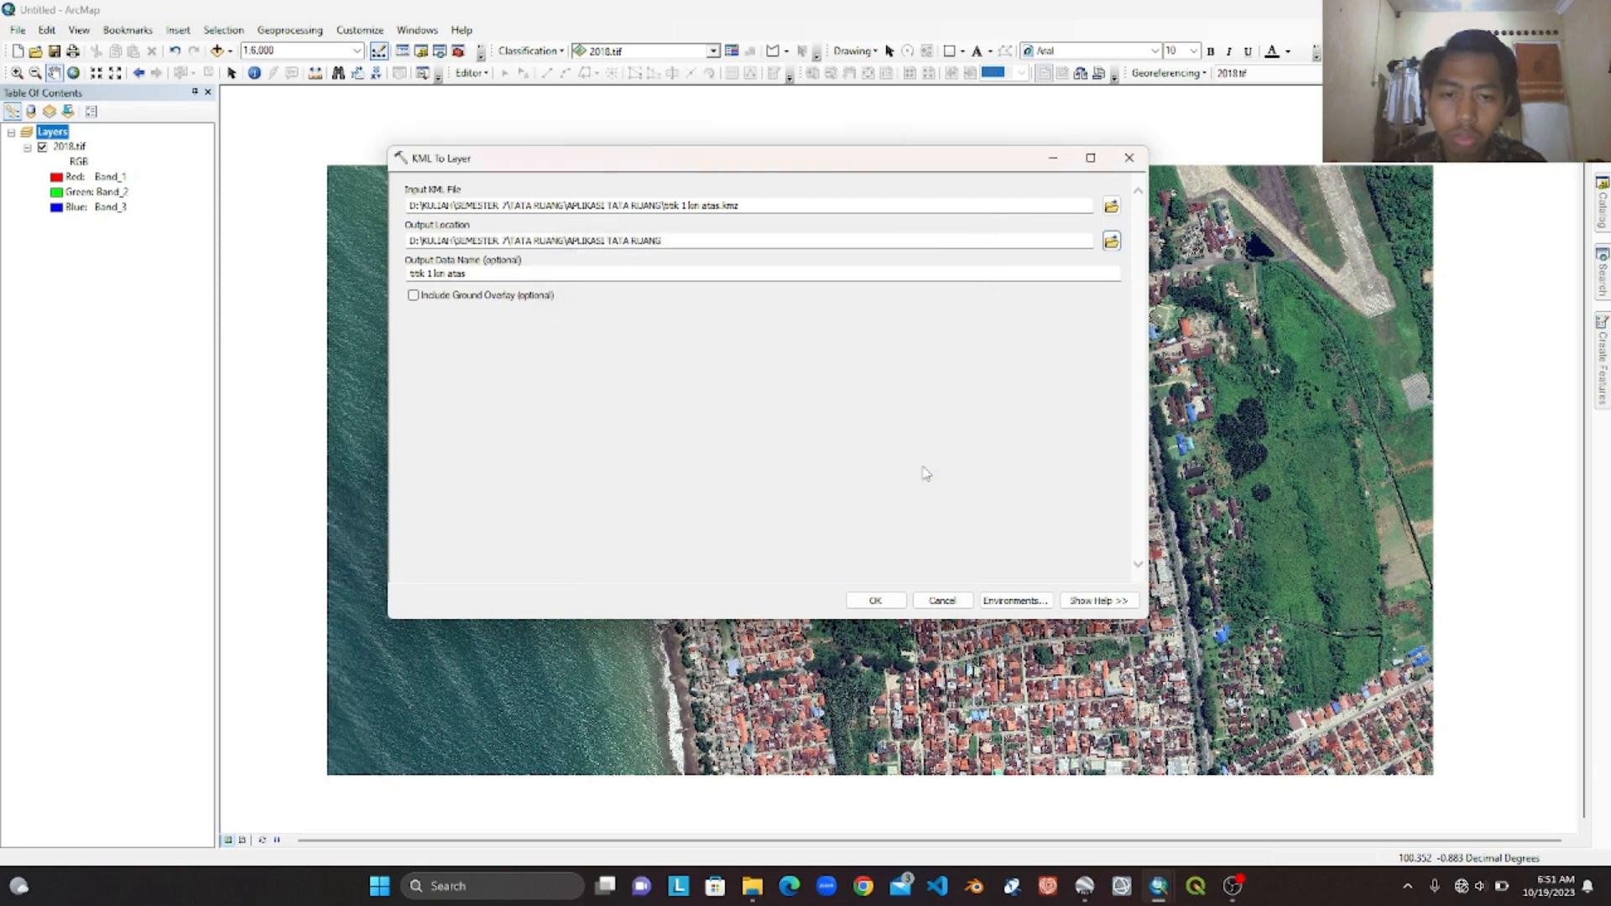
left_click(890, 602)
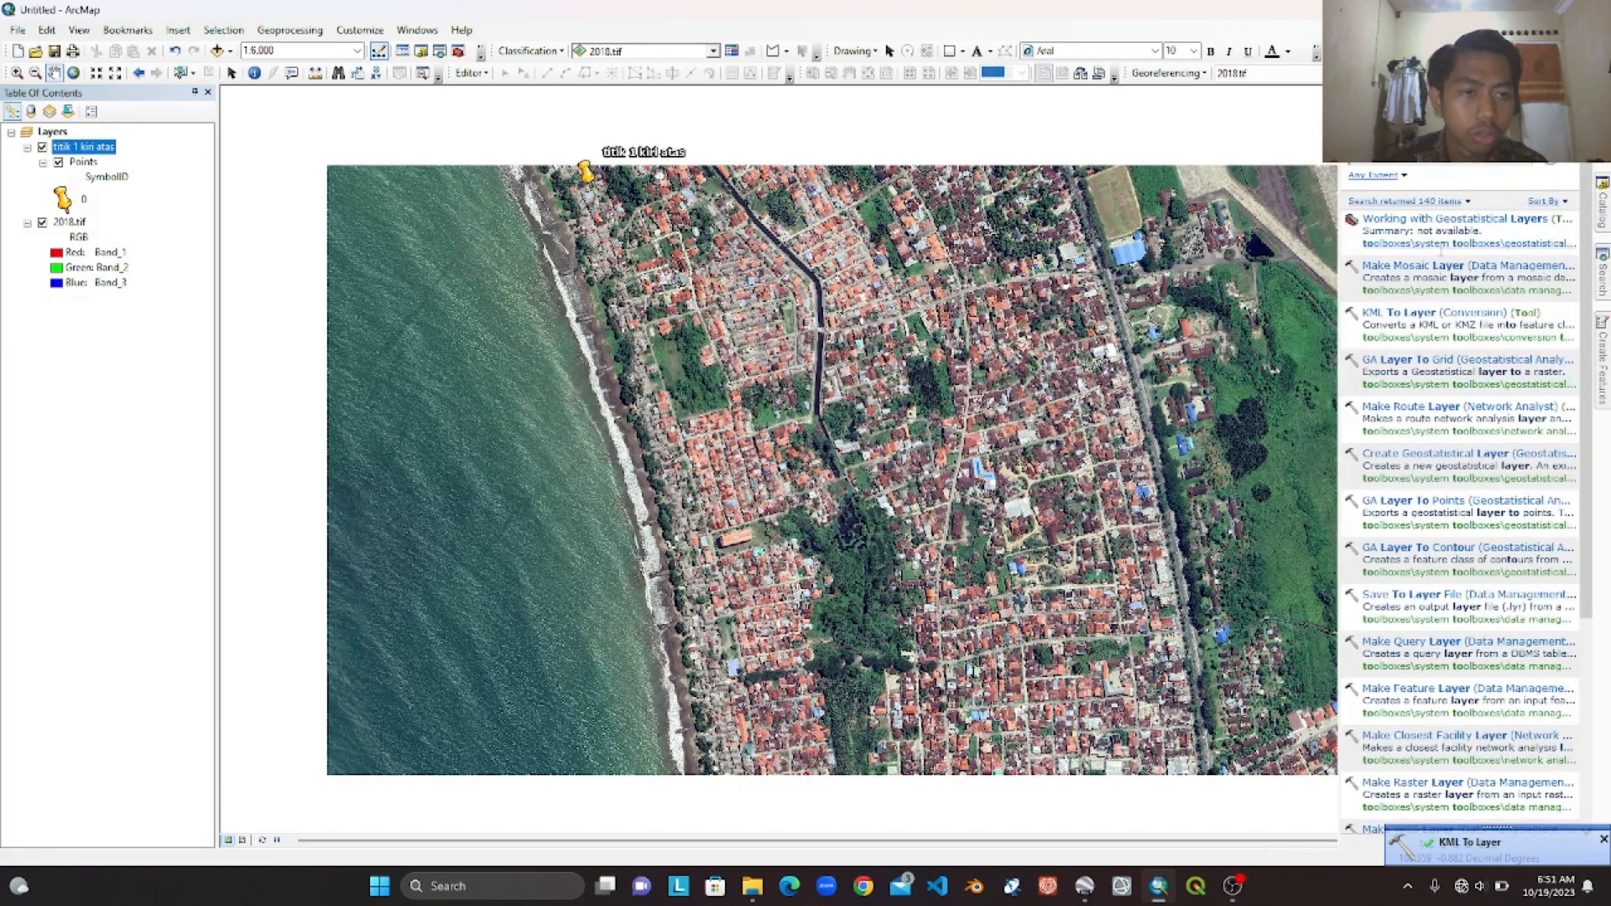
- Convert titik 2 kanan atas.kmz with KML To Layer, saving the output in the APLIKASI TATA RUANG folder
left_click(1406, 312)
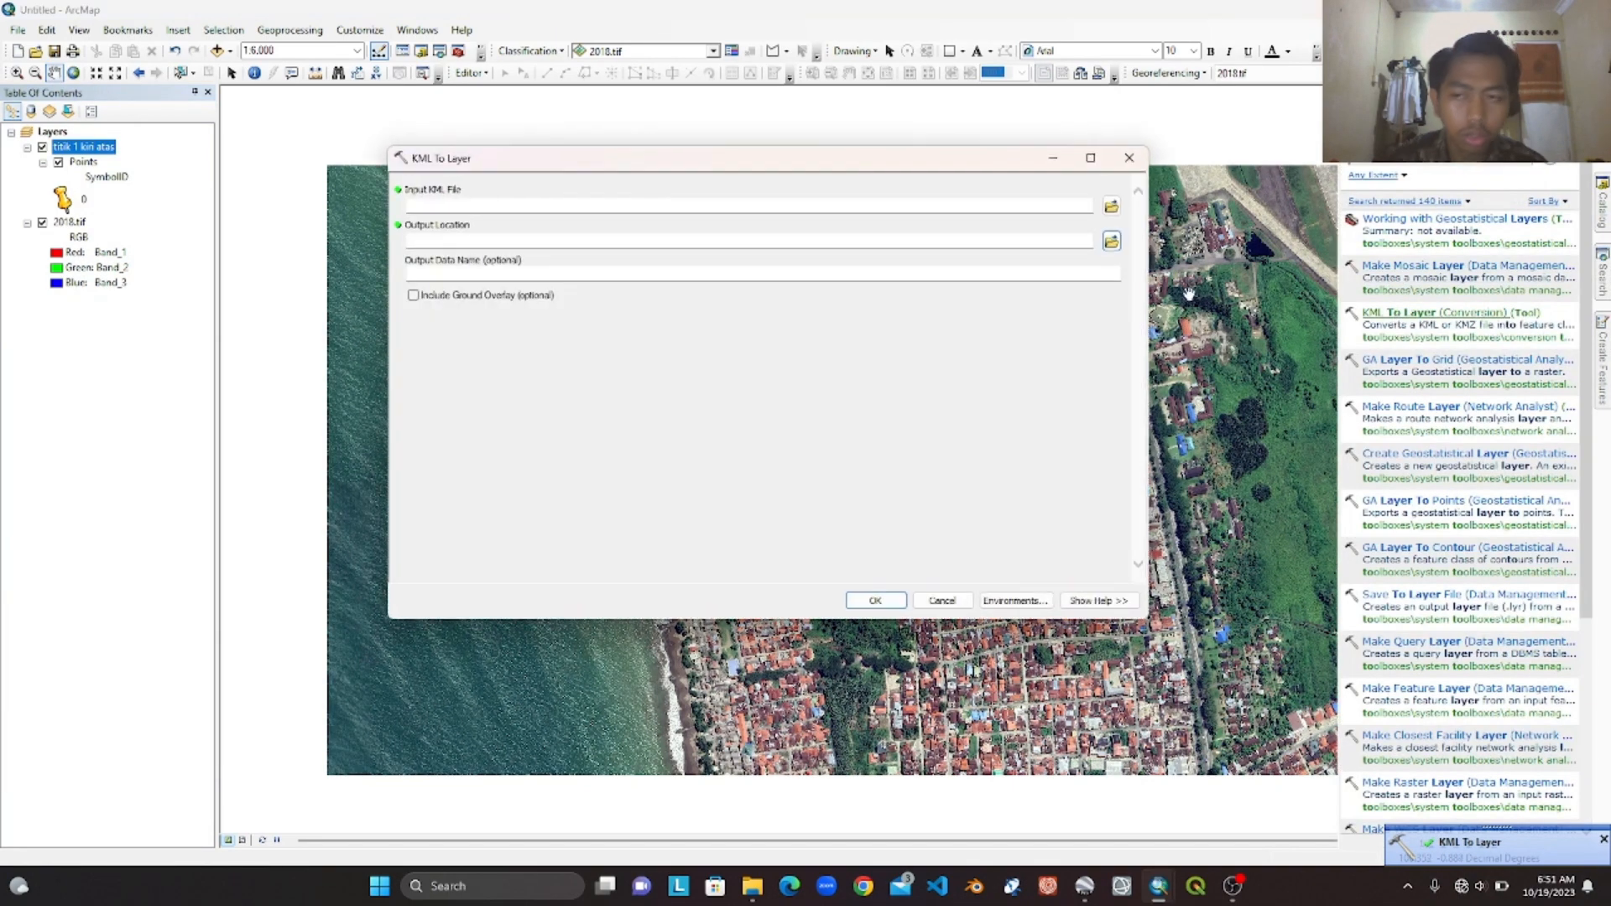
left_click(1112, 207)
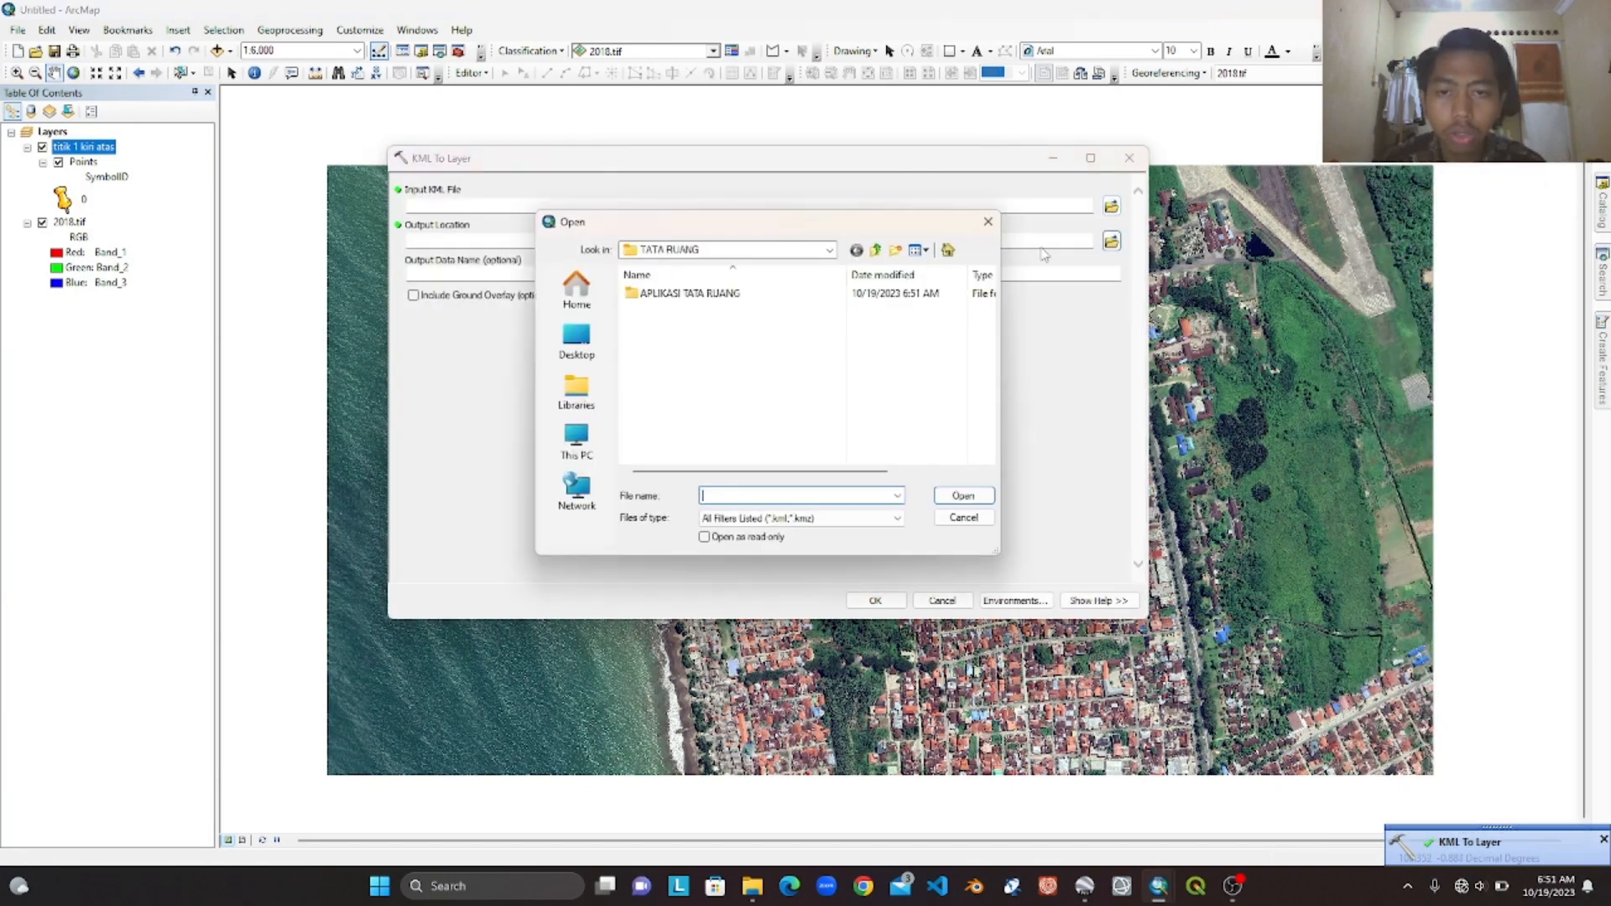
double_click(671, 294)
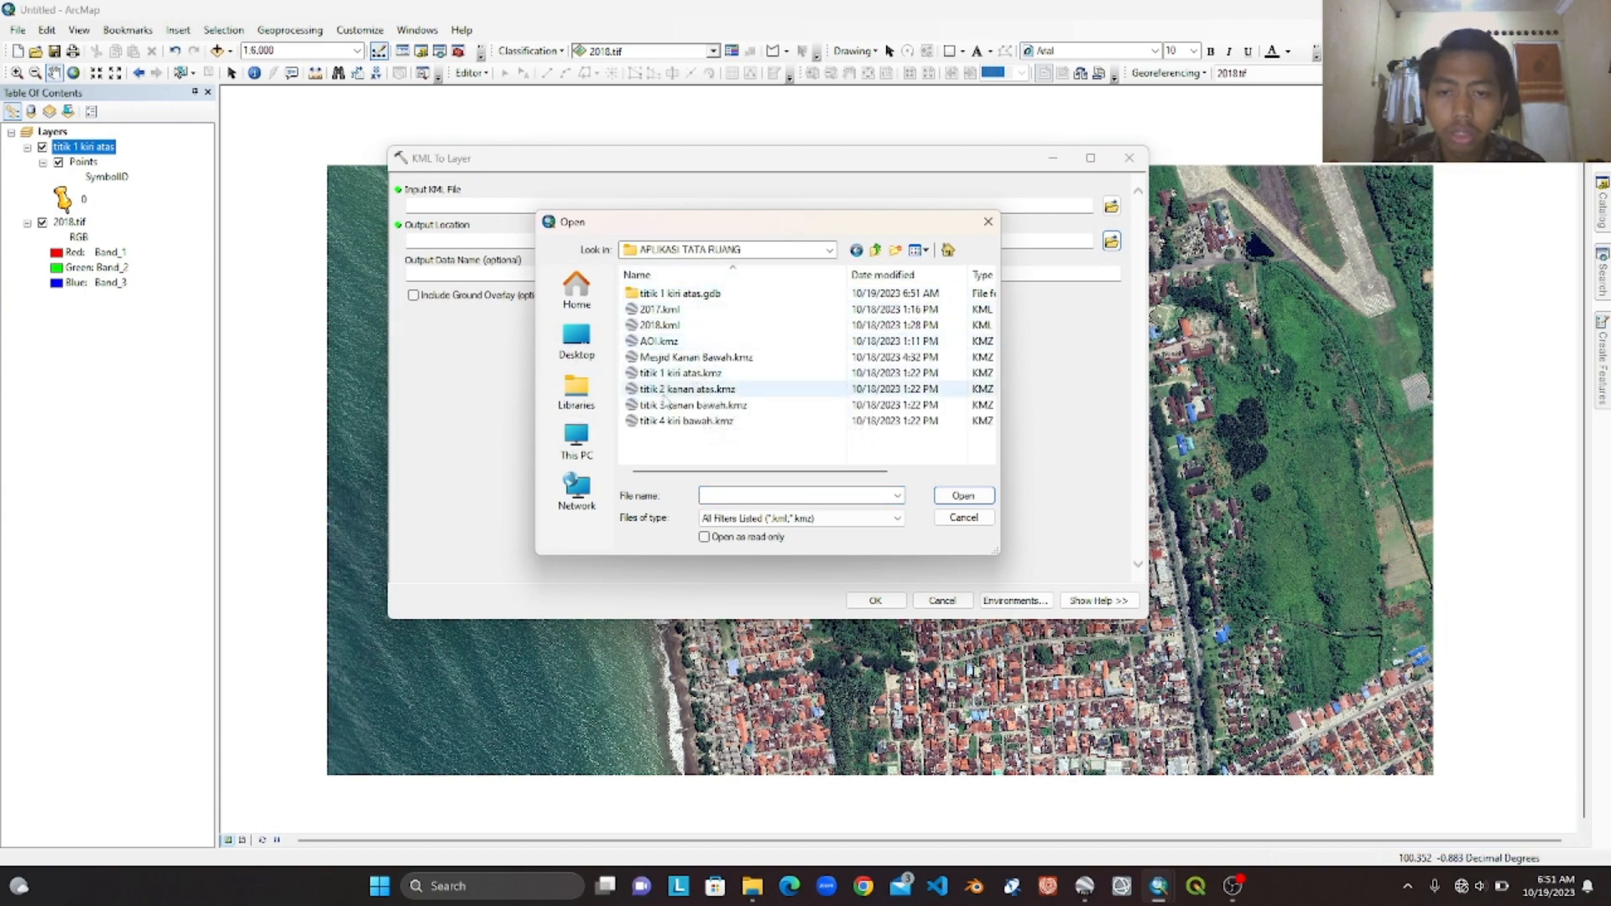
left_click(693, 390)
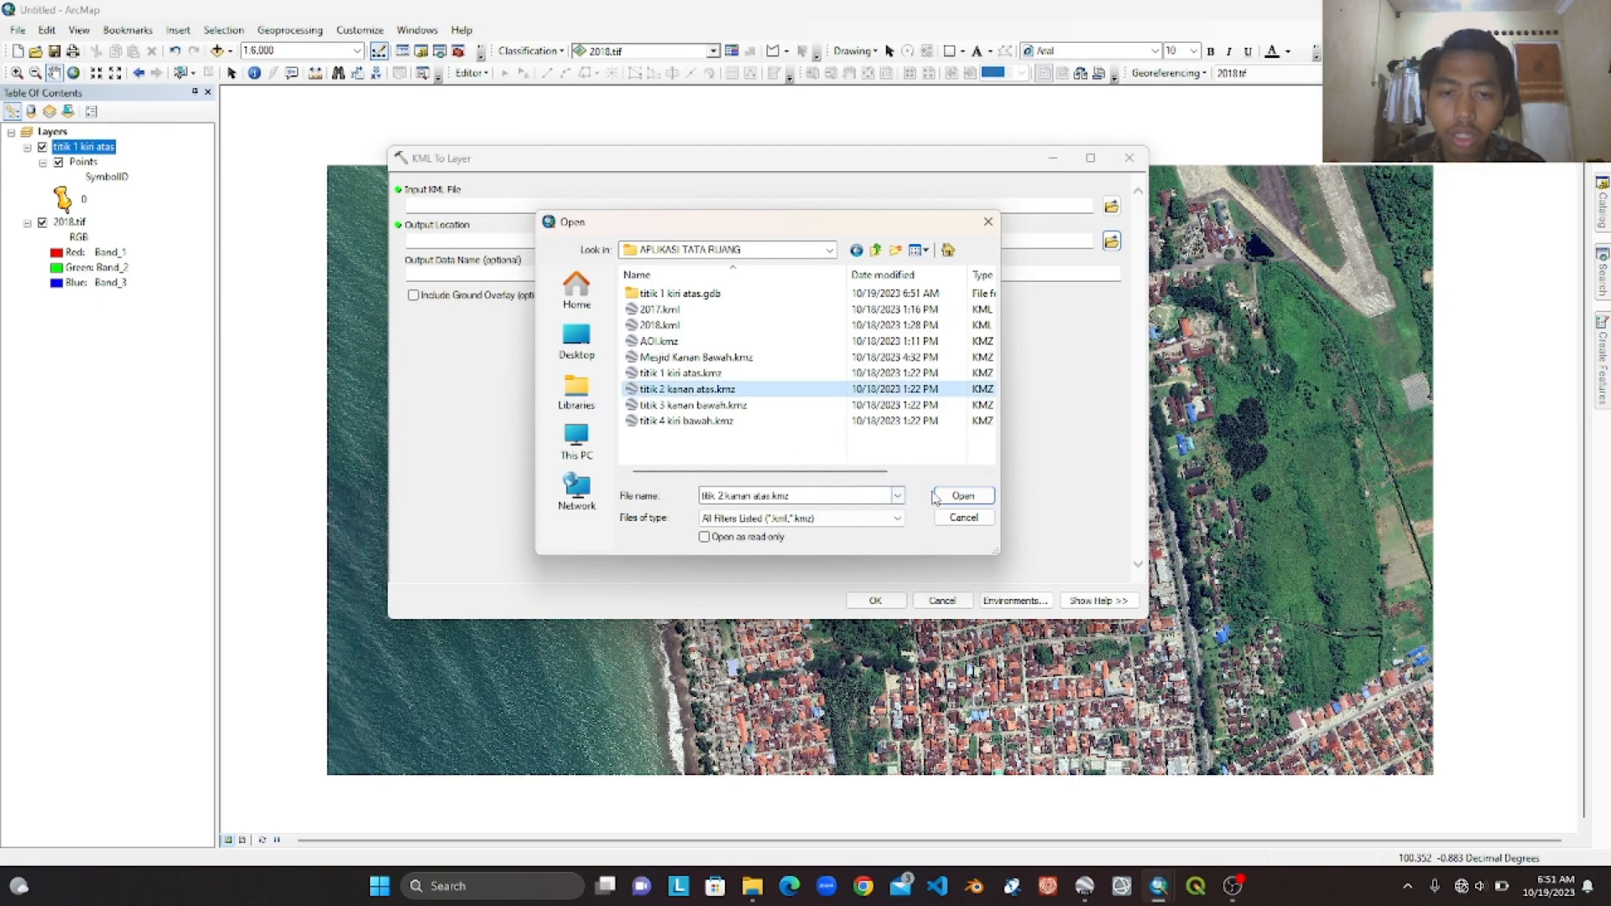
left_click(963, 495)
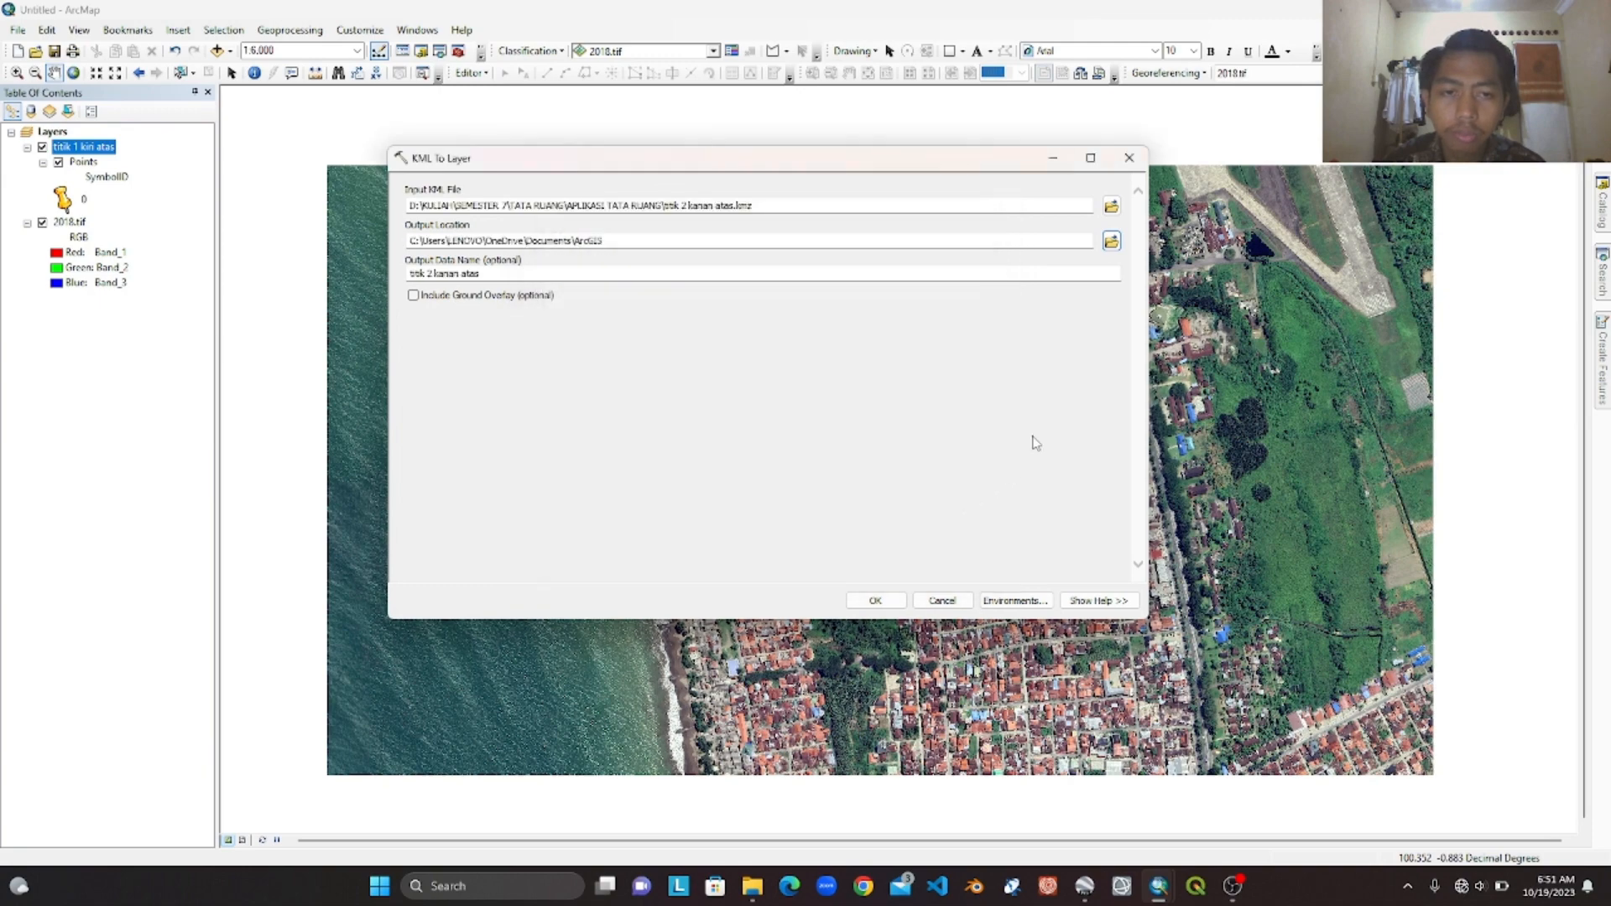
left_click(1111, 240)
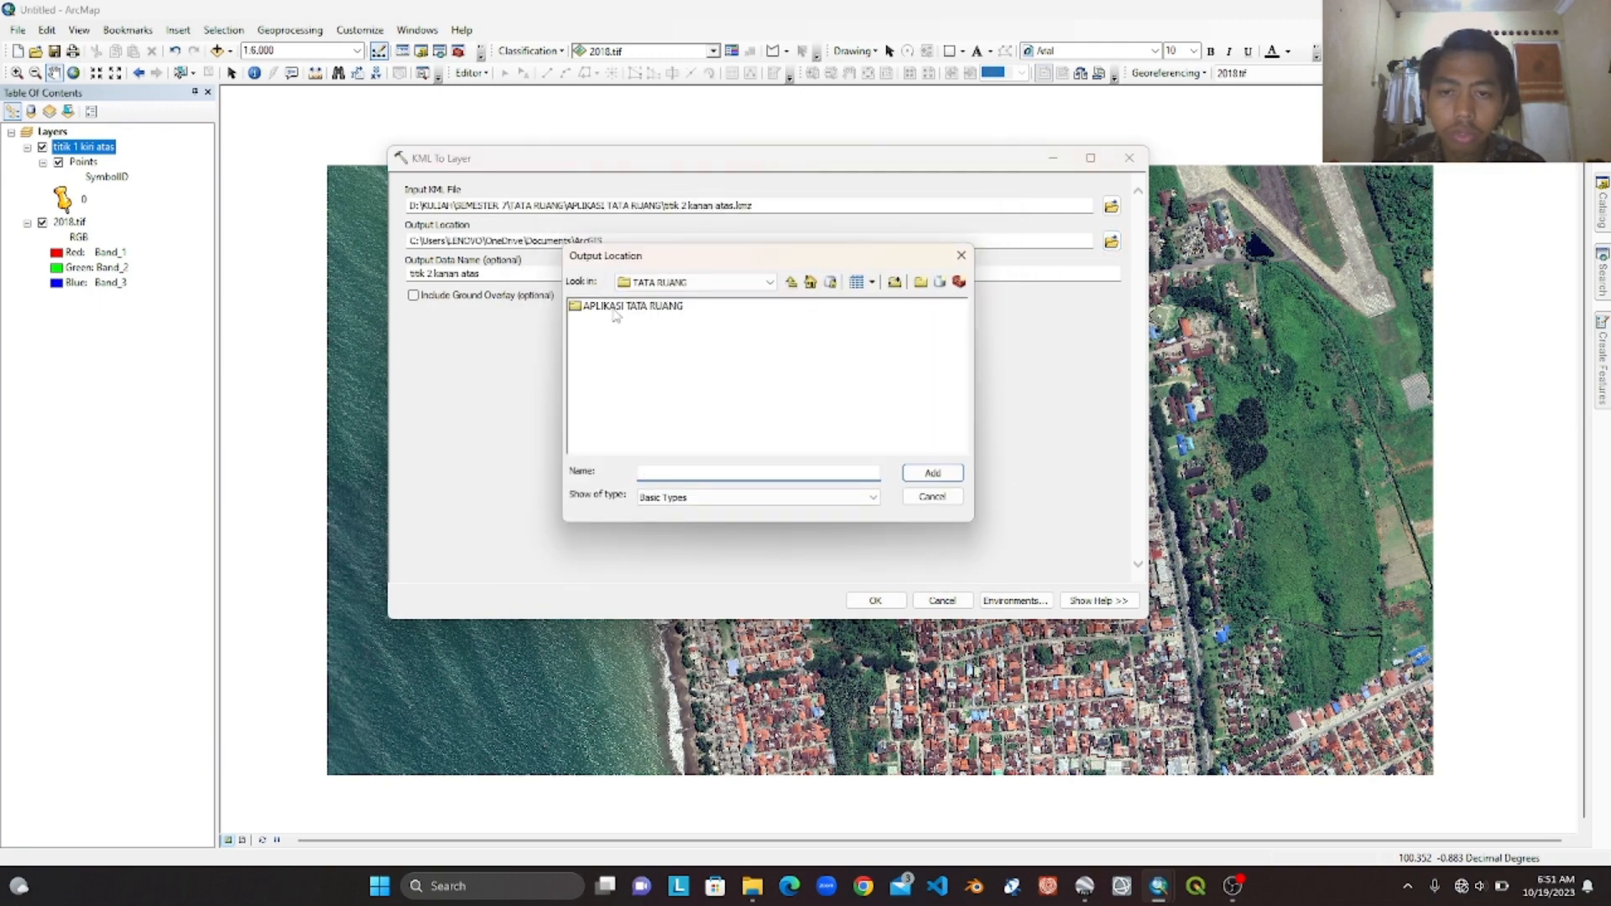
left_click(932, 473)
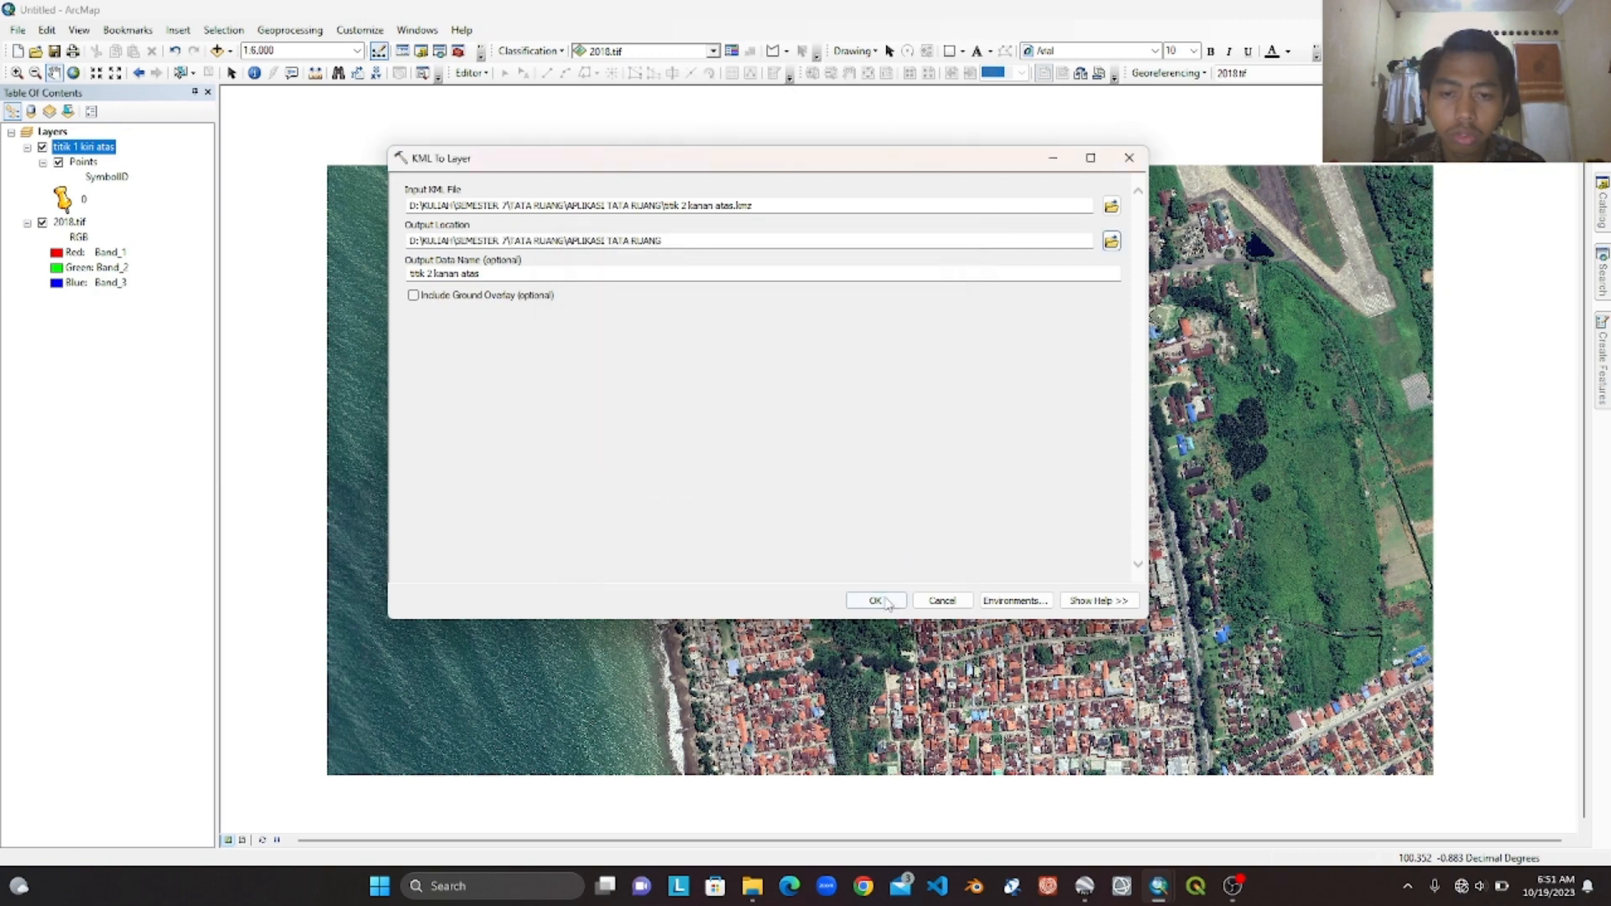
left_click(875, 601)
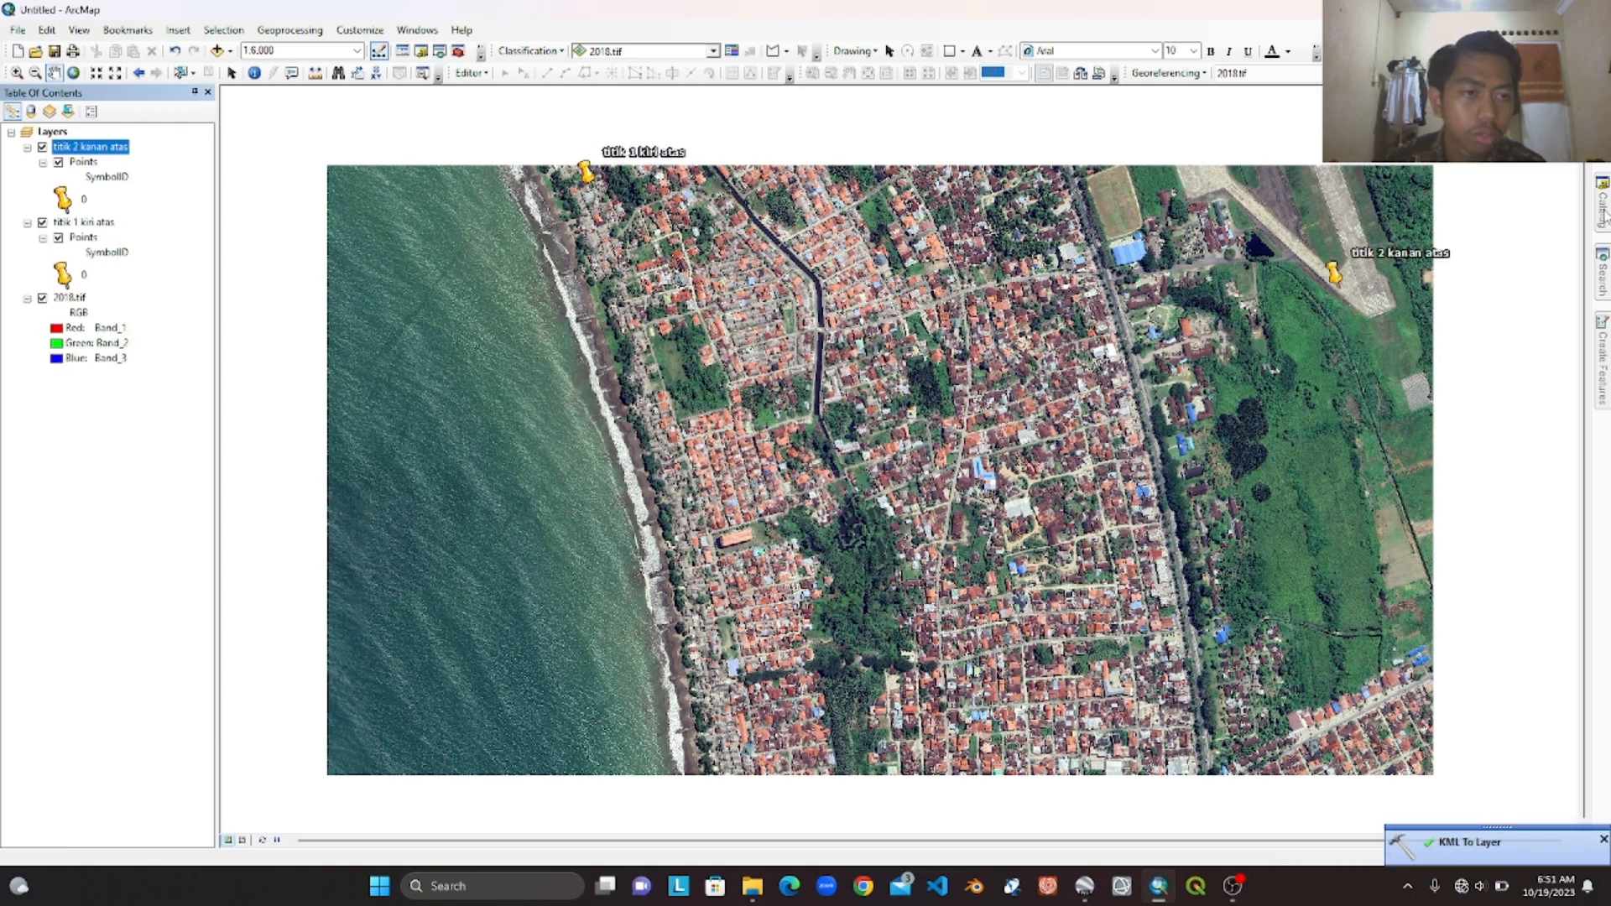
- Convert titik 3 kanan bawah.kmz with KML To Layer, saving the output in the APLIKASI TATA RUANG folder
left_click(1603, 277)
left_click(1397, 313)
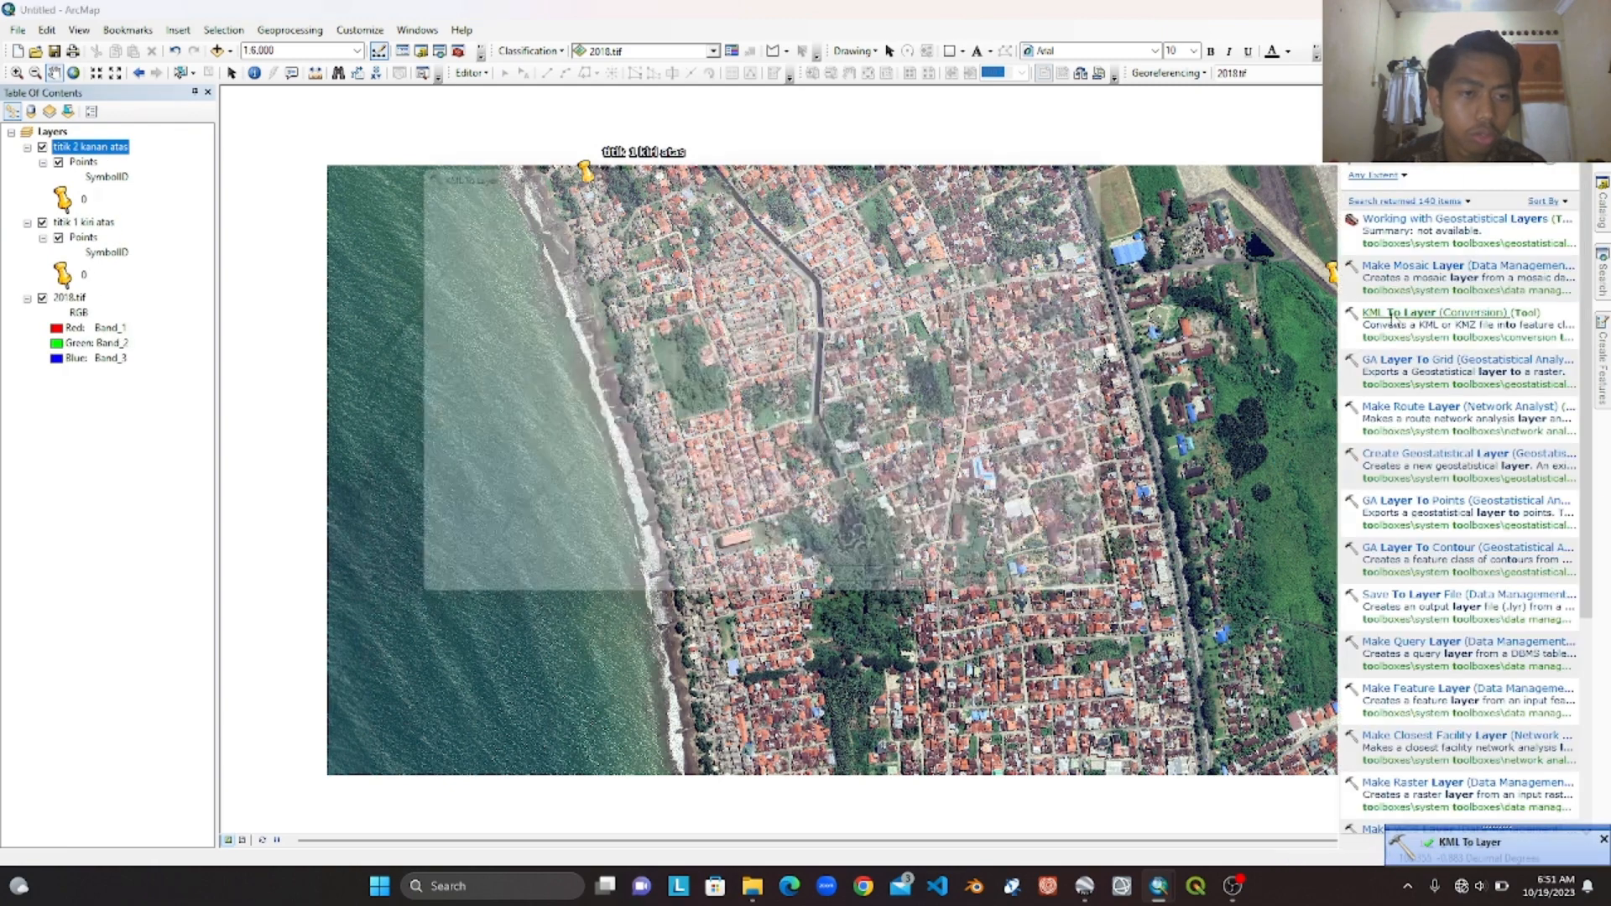
left_click(1111, 205)
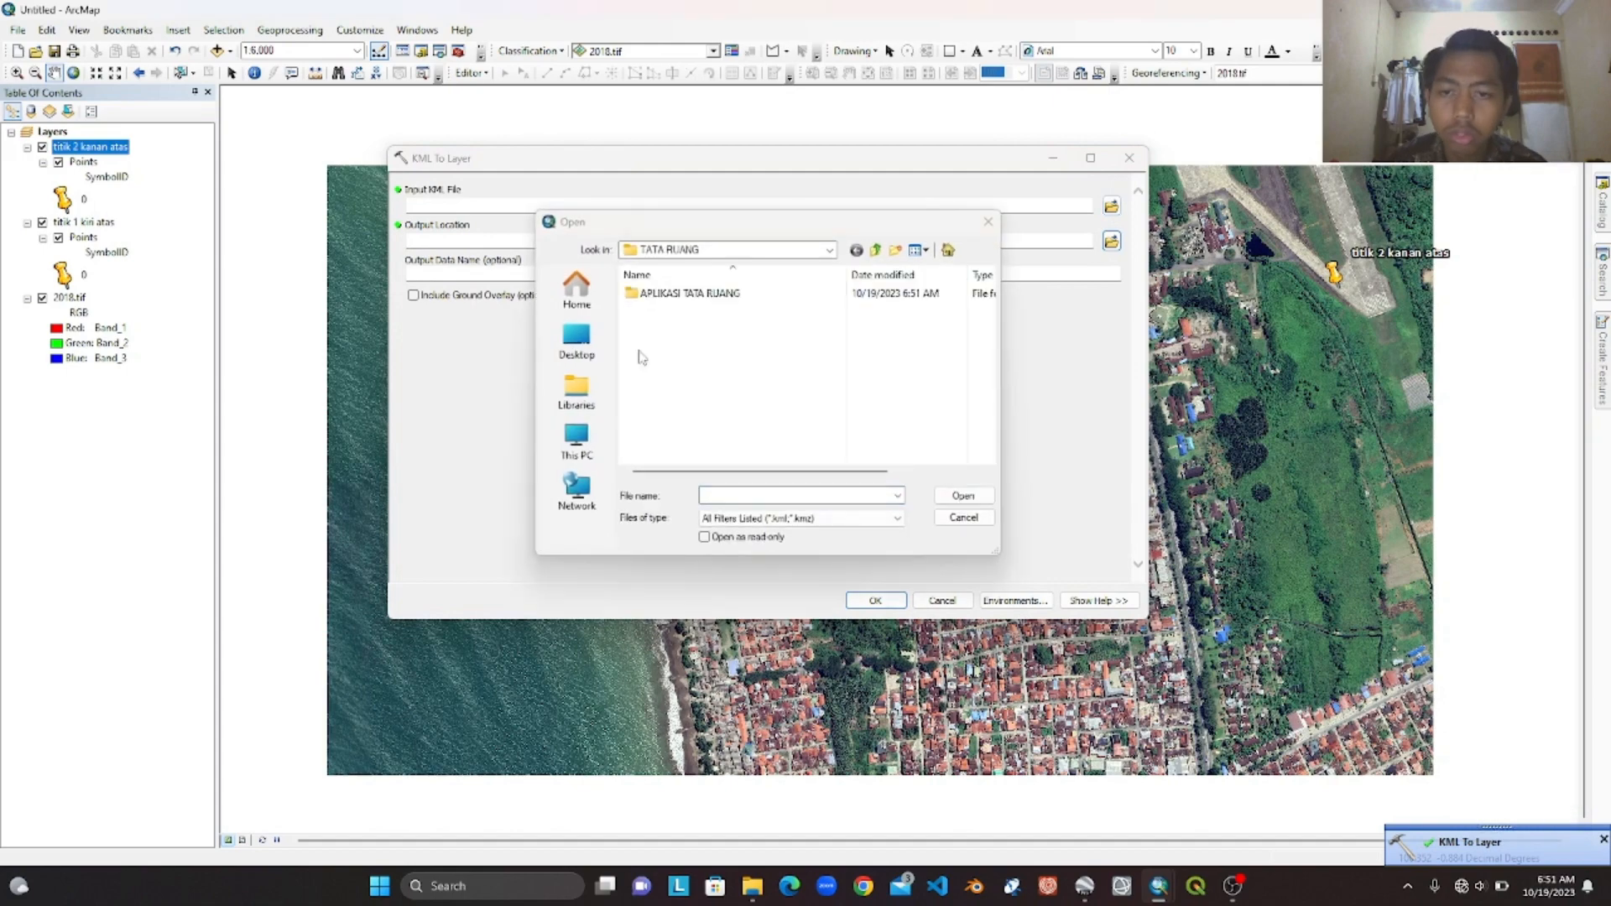
left_click(696, 417)
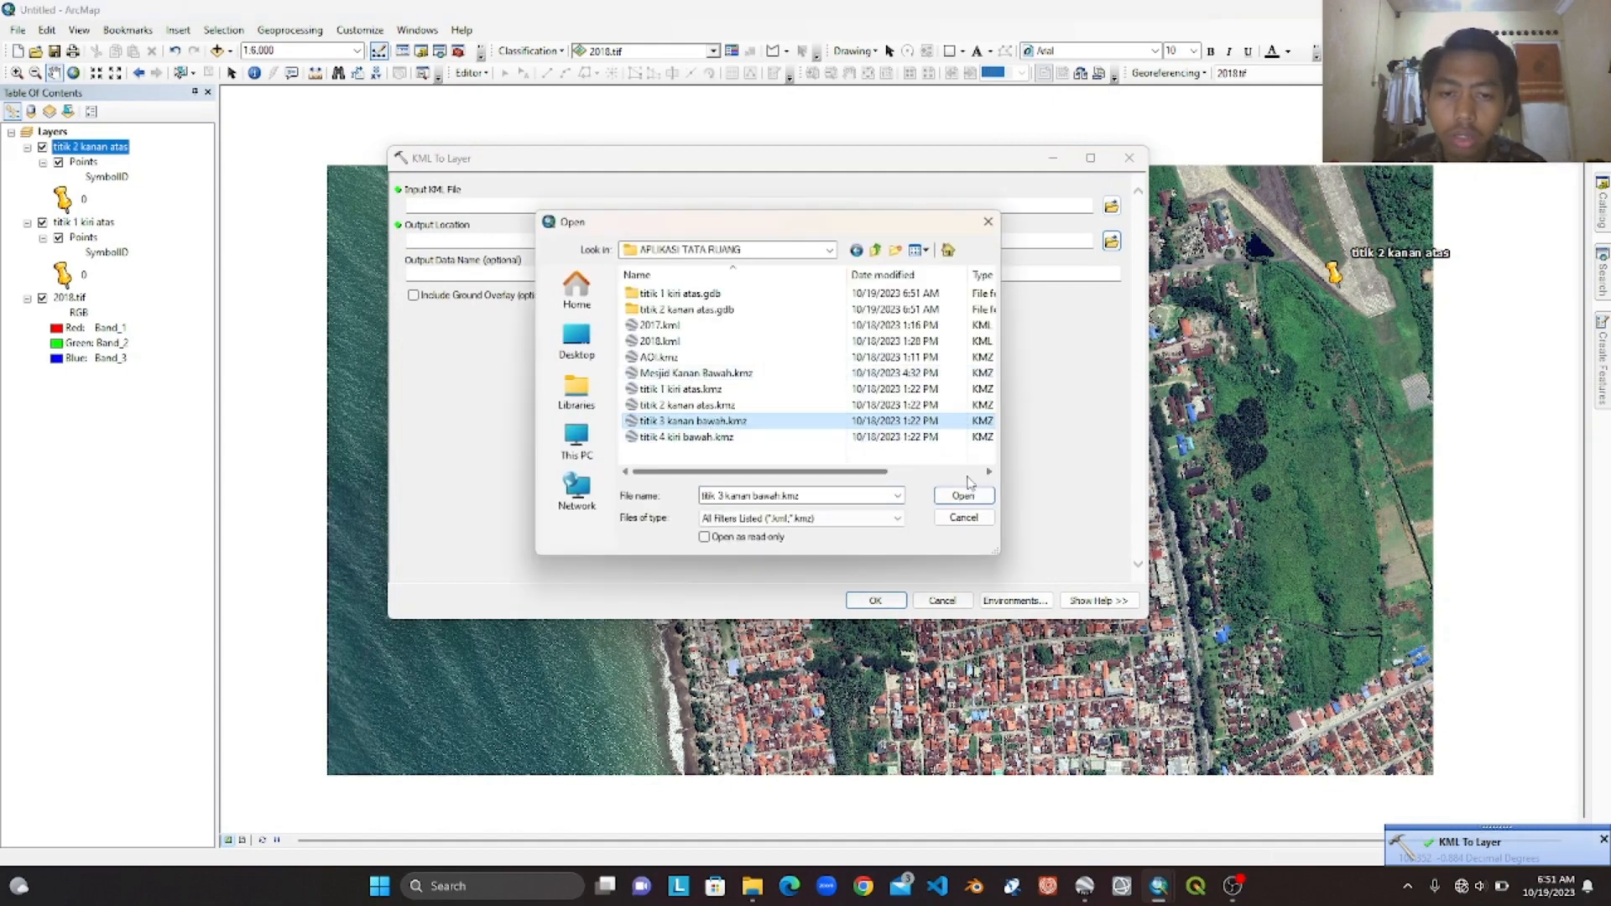
left_click(961, 495)
left_click(1111, 241)
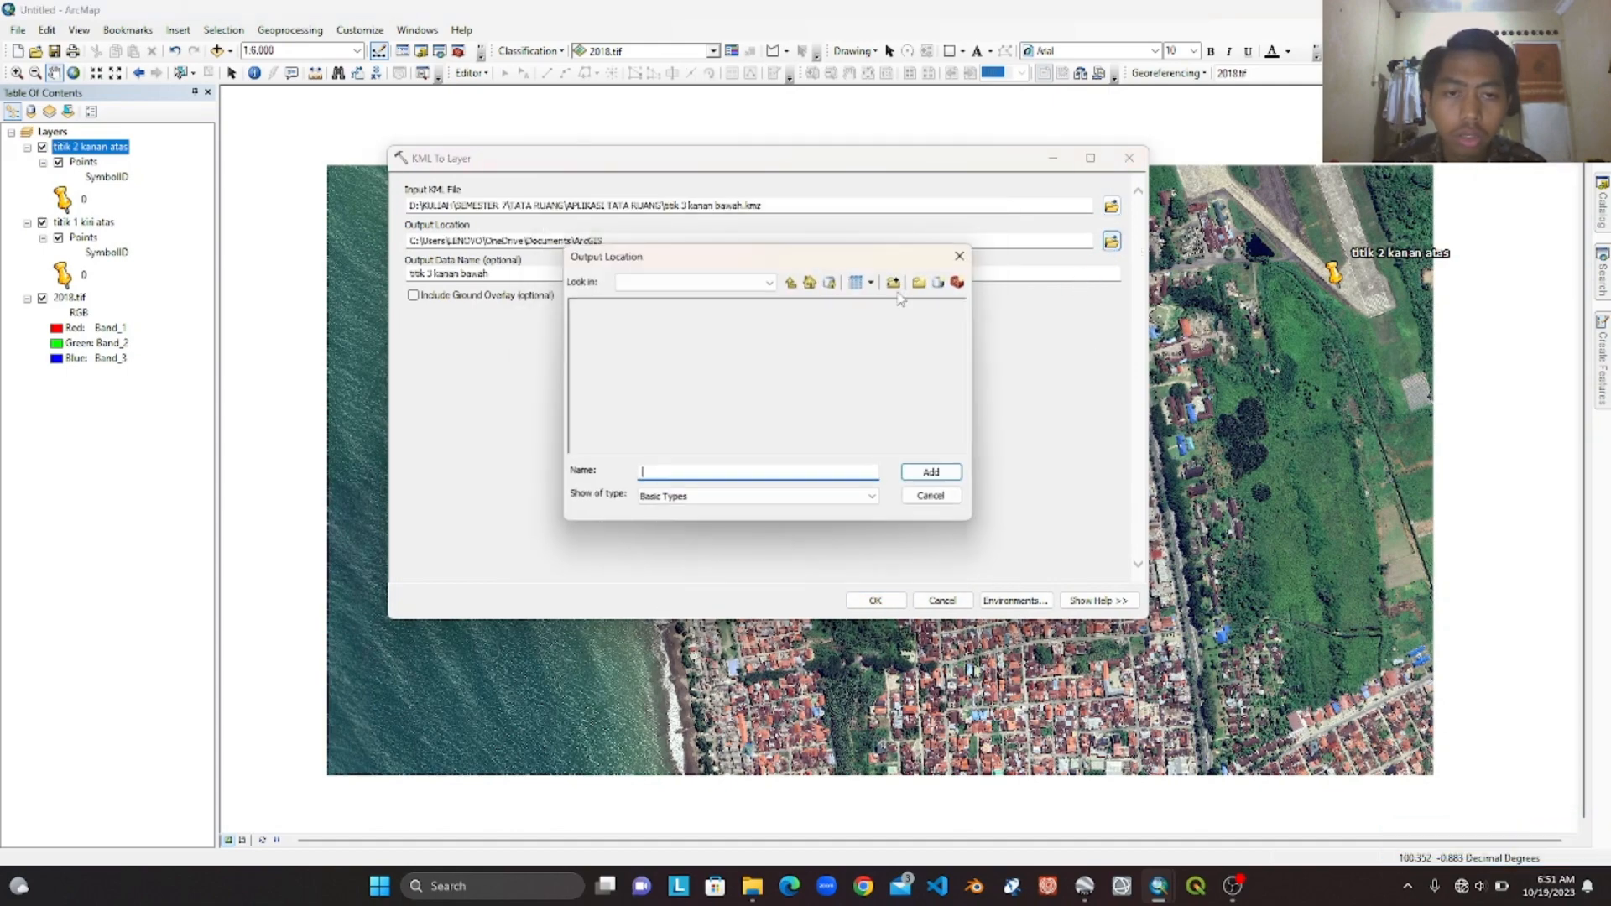
left_click(647, 308)
left_click(932, 473)
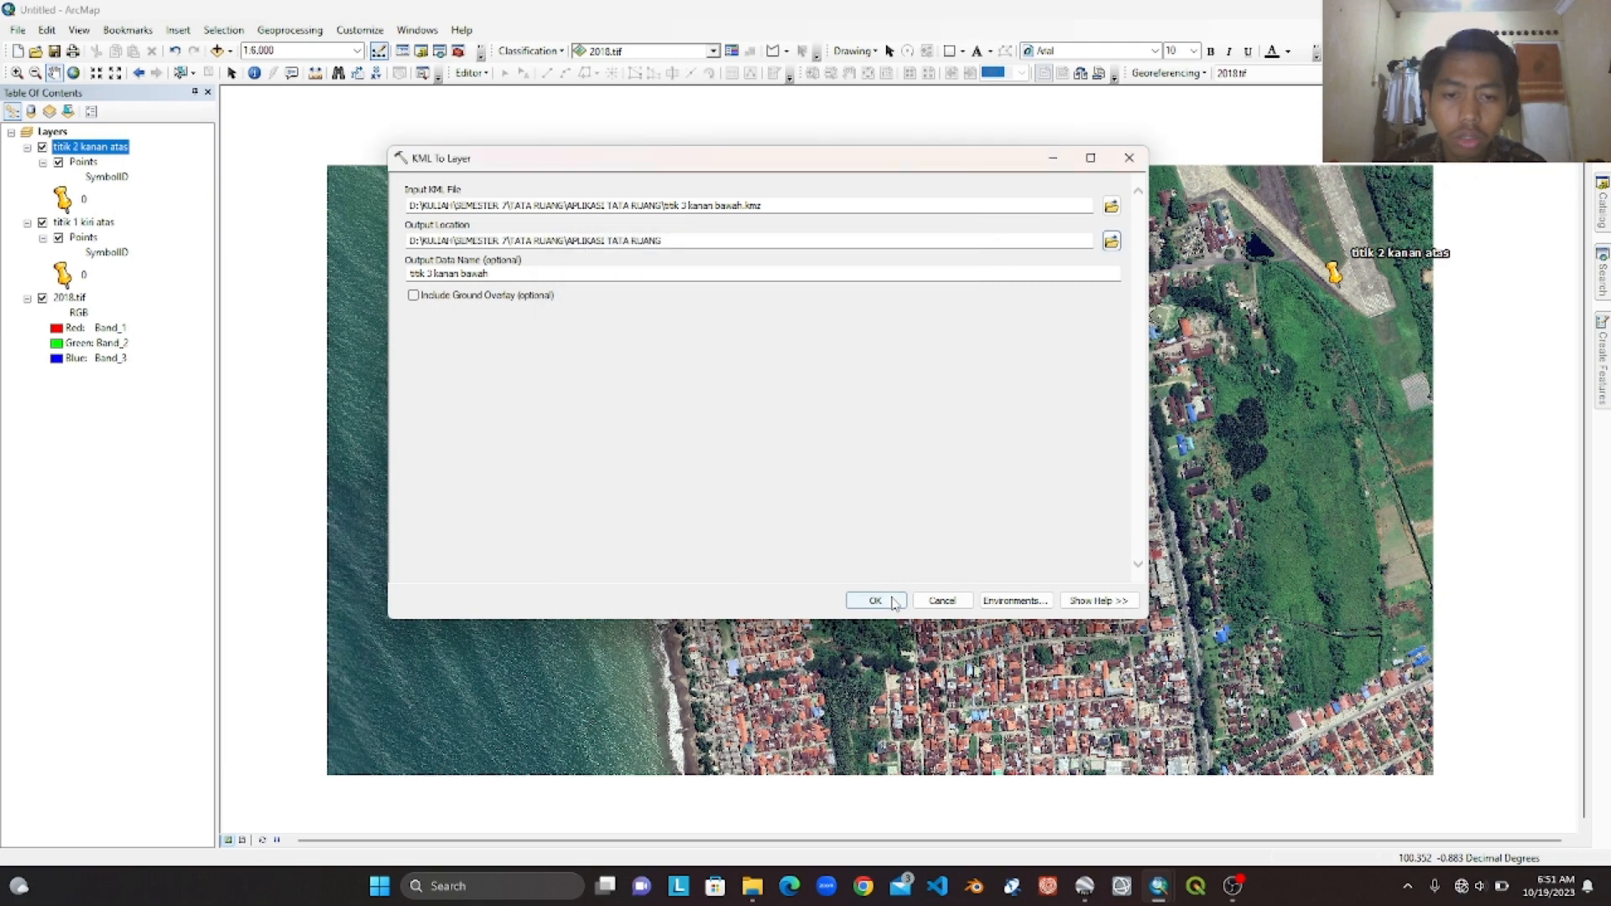
left_click(875, 600)
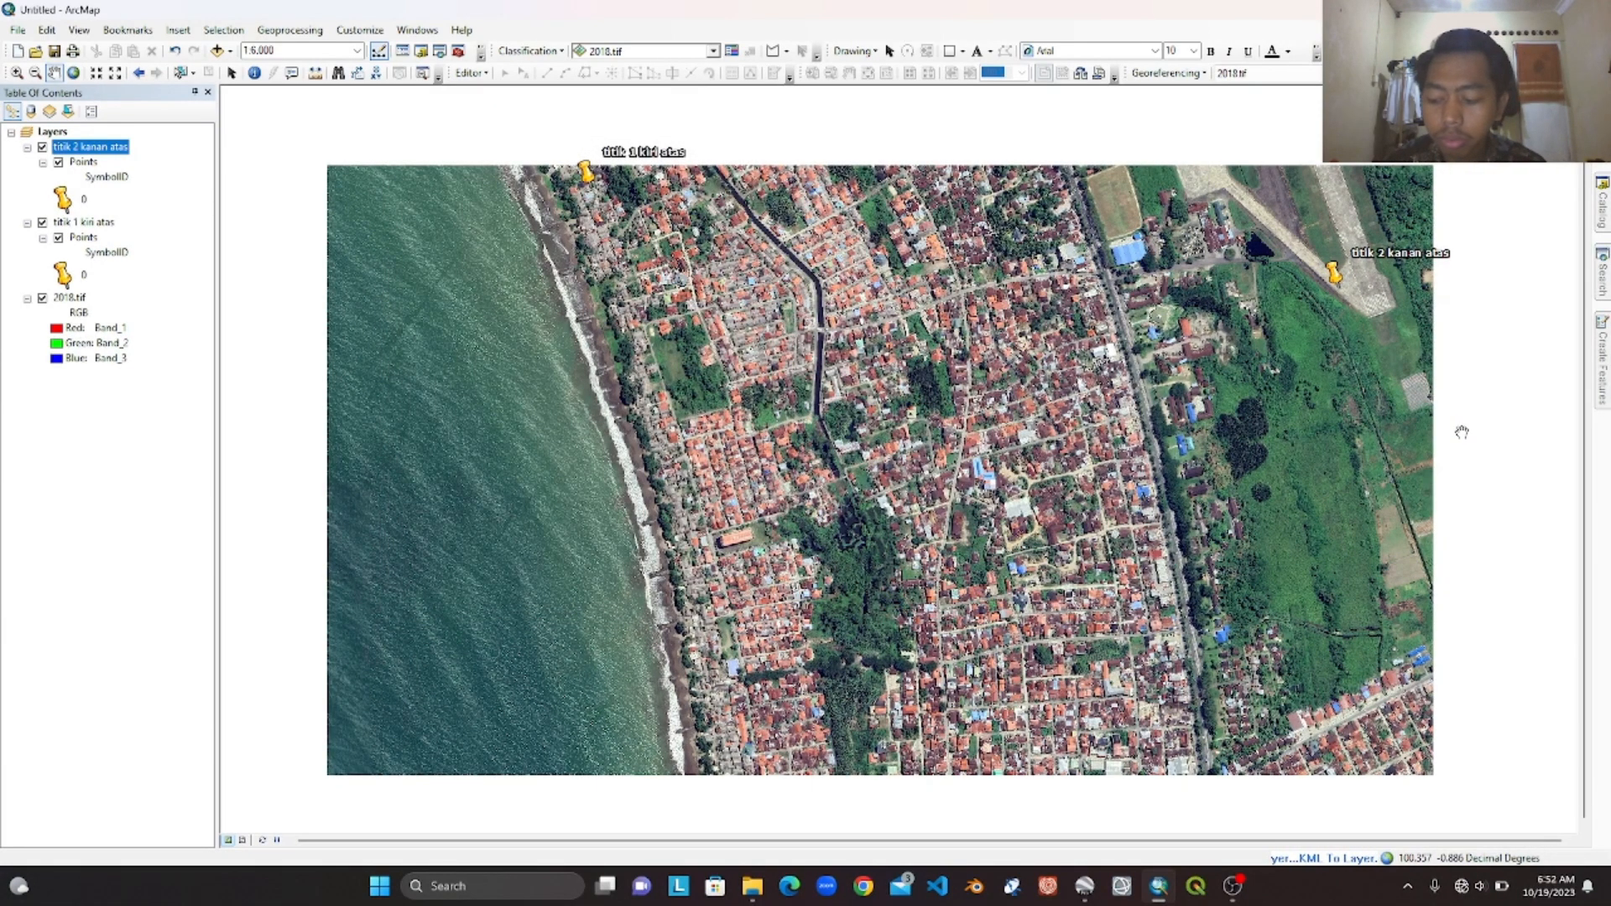
- Convert titik 4 kiri bawah.kmz with KML To Layer, saving the output in the APLIKASI TATA RUANG folder
left_click(1601, 279)
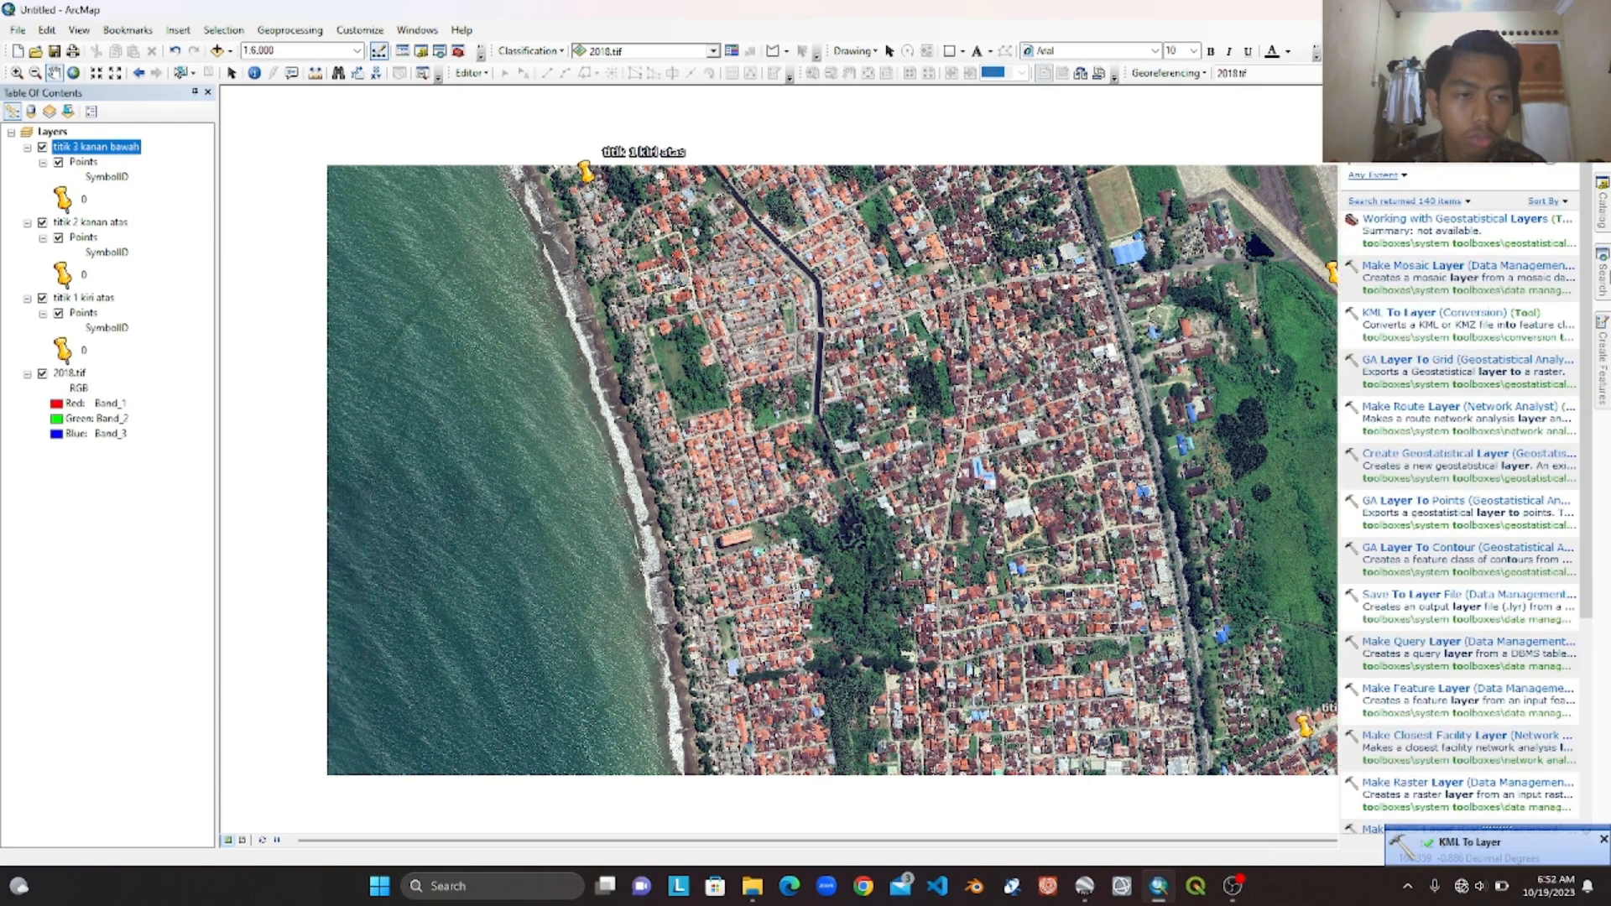
left_click(1399, 313)
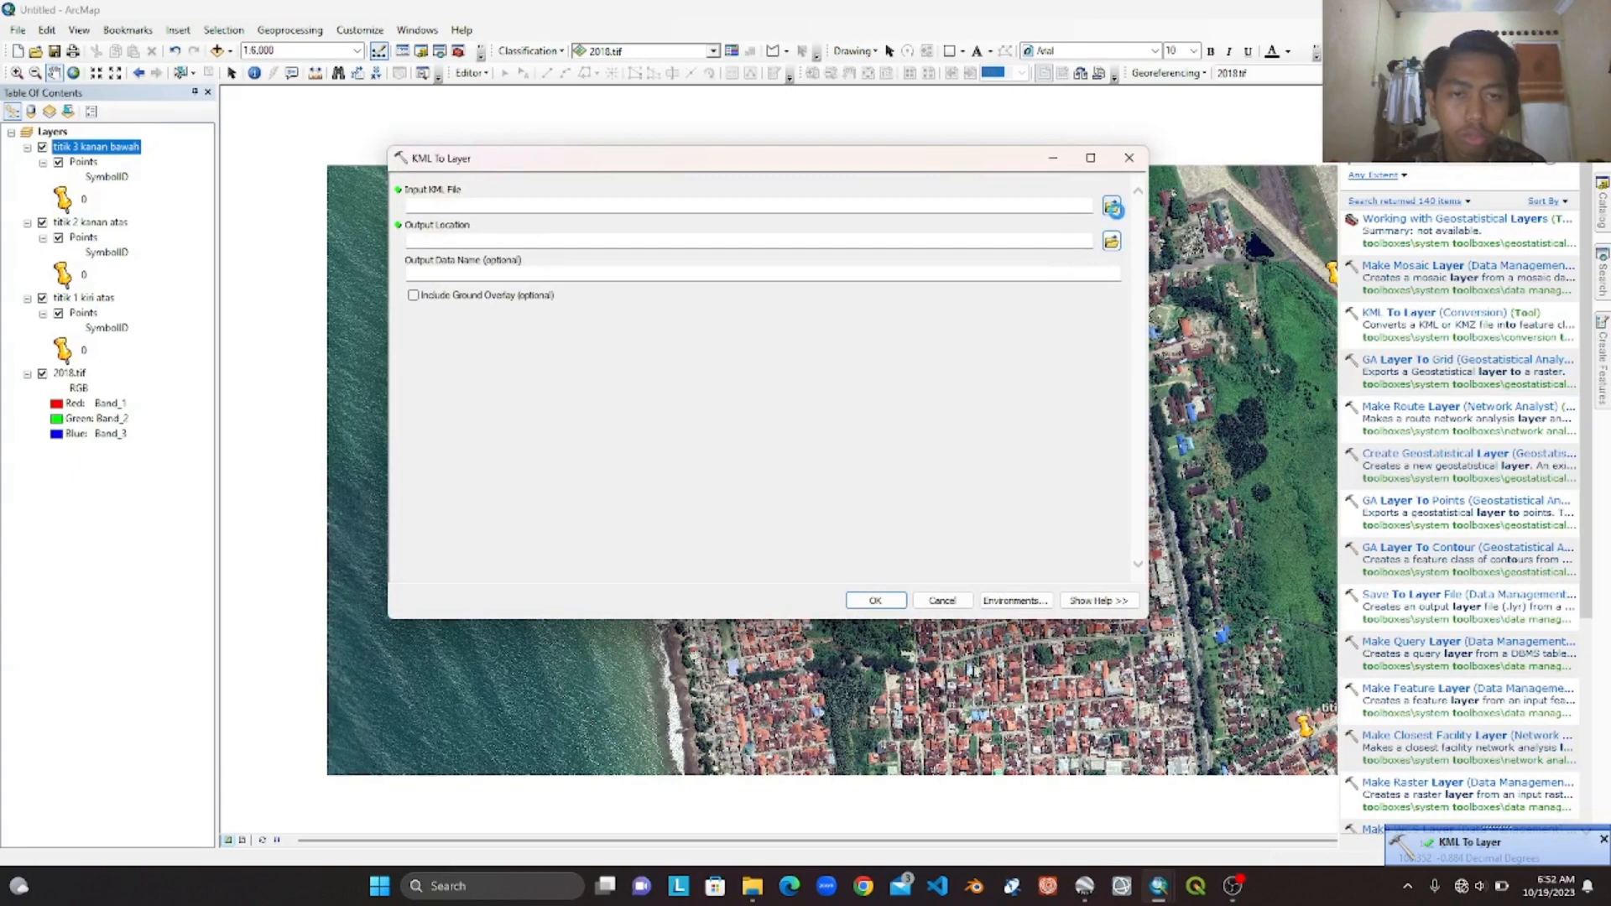
left_click(1112, 206)
double_click(654, 294)
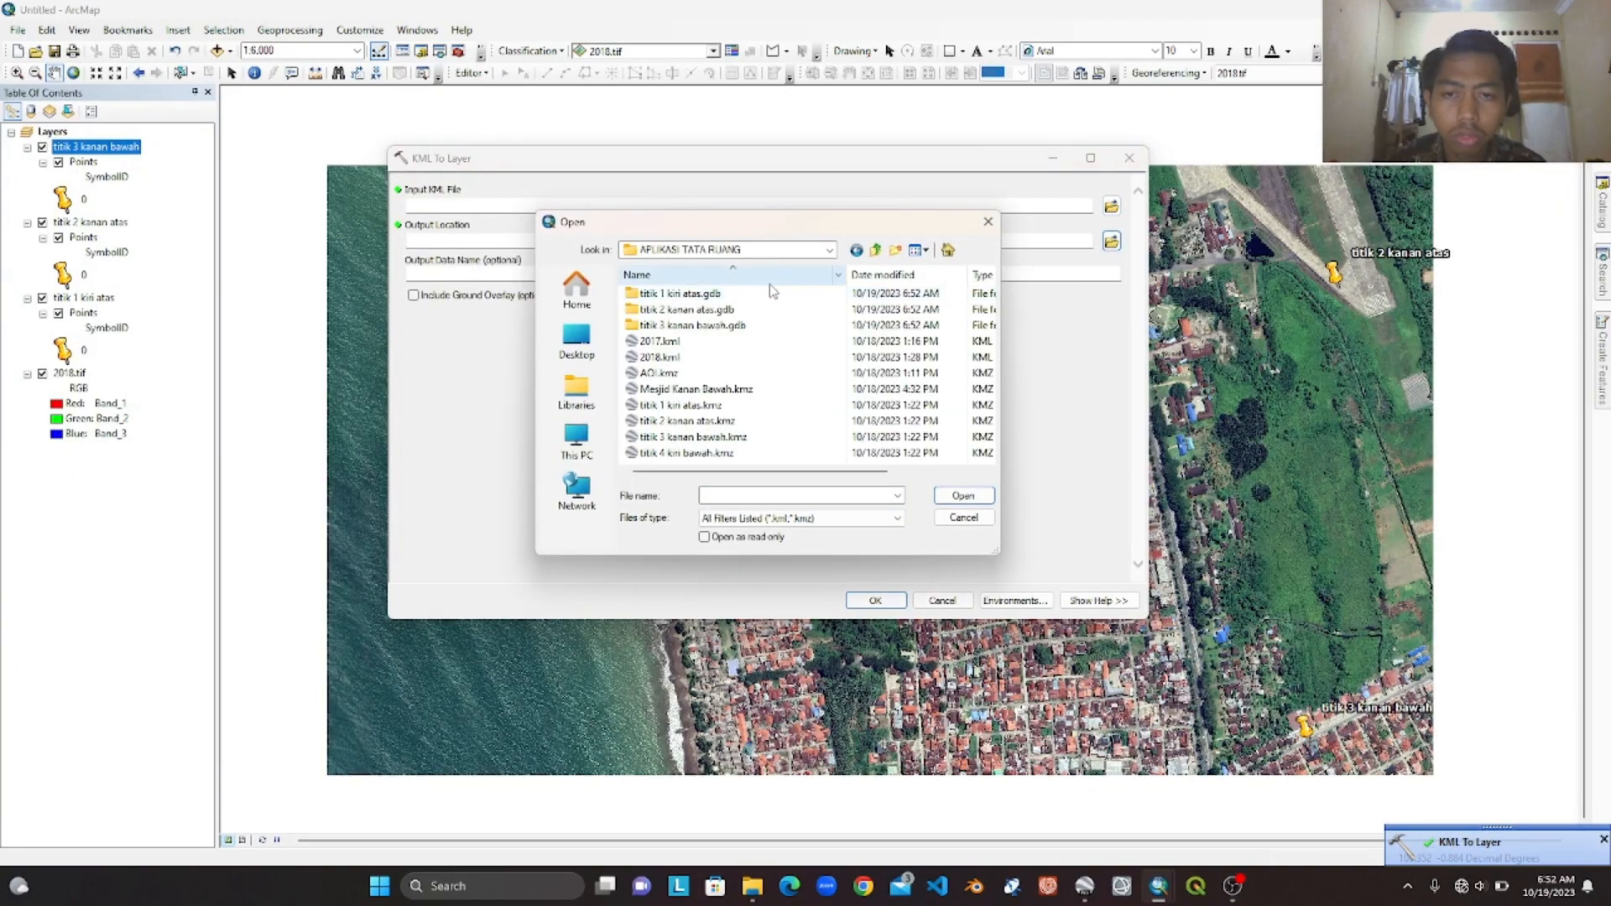
left_click(679, 454)
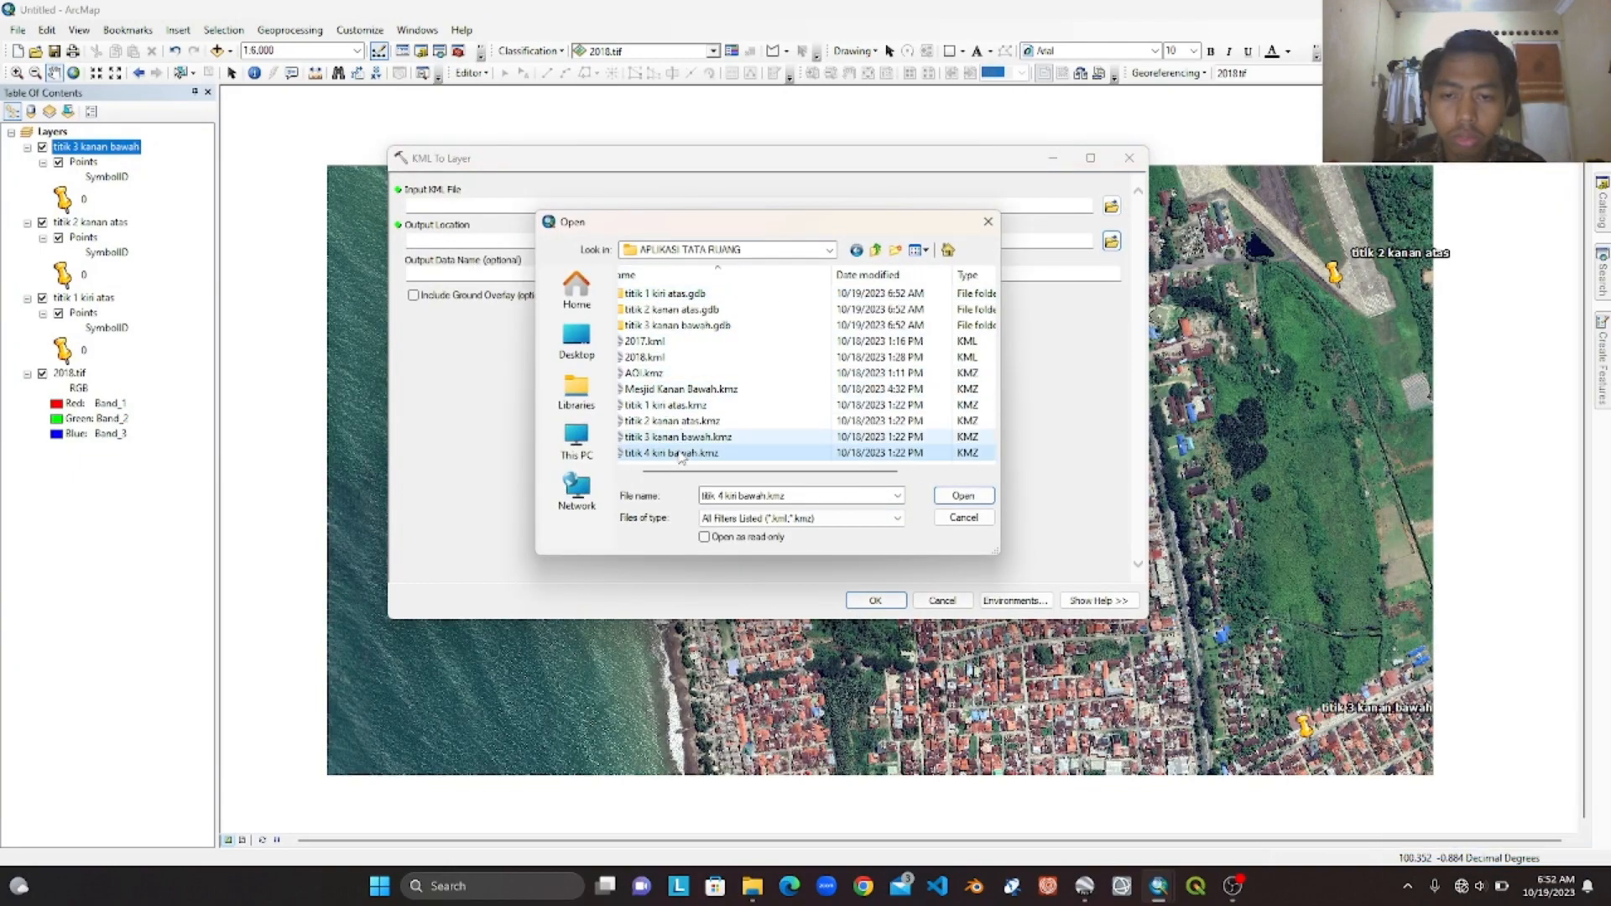
left_click(956, 496)
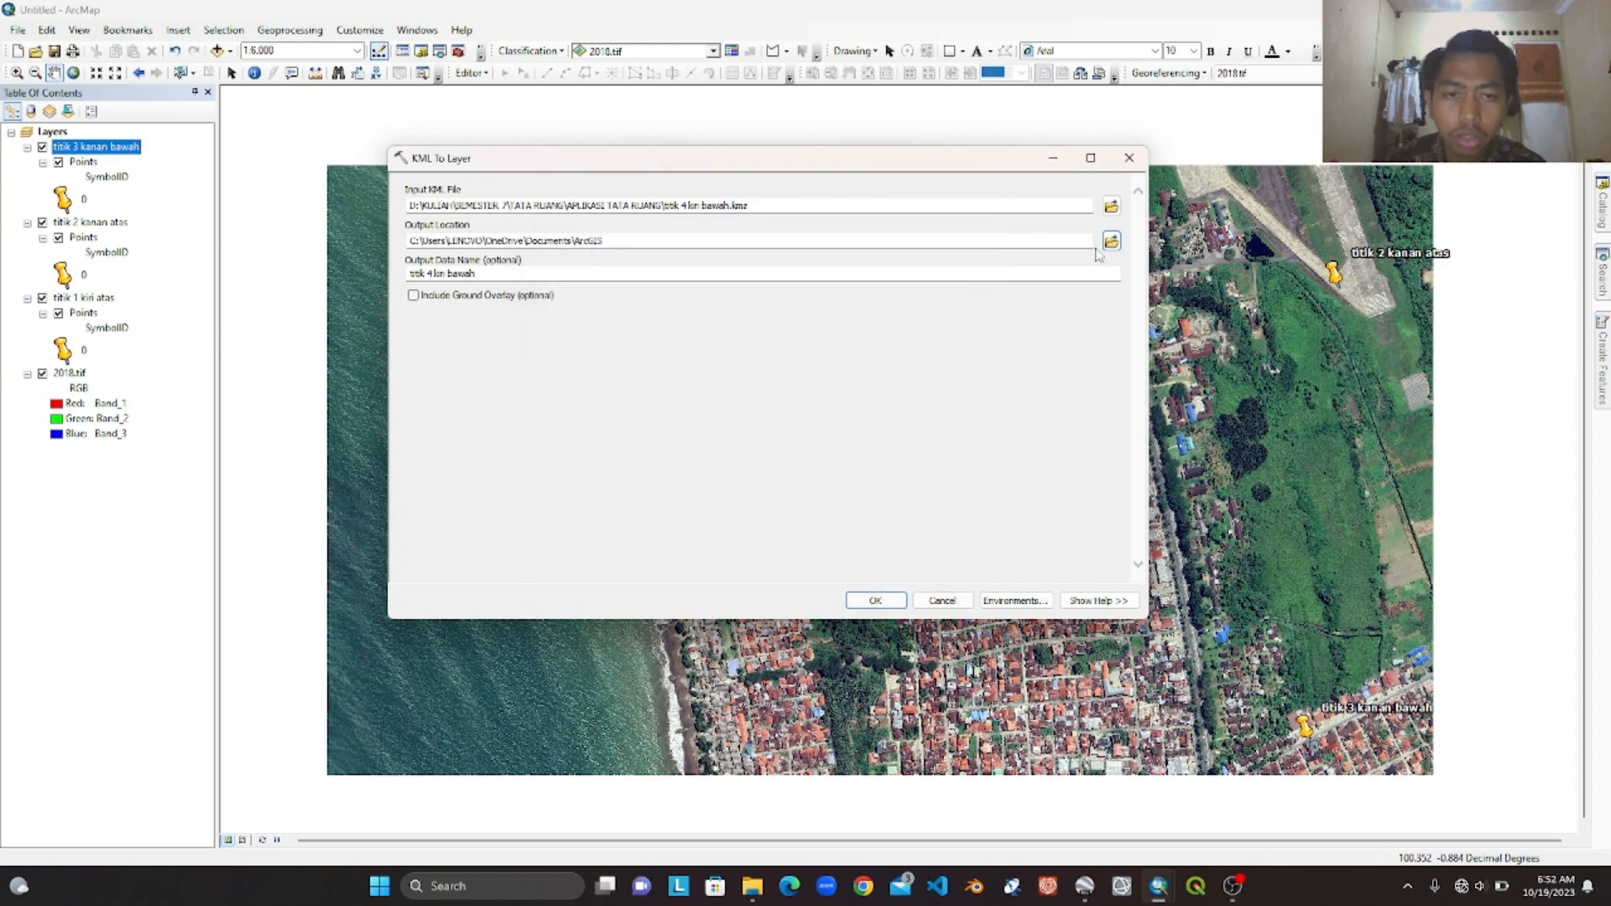
left_click(1108, 241)
left_click(621, 306)
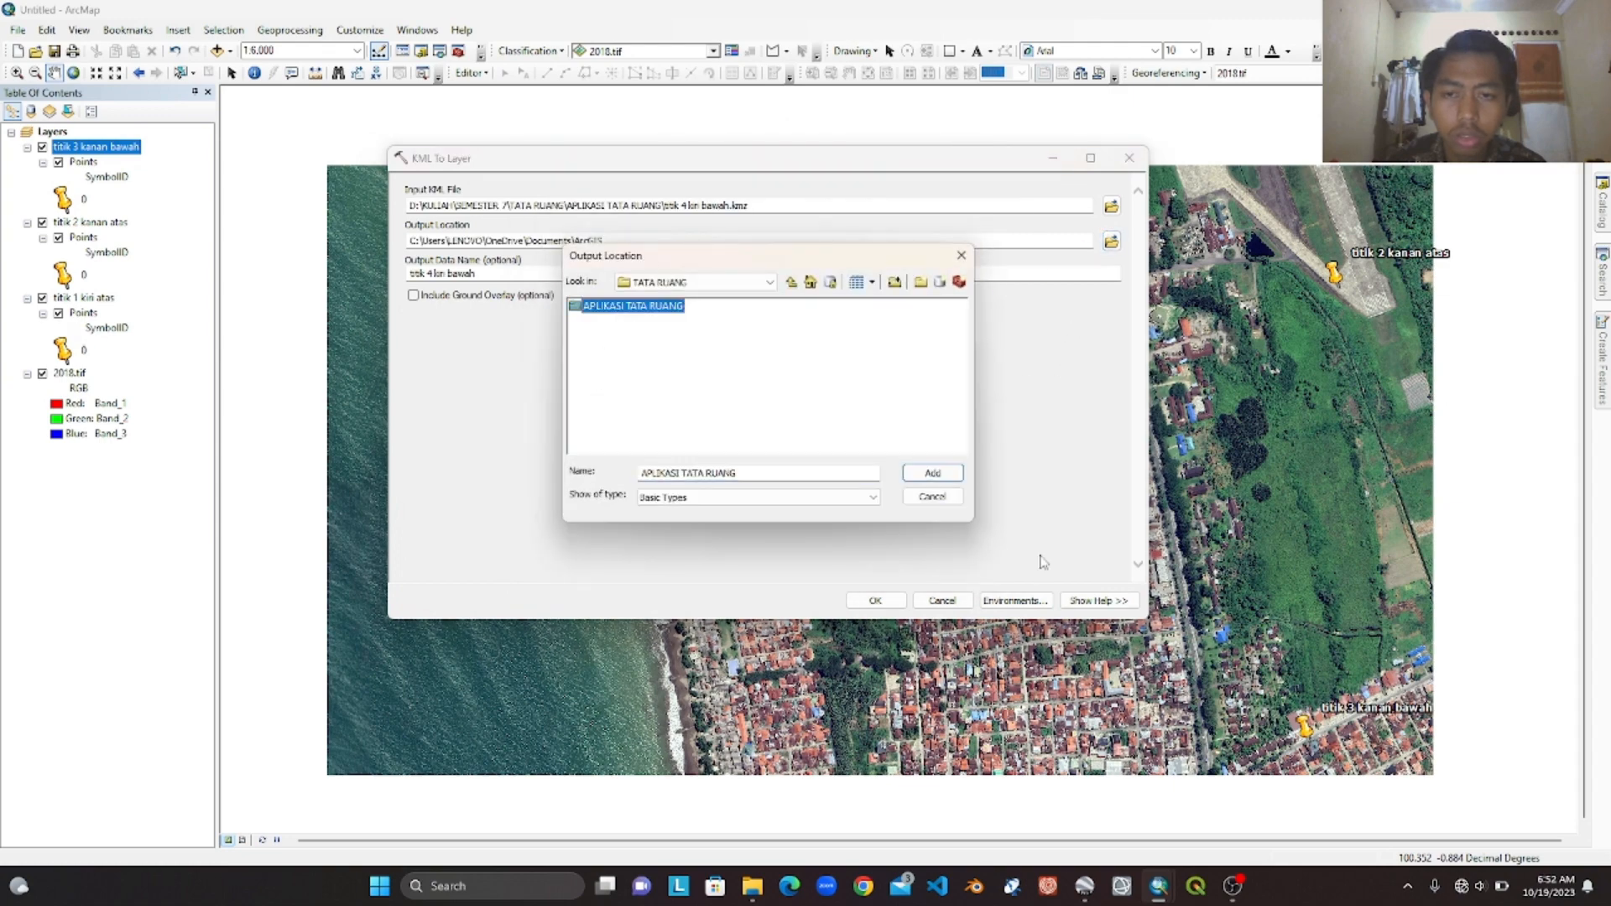
left_click(932, 473)
left_click(876, 601)
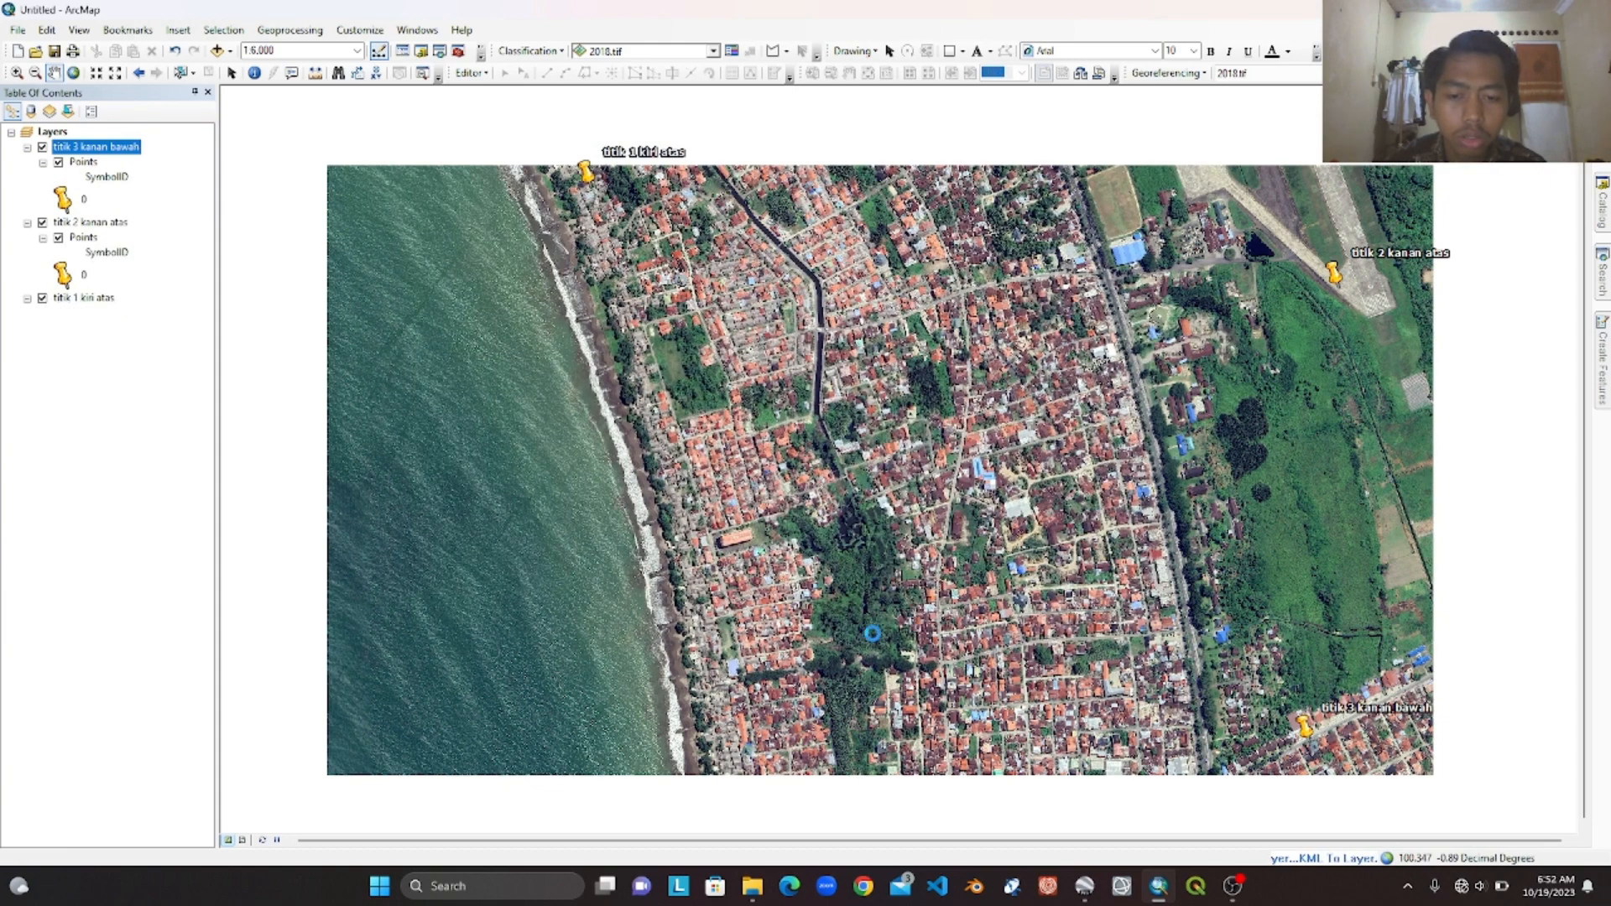
- Compare the position of titik 1 kiri atas on the 2018.tif image with its placemark in Google Earth Pro
left_click_drag(611, 247, 869, 505)
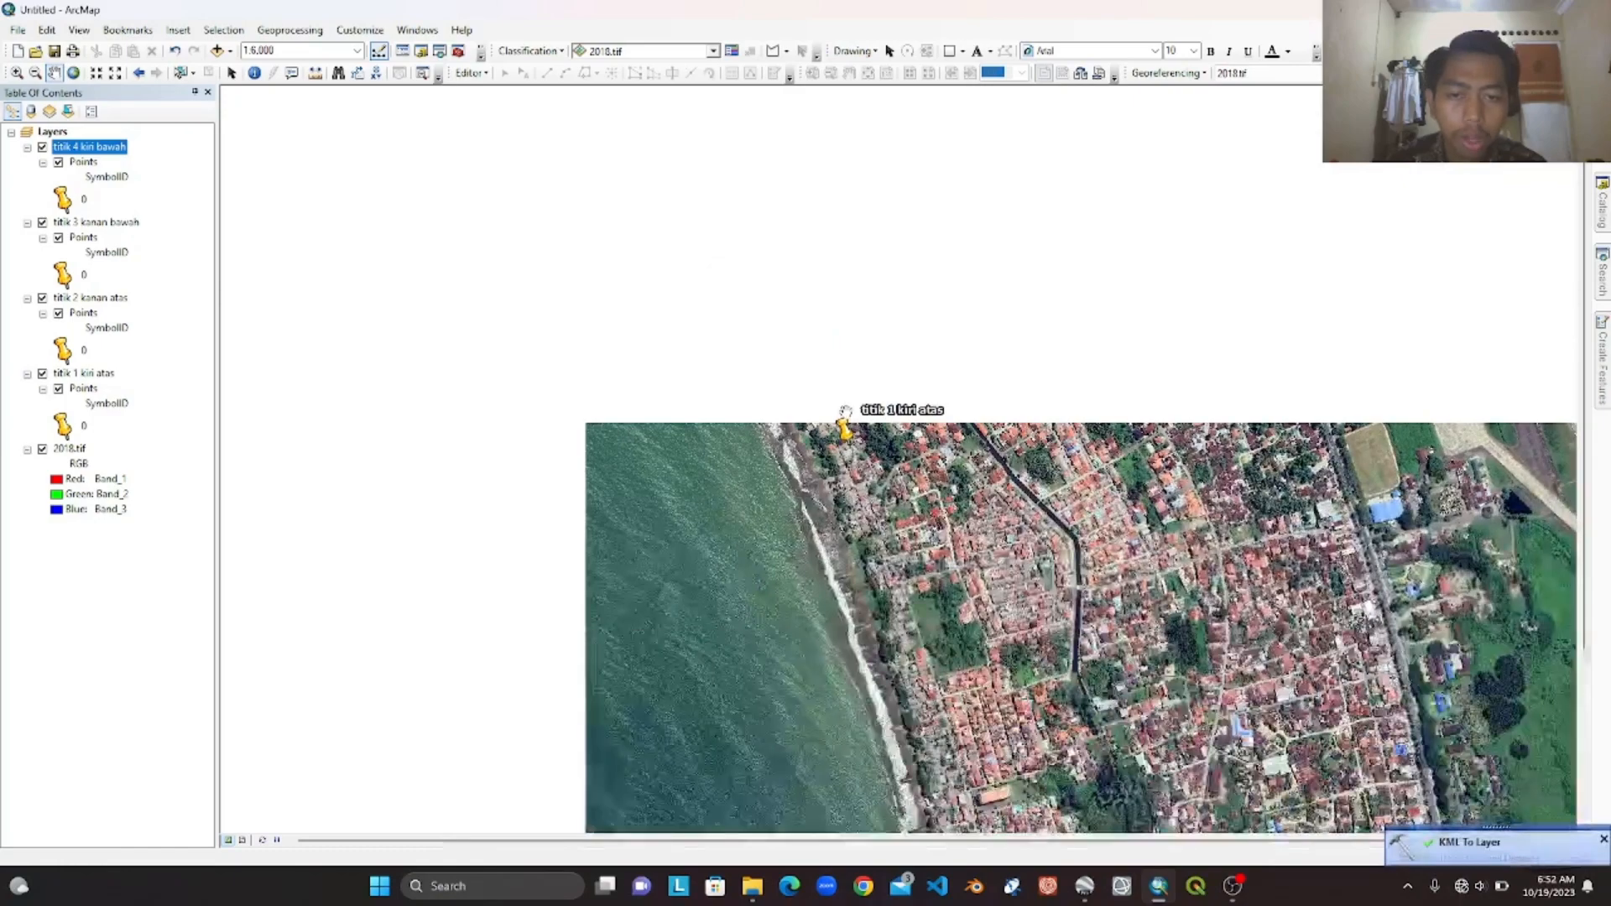
scroll(845, 494, "up", 10)
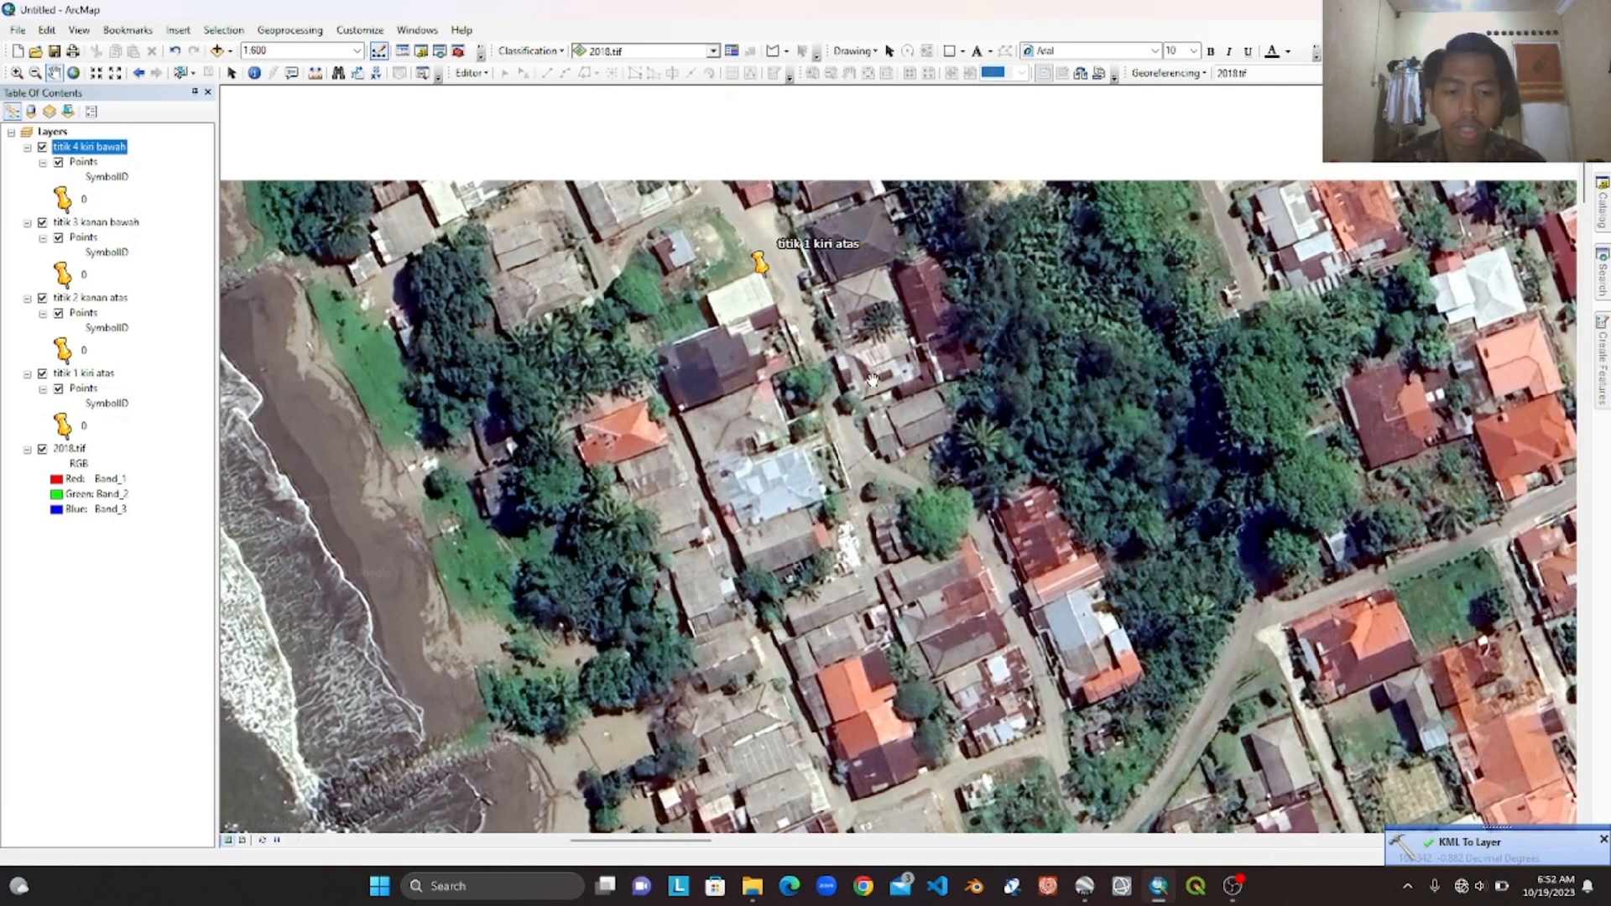
left_click_drag(760, 269, 816, 478)
scroll(815, 478, "up", 1)
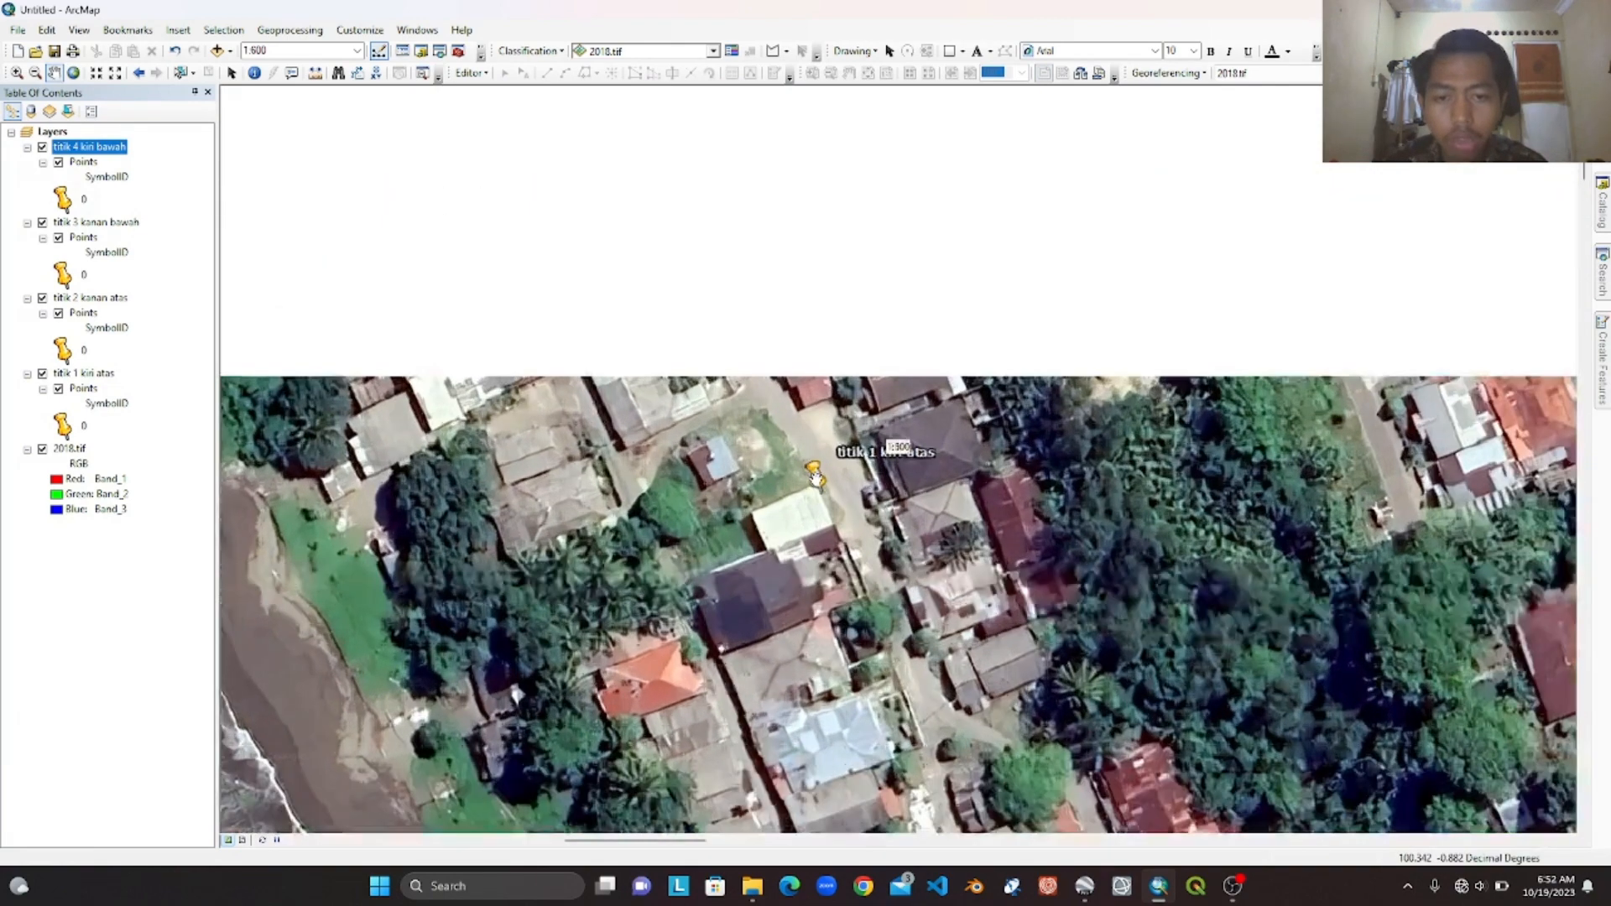
scroll(815, 478, "up", 3)
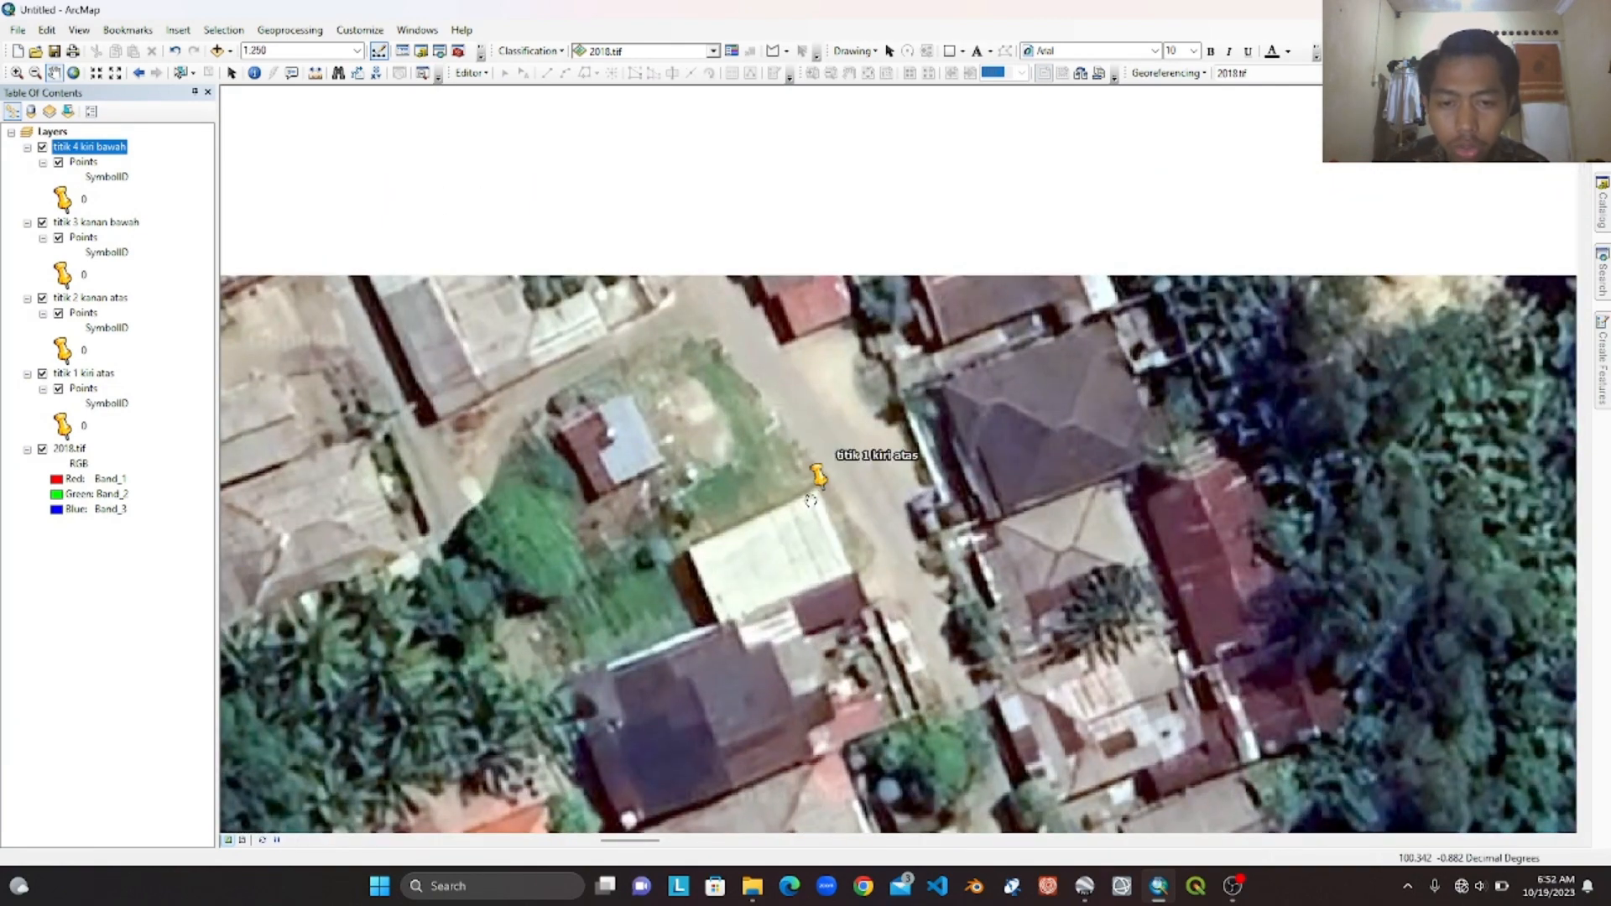
left_click(1084, 881)
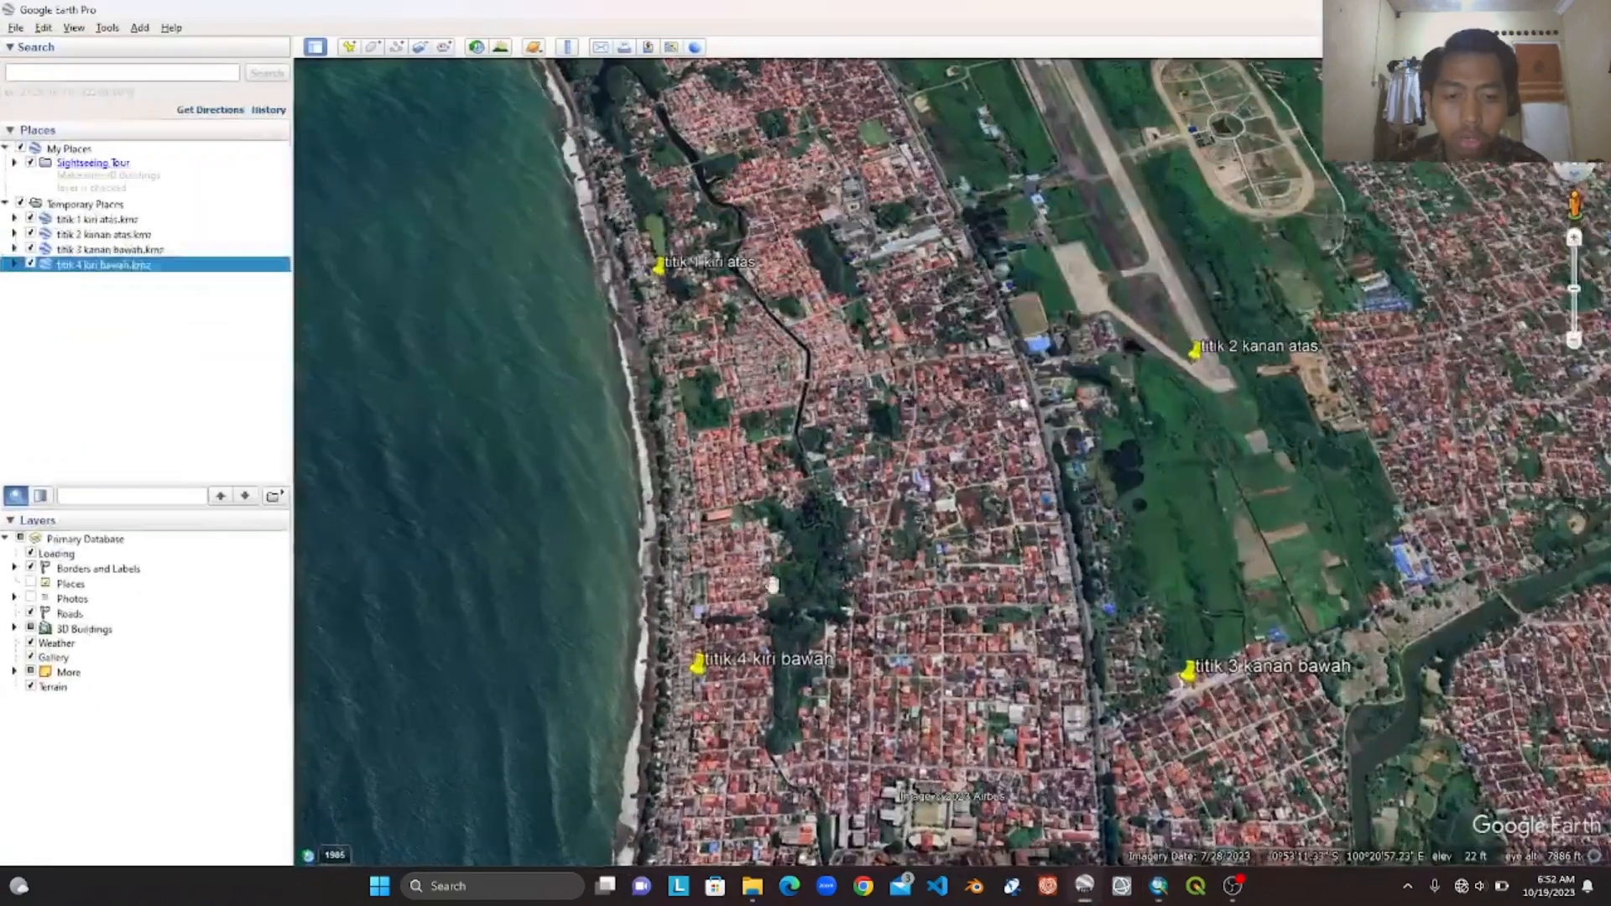
scroll(798, 593, "up", 3)
scroll(798, 592, "down", 2)
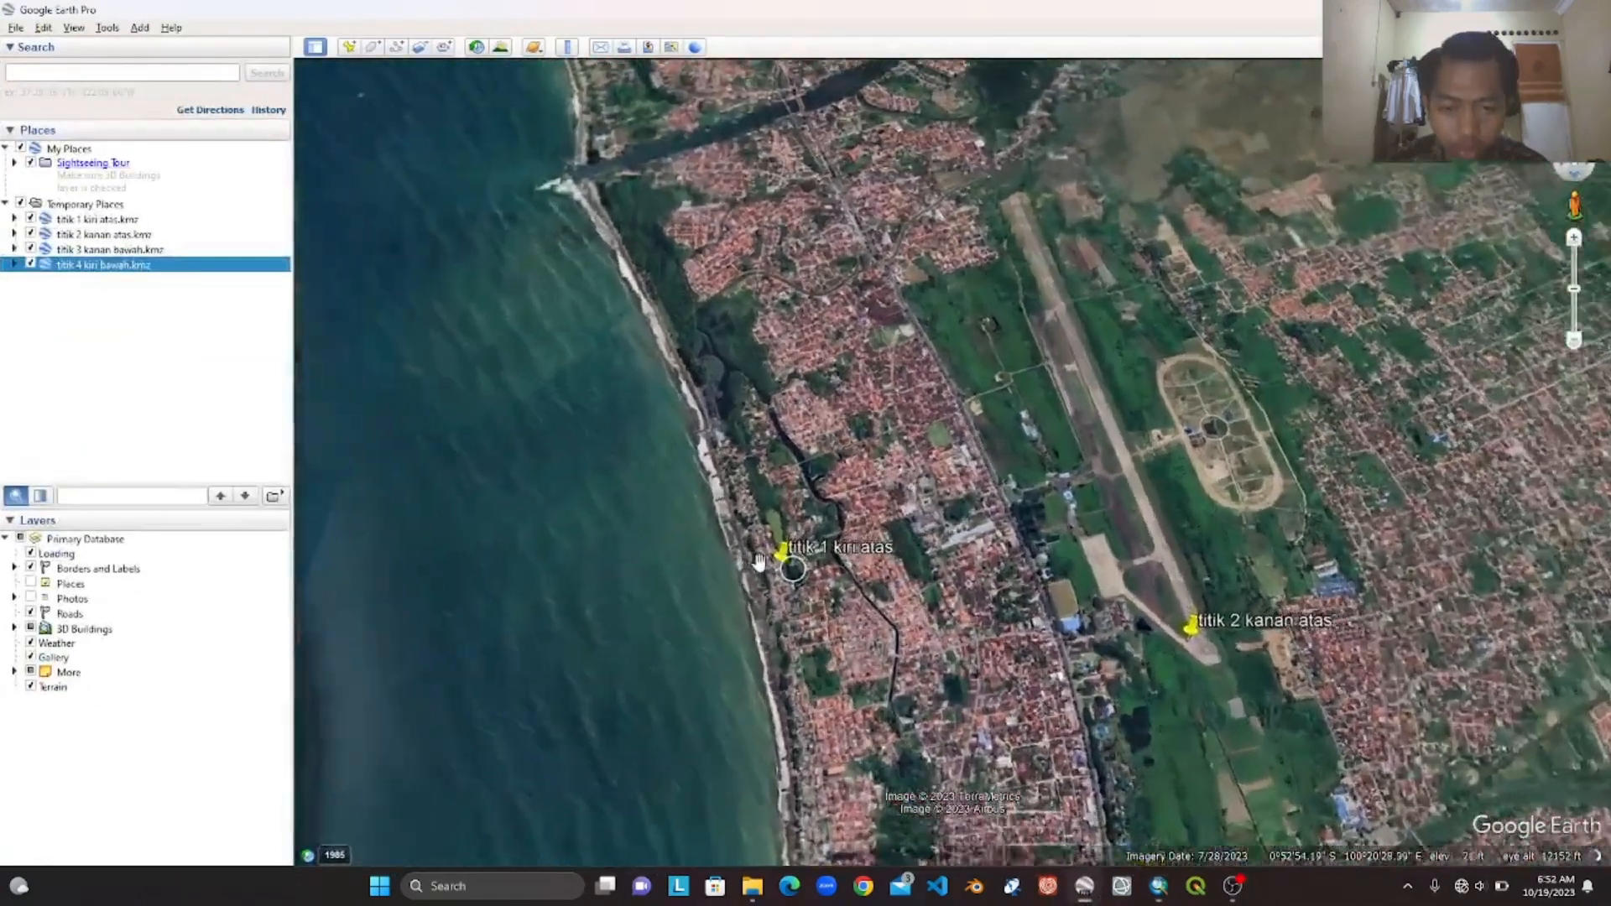
scroll(770, 562, "up", 4)
scroll(755, 558, "up", 5)
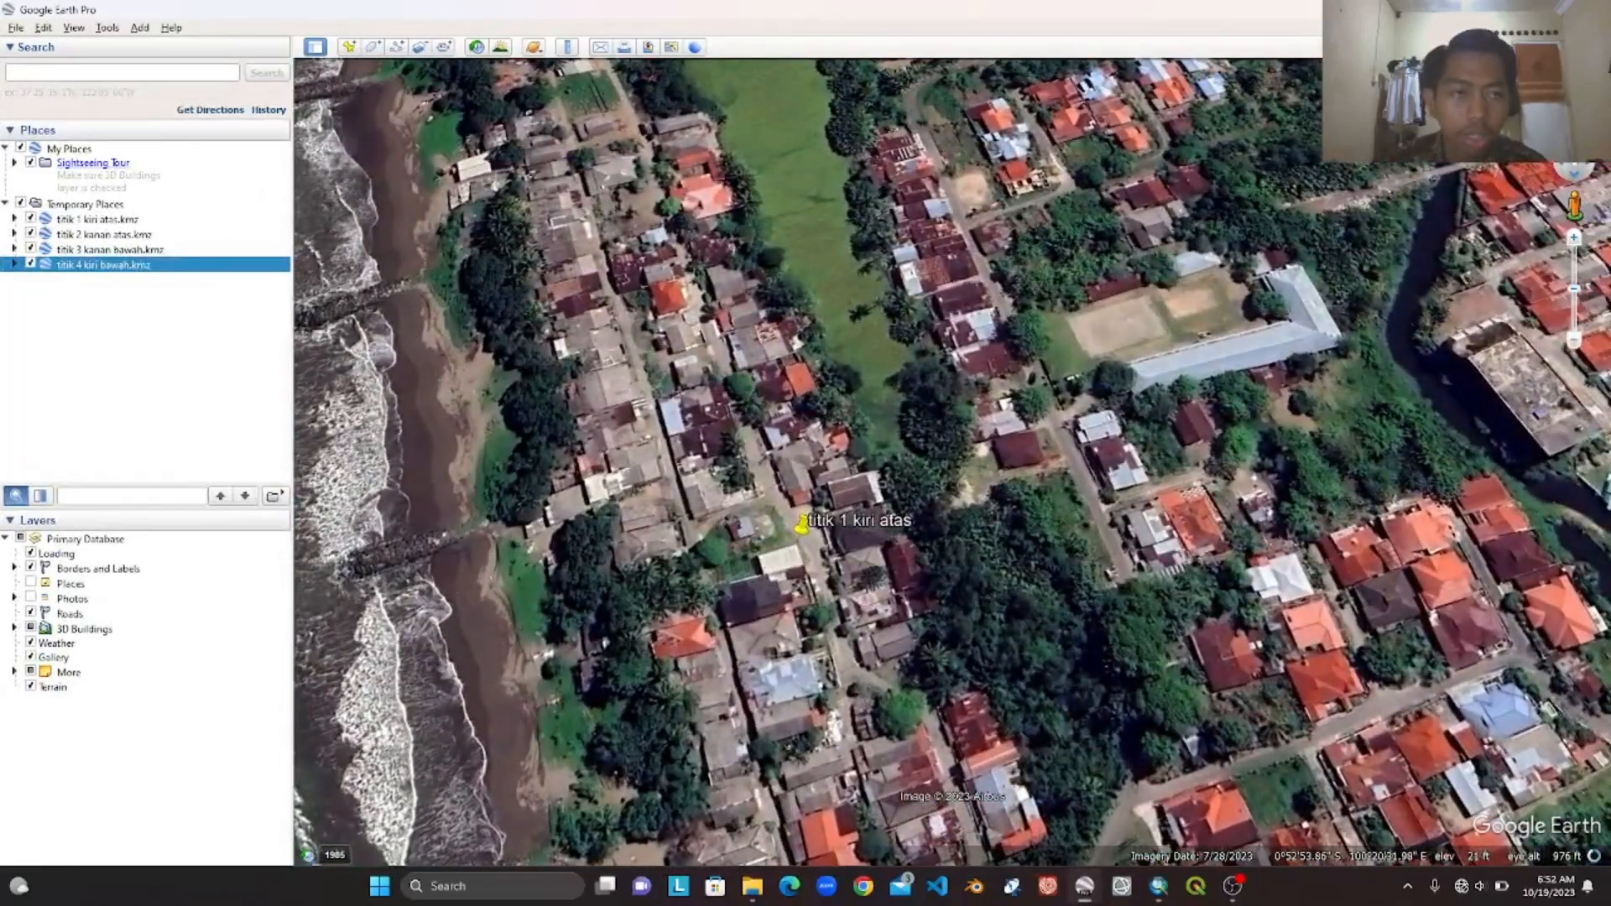
- Switch back to ArcMap and add a georeferencing control point linking the white roof's corner to the titik 1 kiri atas pin
key("alt+Tab")
mouse_move(845, 541)
left_mouse_down()
mouse_move(910, 499)
mouse_move(856, 526)
left_mouse_up()
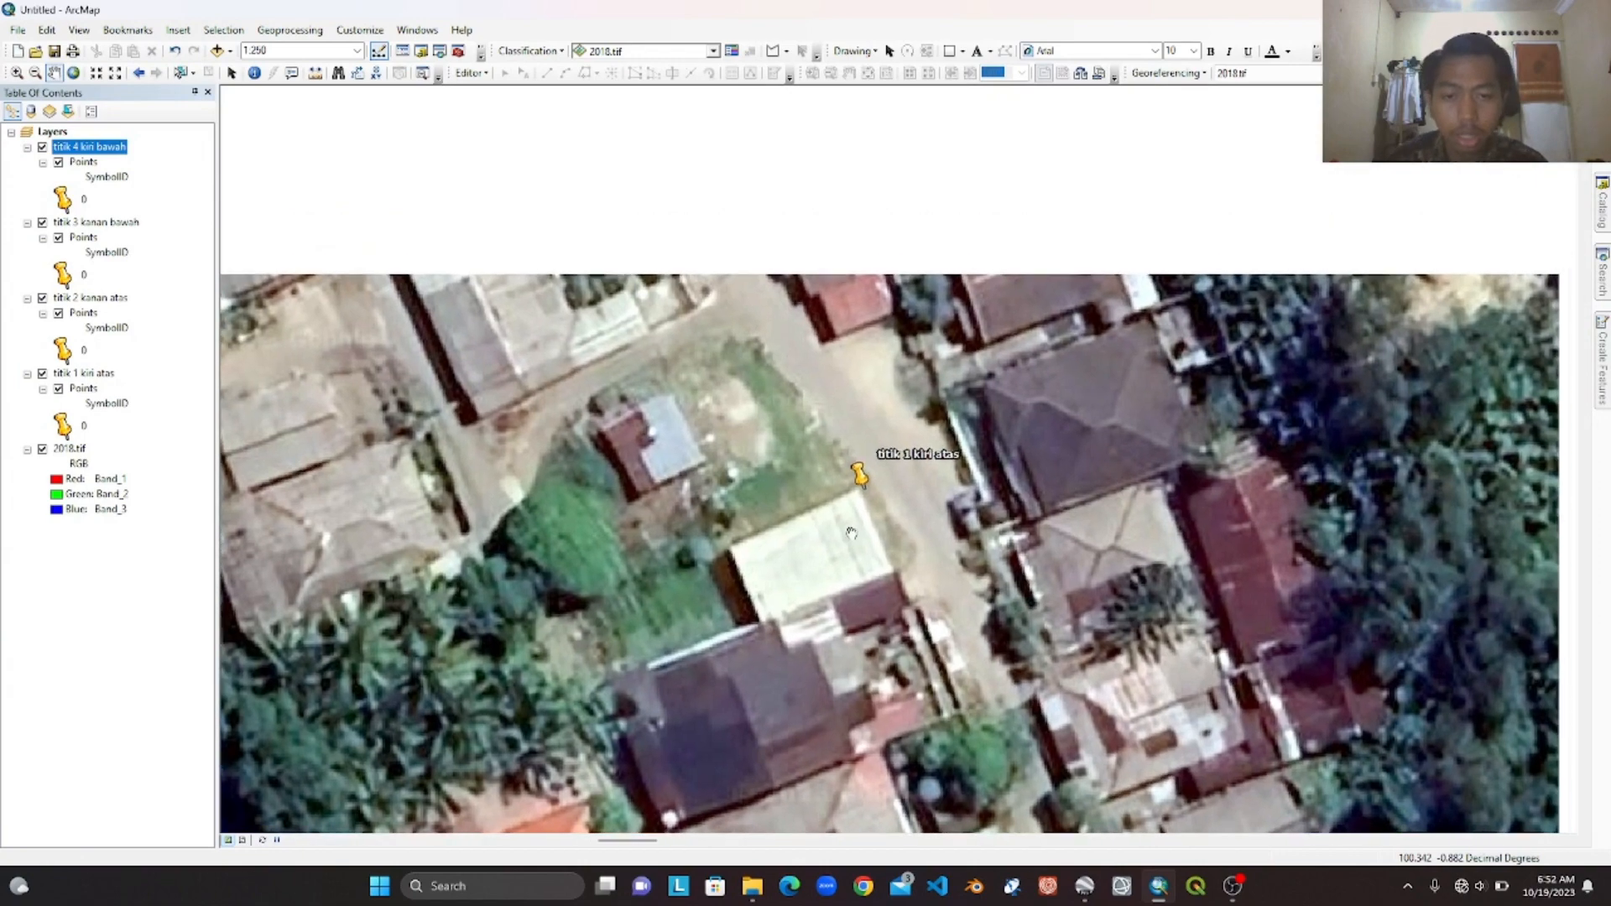
scroll(898, 530, "down", 2)
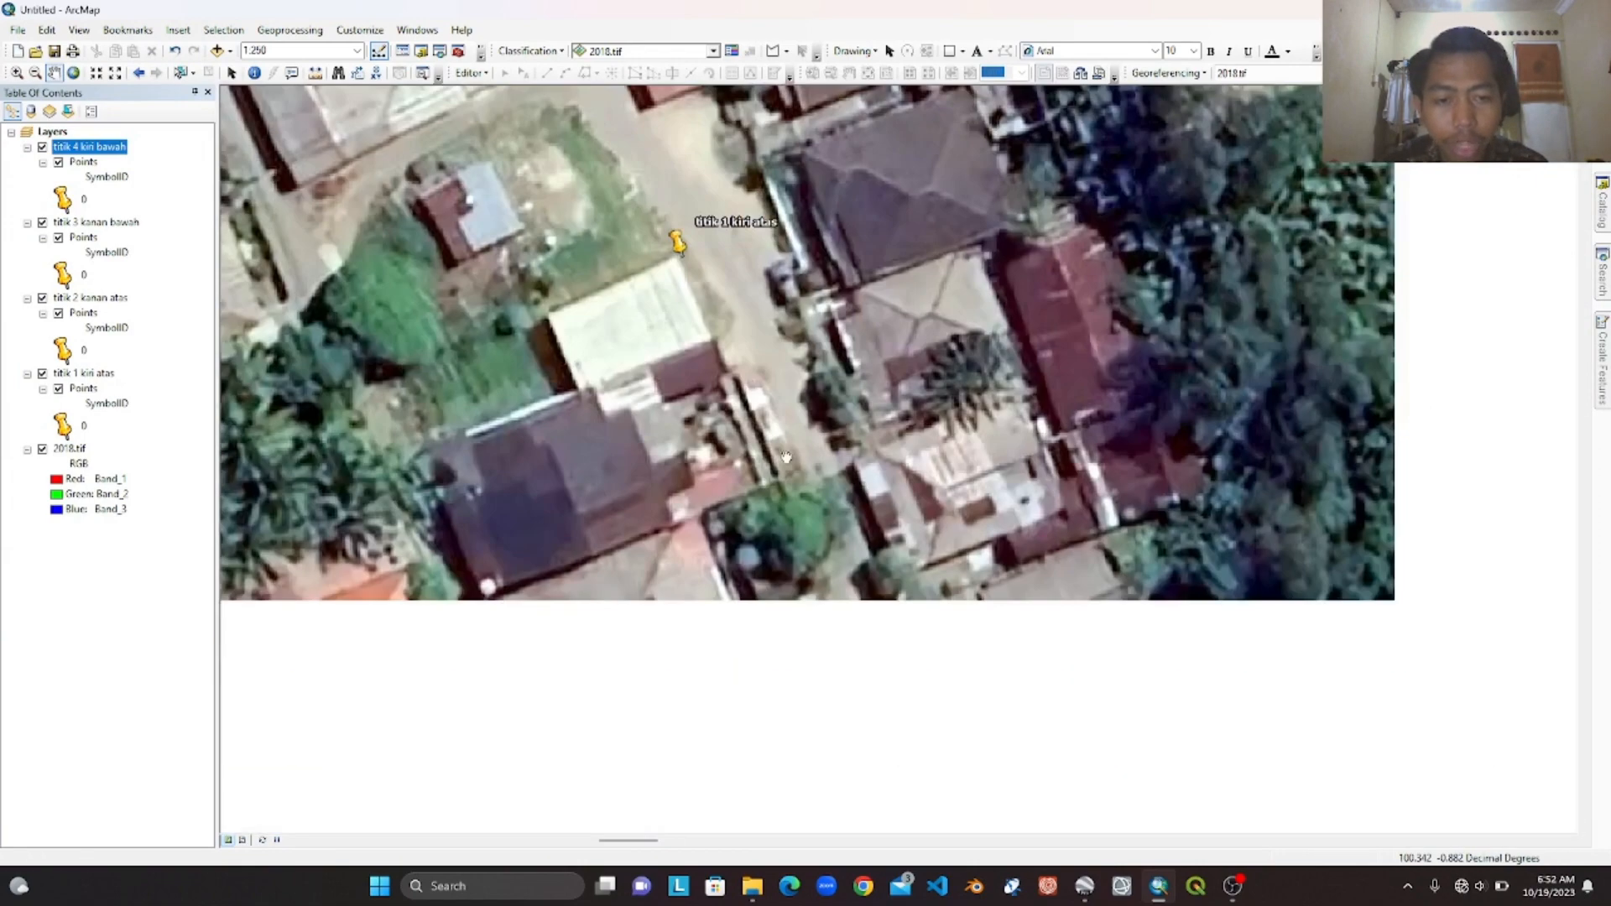
scroll(898, 508, "down", 2)
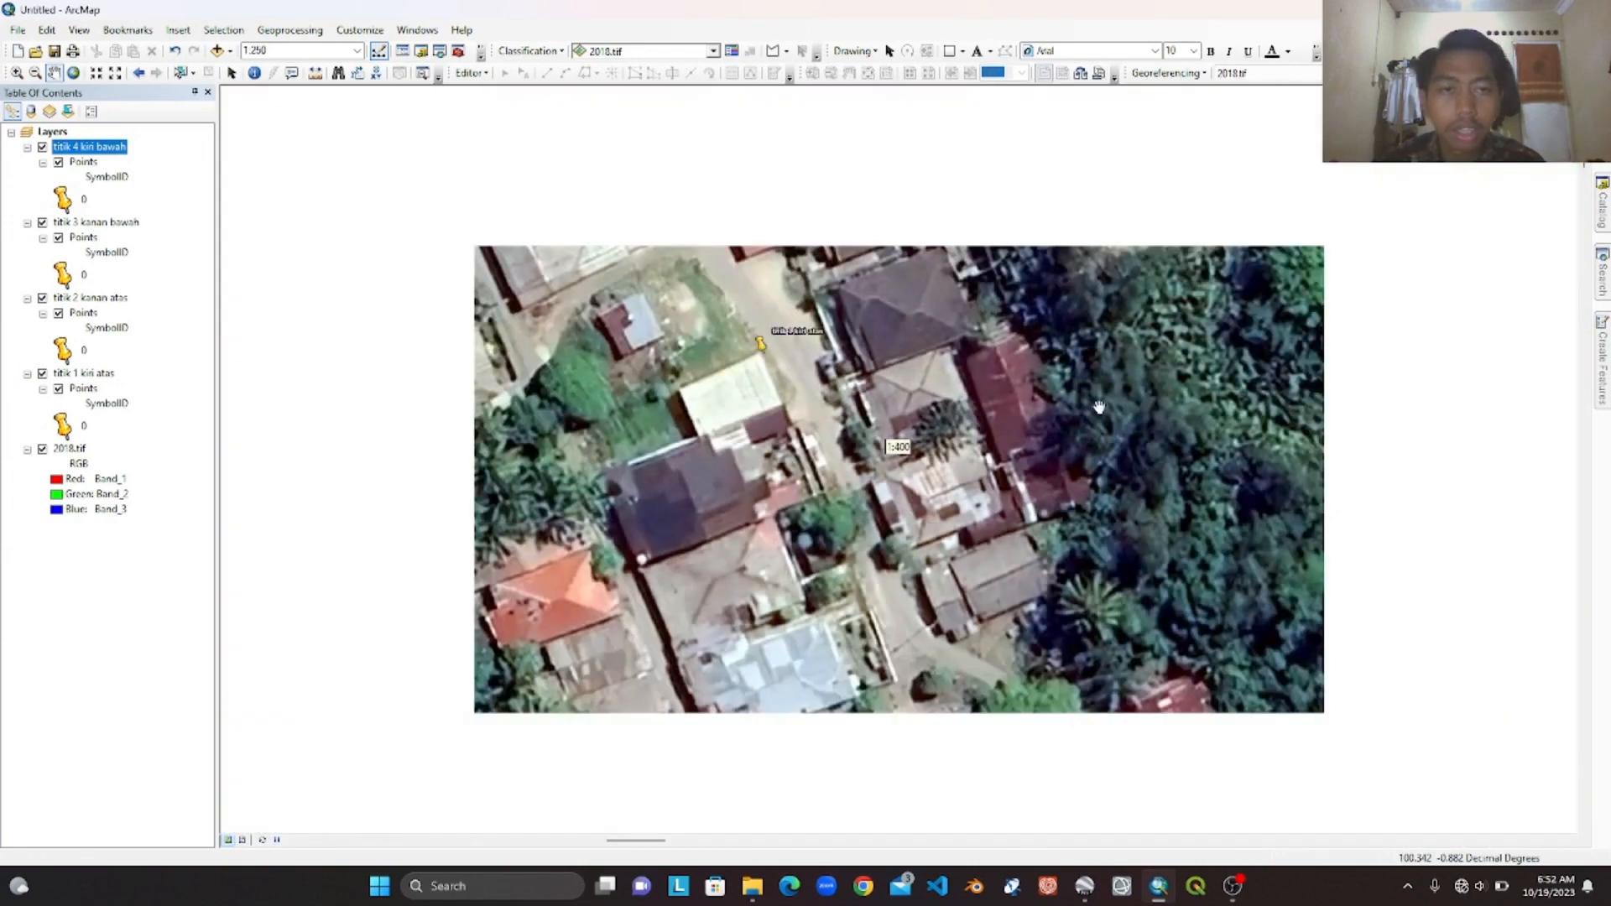
left_click_drag(766, 362, 824, 417)
scroll(824, 417, "up", 4)
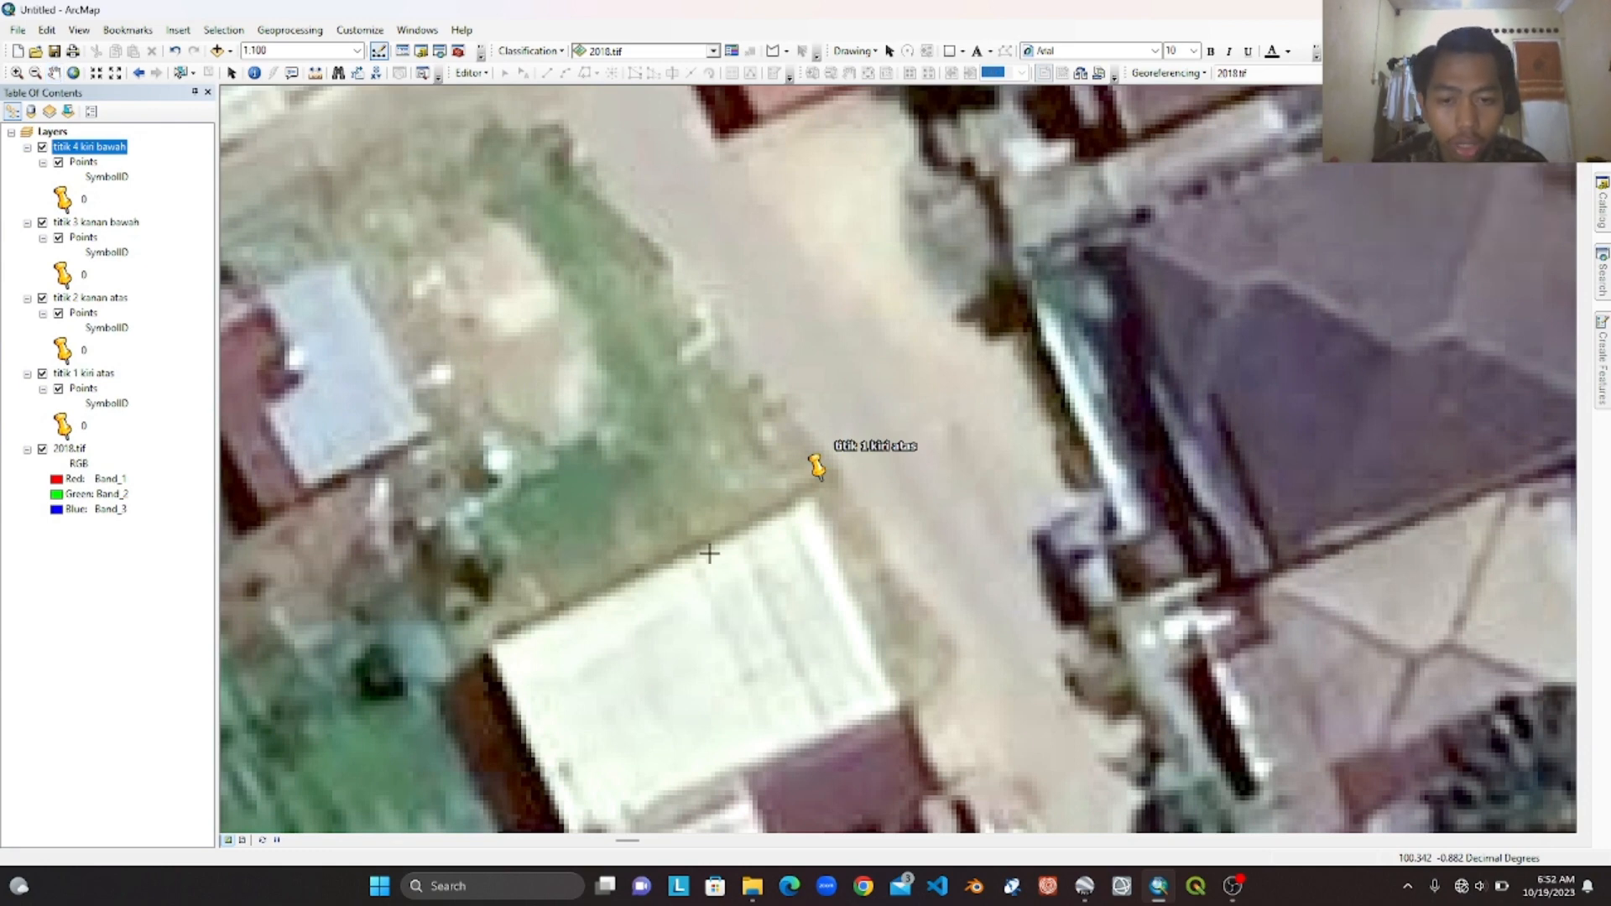
left_click(807, 501)
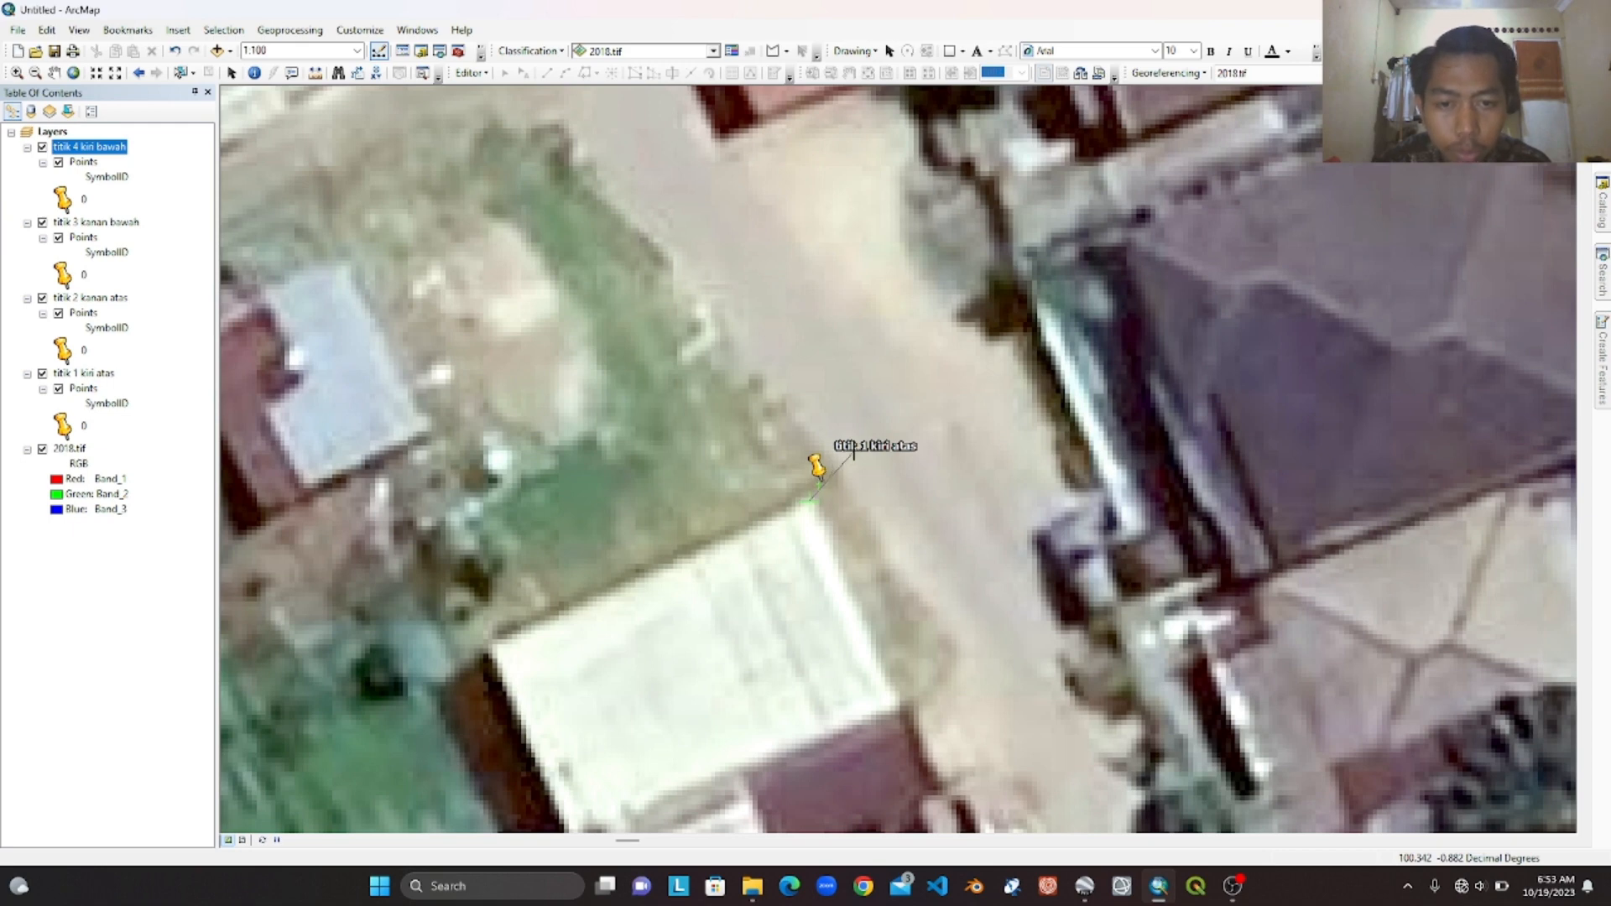
left_click(821, 480)
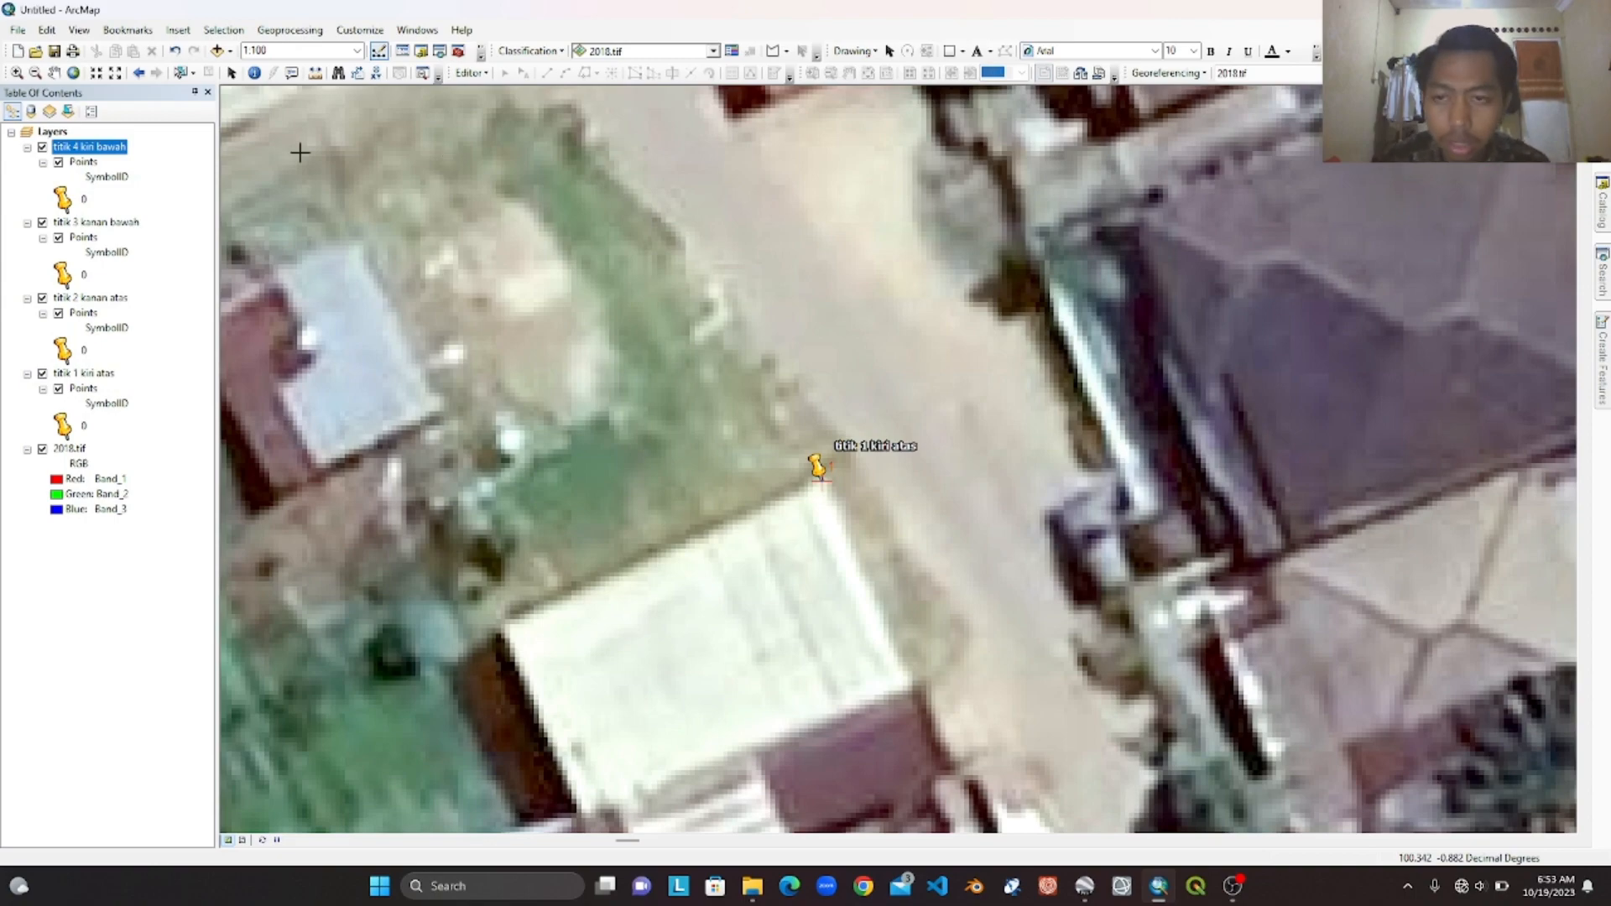
- Compare the position of titik 2 kanan atas beside the runway on 2018.tif with its placemark in Google Earth Pro
left_click(70, 76)
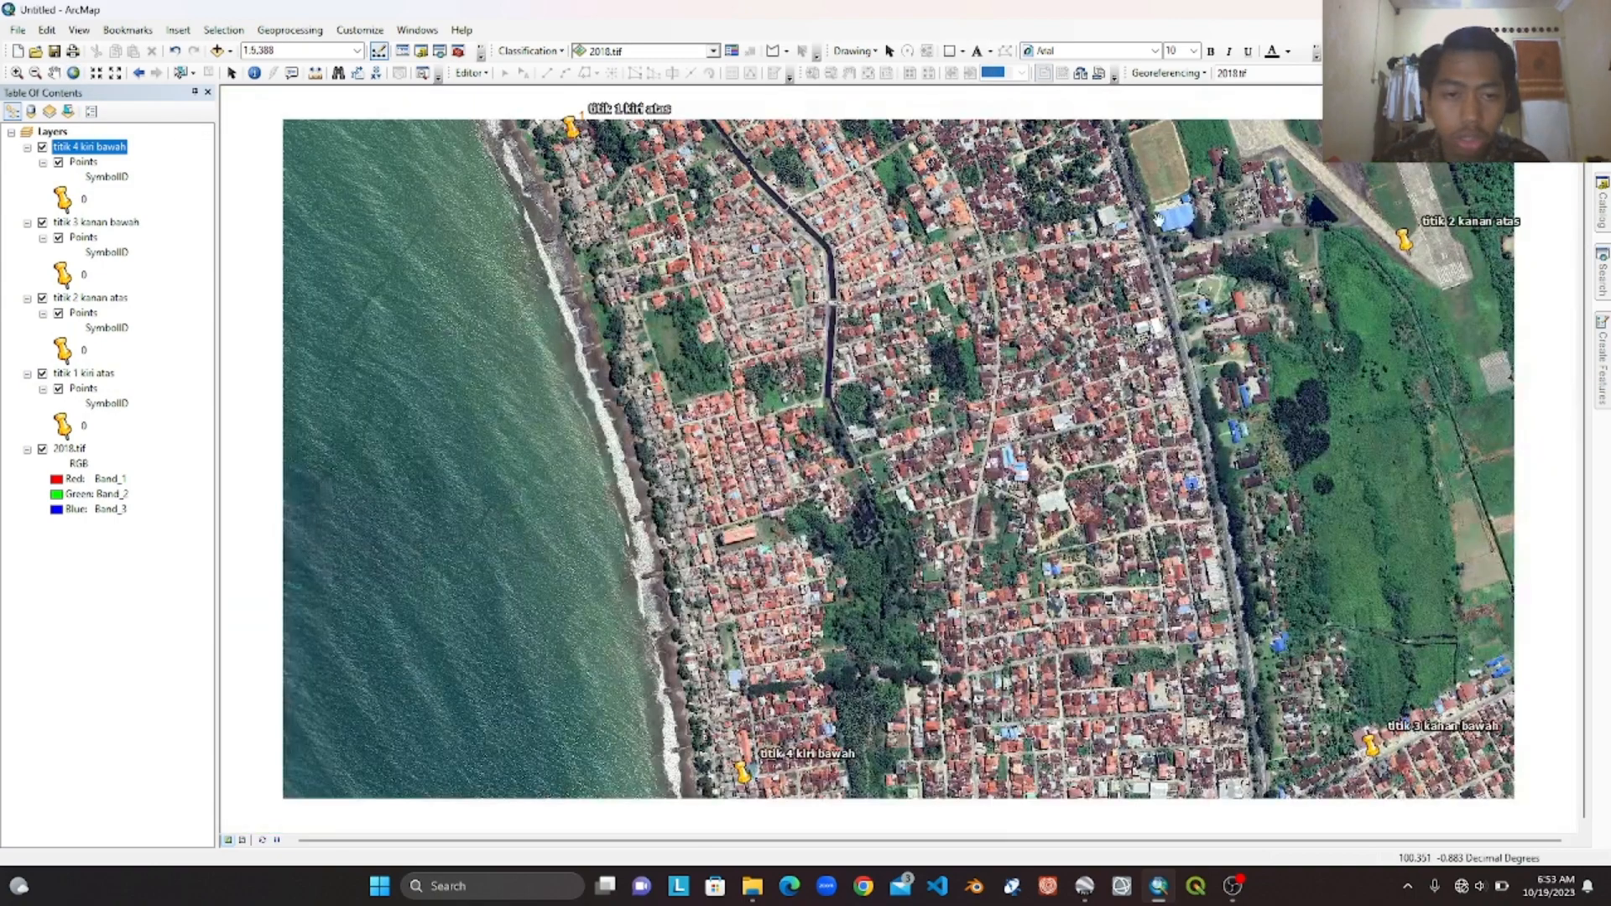
left_click_drag(1485, 254, 1026, 404)
scroll(958, 398, "down", 8)
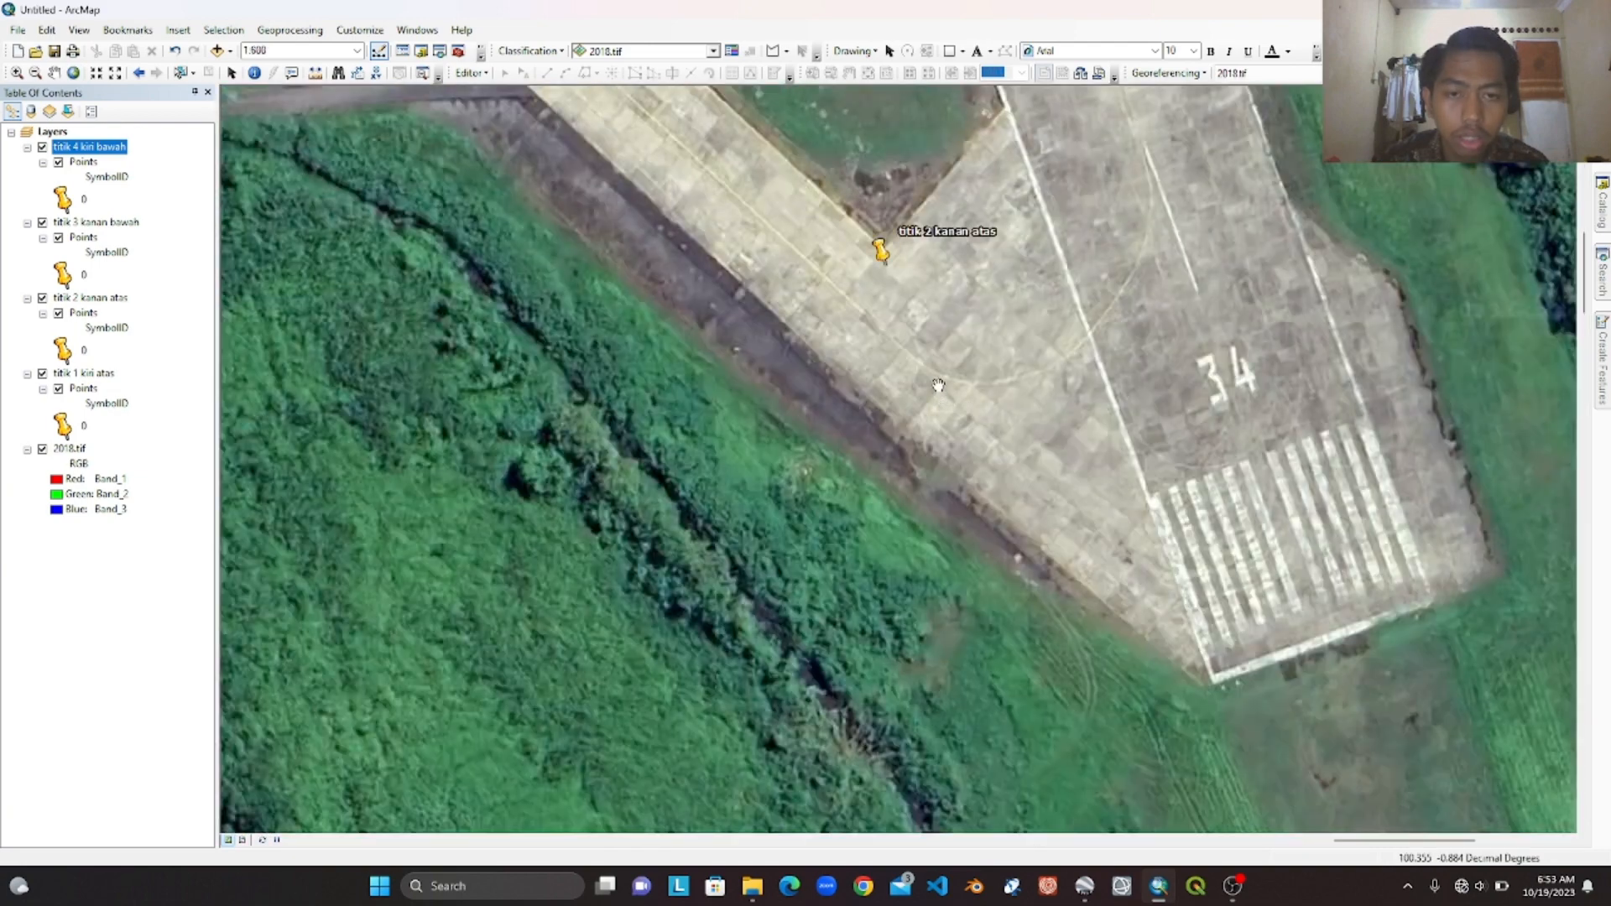
scroll(972, 411, "down", 2)
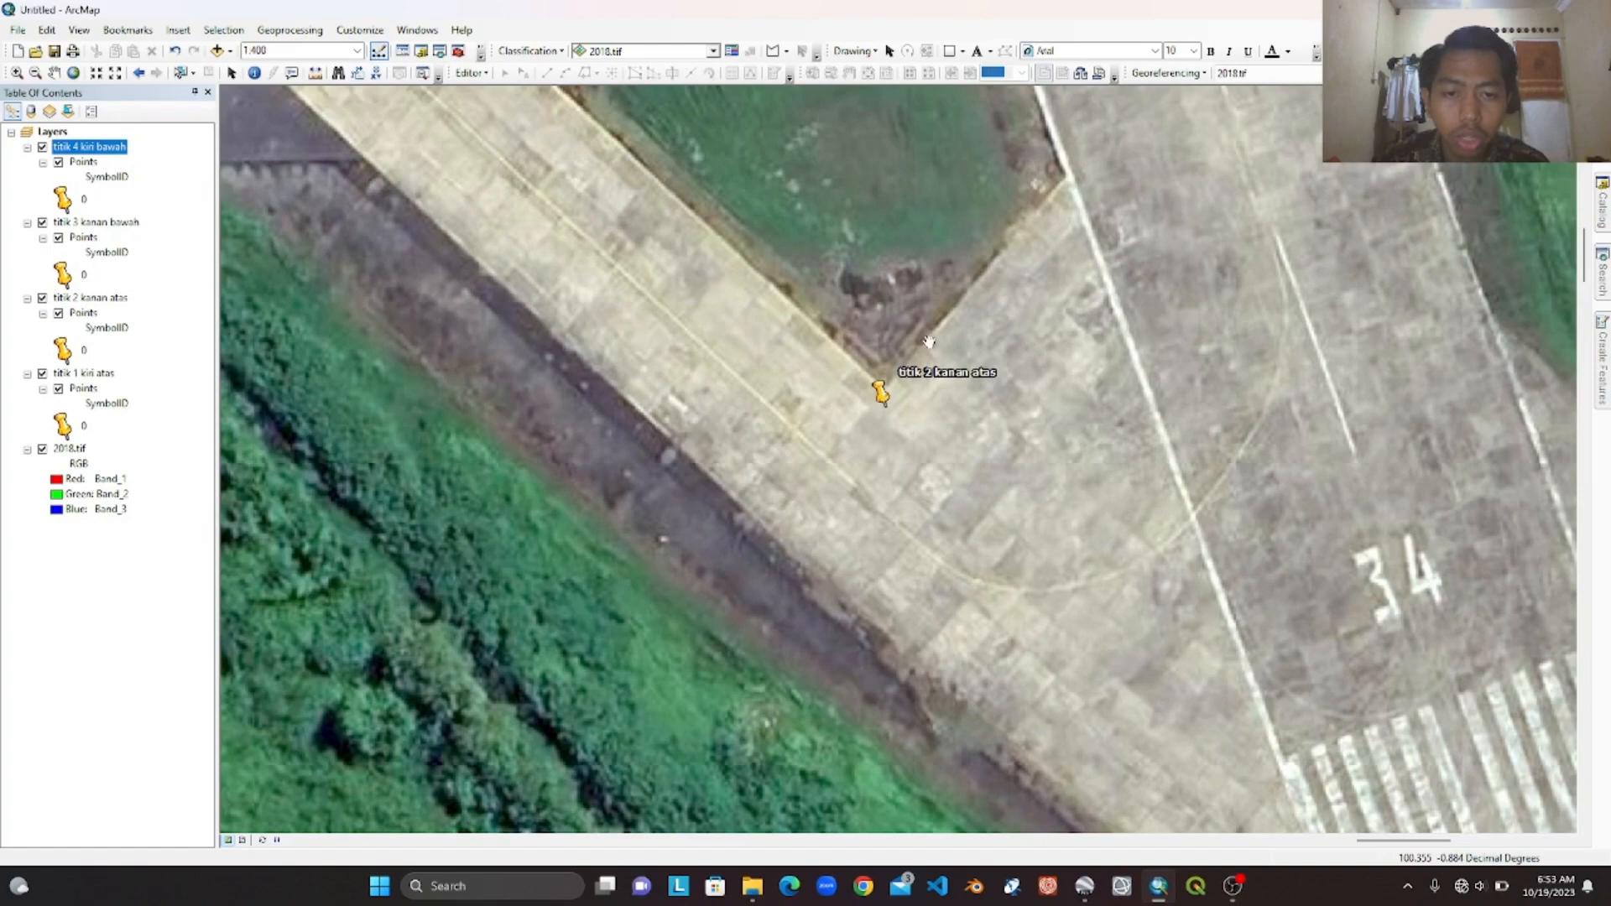
key("alt+Tab")
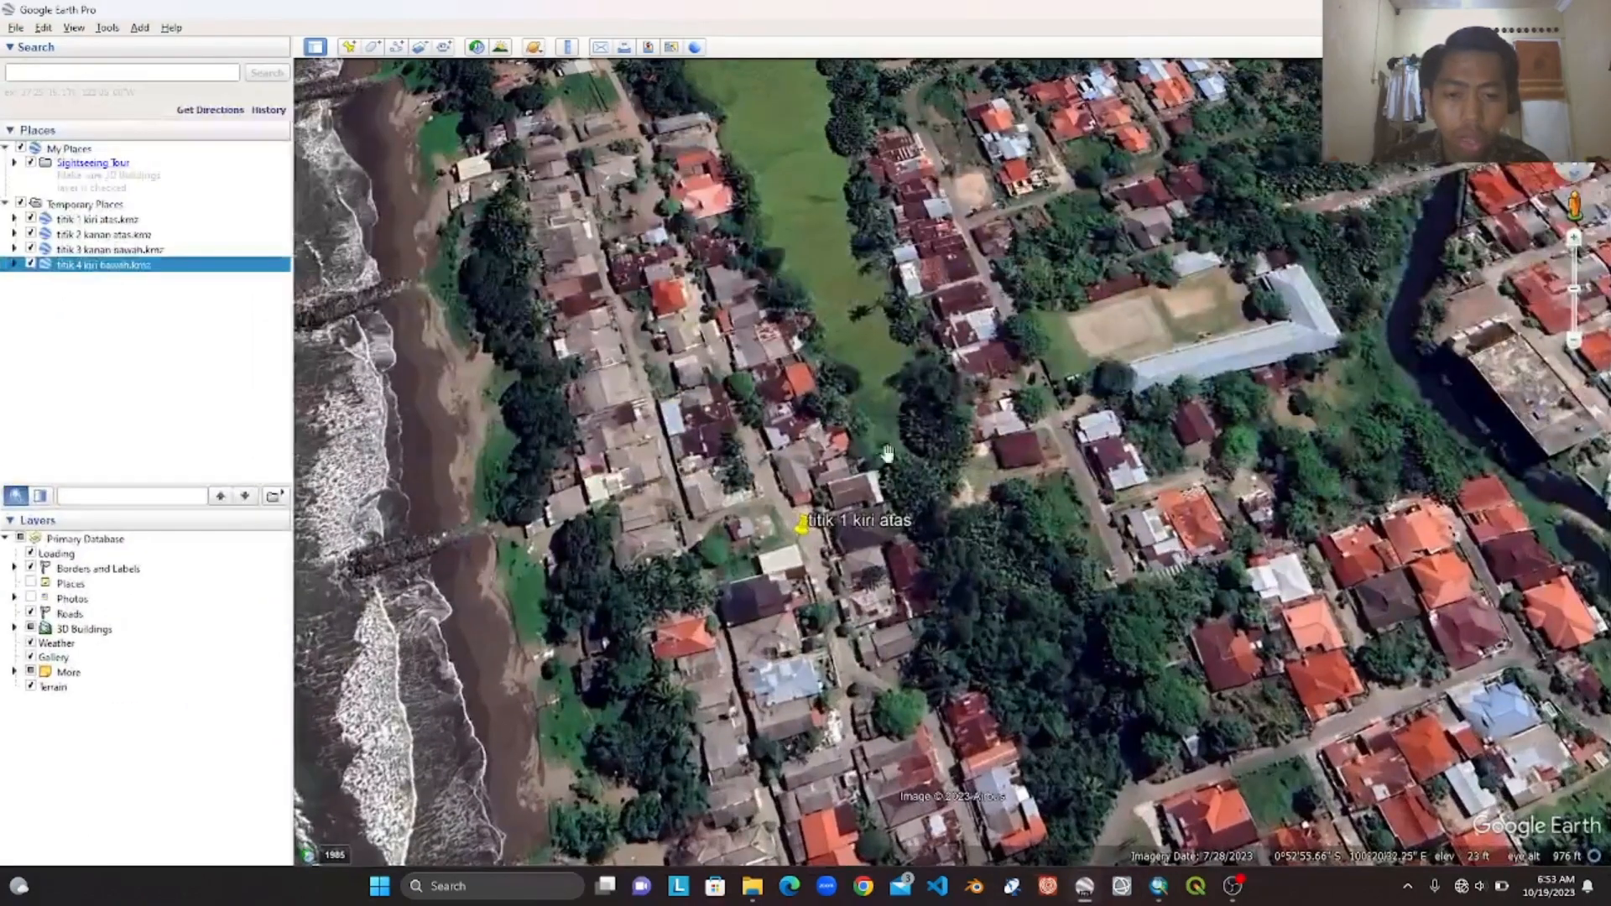
left_click_drag(1360, 388, 604, 407)
scroll(1042, 523, "down", 3)
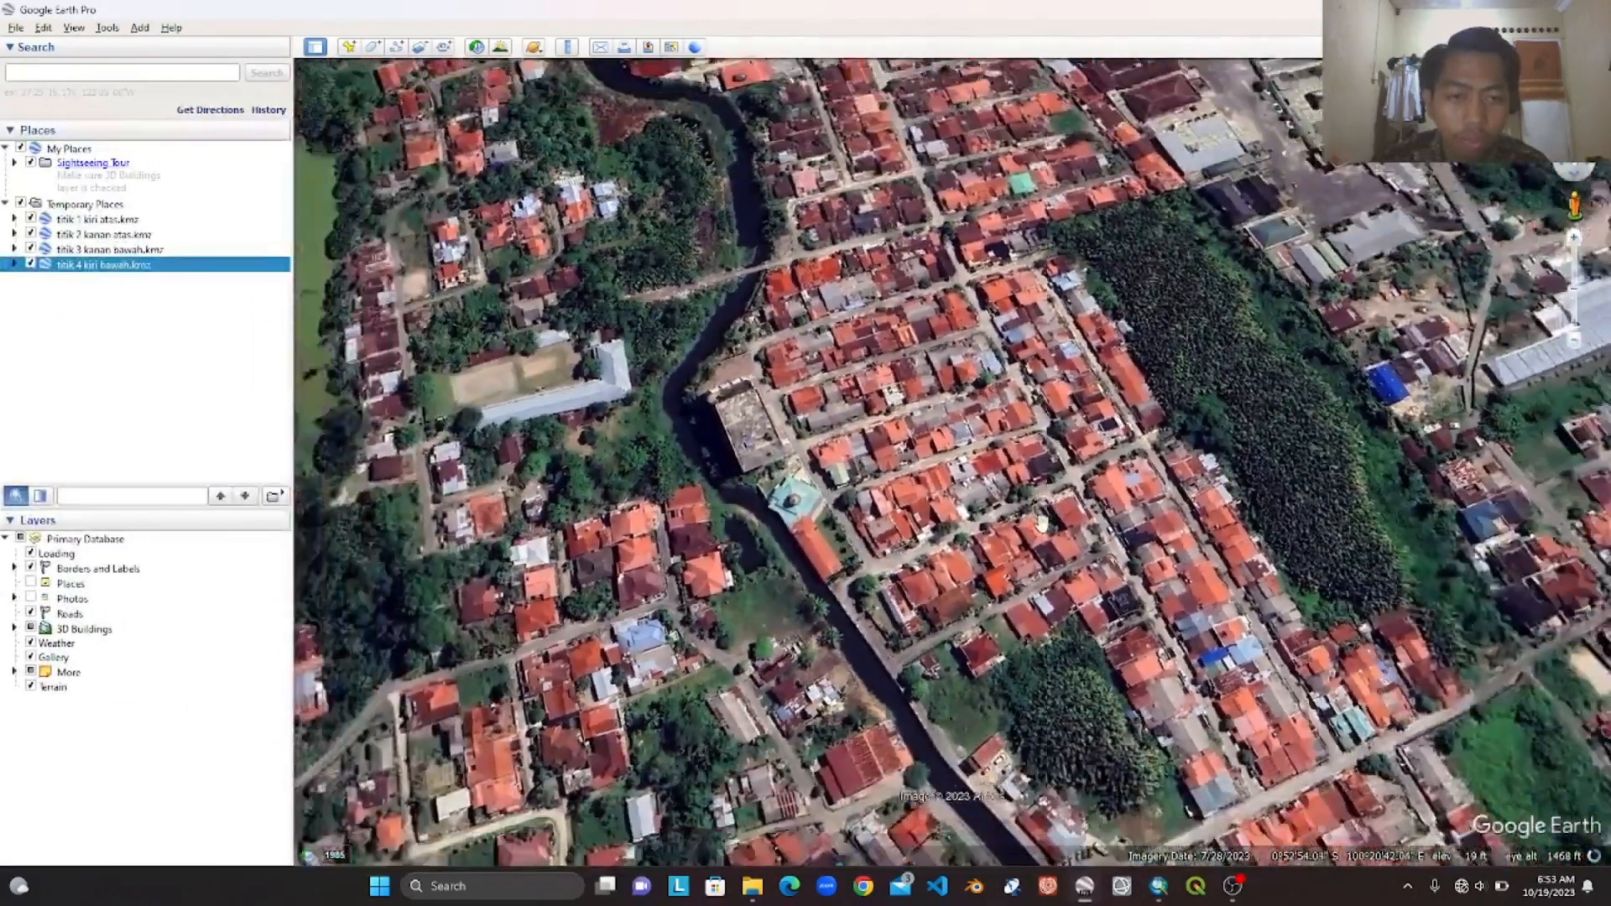
scroll(1042, 523, "down", 2)
left_click_drag(1404, 387, 717, 533)
scroll(957, 501, "down", 3)
left_click_drag(1351, 428, 582, 649)
scroll(1108, 496, "down", 3)
left_click_drag(884, 795, 951, 308)
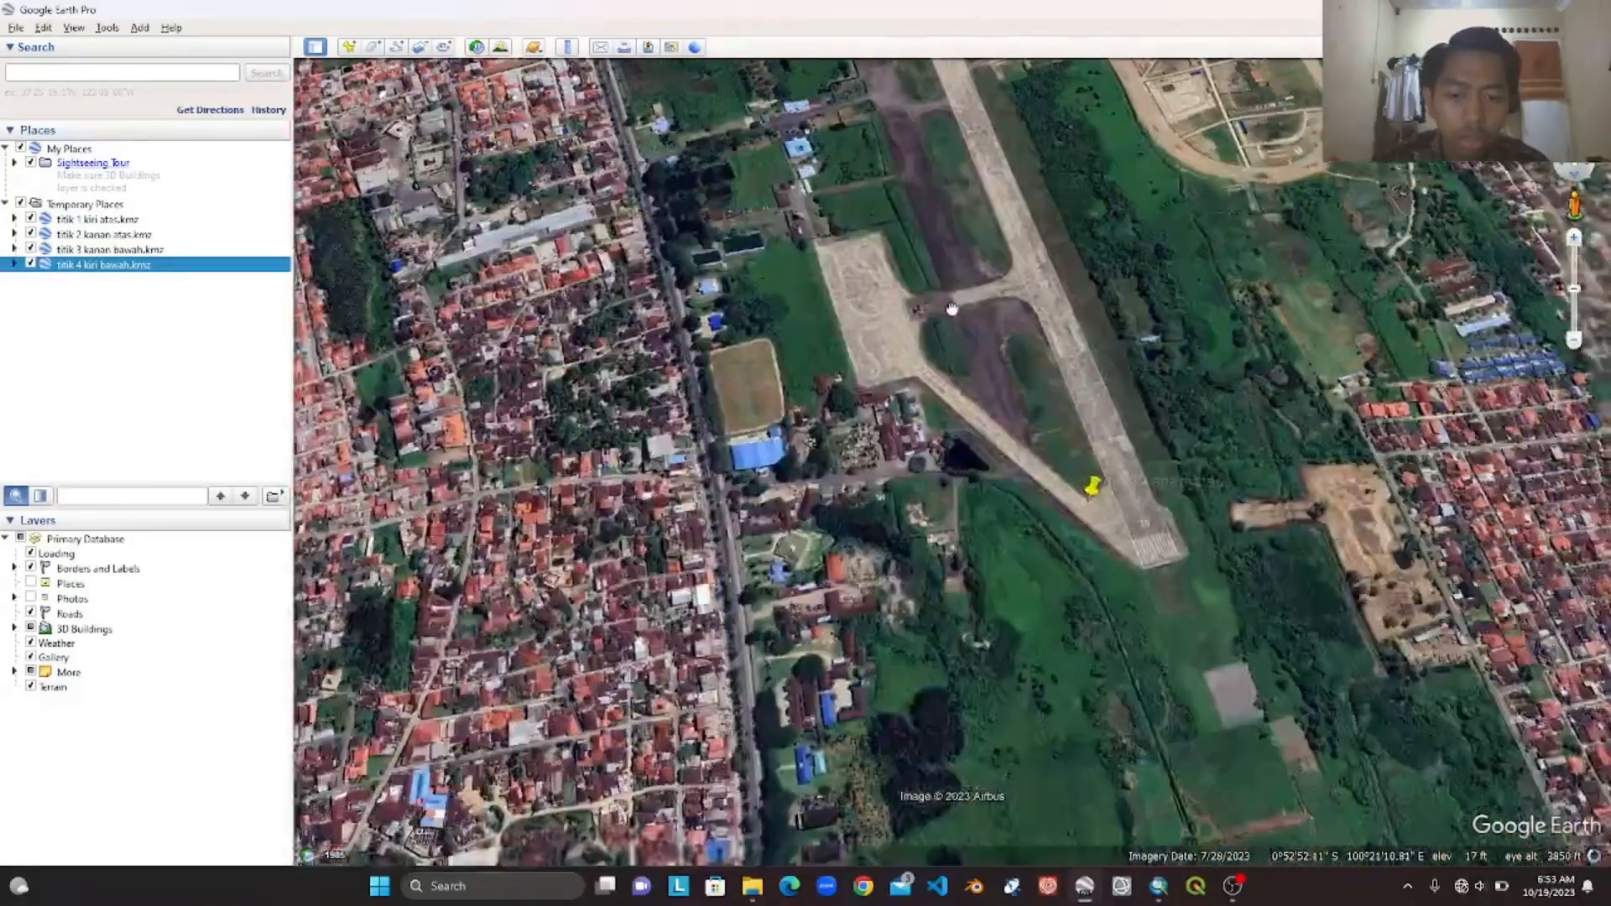
scroll(1101, 449, "up", 5)
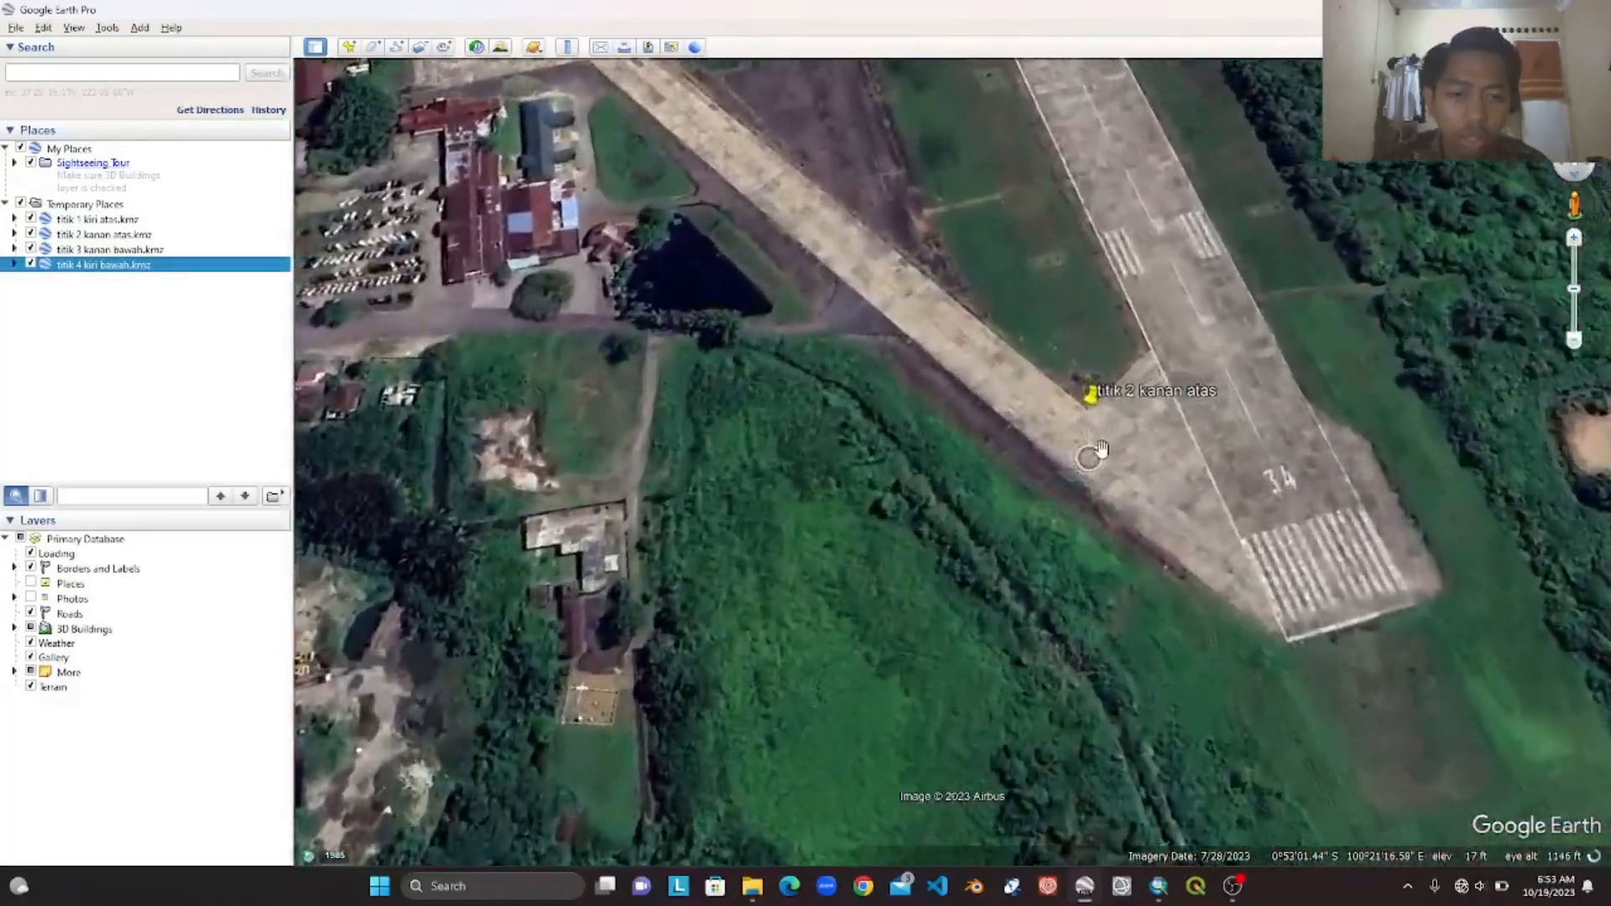
scroll(1102, 448, "up", 1)
left_click_drag(1103, 430, 1034, 564)
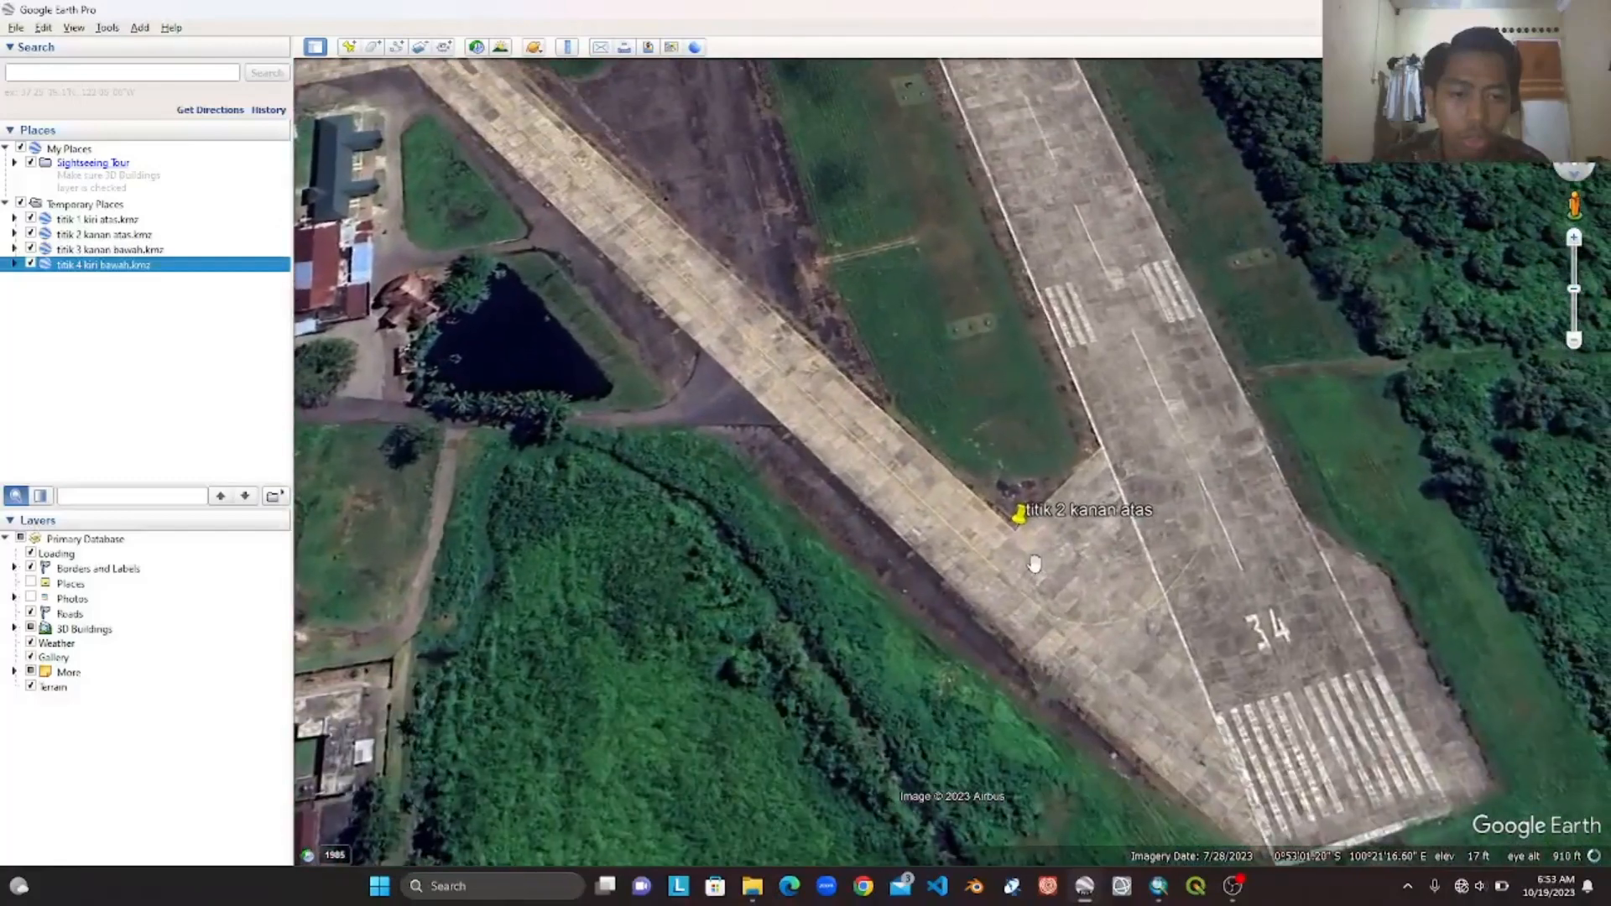
- Switch back to ArcMap and add a control point linking the pavement corner beside the runway to the titik 2 kanan atas pin
left_click(1164, 896)
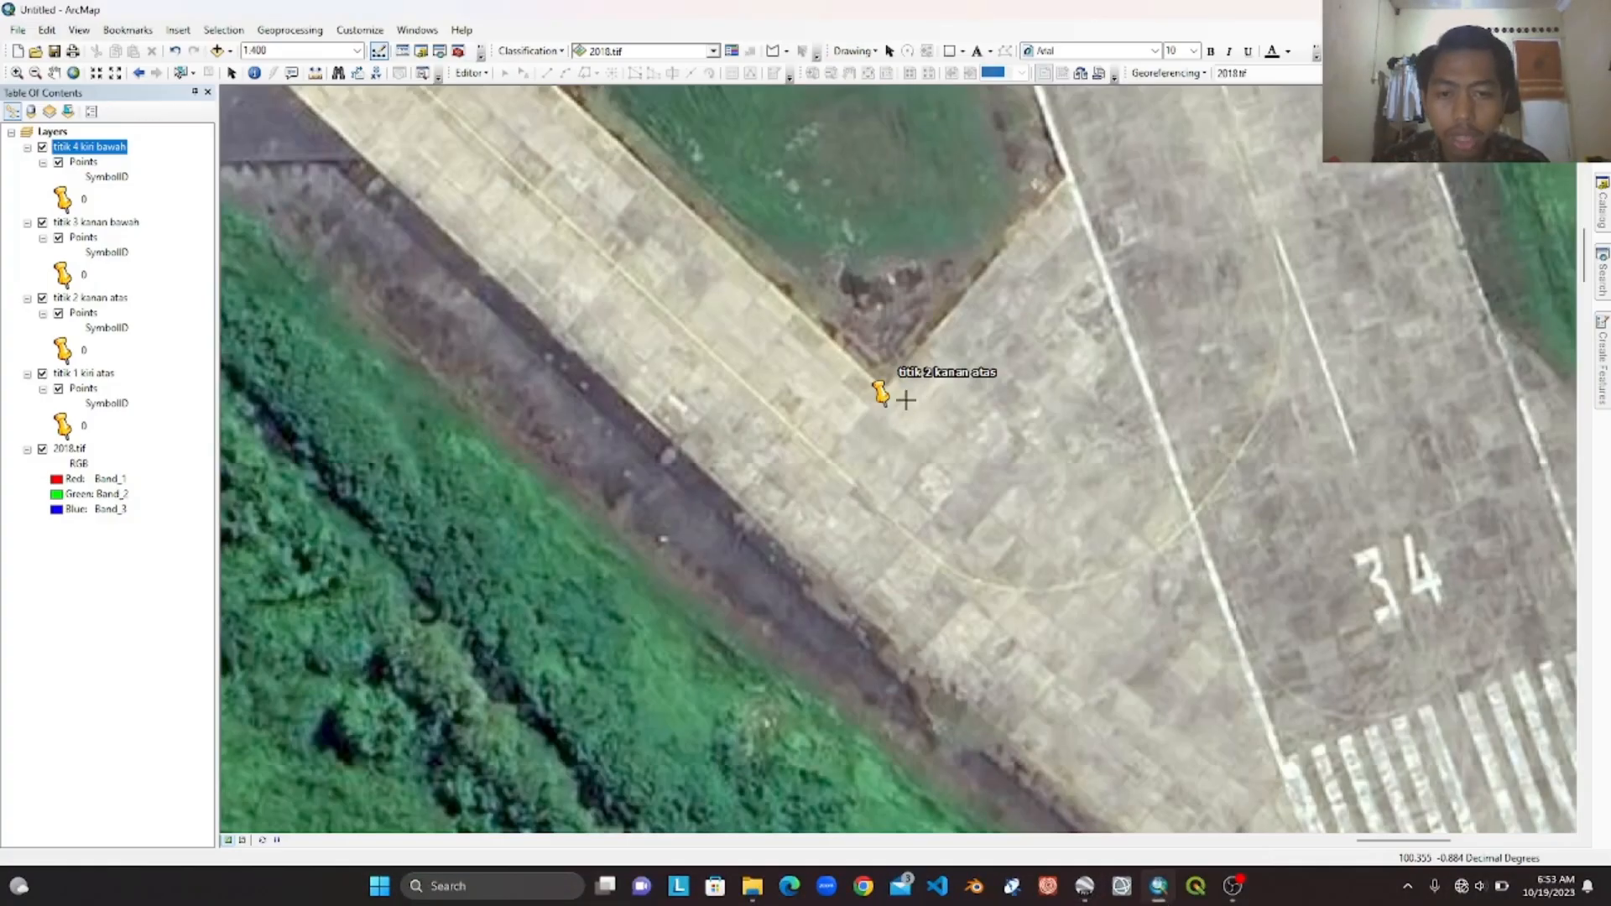
scroll(903, 399, "up", 3)
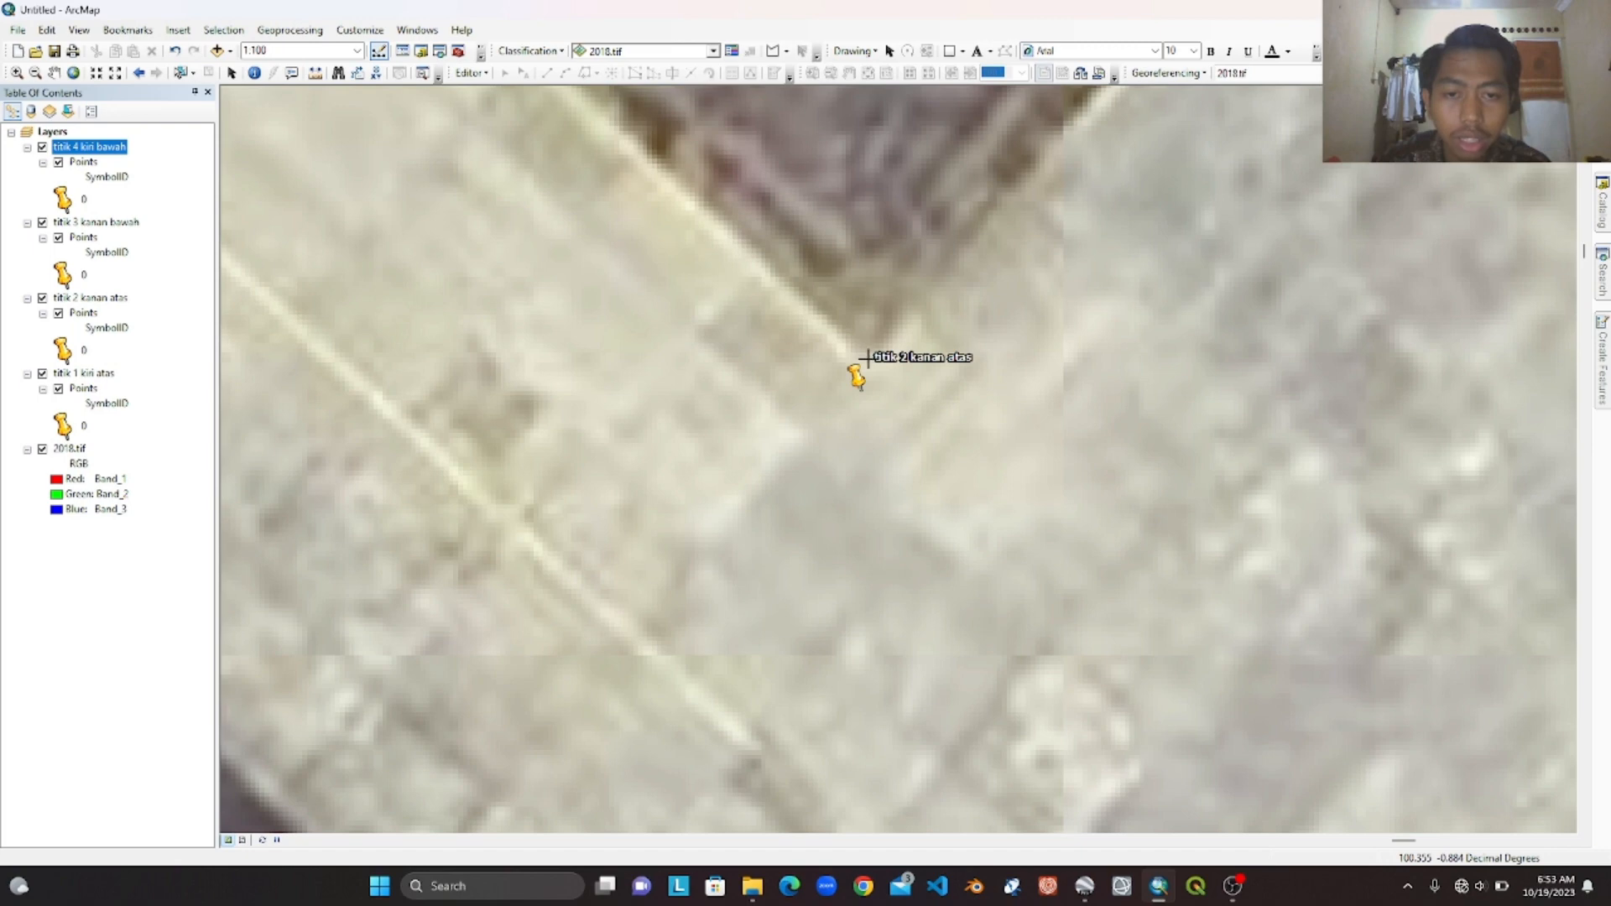
left_click(869, 359)
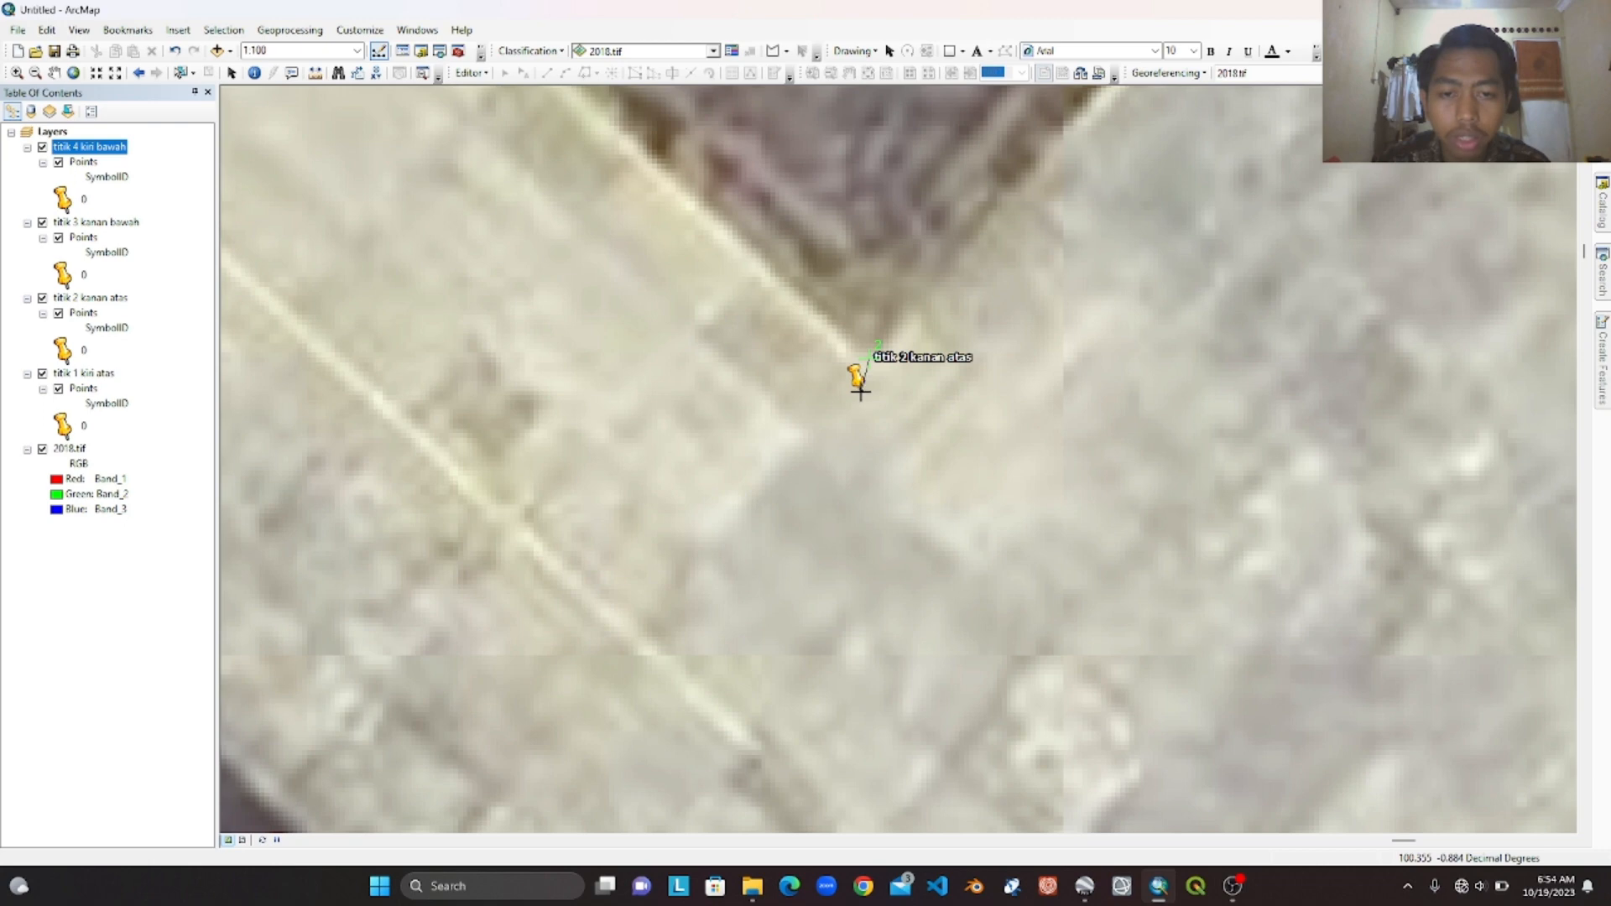
left_click(860, 391)
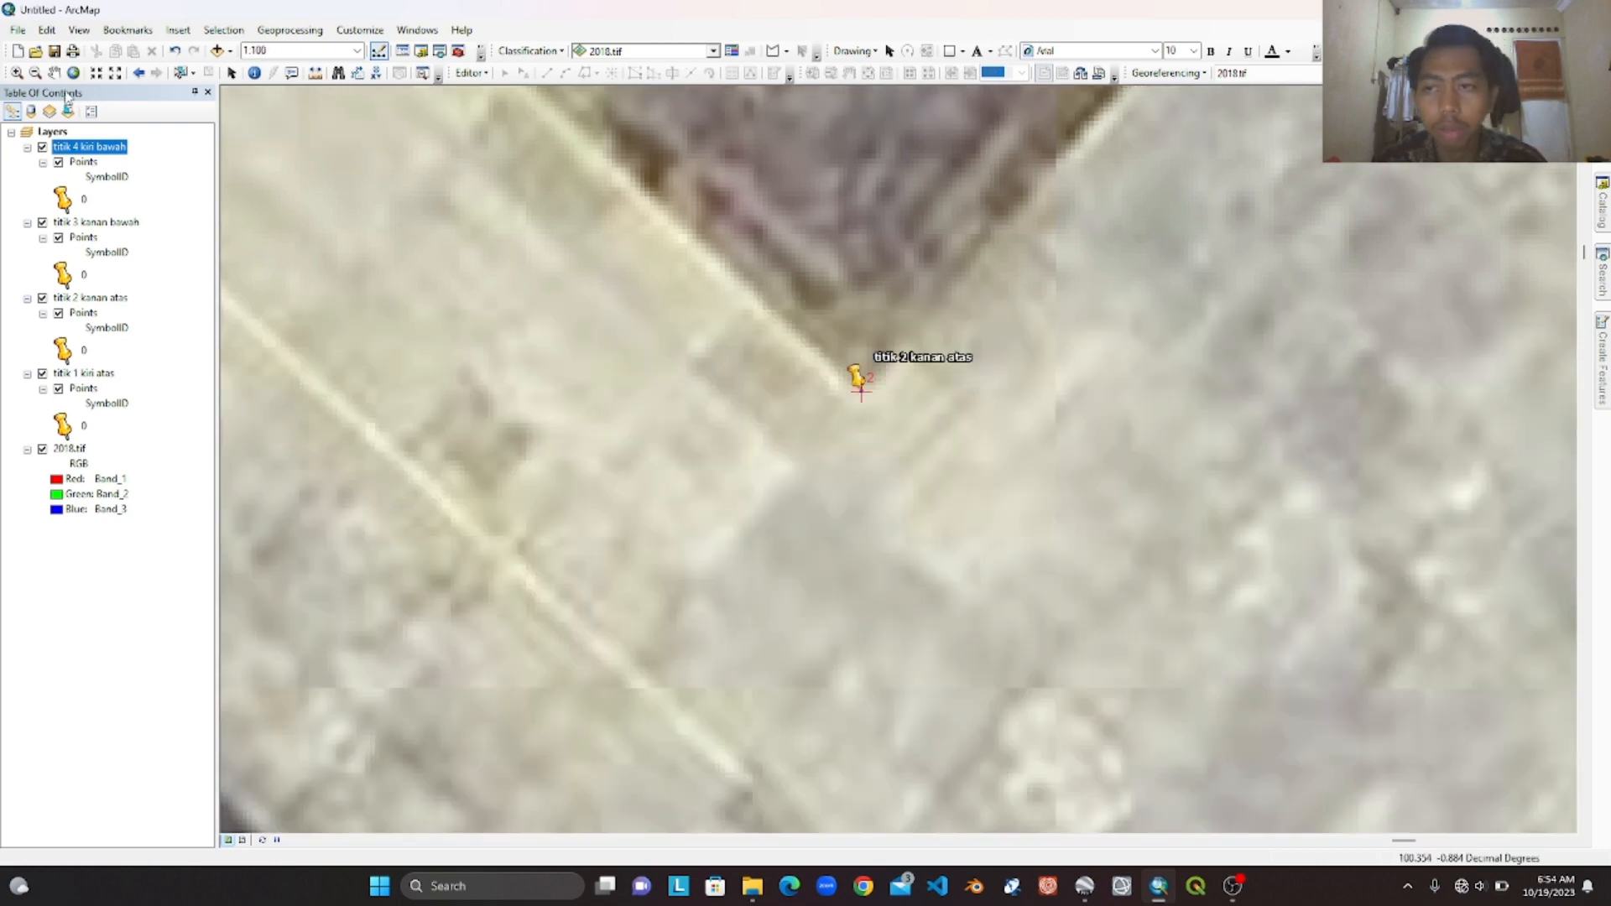
- Examine how titik 3 kanan bawah lines up with the nearby building corner on the 2018.tif image
left_click(74, 73)
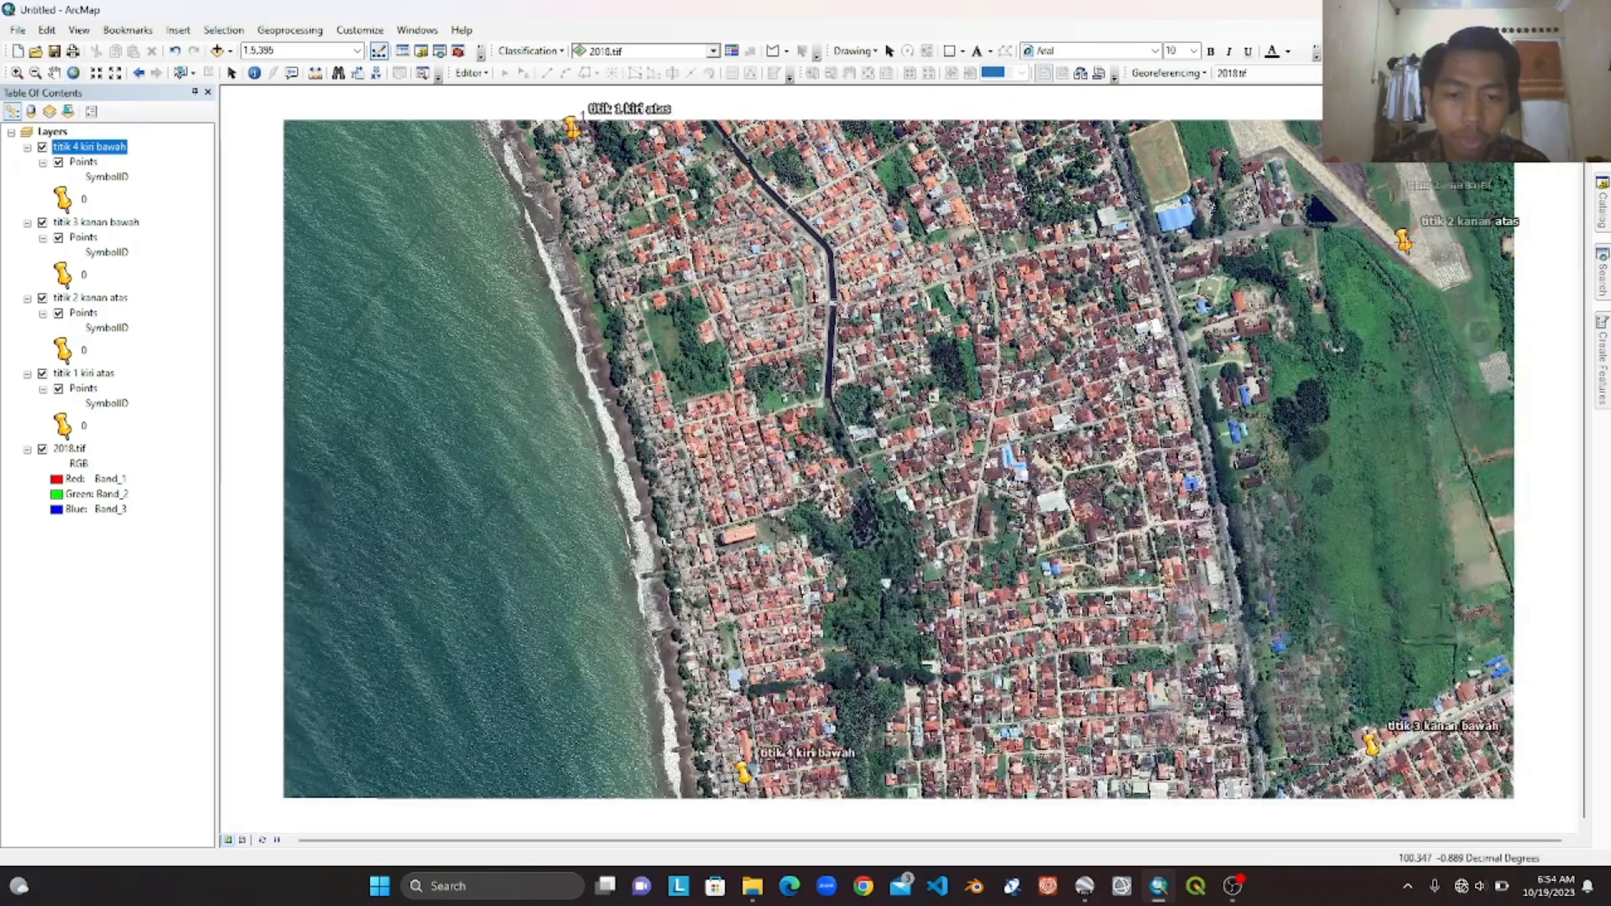
left_click_drag(1093, 826, 899, 457)
left_click_drag(1355, 577, 993, 738)
scroll(816, 541, "up", 8)
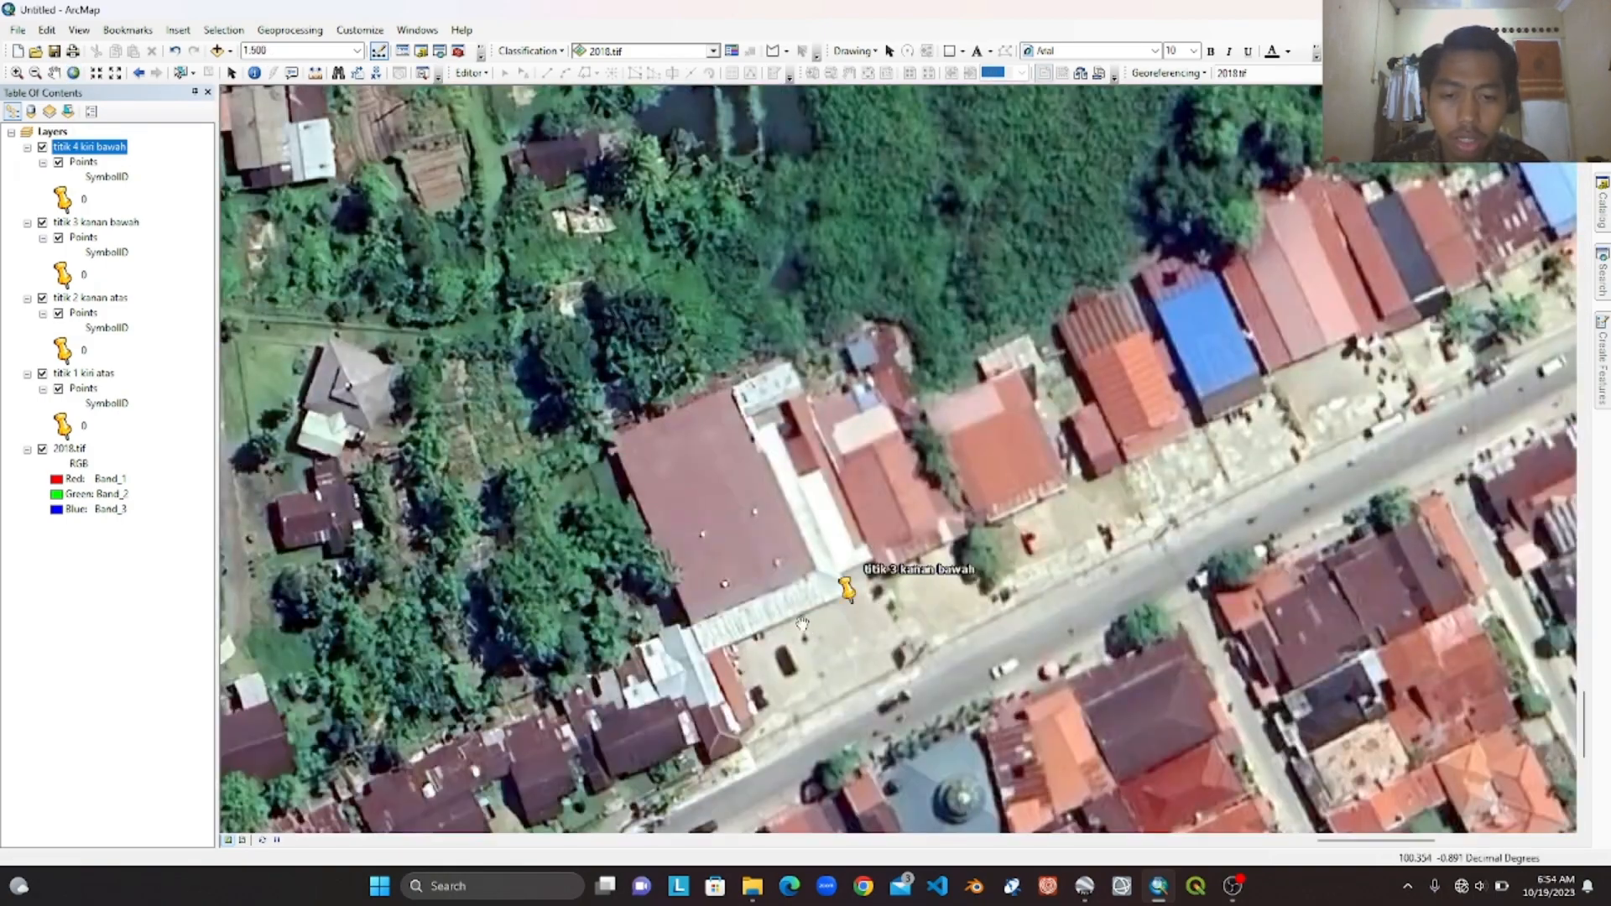
scroll(864, 613, "up", 1)
scroll(864, 613, "up", 3)
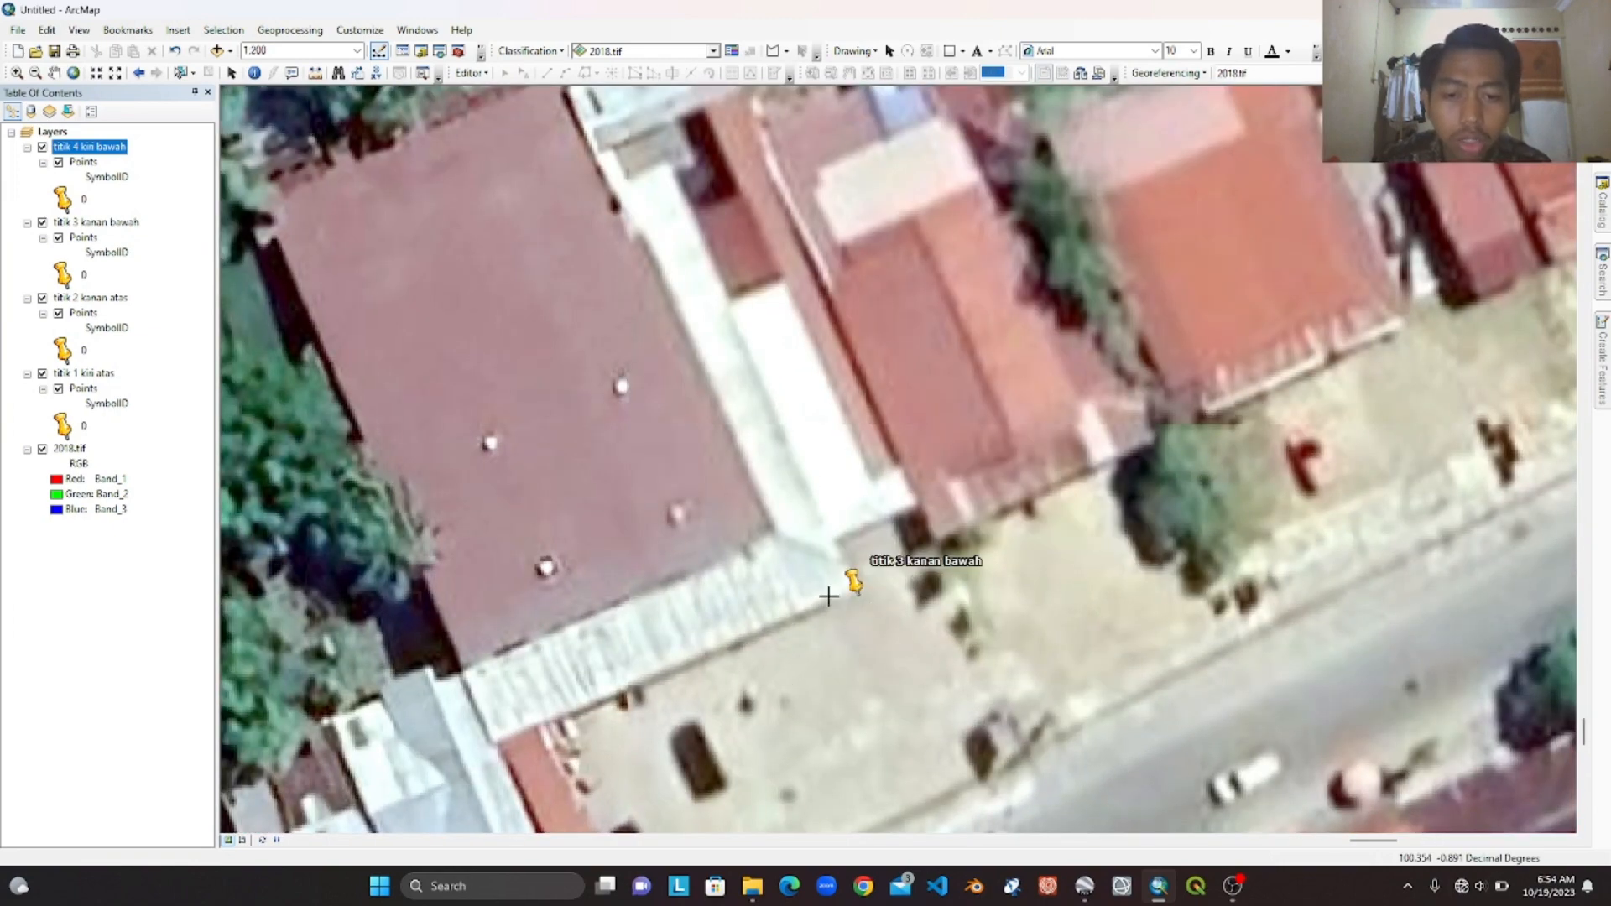
scroll(864, 596, "up", 3)
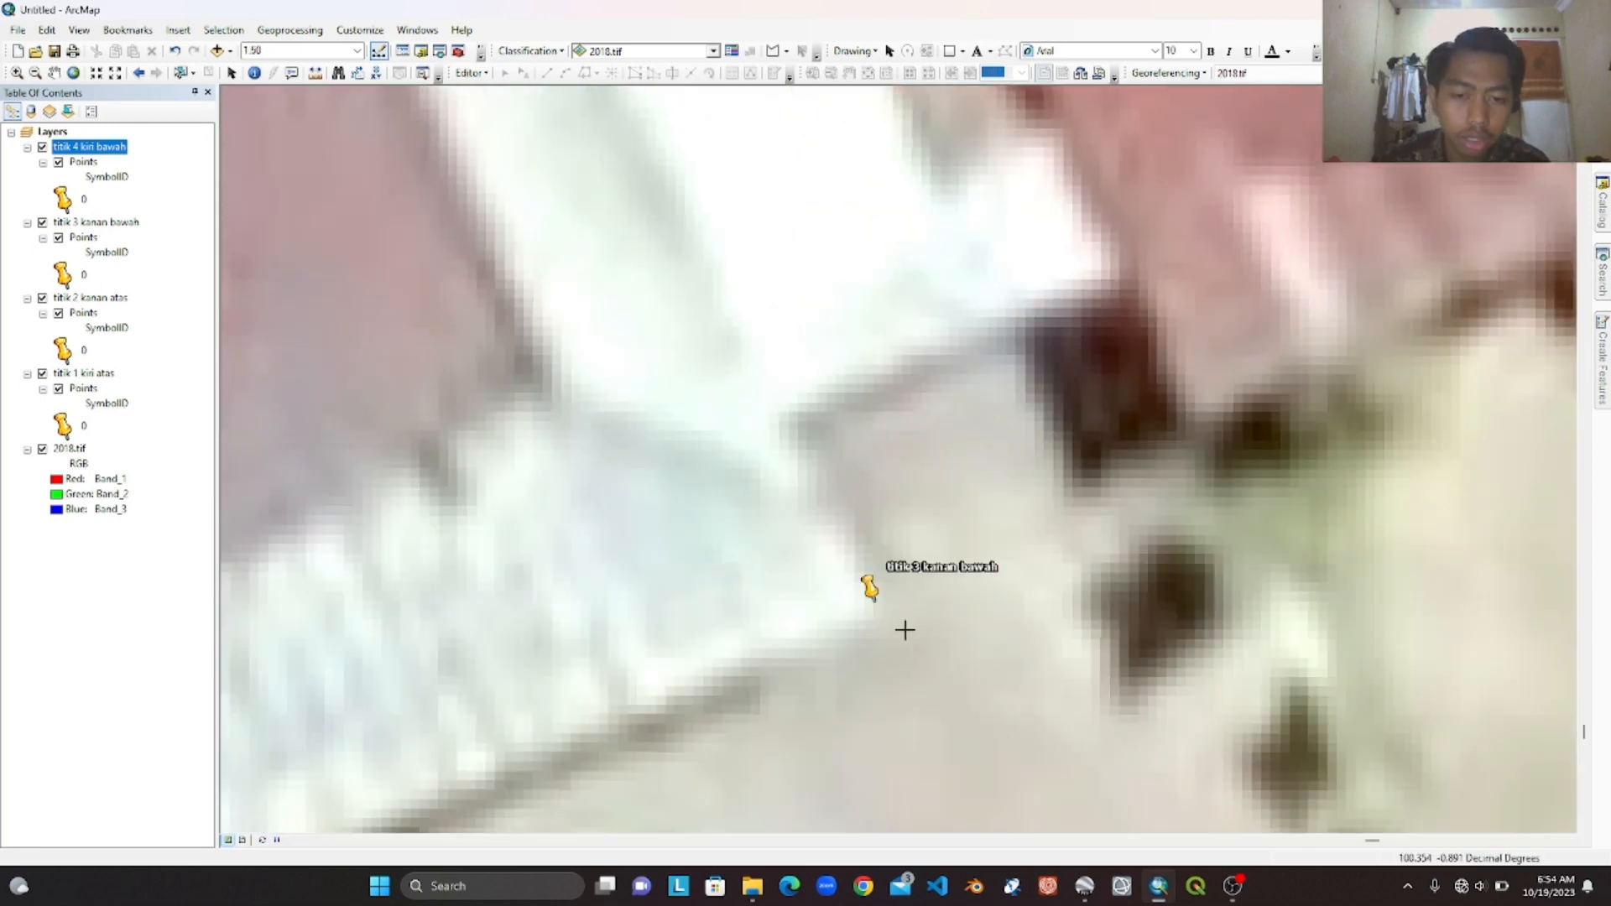
scroll(904, 629, "down", 1)
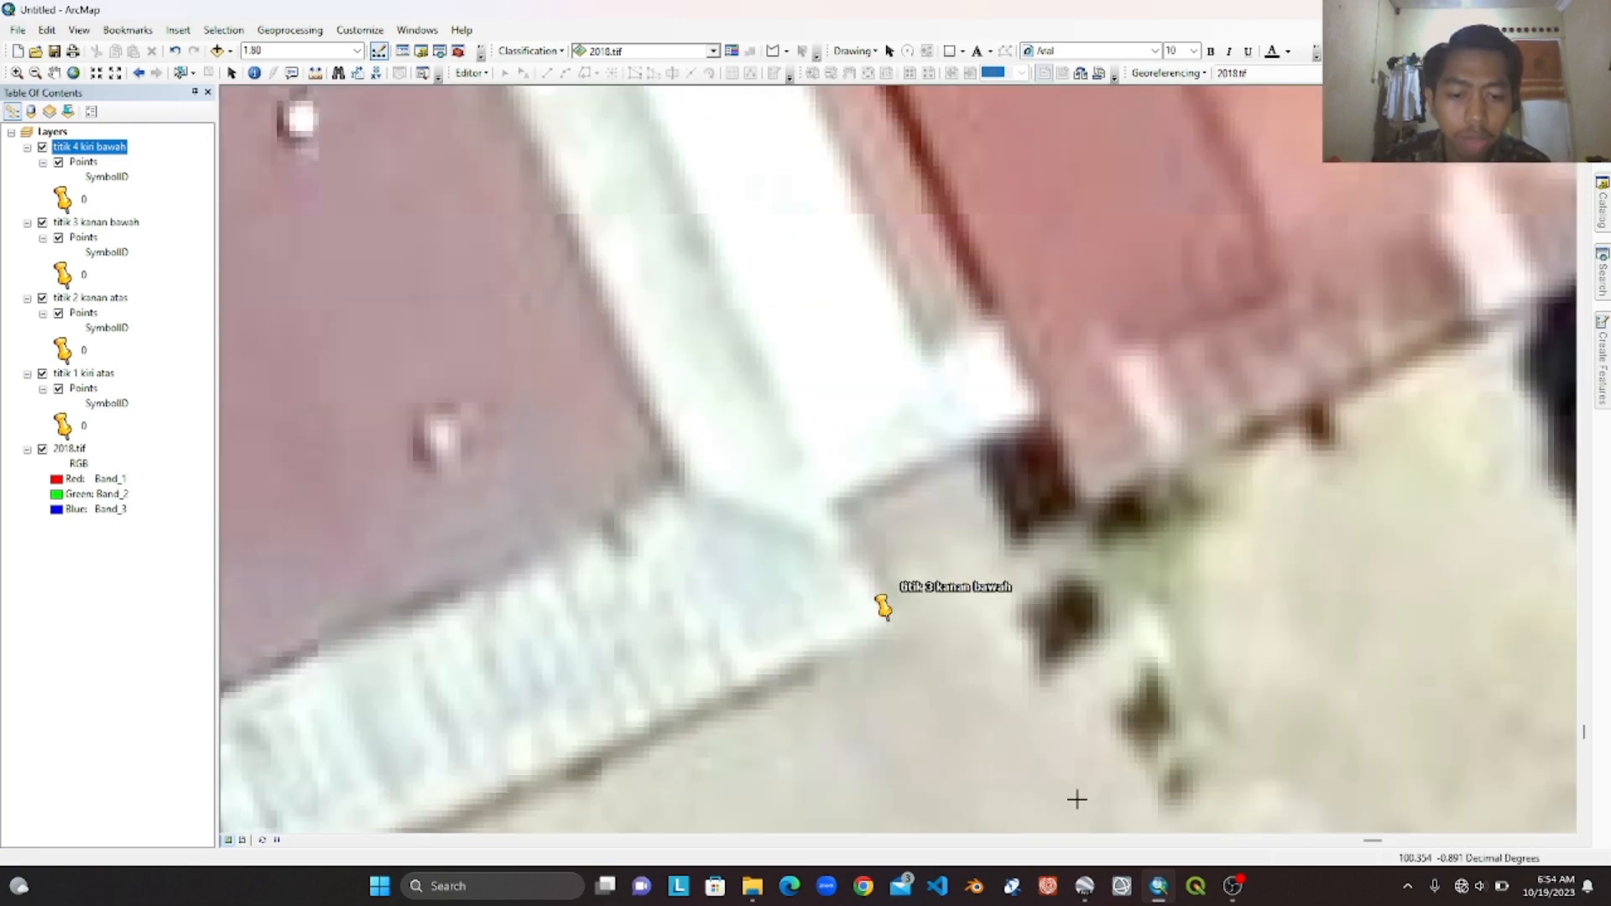
- Switch to Google Earth Pro and examine where the titik 3 kanan bawah placemark sits relative to the large building's corner
left_click(1032, 776)
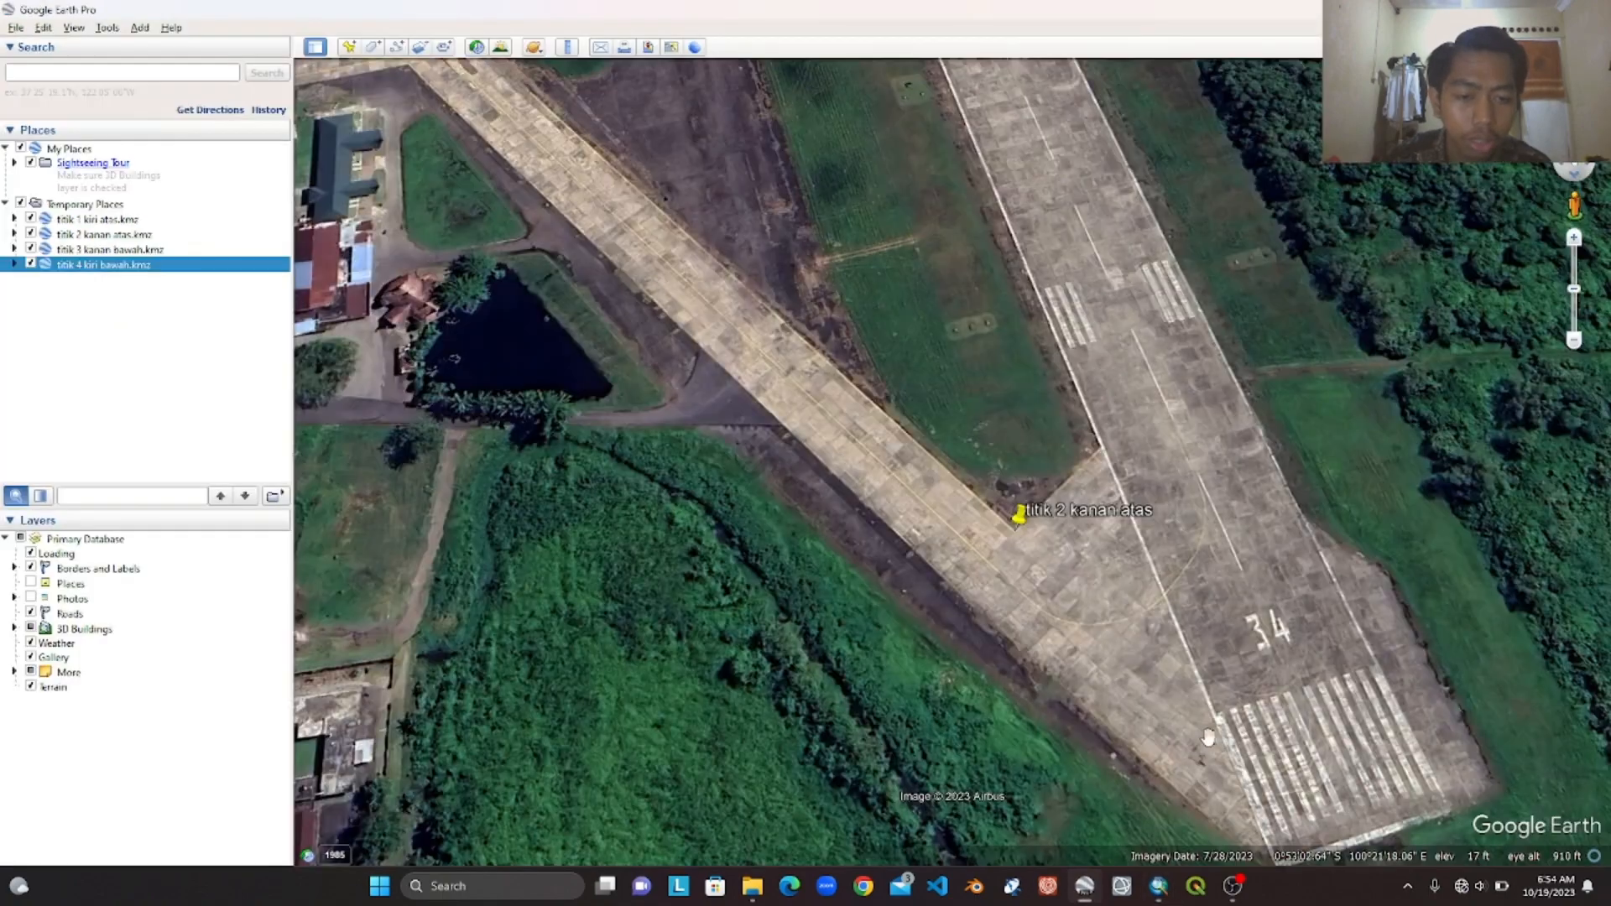
scroll(1208, 736, "down", 5)
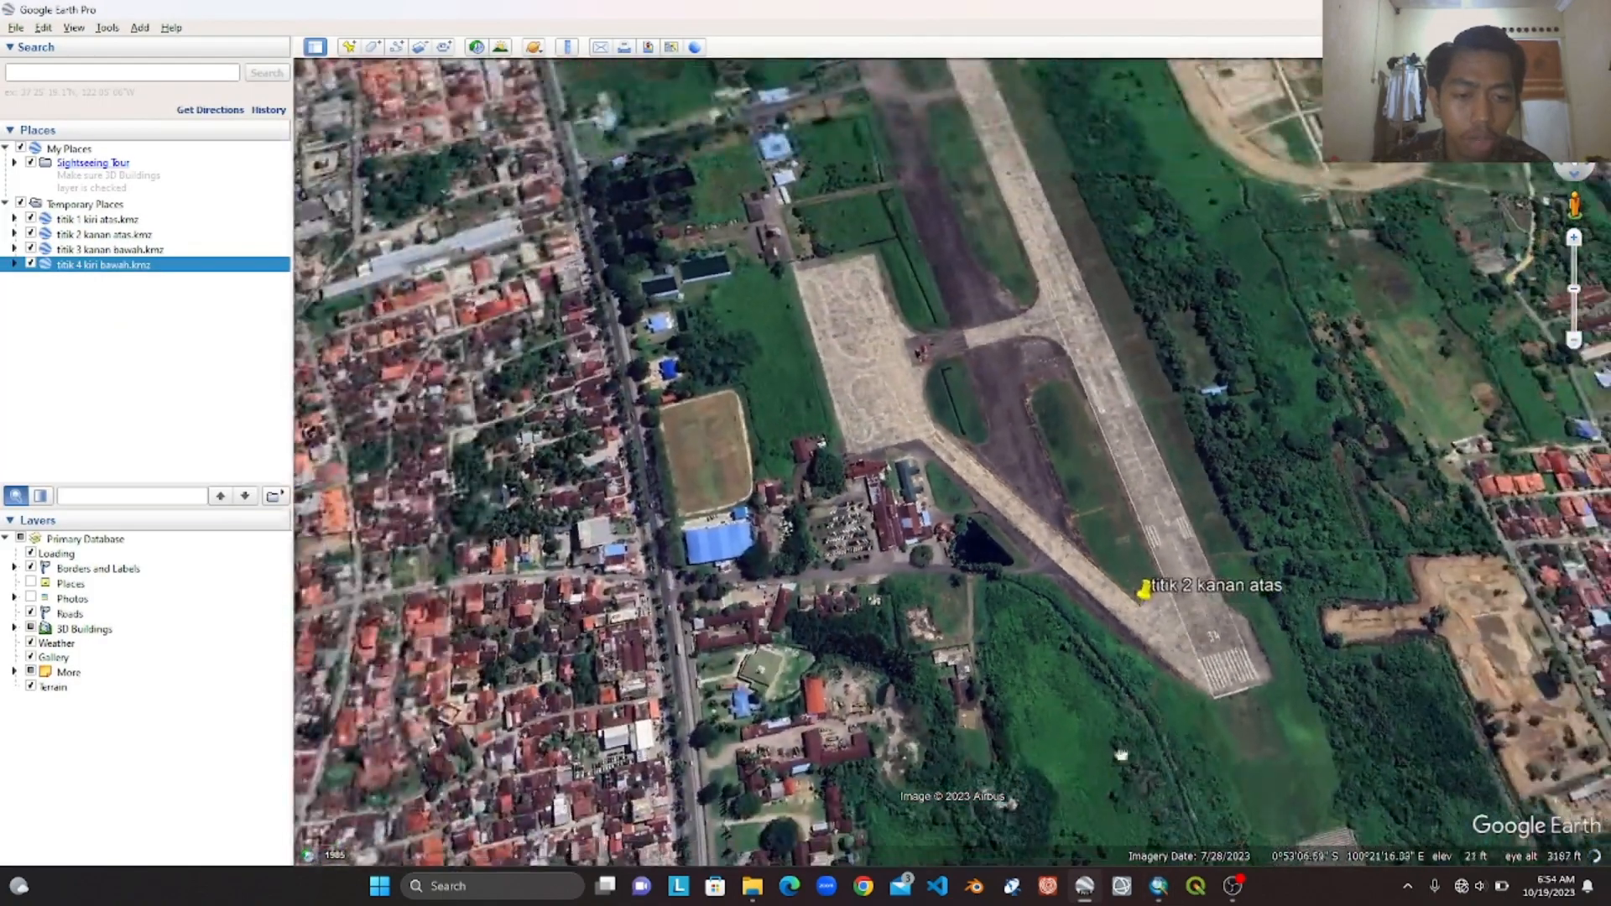
left_click_drag(1121, 755, 998, 335)
left_click_drag(1075, 596, 1059, 218)
left_click_drag(888, 361, 939, 497)
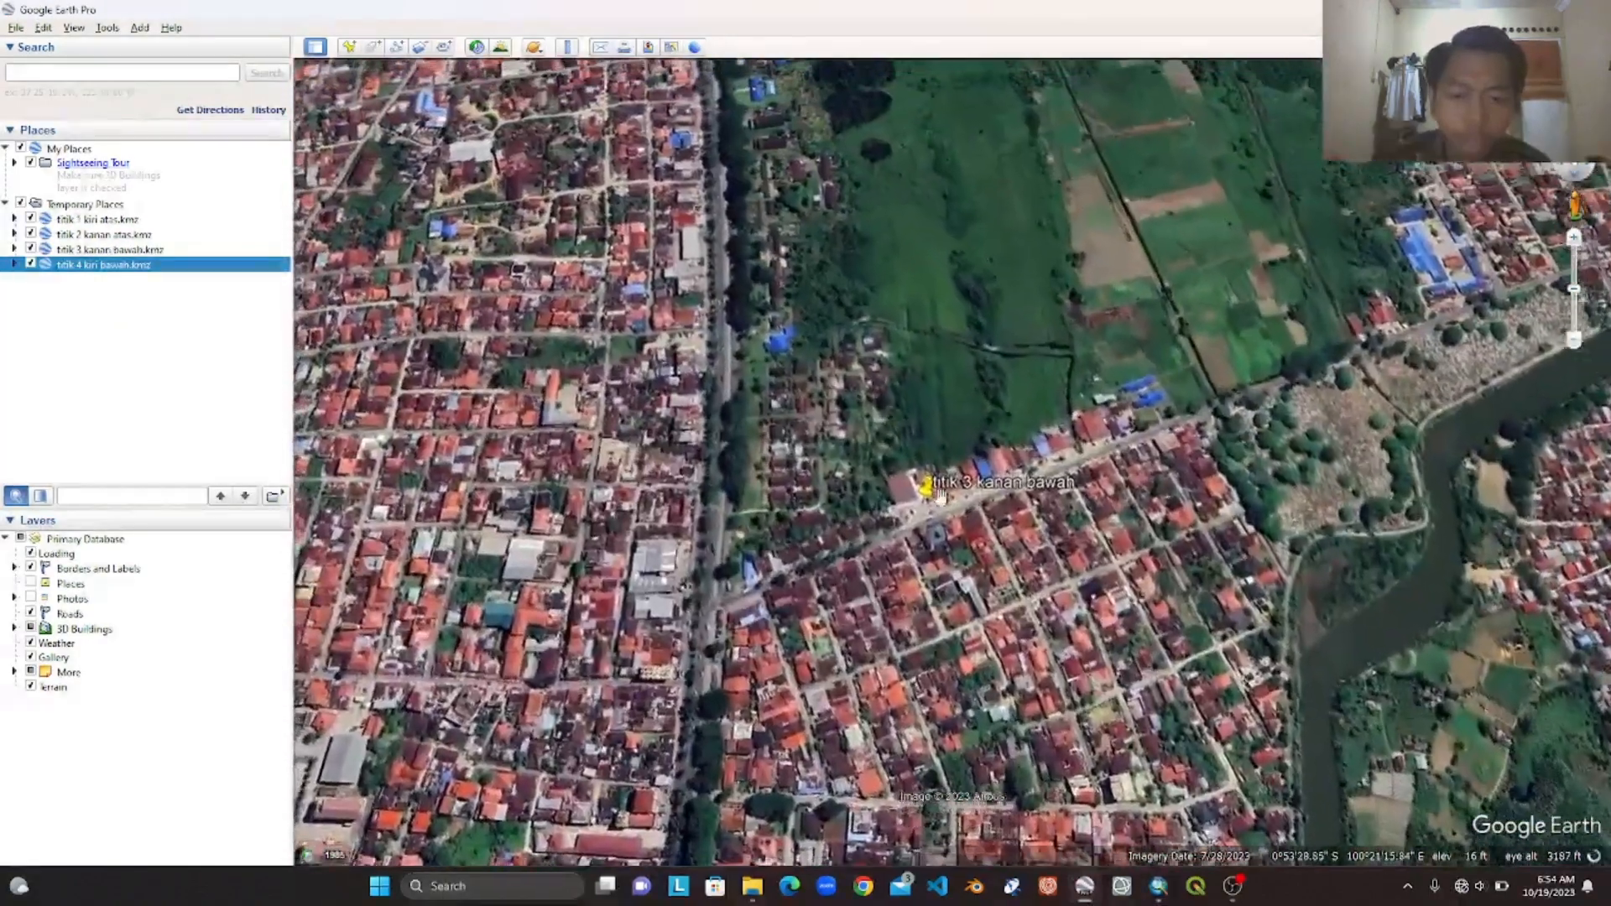
scroll(940, 497, "up", 5)
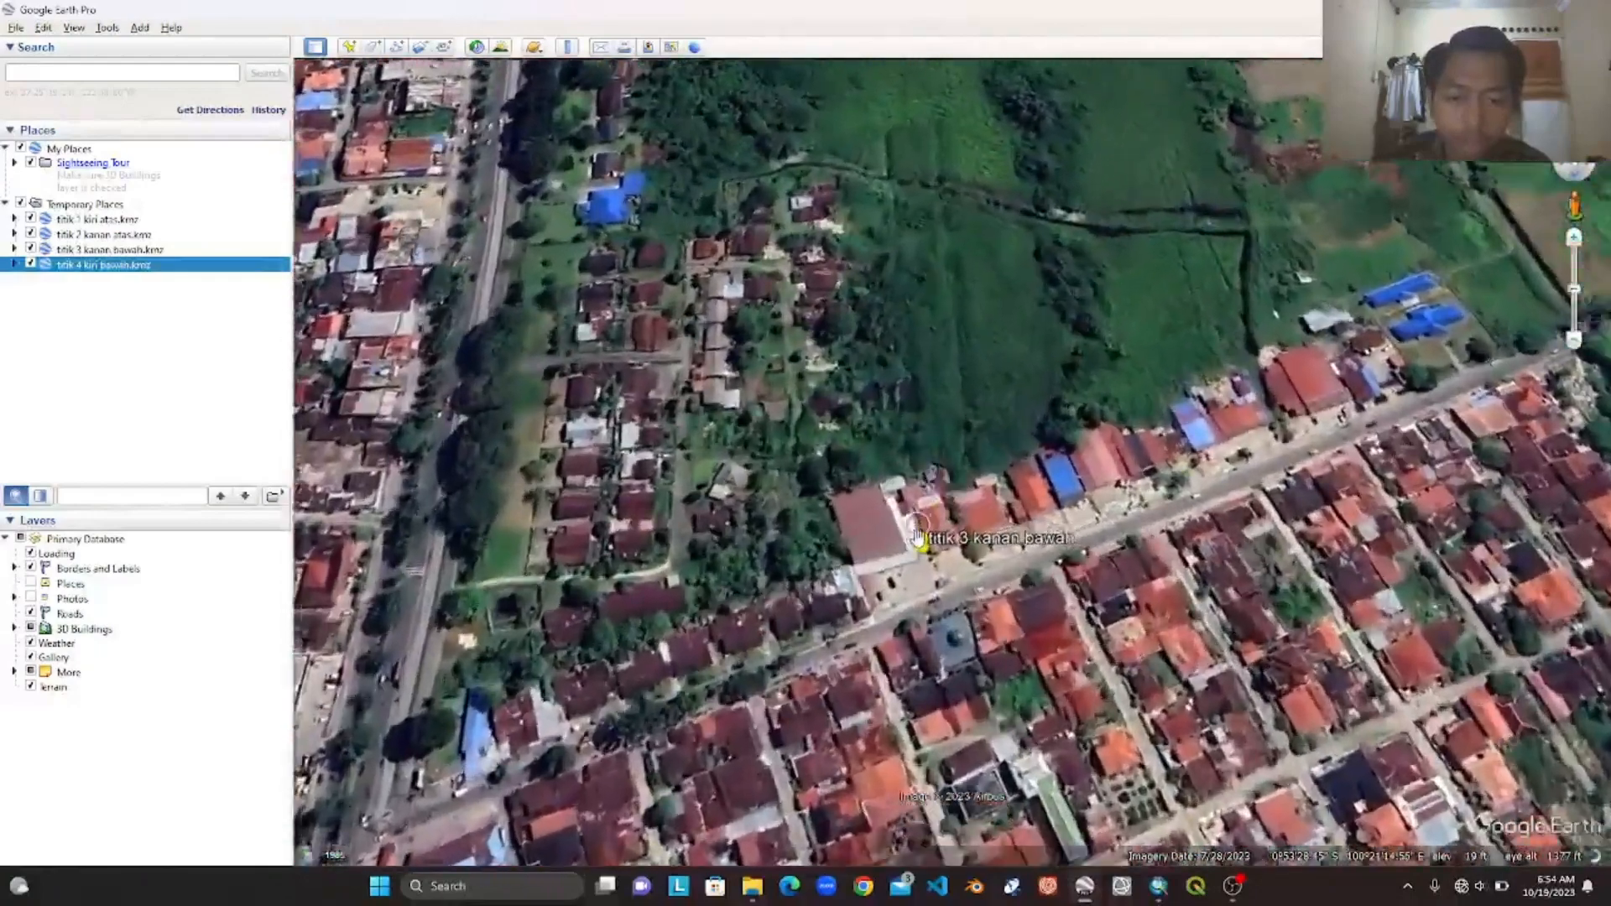
scroll(918, 537, "up", 3)
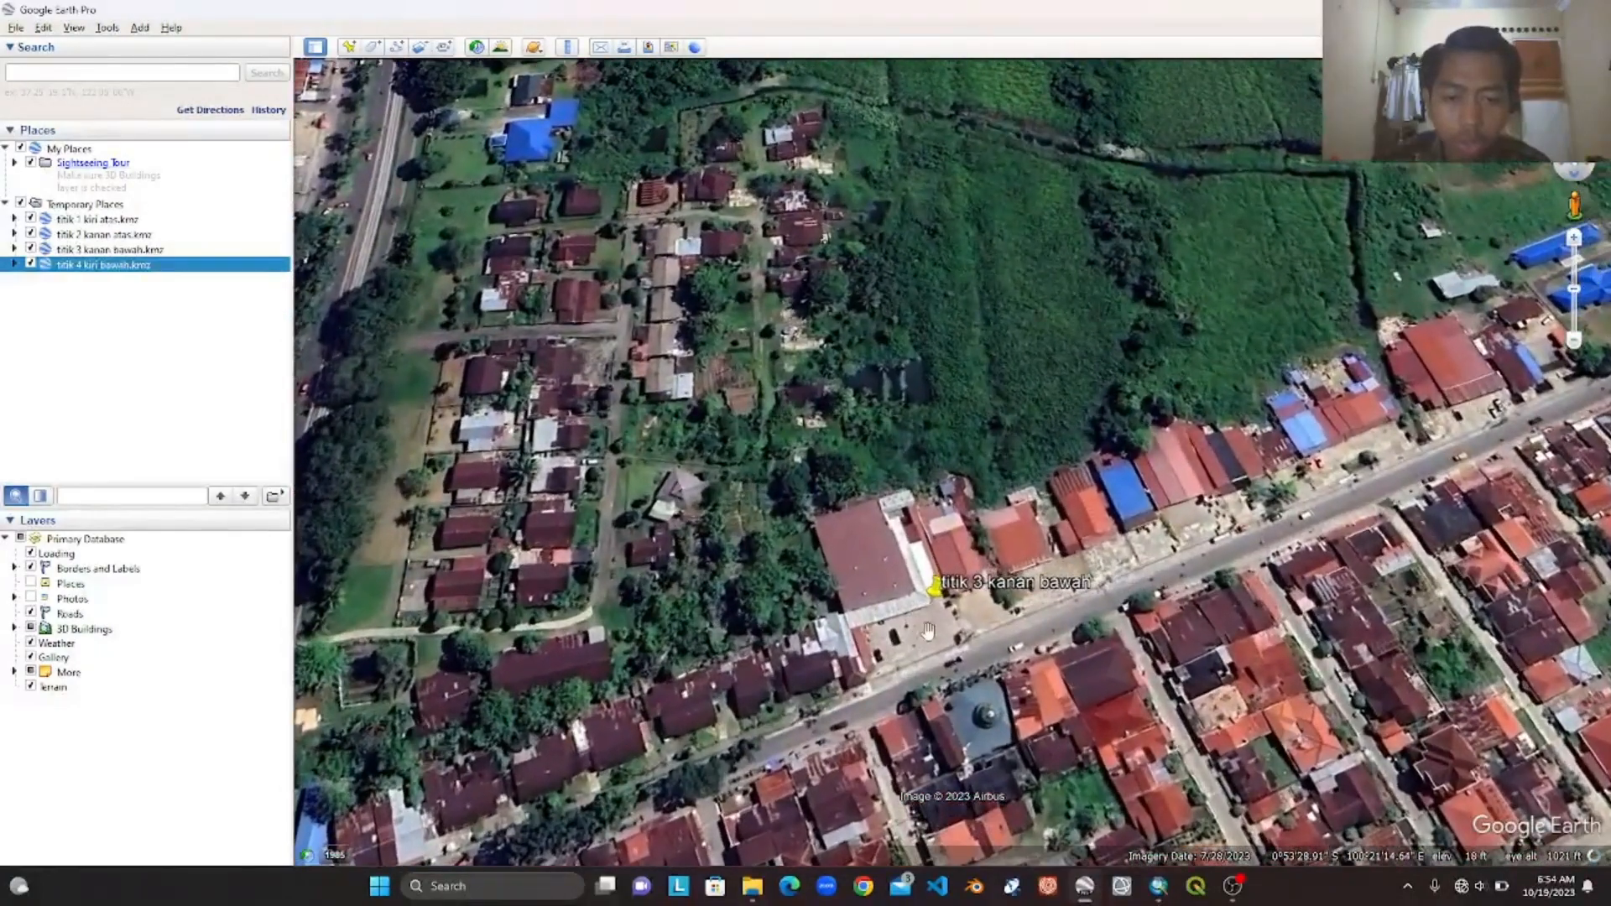
- Switch back to ArcMap and add a control point linking the large building's canopy corner to the titik 3 kanan bawah pin
left_click(1156, 897)
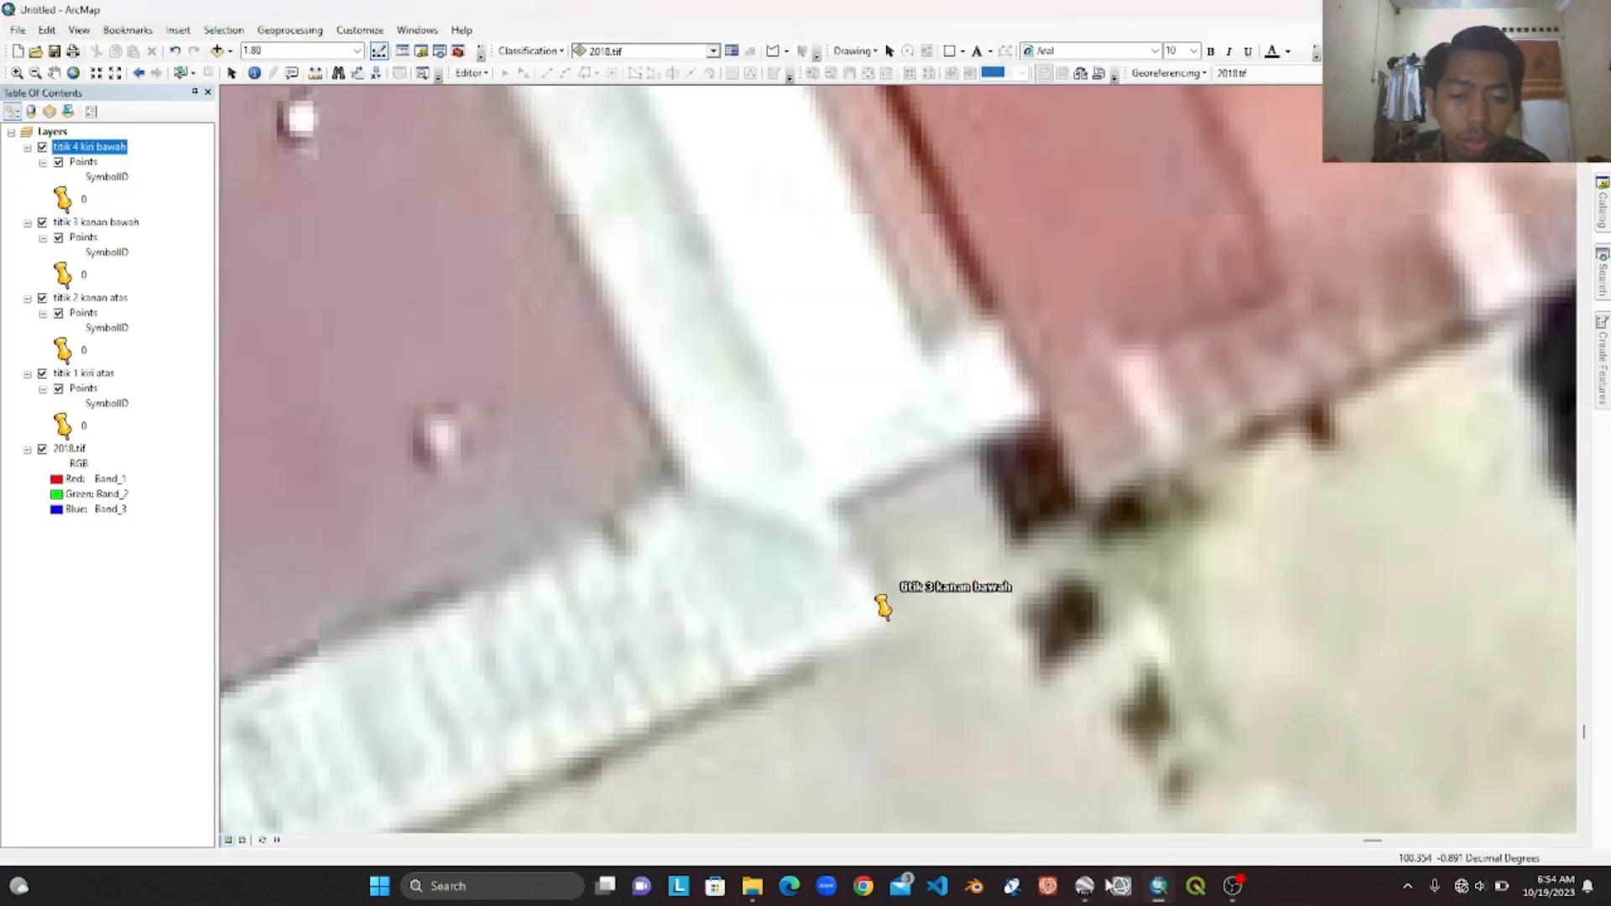
scroll(898, 638, "down", 3)
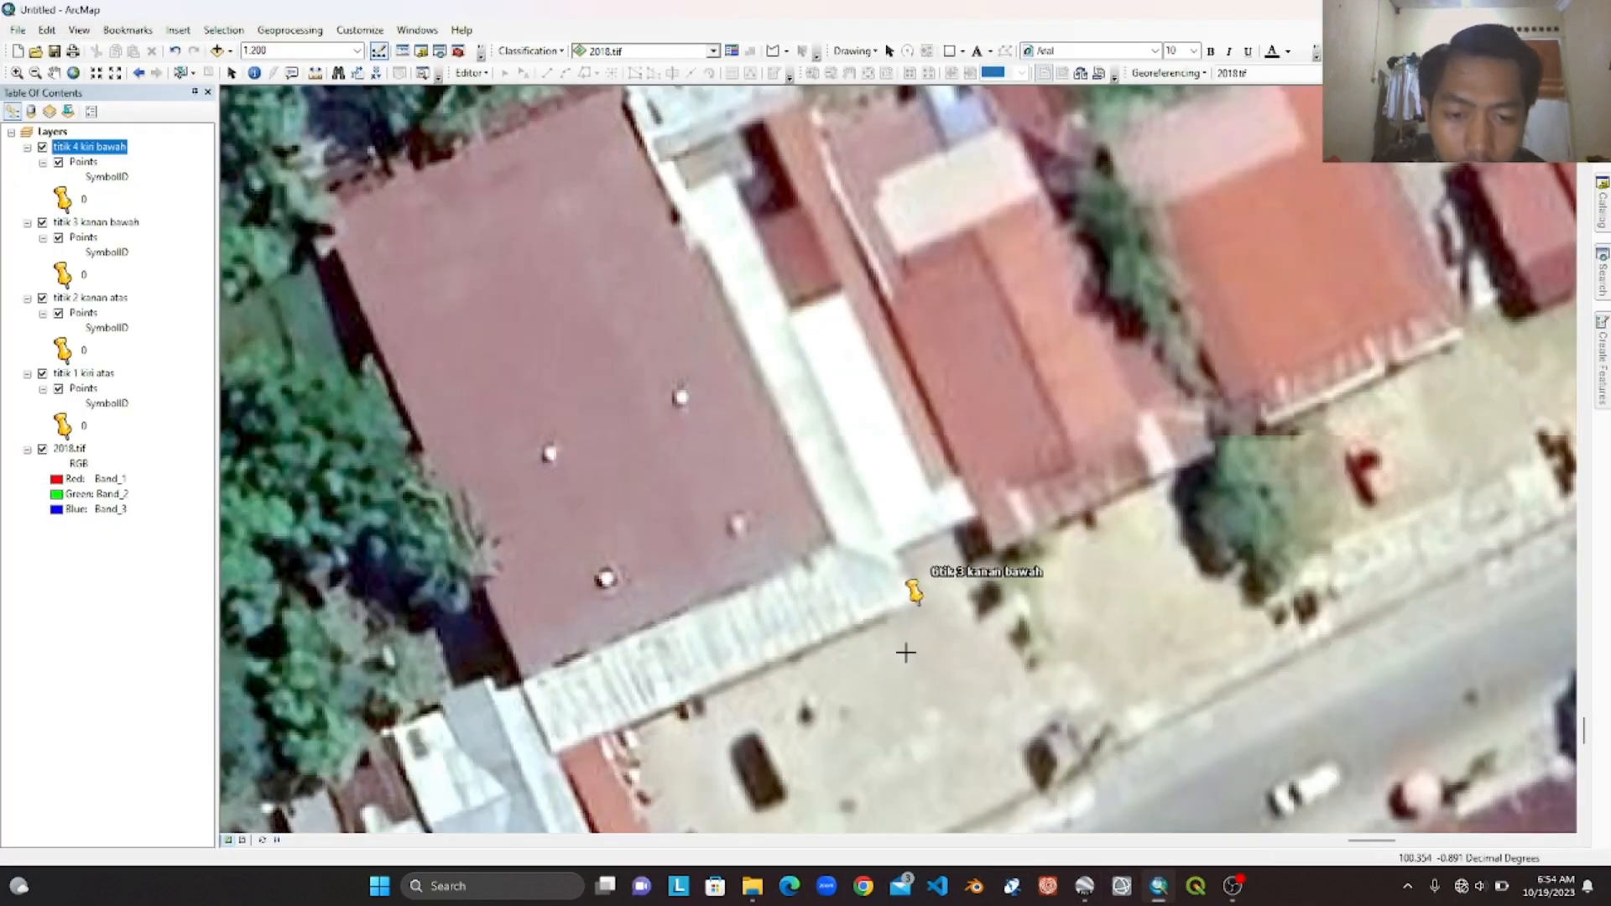
scroll(909, 648, "up", 3)
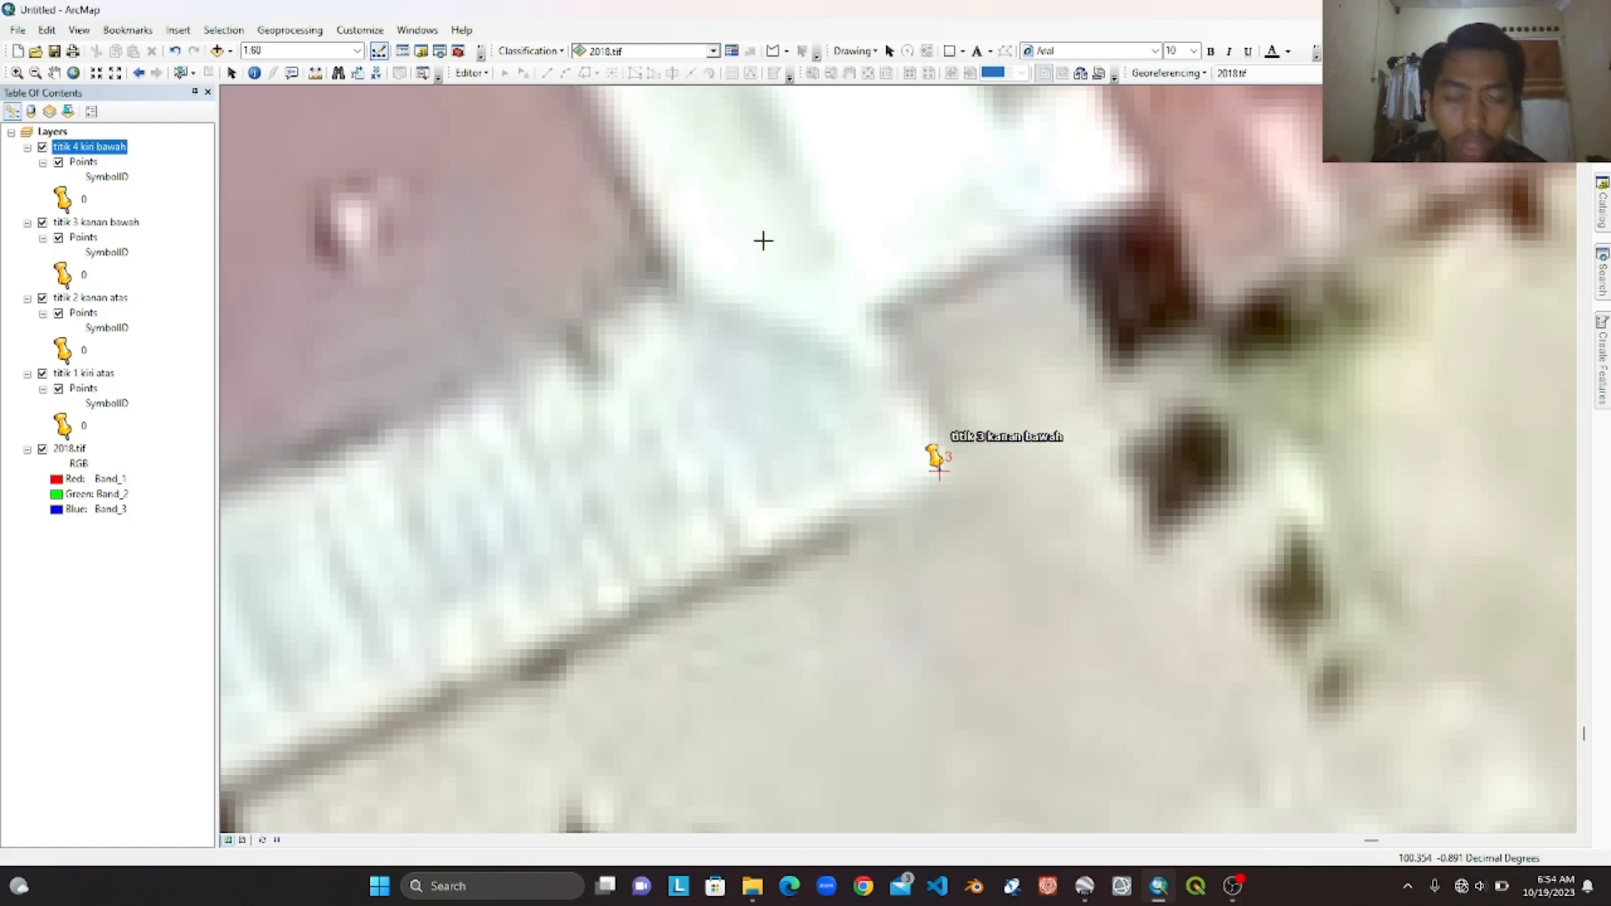
- Compare the position of titik 4 kiri bawah at the green-roofed building's corner on 2018.tif with its placemark in Google Earth Pro
left_click(73, 73)
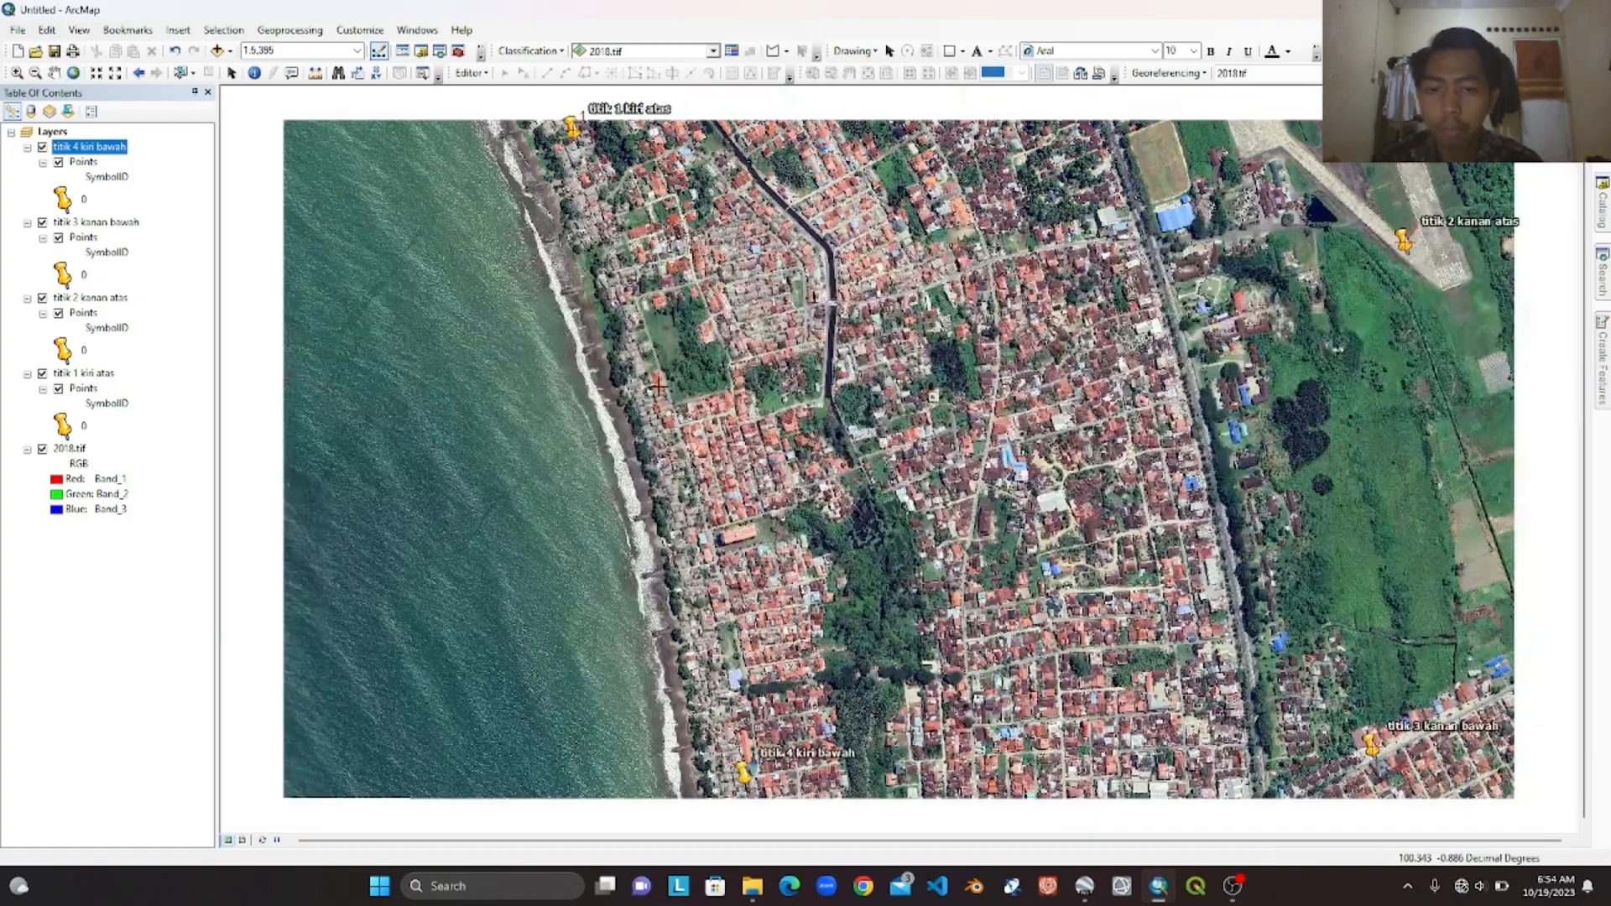
scroll(766, 711, "up", 10)
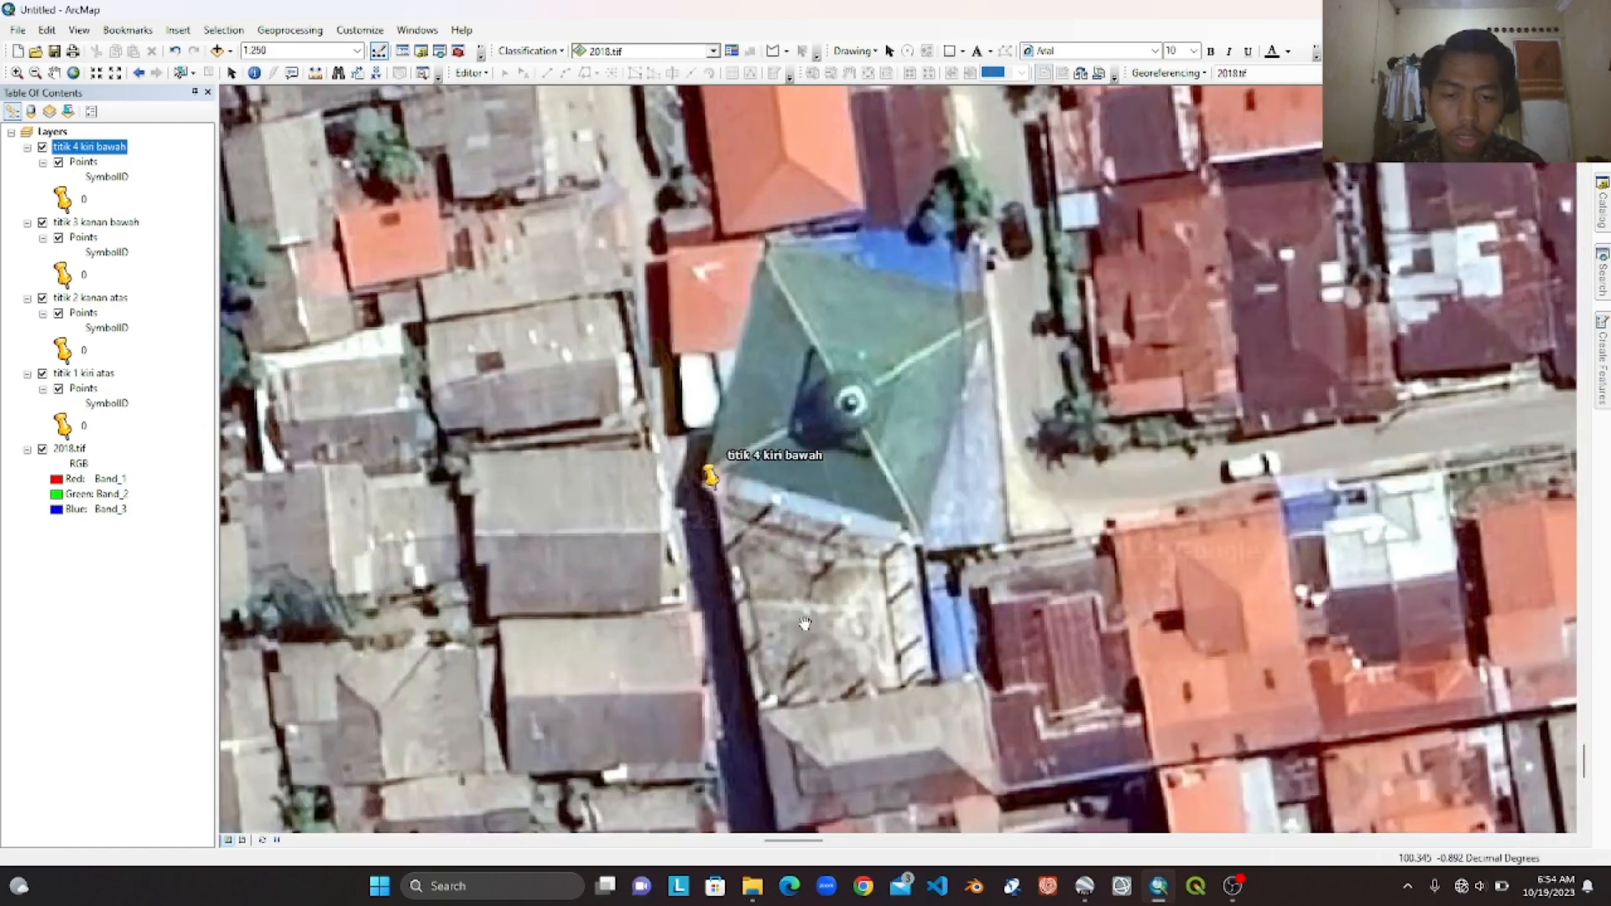
scroll(827, 619, "up", 3)
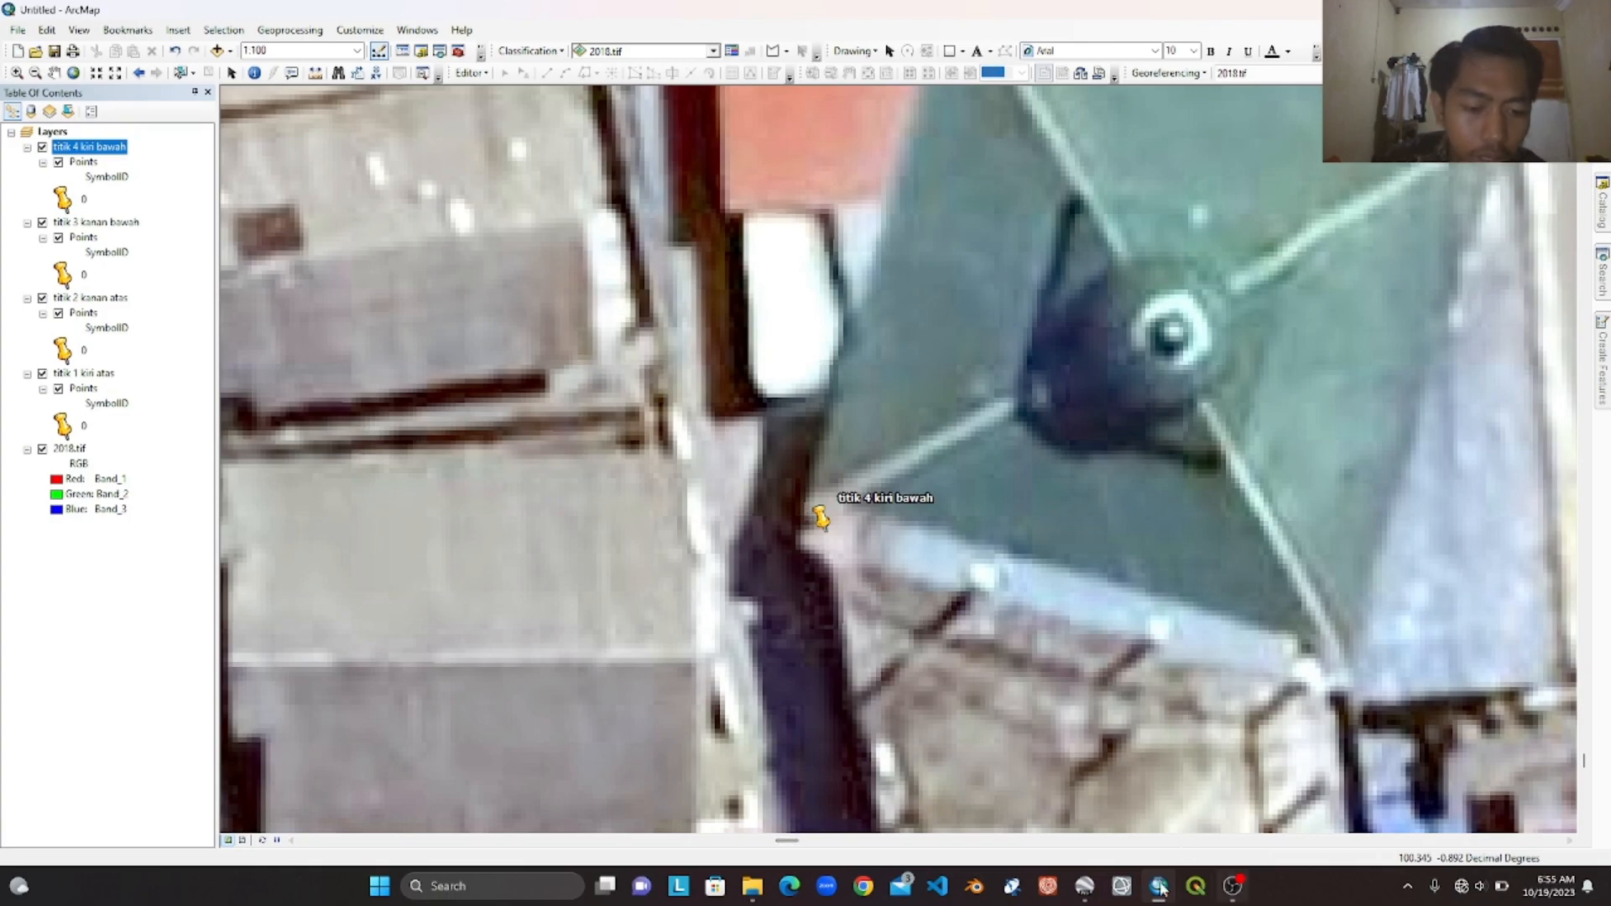
key("alt+Tab")
left_click_drag(780, 535, 1034, 494)
scroll(1034, 493, "down", 4)
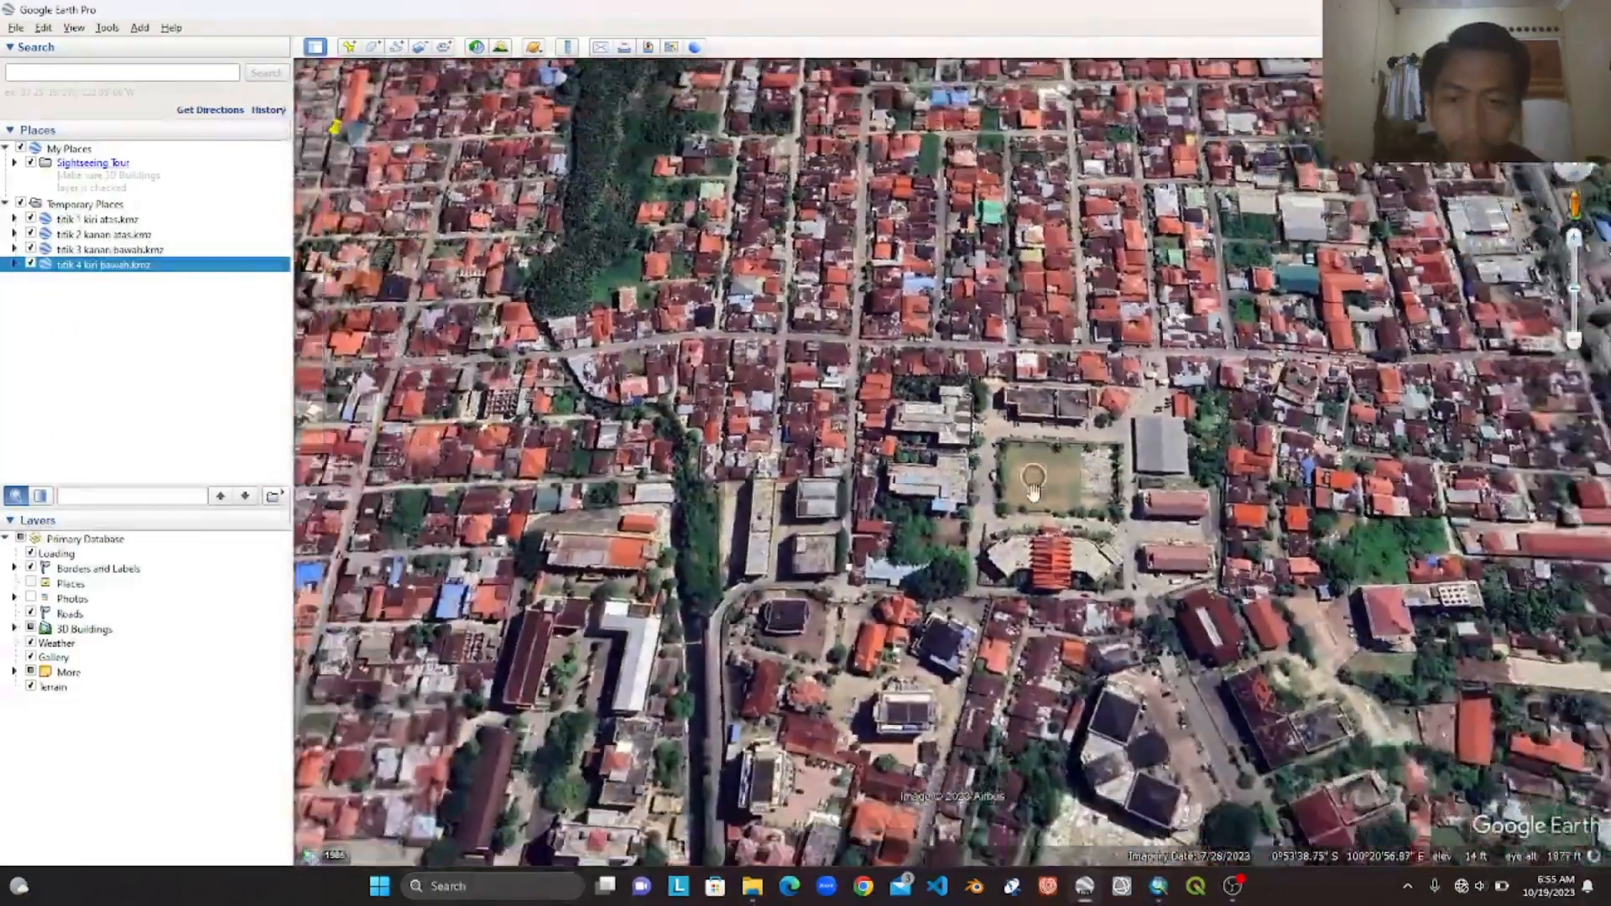
scroll(1033, 493, "down", 4)
left_click_drag(604, 287, 762, 736)
scroll(762, 735, "up", 5)
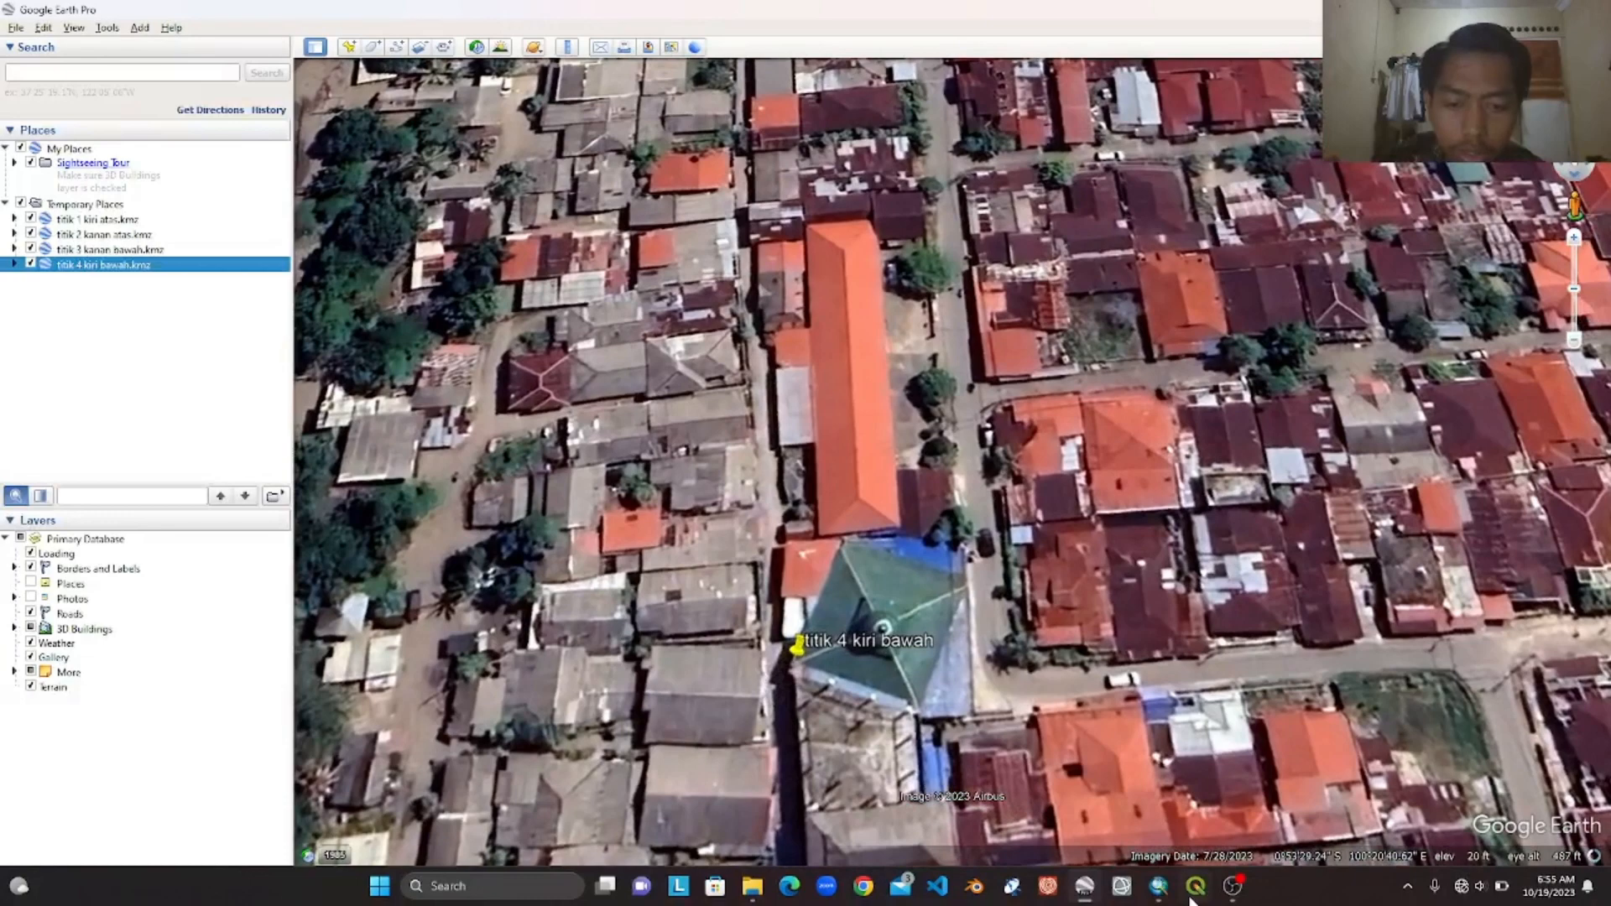
- Switch back to ArcMap and add a control point linking the green-roofed building's corner to the titik 4 kiri bawah pin
left_click(1158, 886)
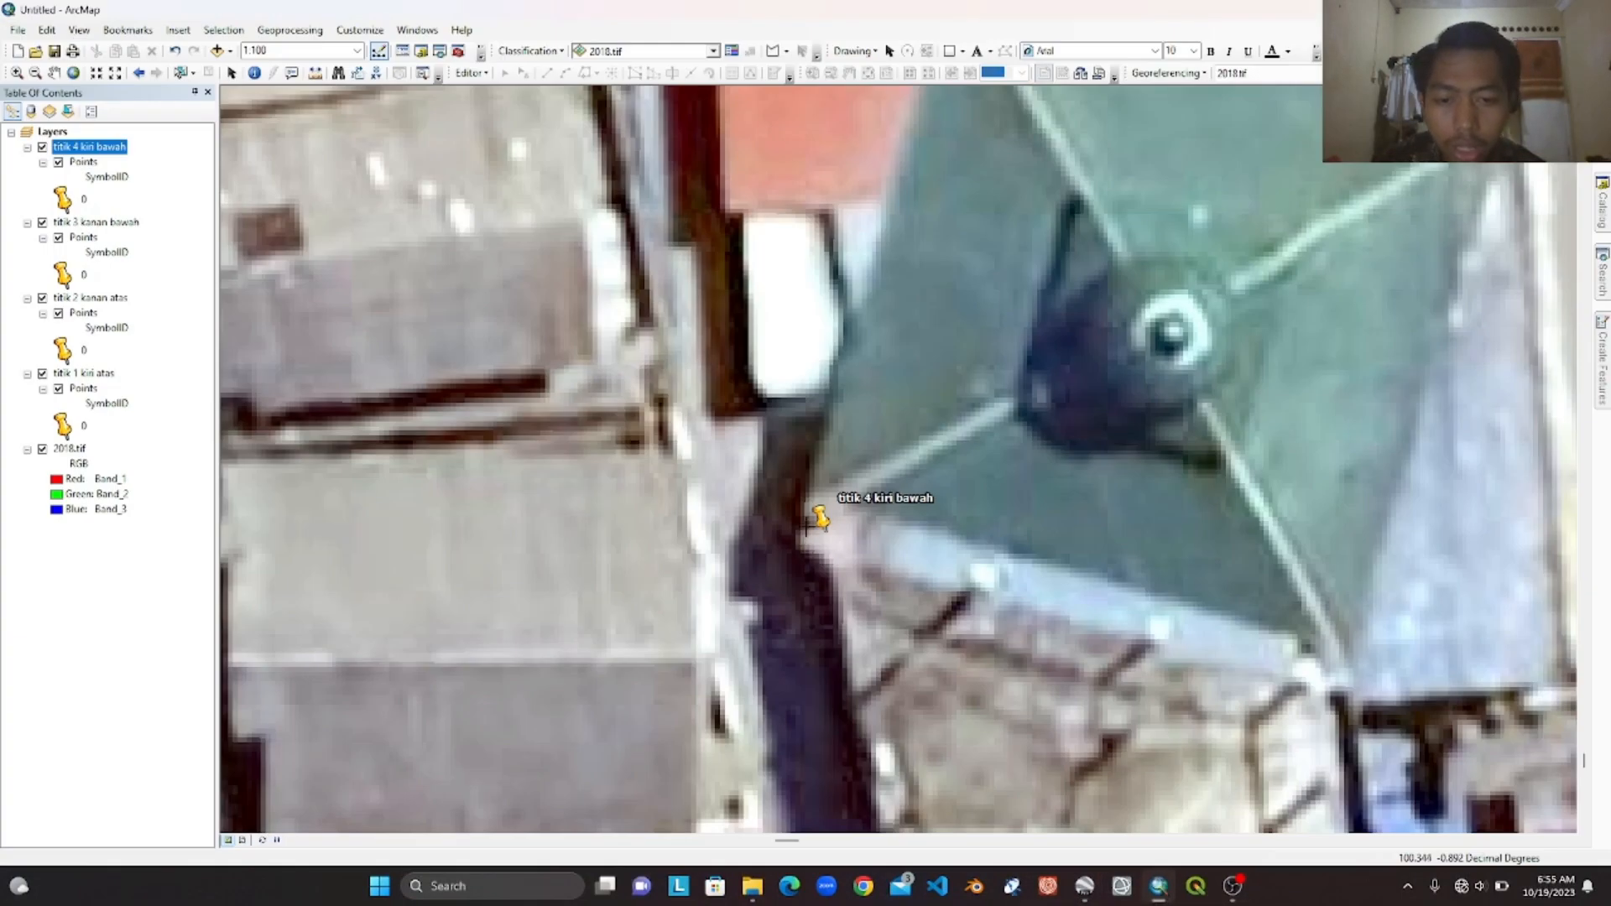
scroll(805, 519, "up", 2)
scroll(806, 519, "down", 3)
scroll(805, 511, "down", 1)
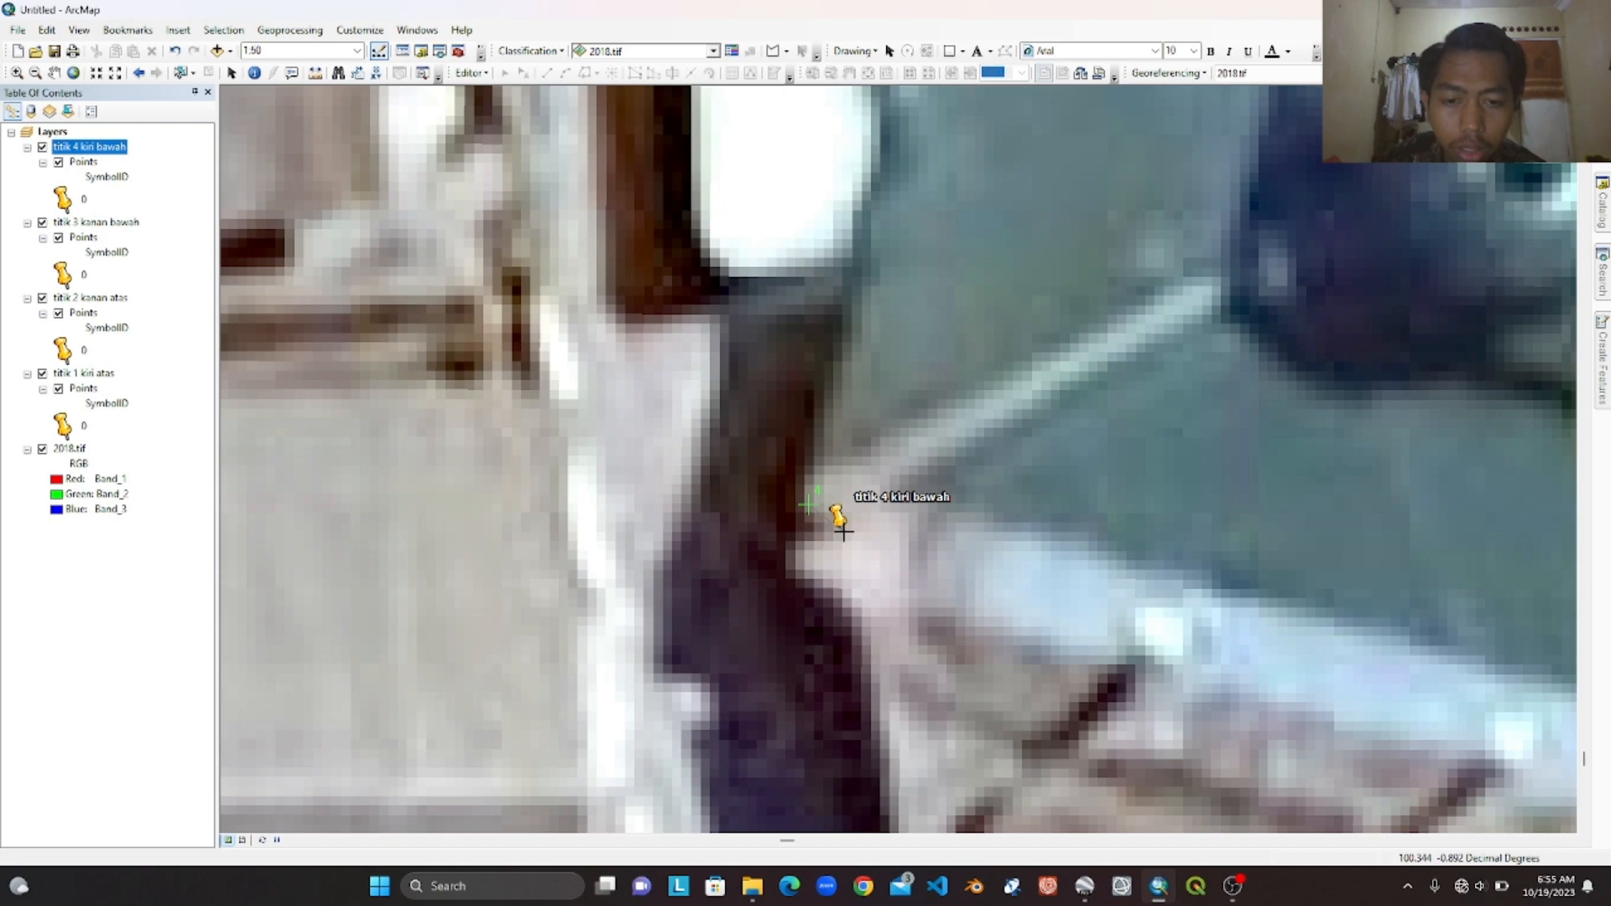
scroll(841, 530, "up", 4)
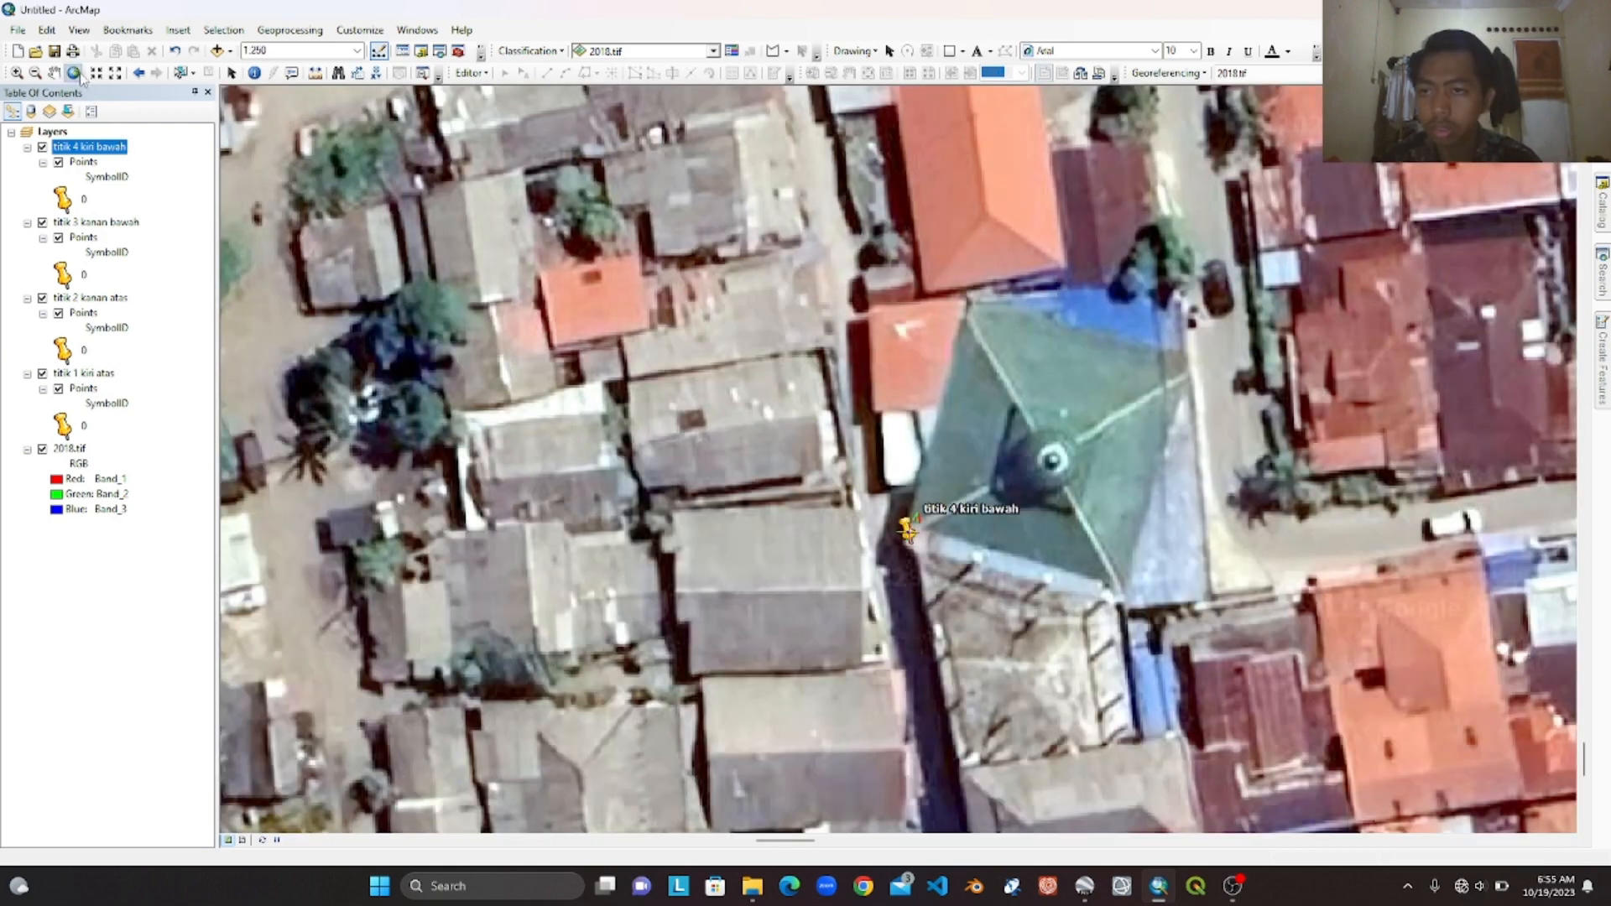
left_click(73, 73)
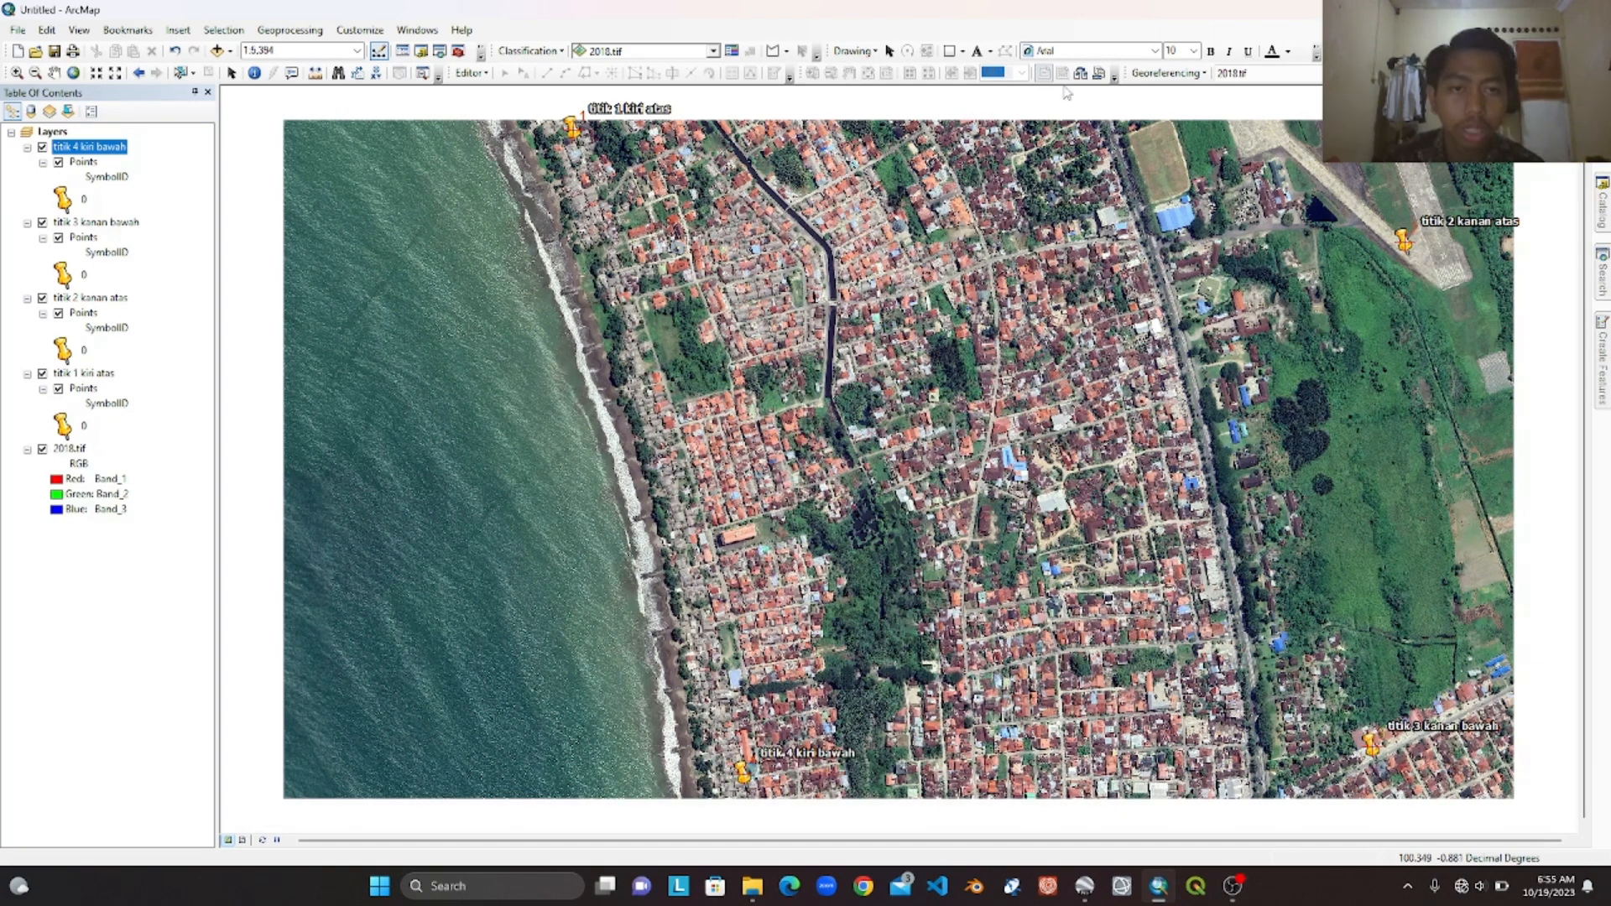
- Start rectifying 2018.tif and browse for the output location to KULIAH, SEMESTER 7, TATA RUANG, APLIKASI TATA RUANG
left_click(1172, 77)
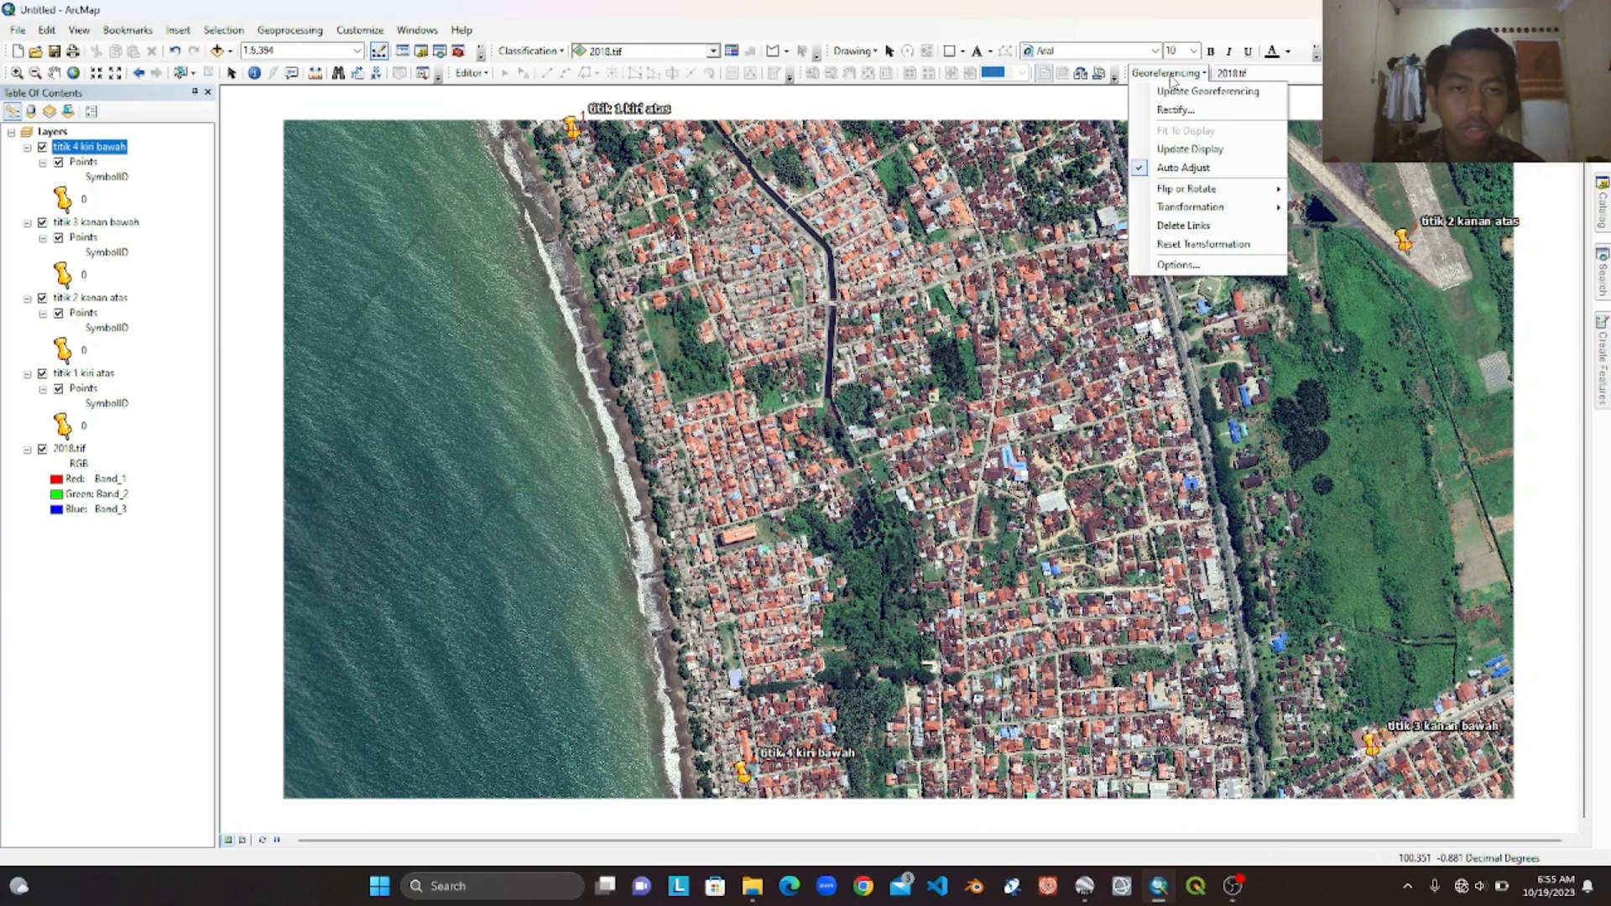
left_click(1187, 113)
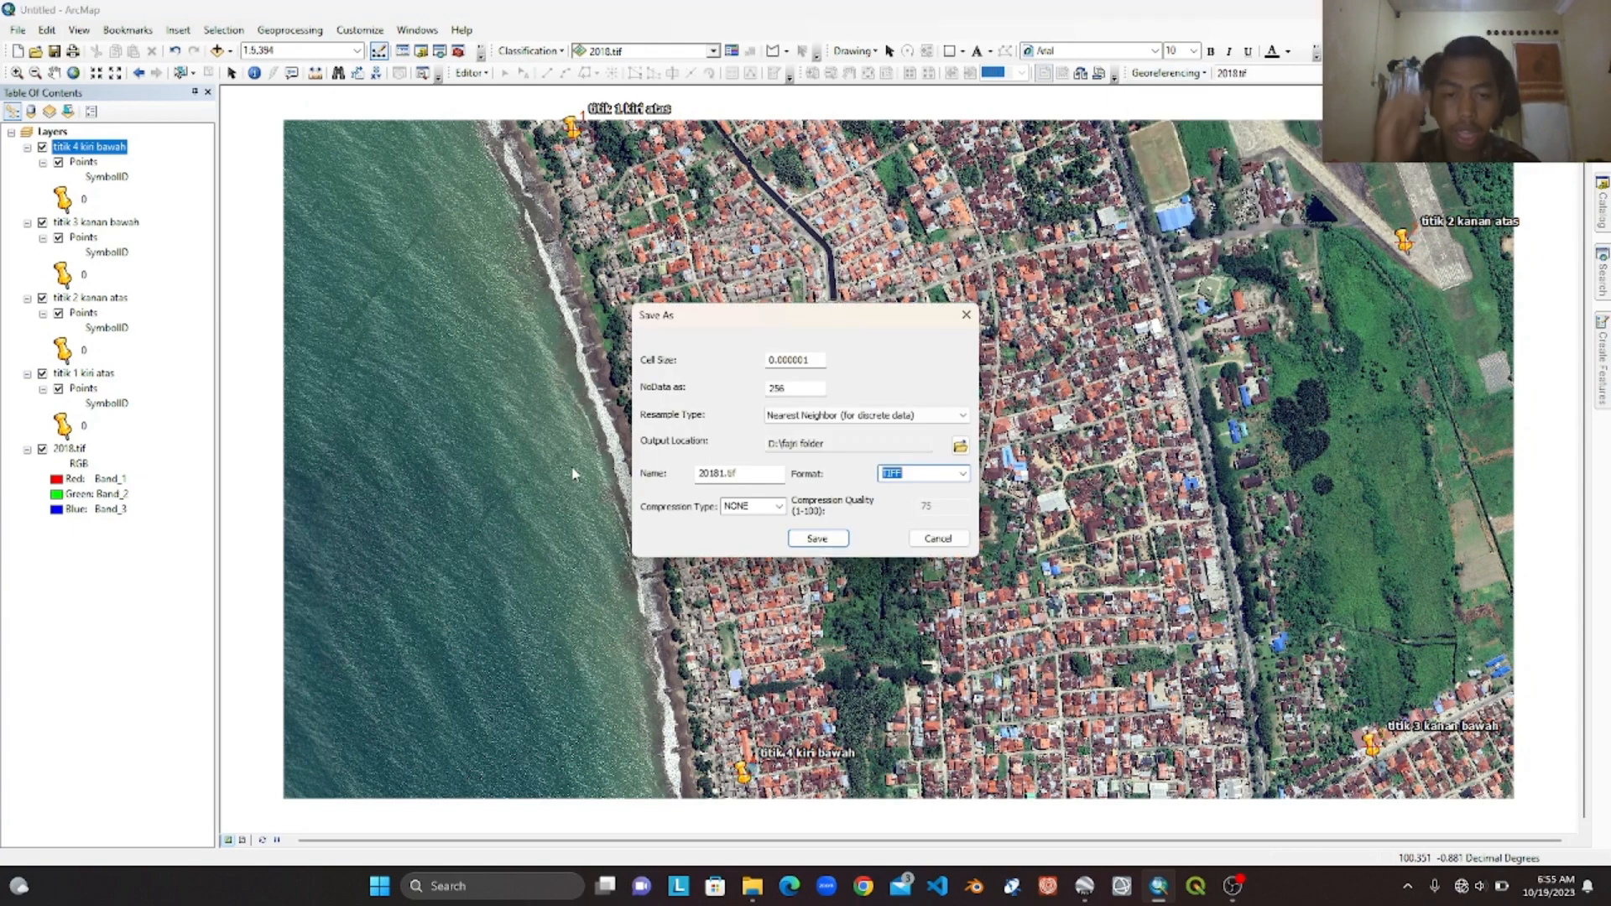
left_click(960, 446)
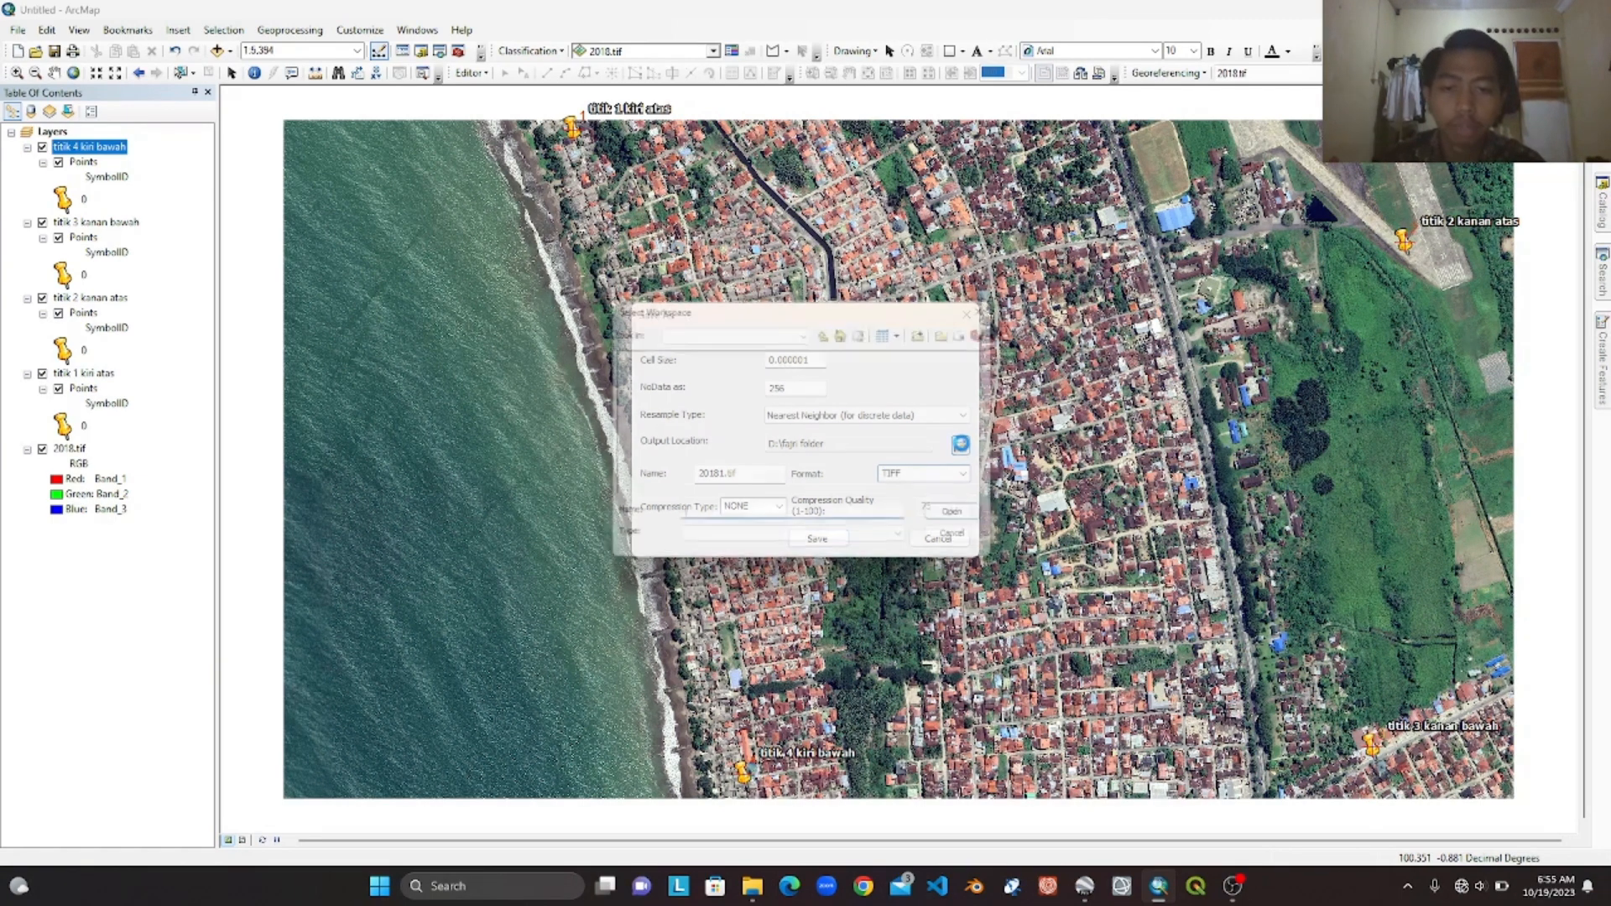
left_click(768, 335)
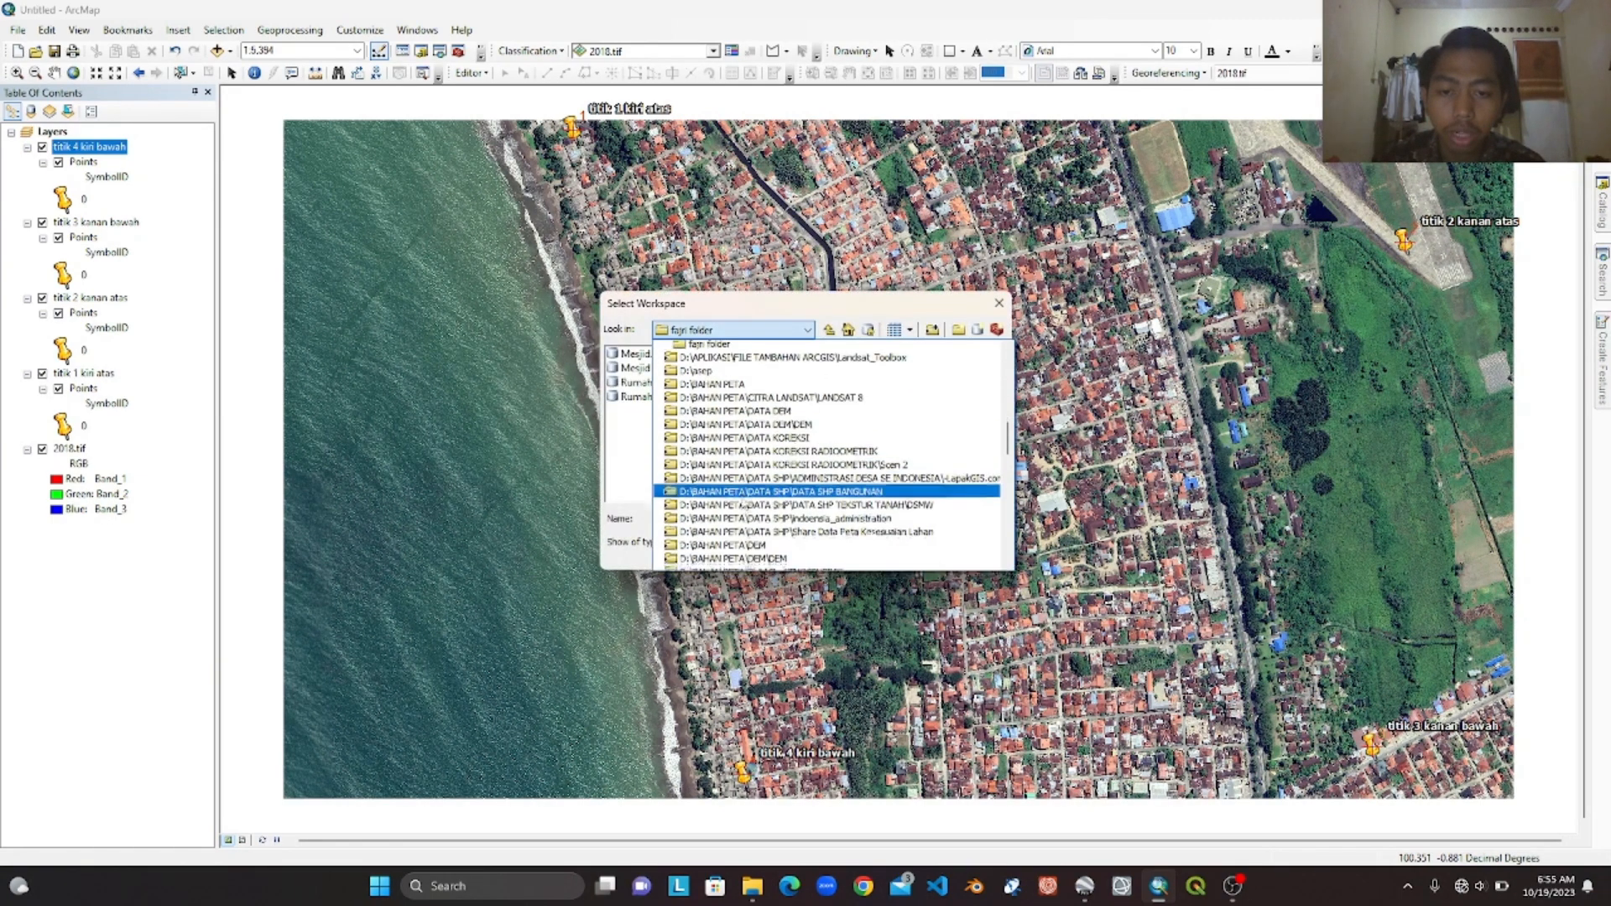
scroll(703, 502, "down", 6)
left_click(700, 483)
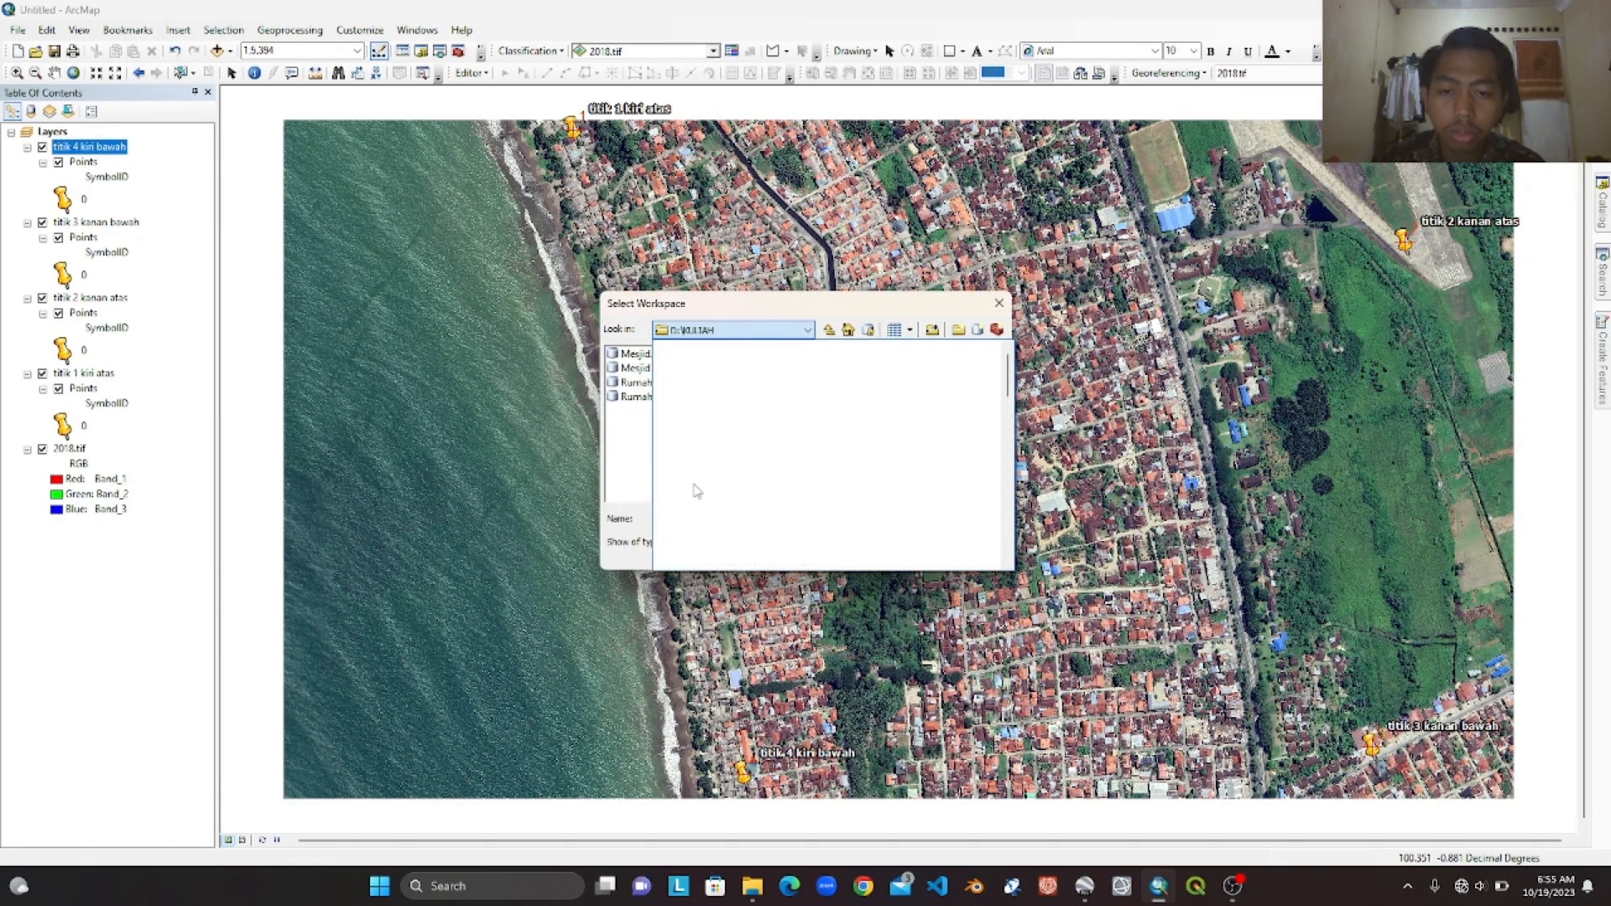
double_click(644, 459)
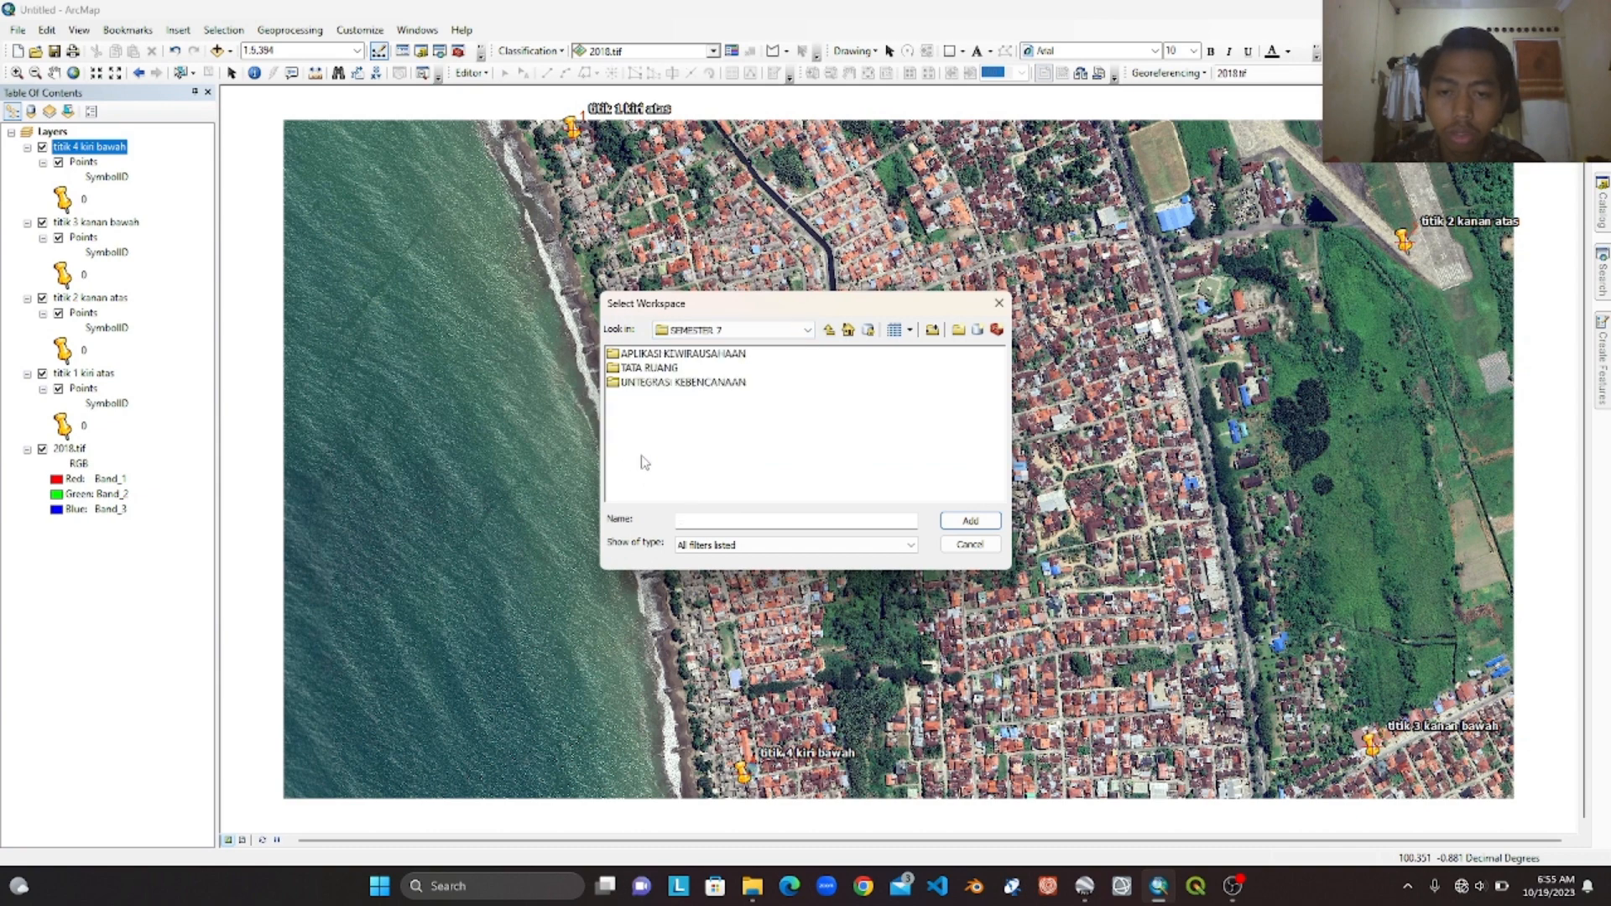
double_click(669, 369)
left_click(663, 355)
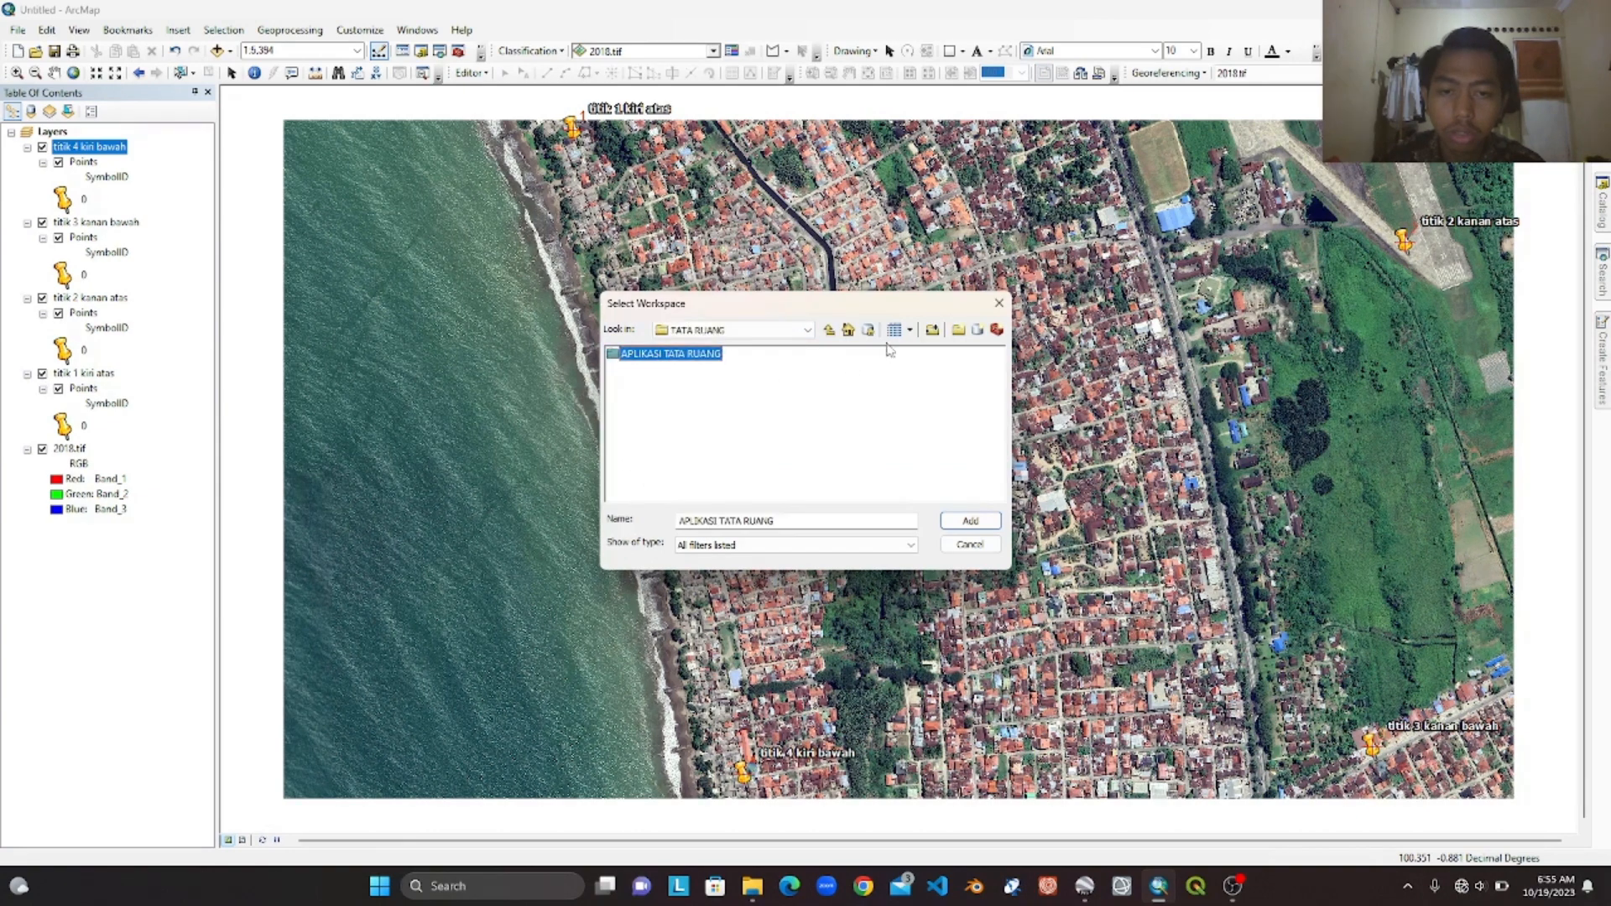
- Create a folder named HASIL KOREKSI inside APLIKASI TATA RUANG and set it as the output location
left_click(958, 332)
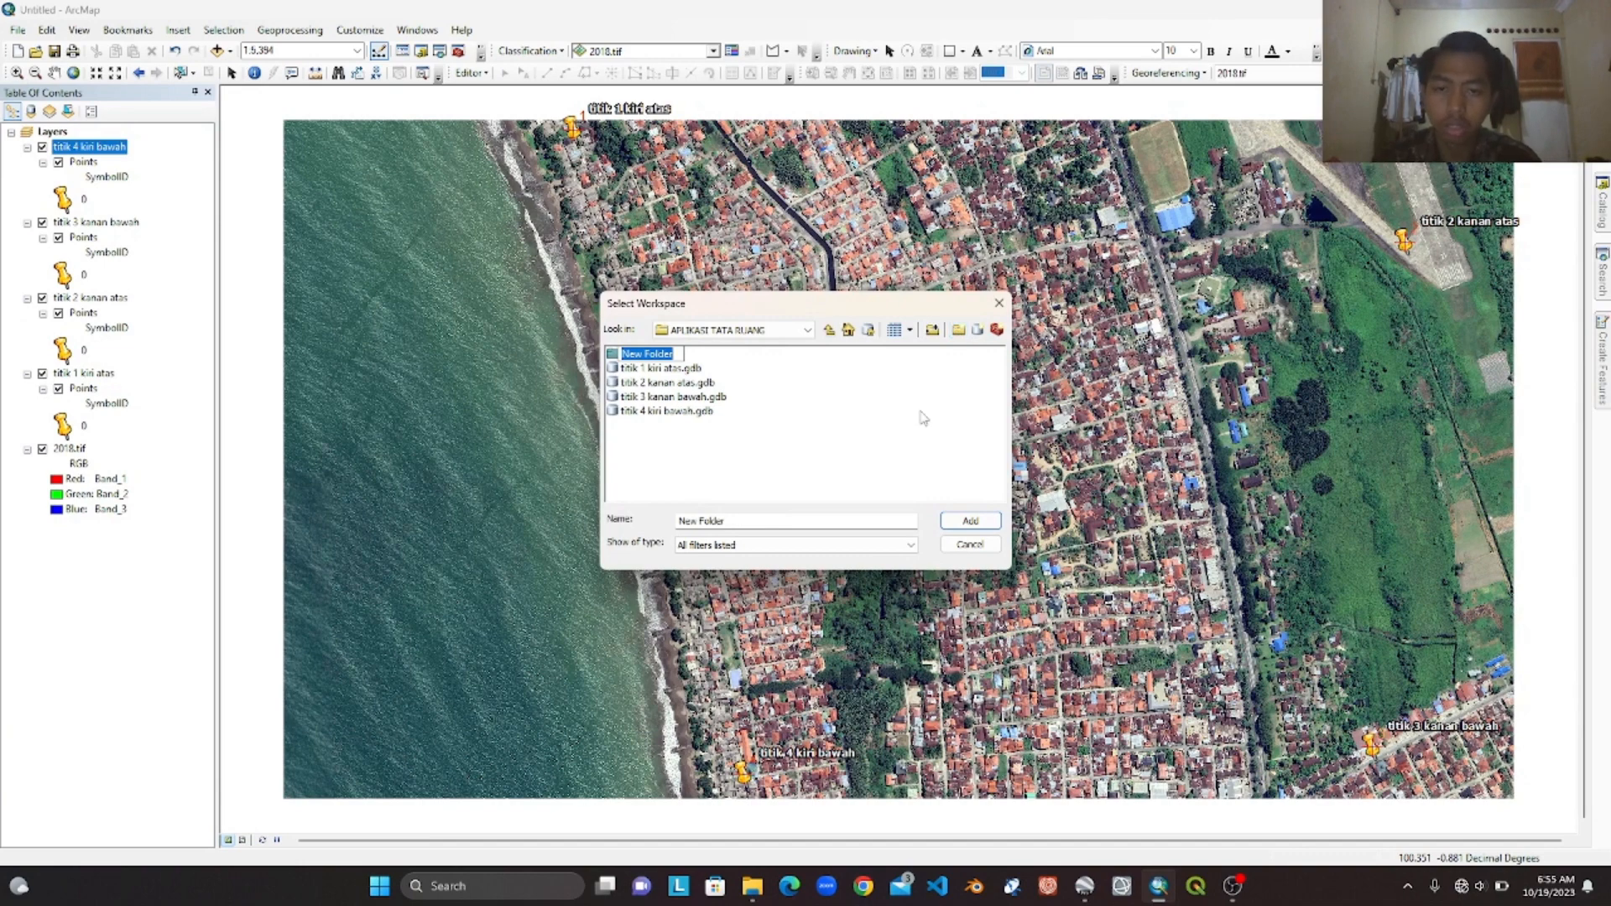
key("Caps_Lock")
type("HASIL")
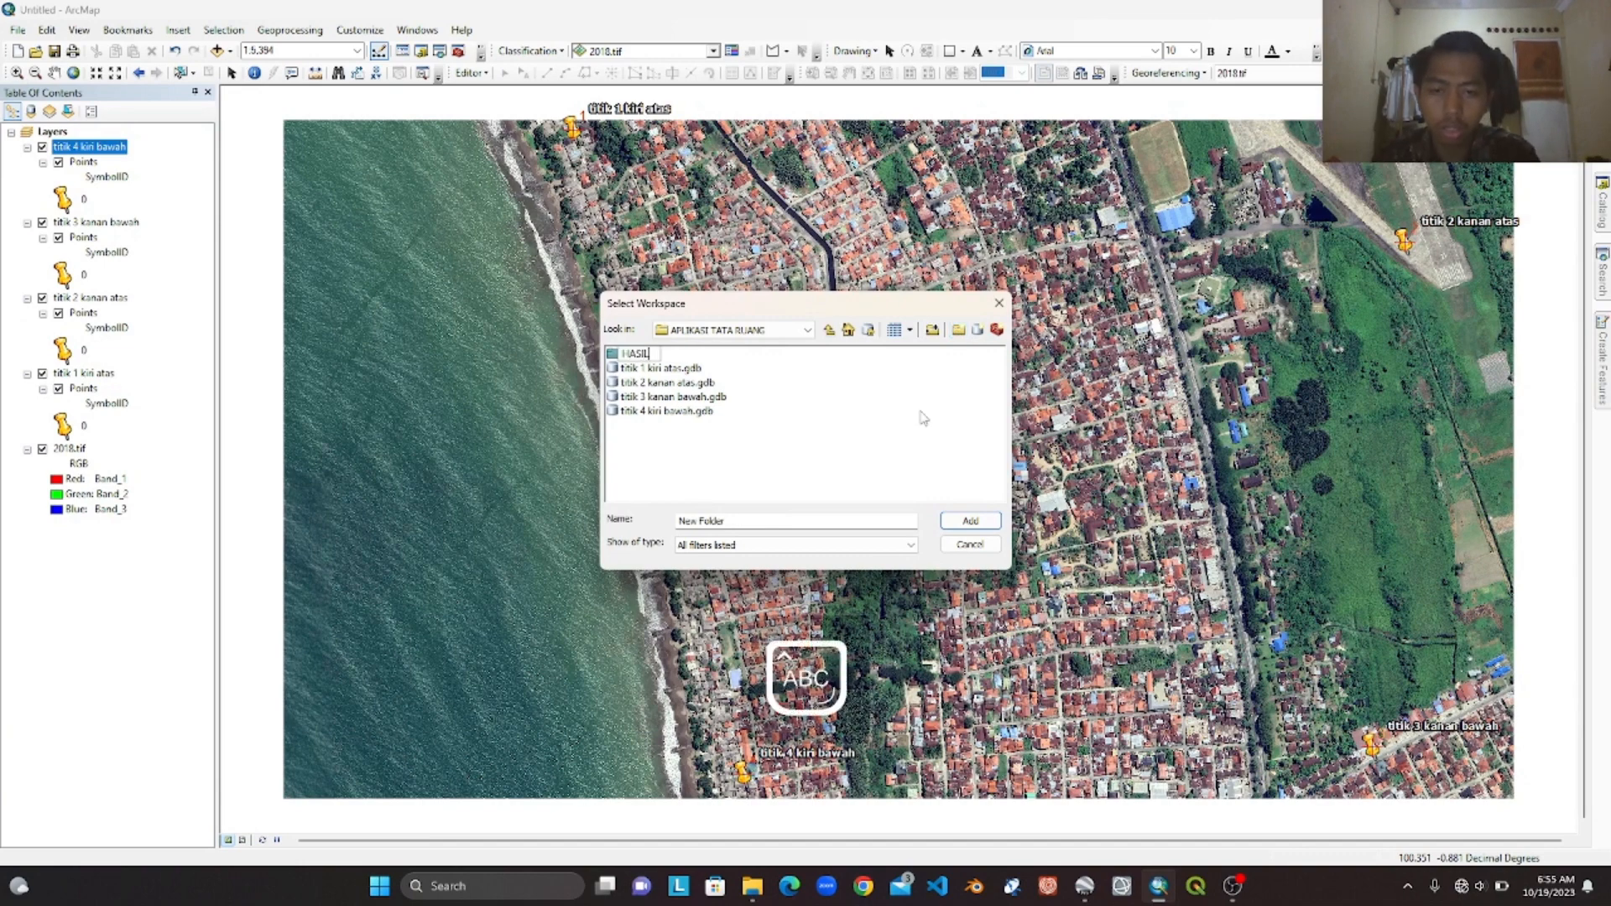
type(" KOREKSI")
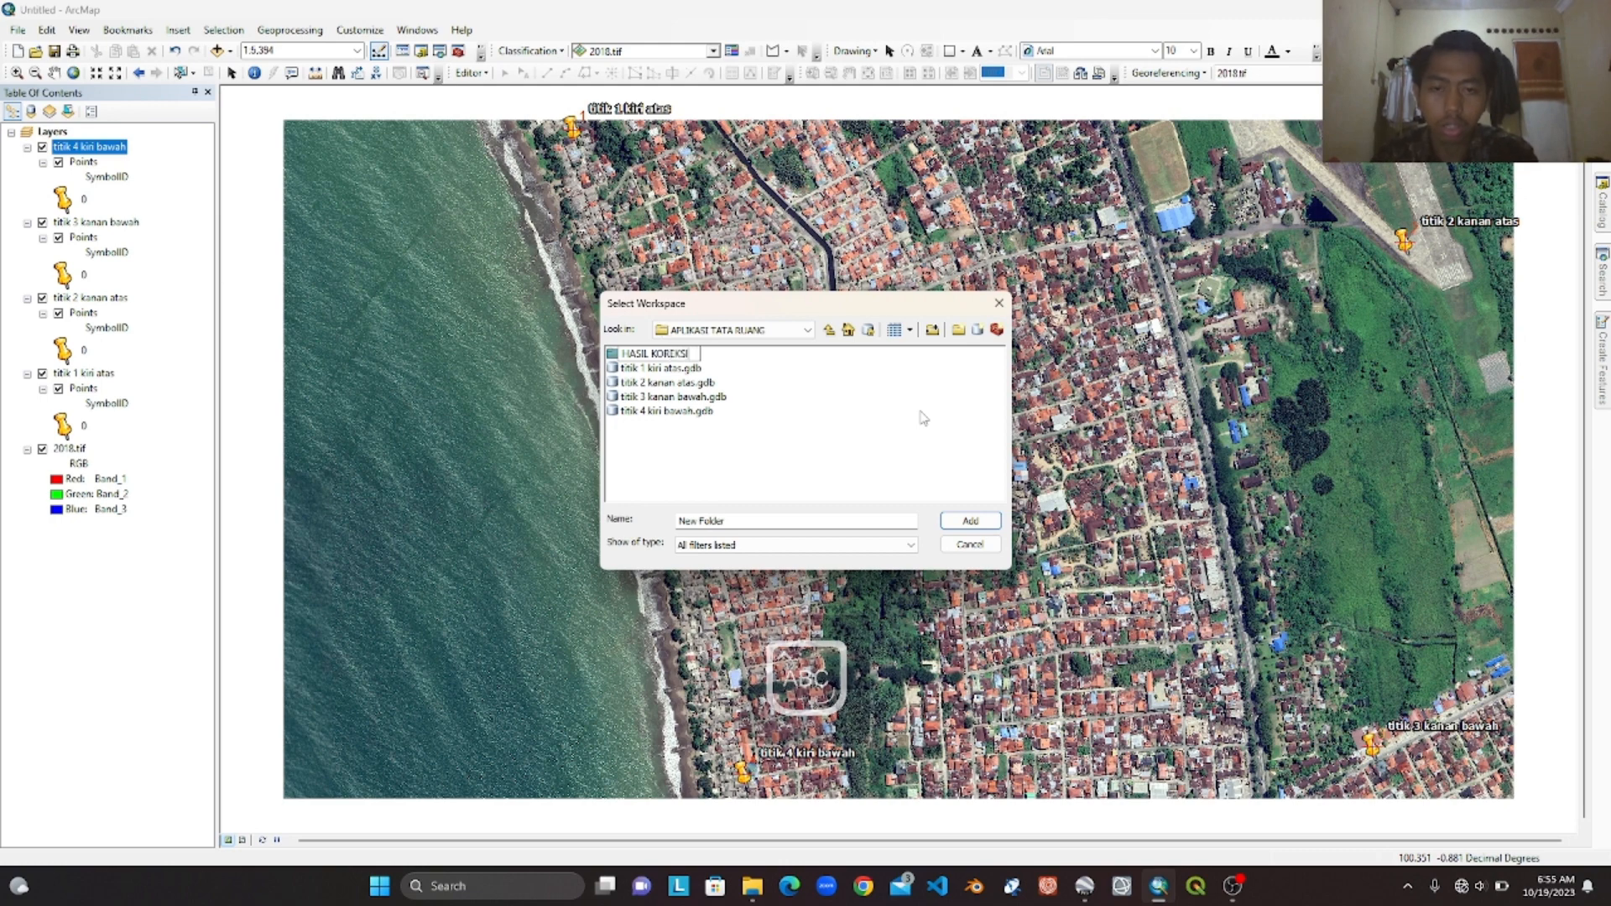
key("Return")
left_click(970, 521)
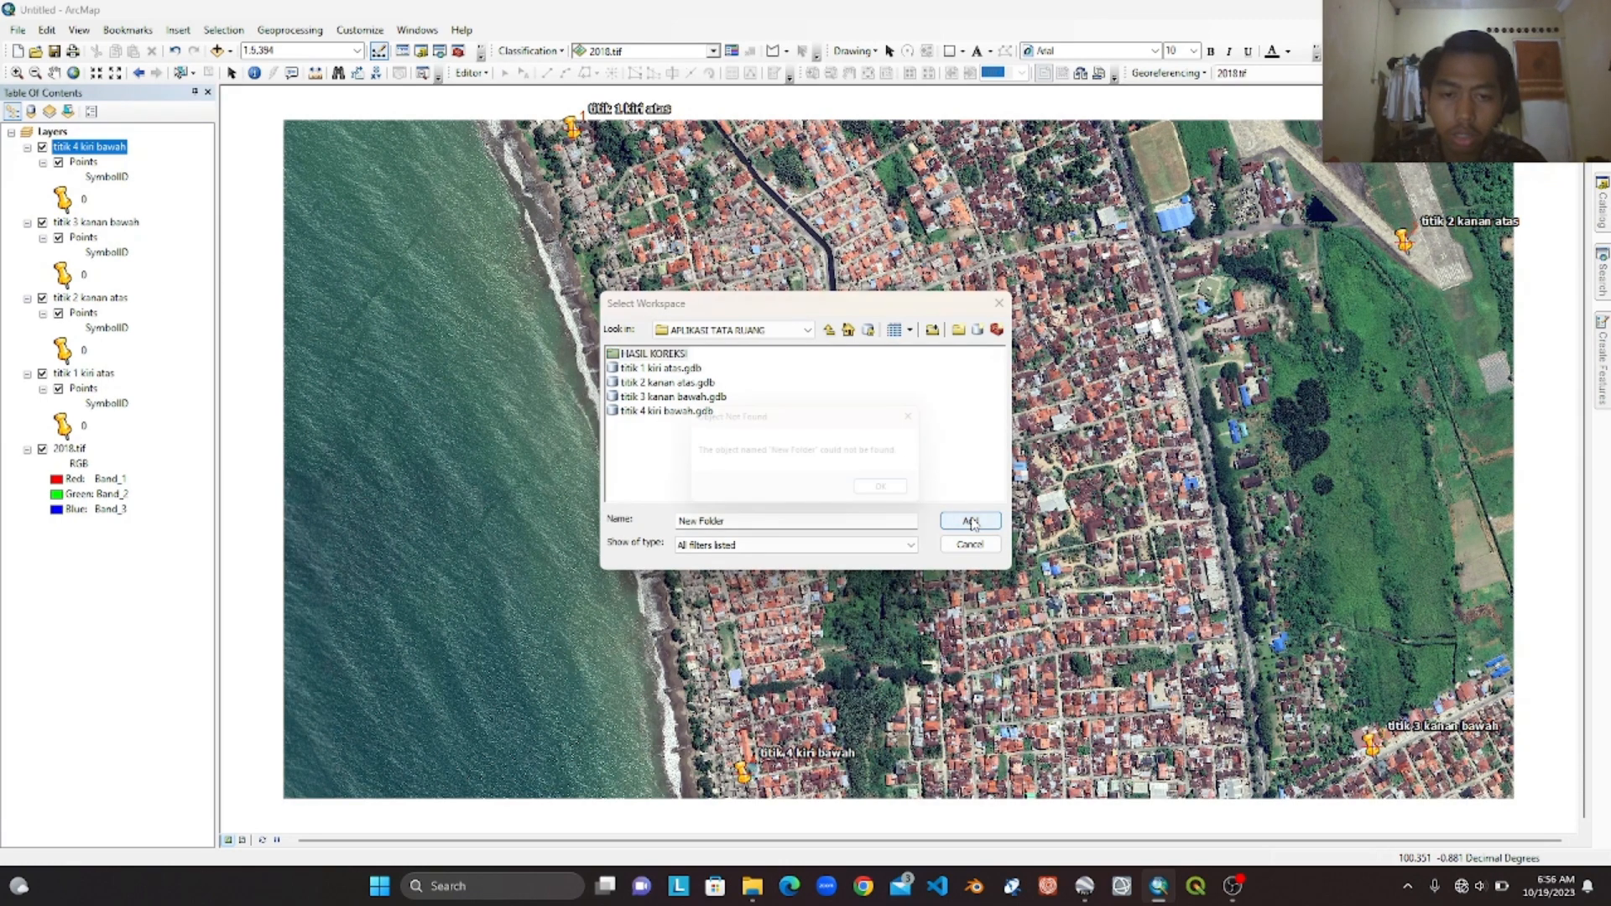
left_click(925, 419)
left_click(681, 357)
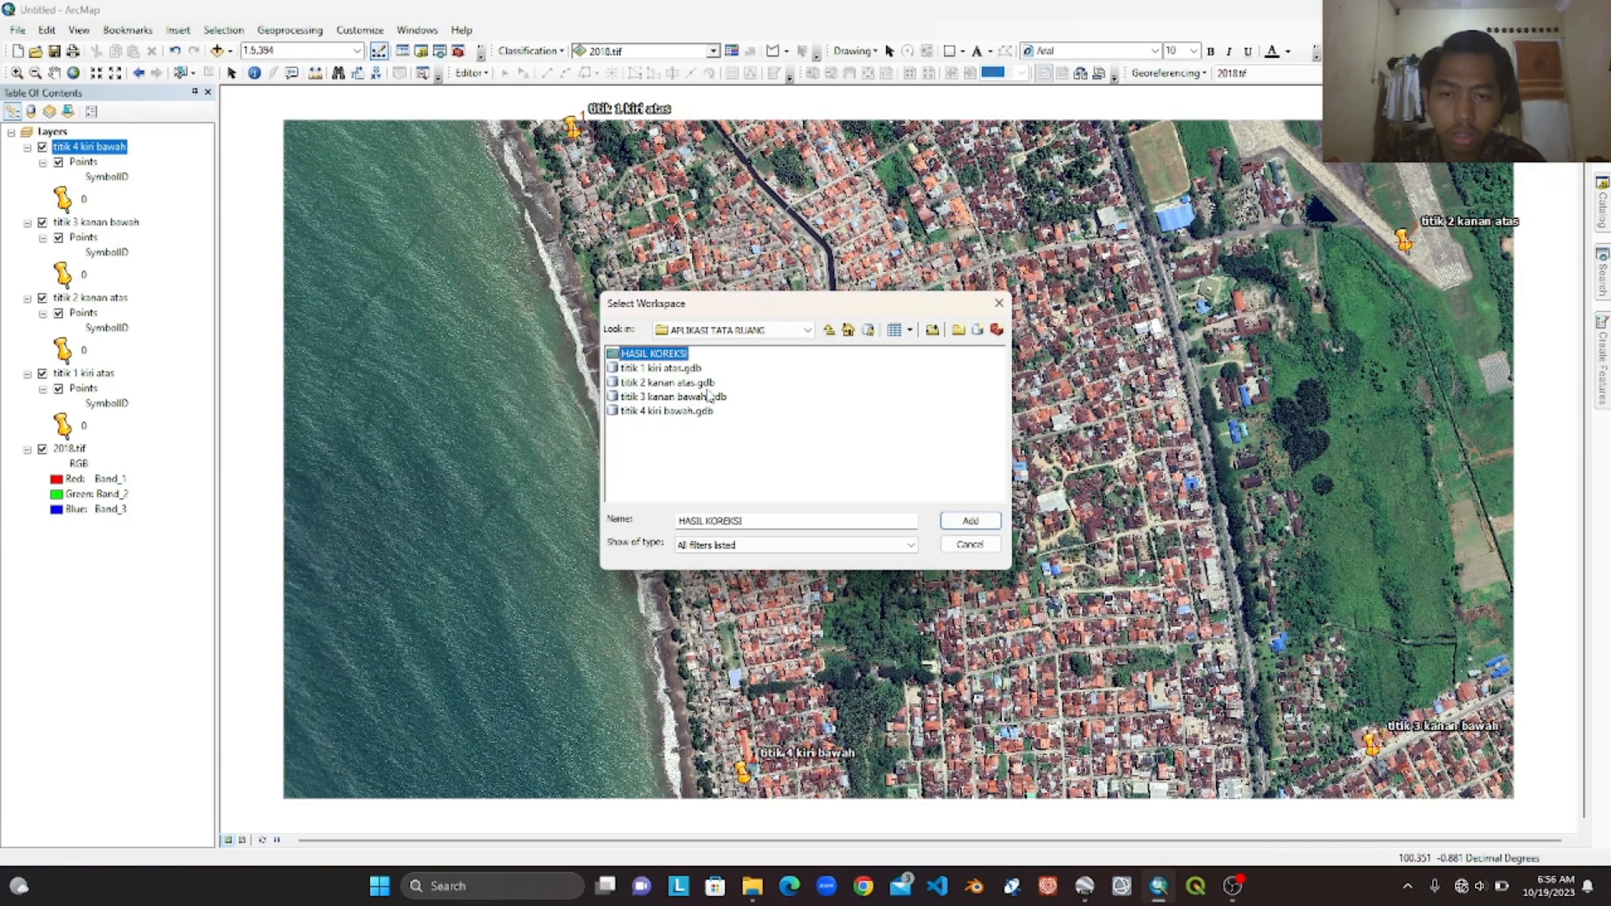
left_click(944, 521)
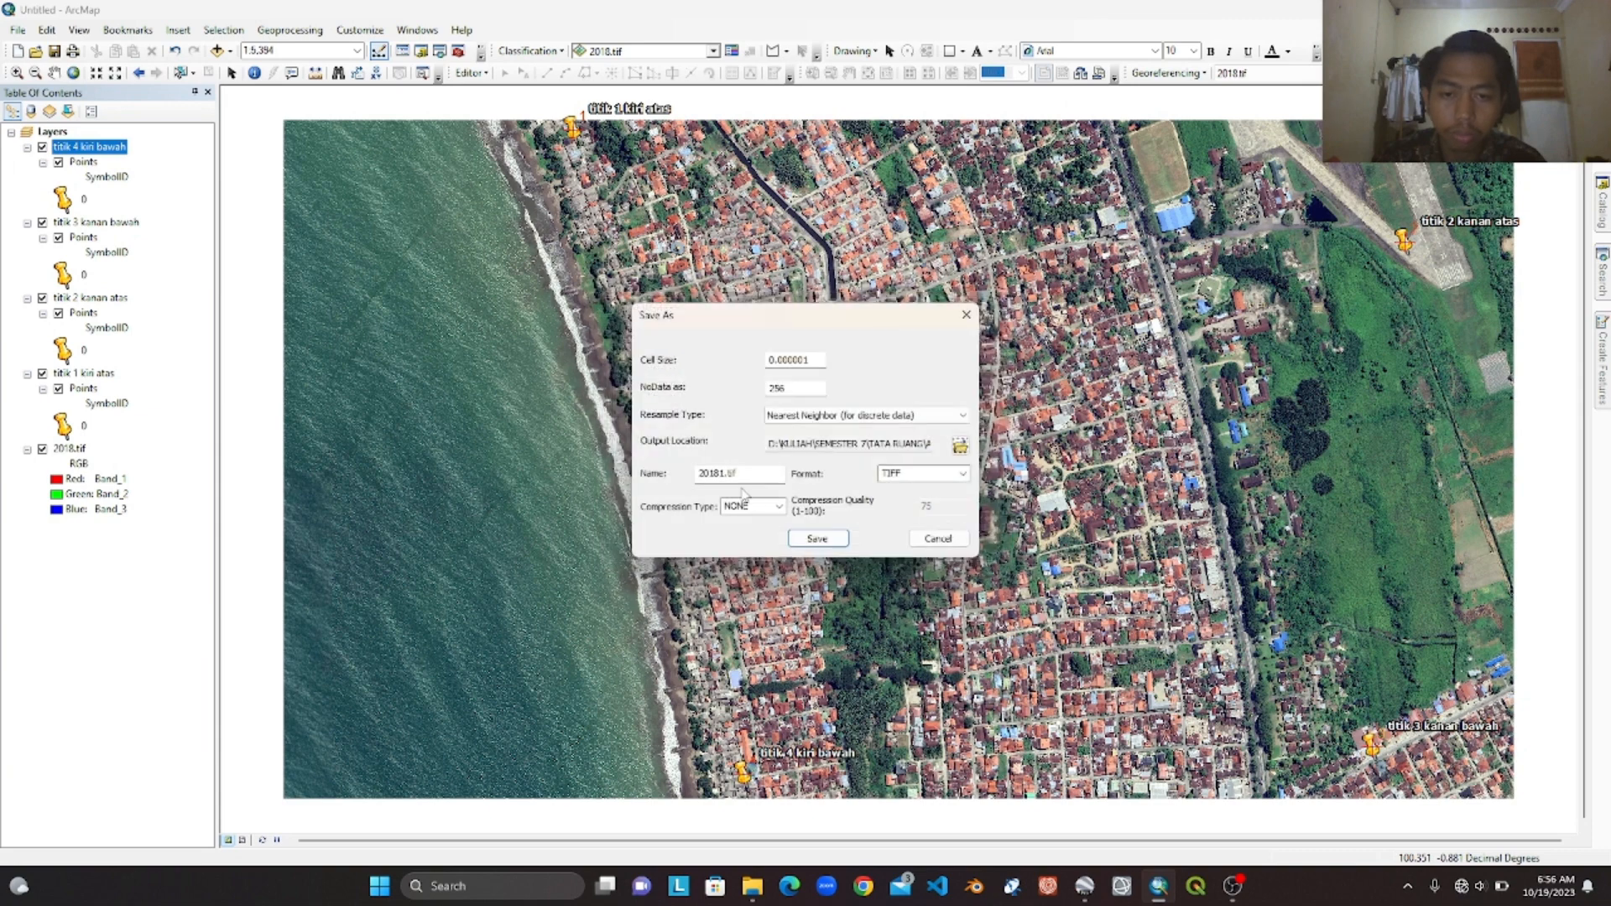
- Name the rectified raster 2018_correct.tif and save it in TIFF format
left_click(723, 474)
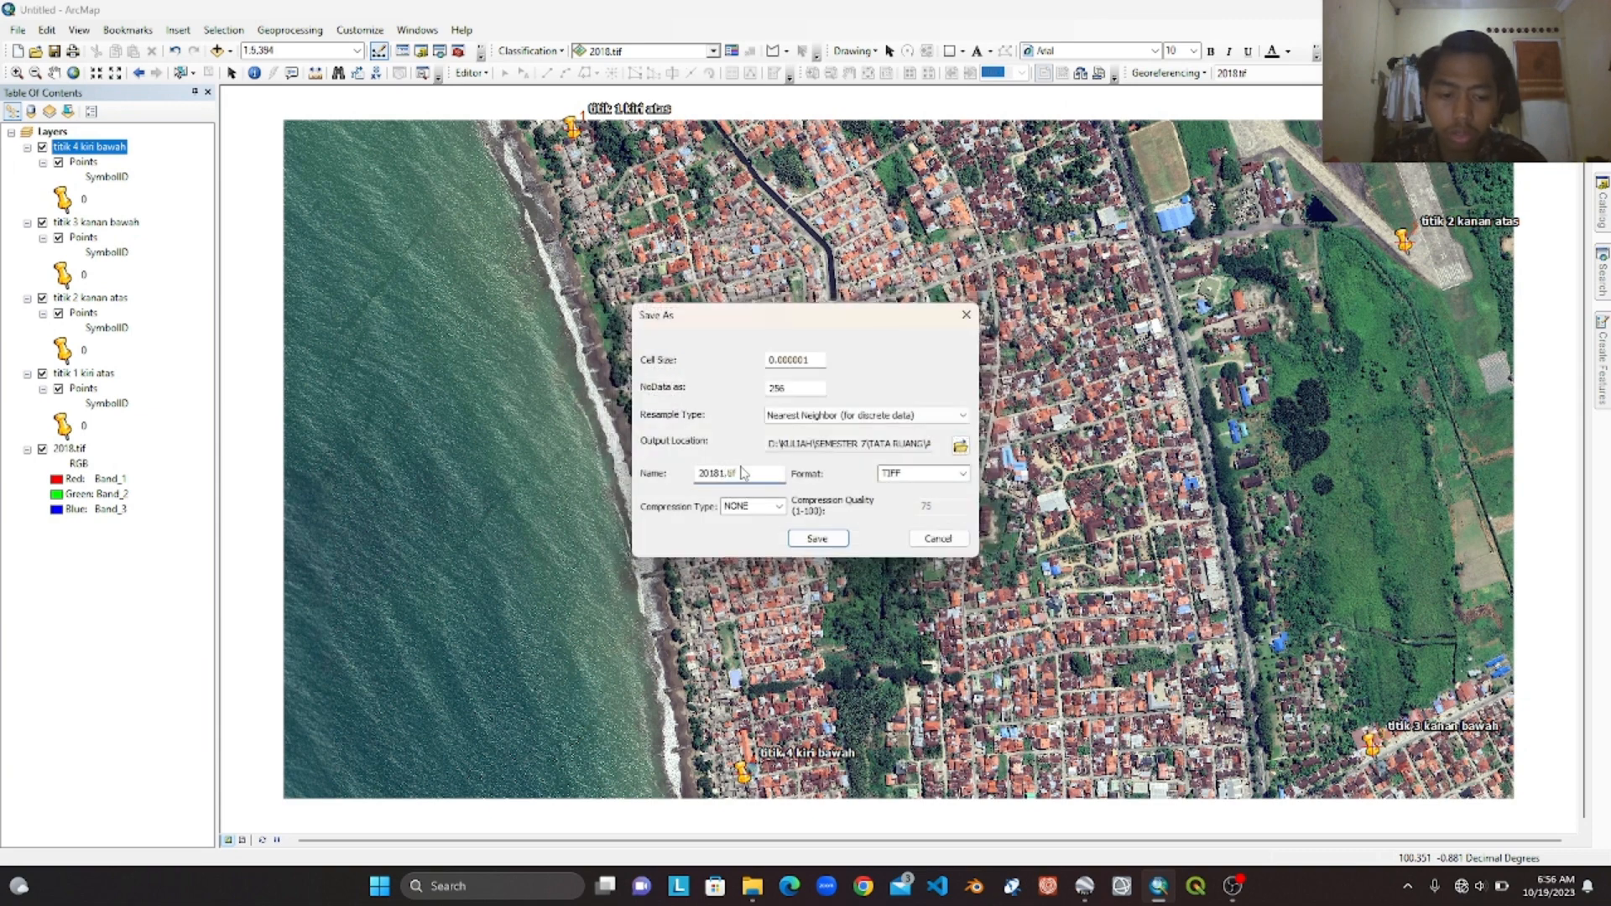
key("BackSpace")
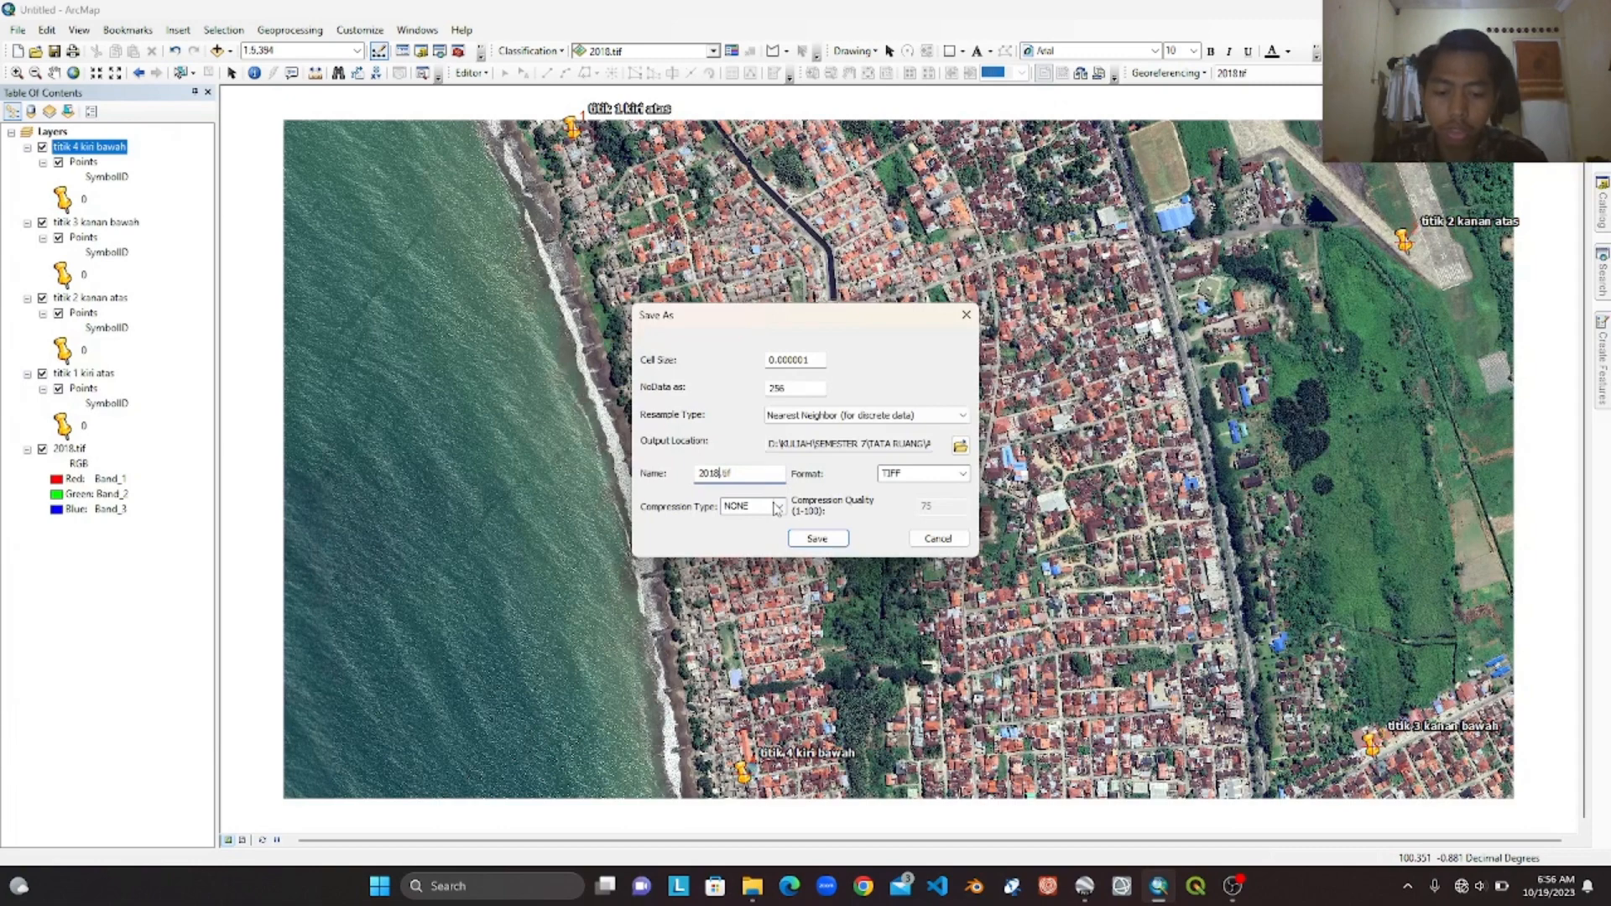
type("_")
type("CORE")
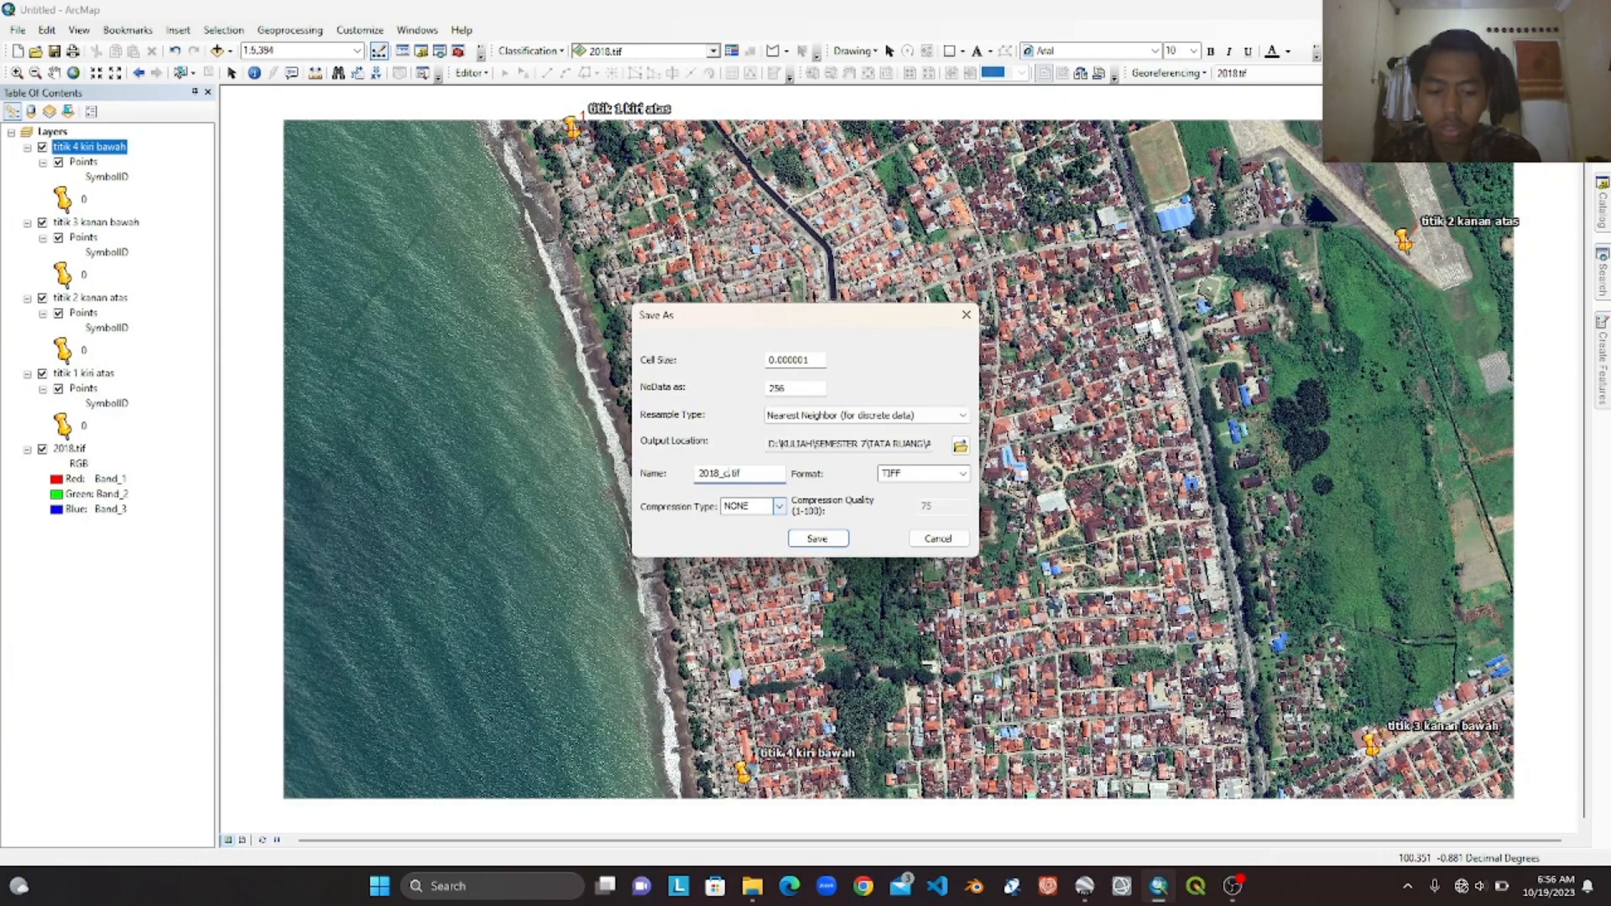
key("BackSpace")
key("BackSpace")
key("BackSpace")
key("Caps_Lock")
type("o")
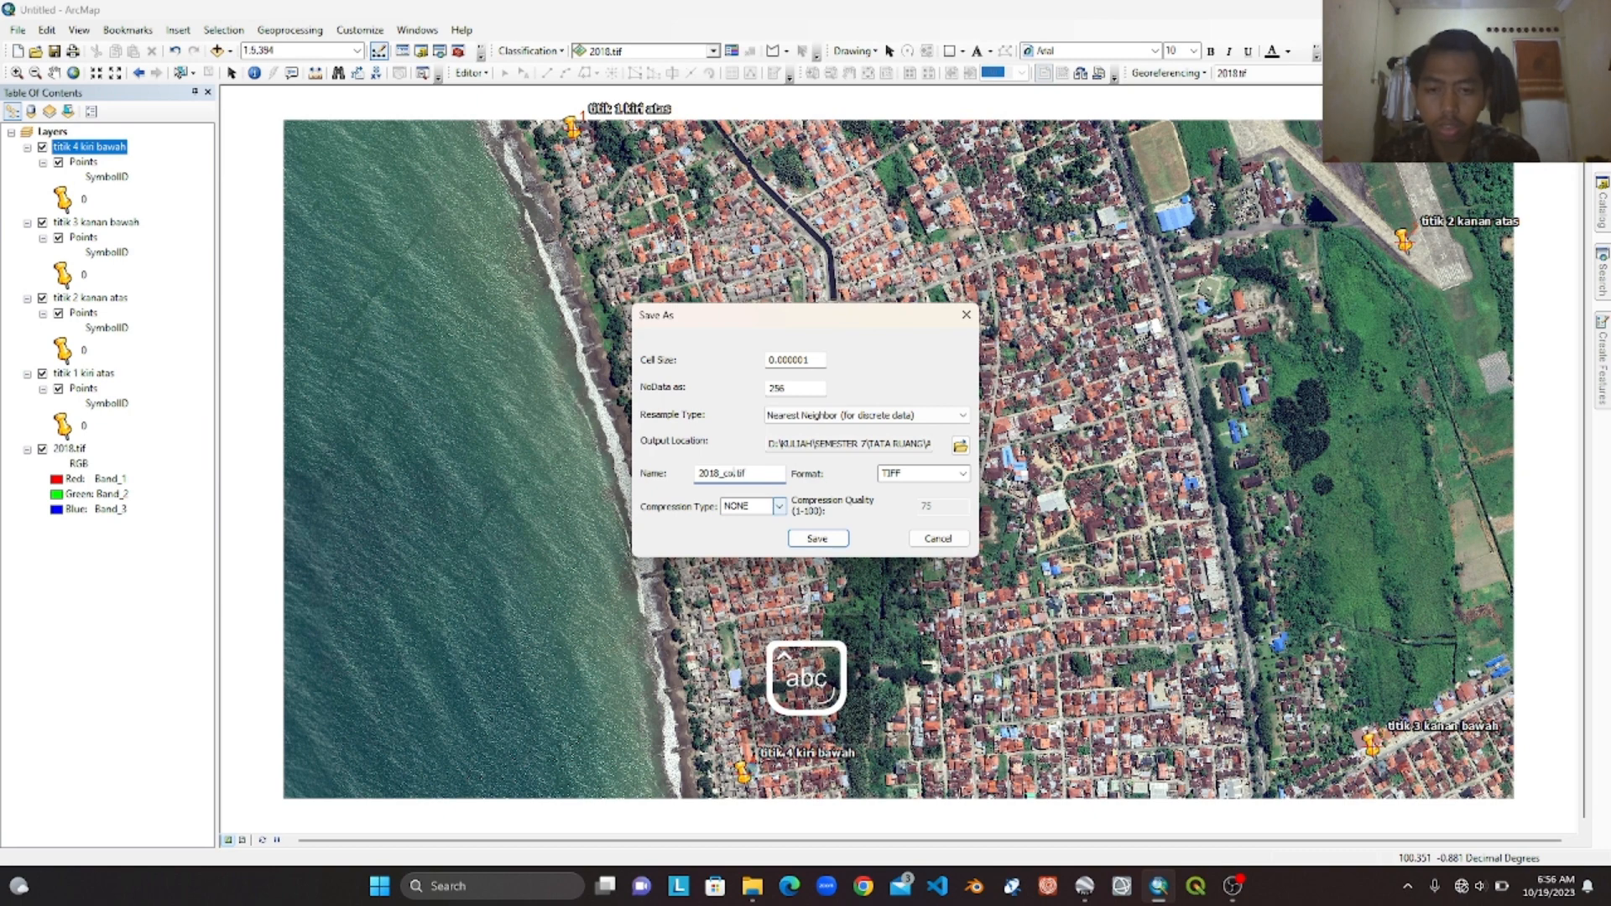
type("rect")
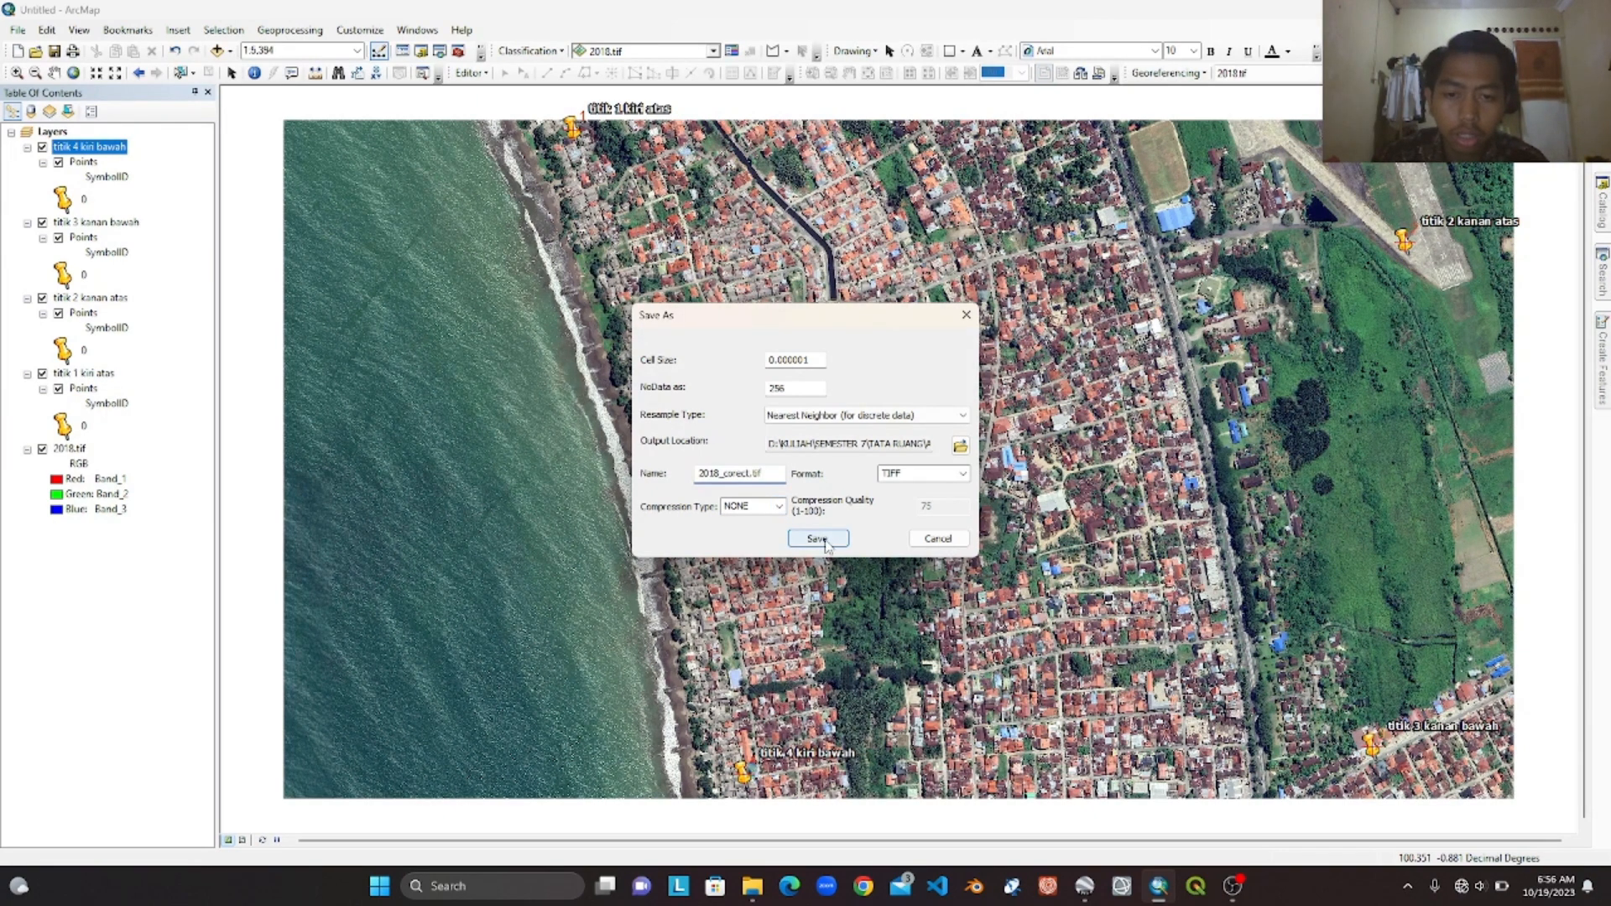
left_click(825, 541)
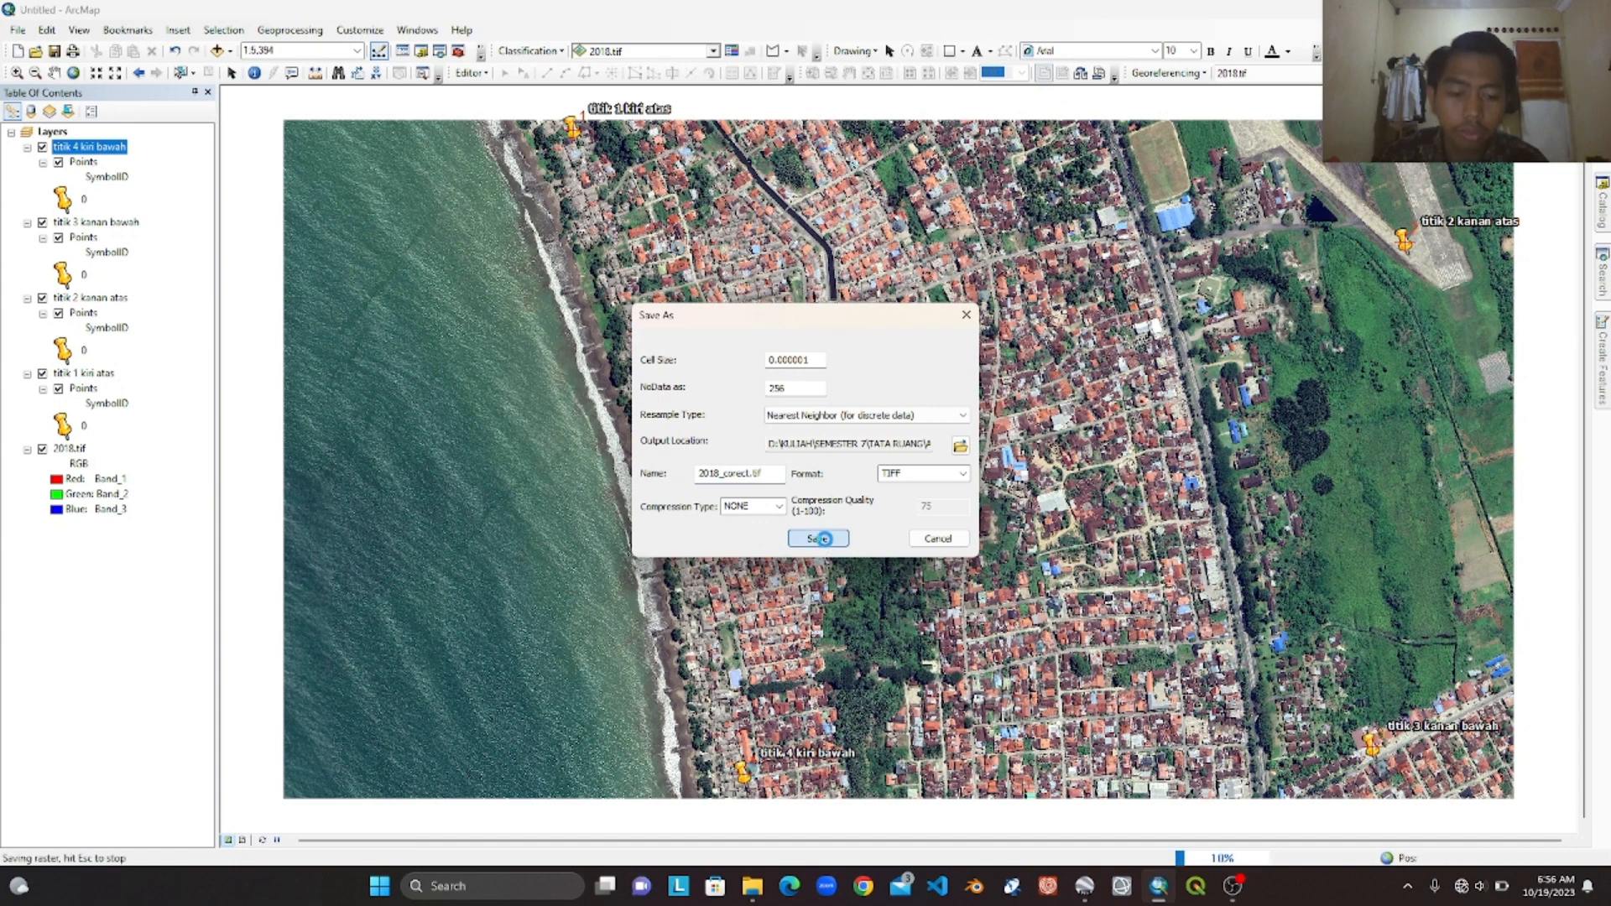
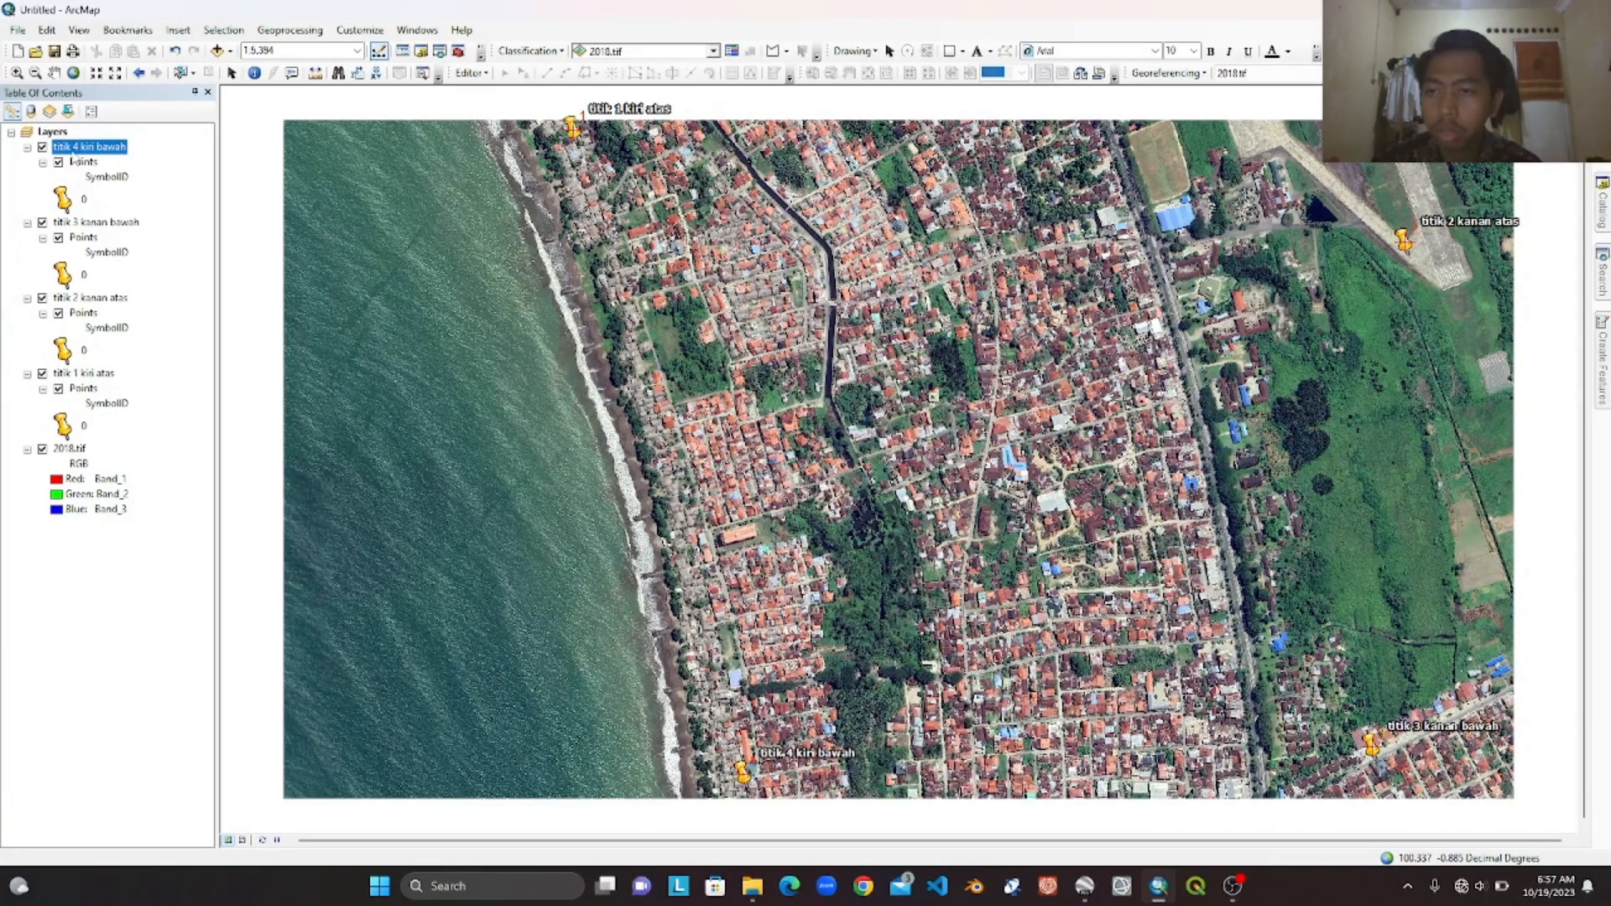
- Remove the four titik point layers and 2018.tif from the map
left_click(72, 457, "shift")
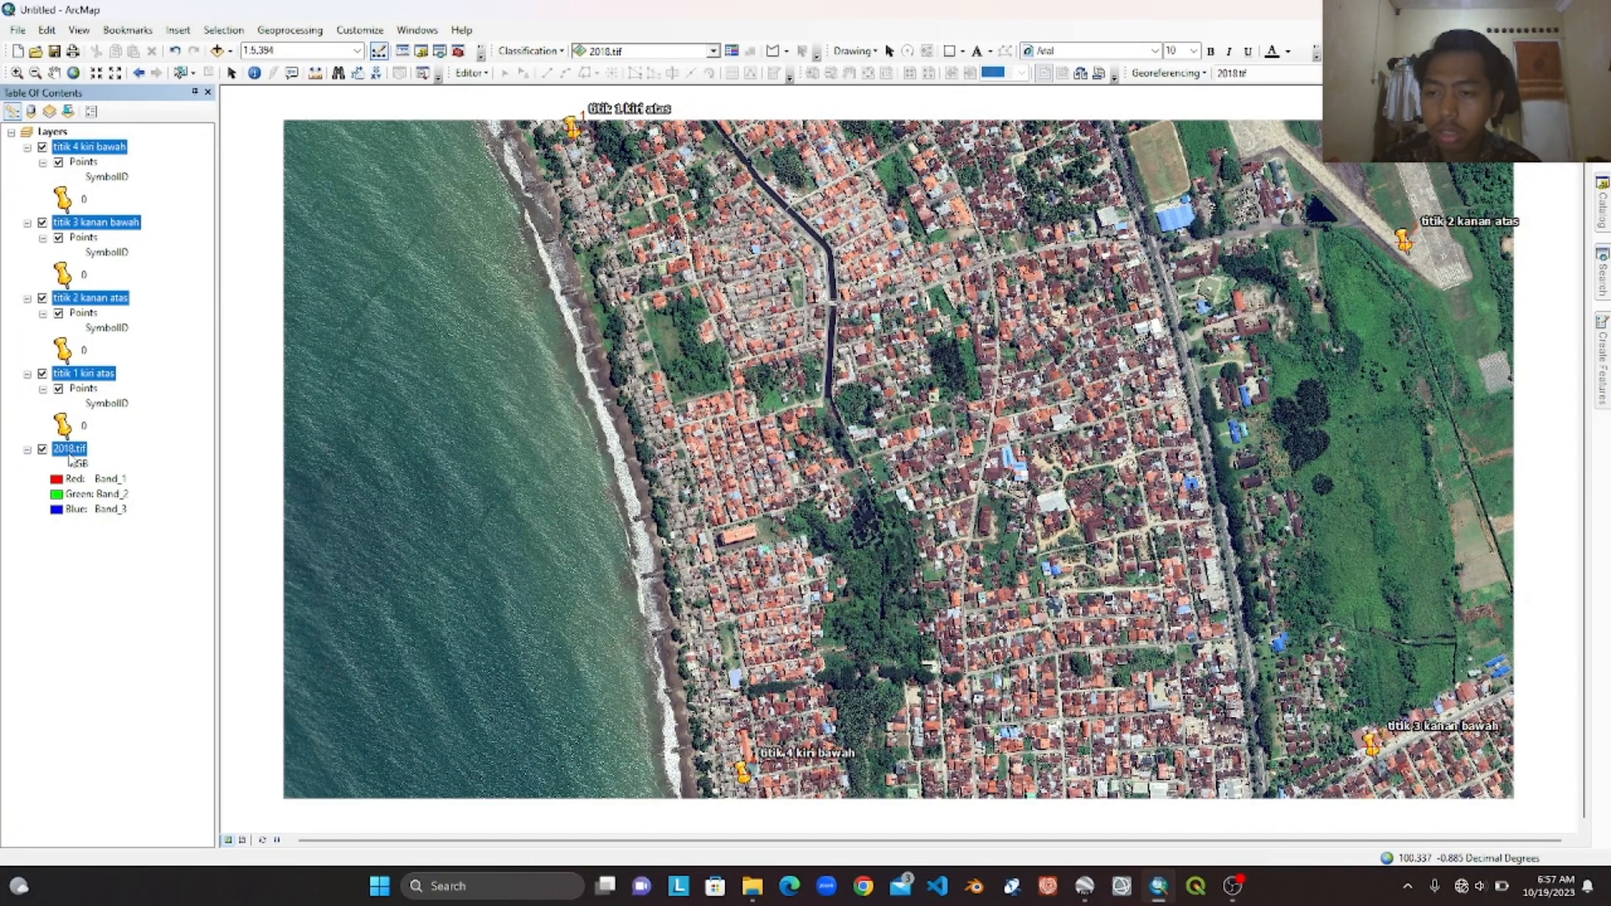
right_click(72, 457)
left_click(113, 482)
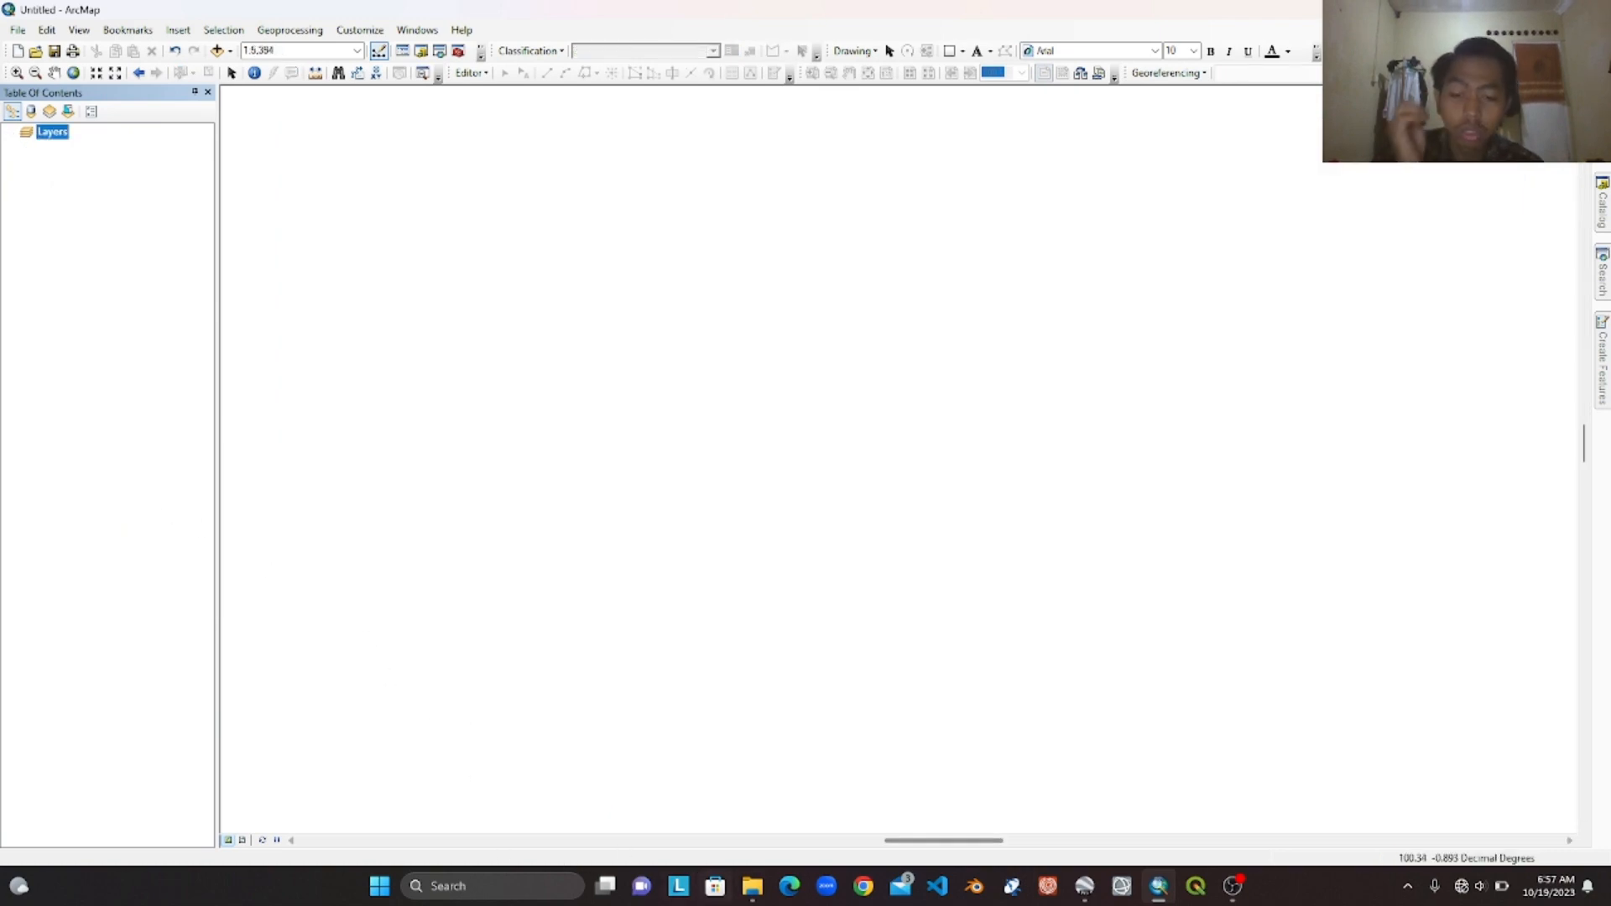
- Add 2018_corect.tif from the HASIL KOREKSI folder inside APLIKASI TATA RUANG to the map
left_click(752, 797)
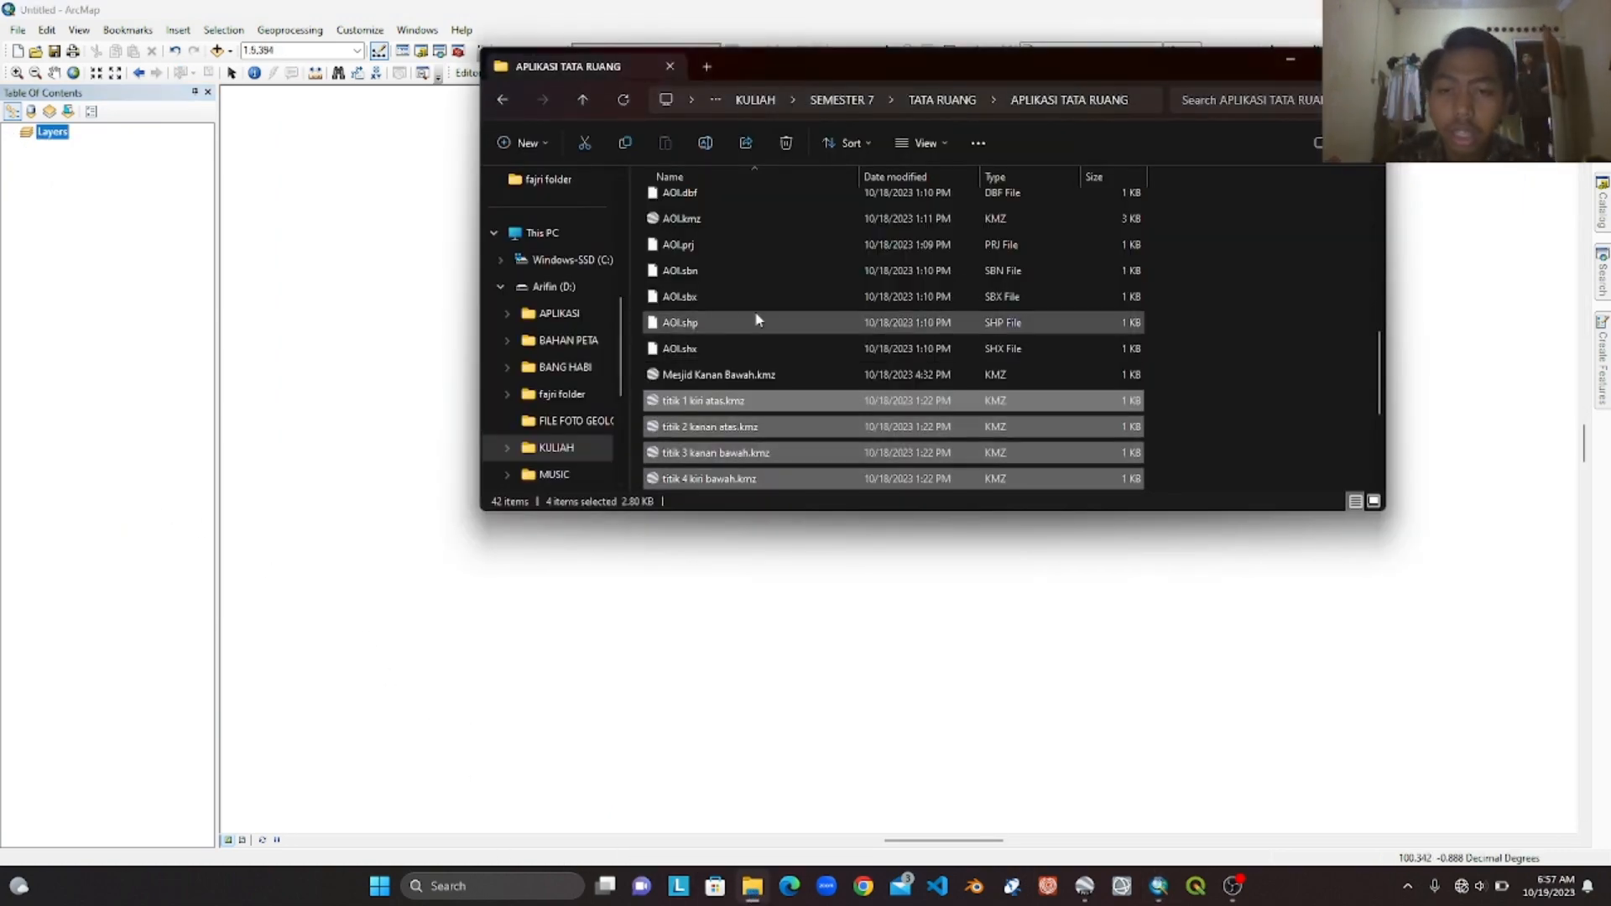
scroll(755, 322, "down", 3)
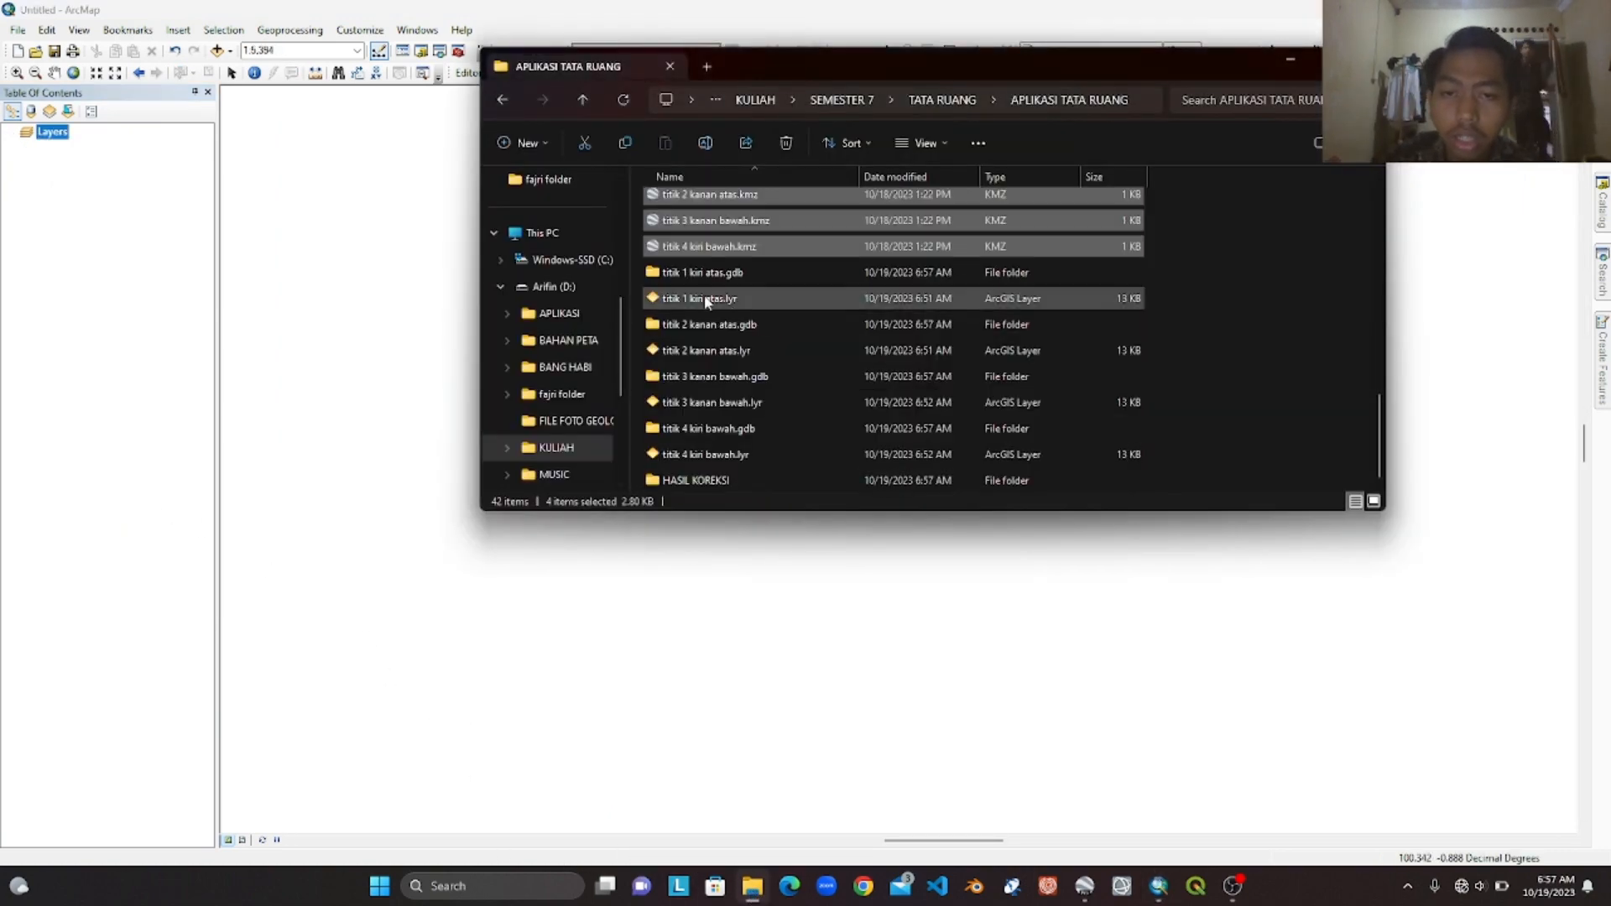
left_click(581, 101)
double_click(744, 204)
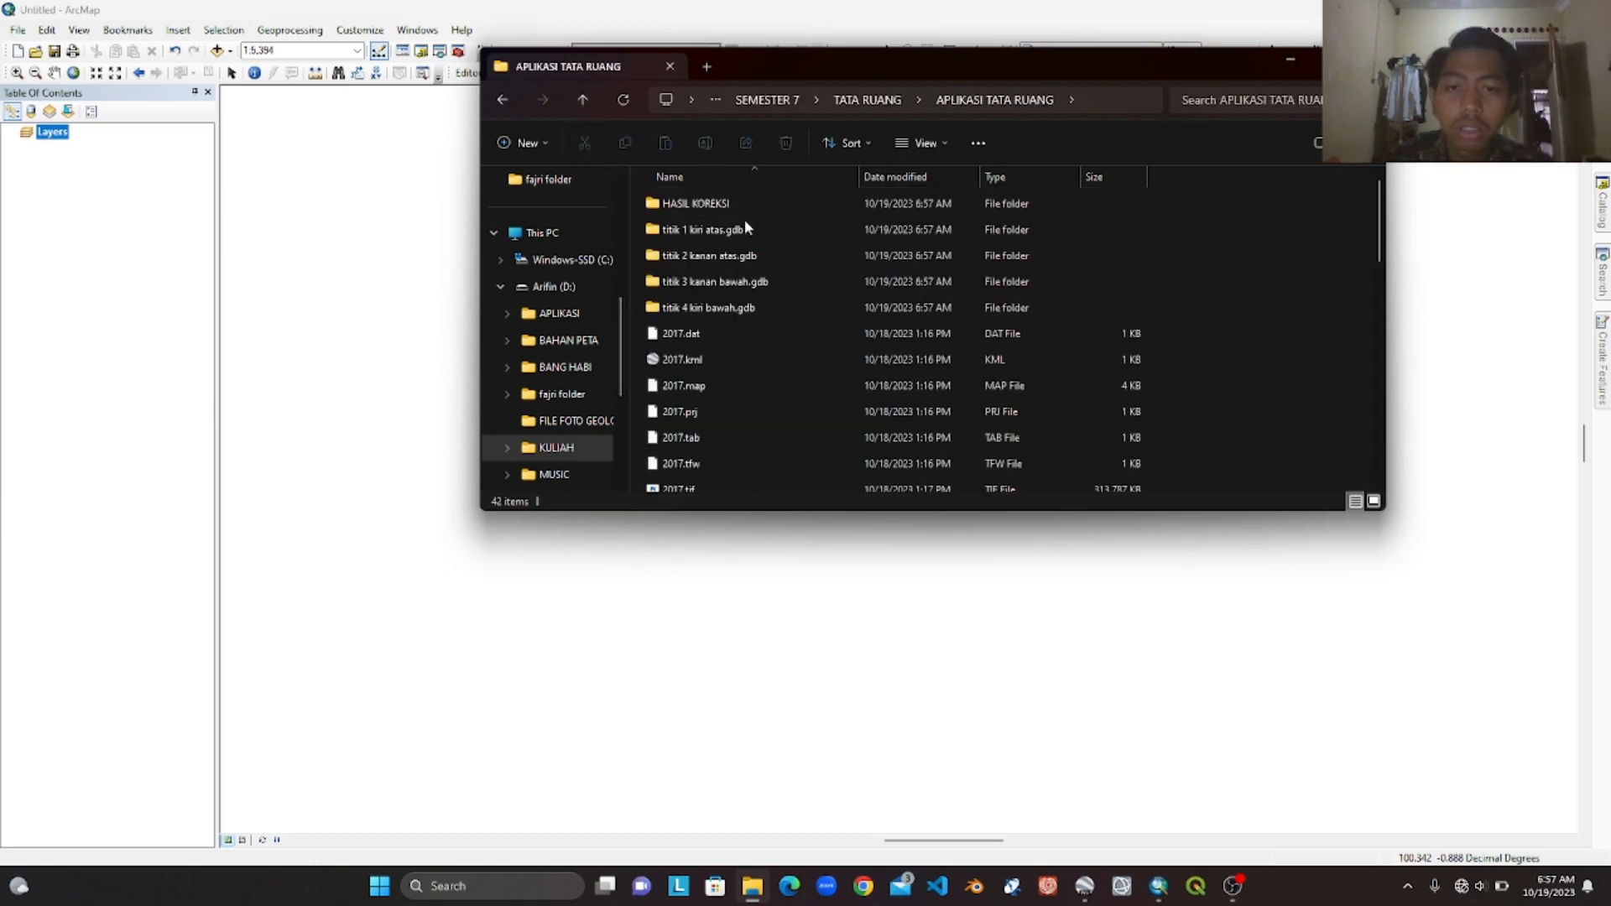
double_click(729, 204)
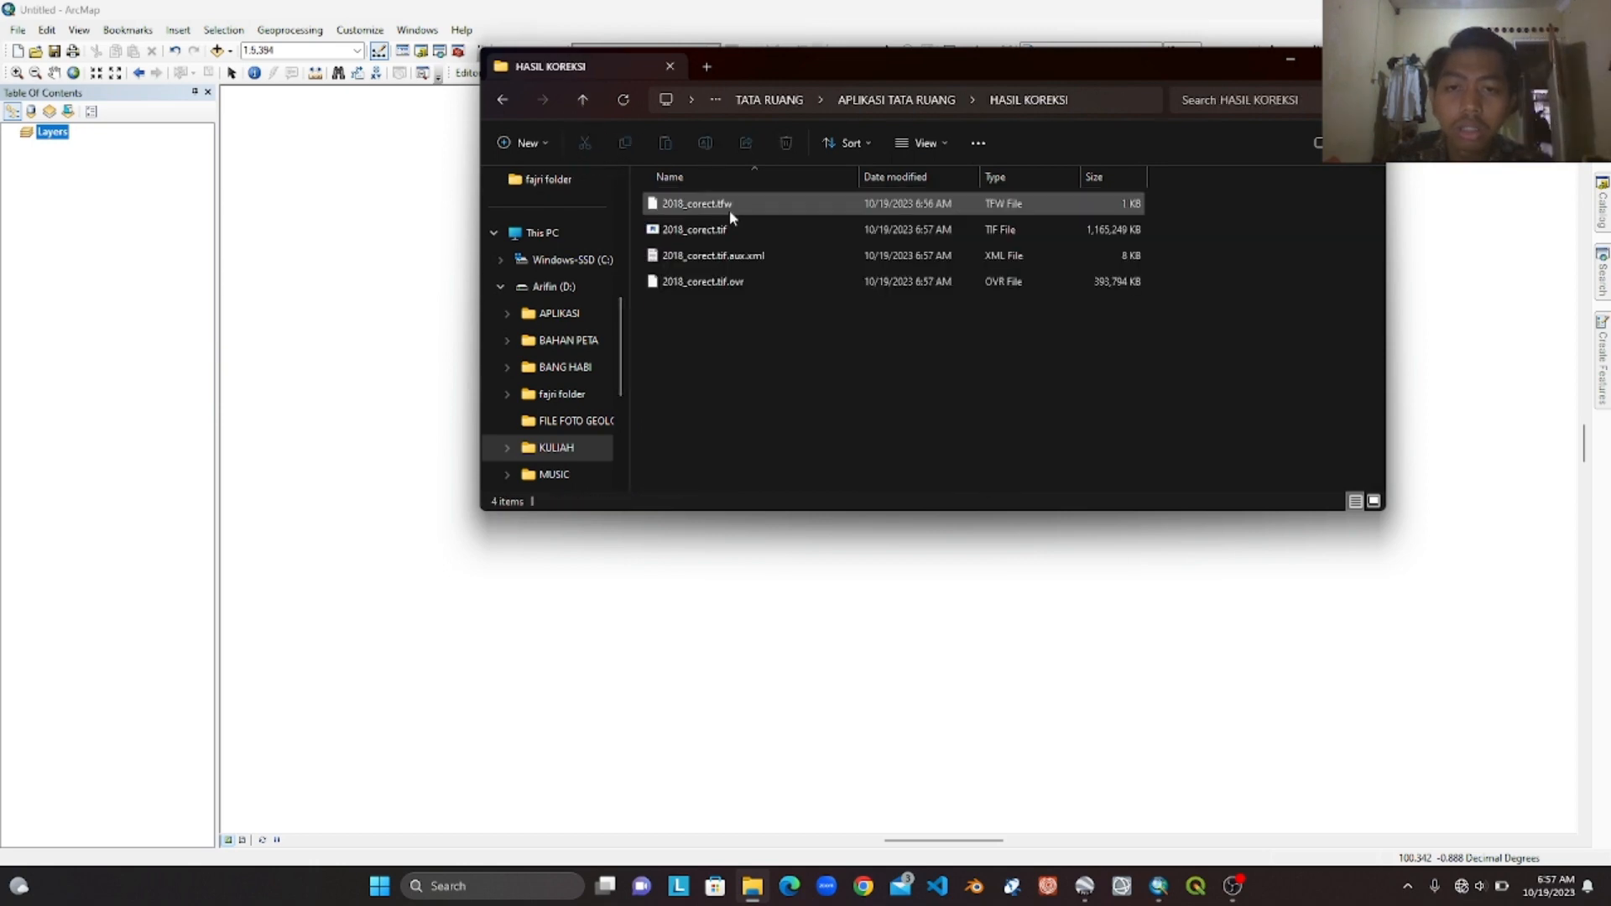
left_click(707, 232)
left_click_drag(708, 235, 806, 662)
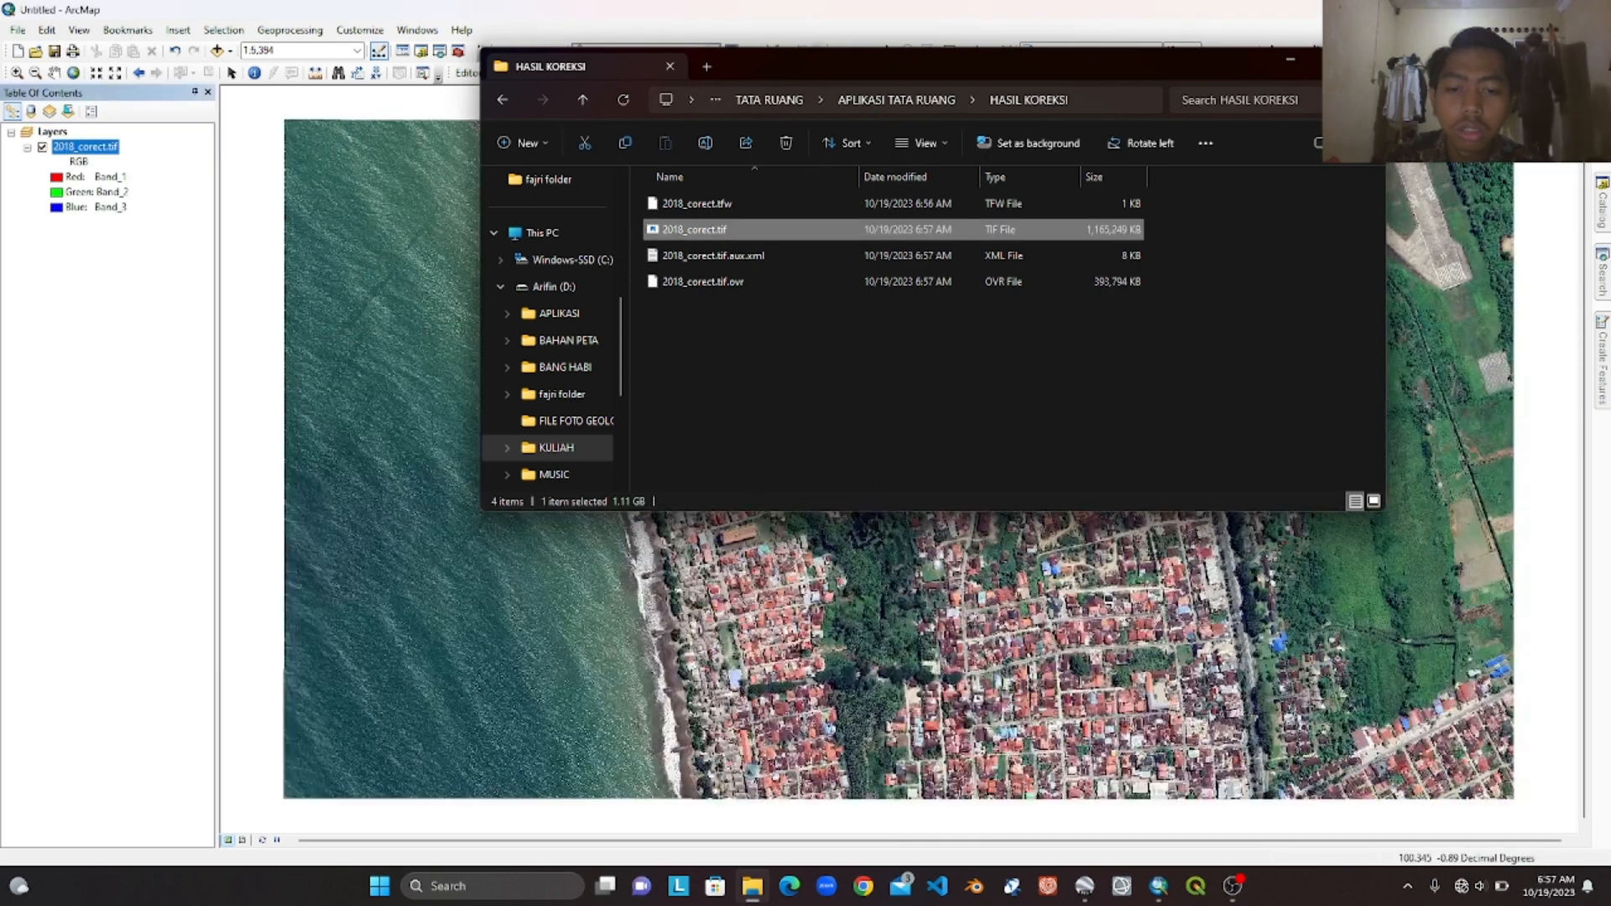
- Add the original 2018.tif from the APLIKASI TATA RUANG folder to the map for comparison with the rectified raster
left_click(582, 99)
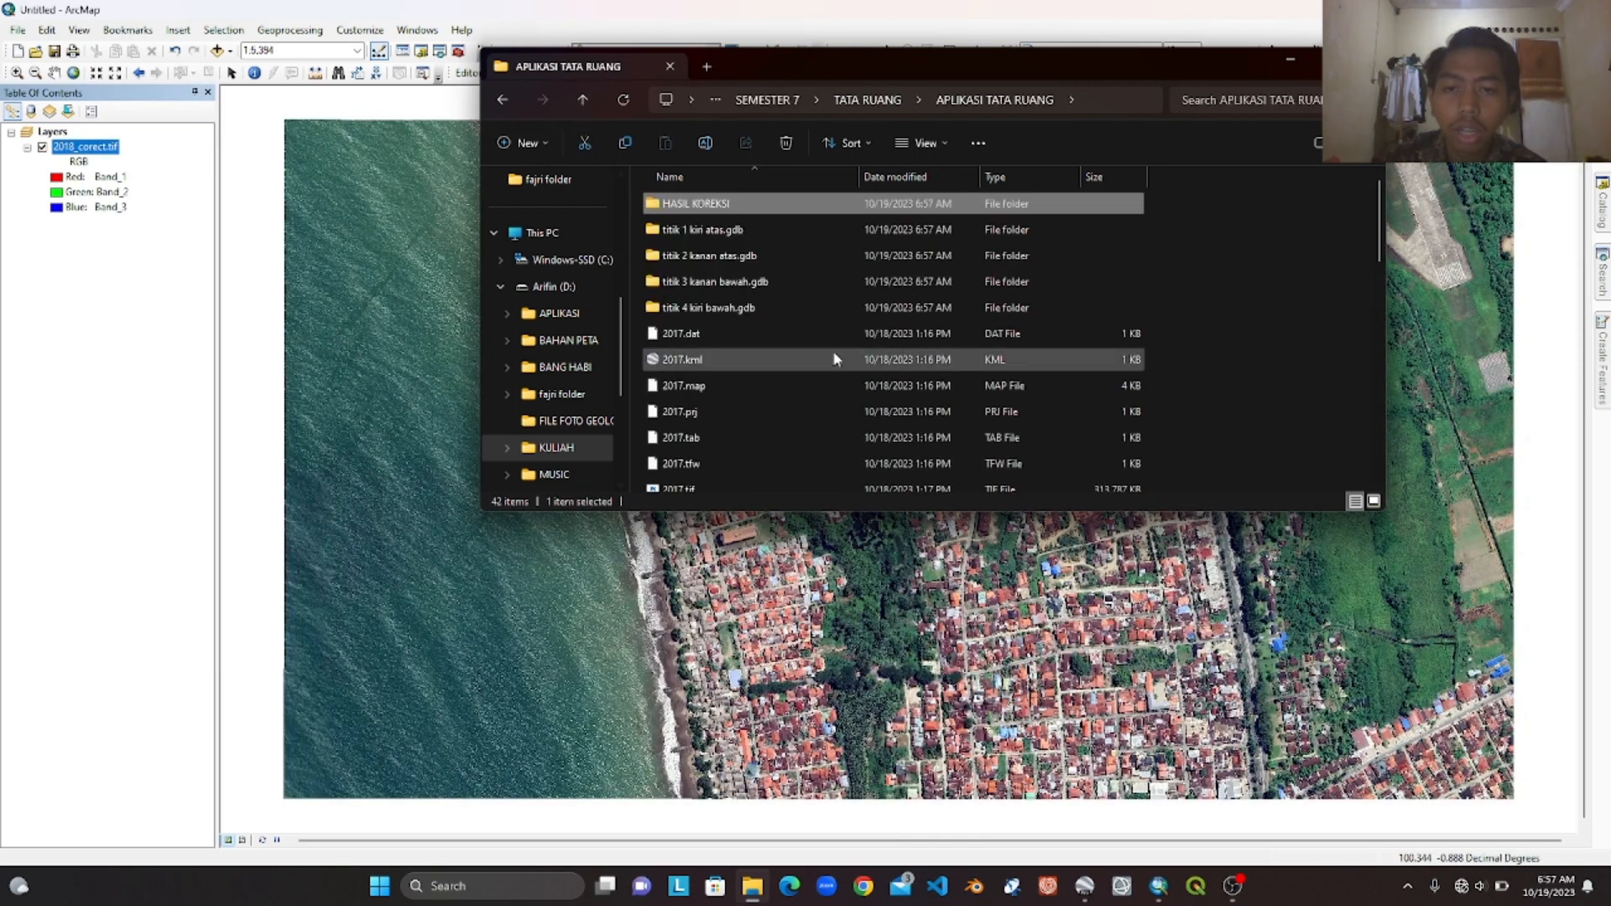
scroll(741, 363, "down", 3)
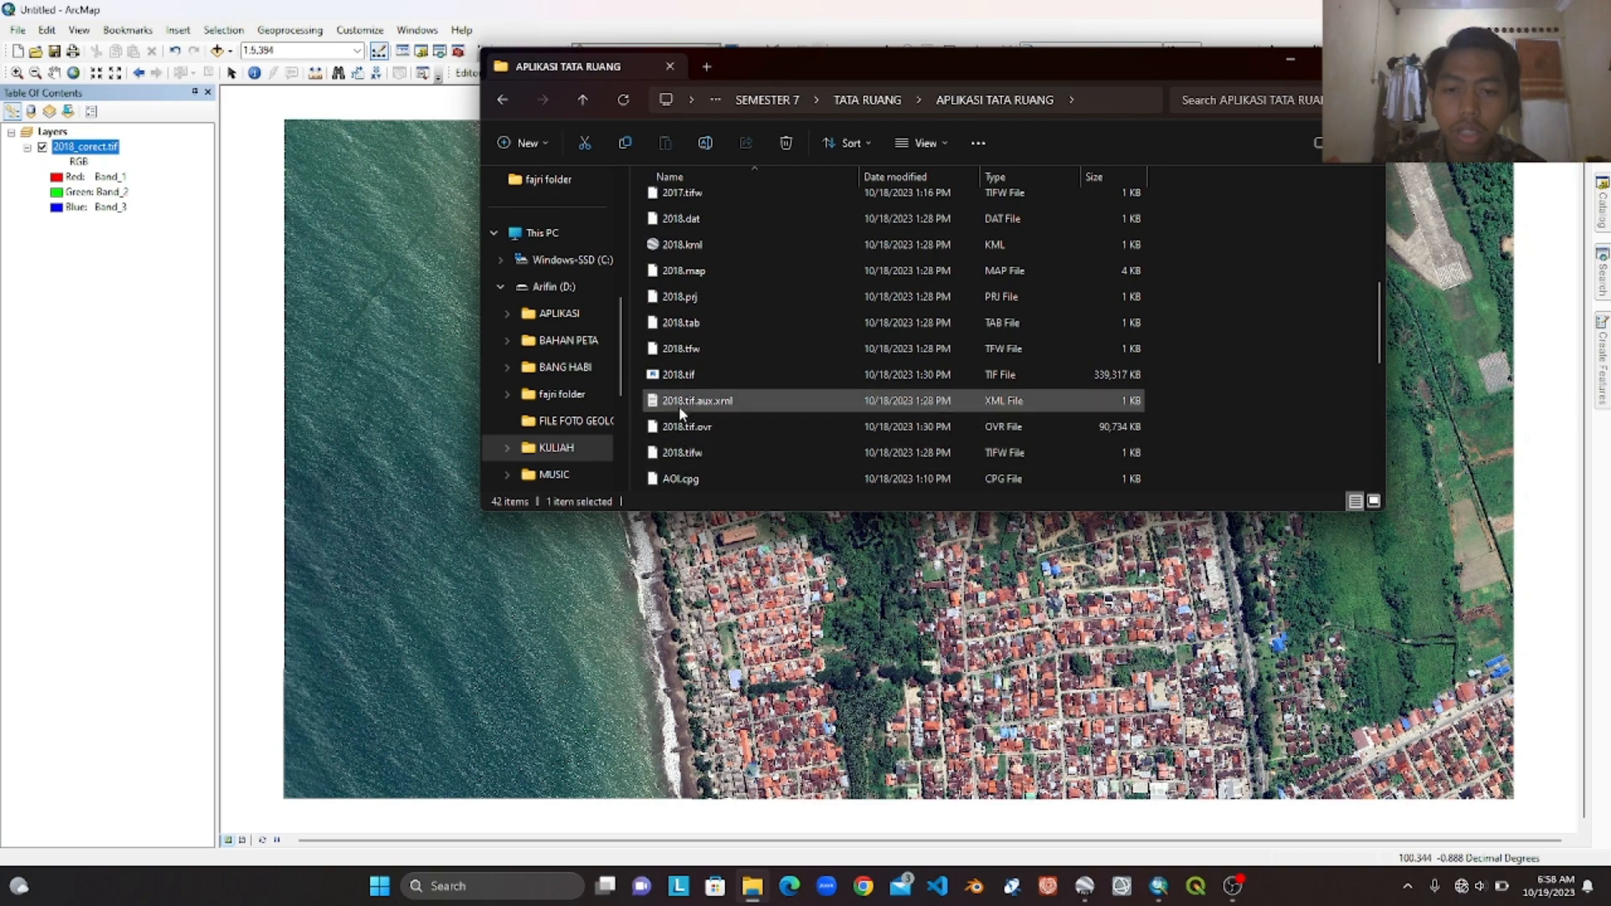
left_click(758, 377)
left_click_drag(757, 378, 755, 622)
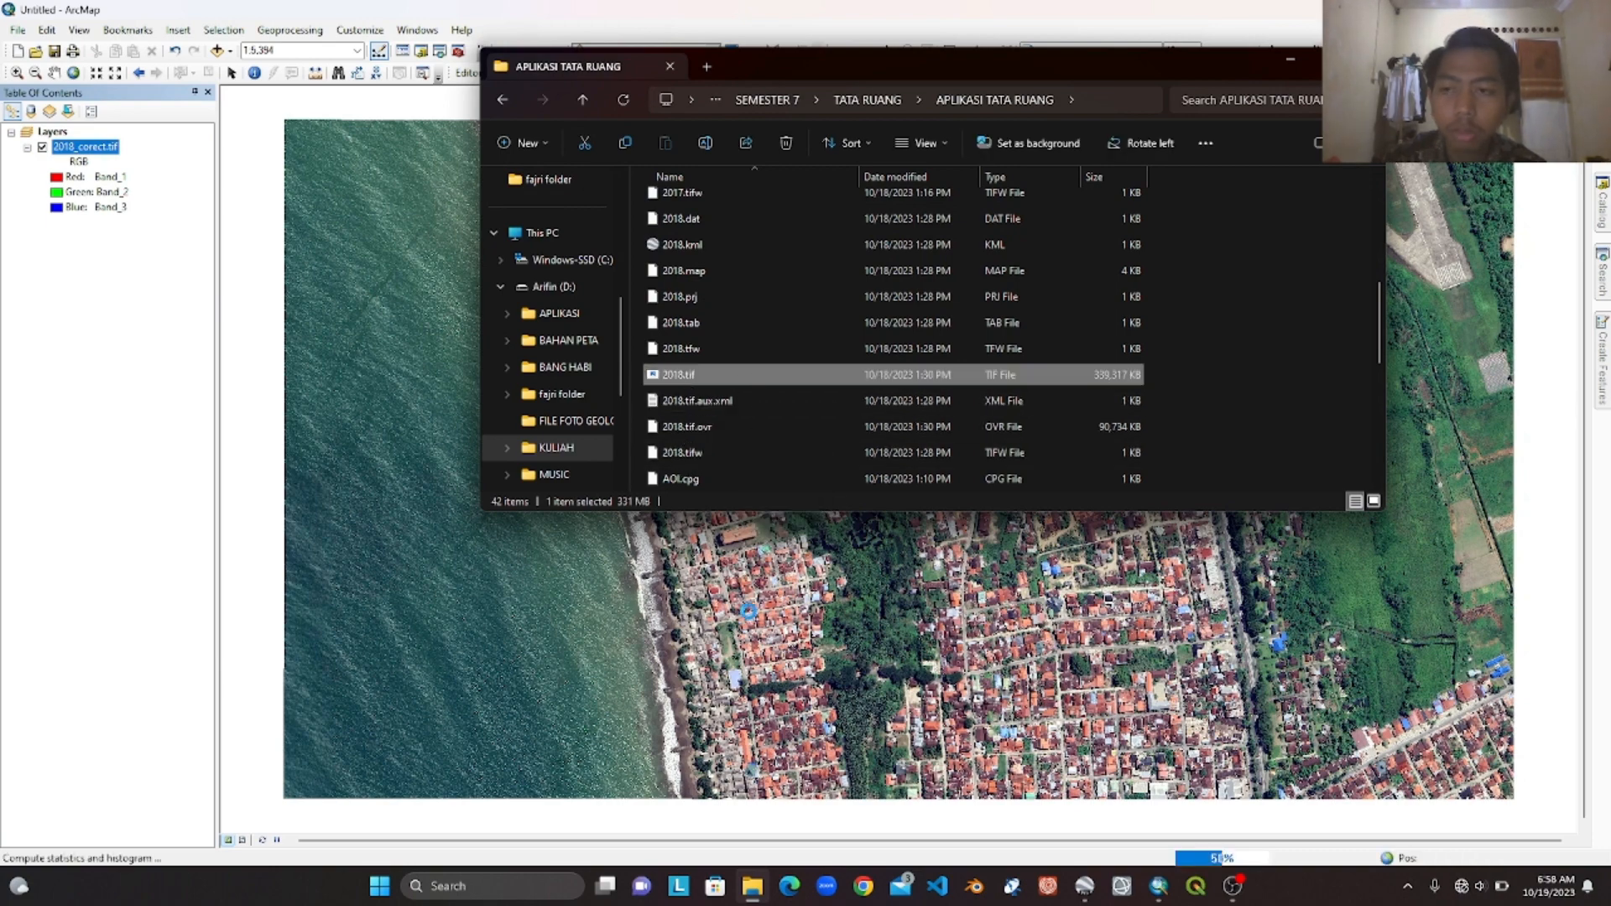
left_click(371, 9)
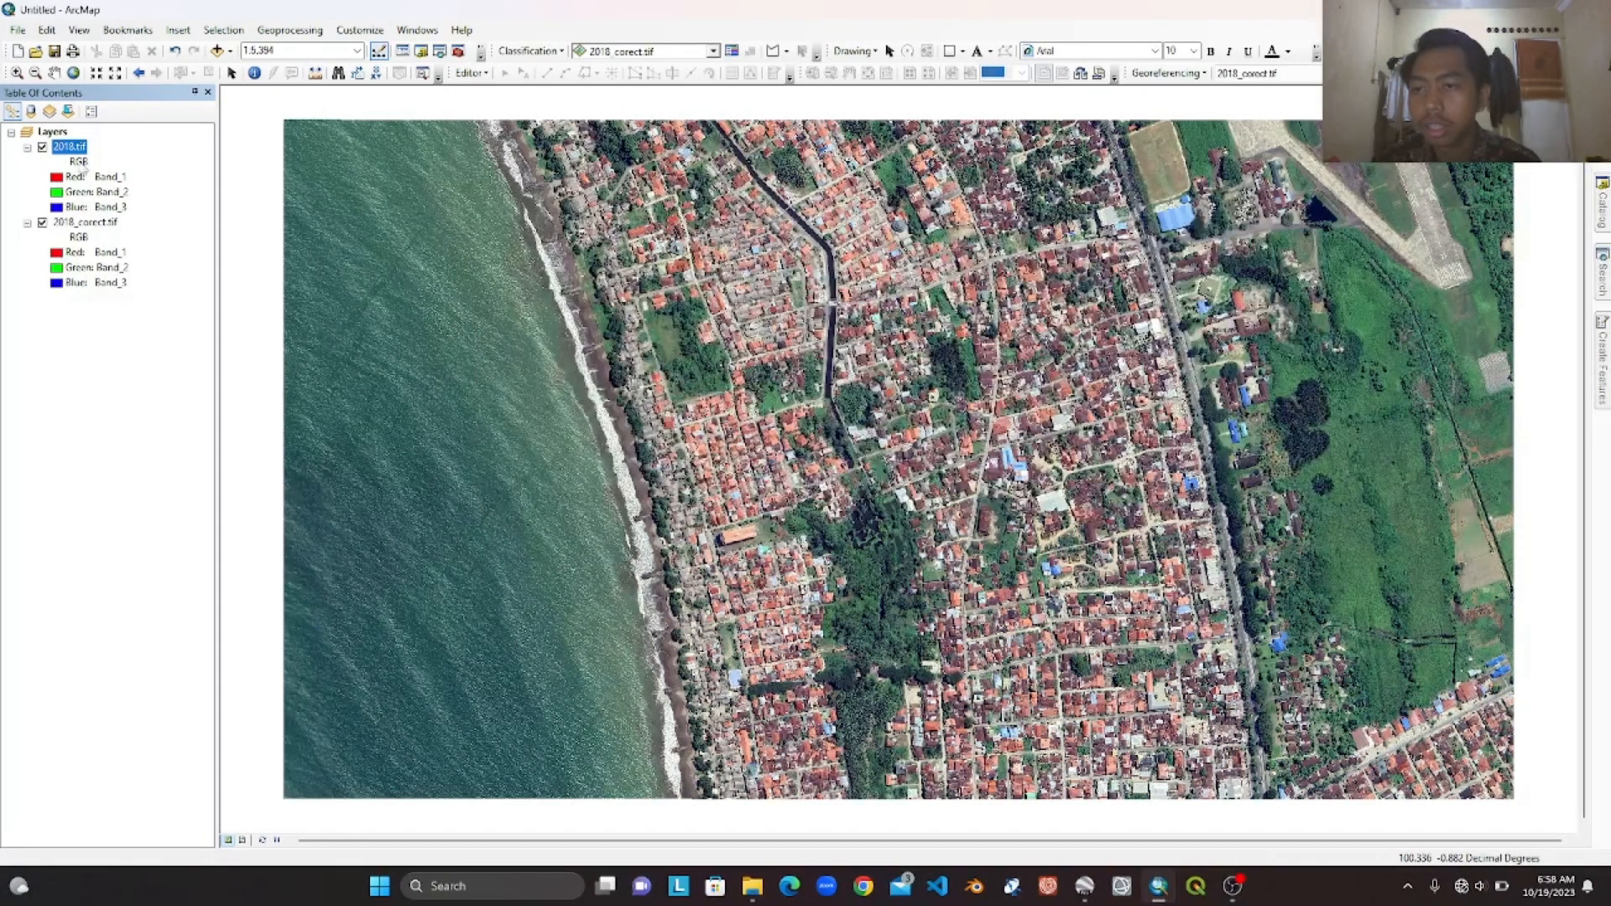
- Place 2018.tif beneath 2018_corect.tif in the layer order and examine the houses near the raster's northern edge up close
left_click_drag(69, 147, 95, 286)
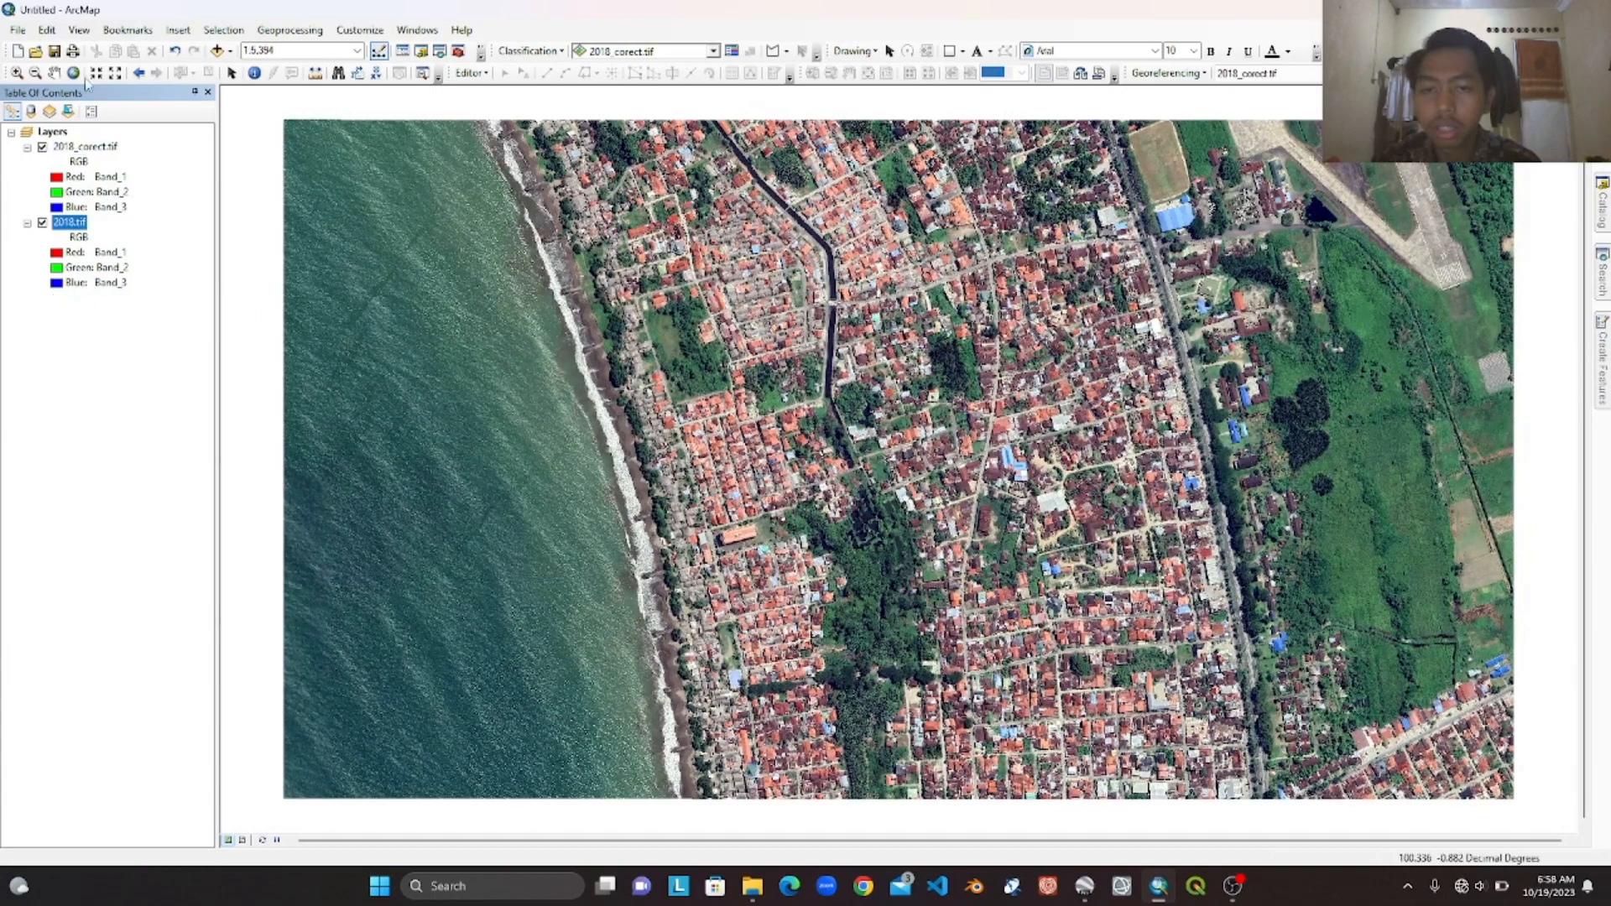
left_click(55, 73)
scroll(541, 304, "up", 5)
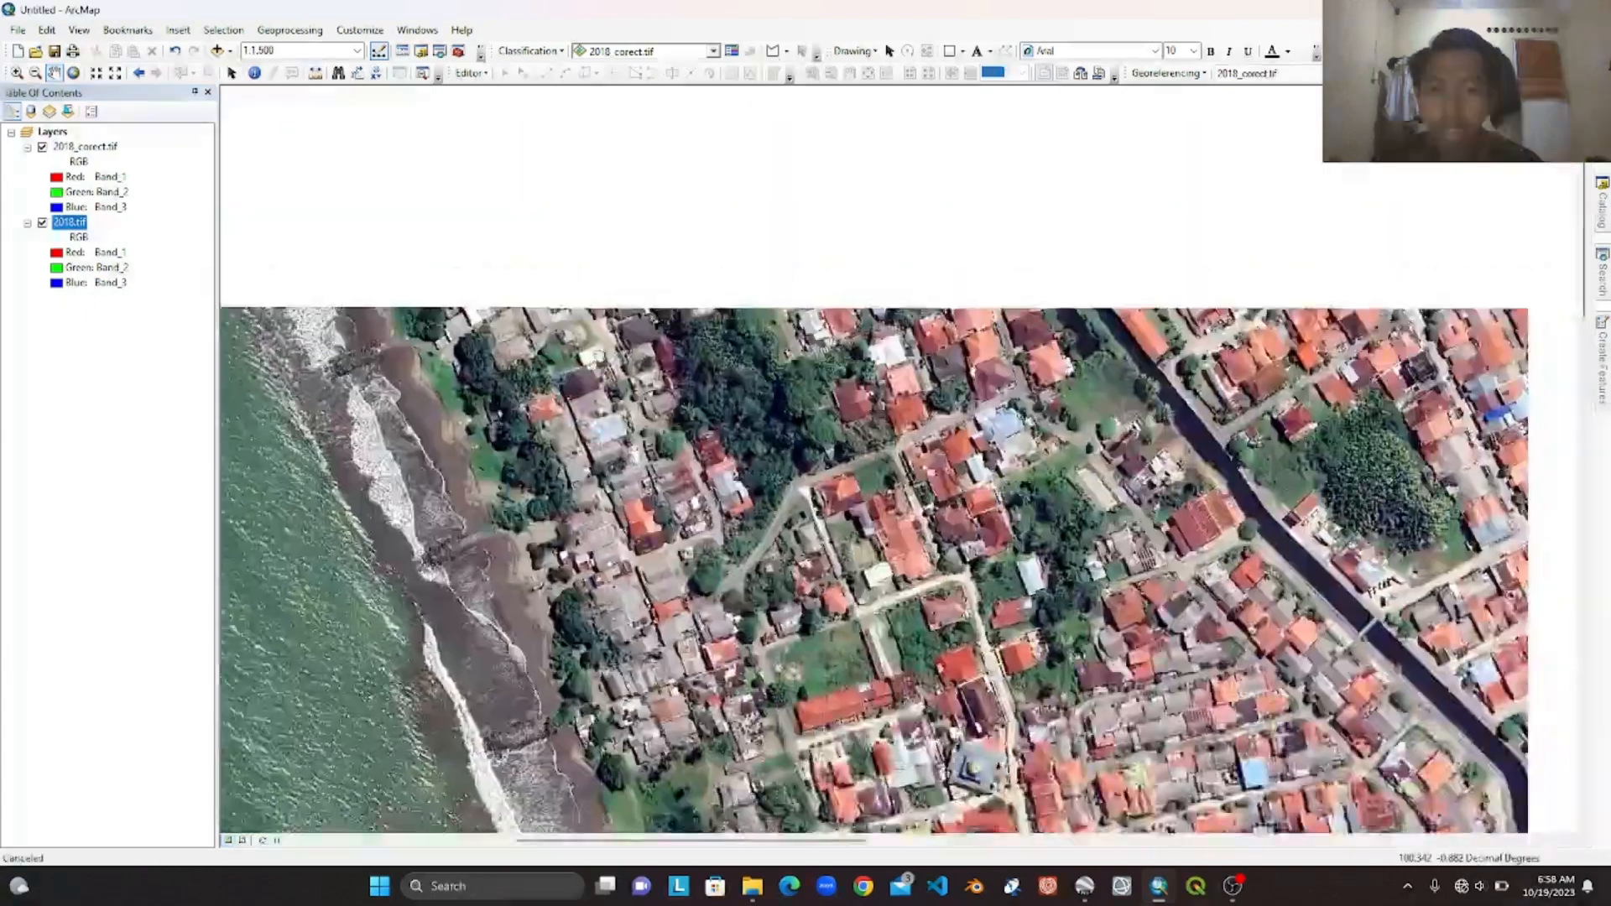
scroll(575, 407, "up", 3)
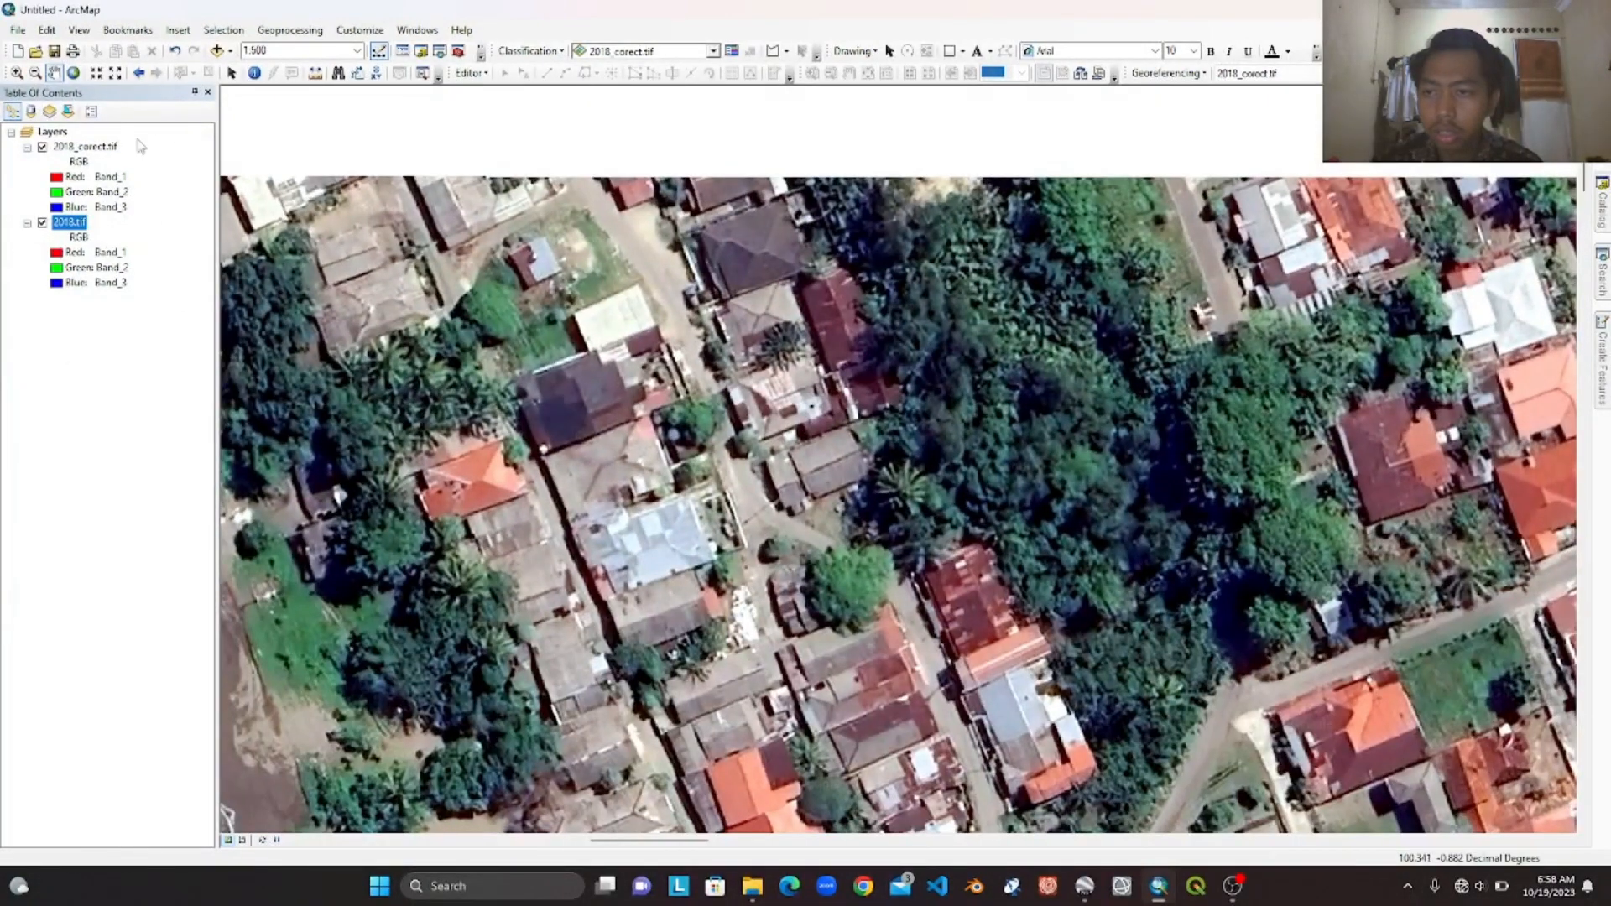
- Place 2018_corect.tif beneath 2018.tif and toggle the visibility of 2018.tif to compare the positions of the two images
left_click(88, 148)
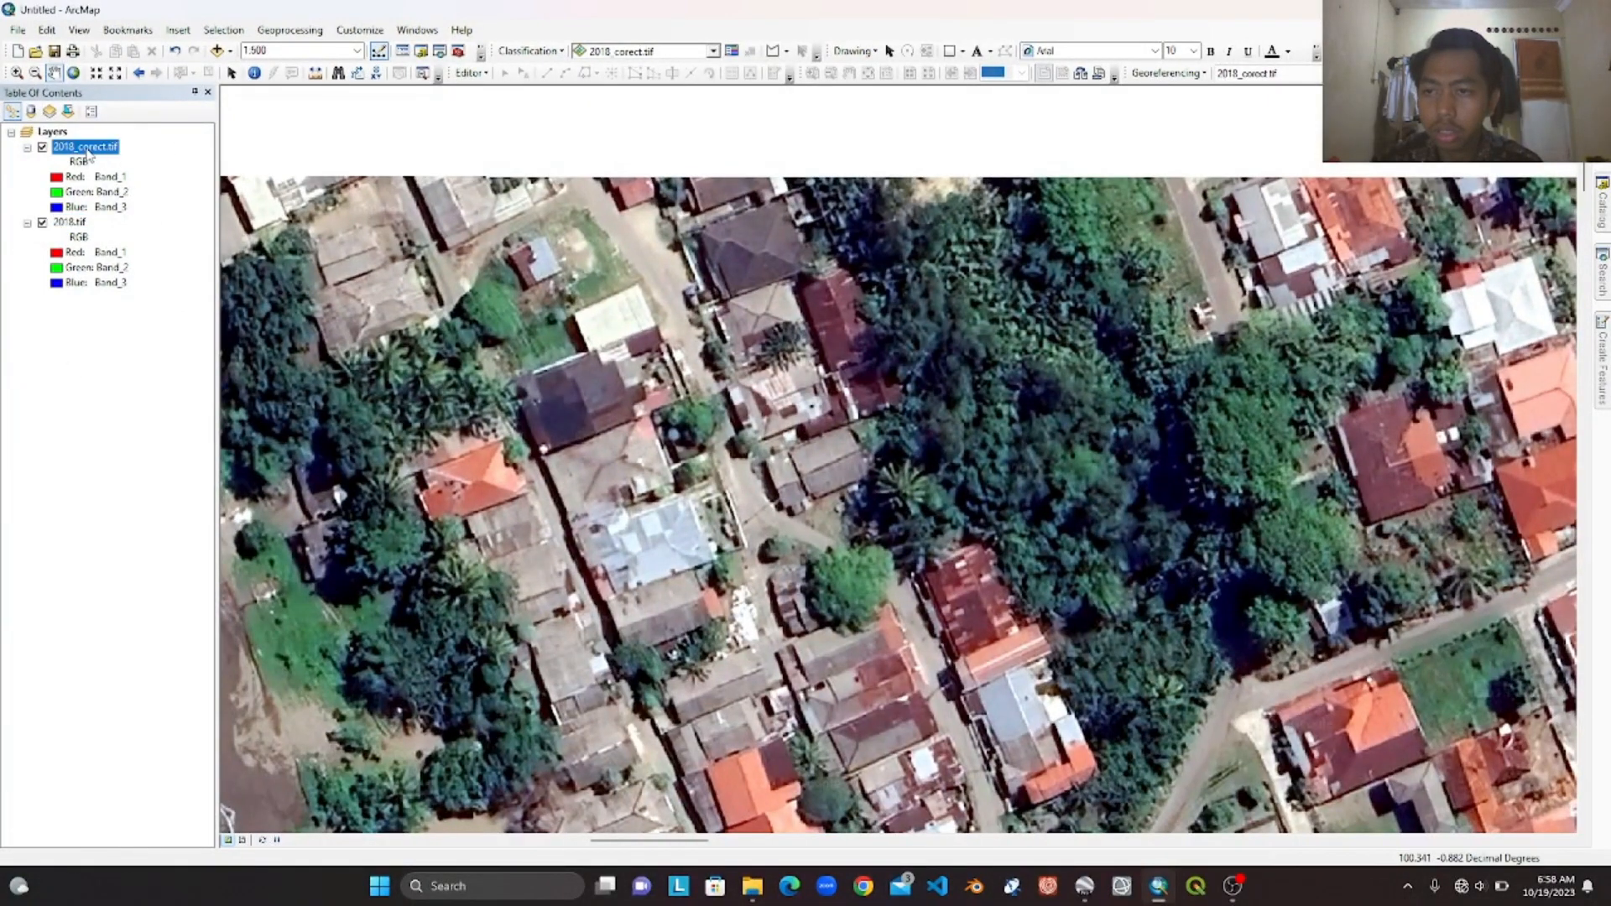
left_click_drag(81, 158, 87, 363)
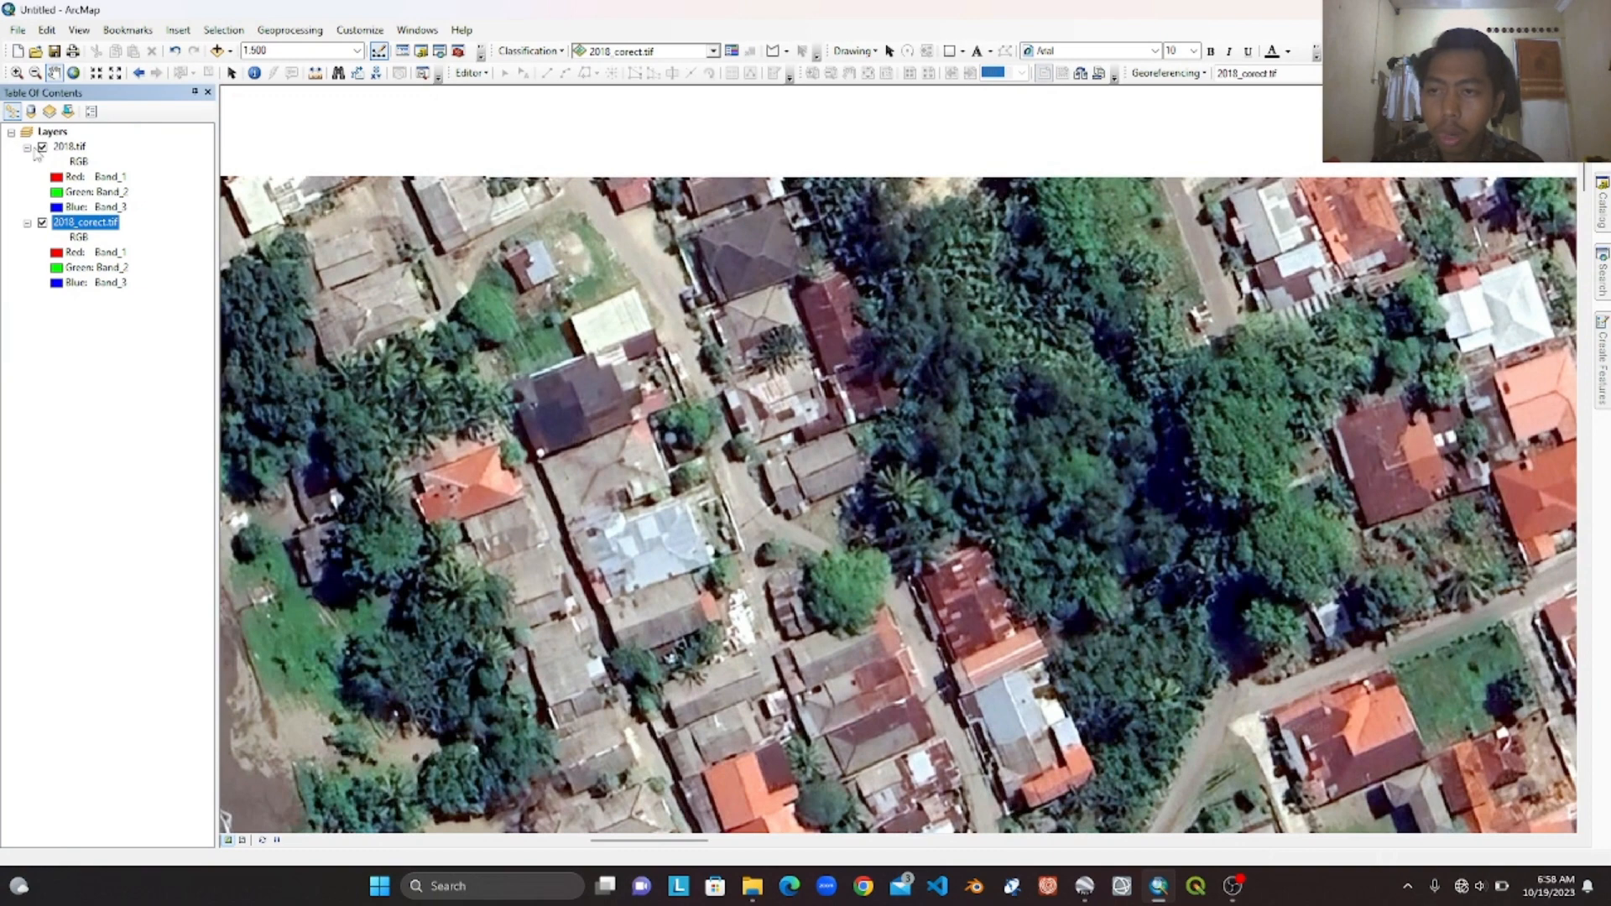
left_click(42, 148)
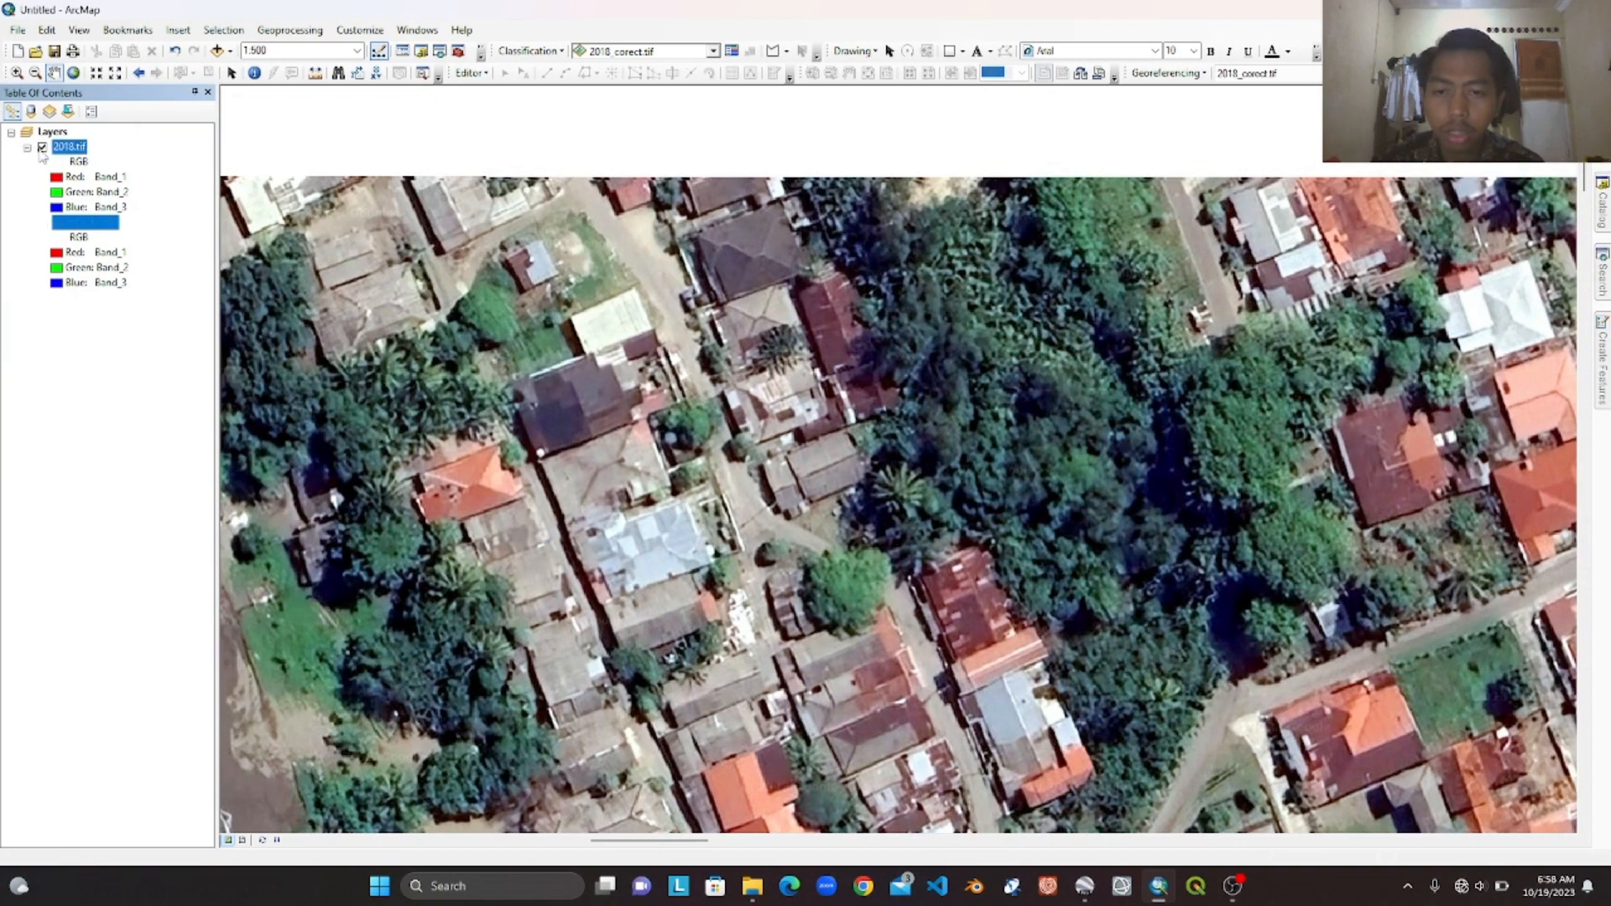
left_click(42, 148)
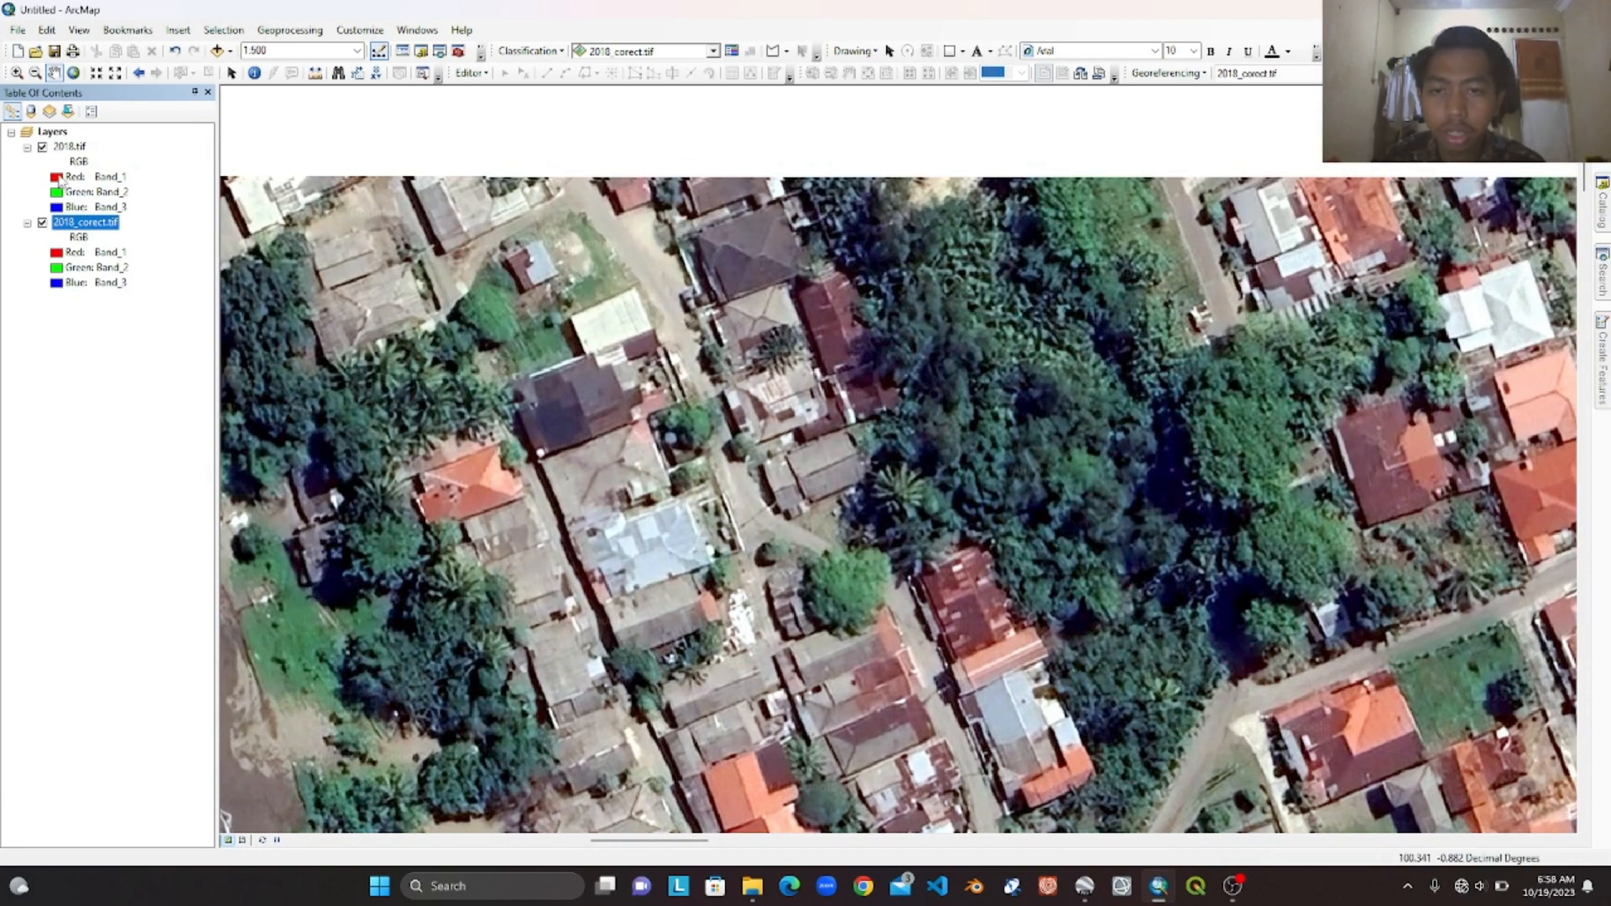
left_click(43, 148)
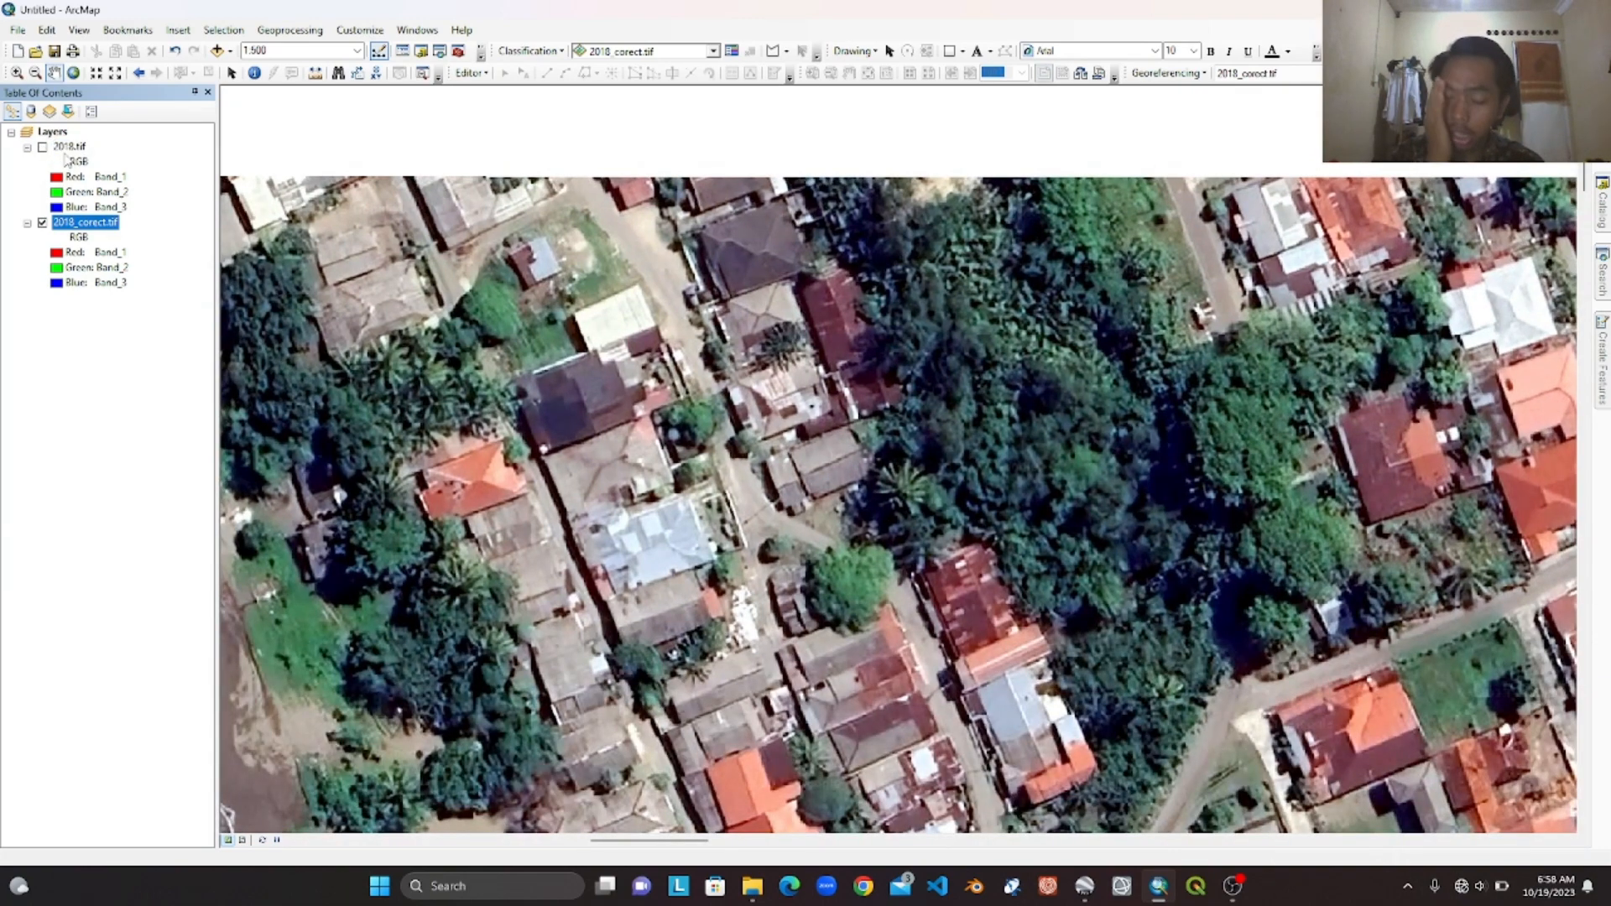
- Remove the original 2018.tif layer from the map, keeping only 2018_corect.tif
left_click(69, 147)
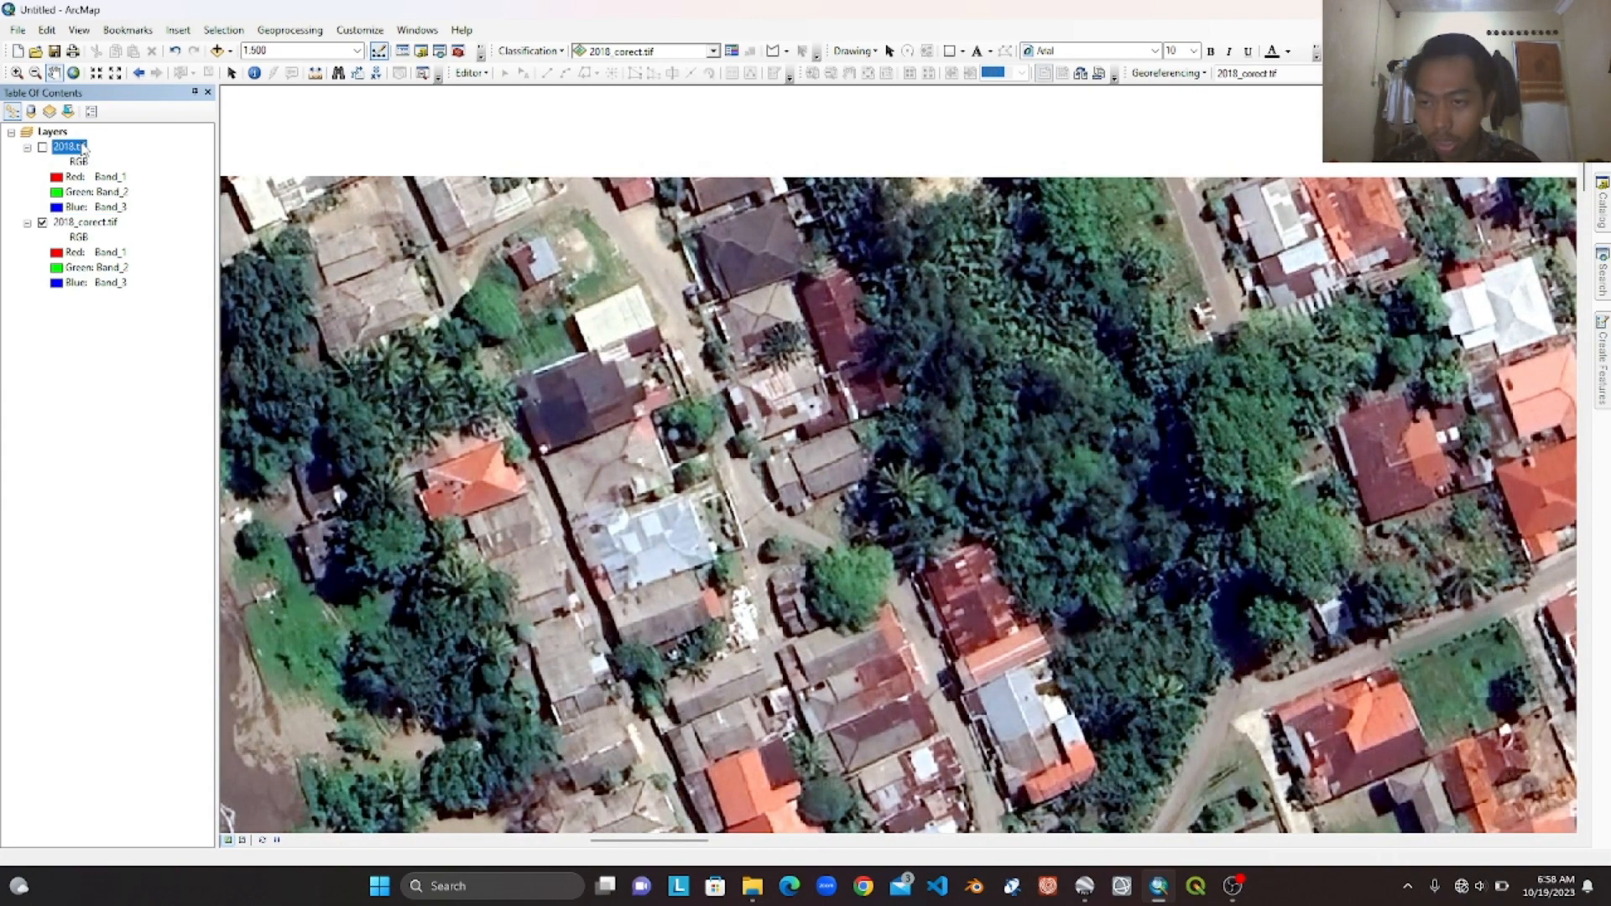
right_click(68, 147)
left_click(109, 169)
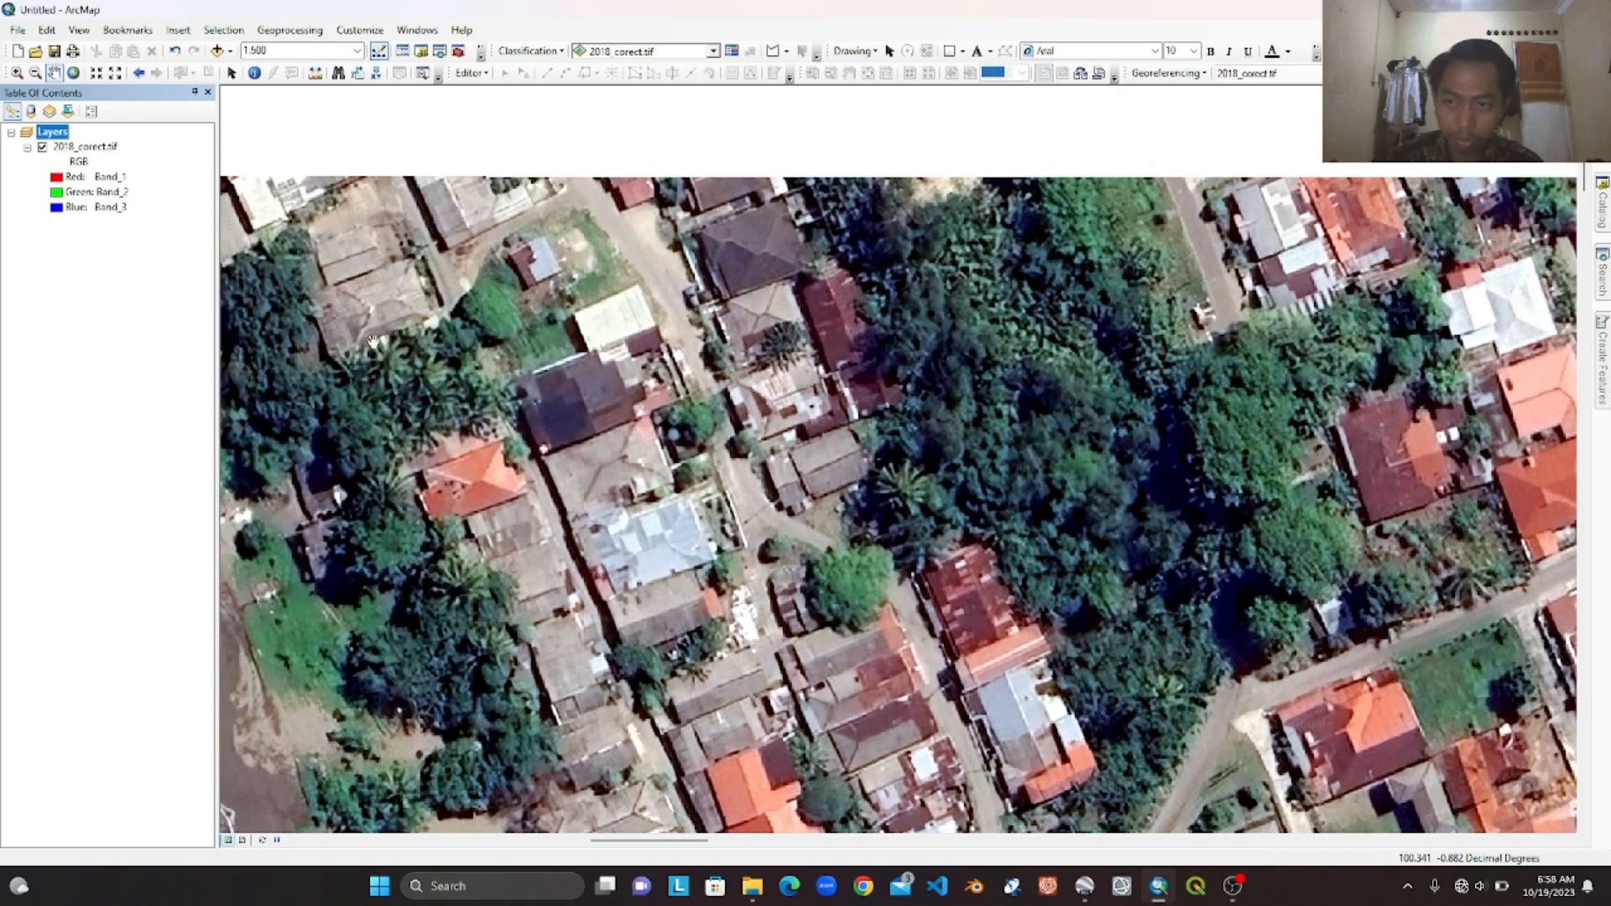
- Examine the rectified raster from the coastline to the runway, both up close and in its full extent
scroll(891, 554, "up", 5)
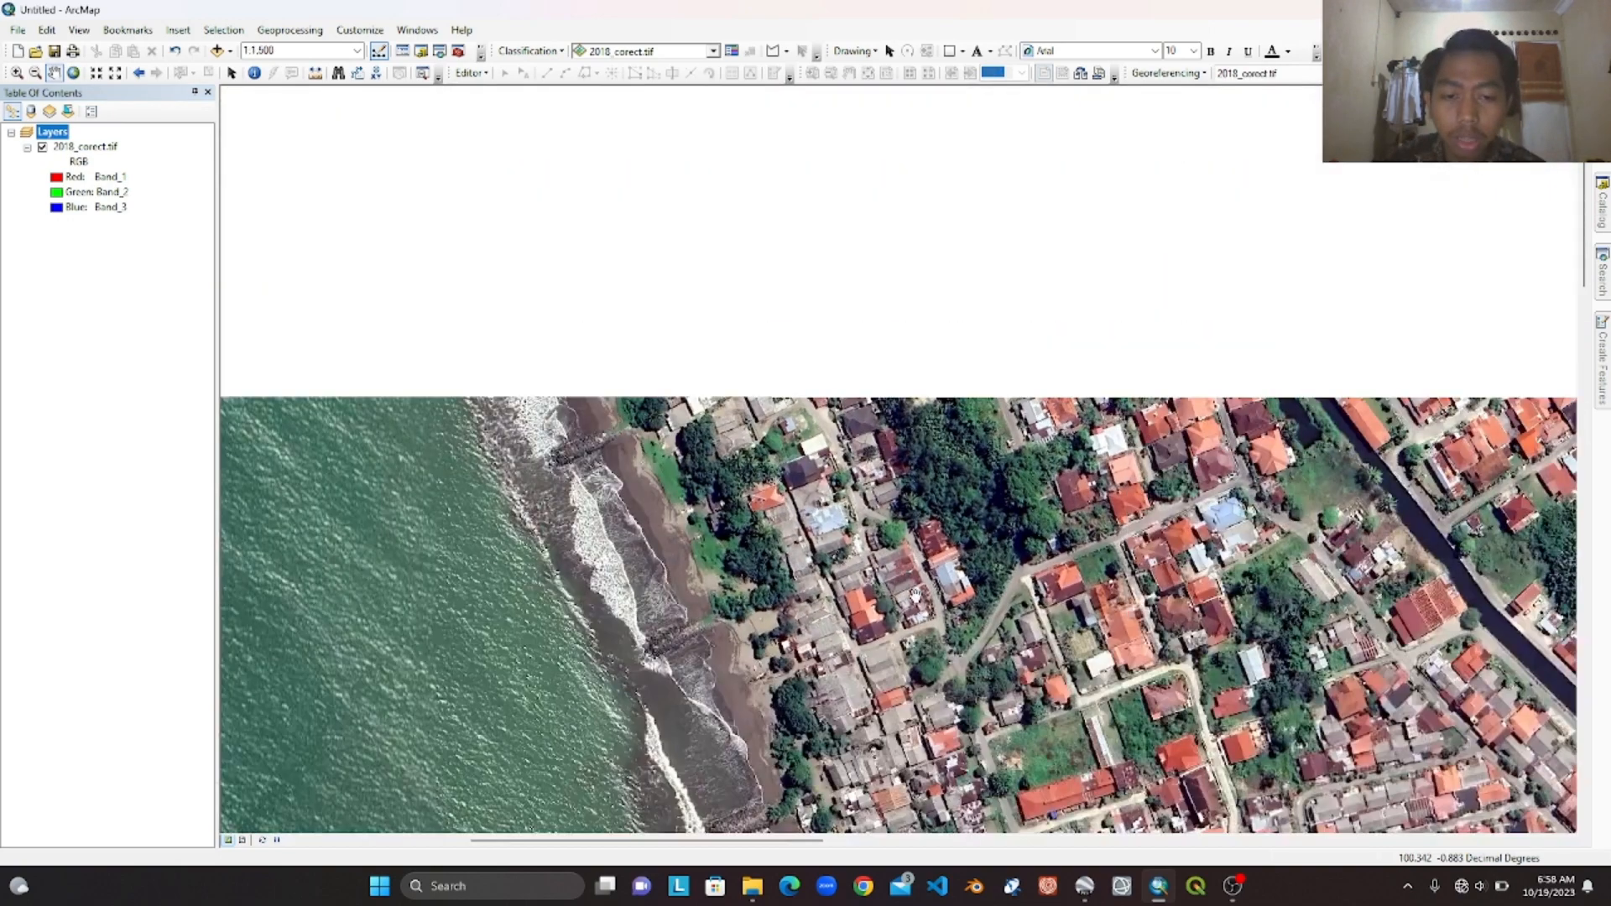
left_click_drag(1055, 675, 801, 328)
scroll(777, 446, "up", 1)
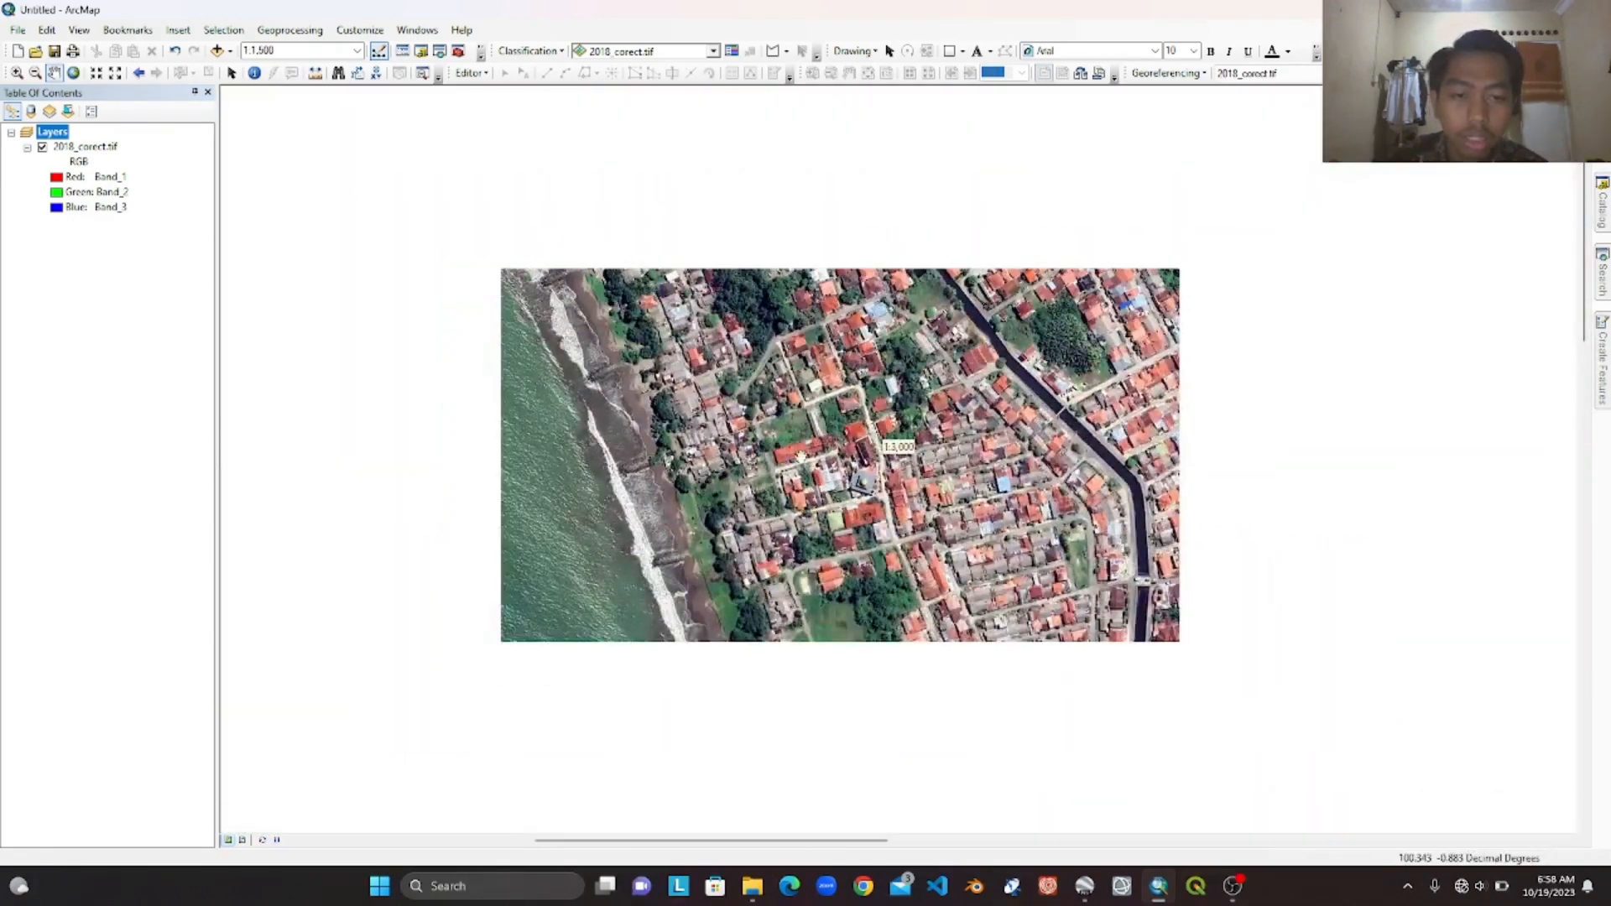
scroll(831, 535, "down", 2)
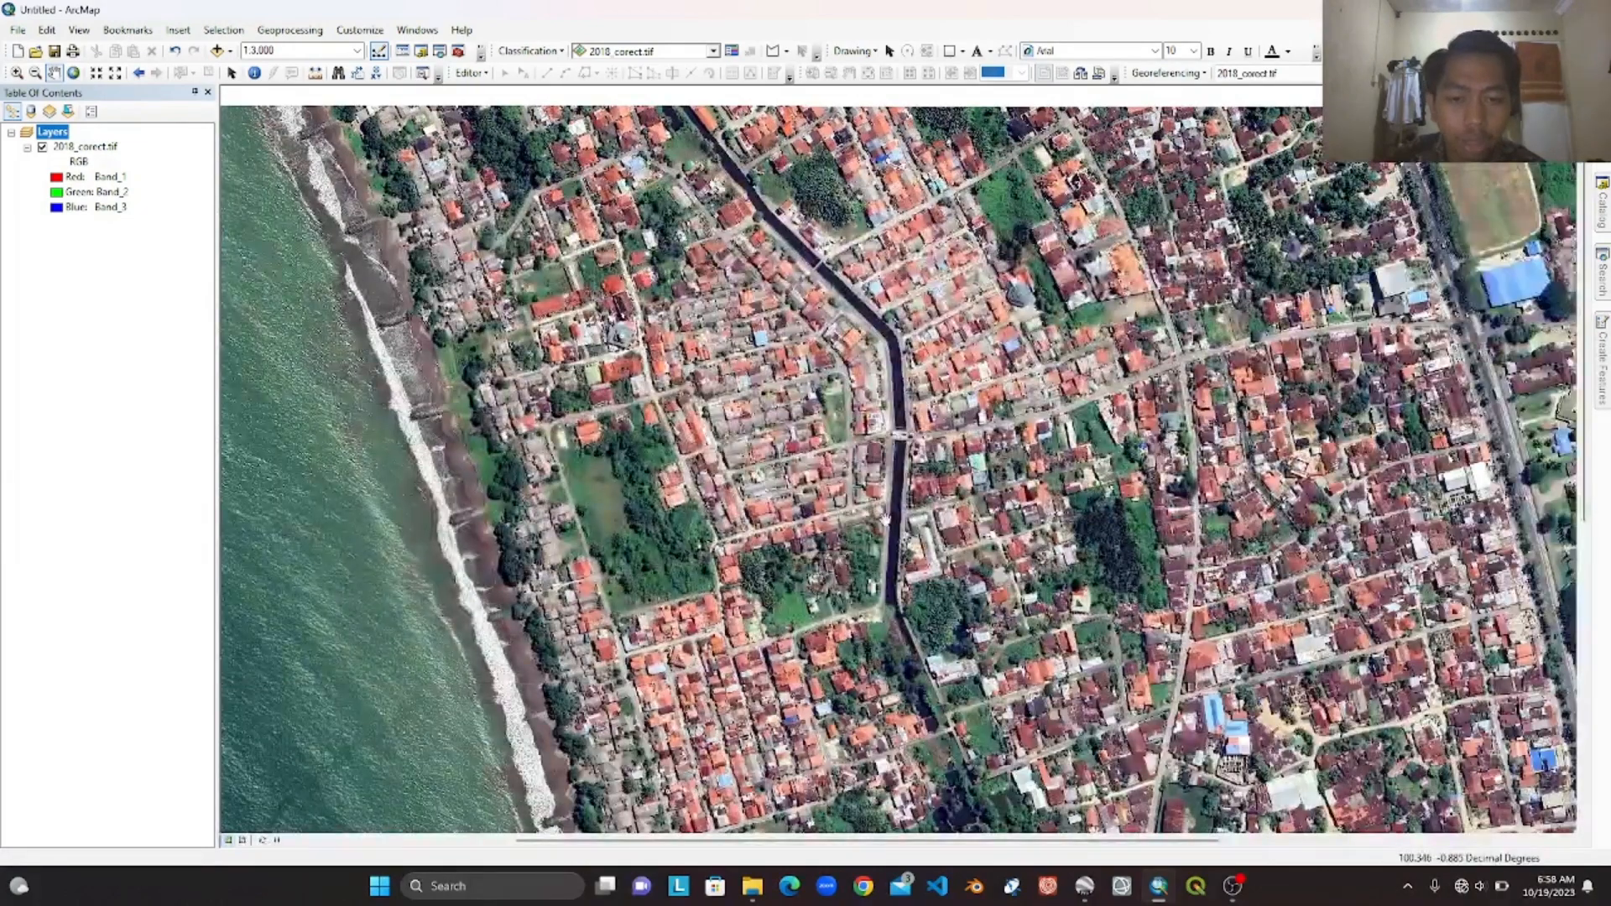
left_click_drag(919, 534, 660, 387)
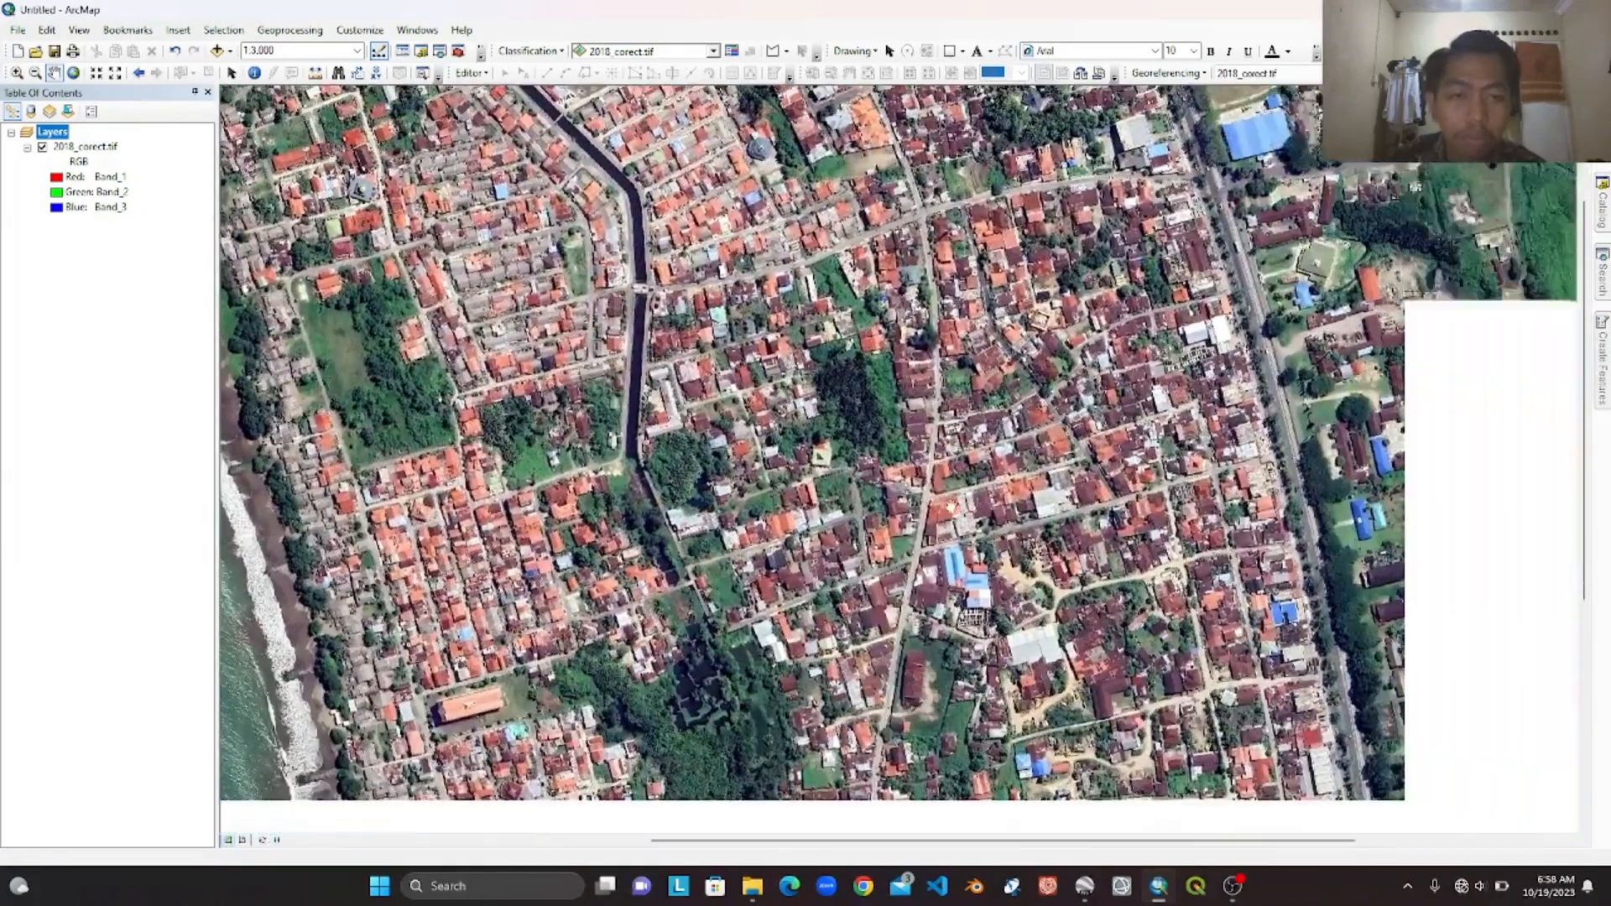
scroll(961, 553, "up", 2)
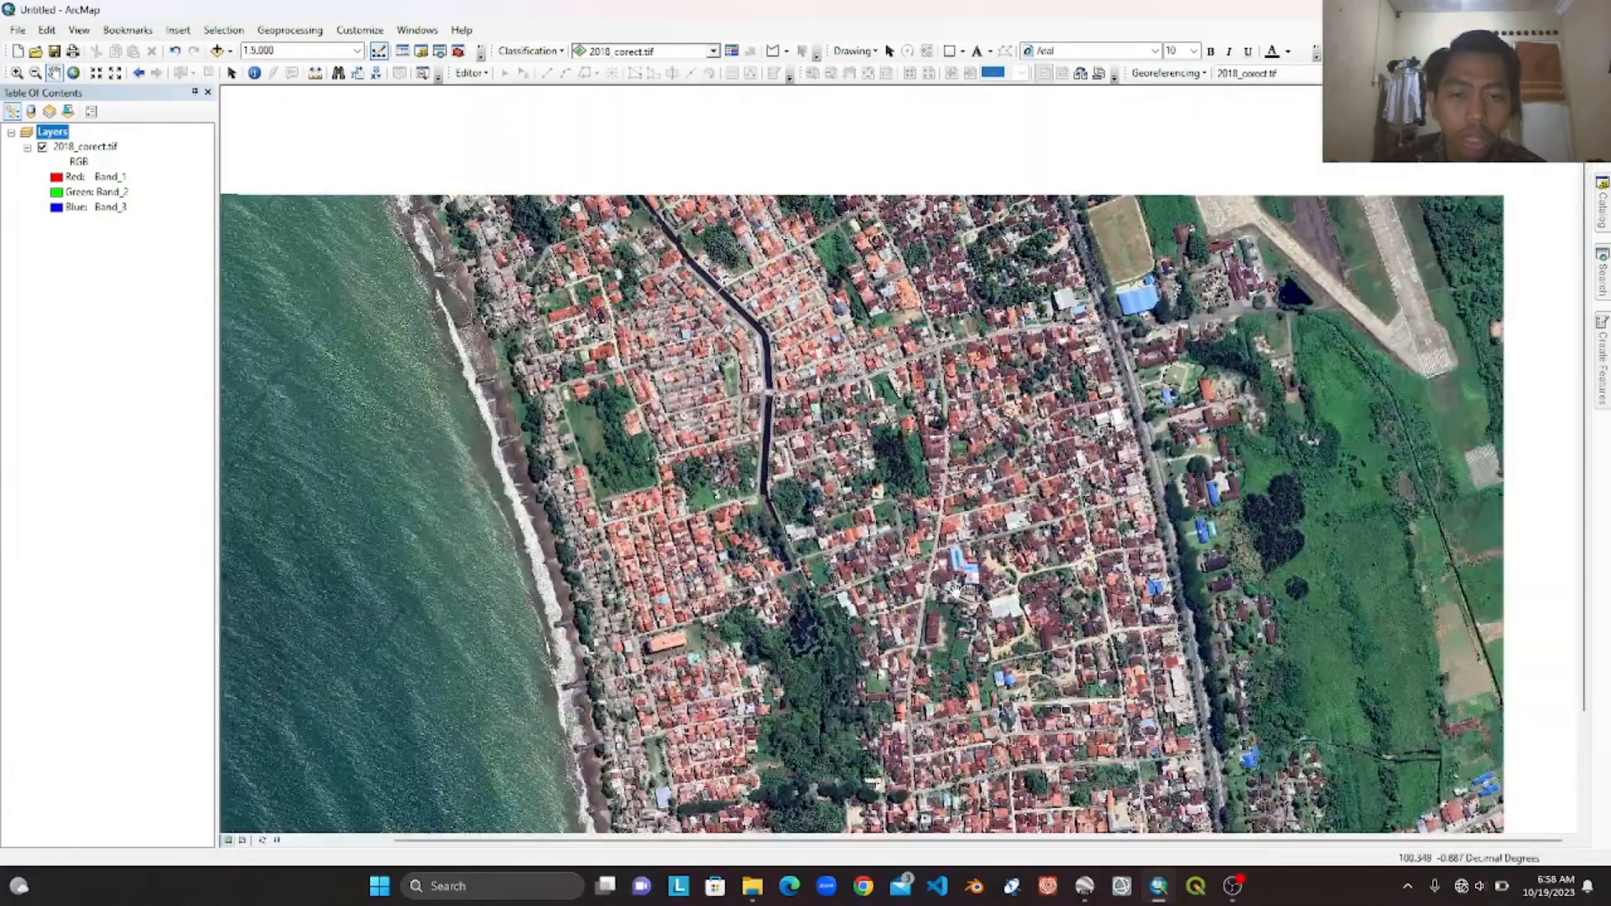
scroll(950, 572, "up", 2)
scroll(823, 489, "down", 1)
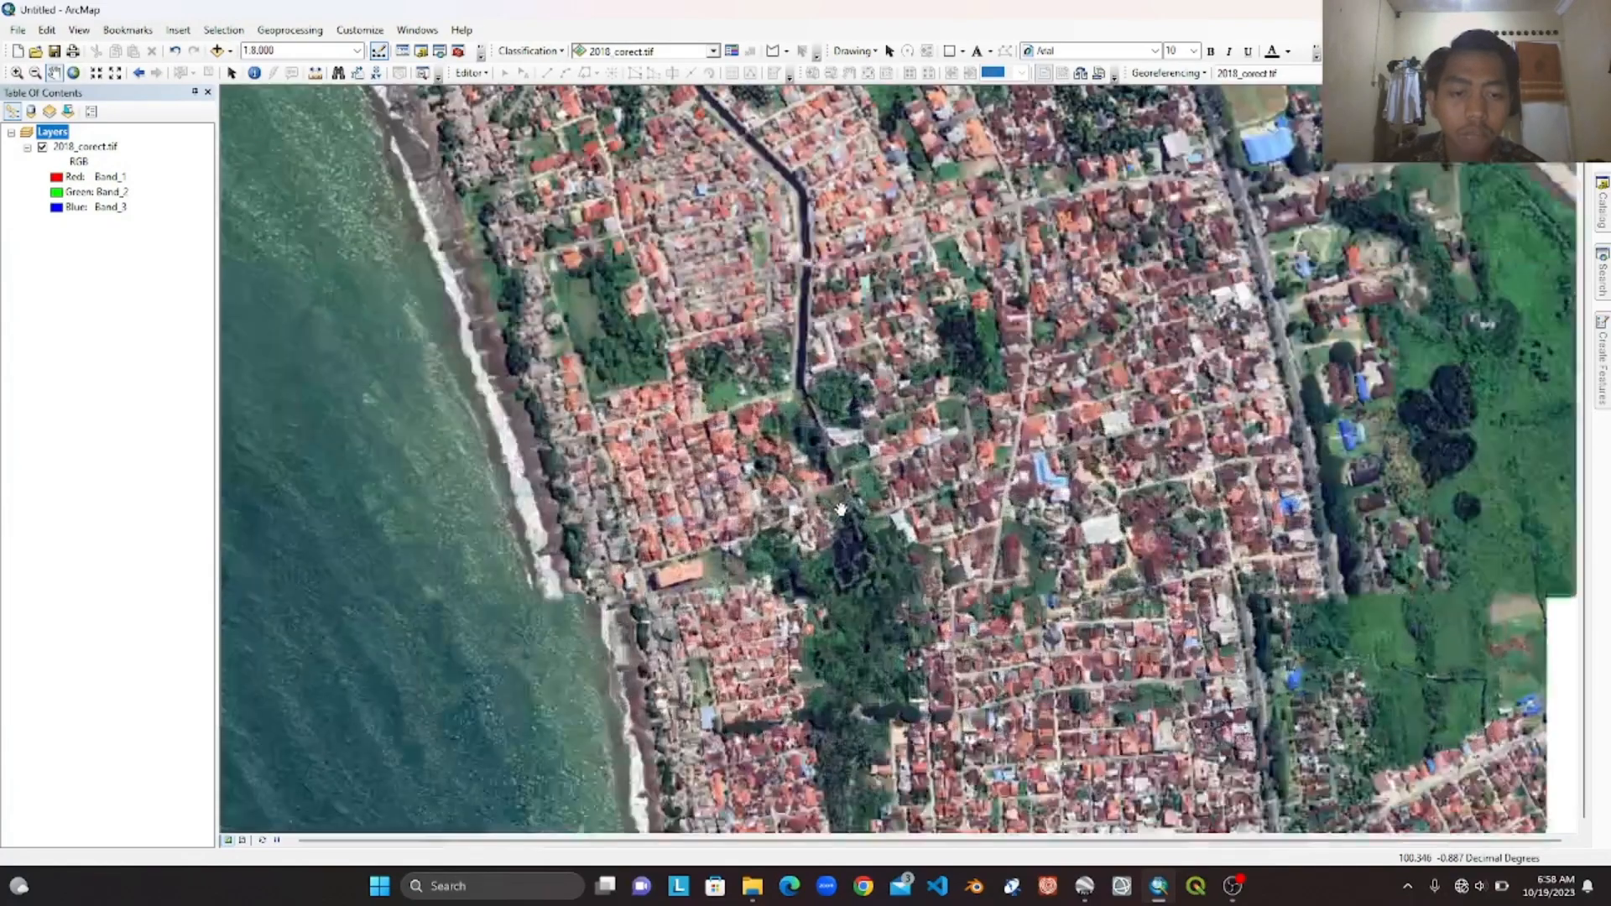
scroll(843, 508, "down", 2)
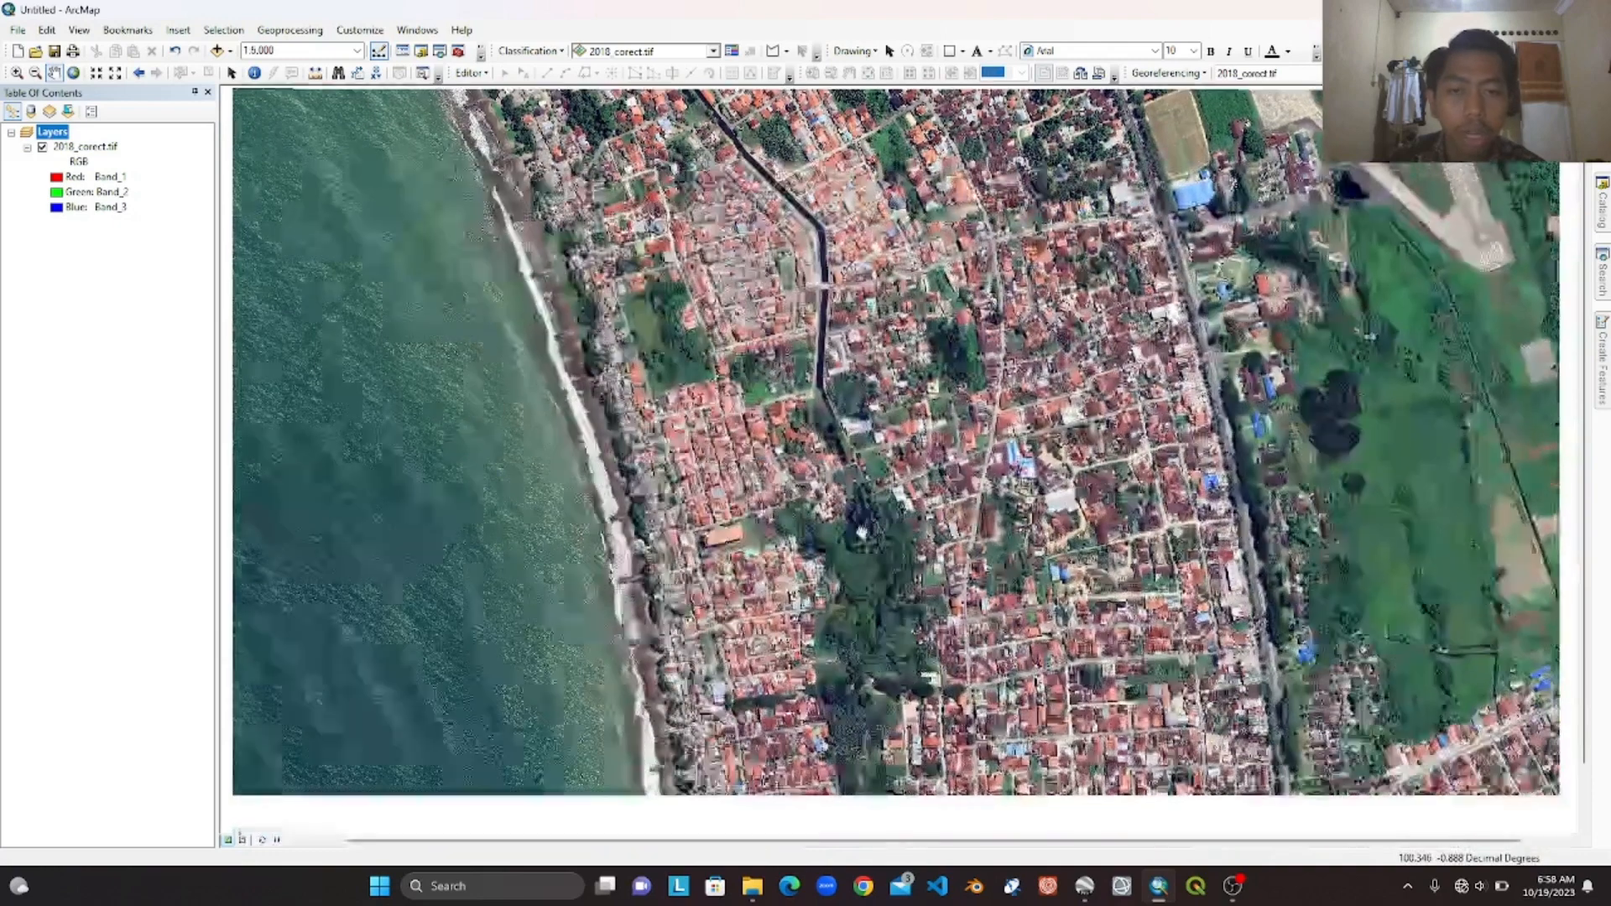
scroll(882, 539, "up", 1)
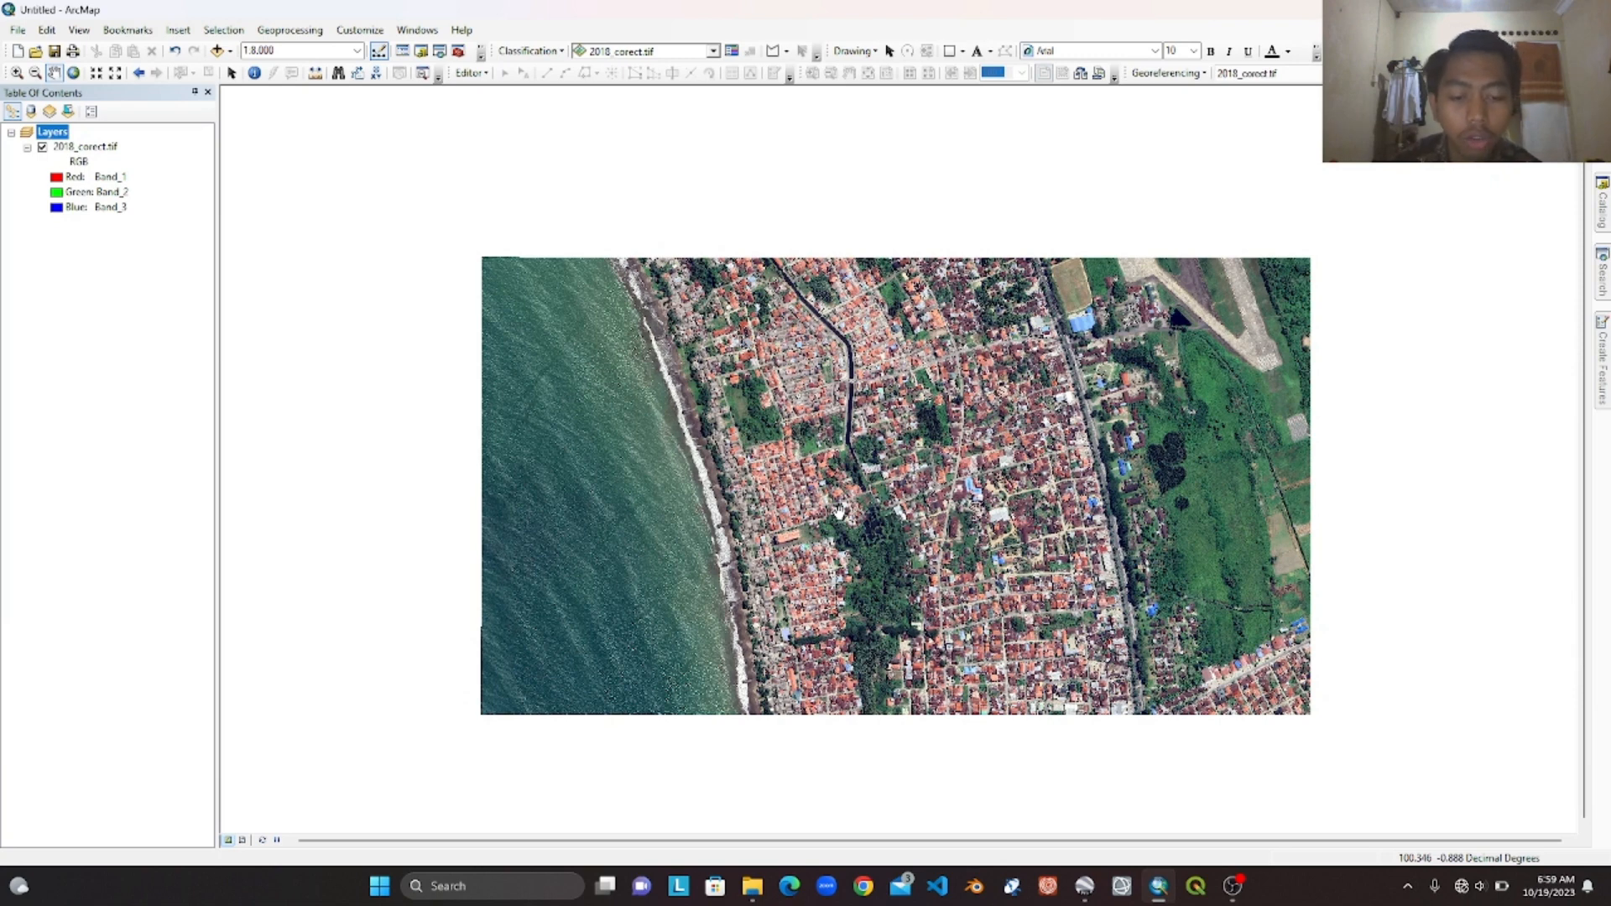
- Switch to Google Earth Pro, view the four titik placemarks together, and close the program, discarding the temporary places
left_click(1091, 896)
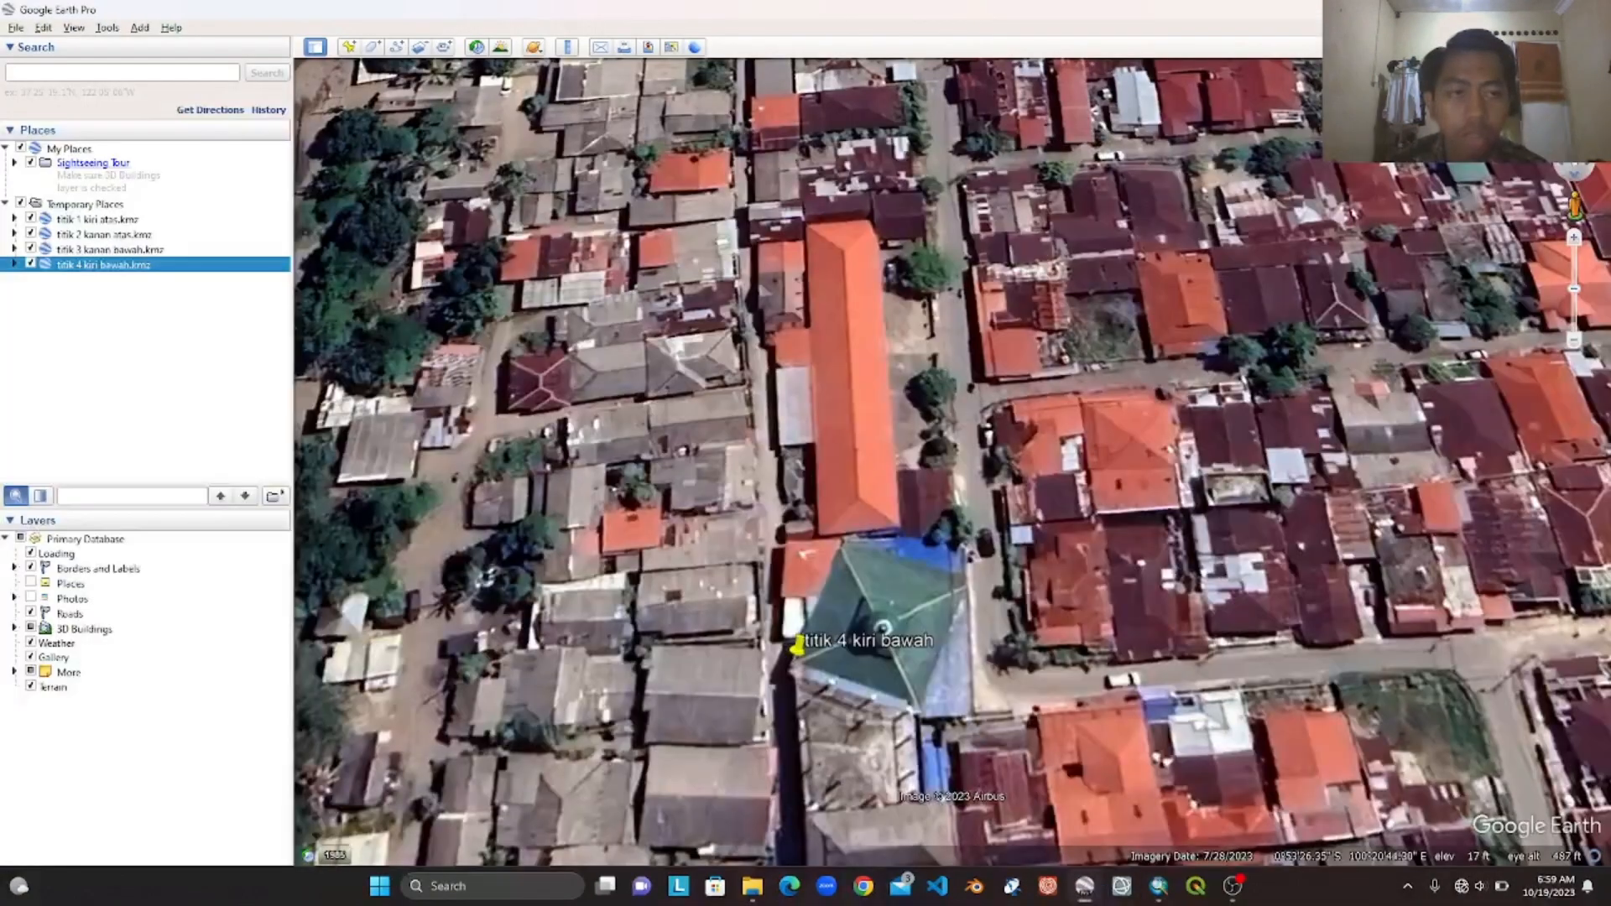
scroll(839, 527, "down", 3)
scroll(839, 526, "down", 5)
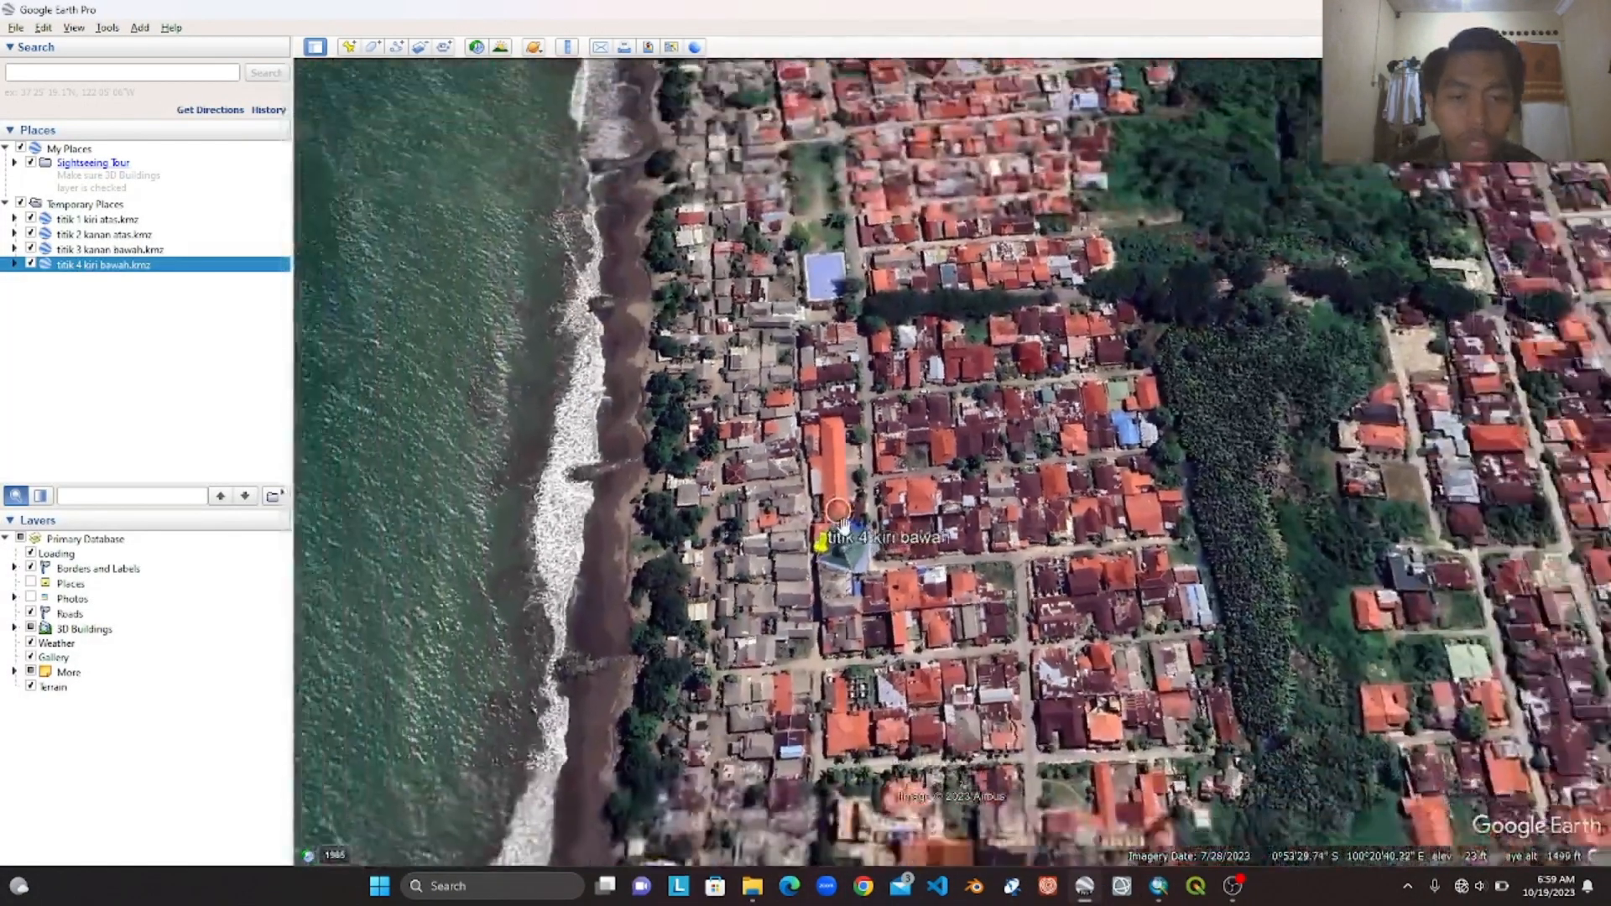
scroll(958, 382, "down", 4)
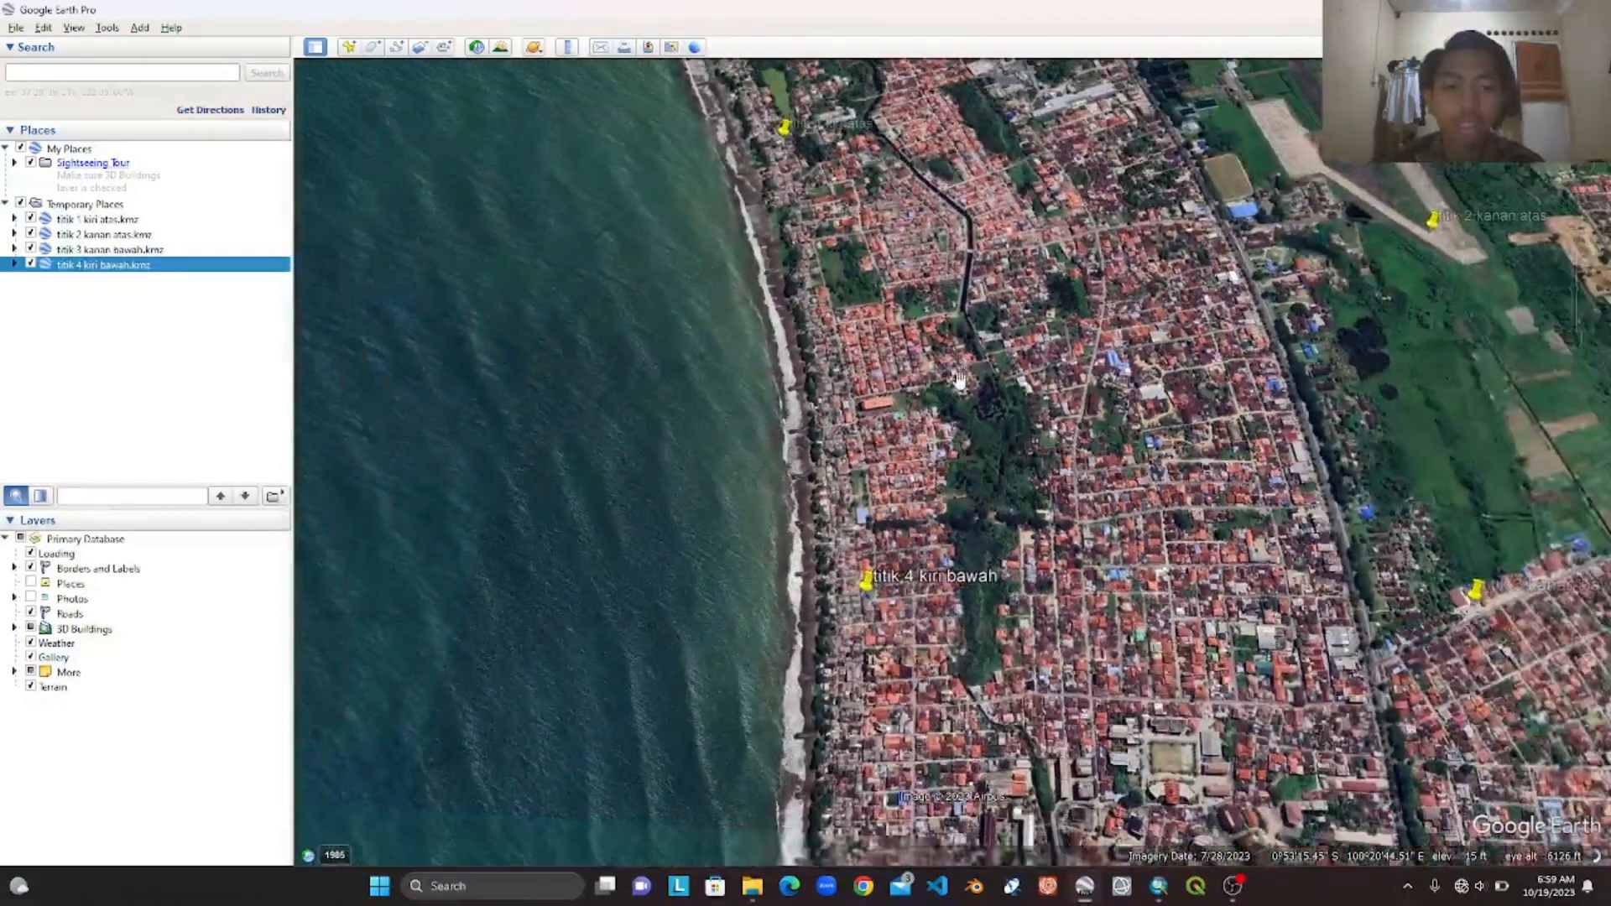
left_click_drag(959, 382, 776, 424)
left_click(1591, 10)
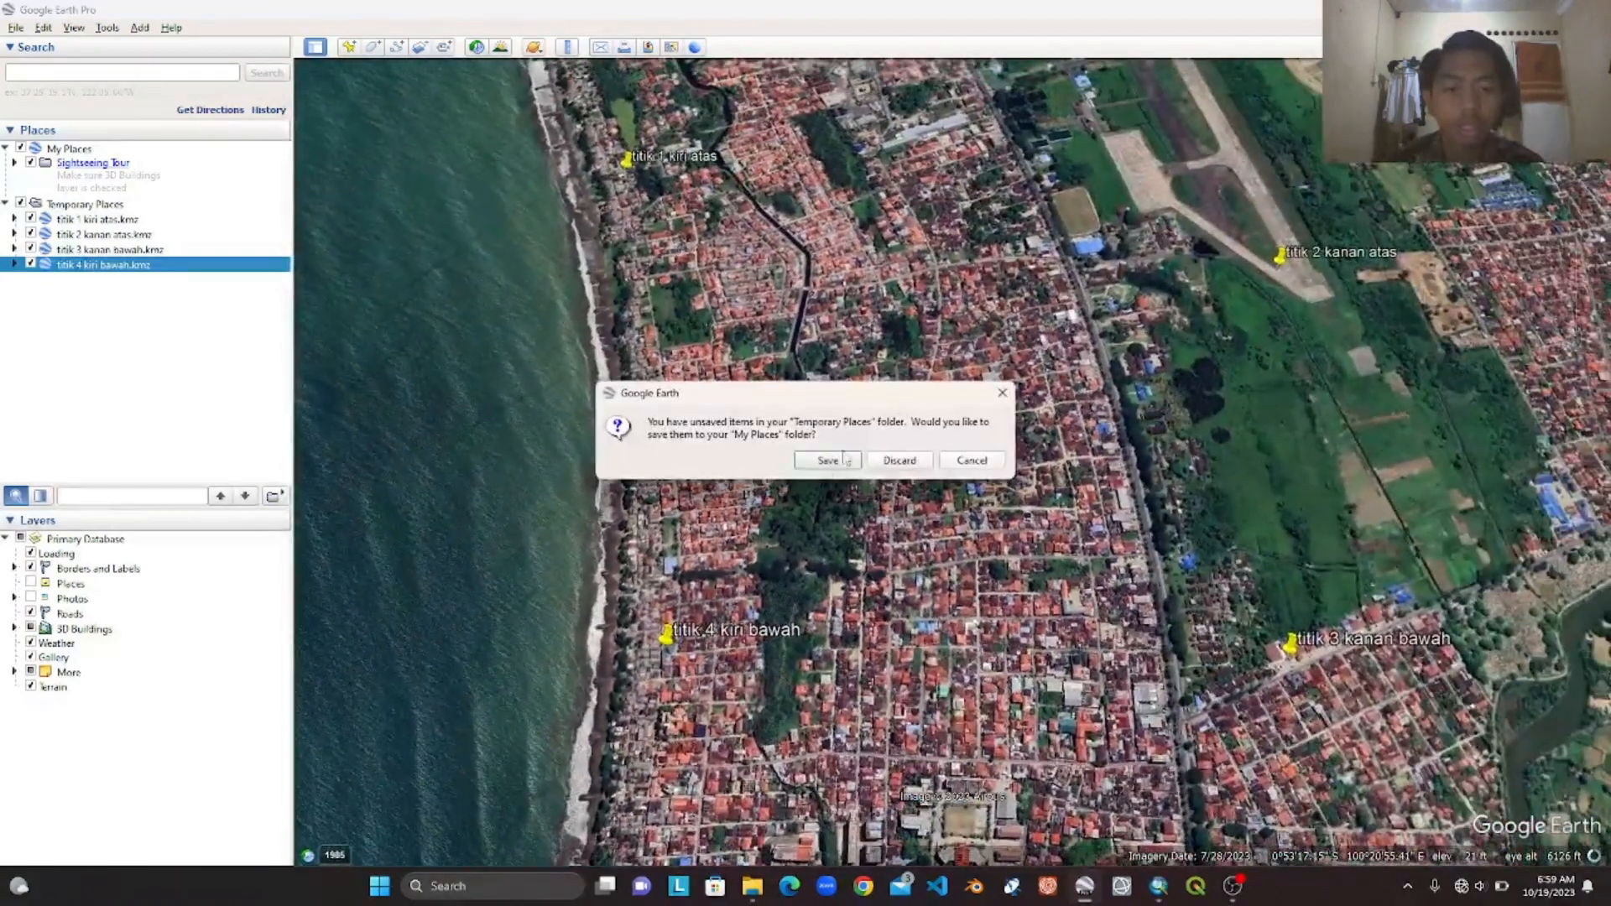
left_click(899, 461)
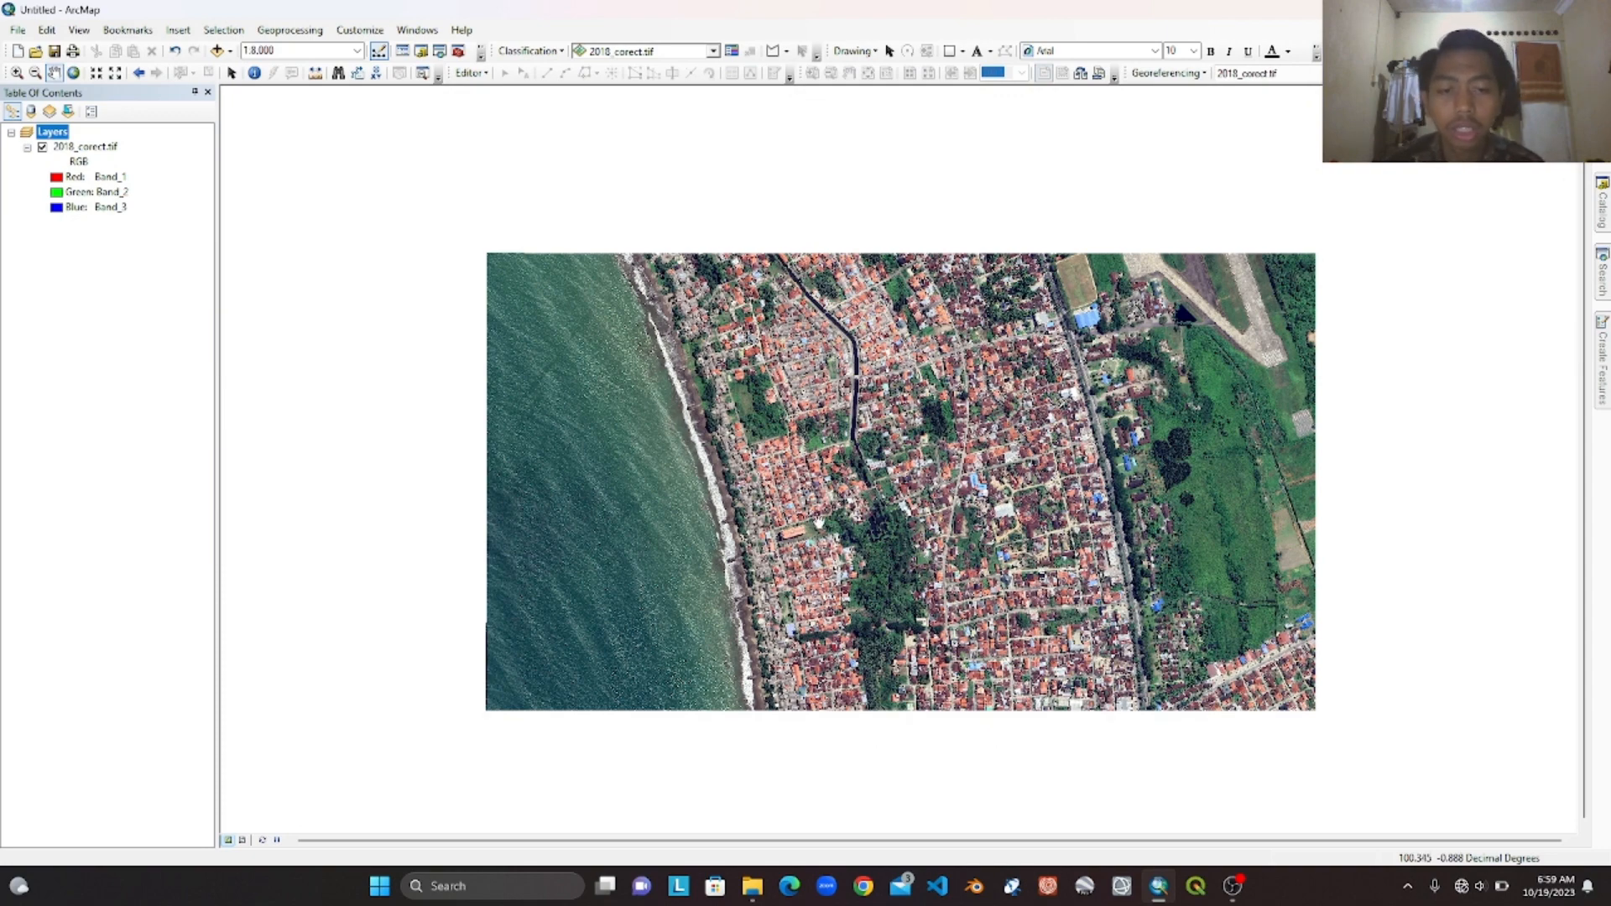
- Inspect the coastline and canal neighbourhoods of 2018_corect.tif in ArcMap at a closer scale
scroll(842, 437, "up", 2)
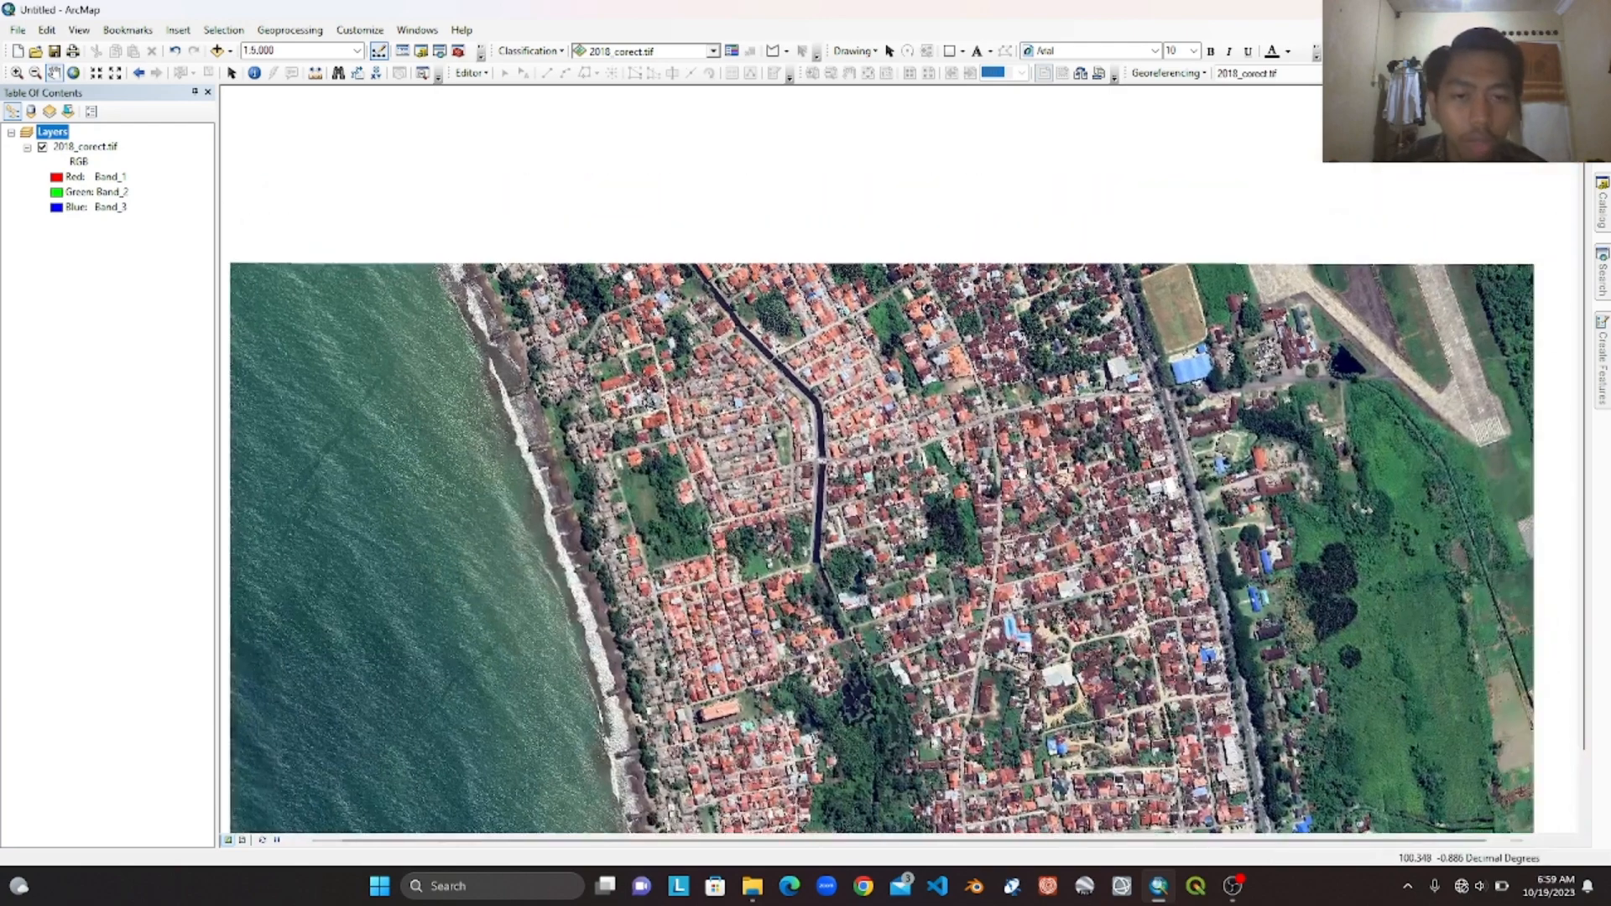
left_click_drag(1139, 493, 960, 468)
left_click_drag(763, 531, 1204, 481)
scroll(971, 427, "up", 2)
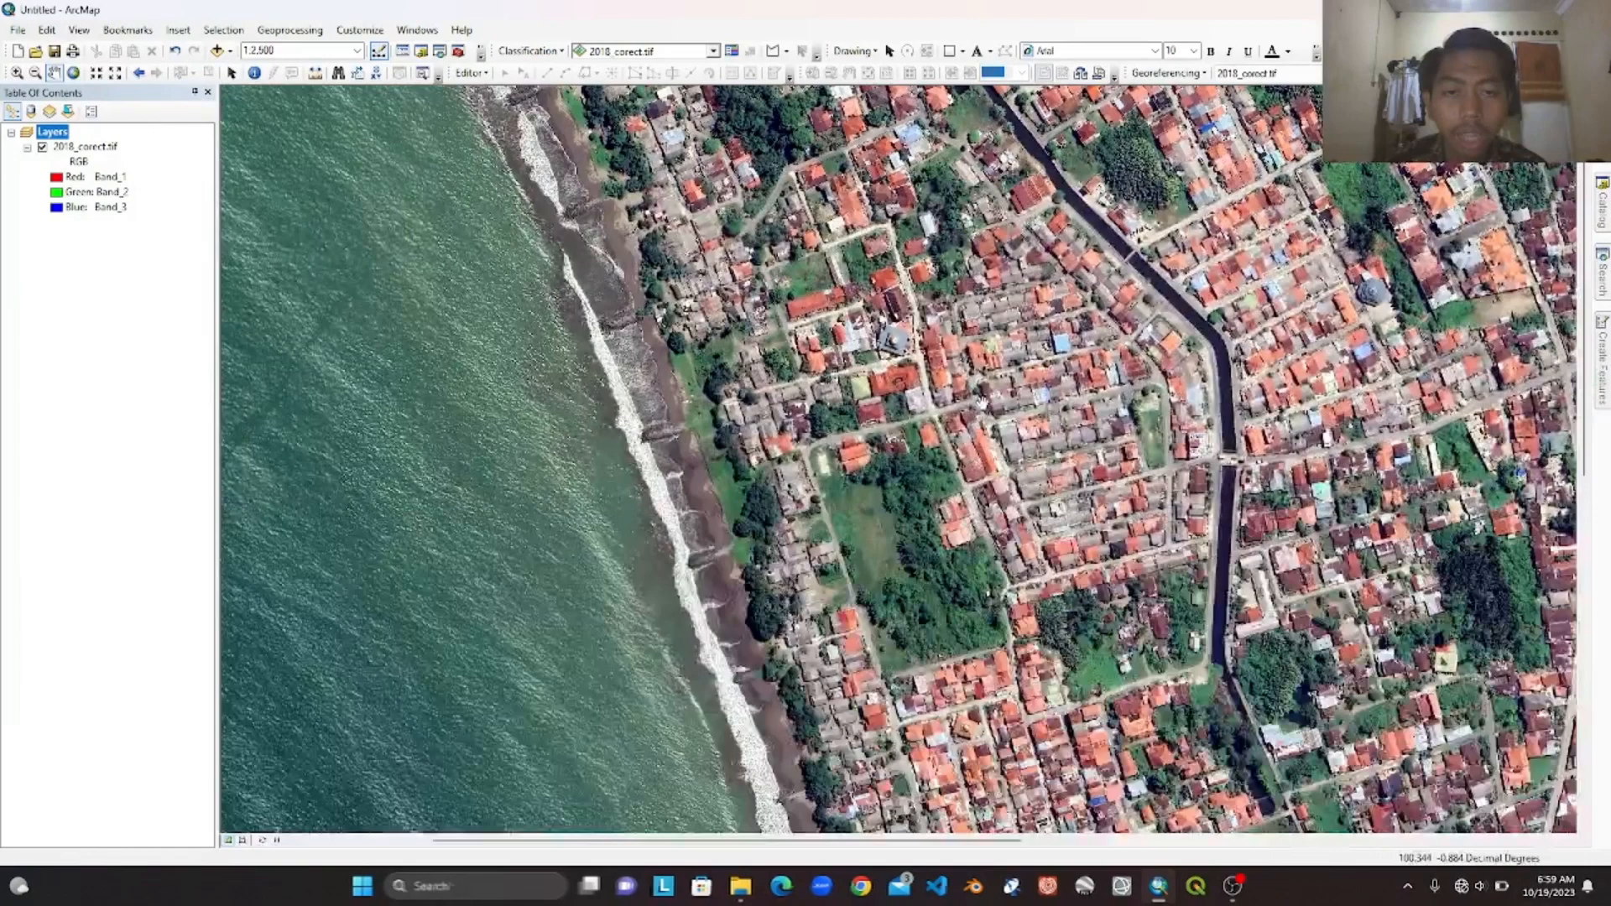
left_click_drag(1134, 580, 1041, 810)
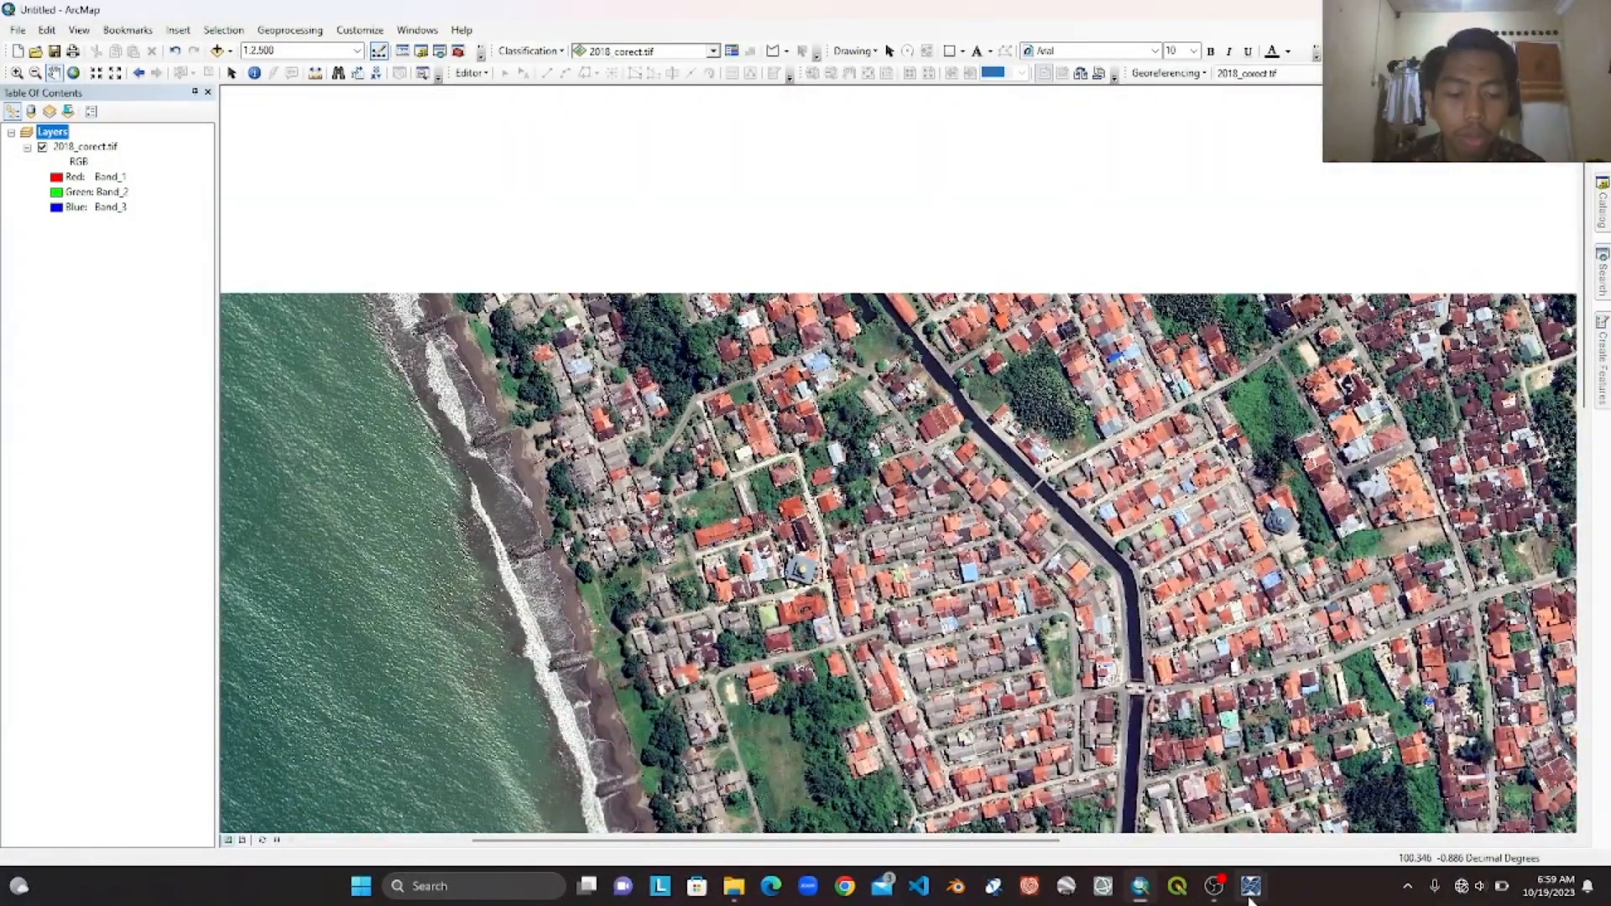
- Review the whole 2018_corect.tif raster at 1:6,000, from the coastline and canal across the housing blocks to the runway and image edges
left_click_drag(965, 704, 1024, 530)
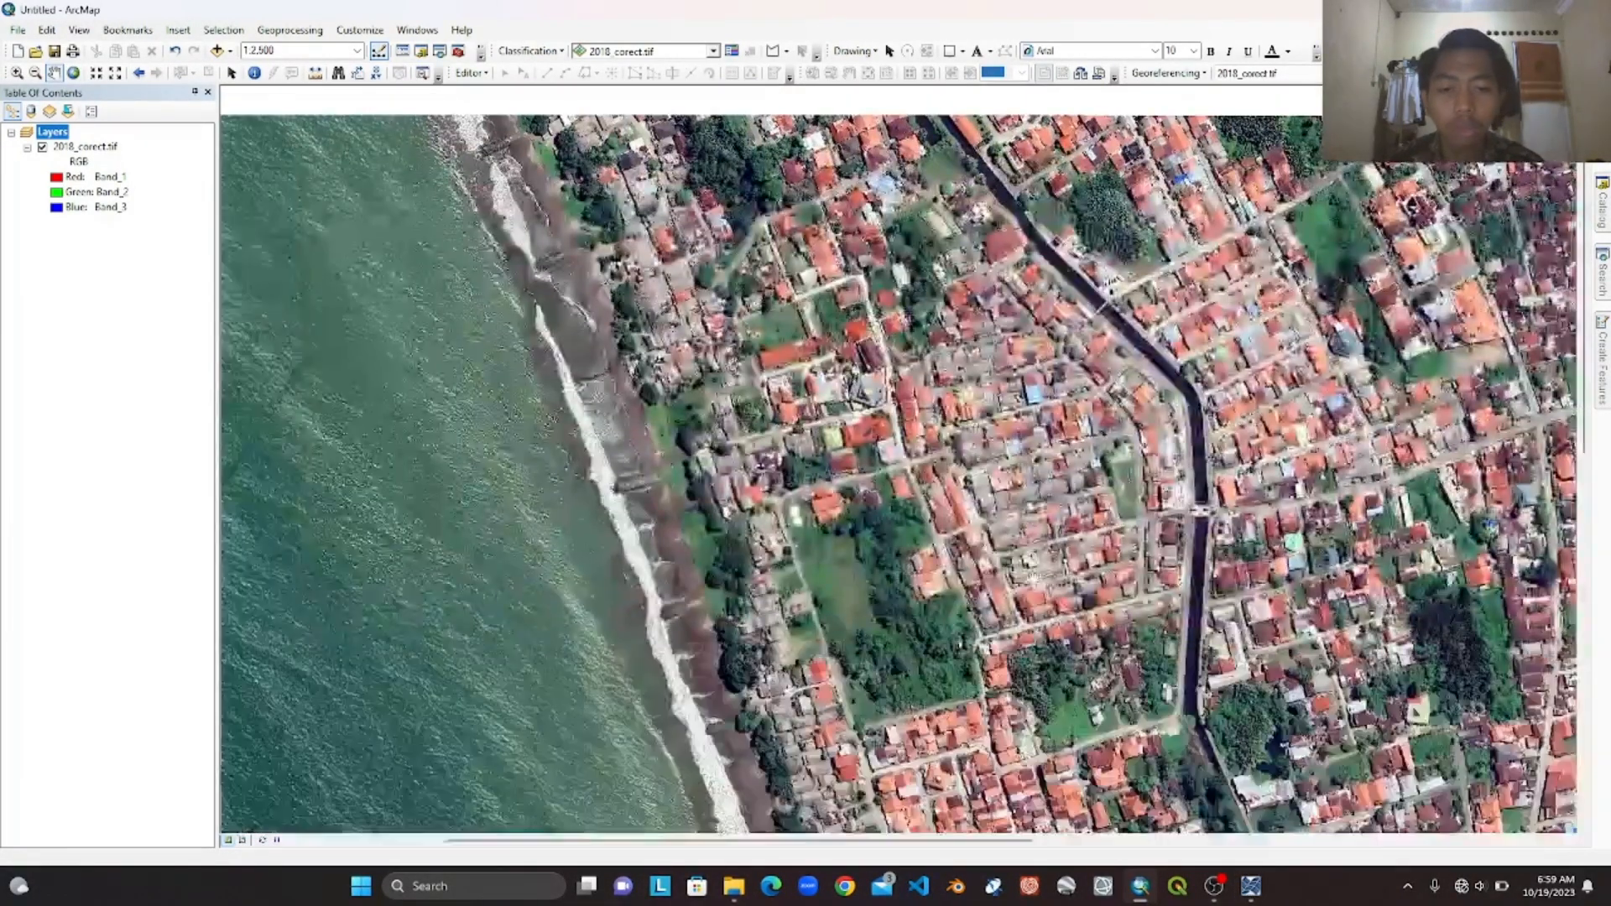
scroll(1041, 573, "down", 2)
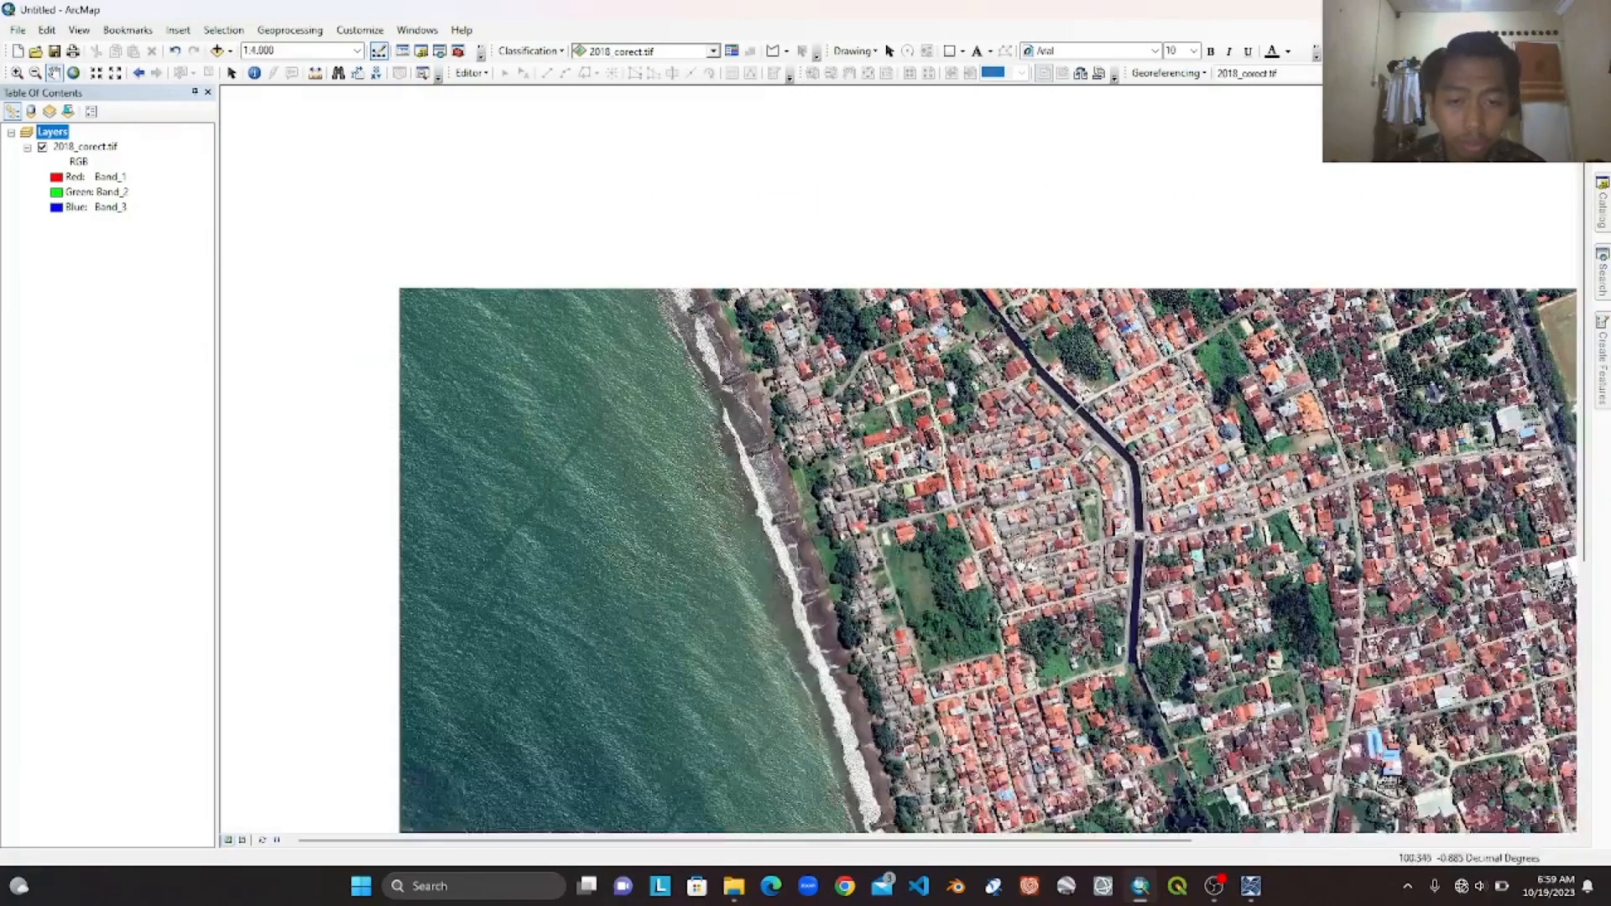
left_click_drag(1033, 606, 901, 566)
left_click_drag(804, 546, 785, 473)
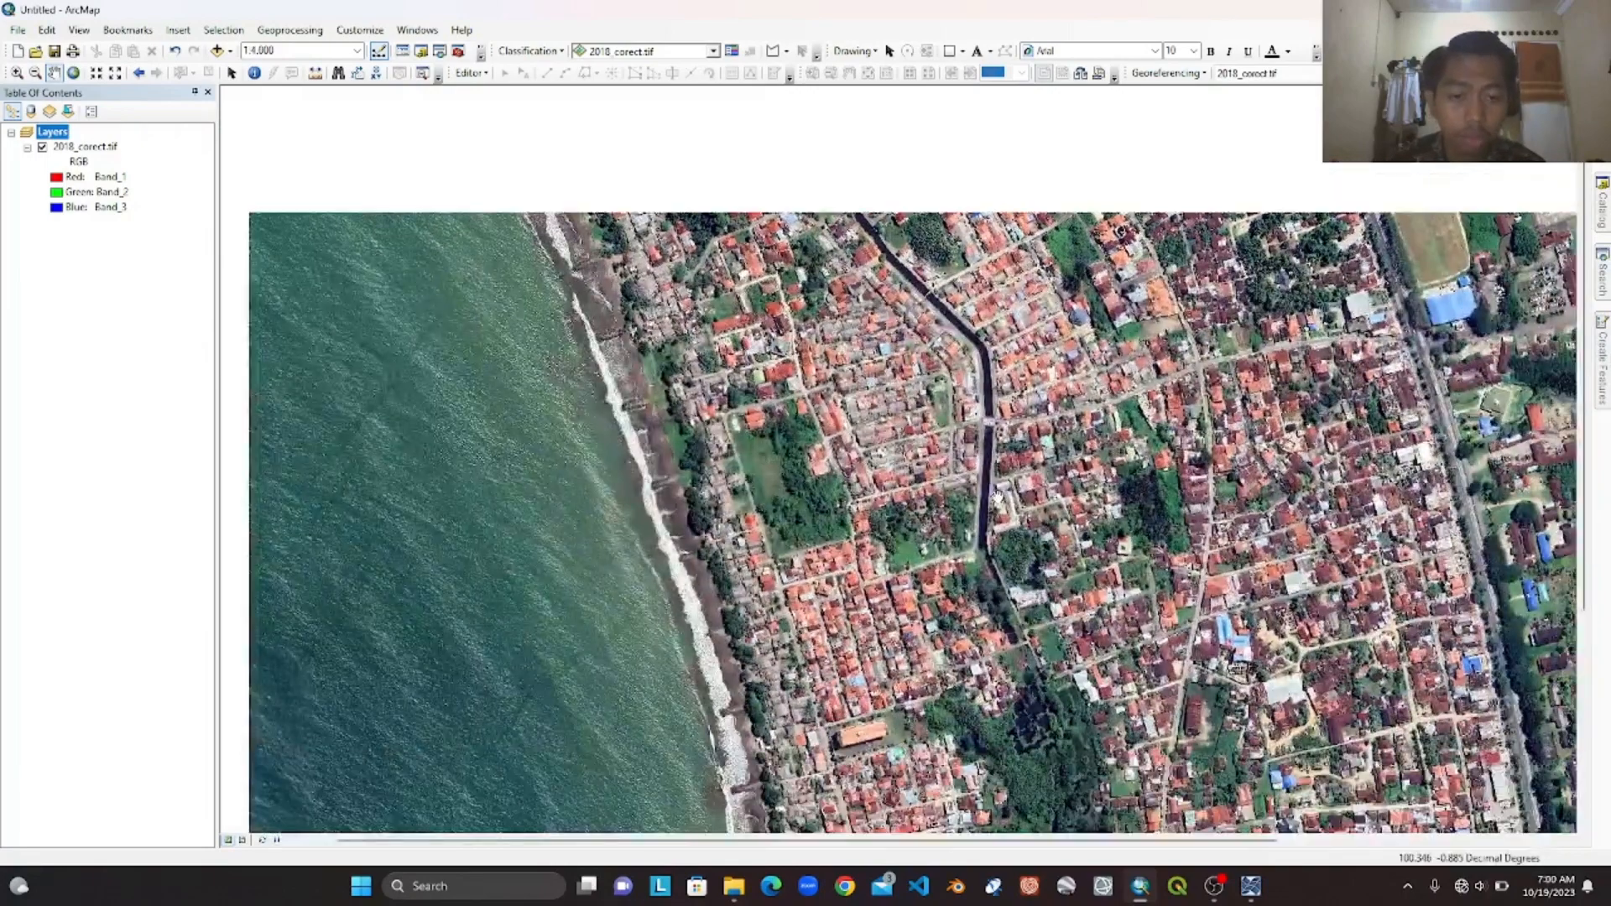
scroll(999, 495, "down", 1)
left_click_drag(1154, 541, 918, 478)
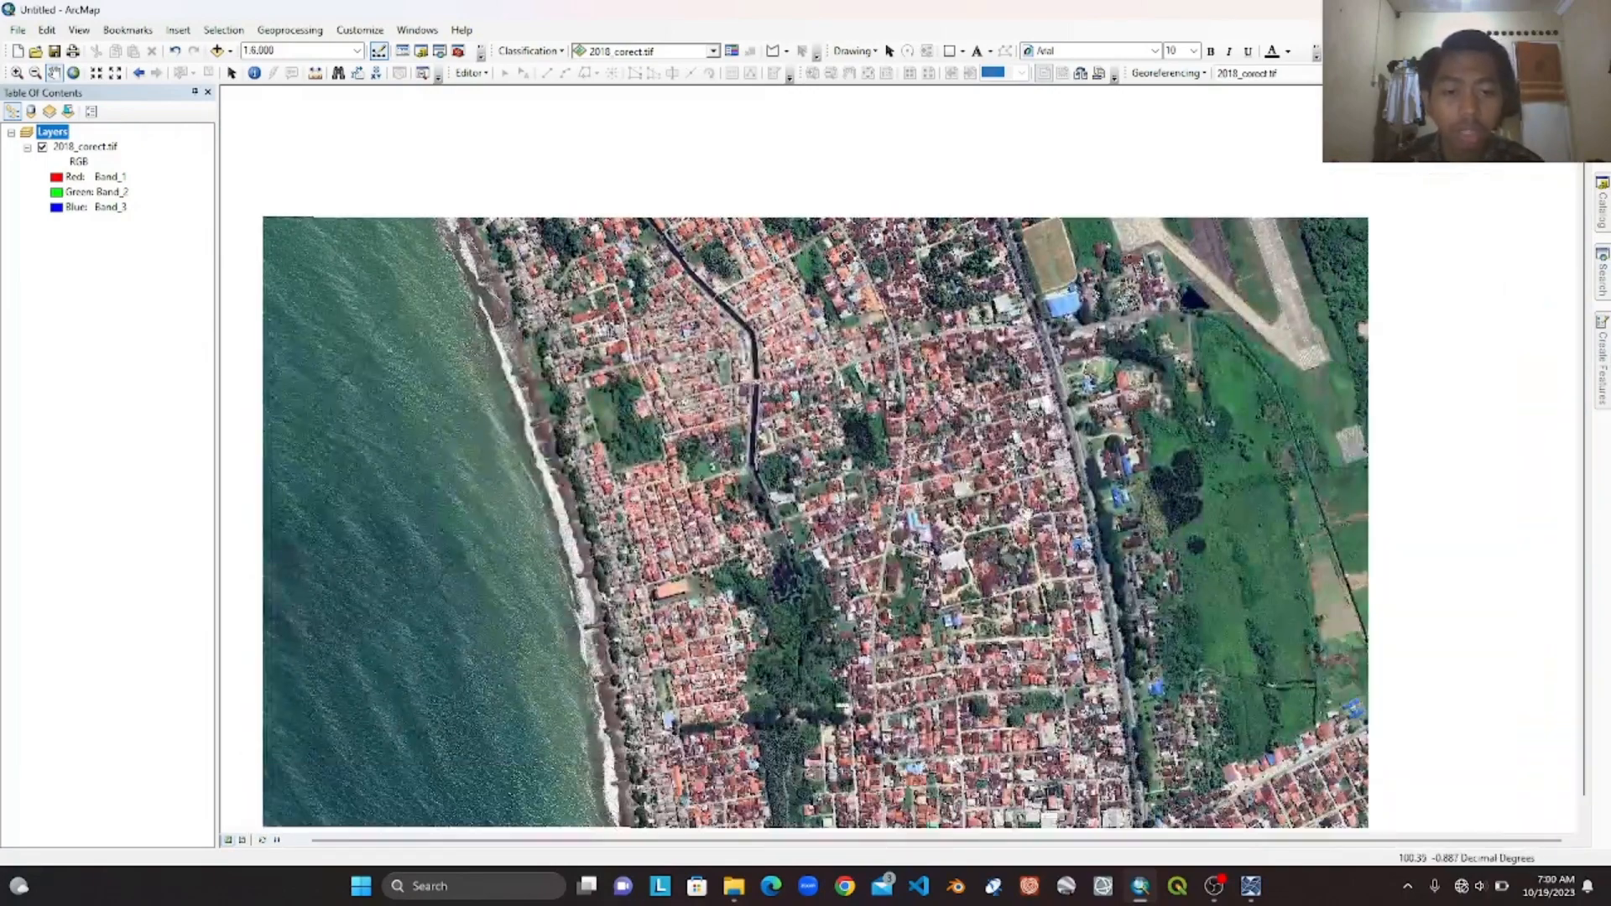
left_click_drag(854, 557, 880, 417)
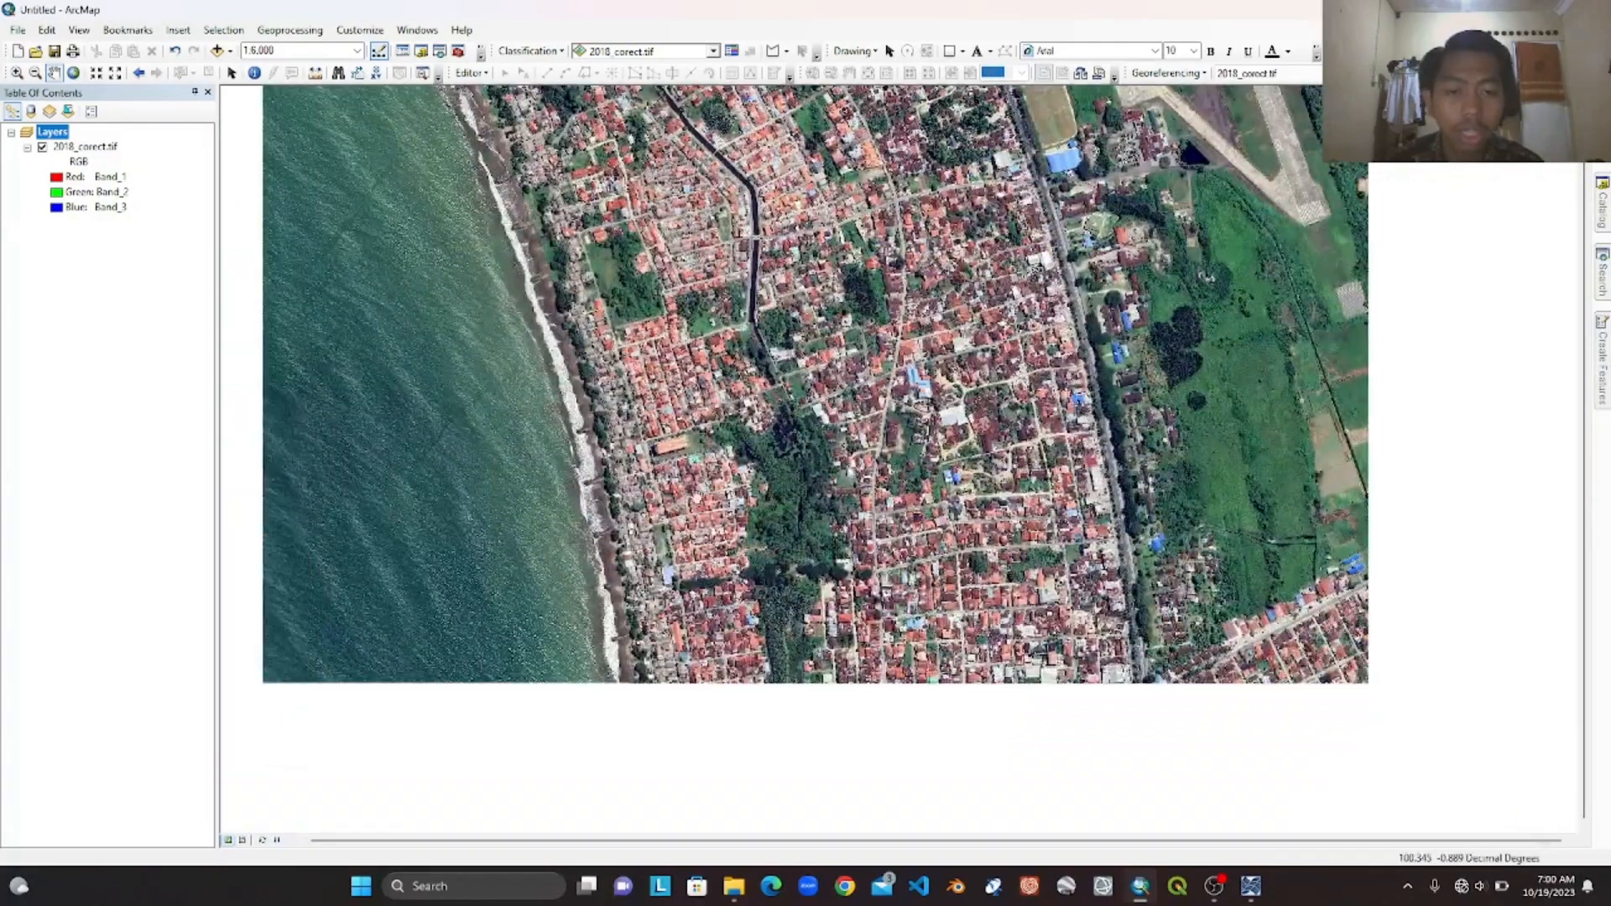
left_click_drag(369, 296, 510, 516)
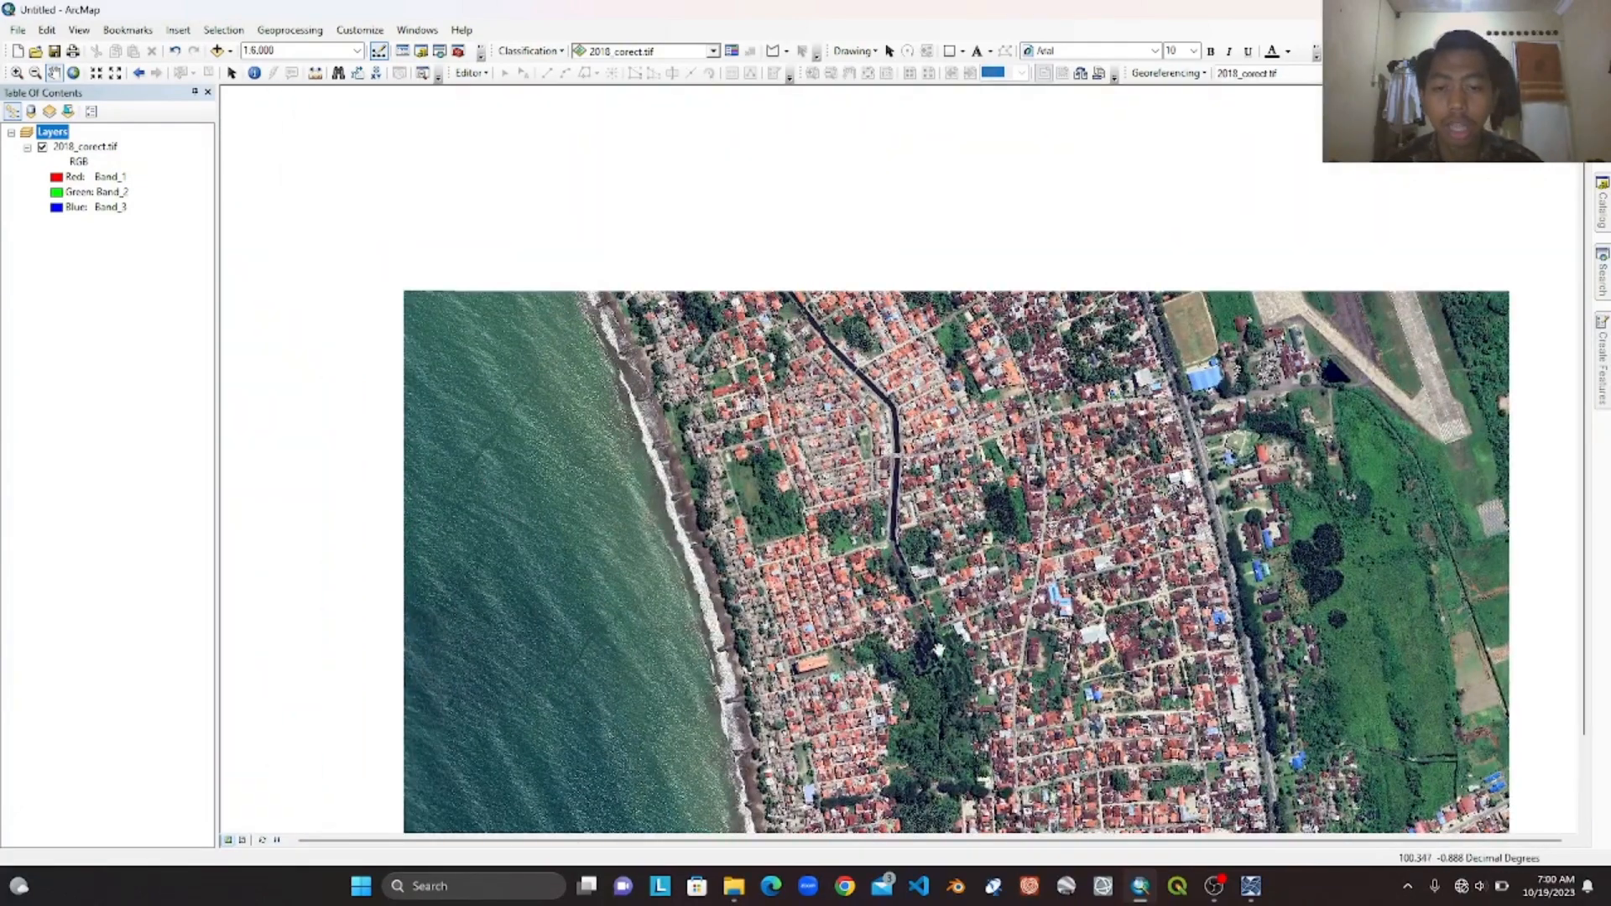
left_click_drag(1074, 665, 892, 536)
left_click_drag(821, 447, 982, 472)
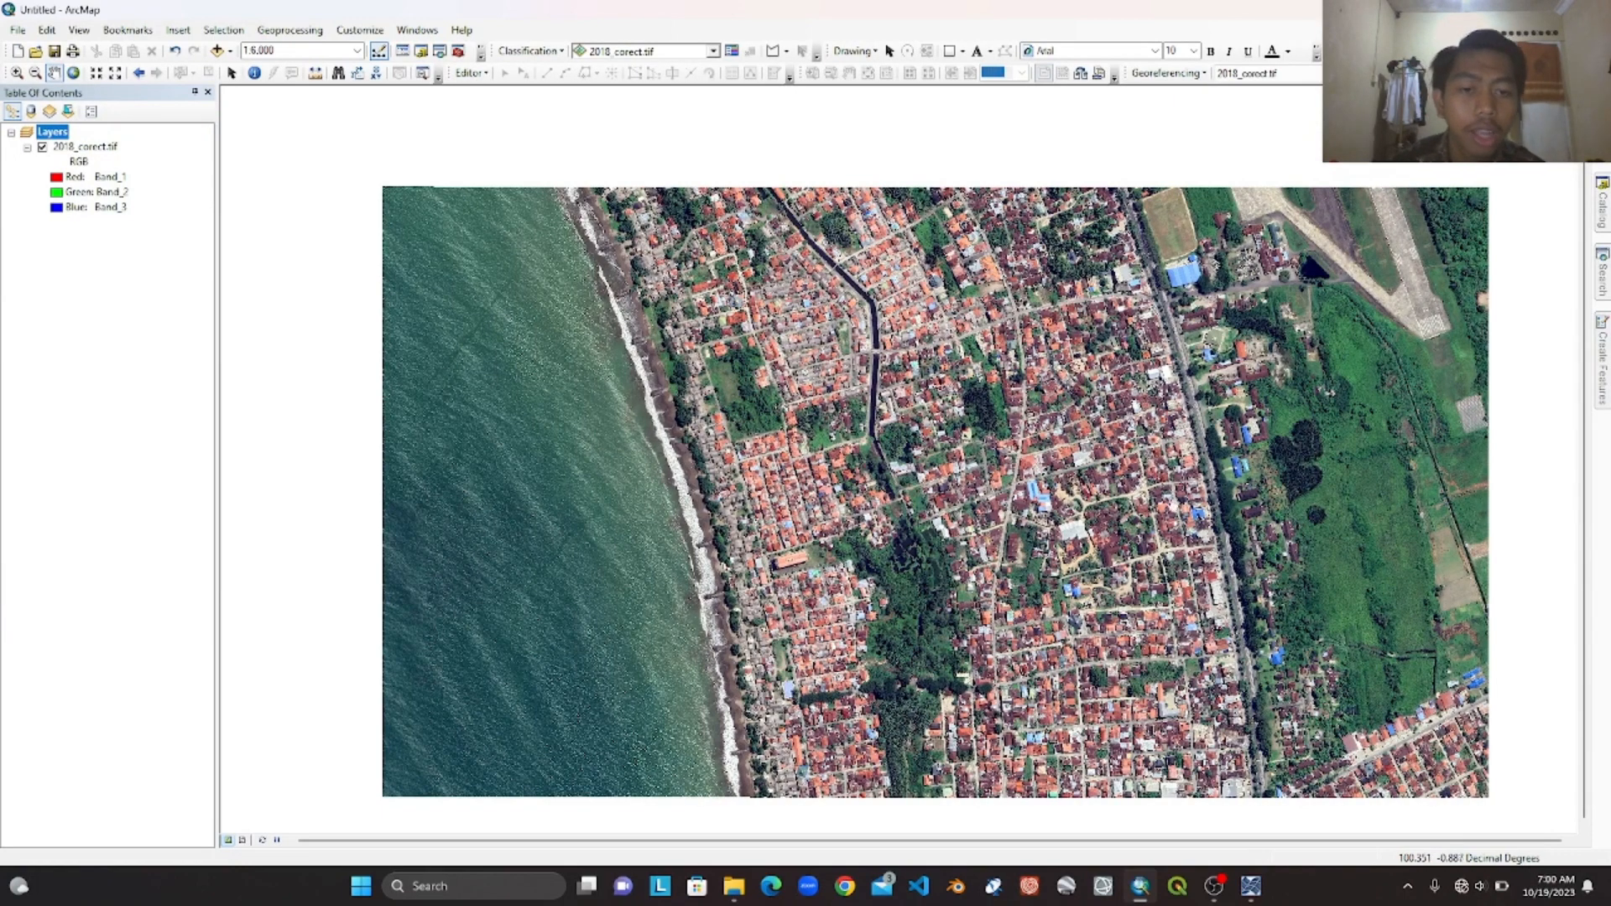
mouse_move(1010, 508)
left_mouse_down()
mouse_move(990, 491)
mouse_move(1023, 515)
left_mouse_up()
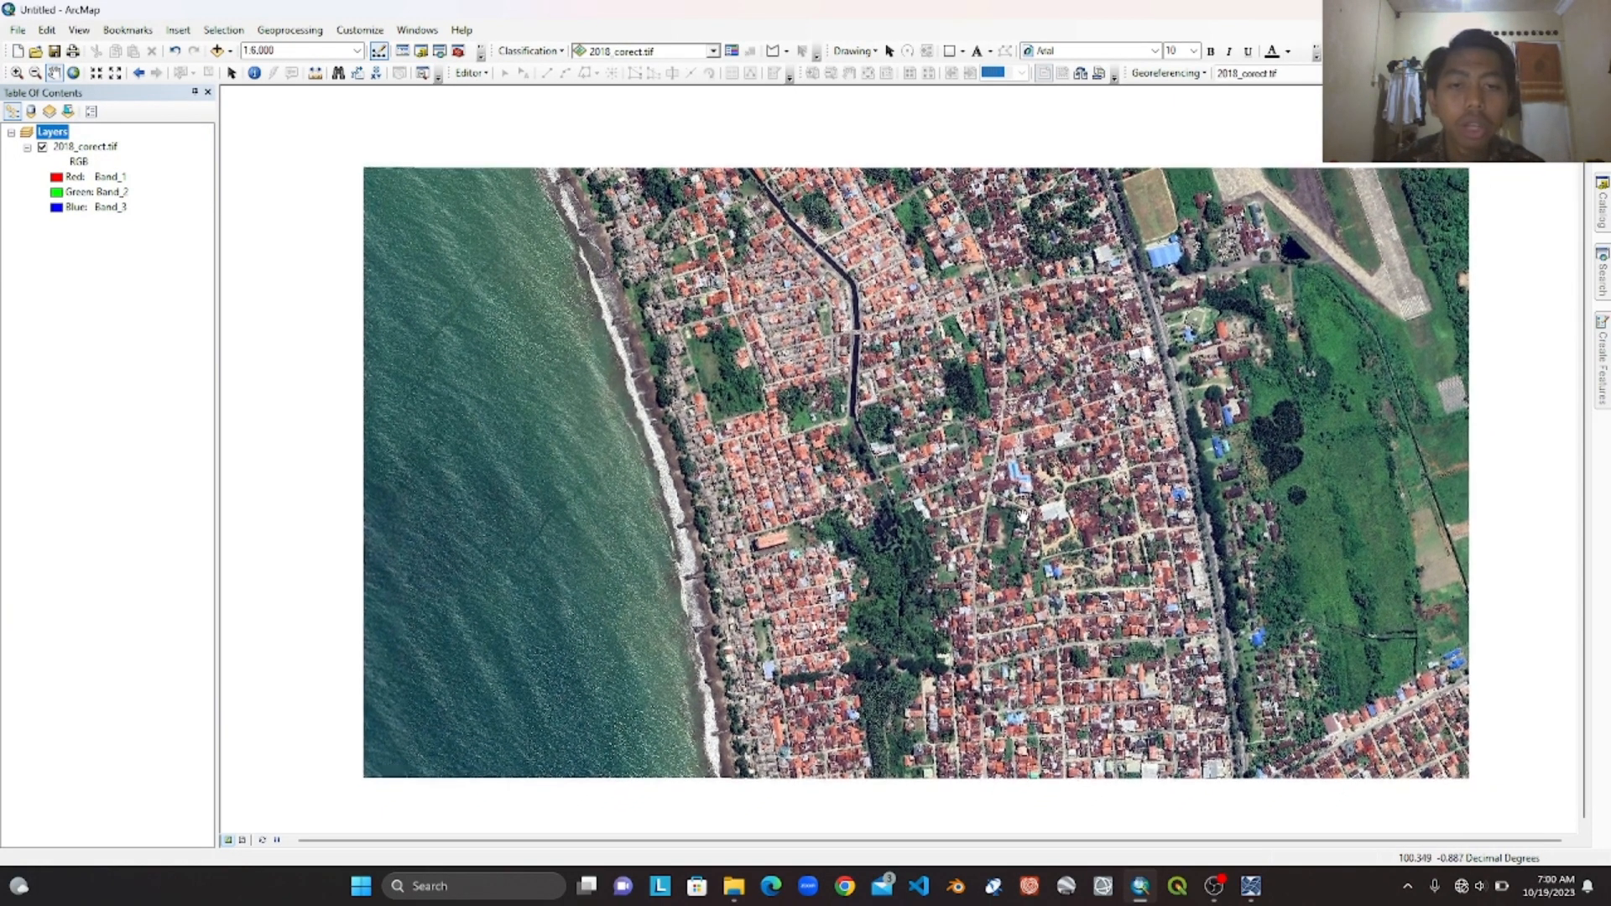